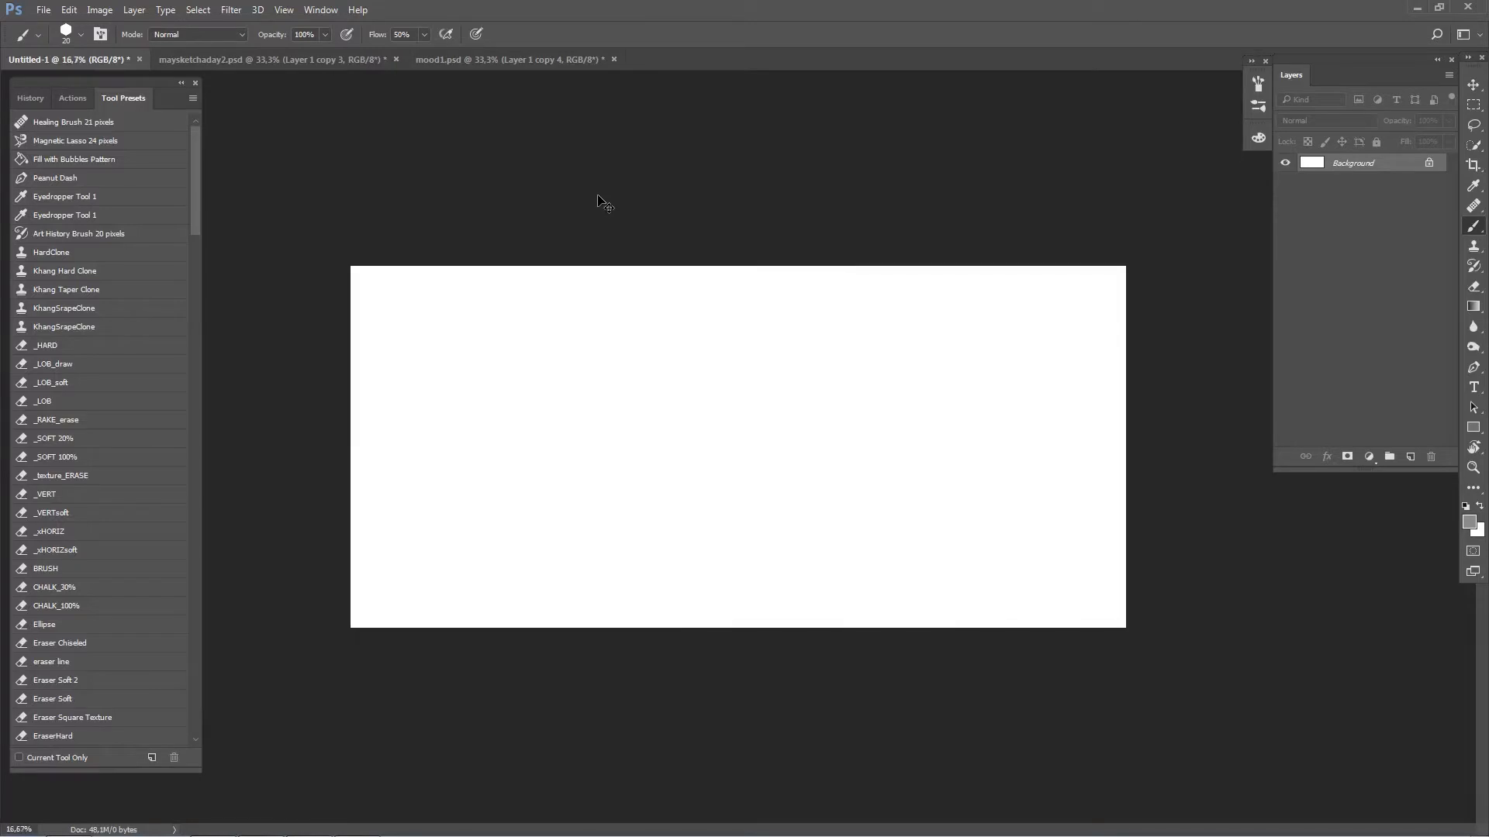
# Step: Switch the document to full screen mode with the menu bar
pyautogui.hotkey('ctrl', '+')
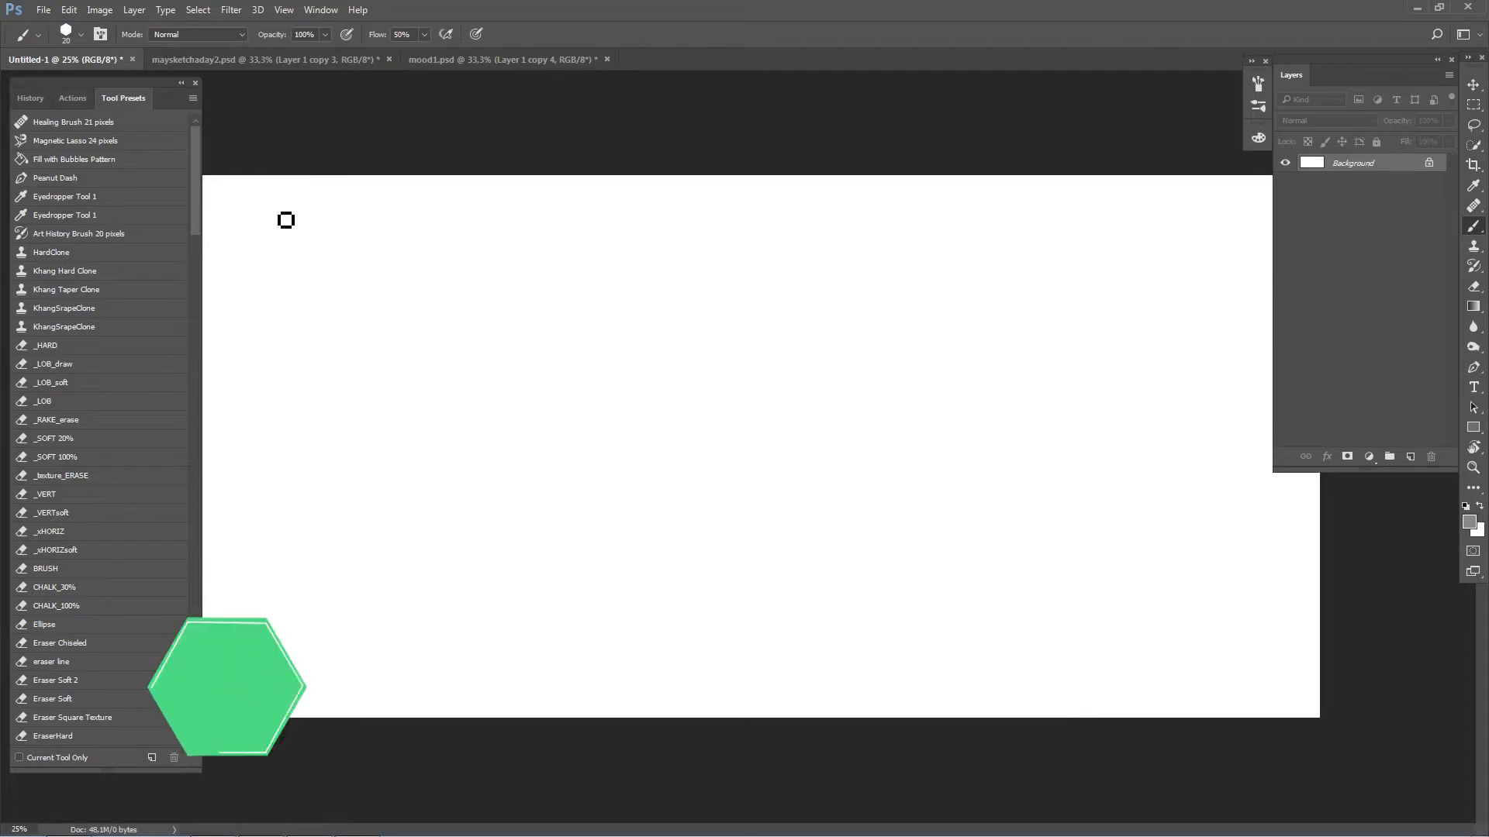
pyautogui.press('f')
pyautogui.moveTo(289, 219)
pyautogui.mouseDown()
pyautogui.moveTo(369, 206)
pyautogui.moveTo(372, 219)
pyautogui.moveTo(365, 203)
pyautogui.mouseUp()
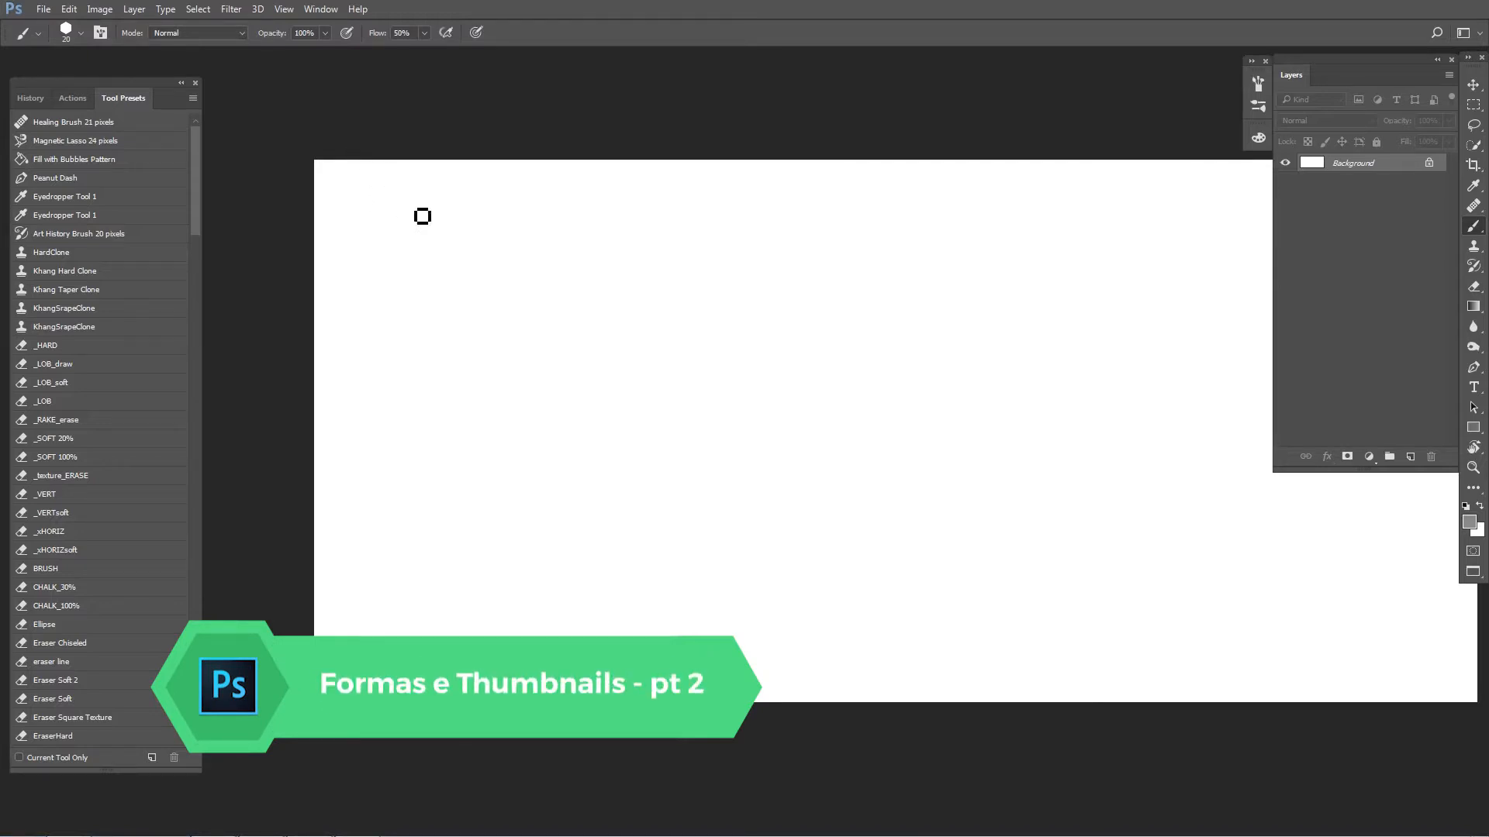
# Step: On a new layer, fill a wide rectangular selection near the canvas's upper-left corner with mid grey and lock the layer's transparent pixels
pyautogui.press('m')
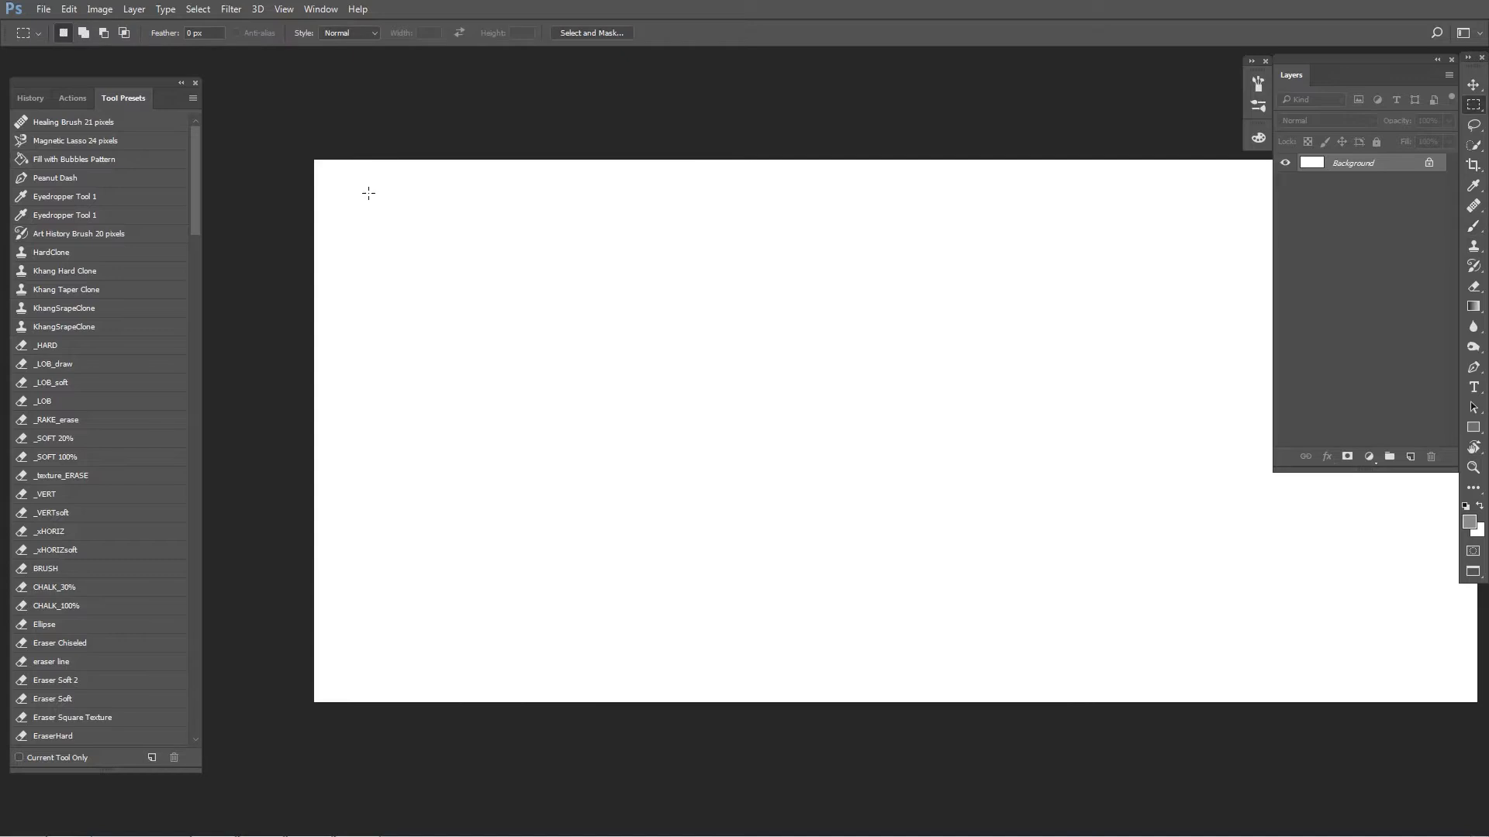
pyautogui.hotkey('ctrl', '+')
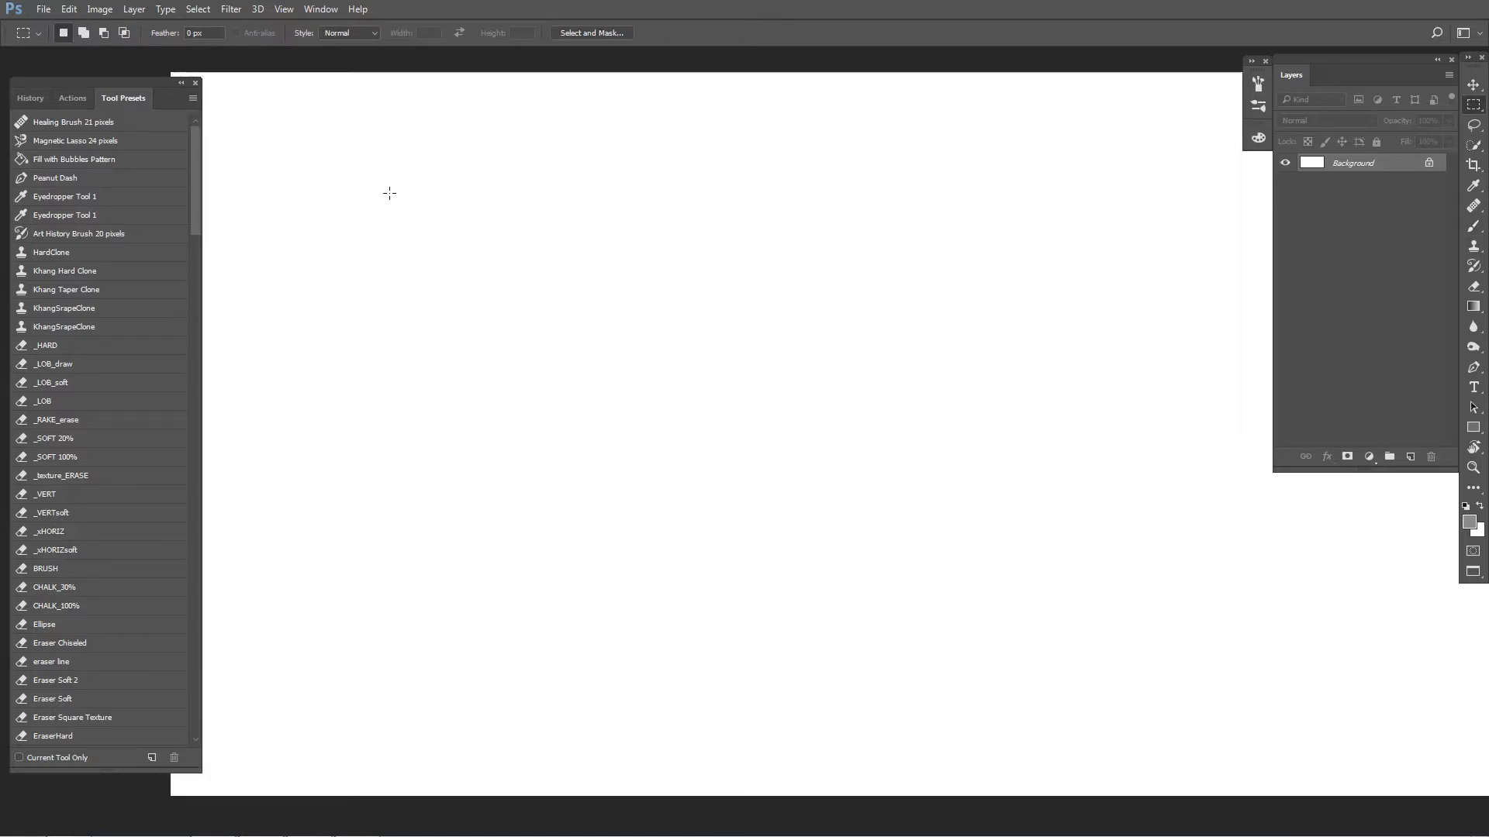
pyautogui.hotkey('ctrl', '-')
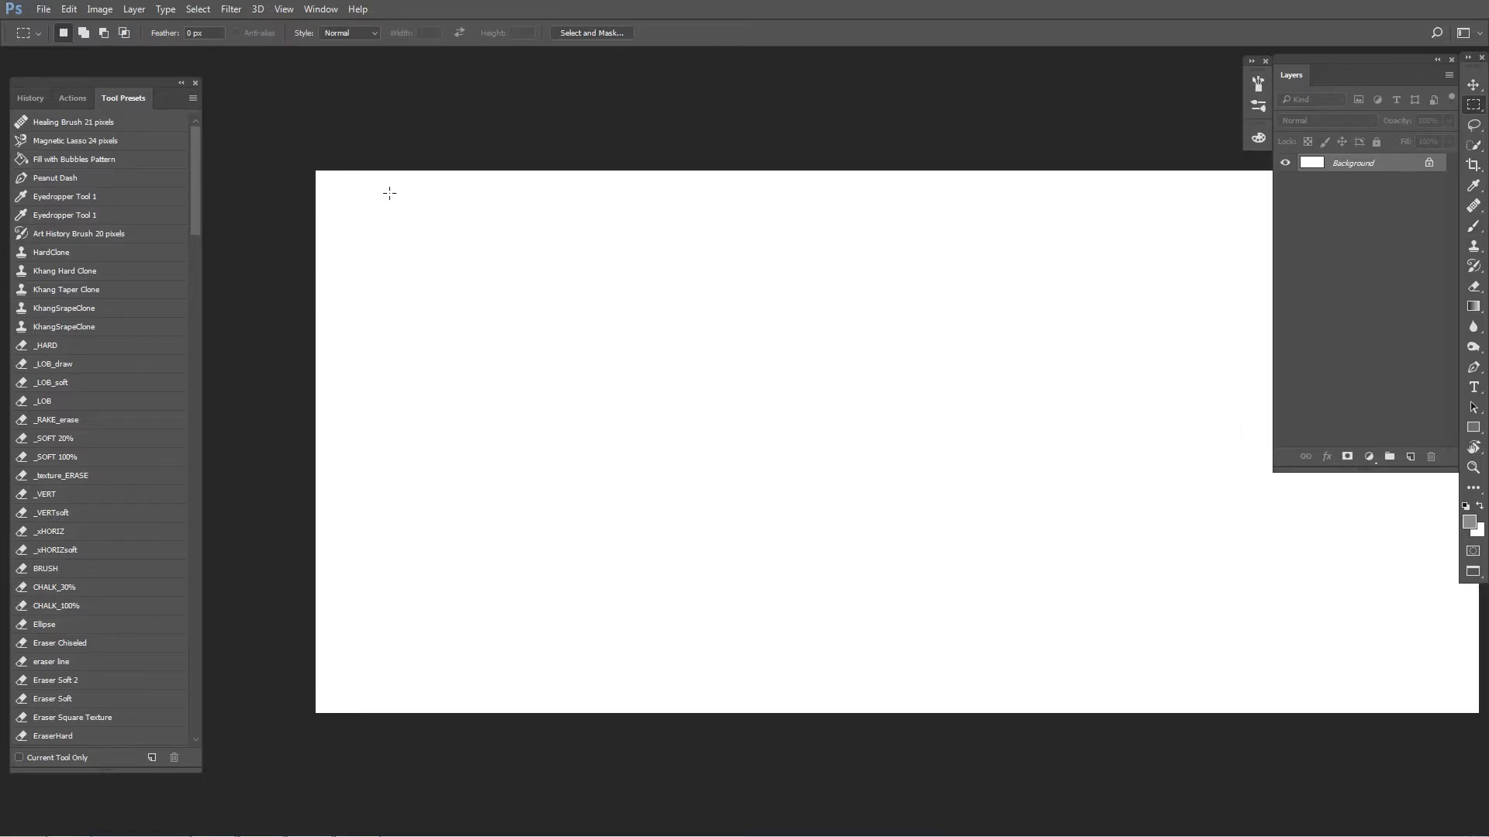
pyautogui.click(1409, 458)
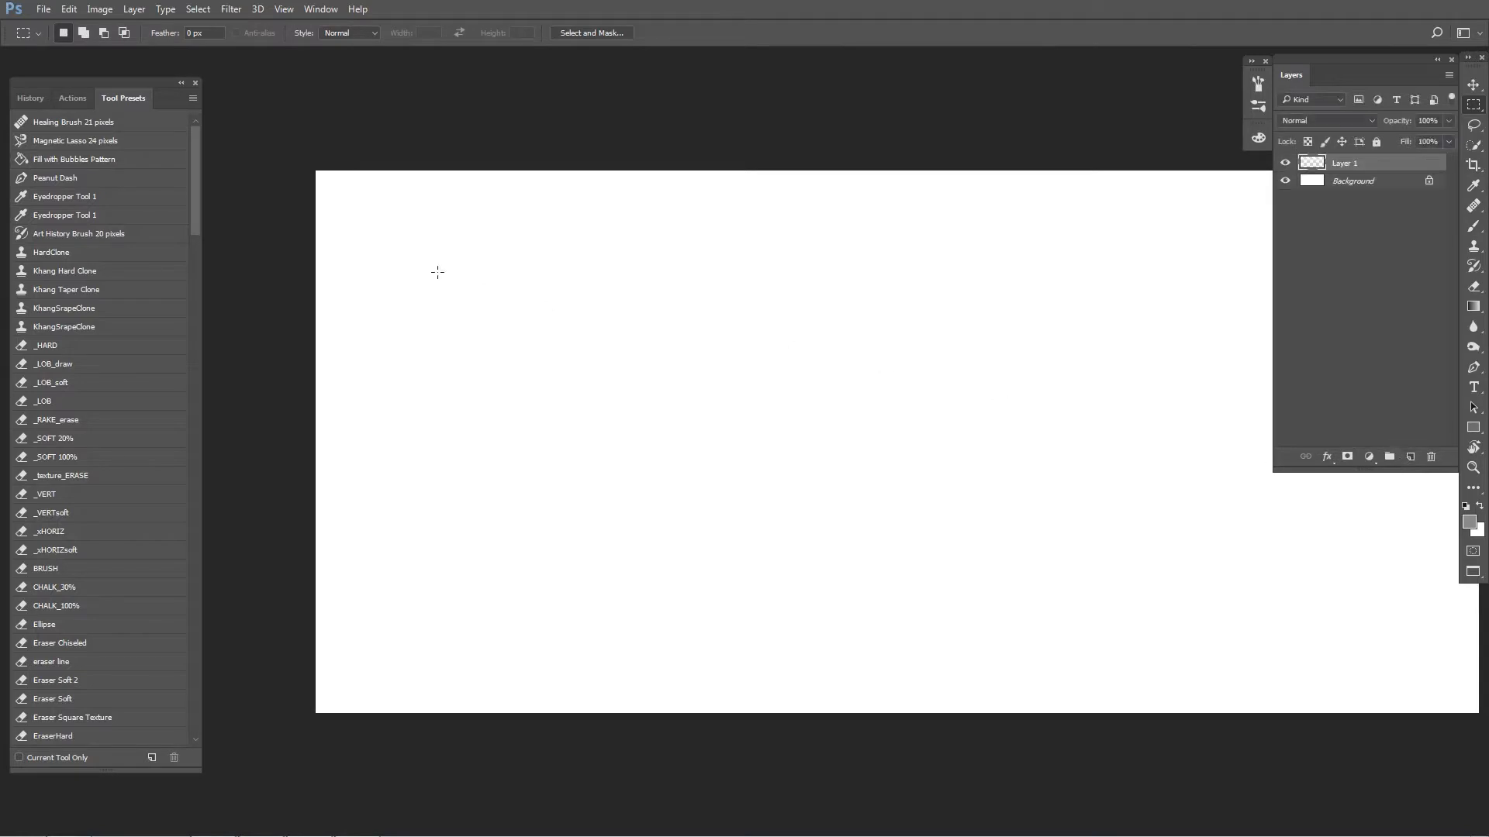
pyautogui.moveTo(557, 361); pyautogui.dragTo(697, 382)
pyautogui.press('x')
pyautogui.hotkey('ctrl', 'BackSpace')
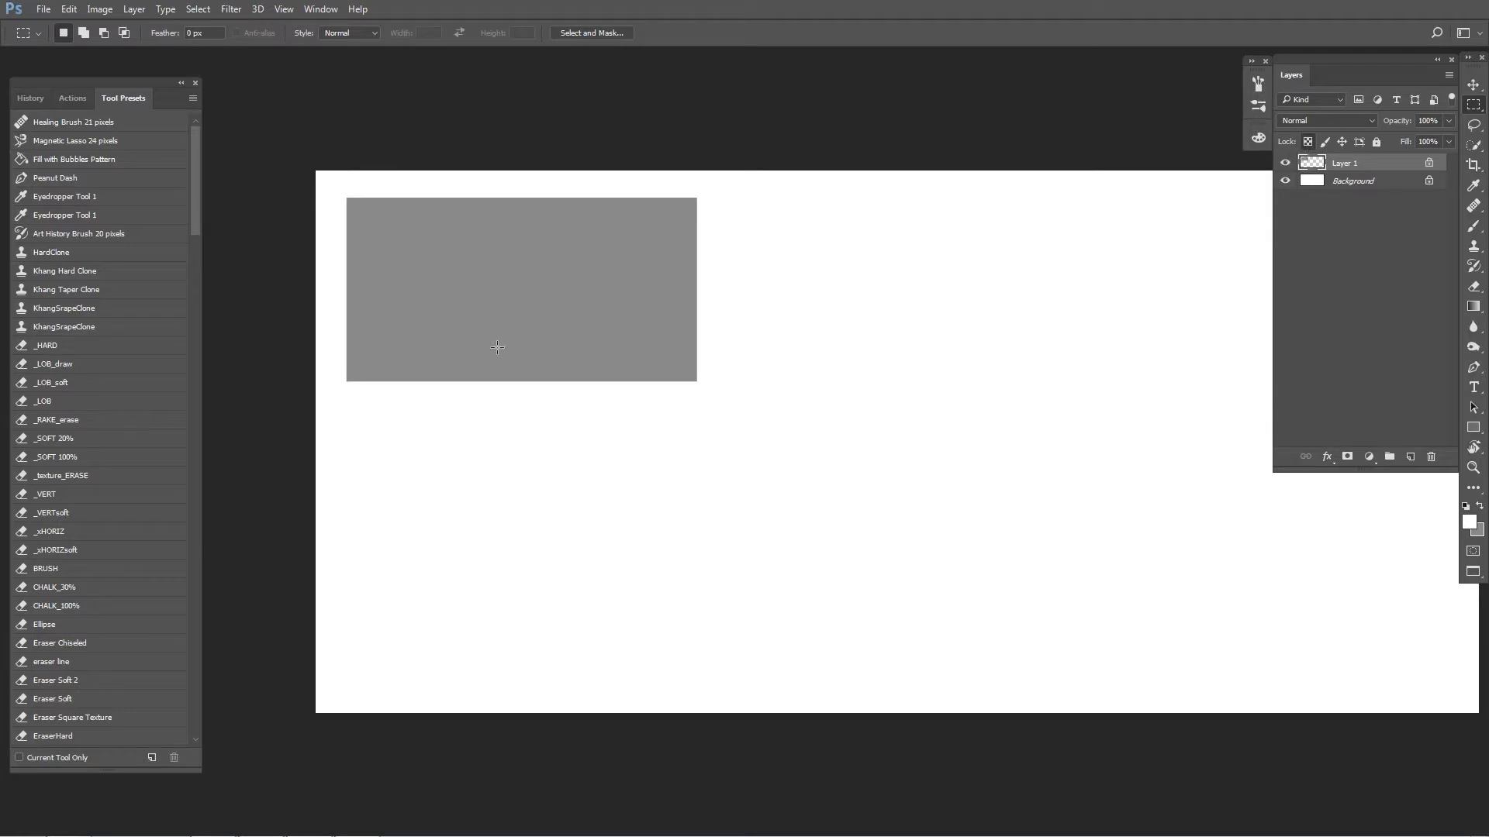
# Step: Switch to the Brush tool and check the grey rectangle layer's visibility, keeping its transparent pixels locked
pyautogui.hotkey('ctrl', '+')
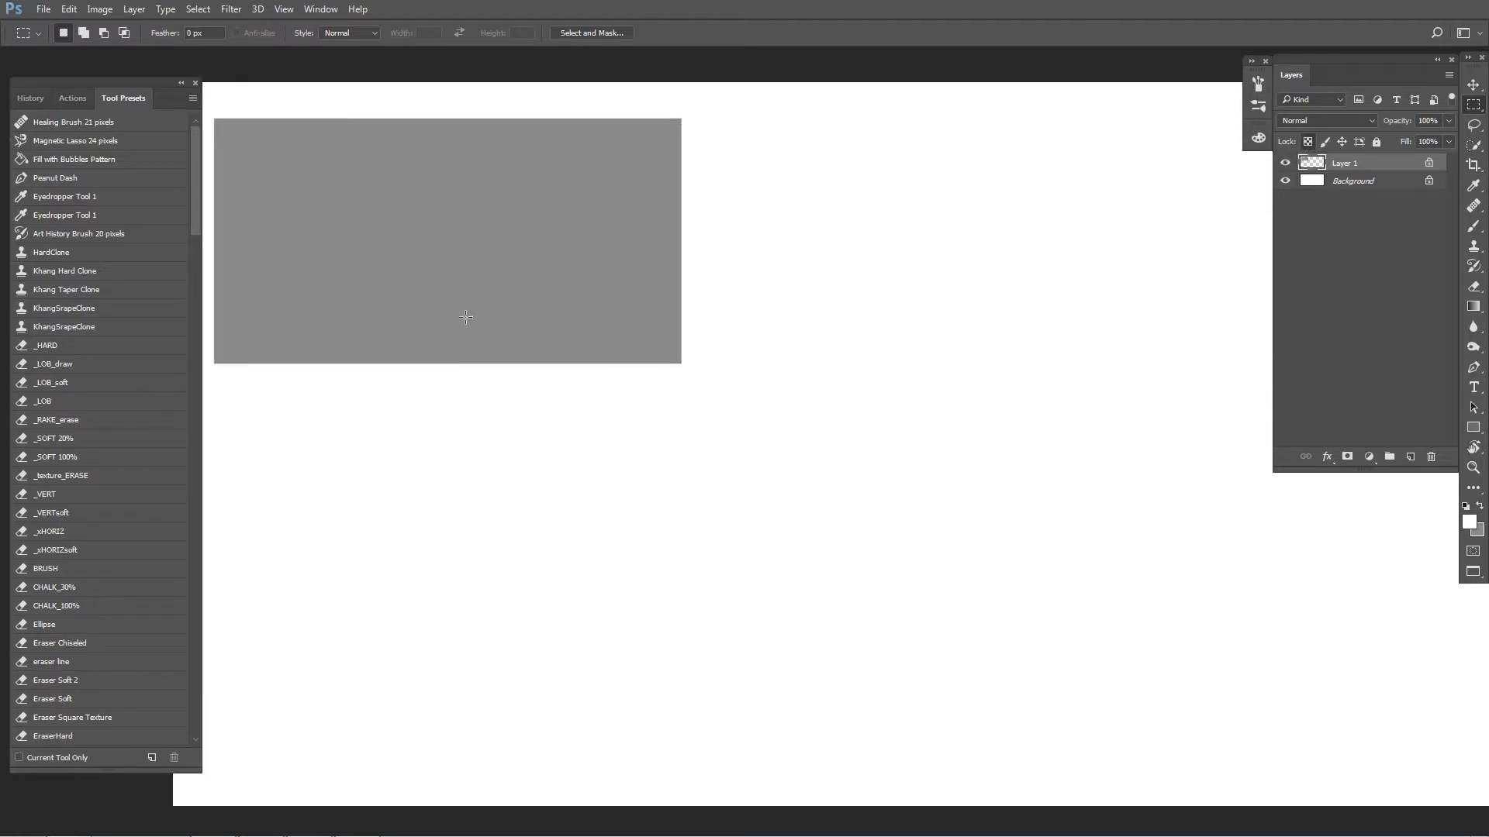
pyautogui.moveTo(453, 389); pyautogui.dragTo(528, 402)
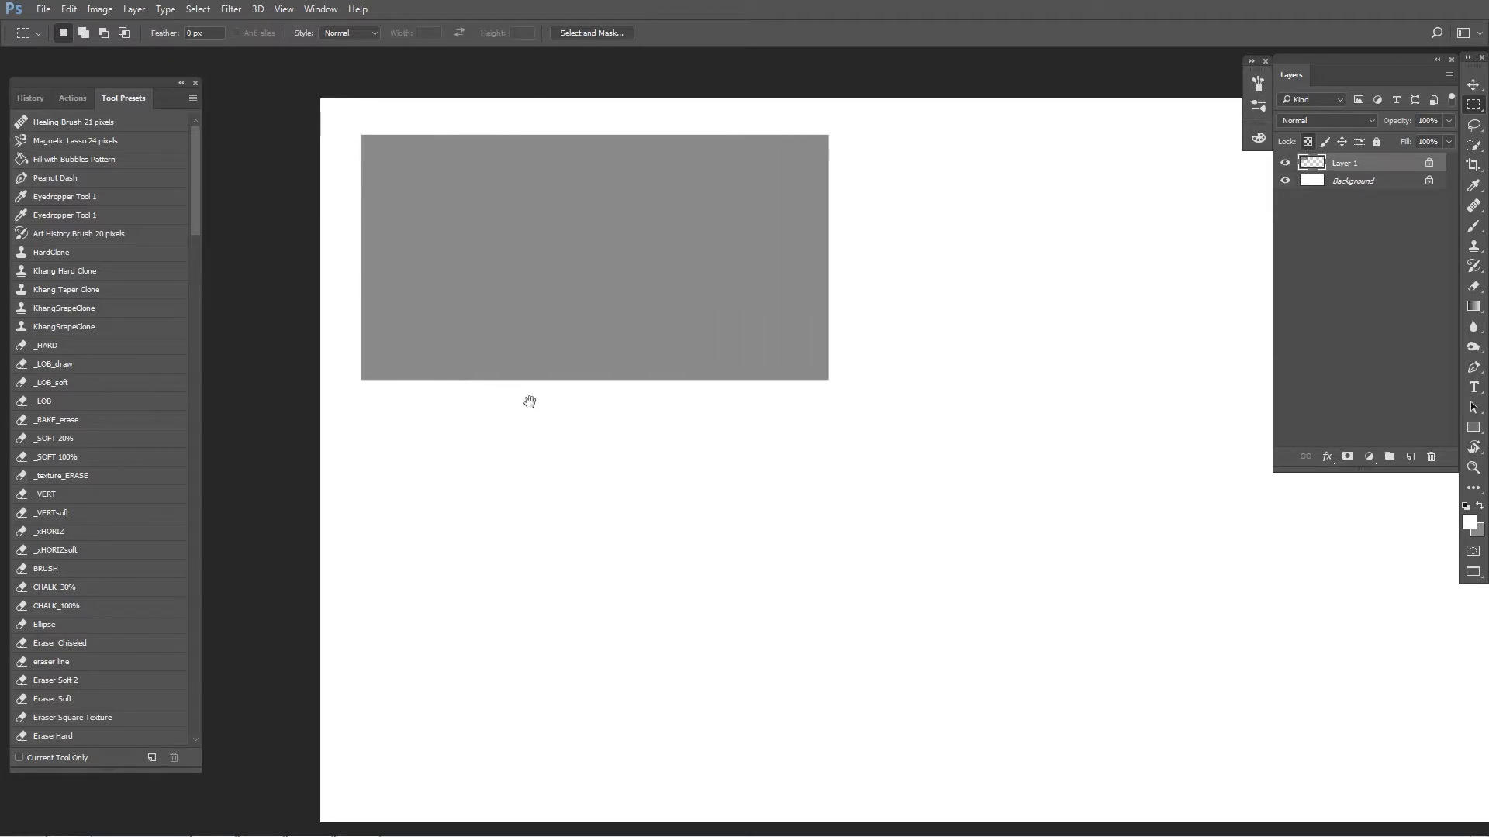
pyautogui.rightClick(538, 338)
pyautogui.click(468, 319)
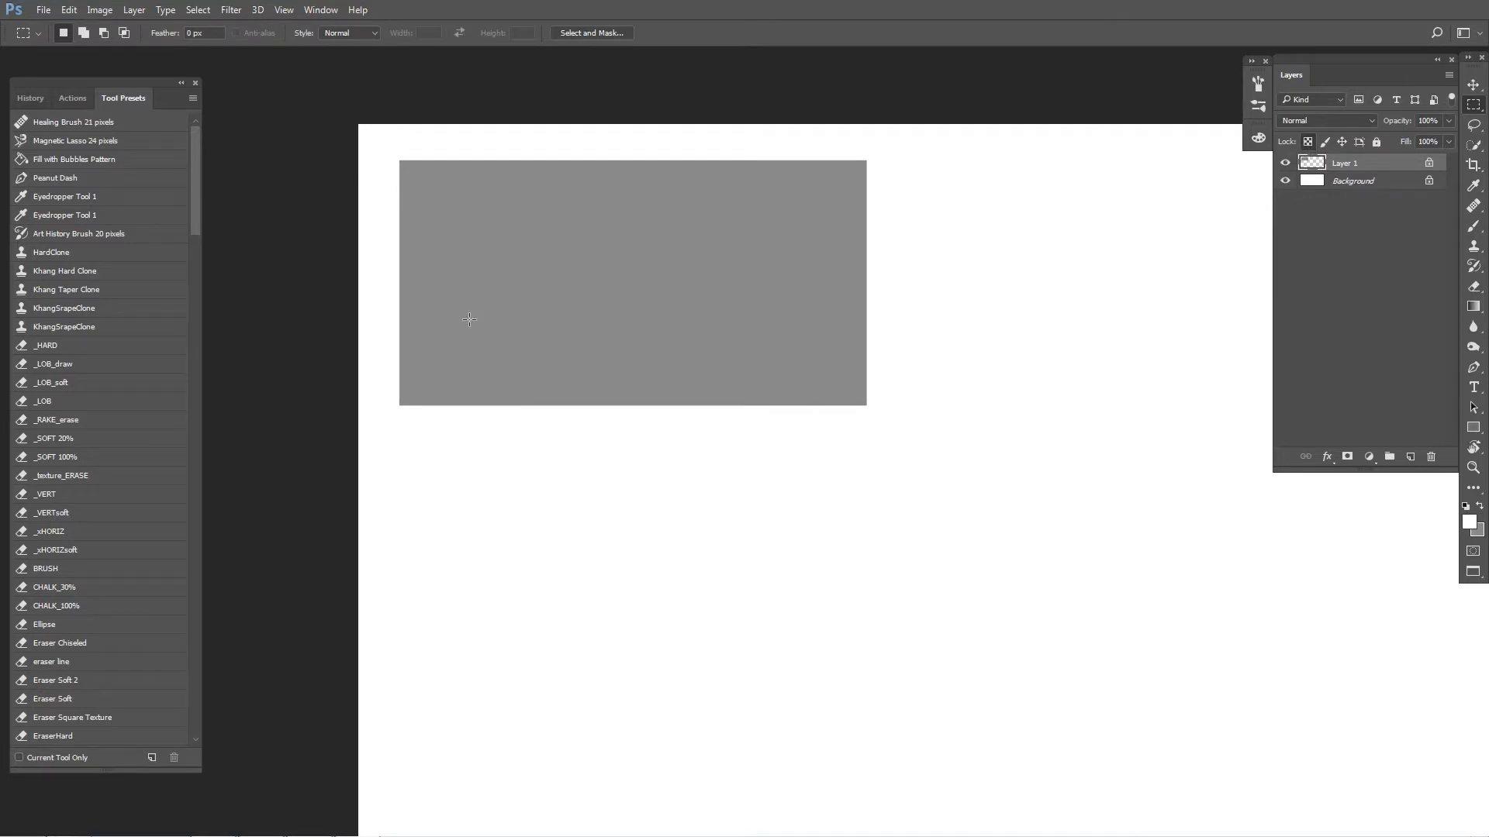
pyautogui.press('b')
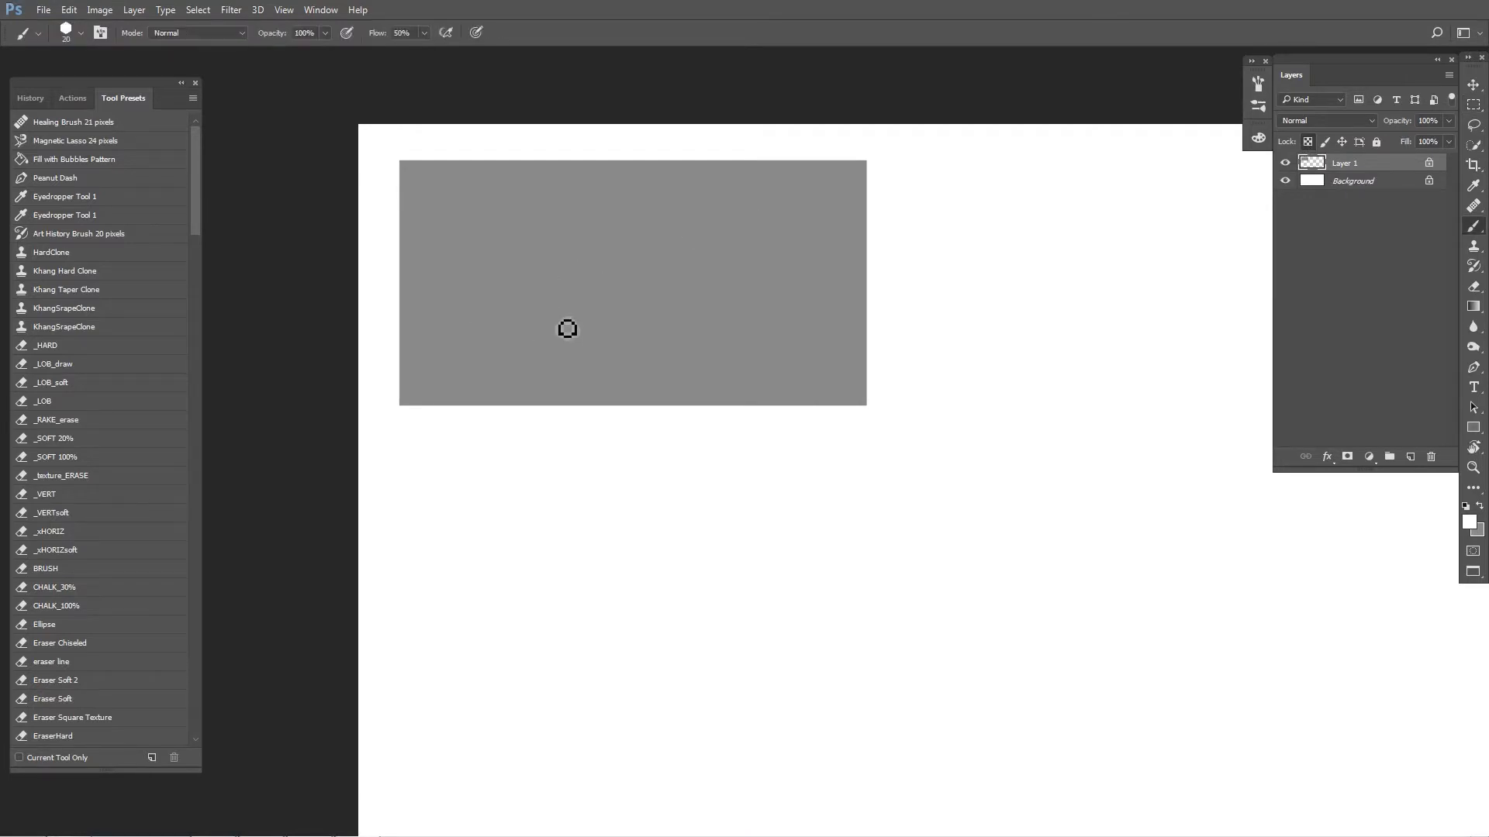
pyautogui.click(1284, 165)
pyautogui.click(1284, 166)
pyautogui.click(1307, 142)
# Step: Try white test strokes over the grey rectangle with a larger brush and undo them
pyautogui.press(']')
pyautogui.moveTo(469, 283); pyautogui.dragTo(629, 363)
pyautogui.hotkey('ctrl', 'z')
pyautogui.moveTo(524, 307)
pyautogui.mouseDown()
pyautogui.moveTo(605, 342)
pyautogui.moveTo(494, 336)
pyautogui.moveTo(456, 354)
pyautogui.mouseUp()
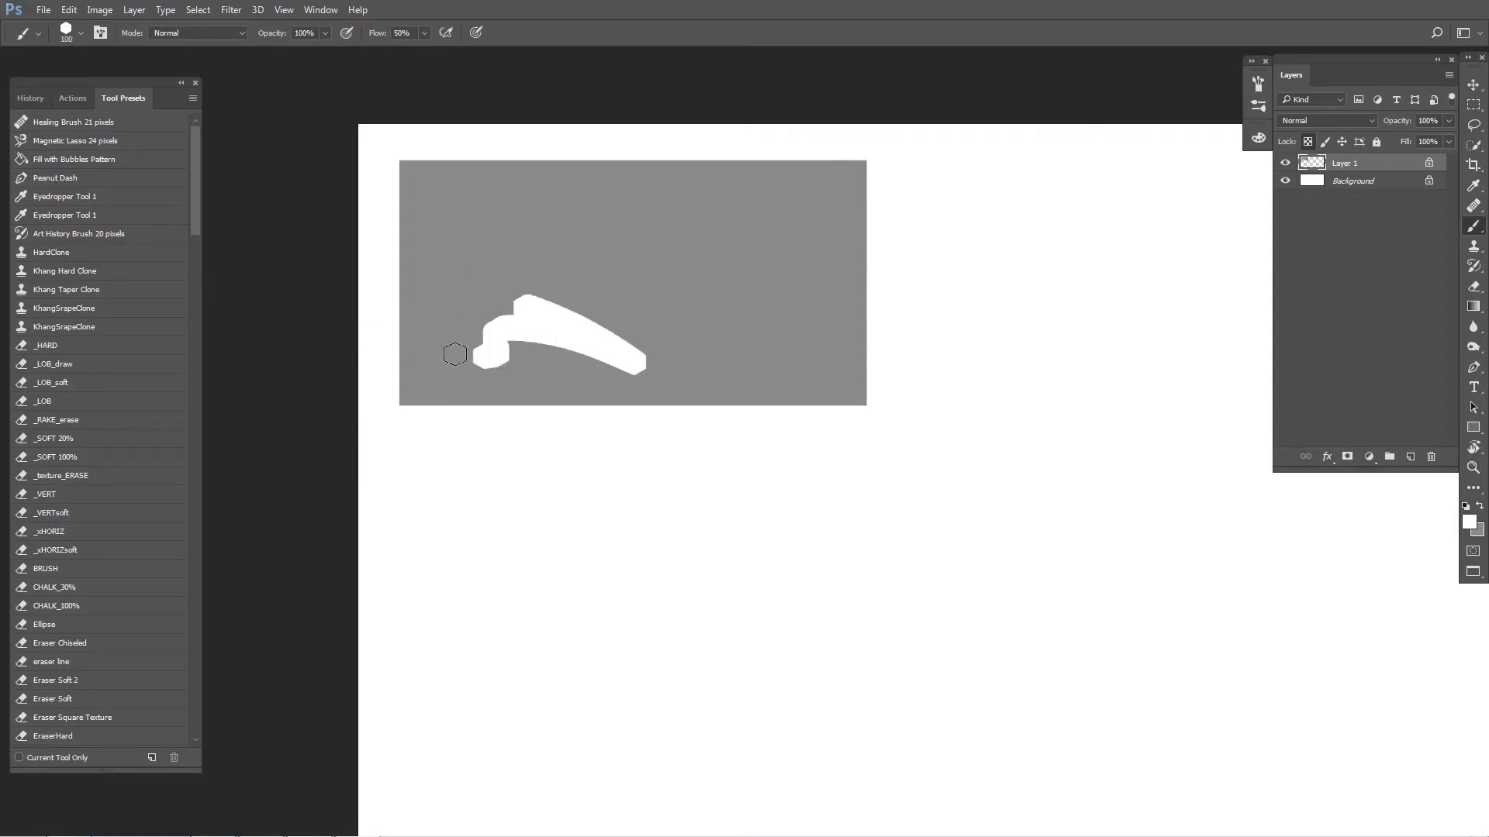
pyautogui.hotkey('ctrl', 'z')
pyautogui.moveTo(195, 222); pyautogui.dragTo(192, 189)
pyautogui.moveTo(441, 360)
pyautogui.mouseDown()
pyautogui.moveTo(506, 326)
pyautogui.moveTo(434, 372)
pyautogui.moveTo(306, 316)
pyautogui.mouseUp()
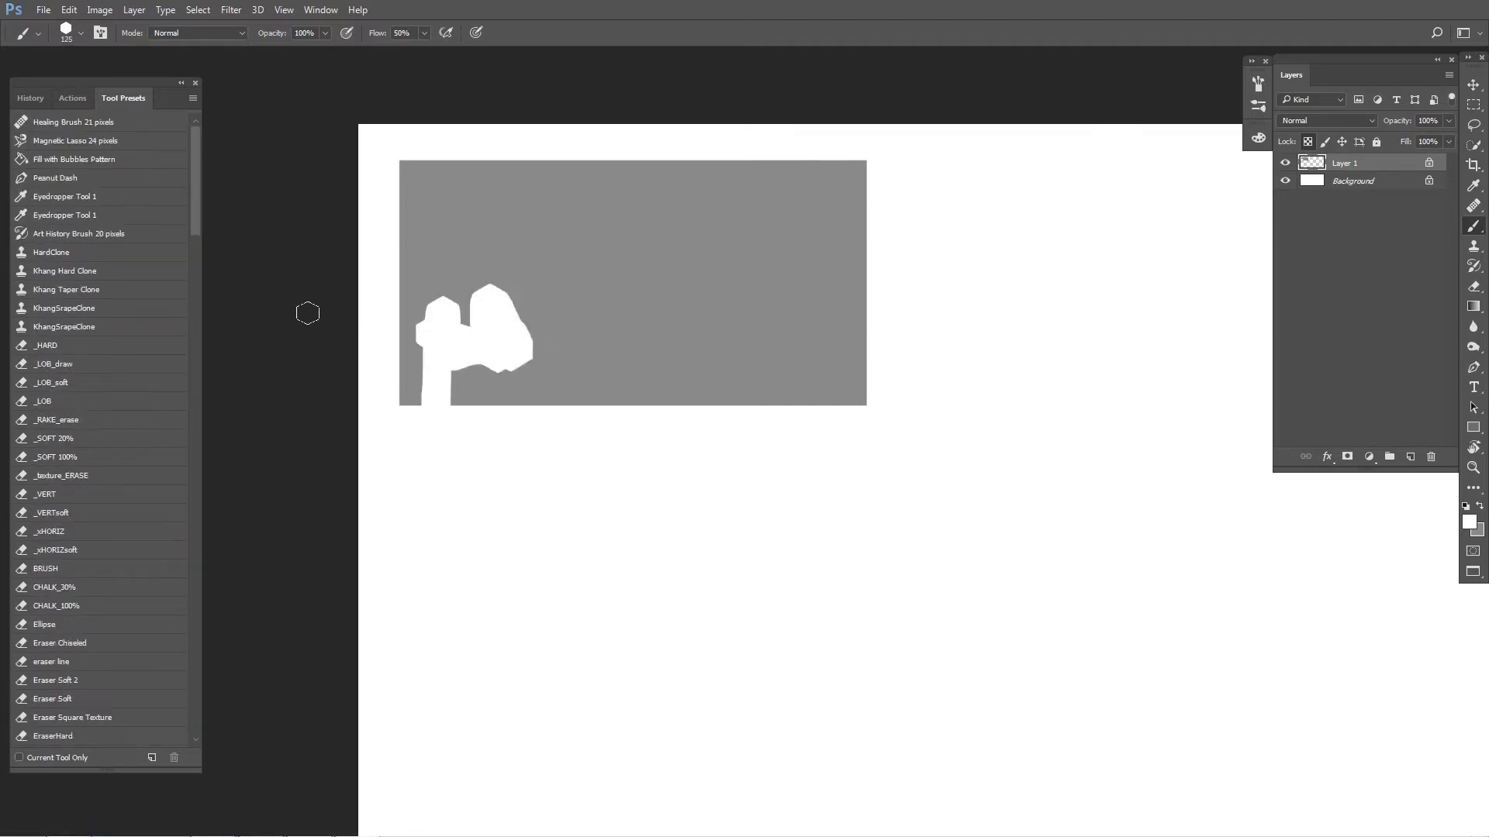
pyautogui.hotkey('ctrl', 'z')
# Step: Collapse the tool presets panel group to icons and move it clear of the canvas
pyautogui.moveTo(194, 232)
pyautogui.mouseDown()
pyautogui.moveTo(253, 678)
pyautogui.moveTo(195, 176)
pyautogui.mouseUp()
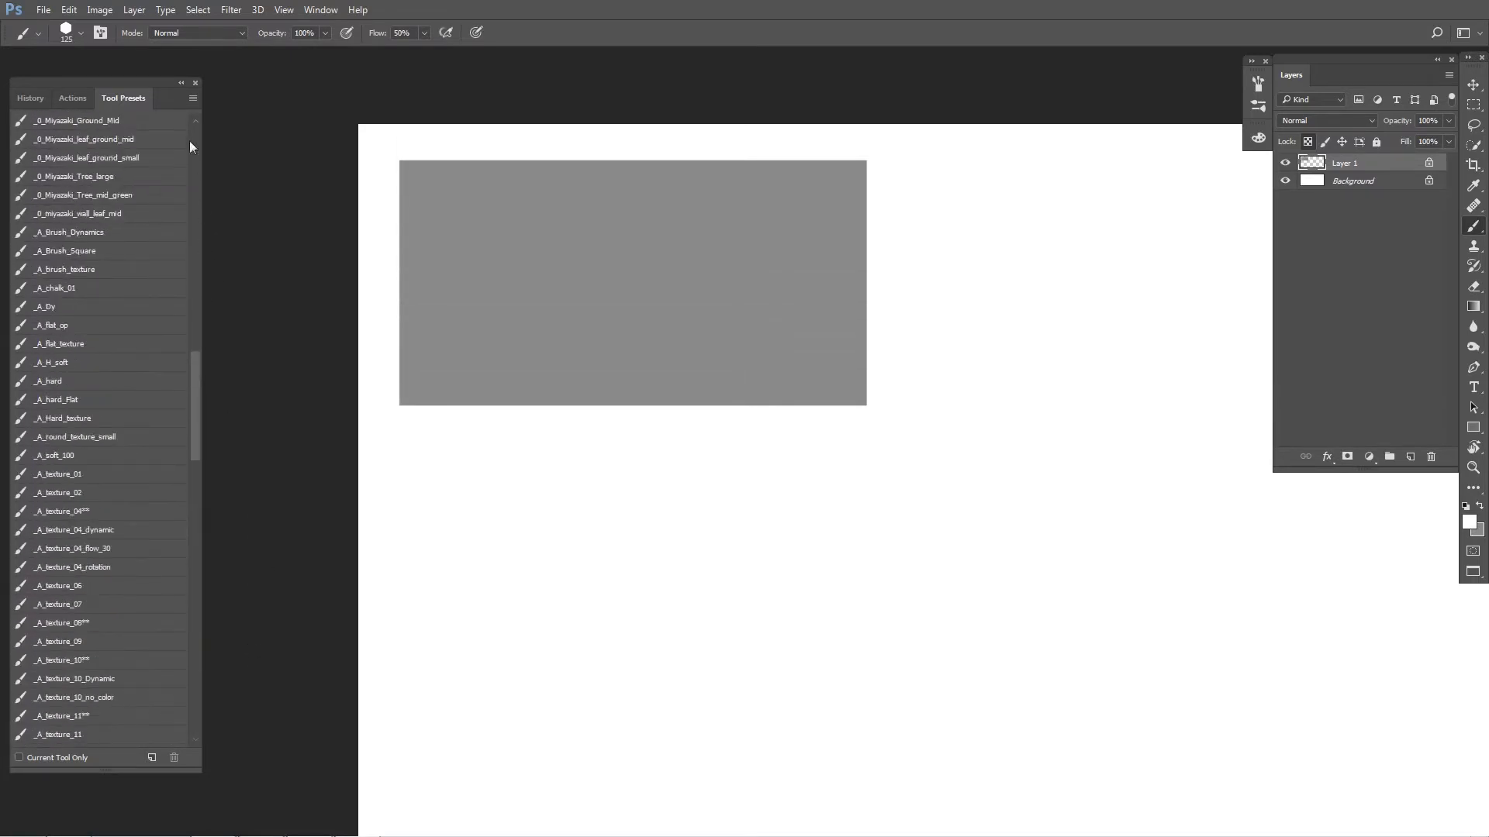
pyautogui.click(182, 83)
pyautogui.moveTo(23, 90); pyautogui.dragTo(28, 72)
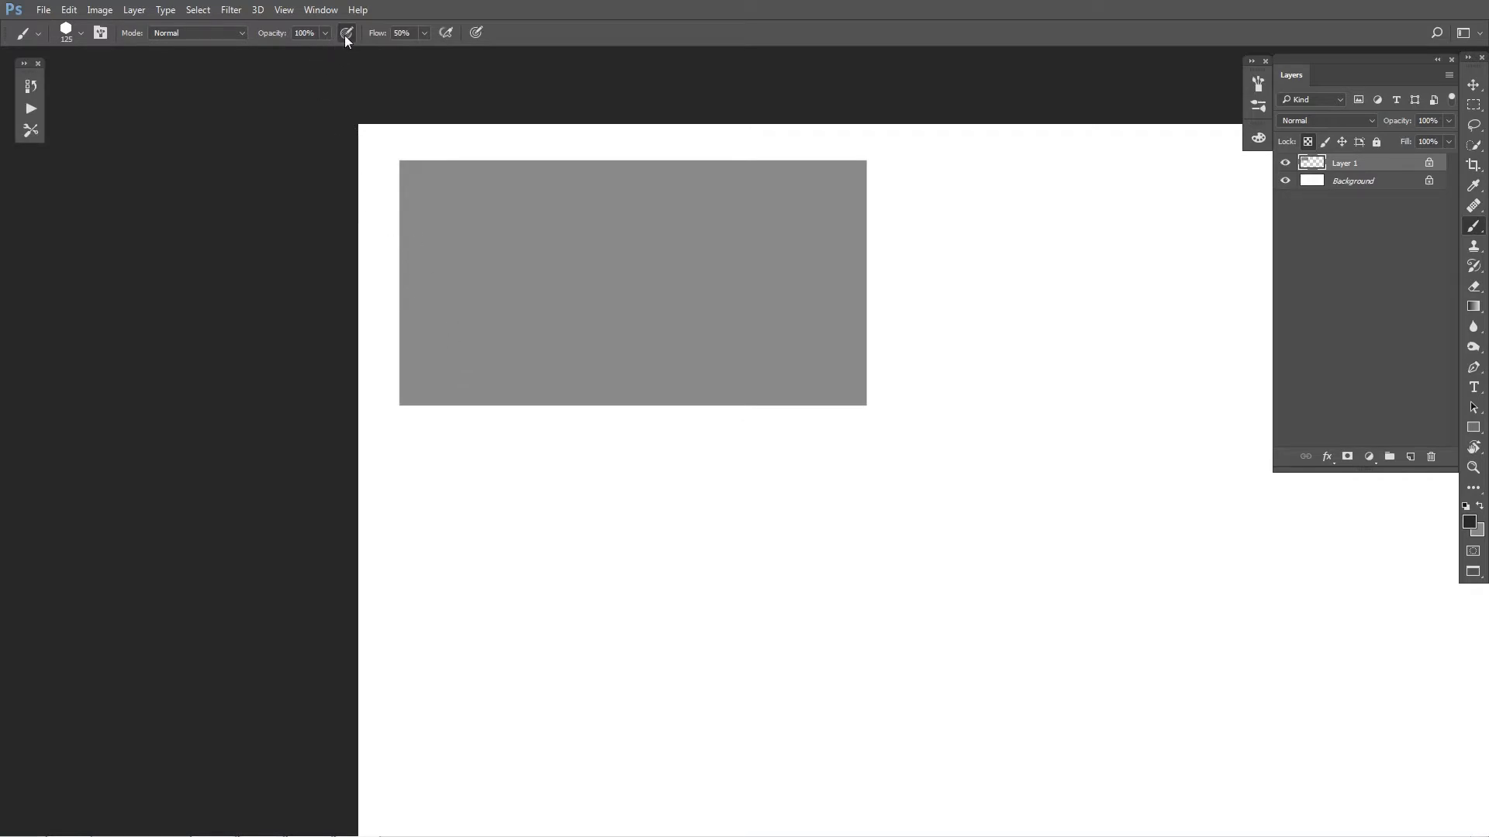
# Step: Block in the ground across the lower part of the grey rectangle with broad strokes in dark and sampled greys
pyautogui.moveTo(412, 345)
pyautogui.mouseDown()
pyautogui.moveTo(542, 392)
pyautogui.moveTo(531, 318)
pyautogui.moveTo(535, 399)
pyautogui.moveTo(487, 380)
pyautogui.moveTo(484, 314)
pyautogui.moveTo(617, 346)
pyautogui.moveTo(609, 396)
pyautogui.moveTo(882, 333)
pyautogui.moveTo(521, 426)
pyautogui.moveTo(897, 339)
pyautogui.moveTo(450, 373)
pyautogui.moveTo(655, 316)
pyautogui.moveTo(494, 383)
pyautogui.mouseUp()
pyautogui.press(']')
pyautogui.press(']')
pyautogui.press(']')
pyautogui.keyDown('alt'); pyautogui.click(478, 286); pyautogui.keyUp('alt')
pyautogui.moveTo(451, 320)
pyautogui.mouseDown()
pyautogui.moveTo(650, 316)
pyautogui.moveTo(411, 329)
pyautogui.moveTo(515, 333)
pyautogui.mouseUp()
pyautogui.keyDown('alt'); pyautogui.click(684, 330); pyautogui.keyUp('alt')
pyautogui.keyDown('alt'); pyautogui.click(594, 378); pyautogui.keyUp('alt')
pyautogui.moveTo(566, 380)
pyautogui.mouseDown()
pyautogui.moveTo(407, 361)
pyautogui.moveTo(752, 333)
pyautogui.mouseUp()
# Step: Layer sampled greys across the right half of the ground to build the horizon band and a darker foreground
pyautogui.keyDown('alt'); pyautogui.click(499, 306); pyautogui.keyUp('alt')
pyautogui.moveTo(572, 324)
pyautogui.mouseDown()
pyautogui.moveTo(502, 353)
pyautogui.moveTo(849, 310)
pyautogui.mouseUp()
pyautogui.keyDown('alt'); pyautogui.click(721, 349); pyautogui.keyUp('alt')
pyautogui.moveTo(727, 341); pyautogui.dragTo(853, 341)
pyautogui.moveTo(709, 377); pyautogui.dragTo(652, 384)
pyautogui.keyDown('alt'); pyautogui.click(777, 382); pyautogui.keyUp('alt')
pyautogui.moveTo(856, 397); pyautogui.dragTo(801, 393)
# Step: Darken the middle of the foreground with a larger brush
pyautogui.press(']')
pyautogui.press(']')
pyautogui.press(']')
pyautogui.press(']')
pyautogui.moveTo(659, 364); pyautogui.dragTo(576, 357)
# Step: Paint a tall slanted cliff on the left side of the thumbnail with sampled mid greys and a 300 px brush
pyautogui.moveTo(444, 358)
pyautogui.mouseDown()
pyautogui.moveTo(440, 286)
pyautogui.moveTo(495, 231)
pyautogui.moveTo(524, 294)
pyautogui.mouseUp()
pyautogui.moveTo(474, 172)
pyautogui.mouseDown()
pyautogui.moveTo(458, 166)
pyautogui.moveTo(533, 208)
pyautogui.mouseUp()
pyautogui.keyDown('alt'); pyautogui.click(642, 218); pyautogui.keyUp('alt')
pyautogui.press('[')
pyautogui.press('[')
pyautogui.moveTo(572, 256)
pyautogui.mouseDown()
pyautogui.moveTo(552, 217)
pyautogui.moveTo(573, 306)
pyautogui.moveTo(519, 179)
pyautogui.mouseUp()
pyautogui.keyDown('alt'); pyautogui.click(533, 245); pyautogui.keyUp('alt')
pyautogui.moveTo(487, 174)
pyautogui.mouseDown()
pyautogui.moveTo(501, 225)
pyautogui.moveTo(575, 303)
pyautogui.mouseUp()
pyautogui.keyDown('alt'); pyautogui.click(585, 207); pyautogui.keyUp('alt')
pyautogui.moveTo(544, 173); pyautogui.dragTo(580, 294)
pyautogui.keyDown('alt'); pyautogui.click(504, 209); pyautogui.keyUp('alt')
pyautogui.moveTo(462, 151); pyautogui.dragTo(472, 203)
pyautogui.moveTo(518, 169); pyautogui.dragTo(556, 287)
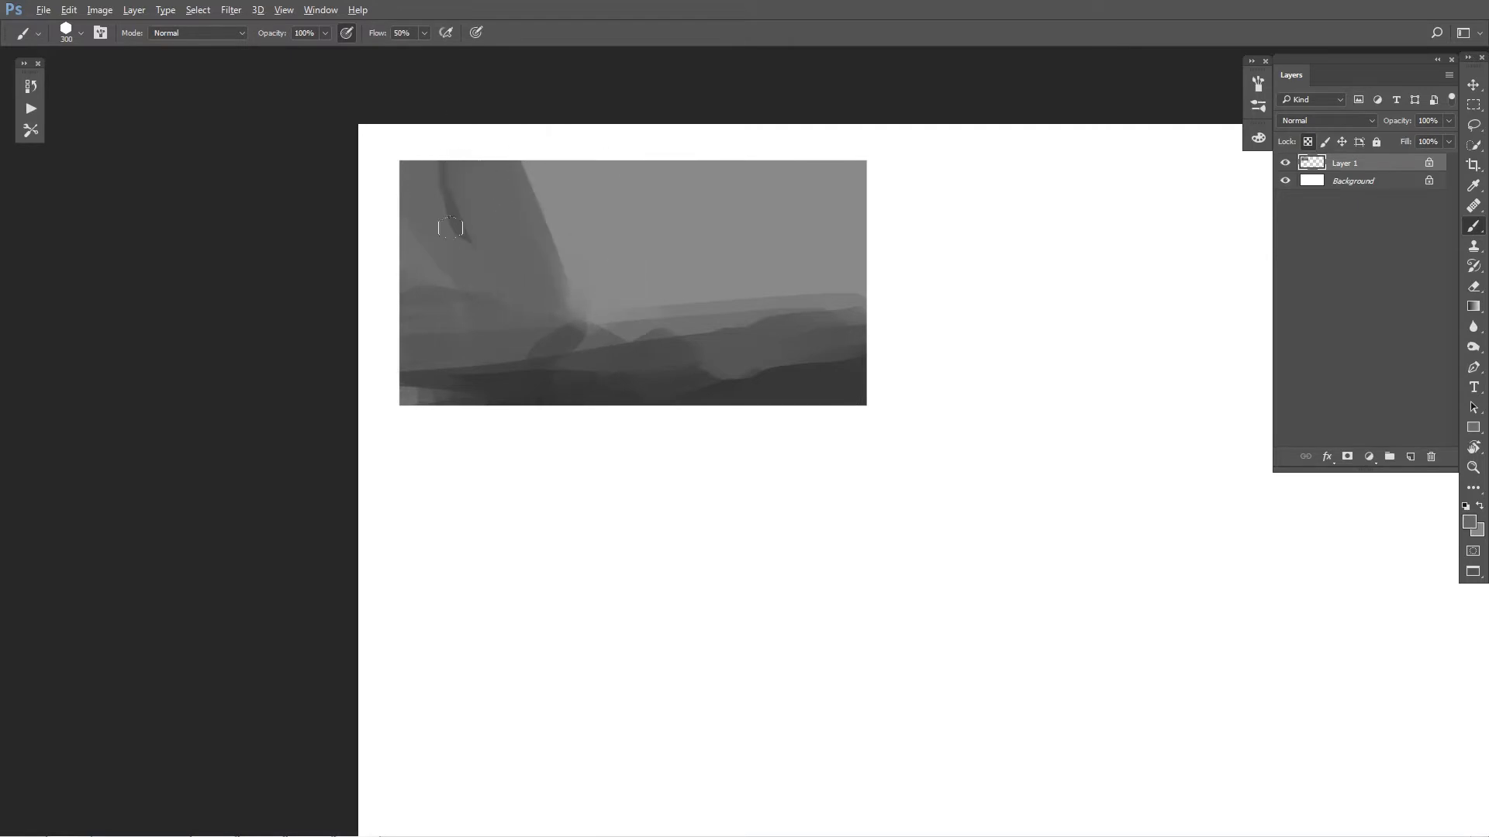
# Step: Even out the ground near the horizon and paint a thin lighter road diagonally across it
pyautogui.moveTo(551, 342)
pyautogui.mouseDown()
pyautogui.moveTo(541, 356)
pyautogui.moveTo(862, 302)
pyautogui.mouseUp()
pyautogui.moveTo(870, 317)
pyautogui.mouseDown()
pyautogui.moveTo(412, 403)
pyautogui.moveTo(455, 388)
pyautogui.mouseUp()
pyautogui.press('[')
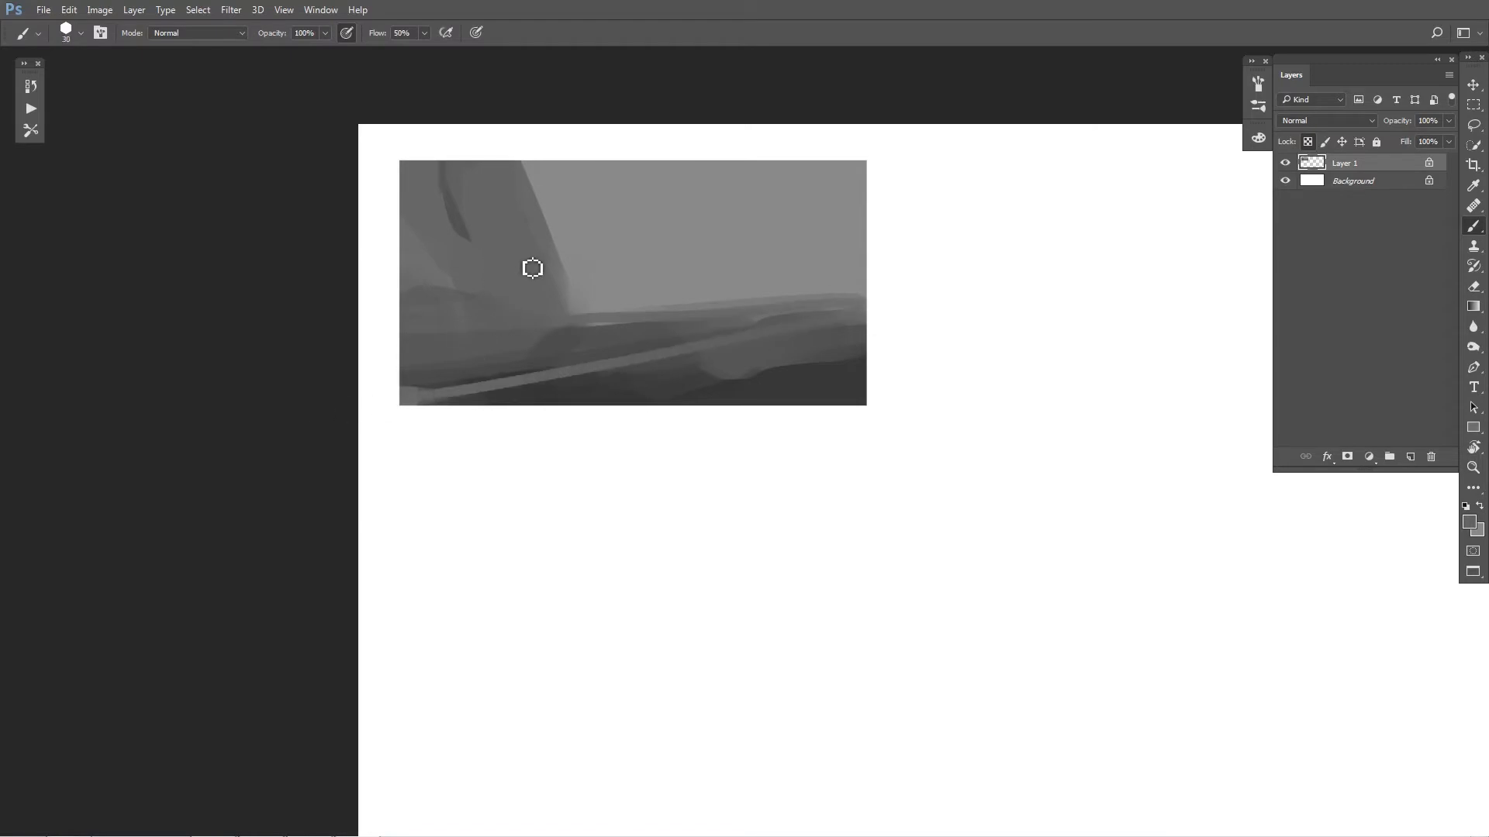
# Step: Paint a dark rock silhouette in the lower-right foreground of the thumbnail with a 100 px brush
pyautogui.press(']')
pyautogui.press(']')
pyautogui.press(']')
pyautogui.press(']')
pyautogui.press(']')
pyautogui.press(']')
pyautogui.press(']')
pyautogui.press(']')
pyautogui.moveTo(781, 372)
pyautogui.mouseDown()
pyautogui.moveTo(827, 362)
pyautogui.moveTo(768, 365)
pyautogui.moveTo(714, 393)
pyautogui.mouseUp()
pyautogui.moveTo(585, 358)
pyautogui.mouseDown()
pyautogui.moveTo(602, 316)
pyautogui.moveTo(617, 335)
pyautogui.mouseUp()
pyautogui.hotkey('ctrl', 'z')
# Step: Paint a pale, low ridge of distant hills along the horizon beside the cliff with a 175 px brush
pyautogui.keyDown('alt'); pyautogui.click(596, 312); pyautogui.keyUp('alt')
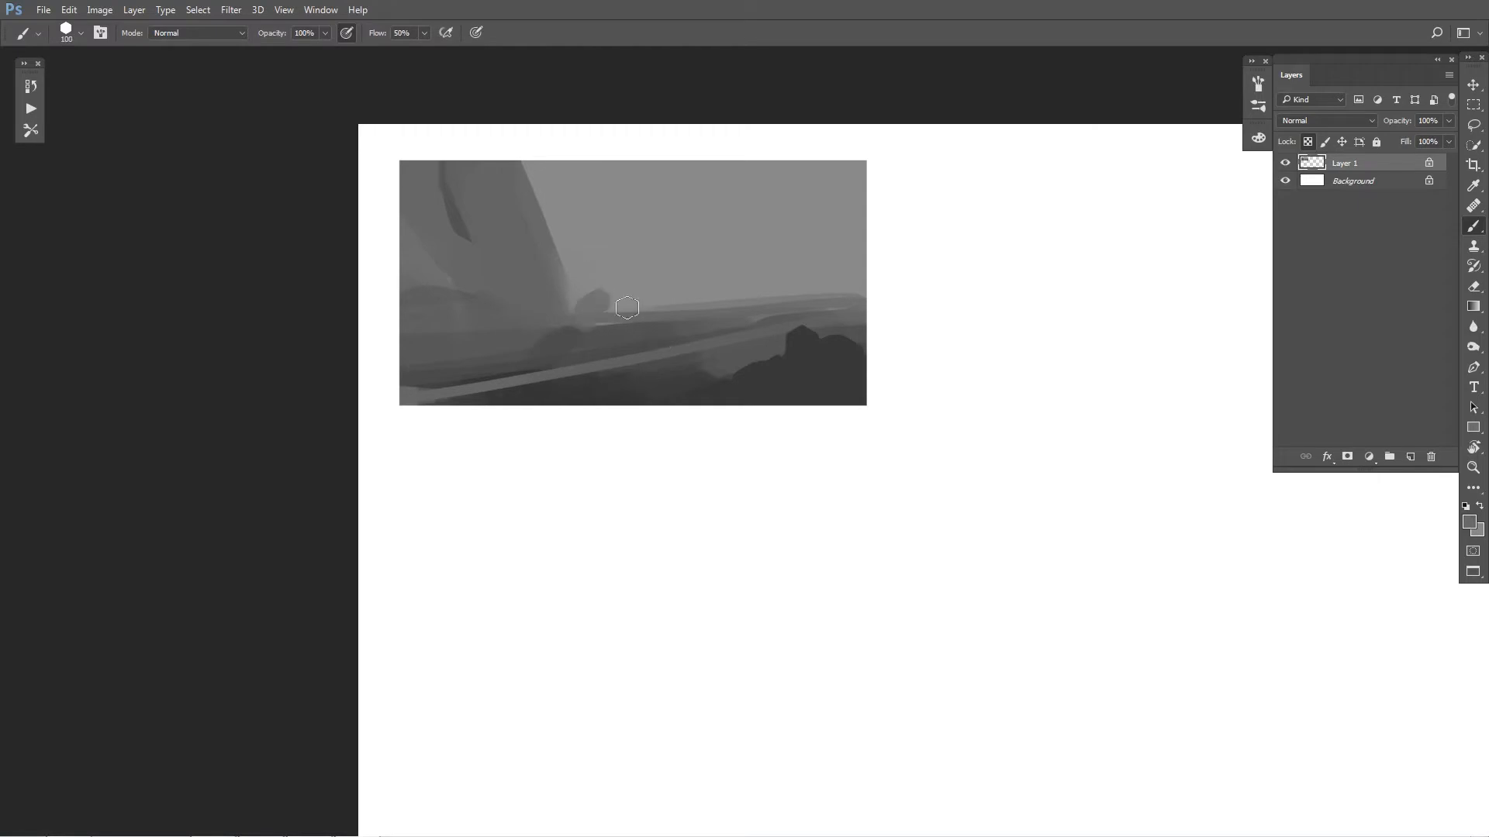
pyautogui.press(']')
pyautogui.moveTo(575, 280); pyautogui.dragTo(698, 296)
pyautogui.hotkey('ctrl', 'z')
pyautogui.moveTo(570, 282); pyautogui.dragTo(784, 290)
pyautogui.hotkey('ctrl', 'z')
pyautogui.press(']')
pyautogui.moveTo(579, 290); pyautogui.dragTo(782, 293)
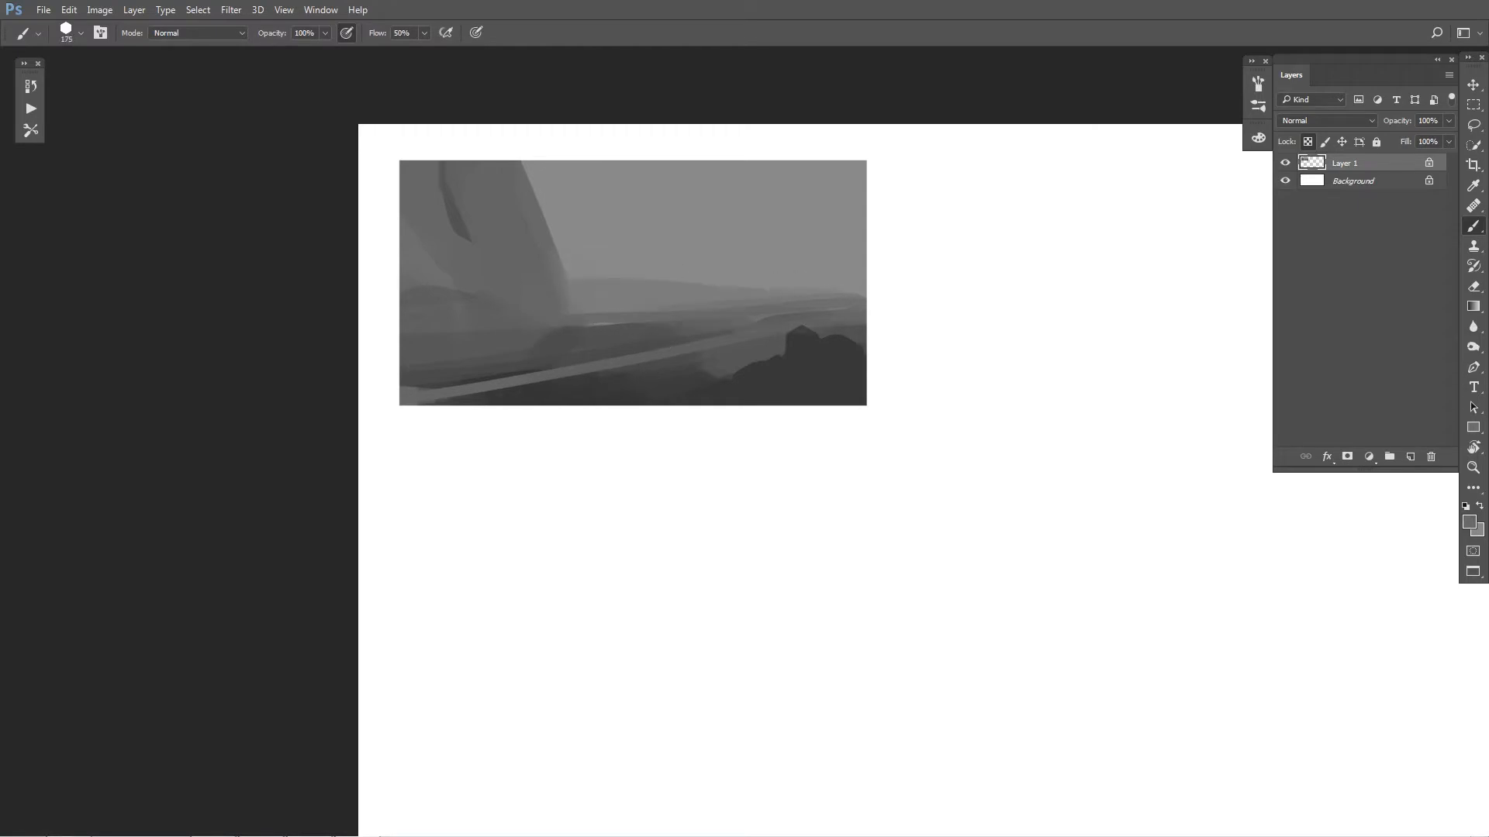
# Step: Push the cliff's right edge further outward with strokes in sampled greys
pyautogui.keyDown('alt'); pyautogui.click(524, 272); pyautogui.keyUp('alt')
pyautogui.moveTo(558, 292)
pyautogui.mouseDown()
pyautogui.moveTo(589, 299)
pyautogui.moveTo(576, 275)
pyautogui.mouseUp()
pyautogui.keyDown('alt'); pyautogui.click(599, 295); pyautogui.keyUp('alt')
pyautogui.moveTo(527, 169)
pyautogui.mouseDown()
pyautogui.moveTo(564, 292)
pyautogui.moveTo(578, 229)
pyautogui.moveTo(546, 151)
pyautogui.moveTo(594, 293)
pyautogui.moveTo(584, 323)
pyautogui.moveTo(456, 187)
pyautogui.moveTo(492, 193)
pyautogui.moveTo(626, 299)
pyautogui.mouseUp()
pyautogui.keyDown('alt'); pyautogui.click(584, 220); pyautogui.keyUp('alt')
pyautogui.hotkey('ctrl', 'z')
# Step: Shape stepped rocks at the cliff's base with a smaller brush, sampling greys from the cliff and horizon
pyautogui.press('[')
pyautogui.press('[')
pyautogui.keyDown('alt'); pyautogui.click(575, 283); pyautogui.keyUp('alt')
pyautogui.keyDown('alt'); pyautogui.click(637, 296); pyautogui.keyUp('alt')
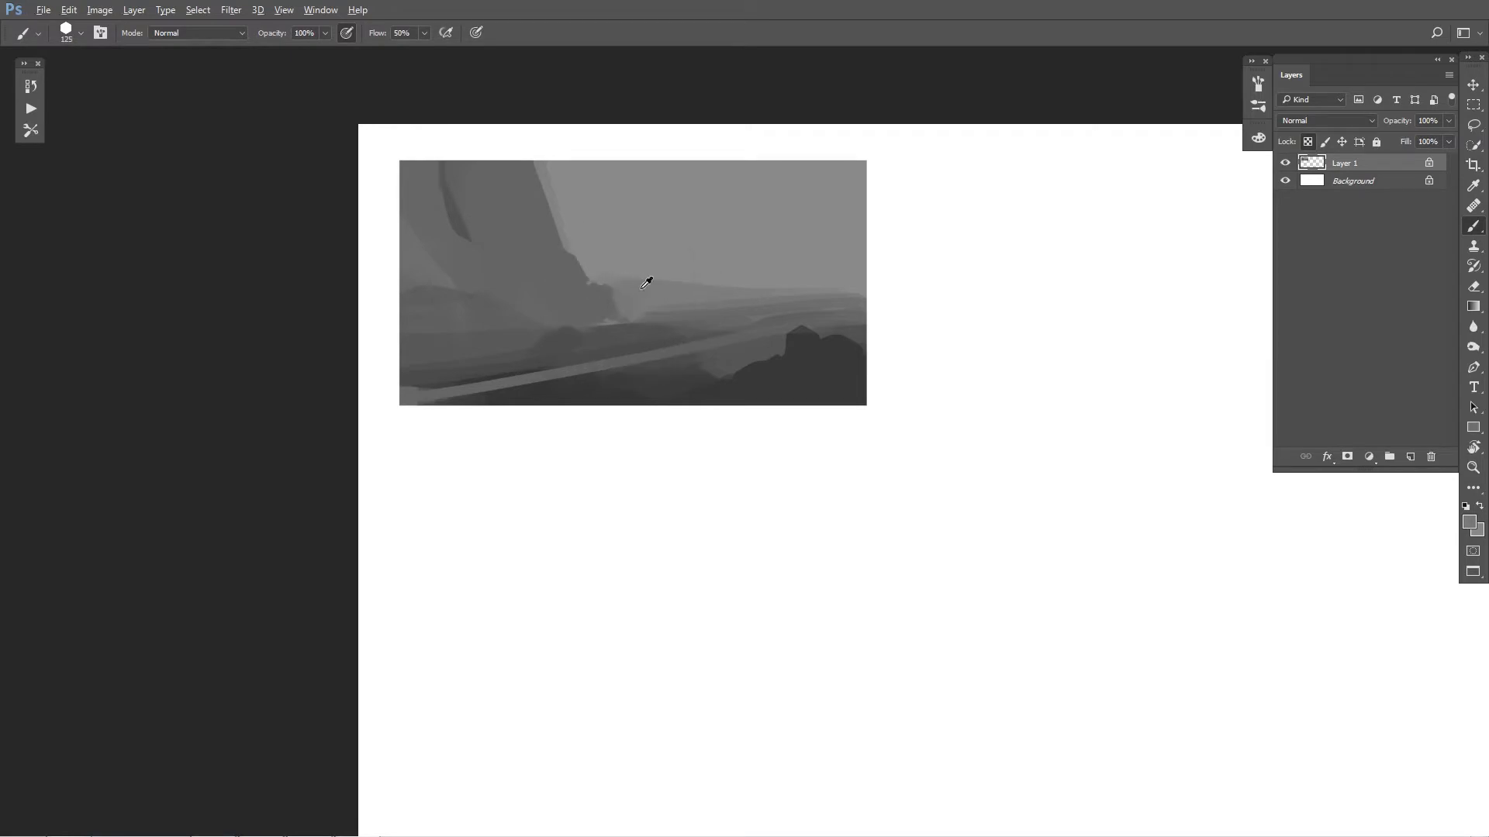
pyautogui.keyDown('alt'); pyautogui.click(607, 278); pyautogui.keyUp('alt')
pyautogui.keyDown('alt'); pyautogui.click(592, 301); pyautogui.keyUp('alt')
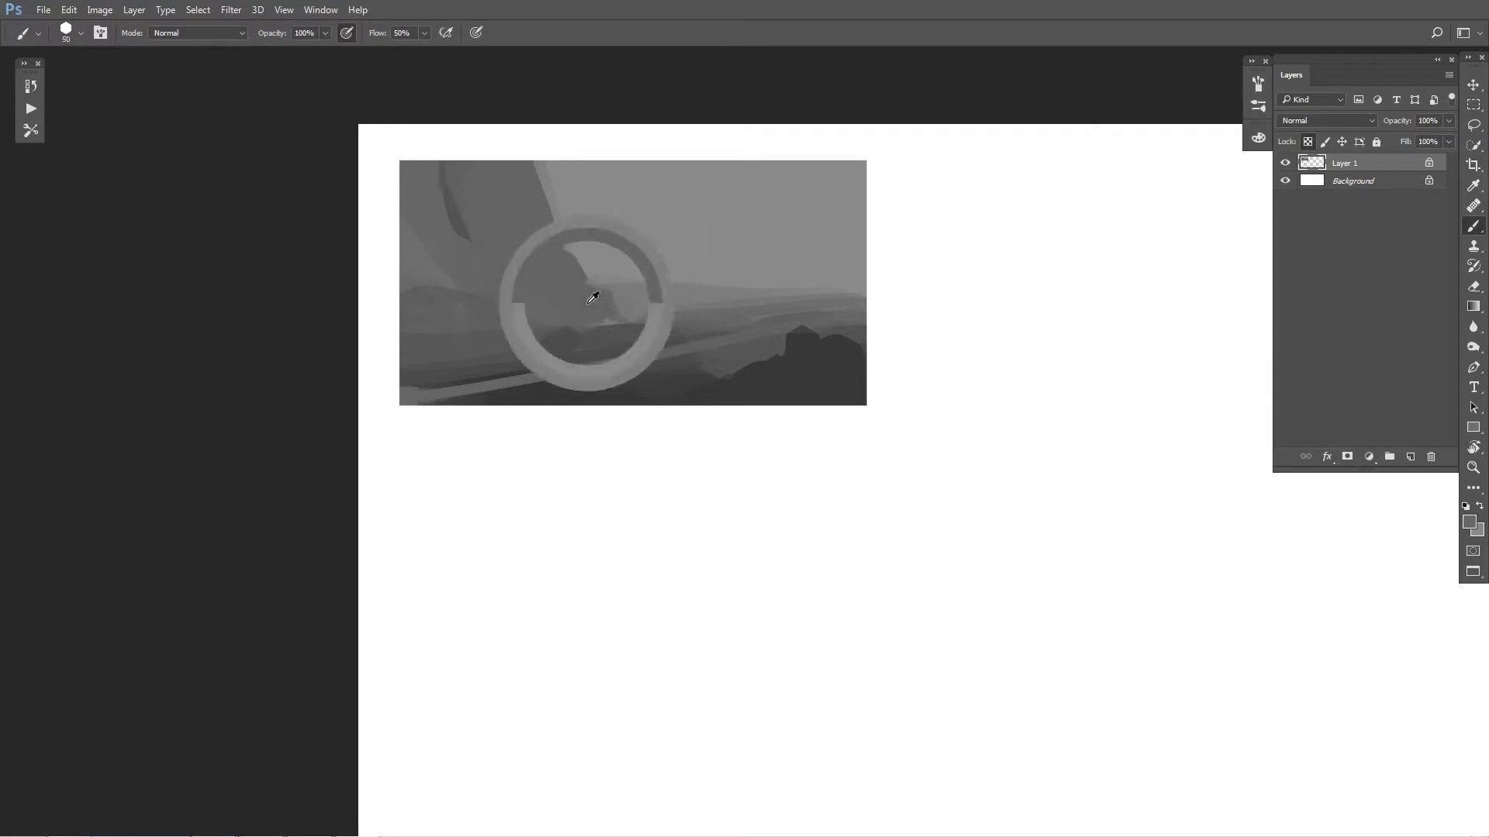
pyautogui.keyDown('alt'); pyautogui.click(603, 309); pyautogui.keyUp('alt')
pyautogui.keyDown('alt'); pyautogui.click(692, 288); pyautogui.keyUp('alt')
# Step: Paint thin lighter horizontal bands across the ground at the foot of the cliff with a small brush
pyautogui.press('[')
pyautogui.press('[')
pyautogui.press('[')
pyautogui.press('[')
pyautogui.press('[')
pyautogui.press('[')
pyautogui.press(']')
pyautogui.press(']')
pyautogui.press(']')
pyautogui.moveTo(407, 293)
pyautogui.mouseDown()
pyautogui.moveTo(676, 323)
pyautogui.moveTo(561, 299)
pyautogui.moveTo(508, 327)
pyautogui.moveTo(578, 319)
pyautogui.mouseUp()
pyautogui.keyDown('alt'); pyautogui.click(499, 323); pyautogui.keyUp('alt')
# Step: Paint over the dark streak on the cliff face with grey sampled from the cliff
pyautogui.press(']')
pyautogui.press(']')
pyautogui.press(']')
pyautogui.press(']')
pyautogui.keyDown('alt'); pyautogui.click(494, 279); pyautogui.keyUp('alt')
pyautogui.moveTo(471, 228)
pyautogui.mouseDown()
pyautogui.moveTo(451, 201)
pyautogui.moveTo(465, 220)
pyautogui.mouseUp()
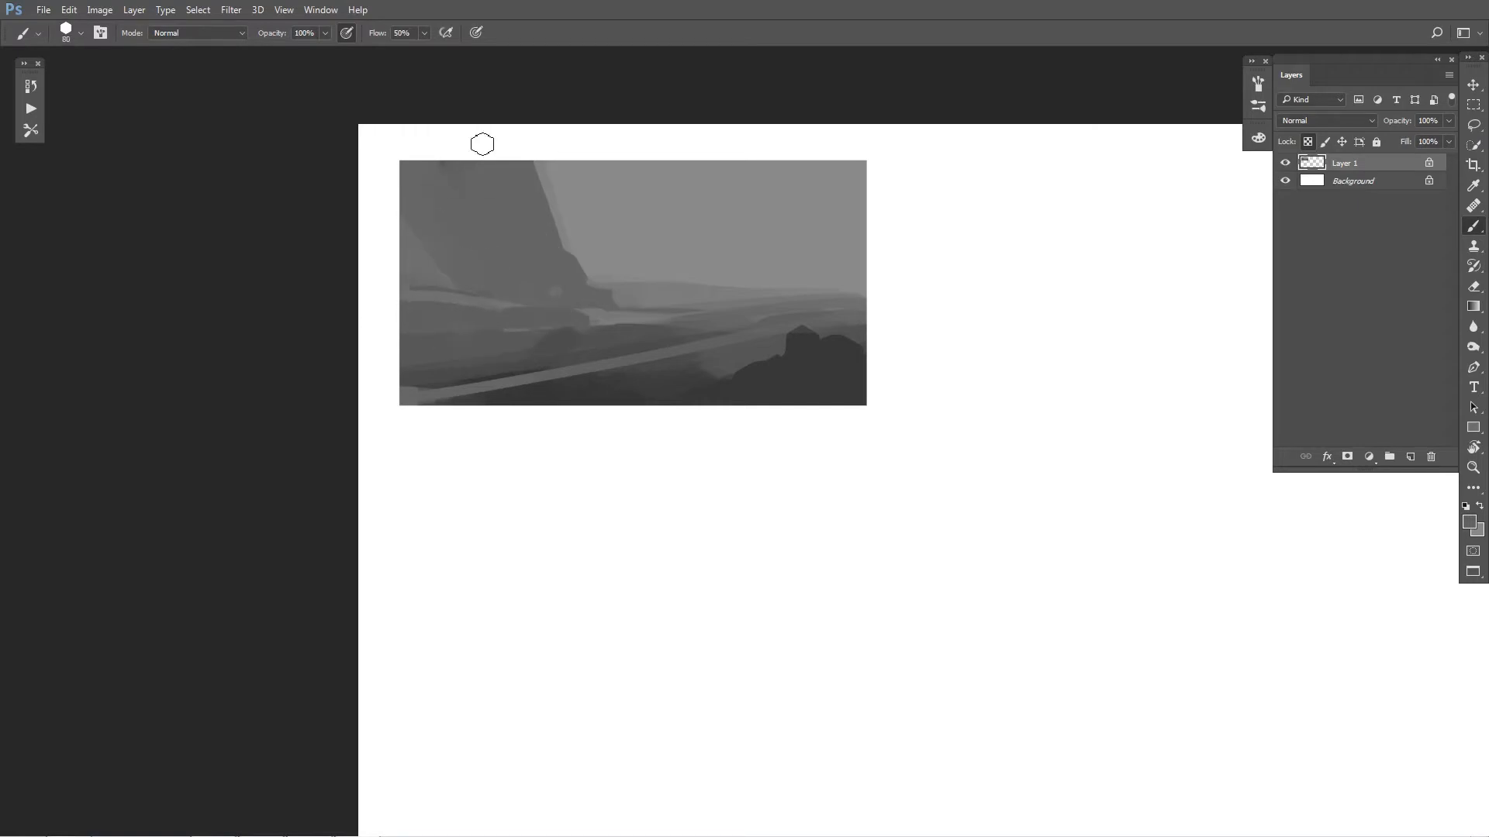
# Step: Flip the canvas horizontally to check the thumbnail's composition
pyautogui.hotkey('ctrl', 'shift', 'h')
pyautogui.moveTo(1019, 412); pyautogui.dragTo(368, 417)
pyautogui.moveTo(727, 404); pyautogui.dragTo(537, 423)
# Step: Refine the cliff's outer edge in the flipped thumbnail with a larger brush and sampled greys
pyautogui.press(']')
pyautogui.moveTo(898, 200)
pyautogui.mouseDown()
pyautogui.moveTo(876, 242)
pyautogui.moveTo(859, 222)
pyautogui.moveTo(876, 198)
pyautogui.moveTo(865, 252)
pyautogui.mouseUp()
pyautogui.keyDown('alt'); pyautogui.click(858, 221); pyautogui.keyUp('alt')
pyautogui.keyDown('alt'); pyautogui.click(899, 238); pyautogui.keyUp('alt')
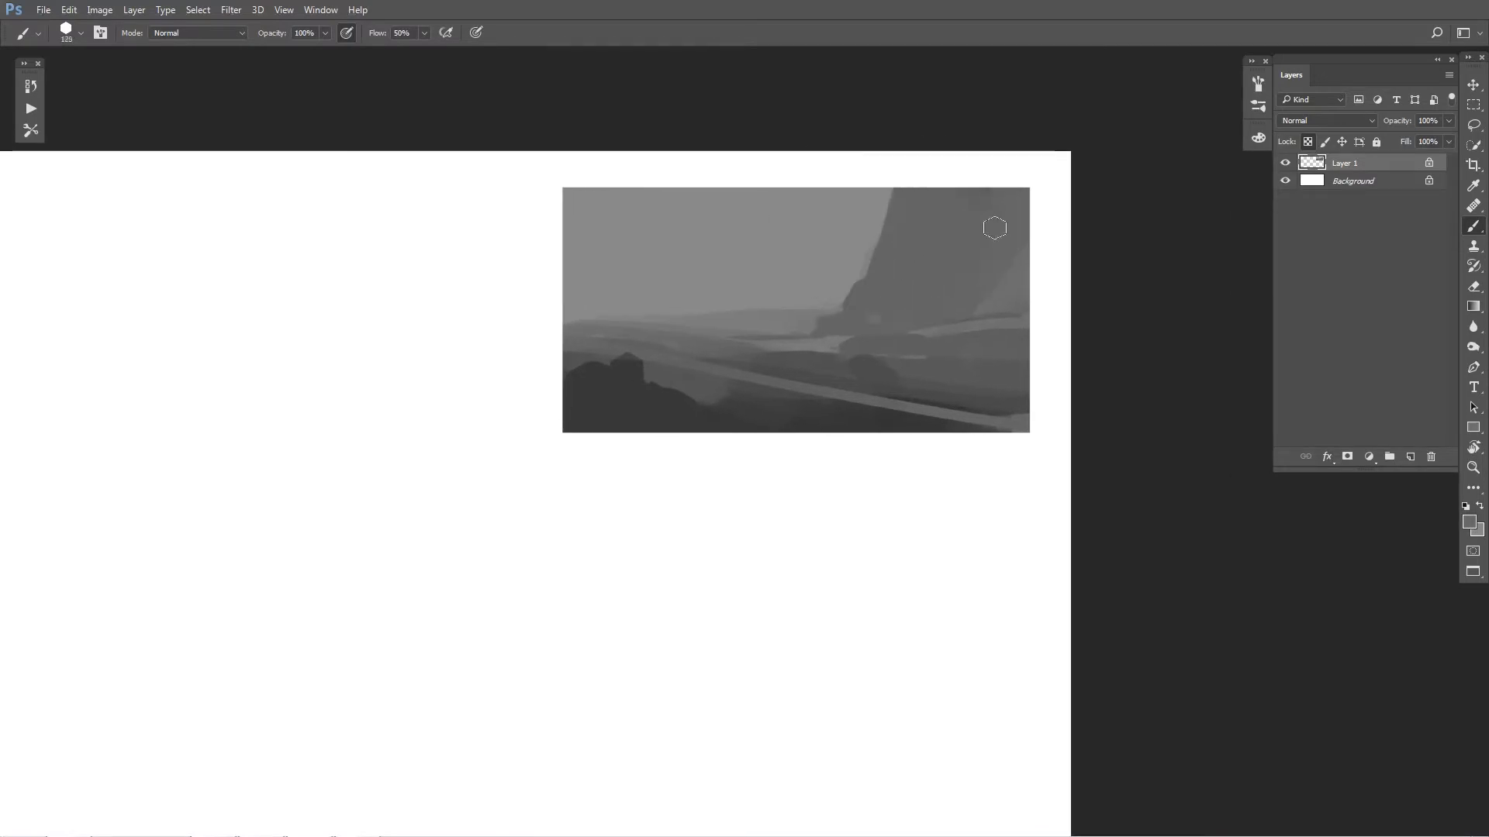
# Step: Paint a lighter rocky slope across the lower part of the cliff face with sampled greys
pyautogui.keyDown('alt'); pyautogui.click(970, 333); pyautogui.keyUp('alt')
pyautogui.press('[')
pyautogui.press('[')
pyautogui.press('[')
pyautogui.press('[')
pyautogui.press('[')
pyautogui.keyDown('alt'); pyautogui.click(922, 310); pyautogui.keyUp('alt')
pyautogui.press('[')
pyautogui.press('[')
pyautogui.press('[')
pyautogui.press(']')
pyautogui.press(']')
pyautogui.press(']')
pyautogui.press(']')
pyautogui.press(']')
pyautogui.press(']')
pyautogui.press(']')
pyautogui.press(']')
pyautogui.moveTo(929, 265)
pyautogui.mouseDown()
pyautogui.moveTo(887, 322)
pyautogui.moveTo(935, 302)
pyautogui.mouseUp()
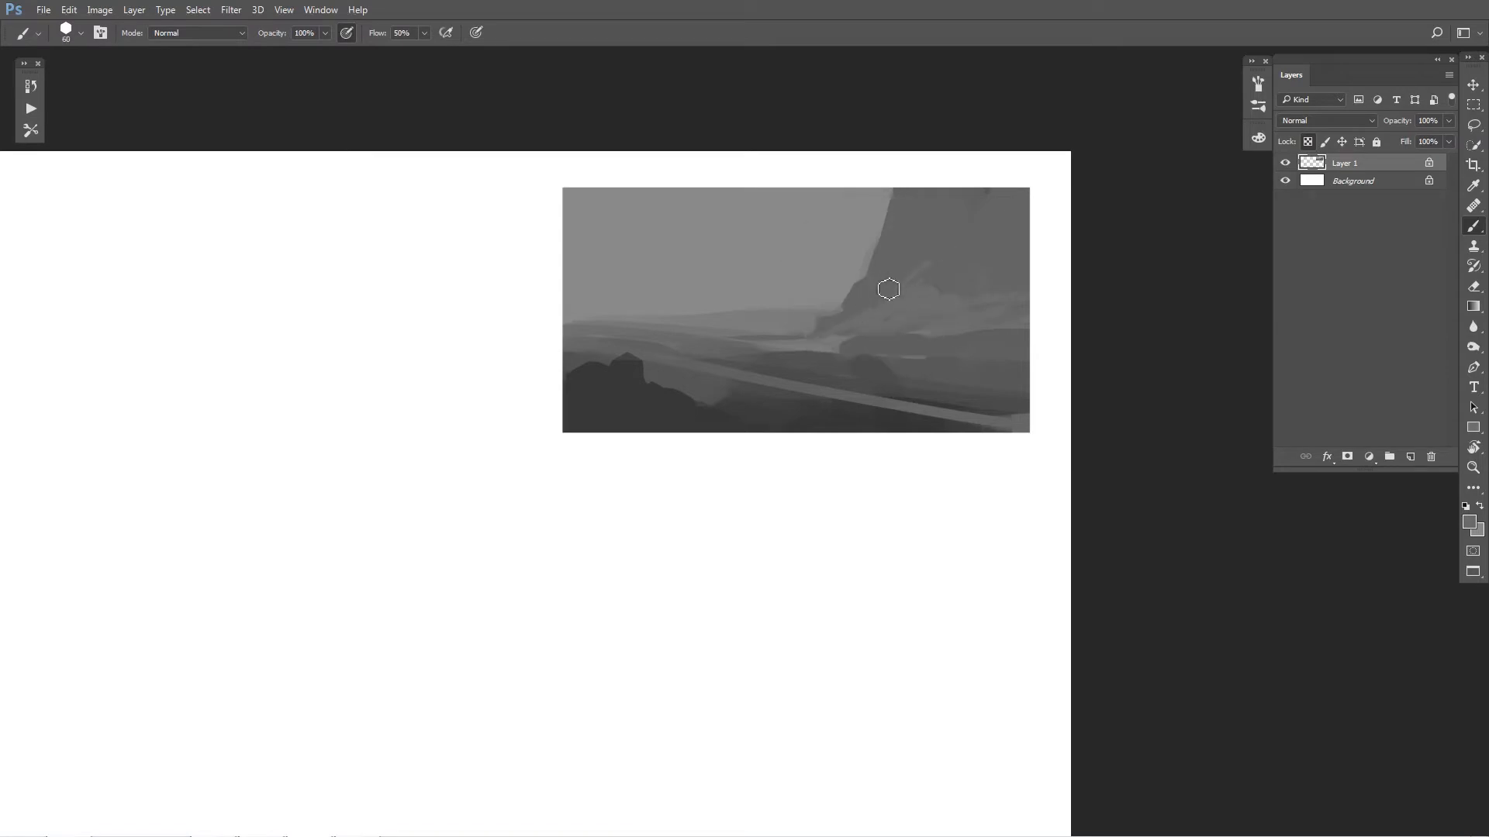
# Step: Add a darker band with a small rounded mound across the middle ground behind the road
pyautogui.keyDown('alt'); pyautogui.click(898, 307); pyautogui.keyUp('alt')
pyautogui.moveTo(820, 345)
pyautogui.mouseDown()
pyautogui.moveTo(778, 363)
pyautogui.moveTo(794, 363)
pyautogui.moveTo(630, 339)
pyautogui.mouseUp()
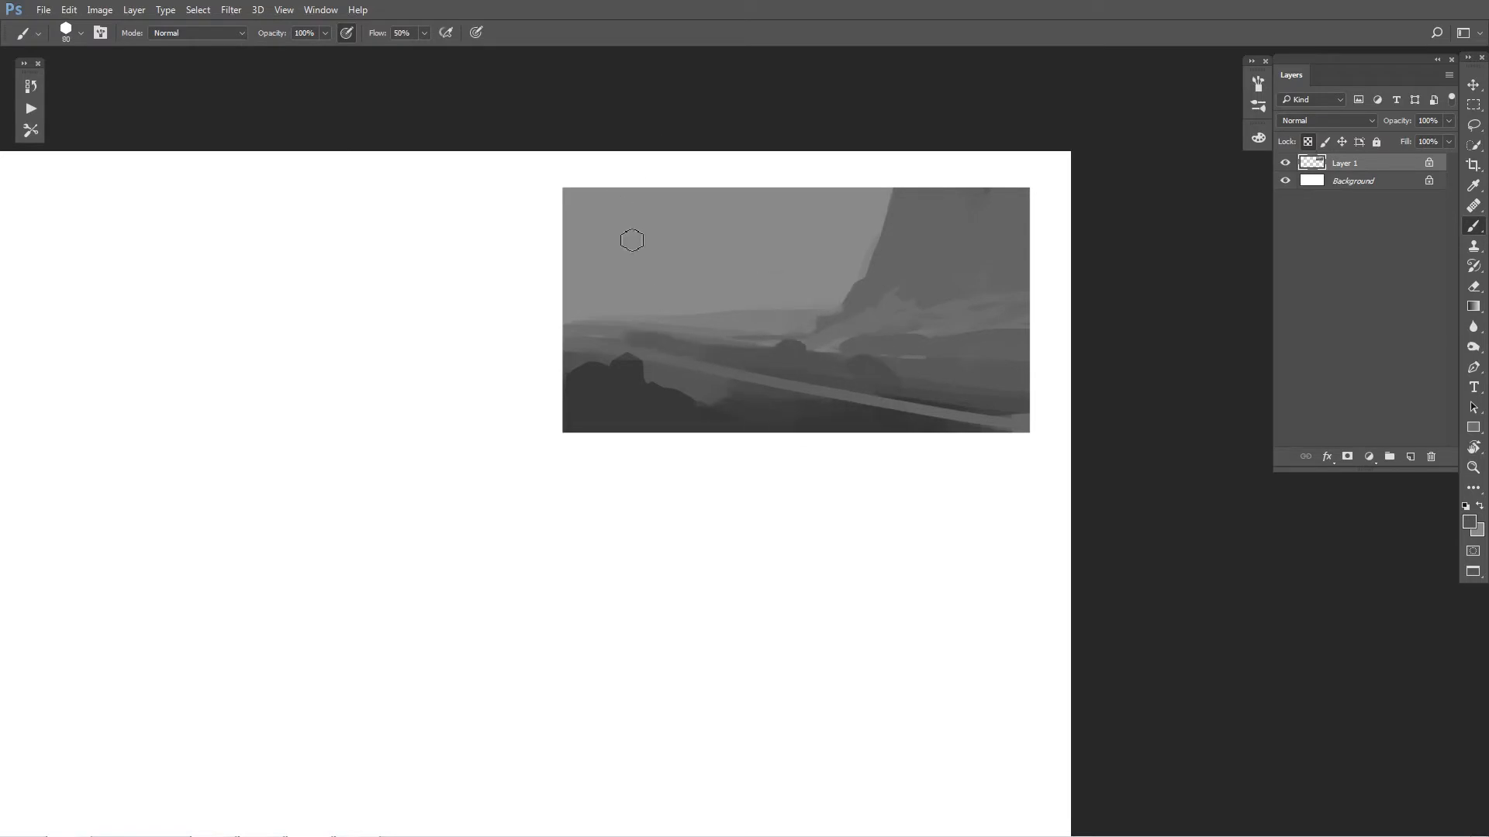
# Step: Paint out the small rounded mound and blend the middle-ground bands with a smaller brush and sampled greys
pyautogui.moveTo(790, 353)
pyautogui.mouseDown()
pyautogui.moveTo(828, 361)
pyautogui.moveTo(780, 335)
pyautogui.moveTo(826, 324)
pyautogui.moveTo(805, 346)
pyautogui.moveTo(733, 348)
pyautogui.moveTo(817, 340)
pyautogui.moveTo(782, 334)
pyautogui.moveTo(818, 347)
pyautogui.moveTo(784, 350)
pyautogui.moveTo(847, 349)
pyautogui.moveTo(713, 345)
pyautogui.mouseUp()
pyautogui.keyDown('alt'); pyautogui.click(821, 354); pyautogui.keyUp('alt')
pyautogui.keyDown('alt'); pyautogui.click(828, 338); pyautogui.keyUp('alt')
pyautogui.keyDown('alt'); pyautogui.click(751, 339); pyautogui.keyUp('alt')
pyautogui.press('[')
pyautogui.keyDown('alt'); pyautogui.click(812, 328); pyautogui.keyUp('alt')
pyautogui.keyDown('alt'); pyautogui.click(747, 333); pyautogui.keyUp('alt')
pyautogui.keyDown('alt'); pyautogui.click(690, 329); pyautogui.keyUp('alt')
pyautogui.moveTo(691, 346)
pyautogui.mouseDown()
pyautogui.moveTo(625, 346)
pyautogui.moveTo(774, 359)
pyautogui.moveTo(833, 387)
pyautogui.moveTo(804, 369)
pyautogui.moveTo(853, 364)
pyautogui.moveTo(695, 360)
pyautogui.moveTo(738, 363)
pyautogui.moveTo(707, 385)
pyautogui.moveTo(746, 366)
pyautogui.moveTo(677, 363)
pyautogui.mouseUp()
# Step: Cover the road's far end and part of its near end with sampled ground greys and a larger brush
pyautogui.keyDown('alt'); pyautogui.click(814, 355); pyautogui.keyUp('alt')
pyautogui.press(']')
pyautogui.press(']')
pyautogui.press(']')
pyautogui.keyDown('alt'); pyautogui.click(829, 362); pyautogui.keyUp('alt')
pyautogui.keyDown('alt'); pyautogui.click(670, 356); pyautogui.keyUp('alt')
pyautogui.keyDown('alt'); pyautogui.click(782, 366); pyautogui.keyUp('alt')
pyautogui.press(']')
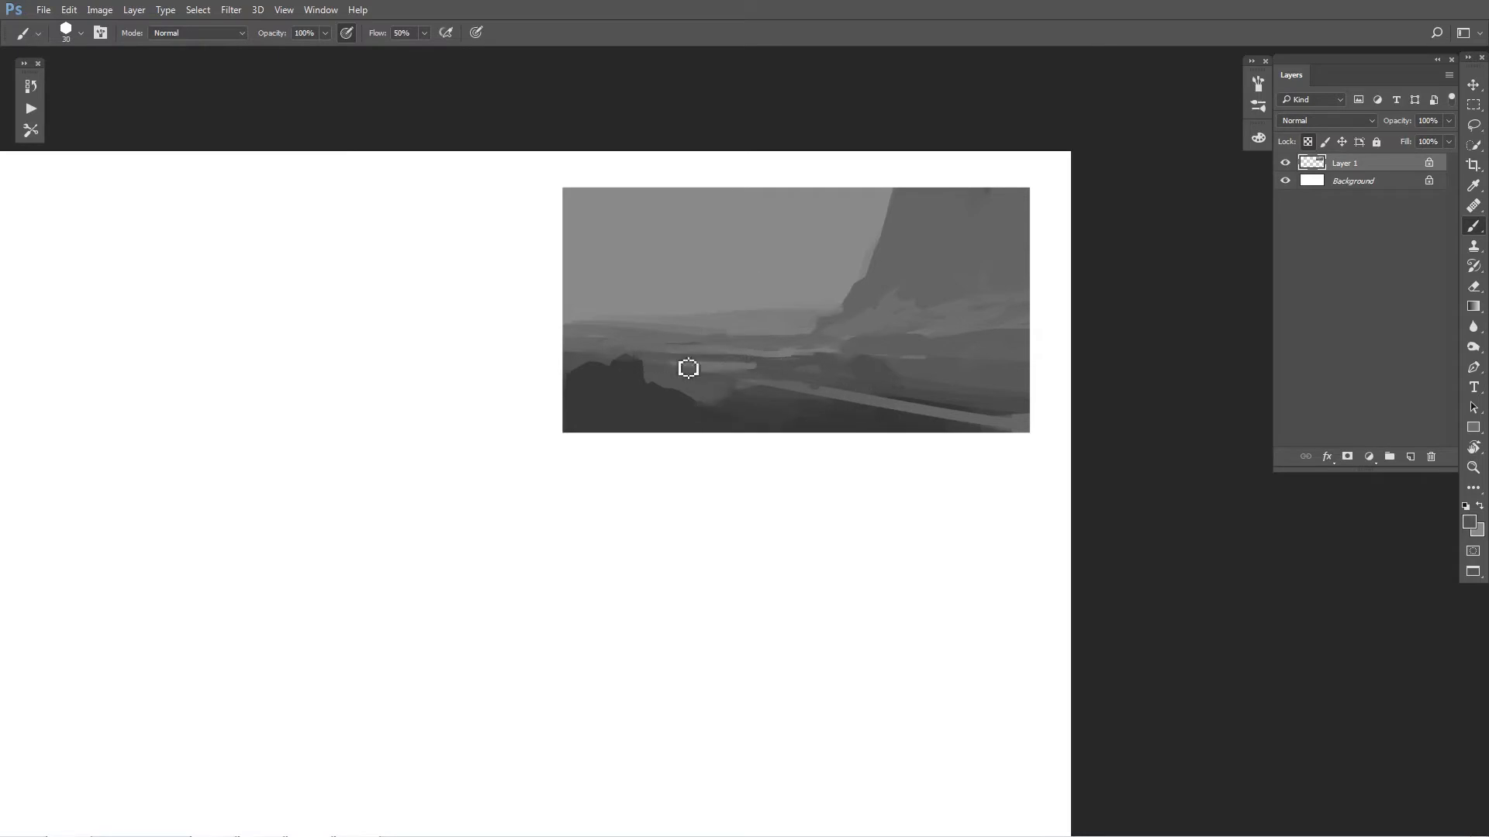
pyautogui.moveTo(940, 403); pyautogui.dragTo(1013, 416)
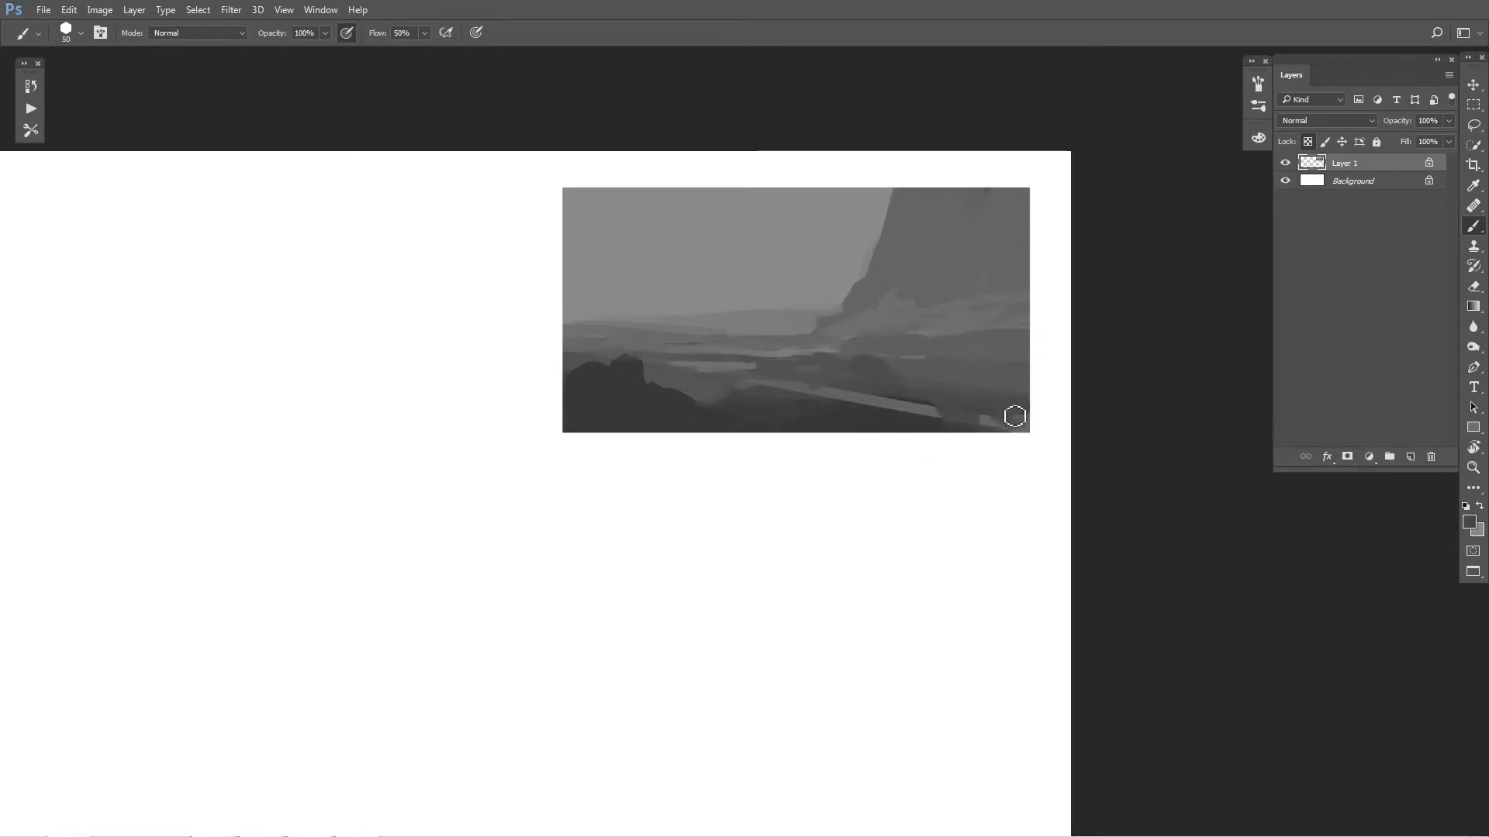
# Step: Flip the canvas horizontally and bring the thumbnail back into view to check its composition
pyautogui.hotkey('ctrl', 'f')
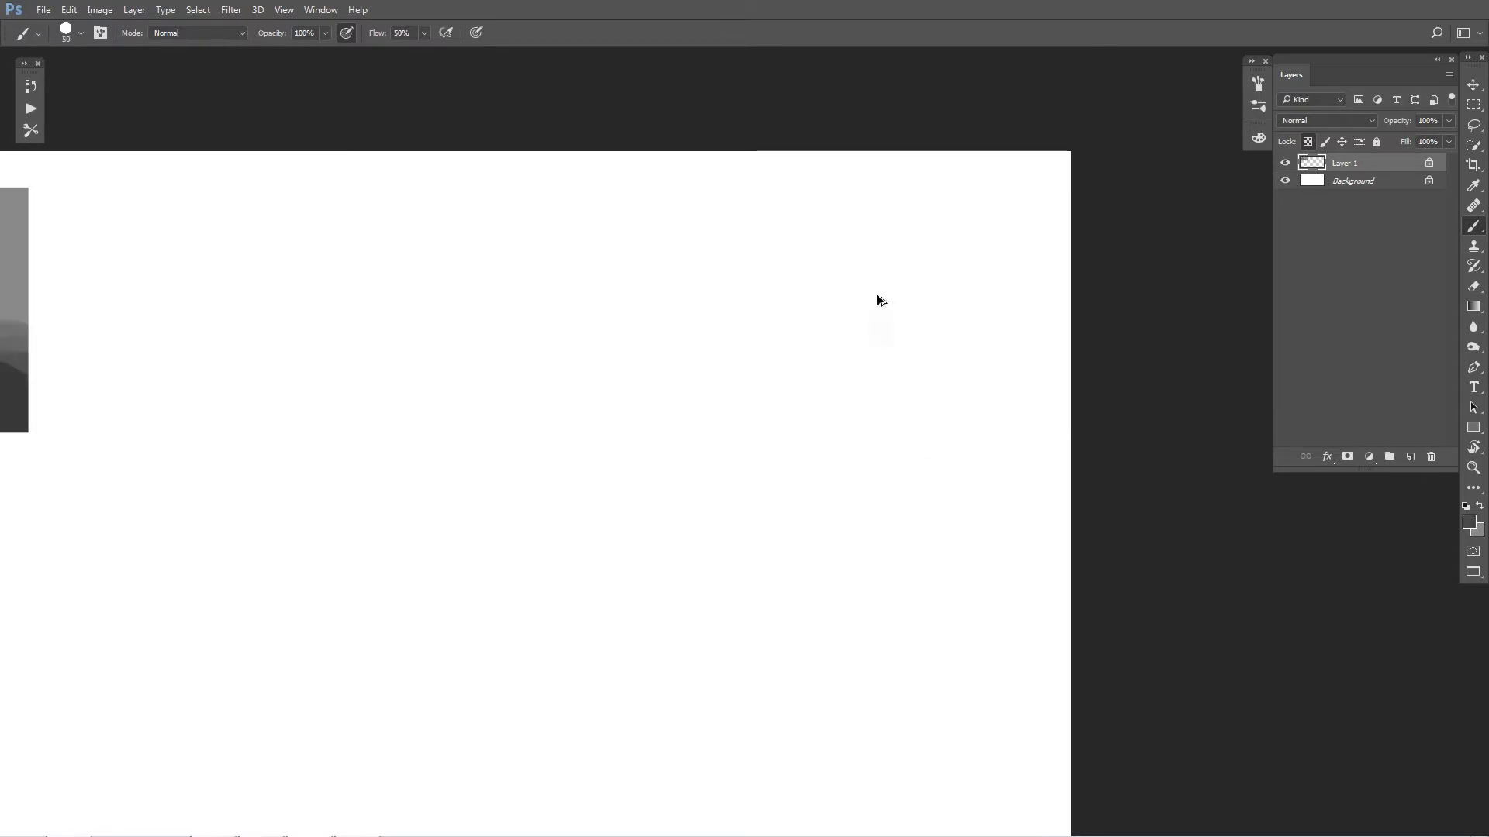
pyautogui.hotkey('ctrl', '-')
pyautogui.hotkey('ctrl', '-')
pyautogui.hotkey('ctrl', '+')
pyautogui.moveTo(877, 294); pyautogui.dragTo(1024, 468)
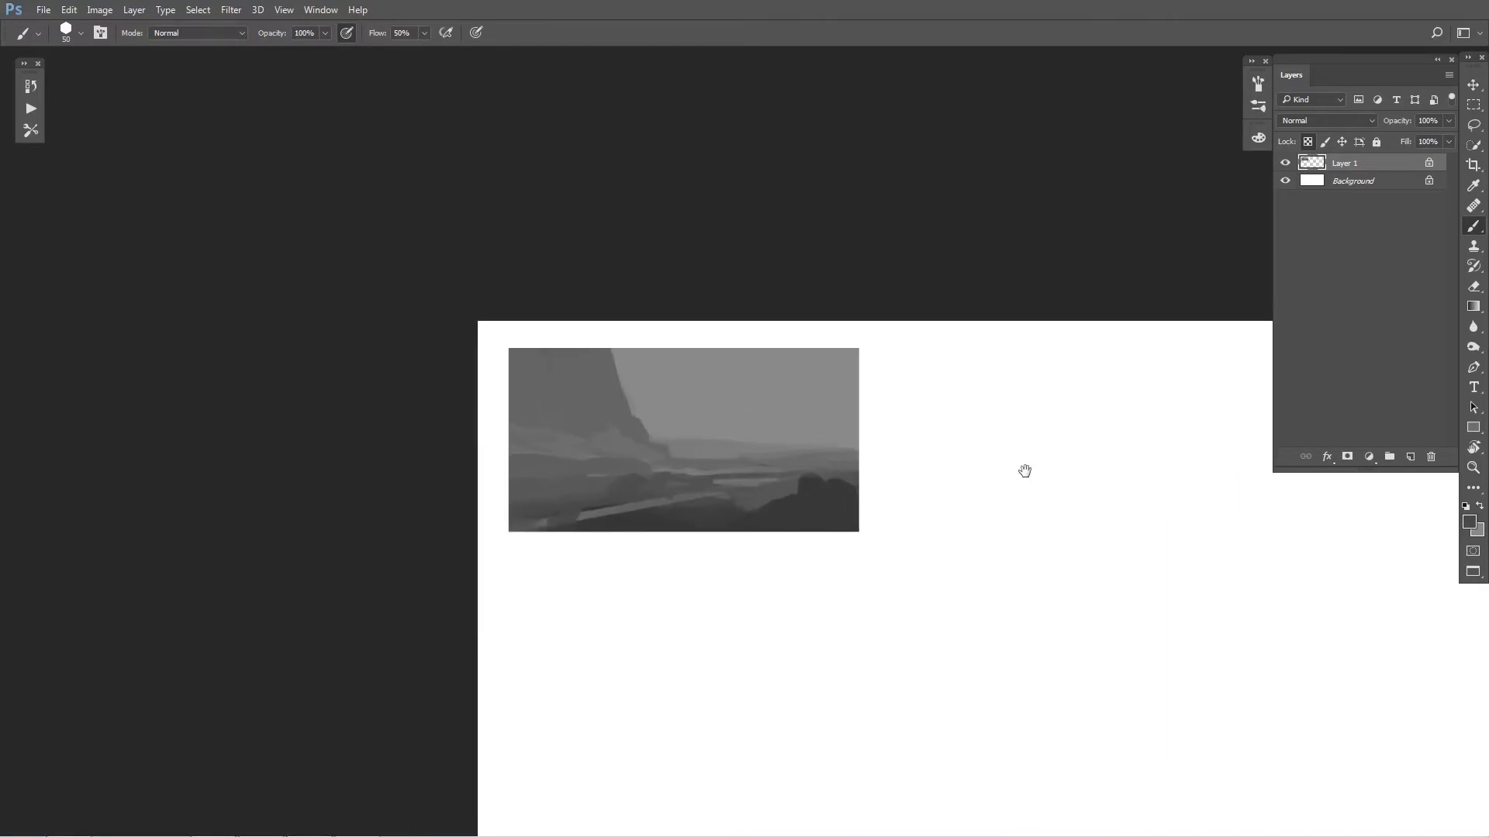
pyautogui.hotkey('ctrl', '+')
# Step: Extend the lighter rocky slope higher up the cliff face and soften its base with sampled greys
pyautogui.press('[')
pyautogui.keyDown('alt'); pyautogui.click(585, 445); pyautogui.keyUp('alt')
pyautogui.moveTo(586, 441)
pyautogui.mouseDown()
pyautogui.moveTo(567, 422)
pyautogui.moveTo(629, 465)
pyautogui.mouseUp()
pyautogui.keyDown('alt'); pyautogui.click(559, 398); pyautogui.keyUp('alt')
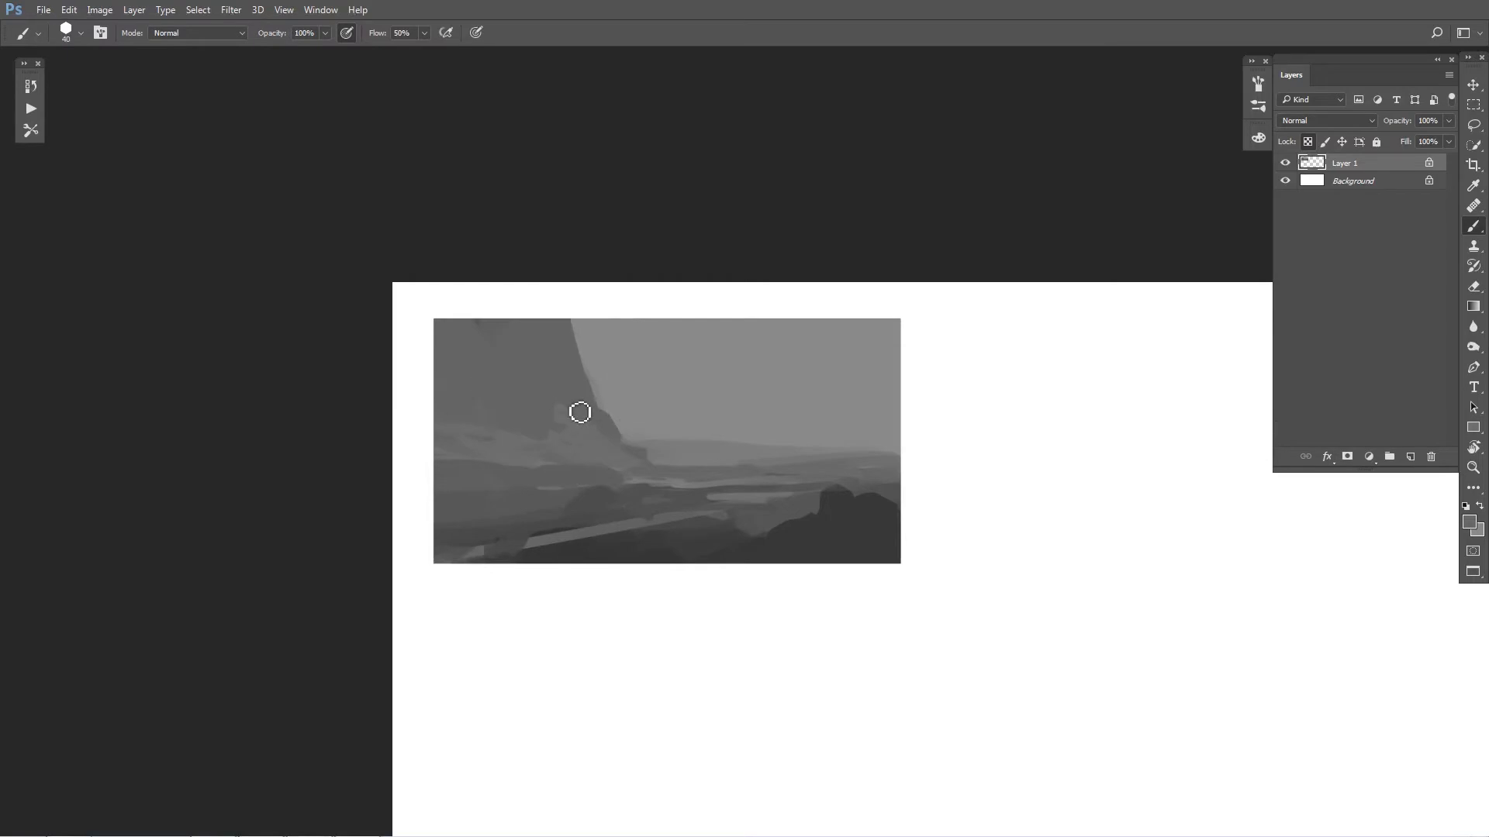
pyautogui.keyDown('alt'); pyautogui.click(573, 419); pyautogui.keyUp('alt')
pyautogui.keyDown('alt'); pyautogui.click(519, 379); pyautogui.keyUp('alt')
pyautogui.press(']')
pyautogui.press(']')
pyautogui.keyDown('alt'); pyautogui.click(569, 440); pyautogui.keyUp('alt')
pyautogui.keyDown('alt'); pyautogui.click(551, 408); pyautogui.keyUp('alt')
pyautogui.moveTo(549, 394); pyautogui.dragTo(624, 466)
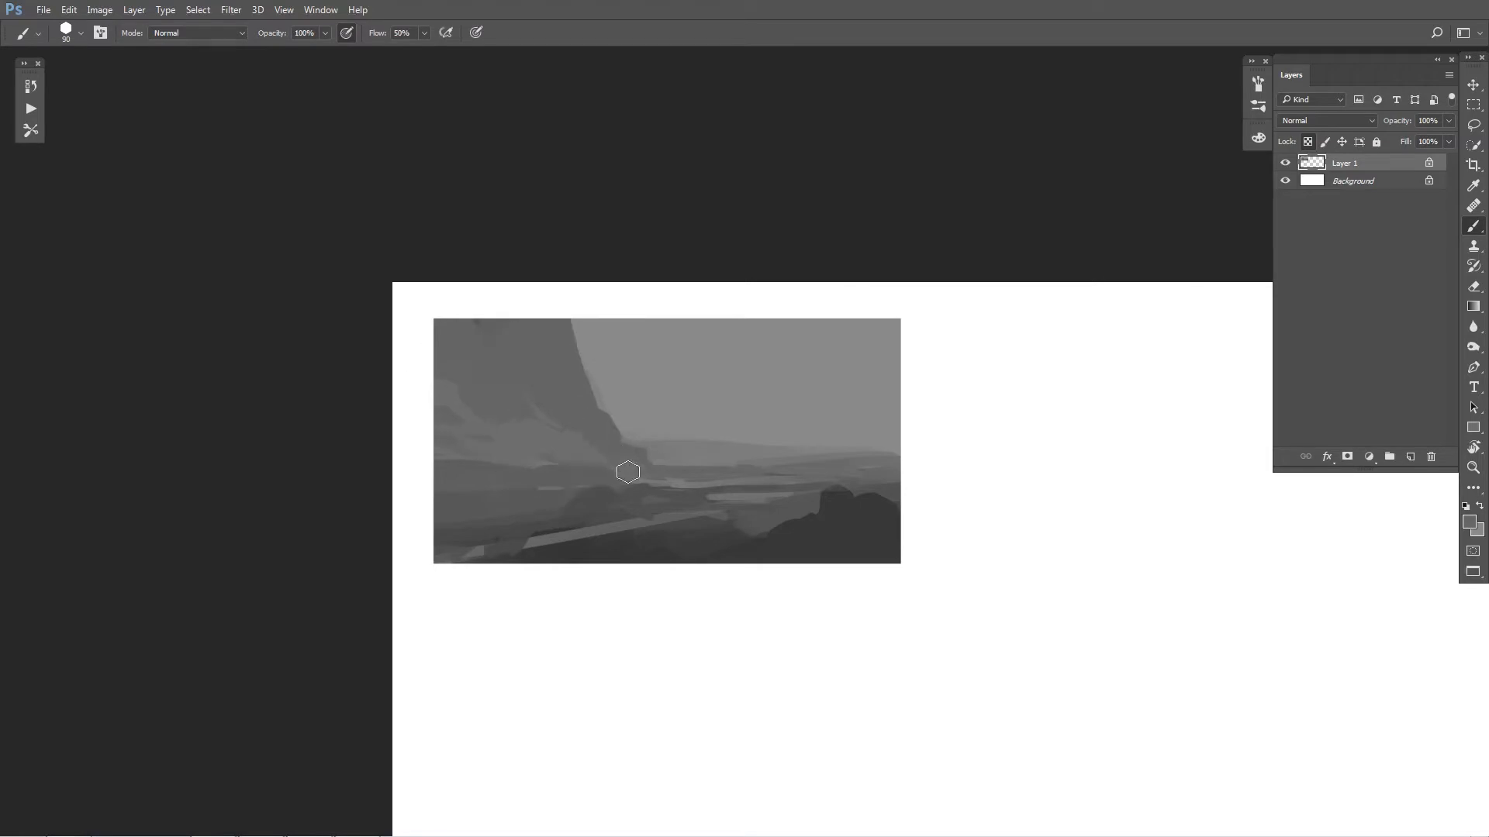
# Step: Lighten the ground strip at the foot of the cliff and add a small mound in the distance
pyautogui.press(']')
pyautogui.moveTo(543, 491)
pyautogui.mouseDown()
pyautogui.moveTo(481, 494)
pyautogui.moveTo(583, 489)
pyautogui.mouseUp()
pyautogui.moveTo(466, 494)
pyautogui.mouseDown()
pyautogui.moveTo(525, 469)
pyautogui.moveTo(436, 475)
pyautogui.moveTo(596, 475)
pyautogui.mouseUp()
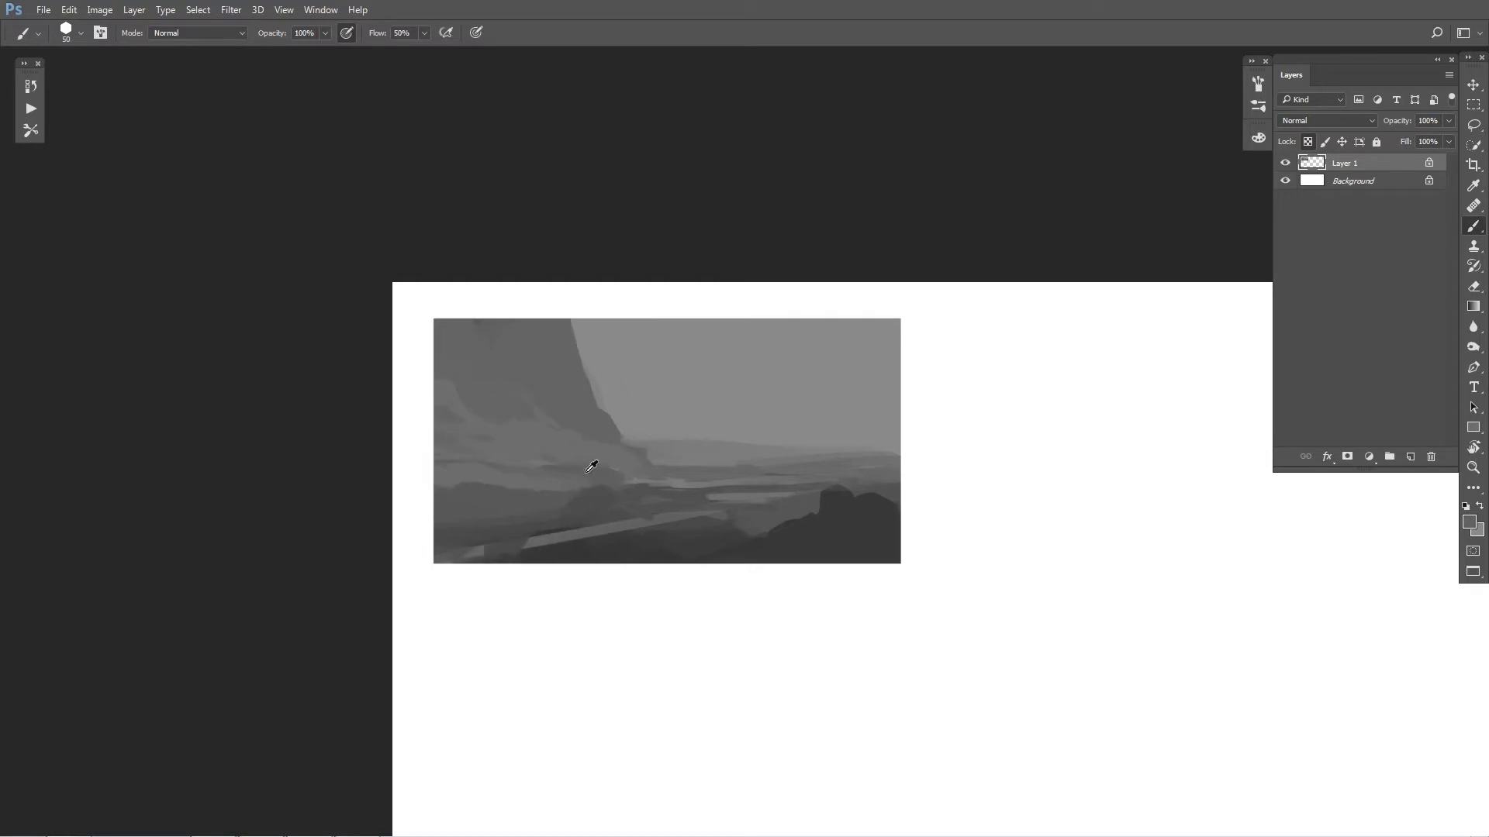
pyautogui.press(']')
pyautogui.press(']')
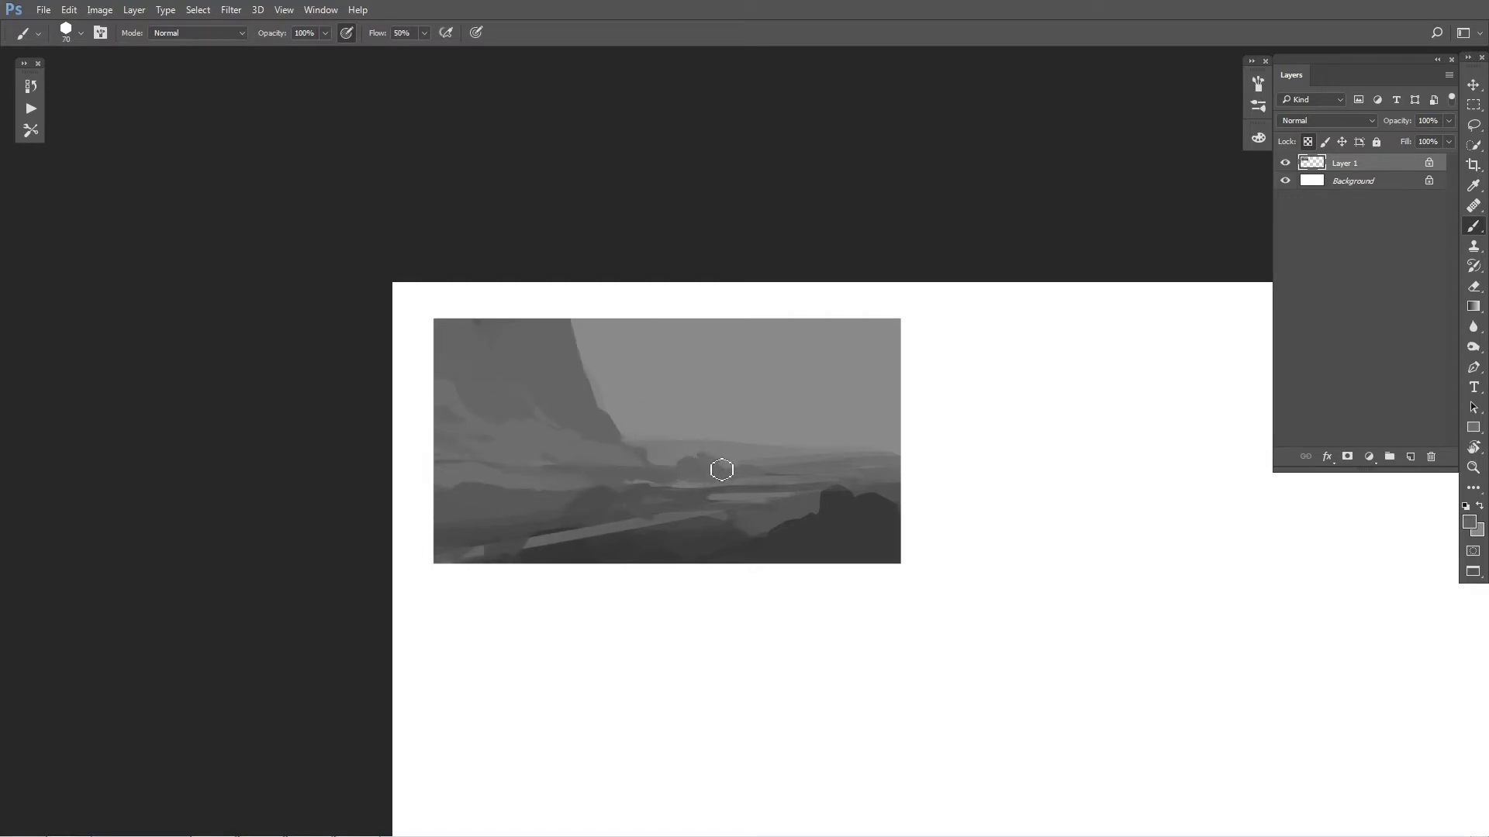
# Step: Paint a tall mid-grey boulder opposite the cliff, rising from the middle ground into the sky
pyautogui.press(']')
pyautogui.press(']')
pyautogui.press(']')
pyautogui.press(']')
pyautogui.moveTo(772, 454)
pyautogui.mouseDown()
pyautogui.moveTo(835, 447)
pyautogui.moveTo(783, 444)
pyautogui.moveTo(754, 375)
pyautogui.moveTo(804, 379)
pyautogui.moveTo(760, 348)
pyautogui.moveTo(777, 387)
pyautogui.moveTo(811, 365)
pyautogui.moveTo(787, 356)
pyautogui.moveTo(893, 407)
pyautogui.moveTo(779, 349)
pyautogui.moveTo(771, 424)
pyautogui.moveTo(840, 407)
pyautogui.moveTo(771, 447)
pyautogui.moveTo(798, 481)
pyautogui.mouseUp()
pyautogui.press(']')
pyautogui.press(']')
pyautogui.press(']')
pyautogui.press(']')
pyautogui.hotkey('ctrl', 'z')
pyautogui.press('[')
pyautogui.press('[')
pyautogui.press('[')
pyautogui.press('[')
pyautogui.press('[')
pyautogui.press('[')
pyautogui.press('[')
pyautogui.press('[')
pyautogui.press('[')
pyautogui.click(774, 459)
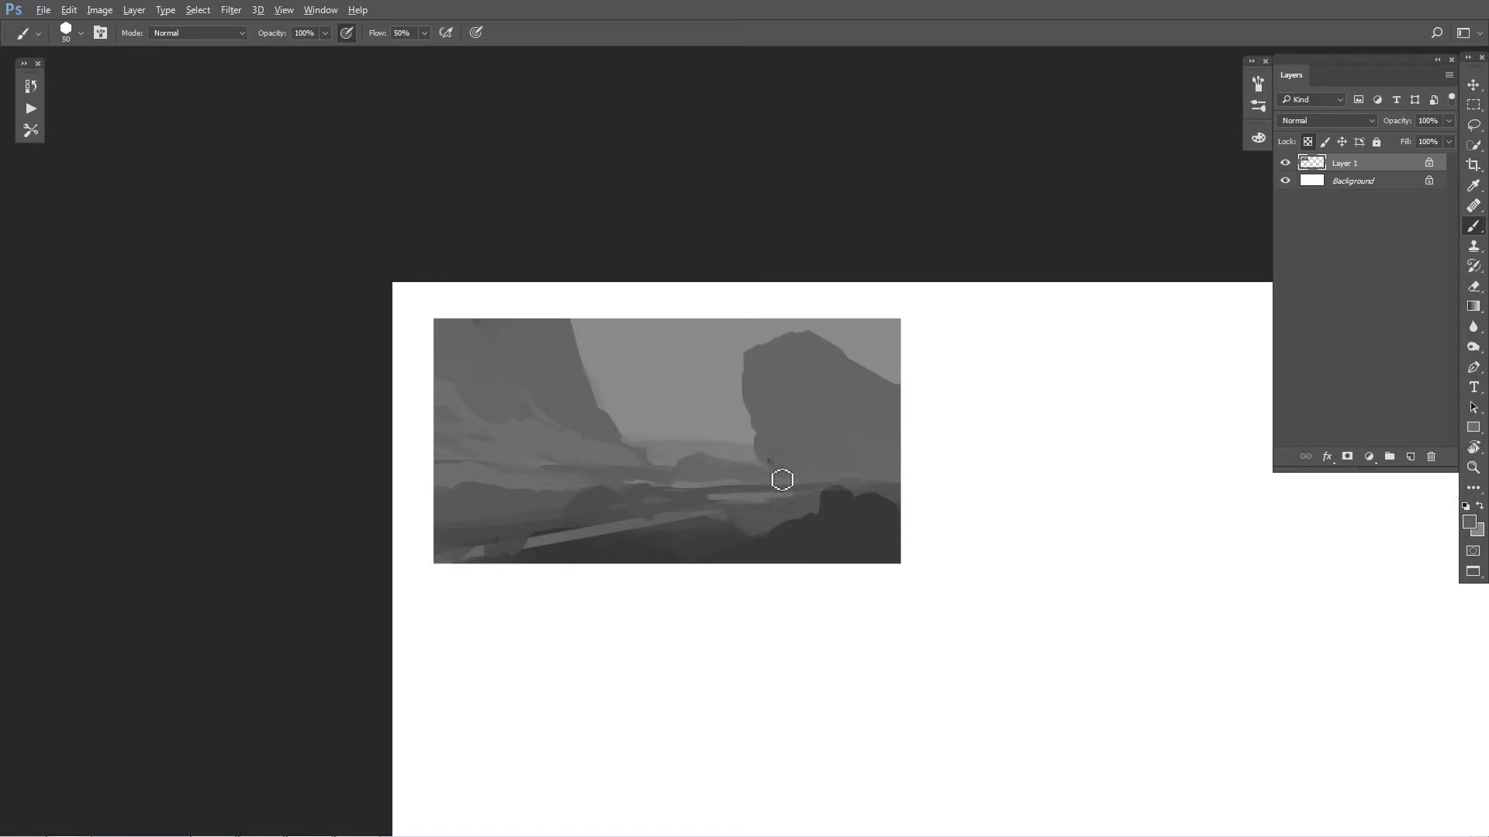
# Step: Shade the lower part and undercut base of the tall boulder with darker greys
pyautogui.moveTo(782, 465)
pyautogui.mouseDown()
pyautogui.moveTo(866, 463)
pyautogui.moveTo(789, 451)
pyautogui.moveTo(766, 407)
pyautogui.moveTo(788, 396)
pyautogui.moveTo(836, 447)
pyautogui.mouseUp()
pyautogui.keyDown('alt'); pyautogui.click(779, 438); pyautogui.keyUp('alt')
pyautogui.press(']')
pyautogui.press(']')
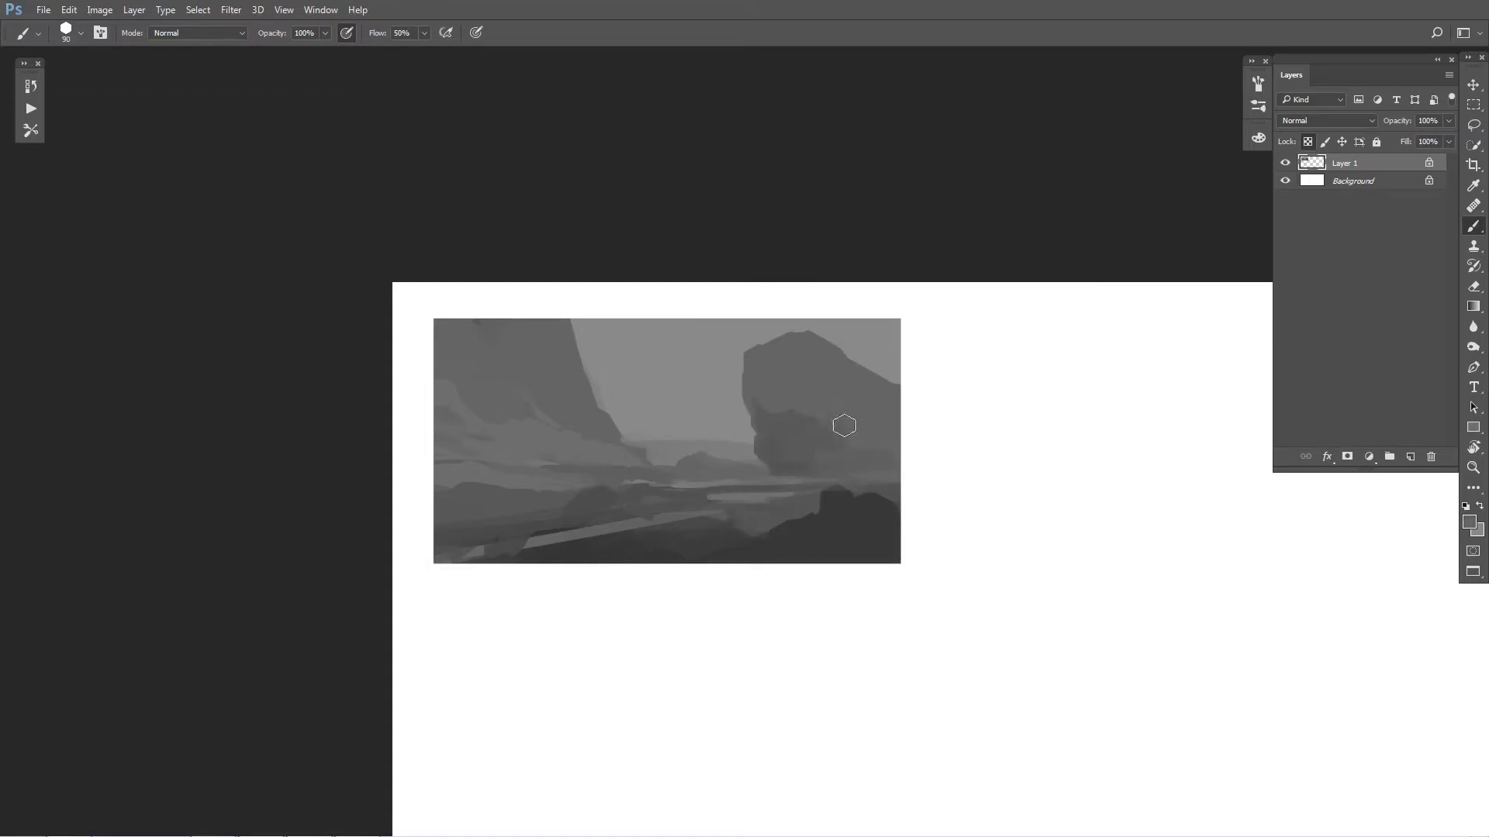
pyautogui.moveTo(802, 448); pyautogui.dragTo(863, 463)
pyautogui.moveTo(774, 434); pyautogui.dragTo(884, 454)
# Step: Flip the canvas horizontally and paint over the raised outline of the dark foreground rocks with a sampled grey
pyautogui.hotkey('ctrl', 'shift', 'h')
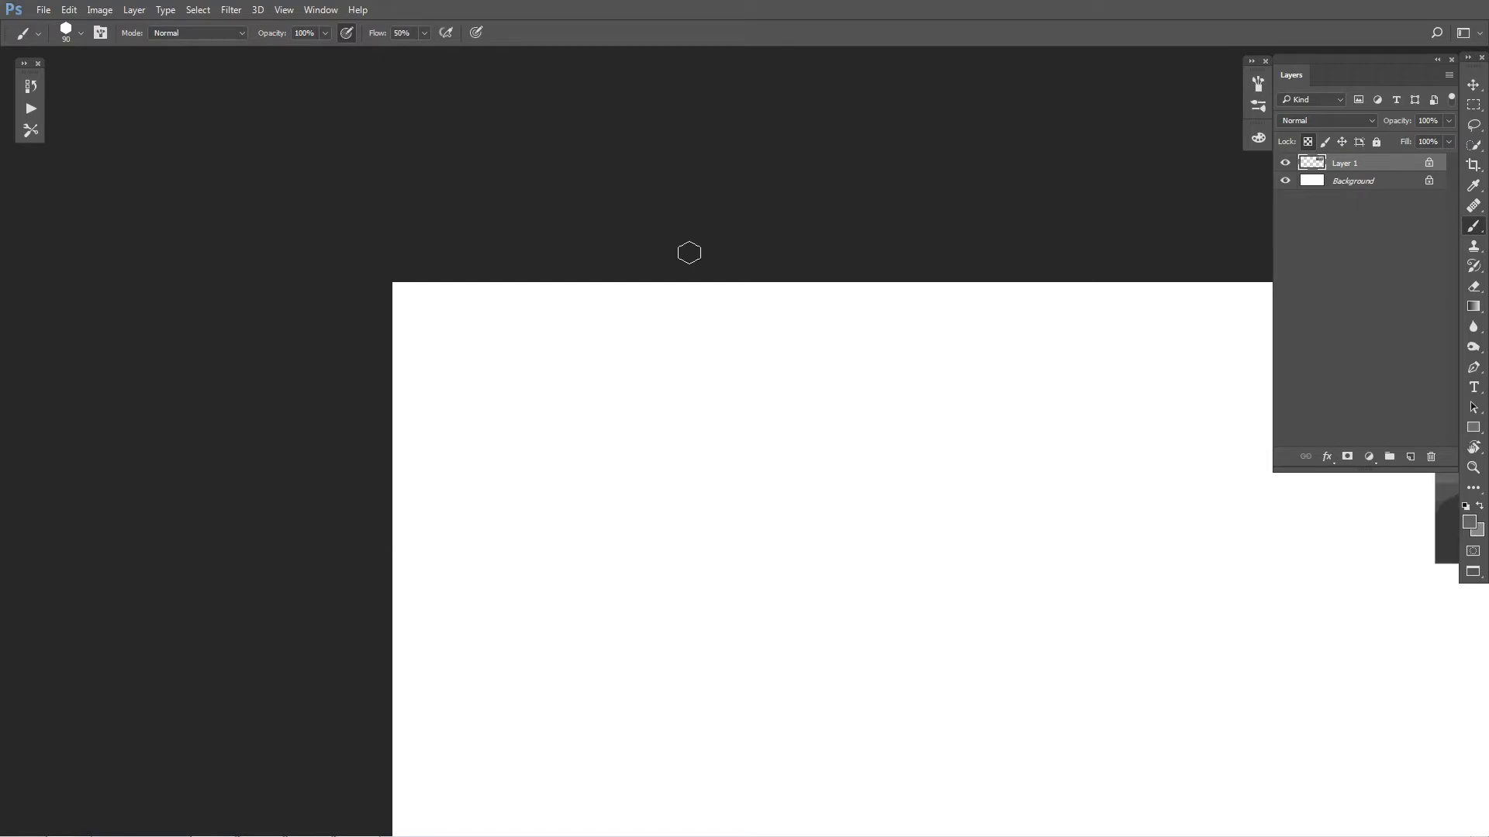
pyautogui.moveTo(895, 500); pyautogui.dragTo(555, 492)
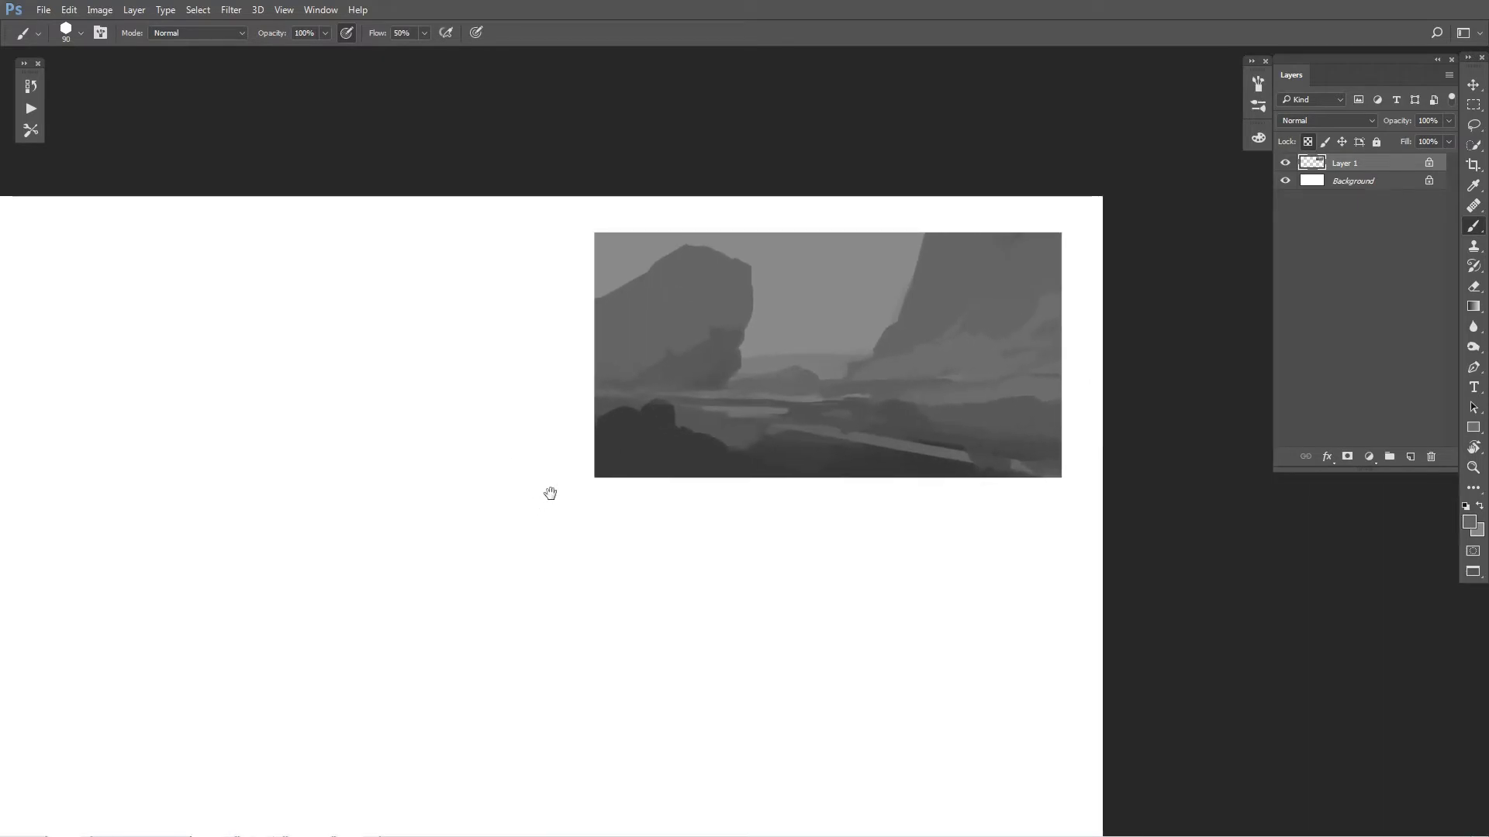
pyautogui.press('[')
pyautogui.press('[')
pyautogui.keyDown('alt'); pyautogui.click(682, 410); pyautogui.keyUp('alt')
pyautogui.moveTo(664, 411)
pyautogui.mouseDown()
pyautogui.moveTo(681, 427)
pyautogui.moveTo(616, 418)
pyautogui.moveTo(728, 458)
pyautogui.moveTo(615, 475)
pyautogui.moveTo(801, 470)
pyautogui.moveTo(885, 494)
pyautogui.mouseUp()
# Step: Sweep broad lighter strokes across the dark foreground with a larger brush and a sampled grey
pyautogui.press(']')
pyautogui.press(']')
pyautogui.press(']')
pyautogui.keyDown('alt'); pyautogui.click(658, 449); pyautogui.keyUp('alt')
pyautogui.moveTo(691, 450); pyautogui.dragTo(869, 468)
pyautogui.moveTo(869, 468); pyautogui.dragTo(549, 474)
pyautogui.press('[')
pyautogui.moveTo(654, 456); pyautogui.dragTo(964, 476)
# Step: Break up the foreground and remaining road with flat rock streaks in sampled light and dark greys
pyautogui.keyDown('alt'); pyautogui.click(805, 430); pyautogui.keyUp('alt')
pyautogui.moveTo(778, 434)
pyautogui.mouseDown()
pyautogui.moveTo(851, 443)
pyautogui.moveTo(708, 429)
pyautogui.mouseUp()
pyautogui.moveTo(867, 462); pyautogui.dragTo(746, 451)
pyautogui.keyDown('alt'); pyautogui.click(880, 462); pyautogui.keyUp('alt')
pyautogui.press('[')
pyautogui.press('[')
pyautogui.moveTo(911, 455)
pyautogui.mouseDown()
pyautogui.moveTo(641, 476)
pyautogui.moveTo(784, 465)
pyautogui.moveTo(745, 452)
pyautogui.moveTo(954, 476)
pyautogui.mouseUp()
pyautogui.keyDown('alt'); pyautogui.click(804, 436); pyautogui.keyUp('alt')
pyautogui.keyDown('alt'); pyautogui.click(789, 439); pyautogui.keyUp('alt')
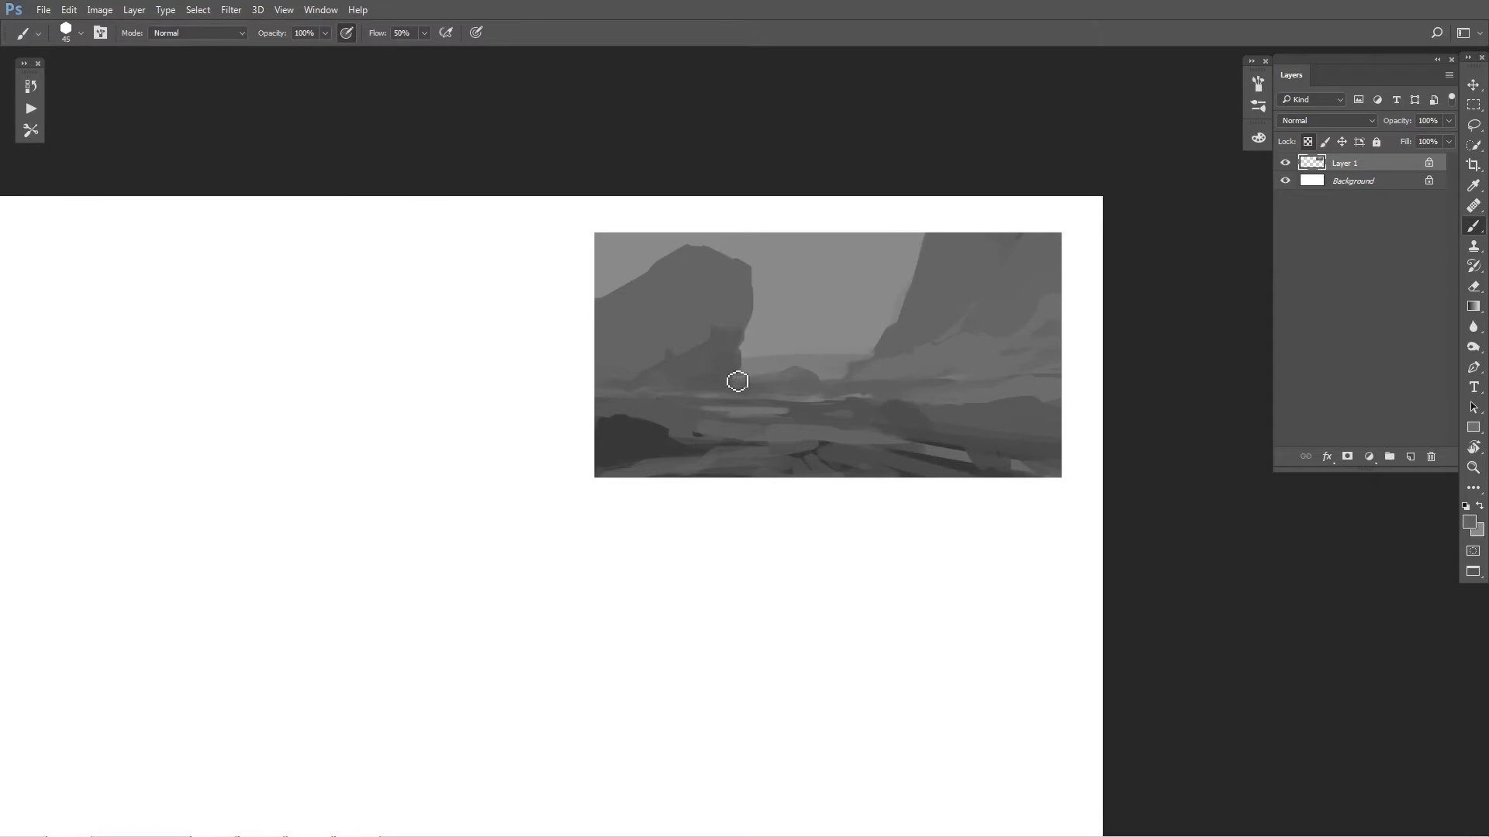
# Step: Paint a pale distant hill between the boulder and the cliff, sloping up towards the cliff
pyautogui.press(']')
pyautogui.press(']')
pyautogui.press(']')
pyautogui.moveTo(792, 383)
pyautogui.mouseDown()
pyautogui.moveTo(826, 380)
pyautogui.moveTo(850, 333)
pyautogui.moveTo(866, 350)
pyautogui.moveTo(882, 335)
pyautogui.moveTo(864, 326)
pyautogui.moveTo(885, 319)
pyautogui.moveTo(844, 305)
pyautogui.moveTo(822, 348)
pyautogui.moveTo(788, 351)
pyautogui.moveTo(813, 358)
pyautogui.moveTo(809, 323)
pyautogui.moveTo(780, 349)
pyautogui.moveTo(783, 313)
pyautogui.moveTo(872, 310)
pyautogui.mouseUp()
pyautogui.keyDown('alt'); pyautogui.click(831, 354); pyautogui.keyUp('alt')
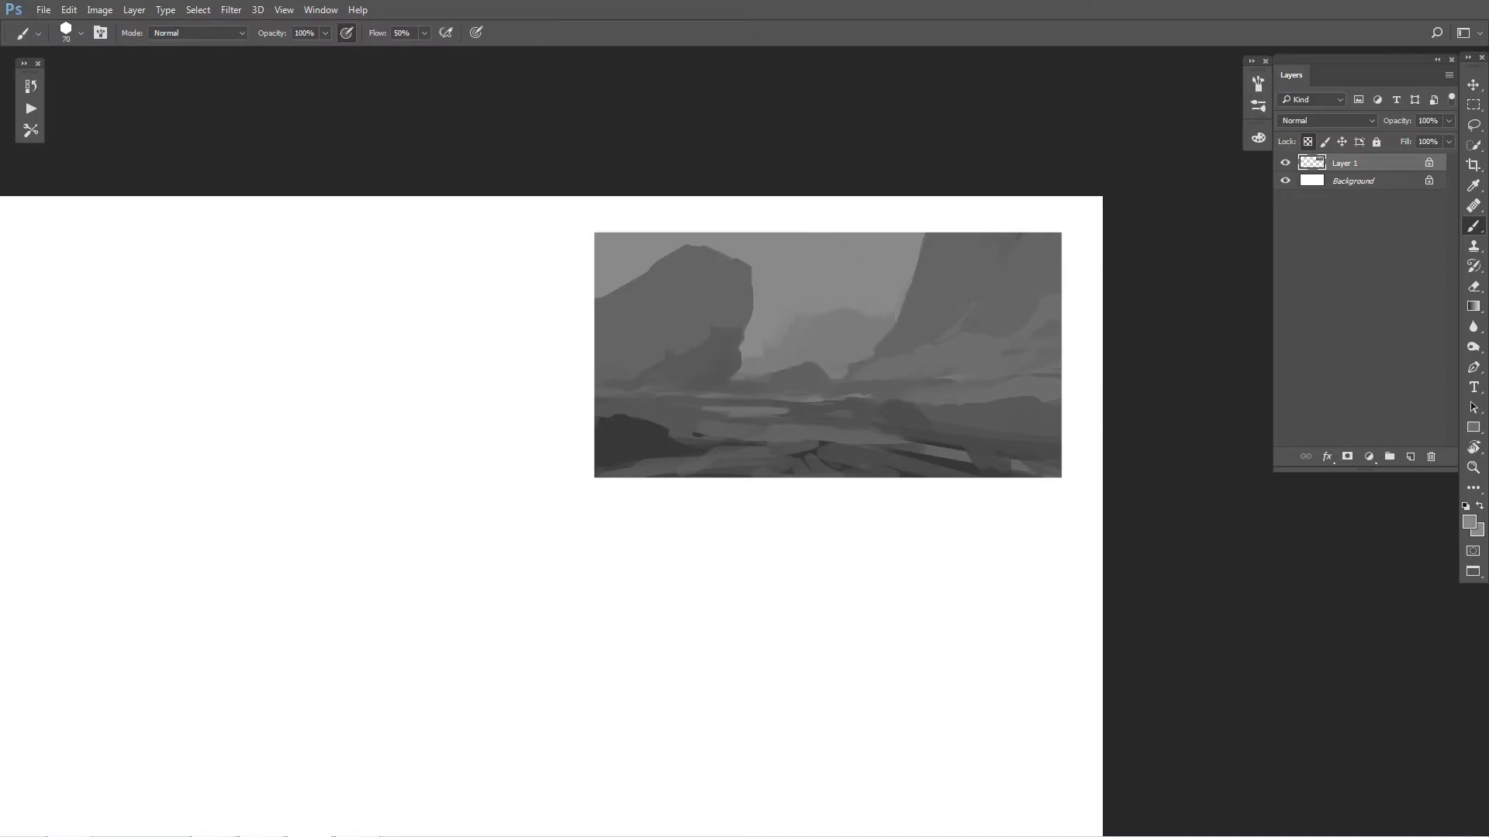
pyautogui.moveTo(818, 332)
pyautogui.mouseDown()
pyautogui.moveTo(765, 352)
pyautogui.moveTo(778, 309)
pyautogui.moveTo(861, 297)
pyautogui.moveTo(884, 319)
pyautogui.moveTo(878, 306)
pyautogui.moveTo(884, 365)
pyautogui.moveTo(851, 389)
pyautogui.mouseUp()
pyautogui.keyDown('alt'); pyautogui.click(863, 327); pyautogui.keyUp('alt')
pyautogui.keyDown('alt'); pyautogui.click(923, 344); pyautogui.keyUp('alt')
# Step: Add thin light and dark streaks to the middle ground and a low dark rock below the cliff with a small brush
pyautogui.press('[')
pyautogui.press('[')
pyautogui.press('[')
pyautogui.press('[')
pyautogui.press('[')
pyautogui.press('[')
pyautogui.press('[')
pyautogui.press('[')
pyautogui.press(']')
pyautogui.press(']')
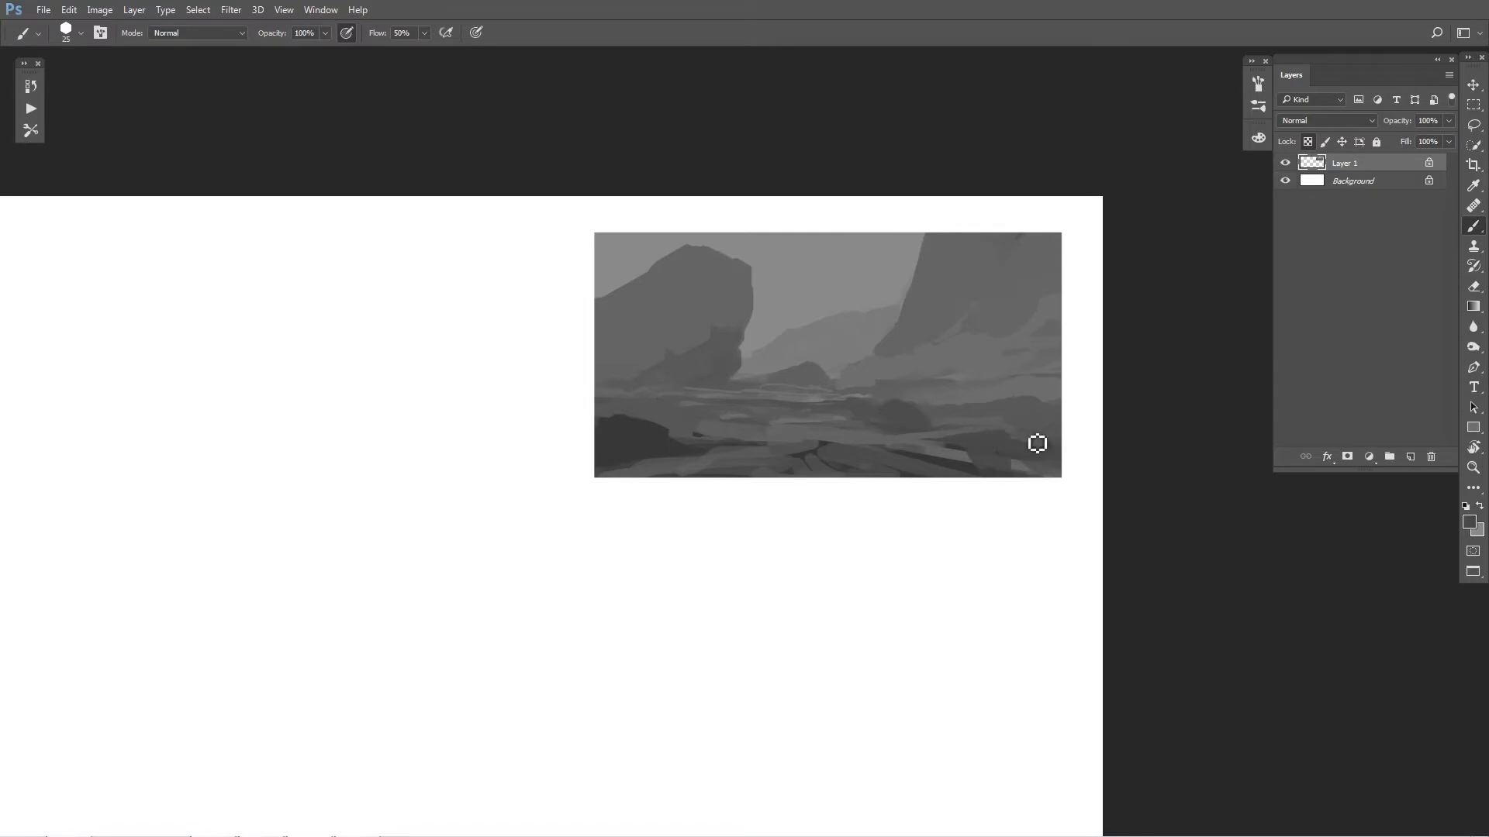
# Step: Cover the dark foreground rock in front of the boulder with flat grey streaks and soften the boulder's base shadow
pyautogui.keyDown('alt'); pyautogui.click(874, 424); pyautogui.keyUp('alt')
pyautogui.moveTo(615, 422)
pyautogui.mouseDown()
pyautogui.moveTo(641, 432)
pyautogui.moveTo(641, 455)
pyautogui.moveTo(708, 432)
pyautogui.moveTo(590, 435)
pyautogui.mouseUp()
pyautogui.press('[')
pyautogui.moveTo(760, 422)
pyautogui.mouseDown()
pyautogui.moveTo(638, 412)
pyautogui.moveTo(831, 424)
pyautogui.mouseUp()
pyautogui.moveTo(665, 347); pyautogui.dragTo(682, 356)
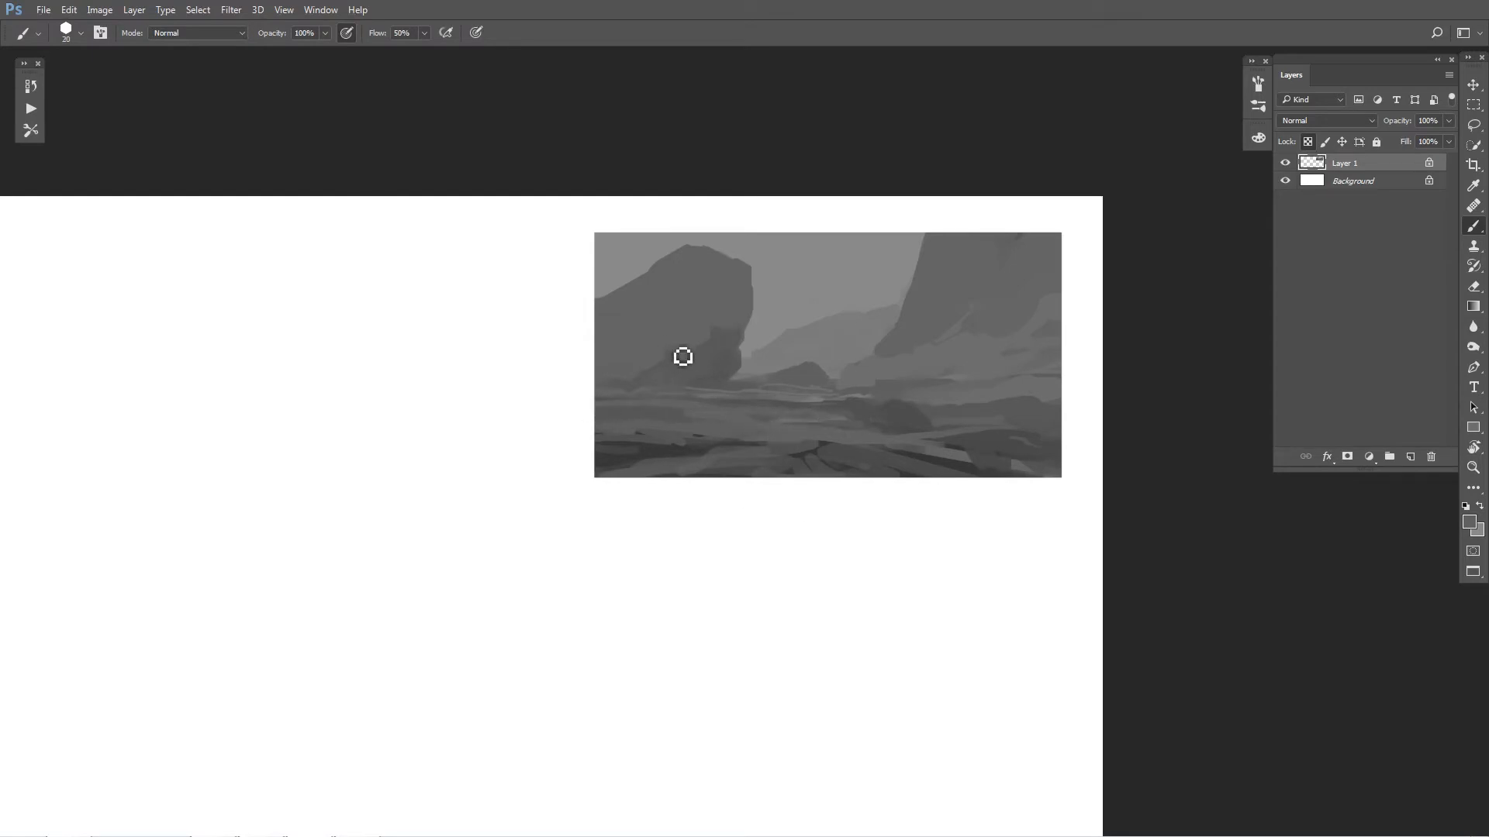
# Step: Paint a dark rounded rock in the foreground in front of the tall boulder
pyautogui.keyDown('alt'); pyautogui.click(667, 458); pyautogui.keyUp('alt')
pyautogui.press(']')
pyautogui.press(']')
pyautogui.press(']')
pyautogui.moveTo(670, 446)
pyautogui.mouseDown()
pyautogui.moveTo(761, 443)
pyautogui.moveTo(654, 447)
pyautogui.moveTo(693, 420)
pyautogui.moveTo(695, 439)
pyautogui.moveTo(767, 455)
pyautogui.moveTo(693, 449)
pyautogui.moveTo(762, 444)
pyautogui.mouseUp()
pyautogui.press(']')
pyautogui.press(']')
pyautogui.press(']')
pyautogui.press('[')
pyautogui.press('[')
pyautogui.press('[')
pyautogui.press('[')
pyautogui.press('[')
pyautogui.press('[')
pyautogui.press('[')
pyautogui.press('[')
# Step: Tone down the dark cracks in the foreground below the cliff with long strokes of sampled ground greys
pyautogui.keyDown('alt'); pyautogui.click(787, 428); pyautogui.keyUp('alt')
pyautogui.press(']')
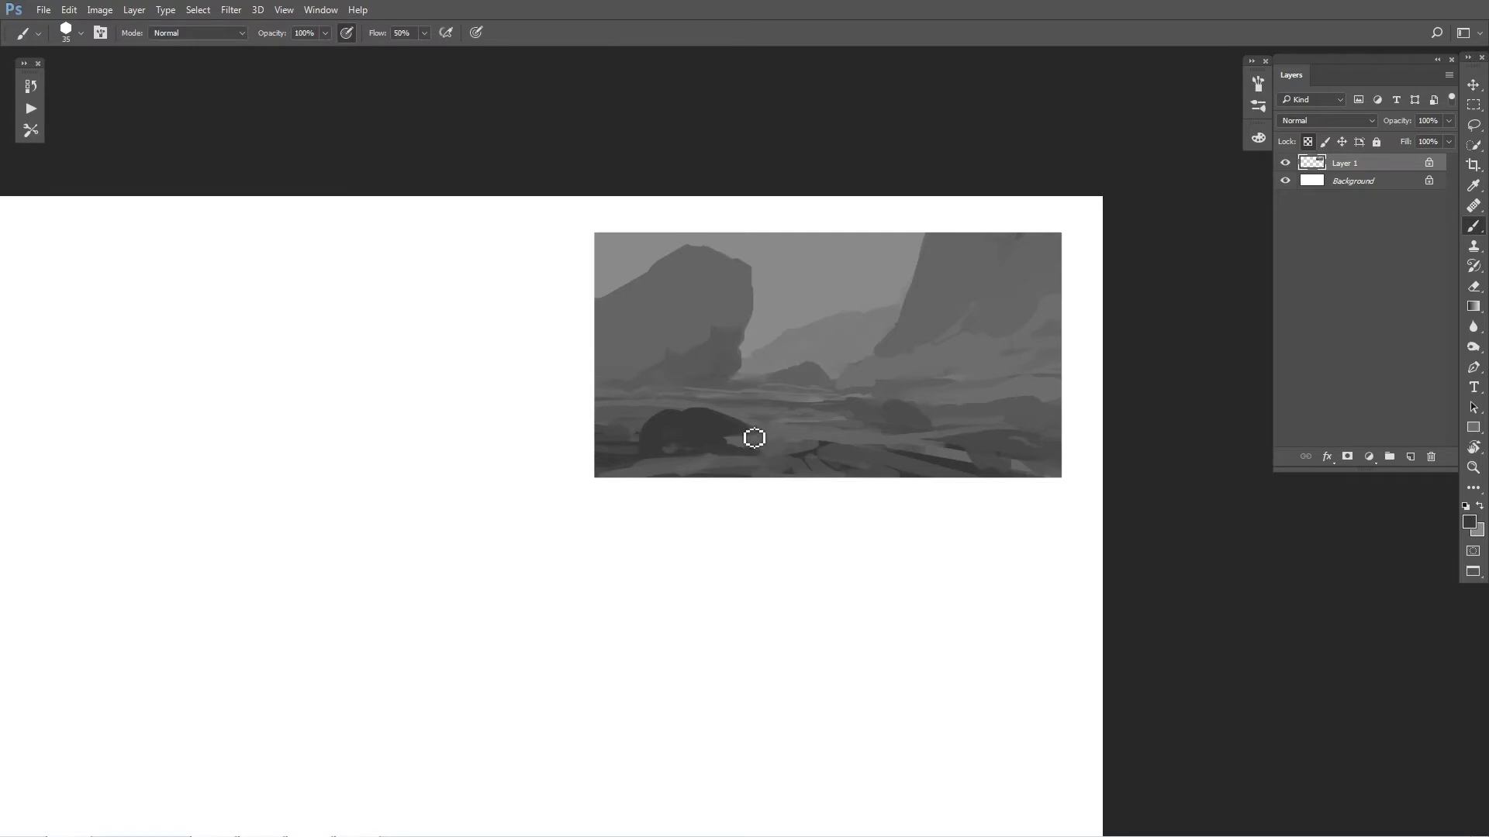
pyautogui.keyDown('alt'); pyautogui.click(788, 444); pyautogui.keyUp('alt')
pyautogui.keyDown('alt'); pyautogui.click(786, 450); pyautogui.keyUp('alt')
pyautogui.moveTo(791, 461)
pyautogui.mouseDown()
pyautogui.moveTo(846, 483)
pyautogui.moveTo(863, 468)
pyautogui.moveTo(939, 483)
pyautogui.moveTo(862, 455)
pyautogui.moveTo(1033, 476)
pyautogui.mouseUp()
pyautogui.keyDown('alt'); pyautogui.click(898, 453); pyautogui.keyUp('alt')
pyautogui.moveTo(930, 451); pyautogui.dragTo(1027, 462)
pyautogui.keyDown('alt'); pyautogui.click(910, 432); pyautogui.keyUp('alt')
pyautogui.moveTo(910, 449); pyautogui.dragTo(1064, 446)
# Step: Extend the dark foreground rock to the thumbnail's edge with a larger brush and blend its side into the ground
pyautogui.press(']')
pyautogui.press(']')
pyautogui.press(']')
pyautogui.press(']')
pyautogui.press(']')
pyautogui.moveTo(729, 458)
pyautogui.mouseDown()
pyautogui.moveTo(758, 463)
pyautogui.moveTo(706, 476)
pyautogui.moveTo(752, 448)
pyautogui.moveTo(739, 469)
pyautogui.moveTo(583, 455)
pyautogui.mouseUp()
pyautogui.keyDown('alt'); pyautogui.click(711, 445); pyautogui.keyUp('alt')
pyautogui.keyDown('alt'); pyautogui.click(786, 438); pyautogui.keyUp('alt')
pyautogui.moveTo(777, 436); pyautogui.dragTo(740, 437)
# Step: Reshape the dark foreground rock into a low peaked mound with sampled greys
pyautogui.keyDown('alt'); pyautogui.click(733, 408); pyautogui.keyUp('alt')
pyautogui.press('[')
pyautogui.press('[')
pyautogui.press('[')
pyautogui.press('[')
pyautogui.keyDown('alt'); pyautogui.click(728, 414); pyautogui.keyUp('alt')
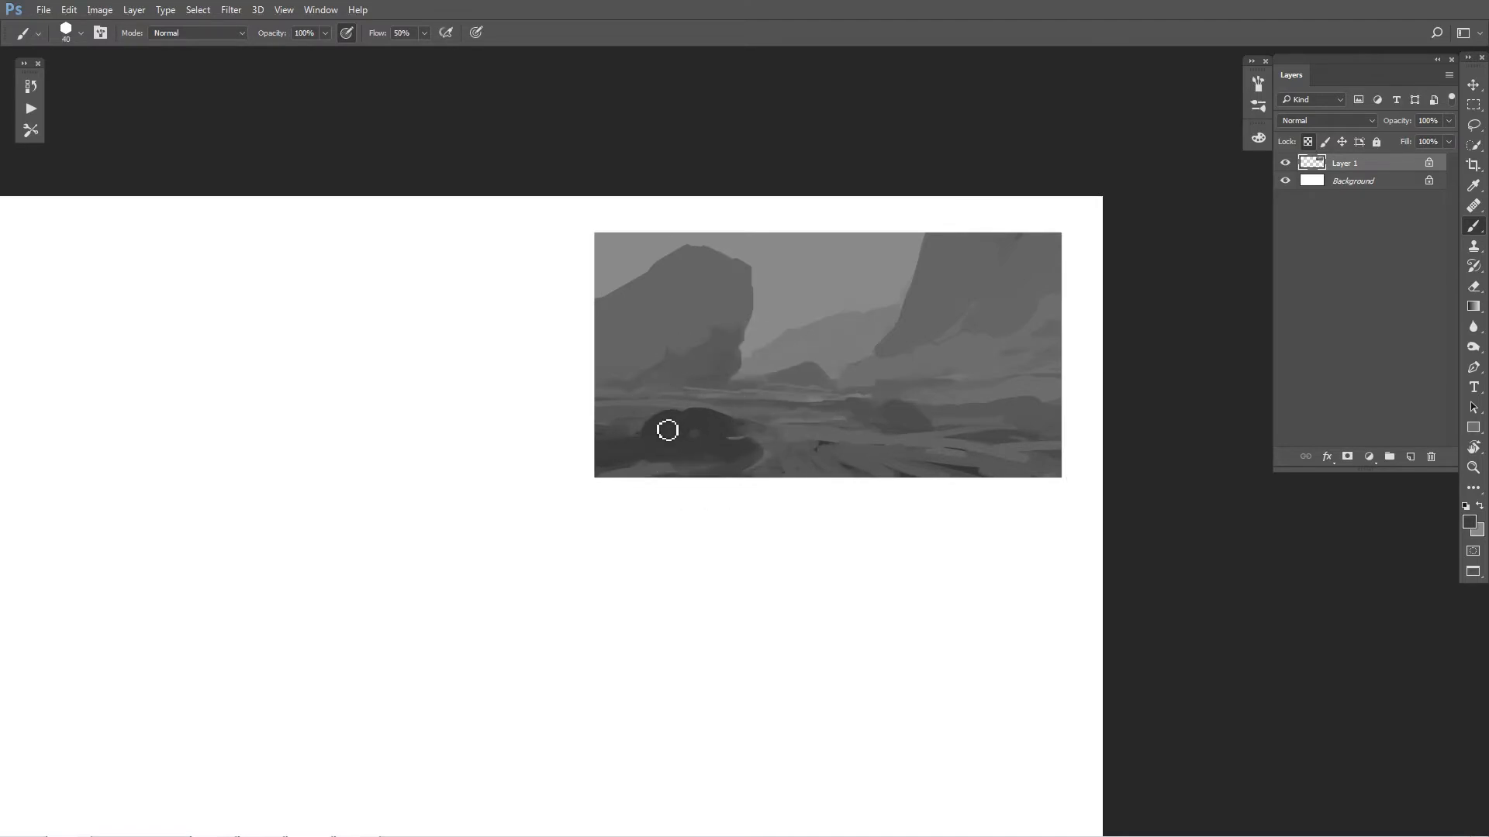
pyautogui.moveTo(668, 426); pyautogui.dragTo(608, 452)
pyautogui.moveTo(758, 469)
pyautogui.mouseDown()
pyautogui.moveTo(691, 499)
pyautogui.moveTo(700, 464)
pyautogui.mouseUp()
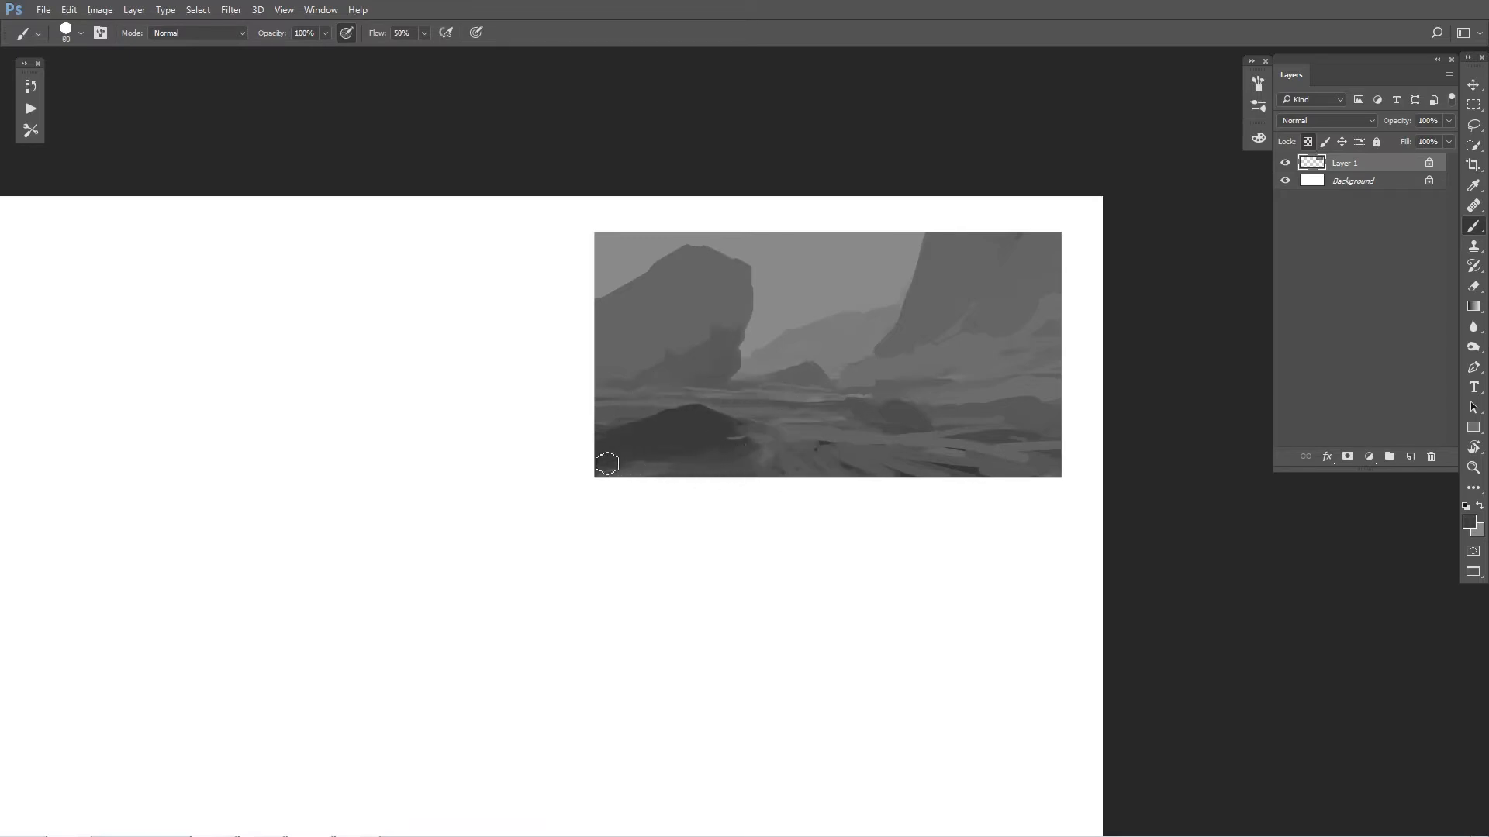
# Step: Blend the slope of the dark foreground mound into the rocky ground with sampled greys
pyautogui.moveTo(740, 427)
pyautogui.mouseDown()
pyautogui.moveTo(790, 435)
pyautogui.moveTo(756, 412)
pyautogui.moveTo(798, 436)
pyautogui.moveTo(746, 431)
pyautogui.mouseUp()
pyautogui.keyDown('alt'); pyautogui.click(790, 431); pyautogui.keyUp('alt')
pyautogui.keyDown('alt'); pyautogui.click(708, 419); pyautogui.keyUp('alt')
pyautogui.keyDown('alt'); pyautogui.click(684, 432); pyautogui.keyUp('alt')
pyautogui.keyDown('alt'); pyautogui.click(807, 432); pyautogui.keyUp('alt')
# Step: Flip the canvas horizontally and rework the boulder's distant-hill side with sampled greys
pyautogui.press('F2')
pyautogui.hotkey('ctrl', '-')
pyautogui.hotkey('ctrl', '-')
pyautogui.hotkey('ctrl', '+')
pyautogui.moveTo(484, 481); pyautogui.dragTo(943, 501)
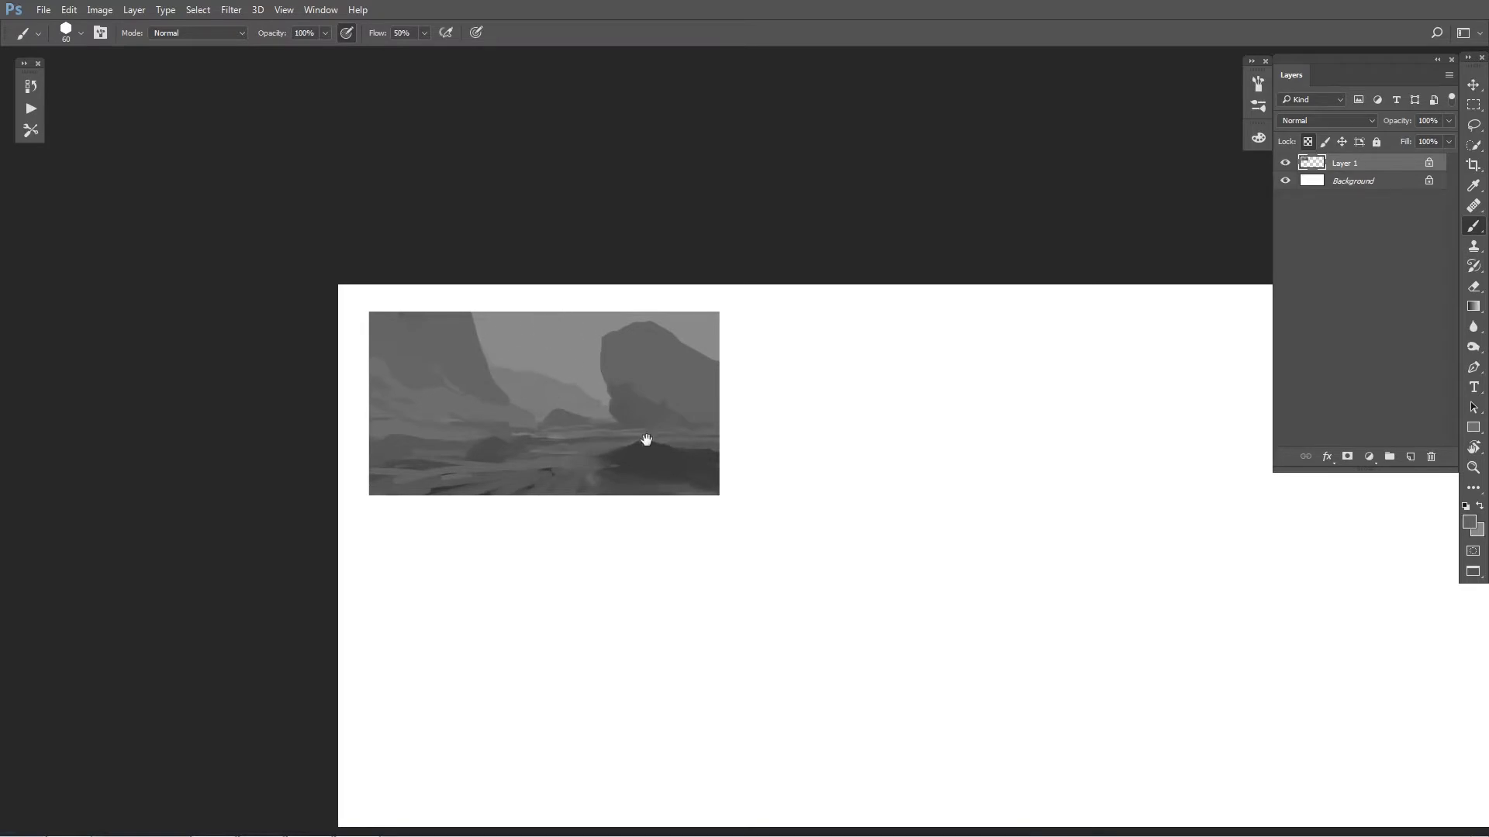
pyautogui.moveTo(645, 437); pyautogui.dragTo(607, 404)
pyautogui.keyDown('alt'); pyautogui.click(591, 379); pyautogui.keyUp('alt')
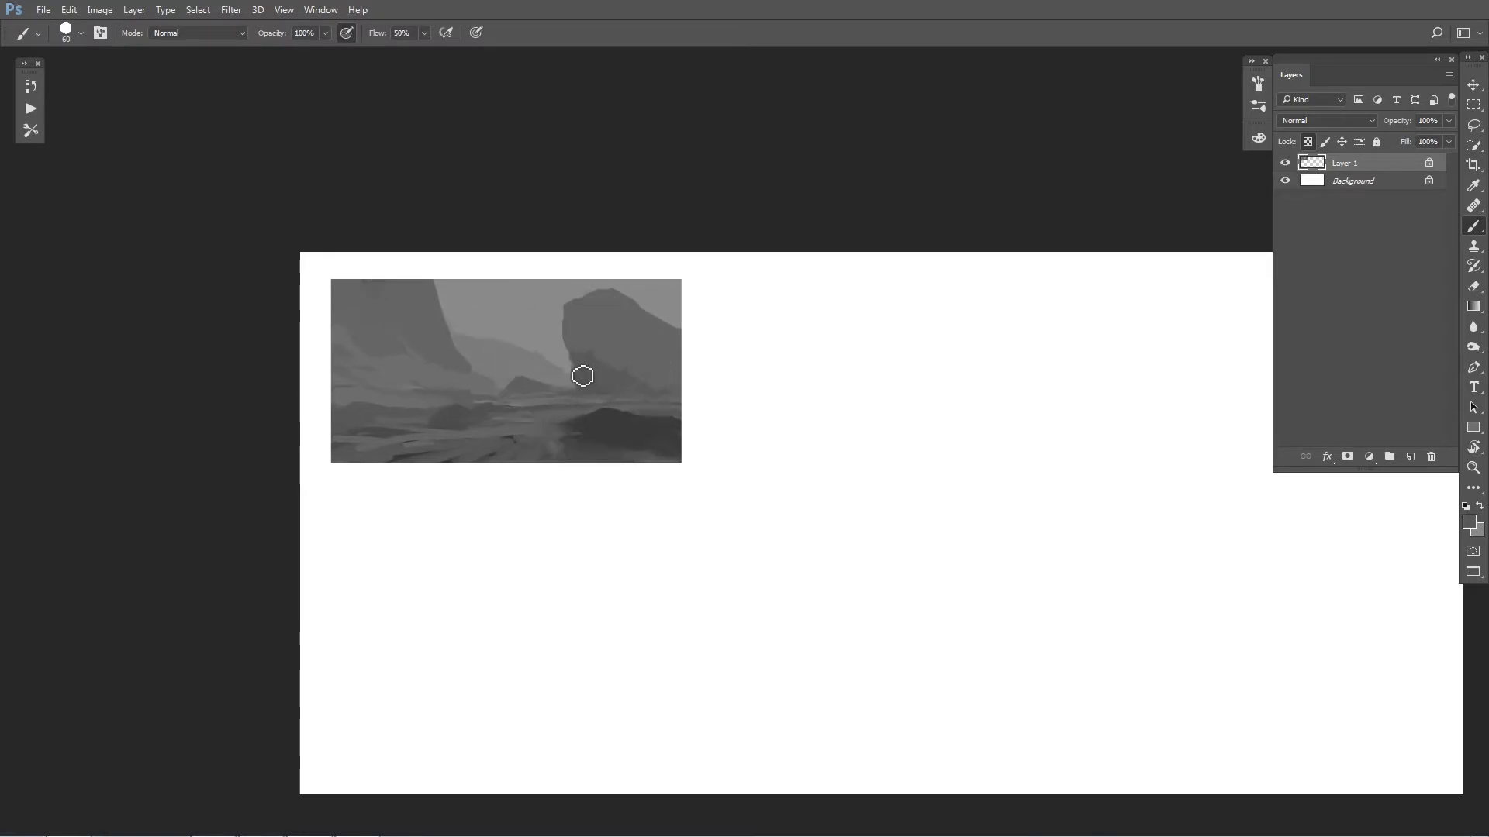
pyautogui.keyDown('alt'); pyautogui.click(580, 332); pyautogui.keyUp('alt')
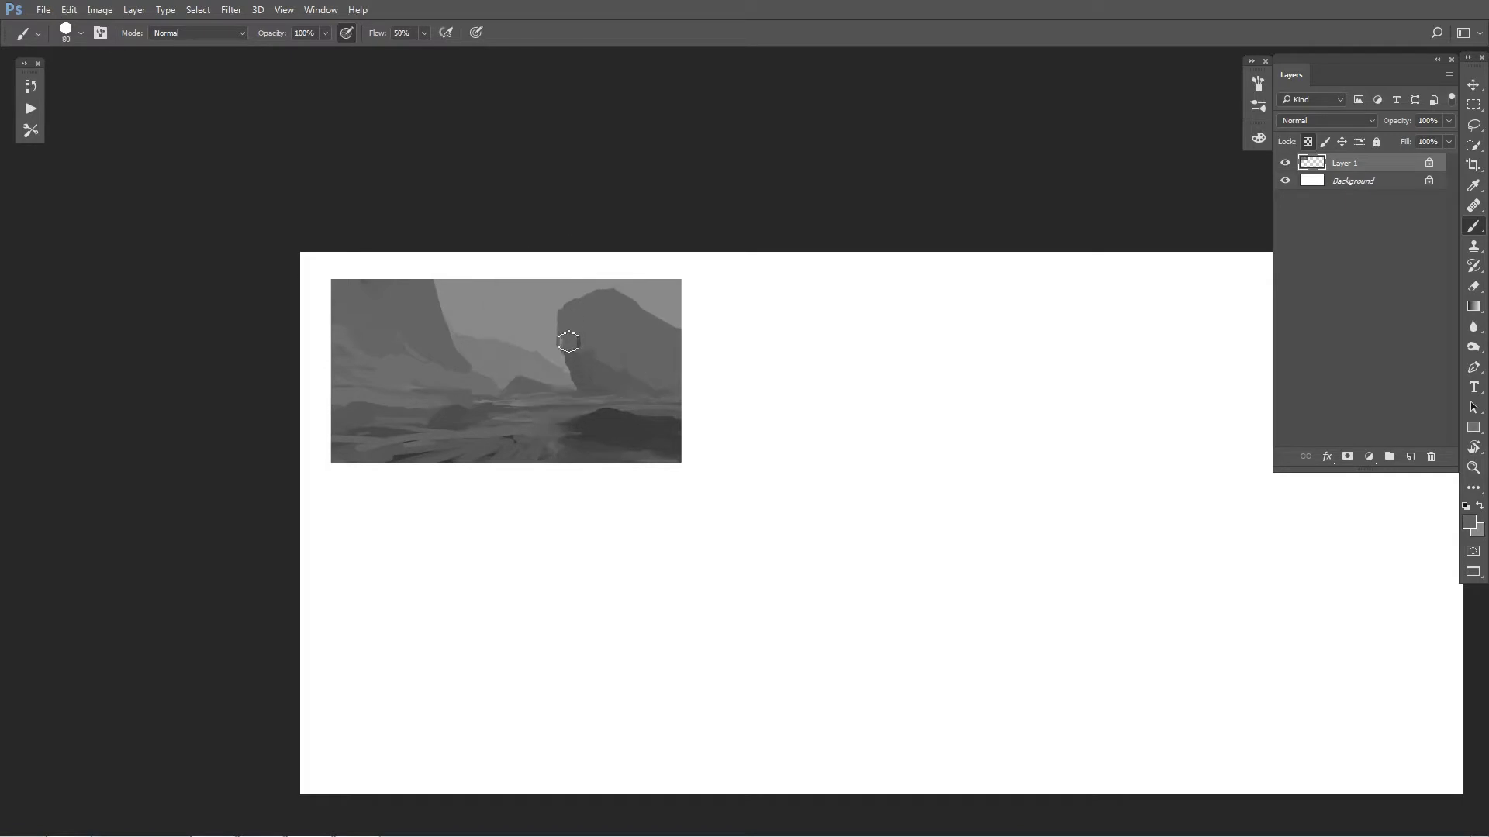
# Step: Carve the boulder into a narrower freestanding rock with a pointed peak, cutting around its outline with sampled sky greys
pyautogui.keyDown('alt'); pyautogui.click(557, 305); pyautogui.keyUp('alt')
pyautogui.moveTo(555, 307); pyautogui.dragTo(560, 353)
pyautogui.moveTo(584, 286)
pyautogui.mouseDown()
pyautogui.moveTo(660, 320)
pyautogui.moveTo(690, 340)
pyautogui.moveTo(635, 328)
pyautogui.moveTo(696, 355)
pyautogui.moveTo(664, 315)
pyautogui.moveTo(692, 339)
pyautogui.mouseUp()
pyautogui.keyDown('alt'); pyautogui.click(629, 325); pyautogui.keyUp('alt')
pyautogui.keyDown('alt'); pyautogui.click(663, 314); pyautogui.keyUp('alt')
pyautogui.keyDown('alt'); pyautogui.click(560, 300); pyautogui.keyUp('alt')
pyautogui.moveTo(558, 305)
pyautogui.mouseDown()
pyautogui.moveTo(623, 306)
pyautogui.moveTo(556, 305)
pyautogui.moveTo(556, 339)
pyautogui.moveTo(570, 299)
pyautogui.moveTo(609, 297)
pyautogui.moveTo(695, 334)
pyautogui.moveTo(682, 385)
pyautogui.moveTo(677, 336)
pyautogui.mouseUp()
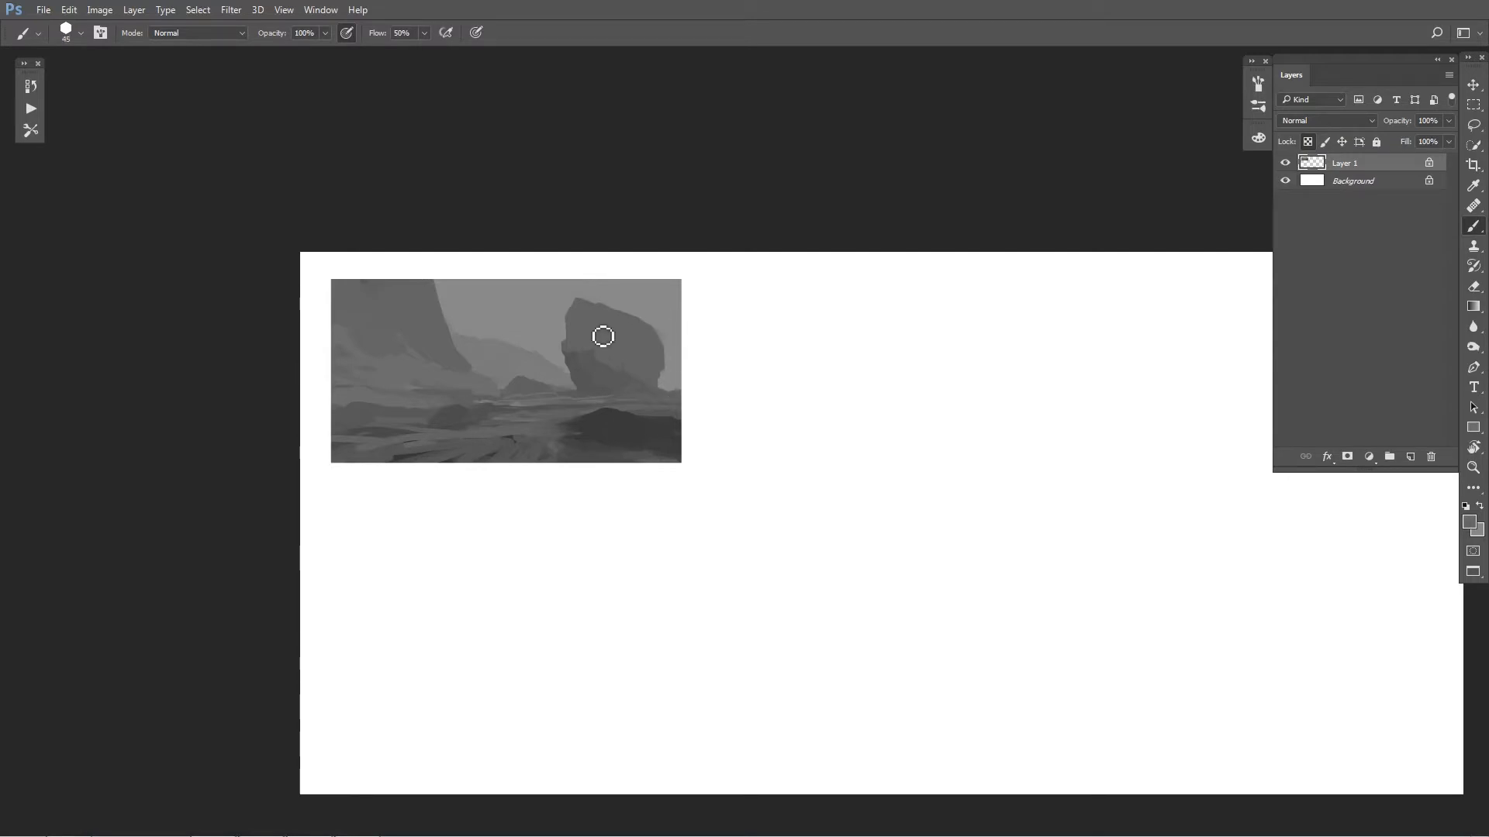
# Step: Flip the canvas horizontally back and forth to check the boulder's silhouette, ending with the boulder on the thumbnail's left side
pyautogui.hotkey('ctrl', 'f')
pyautogui.hotkey('ctrl', '-')
pyautogui.hotkey('ctrl', '-')
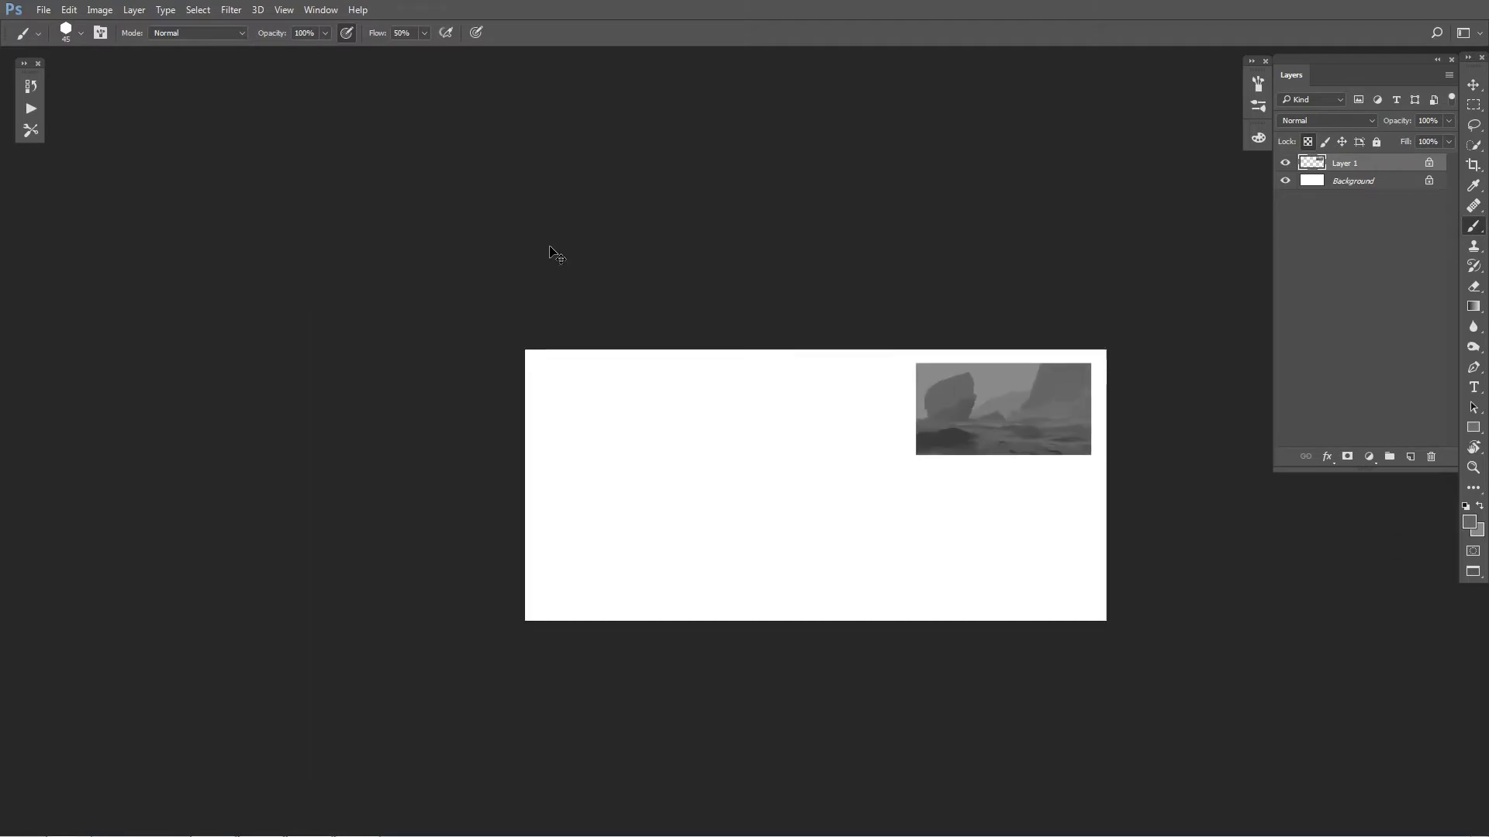
pyautogui.hotkey('ctrl', 'f')
pyautogui.hotkey('ctrl', '+')
pyautogui.hotkey('ctrl', '+')
pyautogui.hotkey('ctrl', 'f')
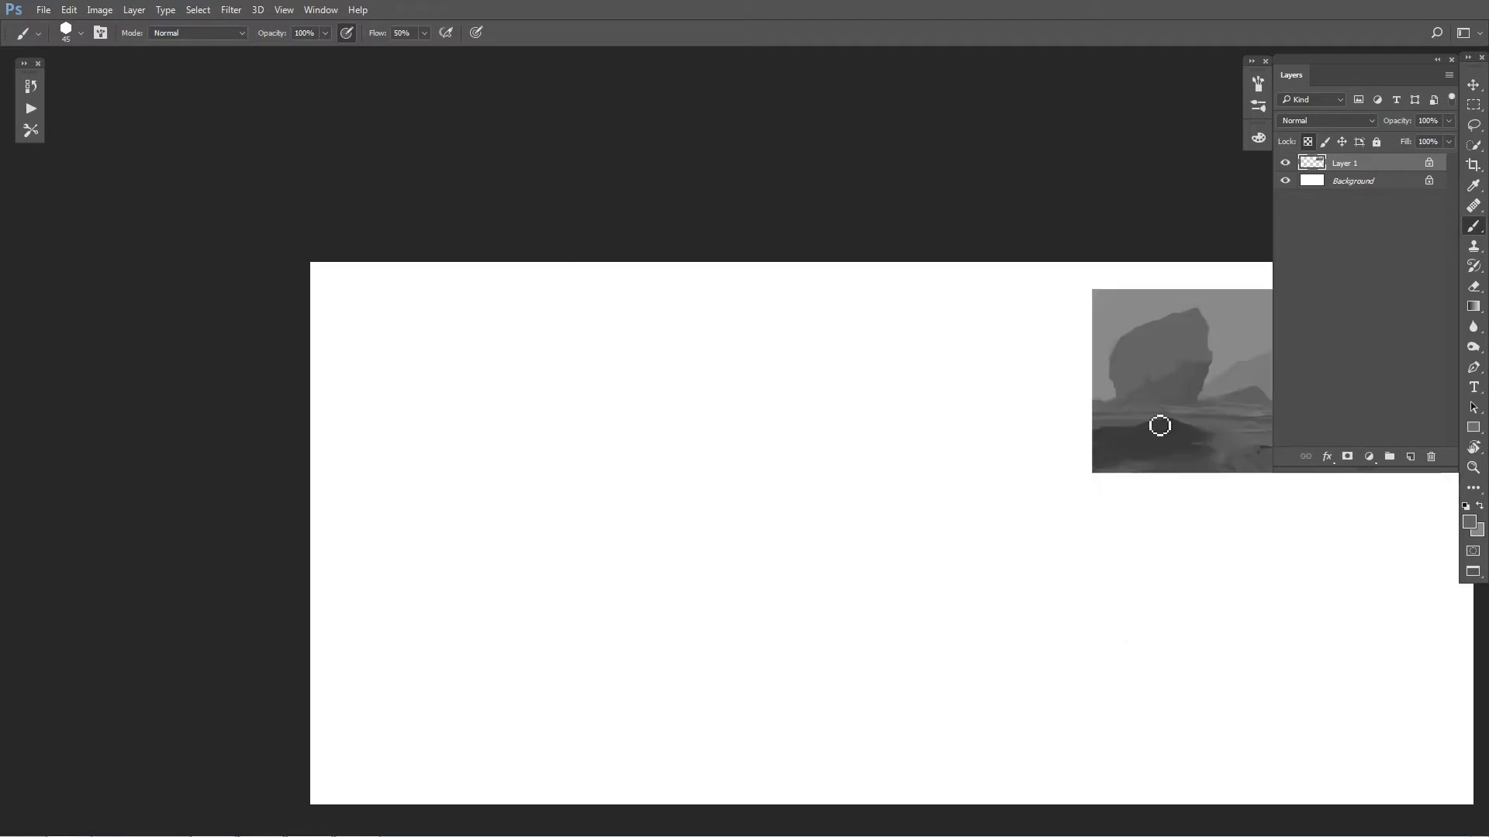
# Step: Shade the lower part of the boulder darker with a size 50 brush and blend its base into the ground
pyautogui.press(']')
pyautogui.press(']')
pyautogui.press(']')
pyautogui.keyDown('alt'); pyautogui.click(1183, 329); pyautogui.keyUp('alt')
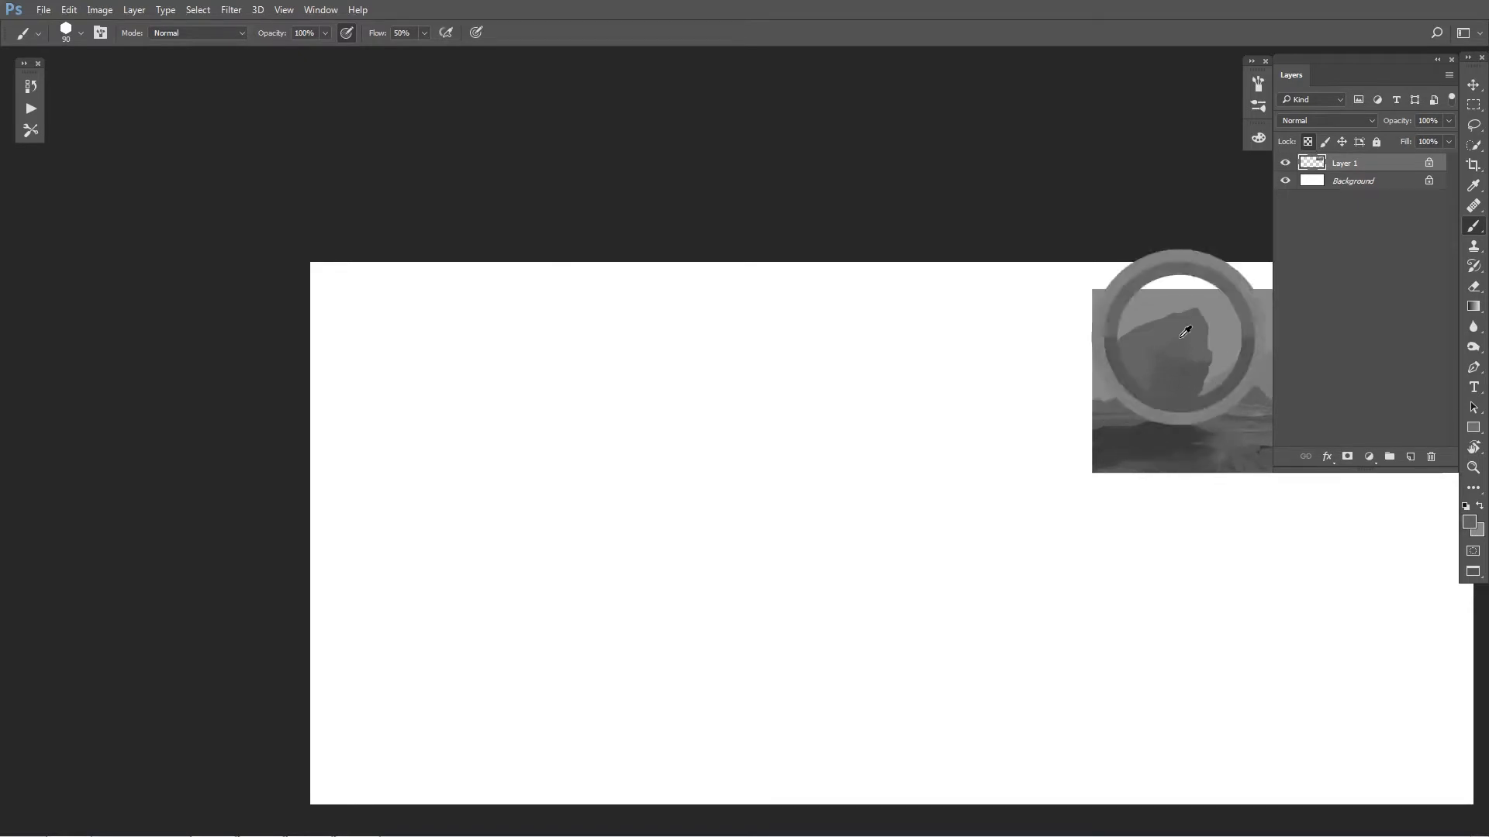
pyautogui.keyDown('alt'); pyautogui.click(1151, 374); pyautogui.keyUp('alt')
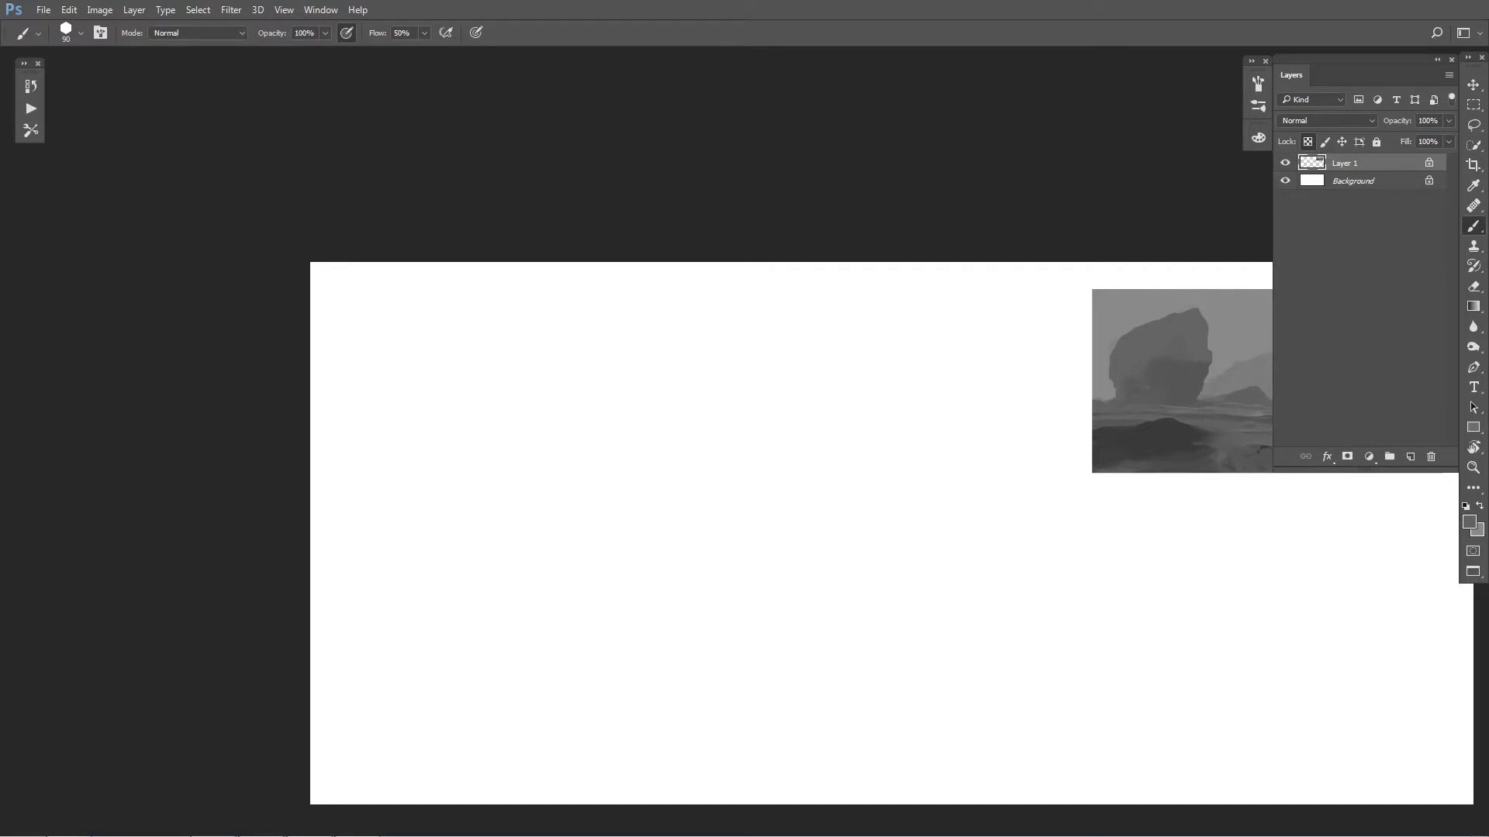
pyautogui.moveTo(1198, 388); pyautogui.dragTo(1107, 364)
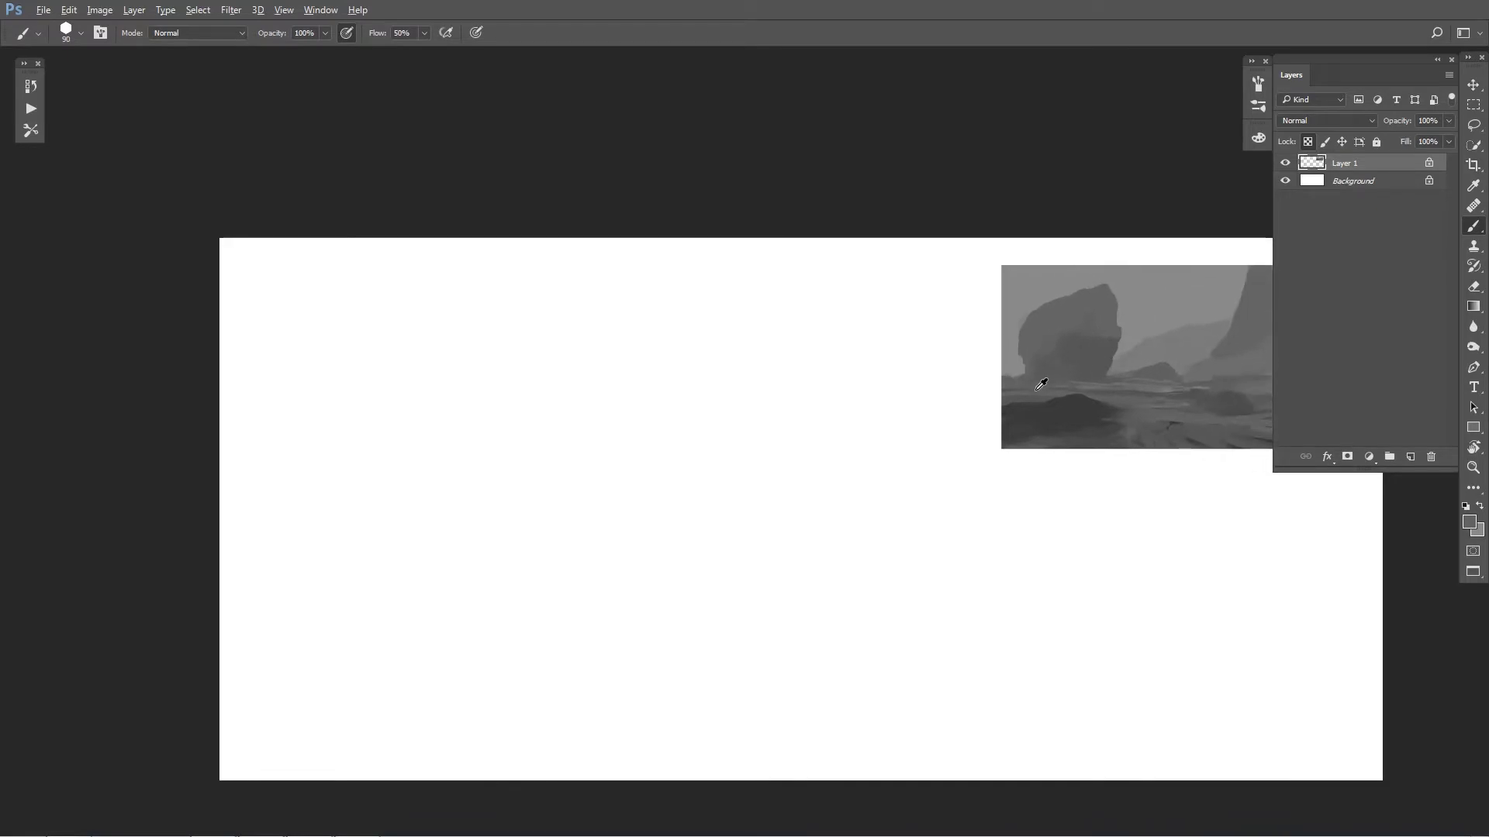
pyautogui.keyDown('alt'); pyautogui.click(1068, 367); pyautogui.keyUp('alt')
pyautogui.keyDown('alt'); pyautogui.click(1099, 384); pyautogui.keyUp('alt')
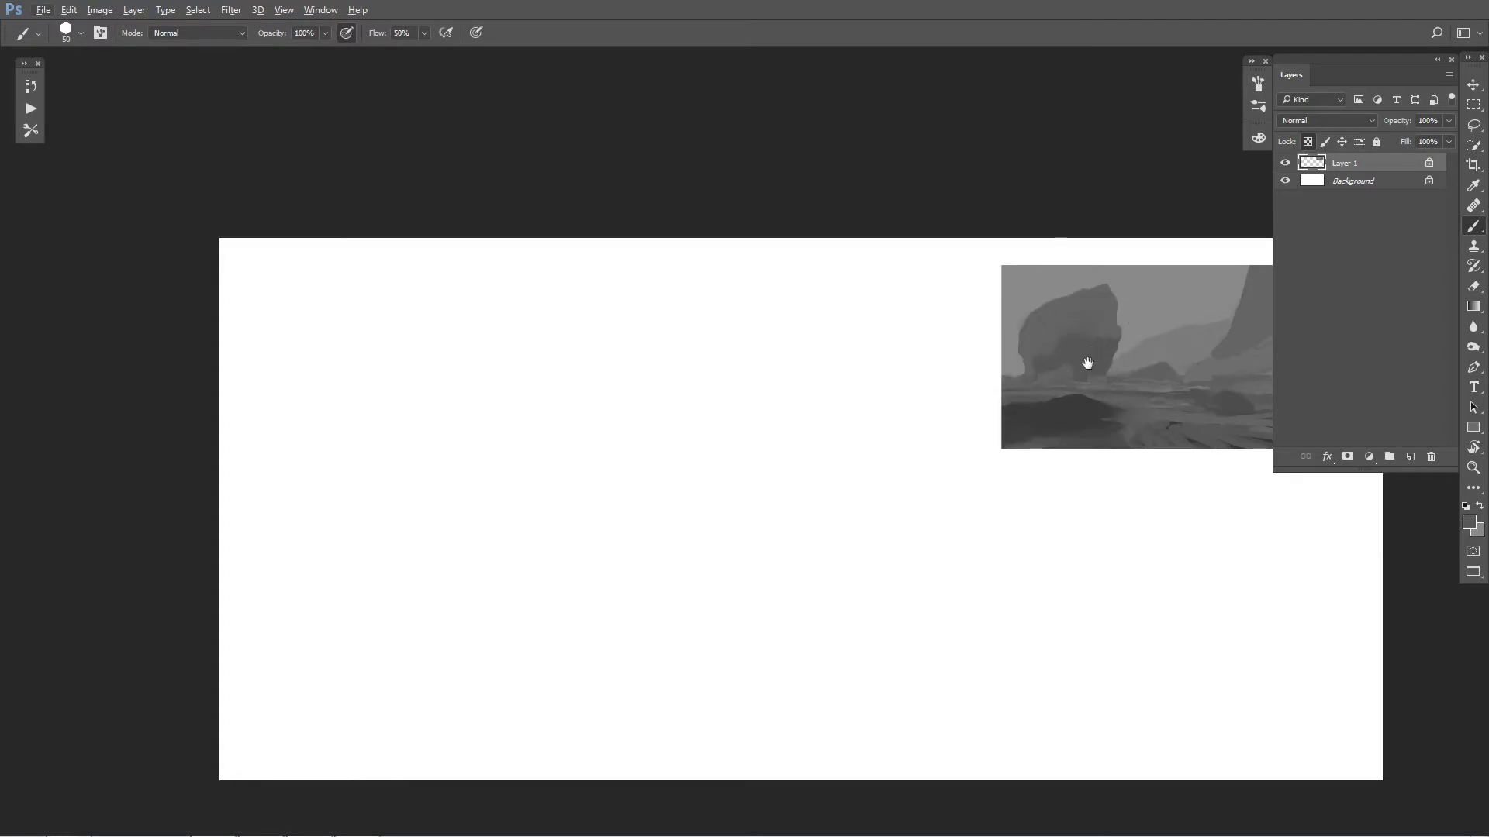
pyautogui.moveTo(1089, 361); pyautogui.dragTo(1007, 309)
# Step: Set the brush to Color Dodge and paint light clouds on both sides of the boulder at size 100
pyautogui.keyDown('alt'); pyautogui.click(945, 299); pyautogui.keyUp('alt')
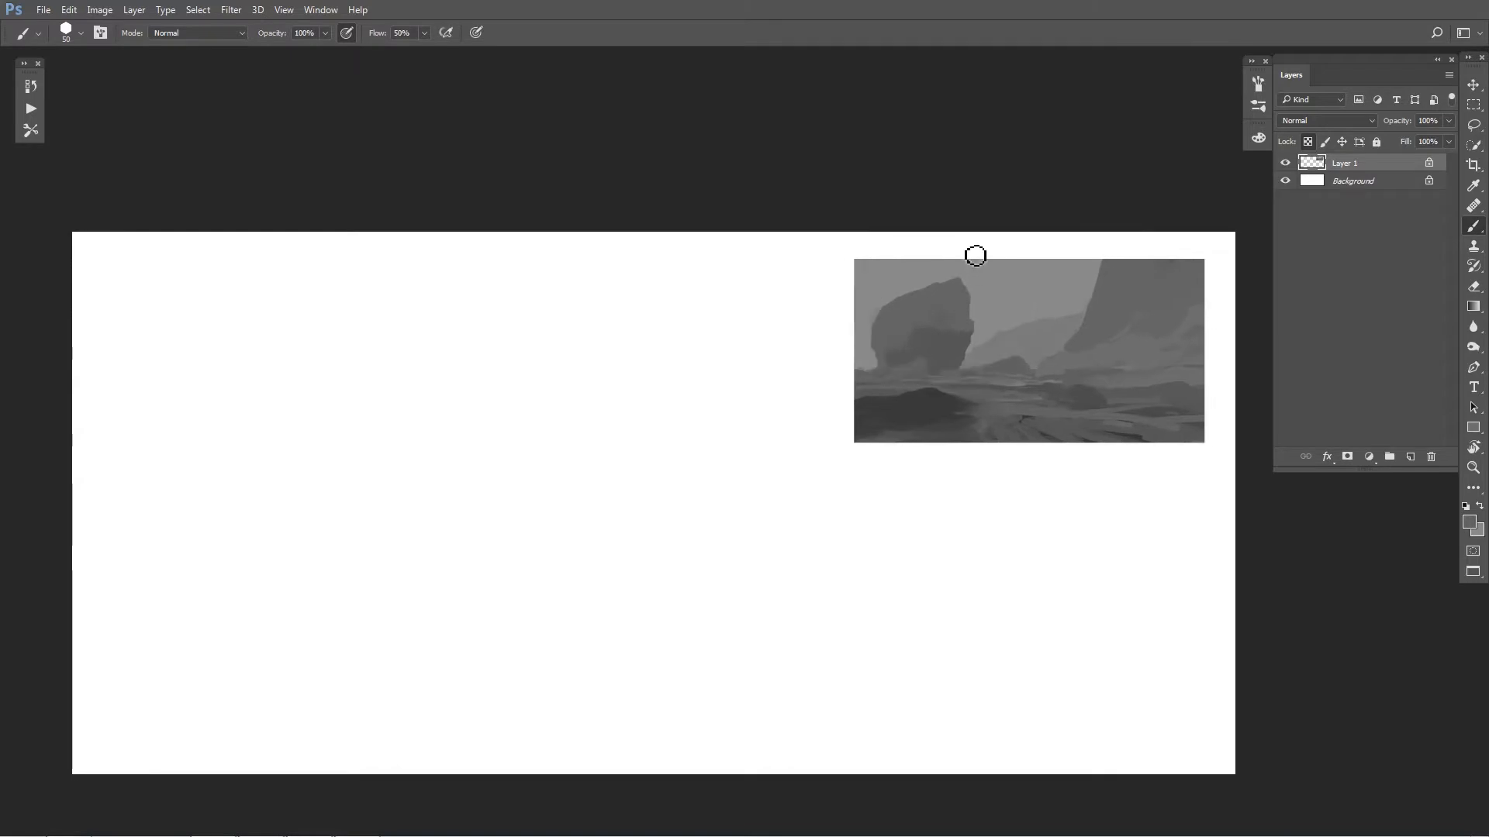
pyautogui.click(221, 33)
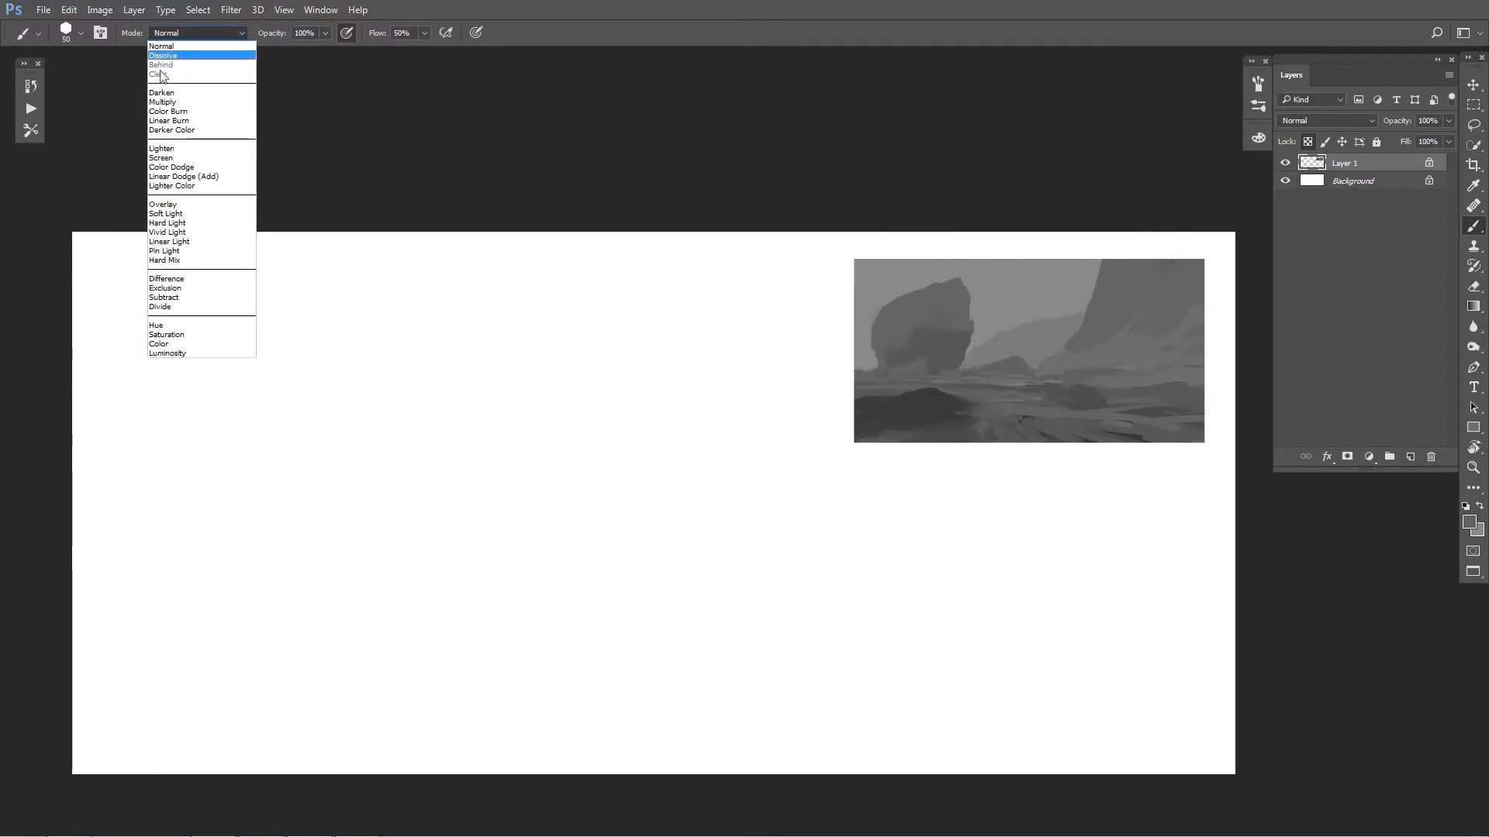
pyautogui.click(186, 171)
pyautogui.moveTo(981, 300)
pyautogui.mouseDown()
pyautogui.moveTo(980, 384)
pyautogui.moveTo(978, 349)
pyautogui.moveTo(1023, 305)
pyautogui.mouseUp()
pyautogui.press(']')
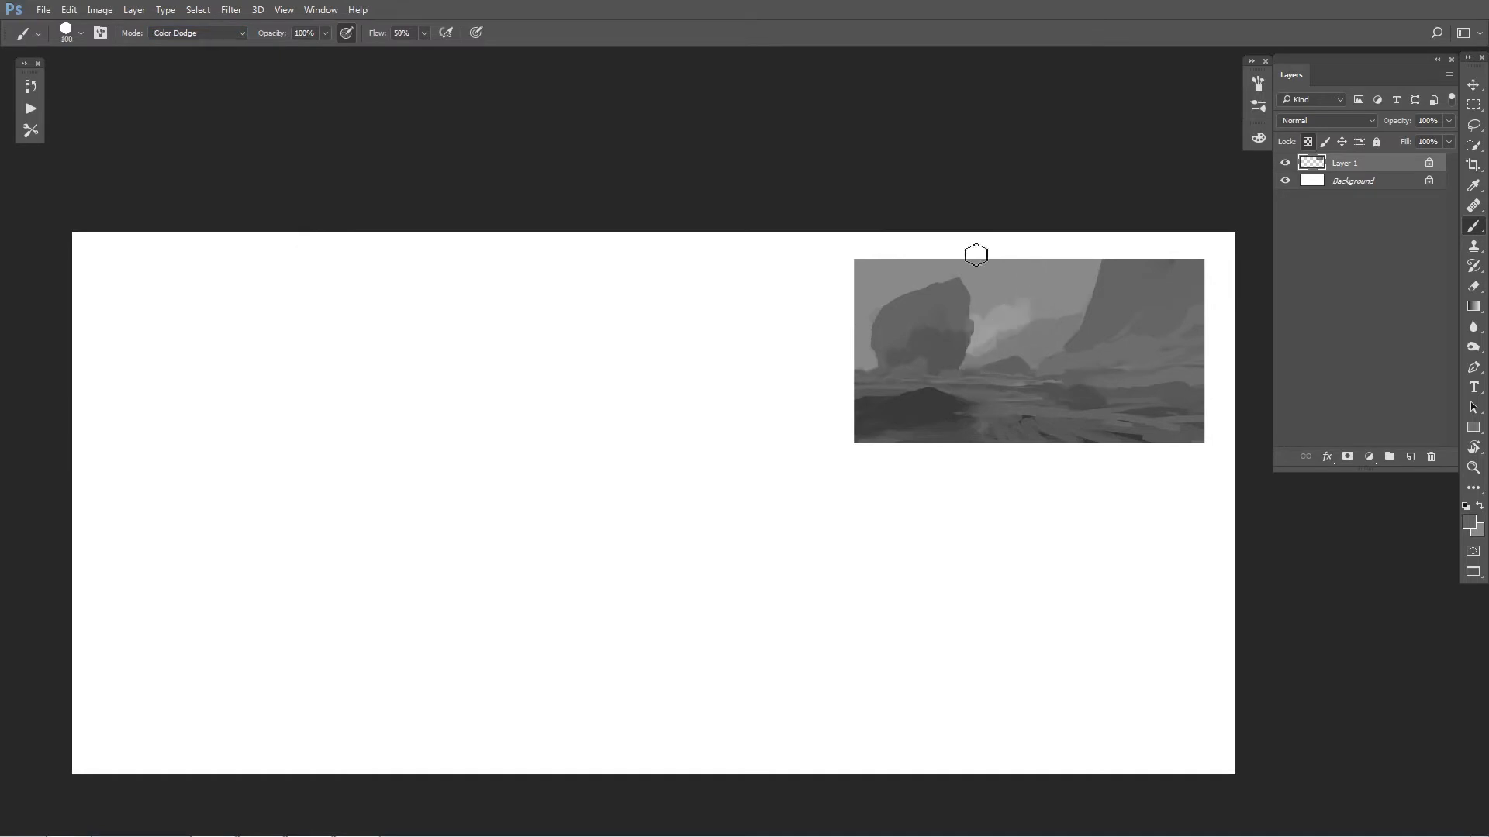
pyautogui.hotkey('ctrl', 'z')
pyautogui.moveTo(866, 332)
pyautogui.mouseDown()
pyautogui.moveTo(848, 303)
pyautogui.moveTo(872, 310)
pyautogui.mouseUp()
pyautogui.moveTo(990, 316)
pyautogui.mouseDown()
pyautogui.moveTo(976, 341)
pyautogui.moveTo(1050, 312)
pyautogui.mouseUp()
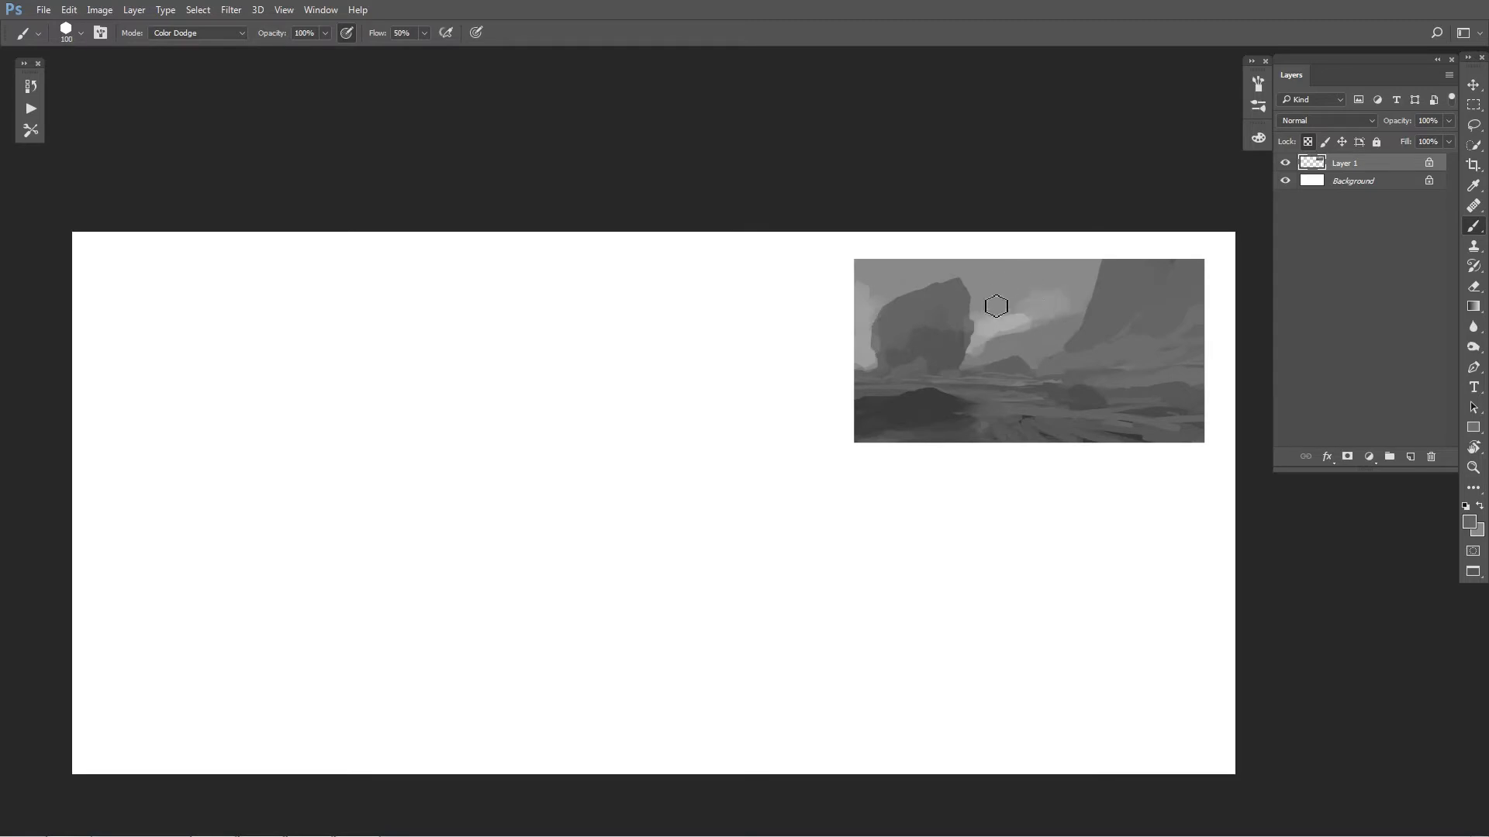
# Step: Paint light cloud streaks along the top of the sky, reducing the brush to 60 and sampling a lighter grey
pyautogui.moveTo(1015, 269)
pyautogui.mouseDown()
pyautogui.moveTo(924, 276)
pyautogui.moveTo(1047, 238)
pyautogui.mouseUp()
pyautogui.press('[')
pyautogui.press('[')
pyautogui.press('[')
pyautogui.keyDown('alt'); pyautogui.click(987, 276); pyautogui.keyUp('alt')
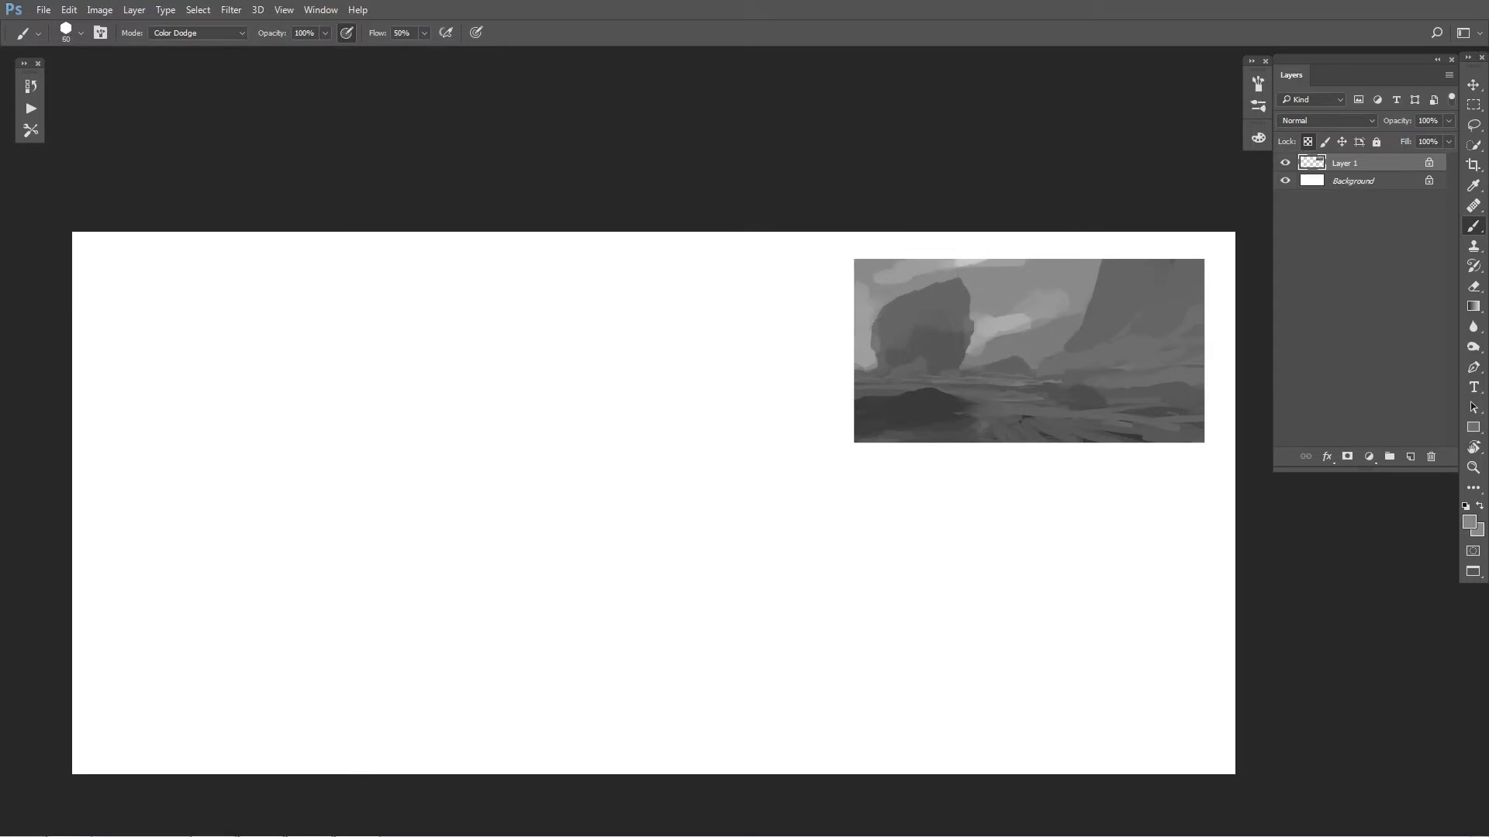
# Step: Flip the canvas horizontally back and forth to check the new clouds, ending with the boulder on the thumbnail's right side
pyautogui.hotkey('ctrl', 'f')
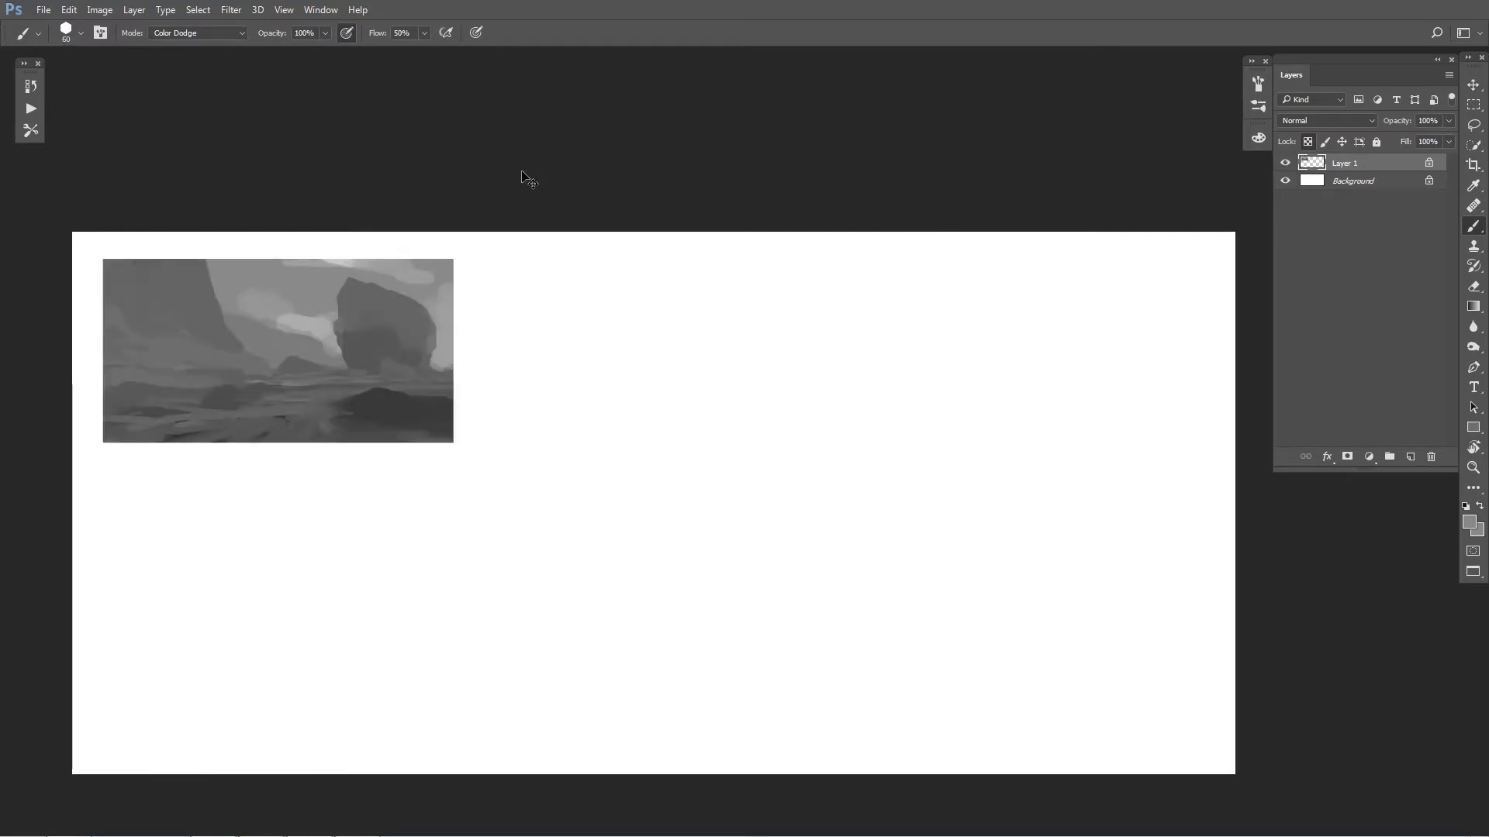
pyautogui.hotkey('ctrl', '-')
pyautogui.hotkey('ctrl', '-')
pyautogui.hotkey('ctrl', 'f')
pyautogui.hotkey('ctrl', '+')
pyautogui.hotkey('ctrl', '+')
pyautogui.hotkey('ctrl', '+')
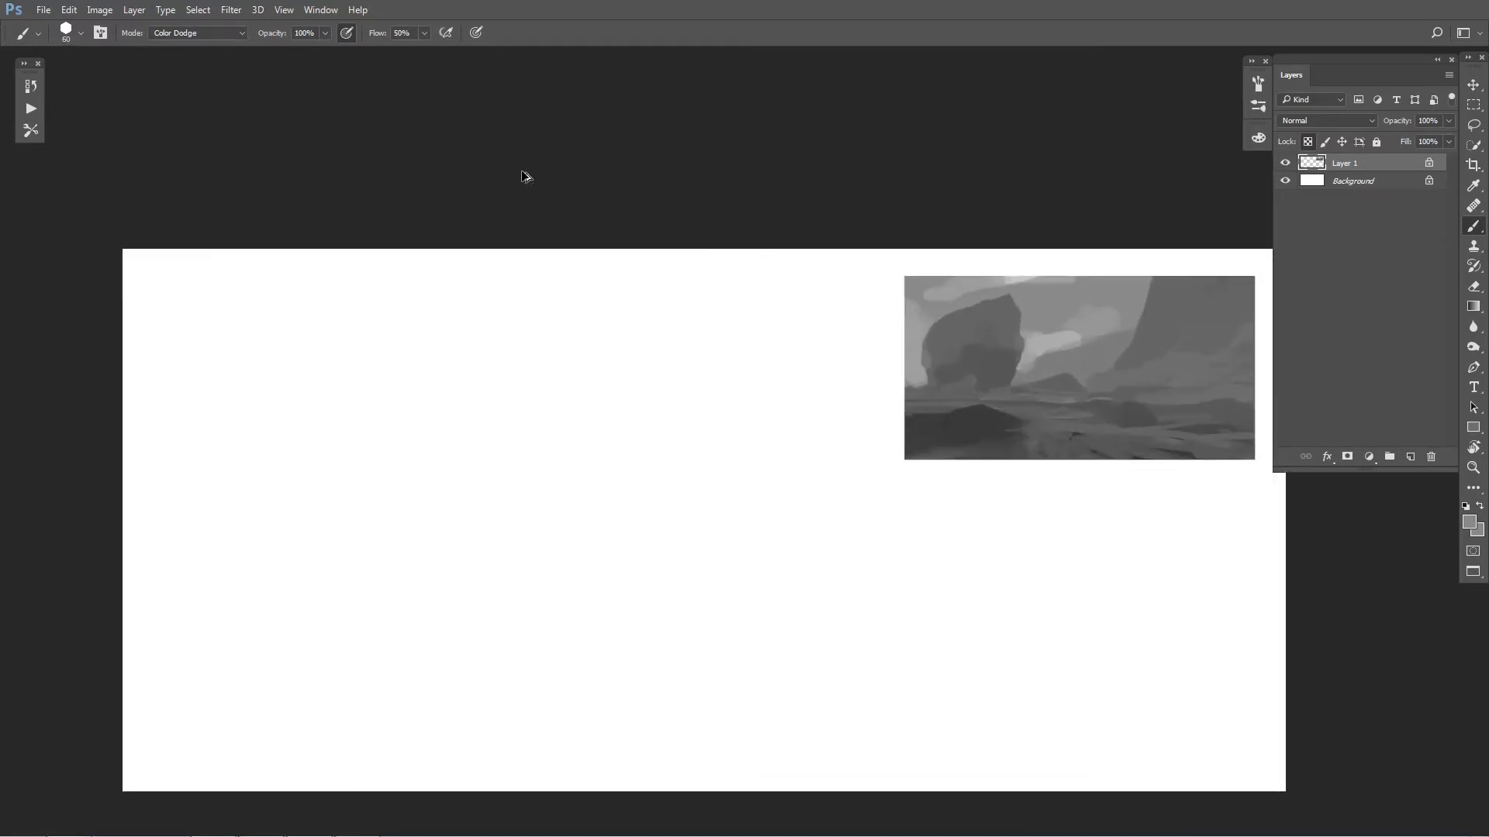
pyautogui.hotkey('ctrl', 'f')
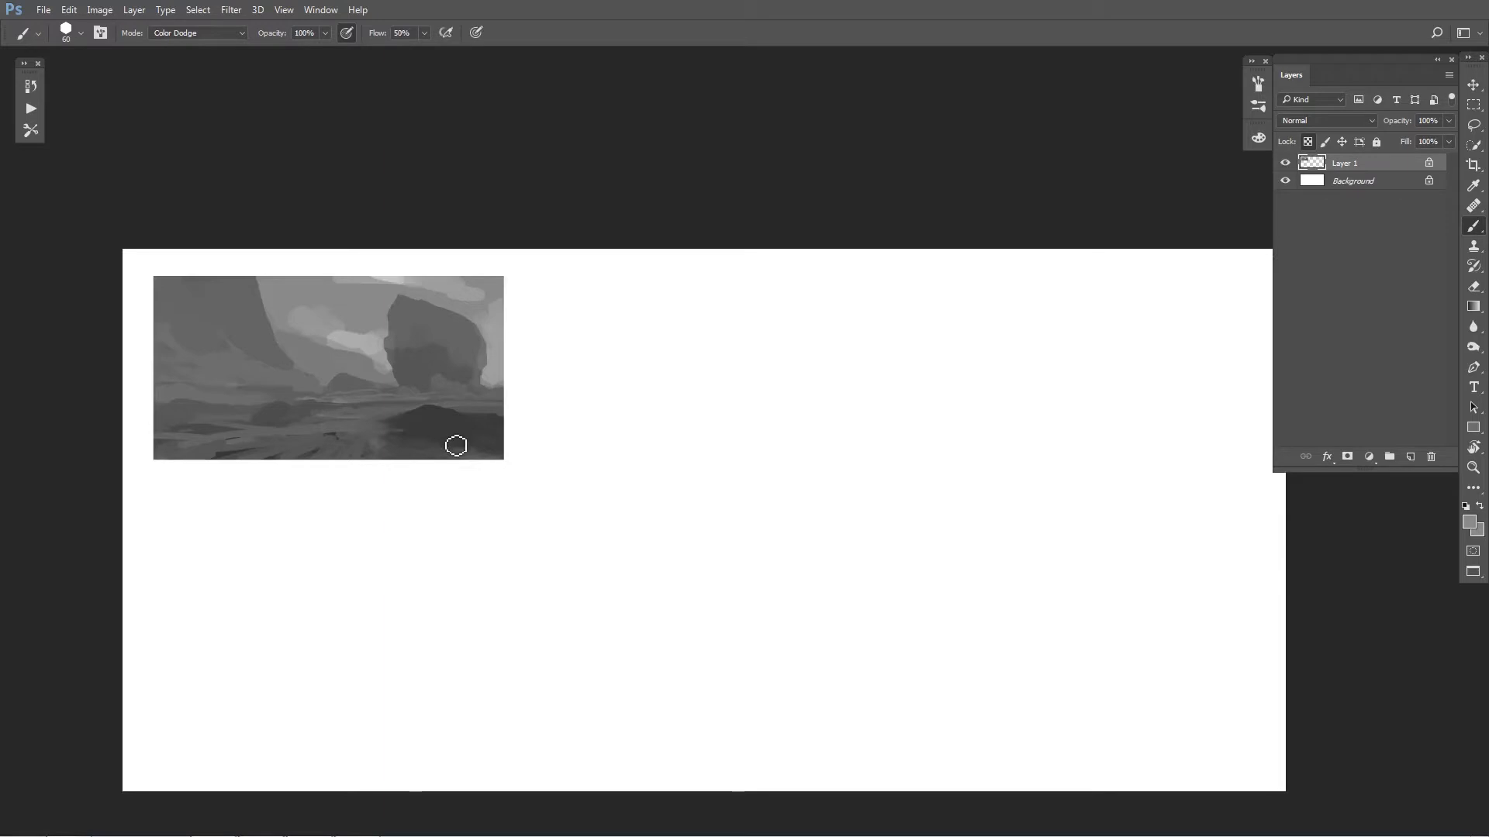
# Step: Return the brush to Normal mode and sample a mid grey from the rocky ground
pyautogui.moveTo(409, 435); pyautogui.dragTo(373, 435)
pyautogui.click(192, 37)
pyautogui.click(193, 37)
pyautogui.click(193, 37)
pyautogui.click(190, 45)
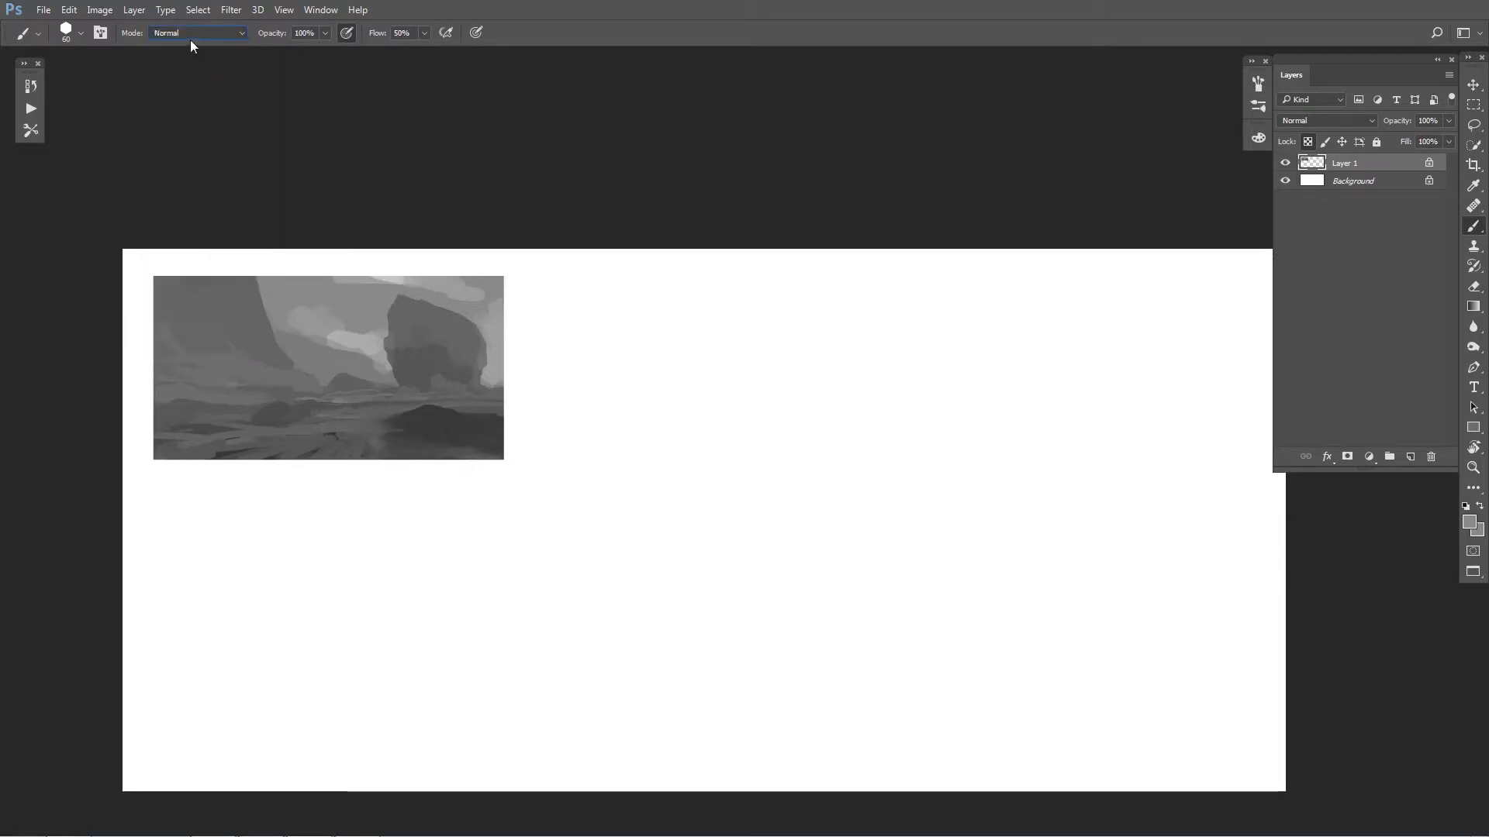
pyautogui.keyDown('alt'); pyautogui.click(349, 413); pyautogui.keyUp('alt')
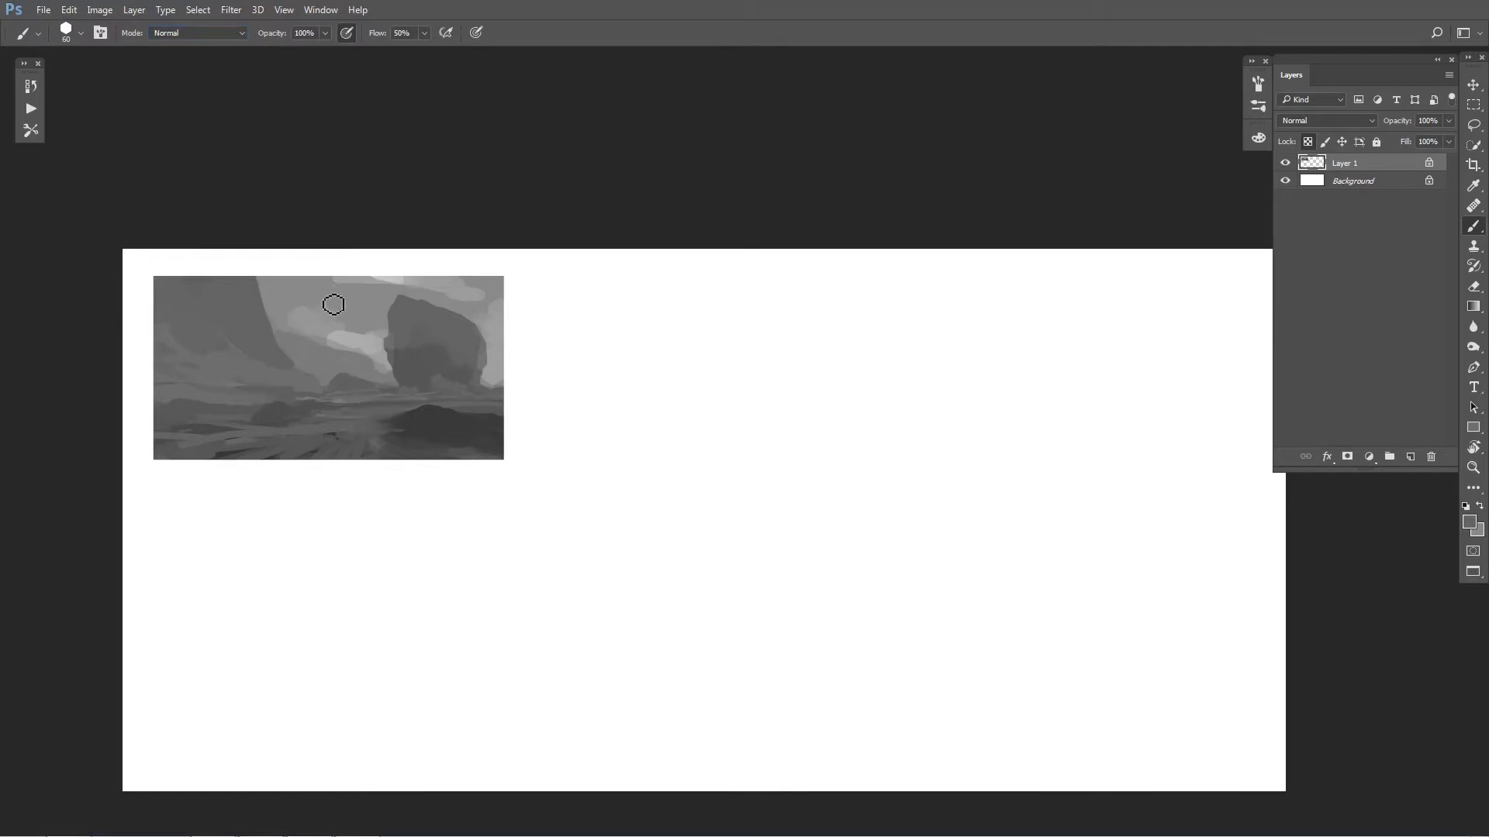
# Step: Set the brush to Screen mode and choose a soft round tip
pyautogui.click(184, 43)
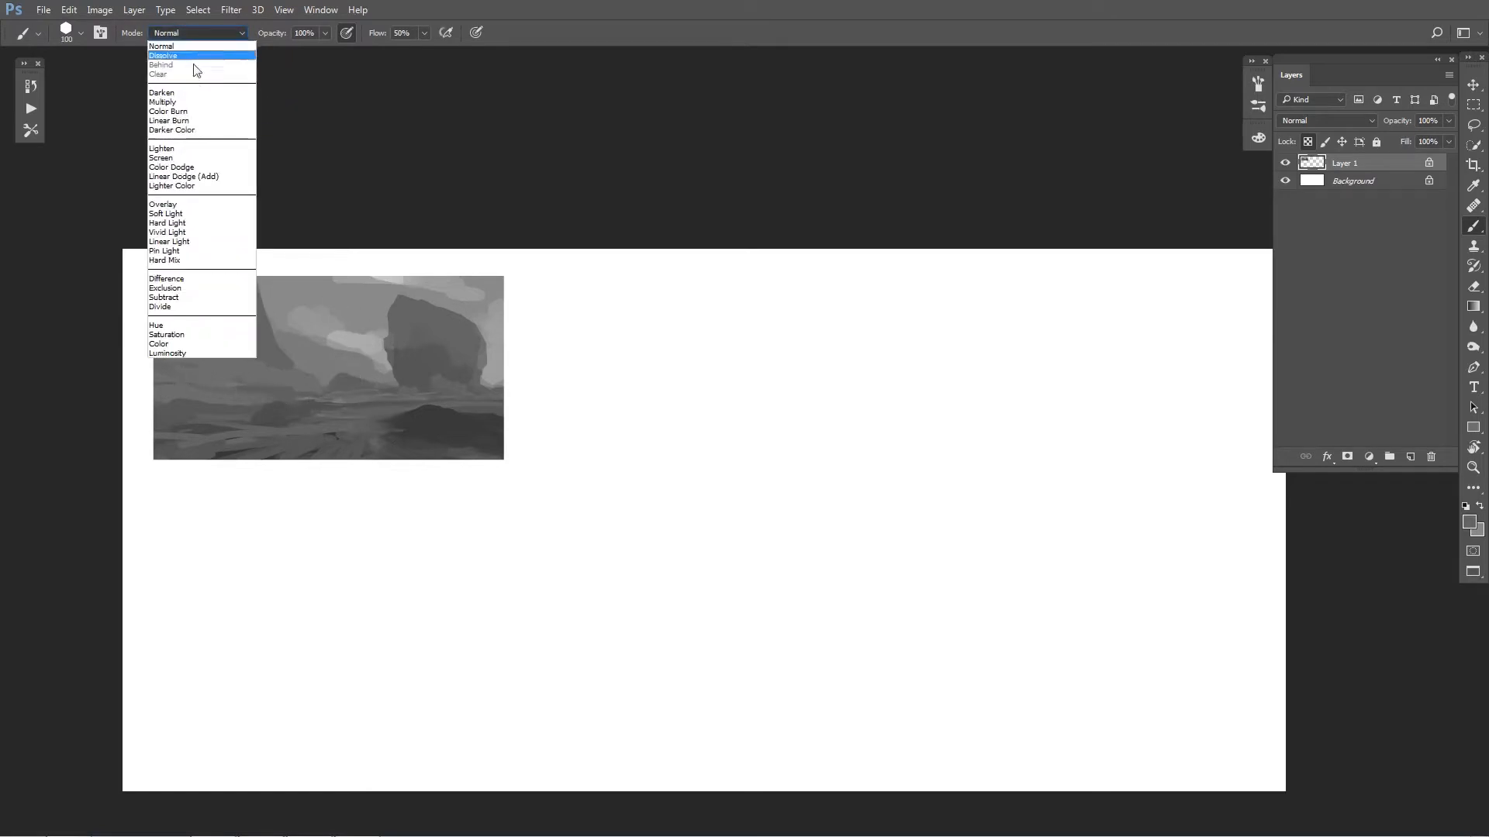
pyautogui.click(195, 167)
pyautogui.click(185, 38)
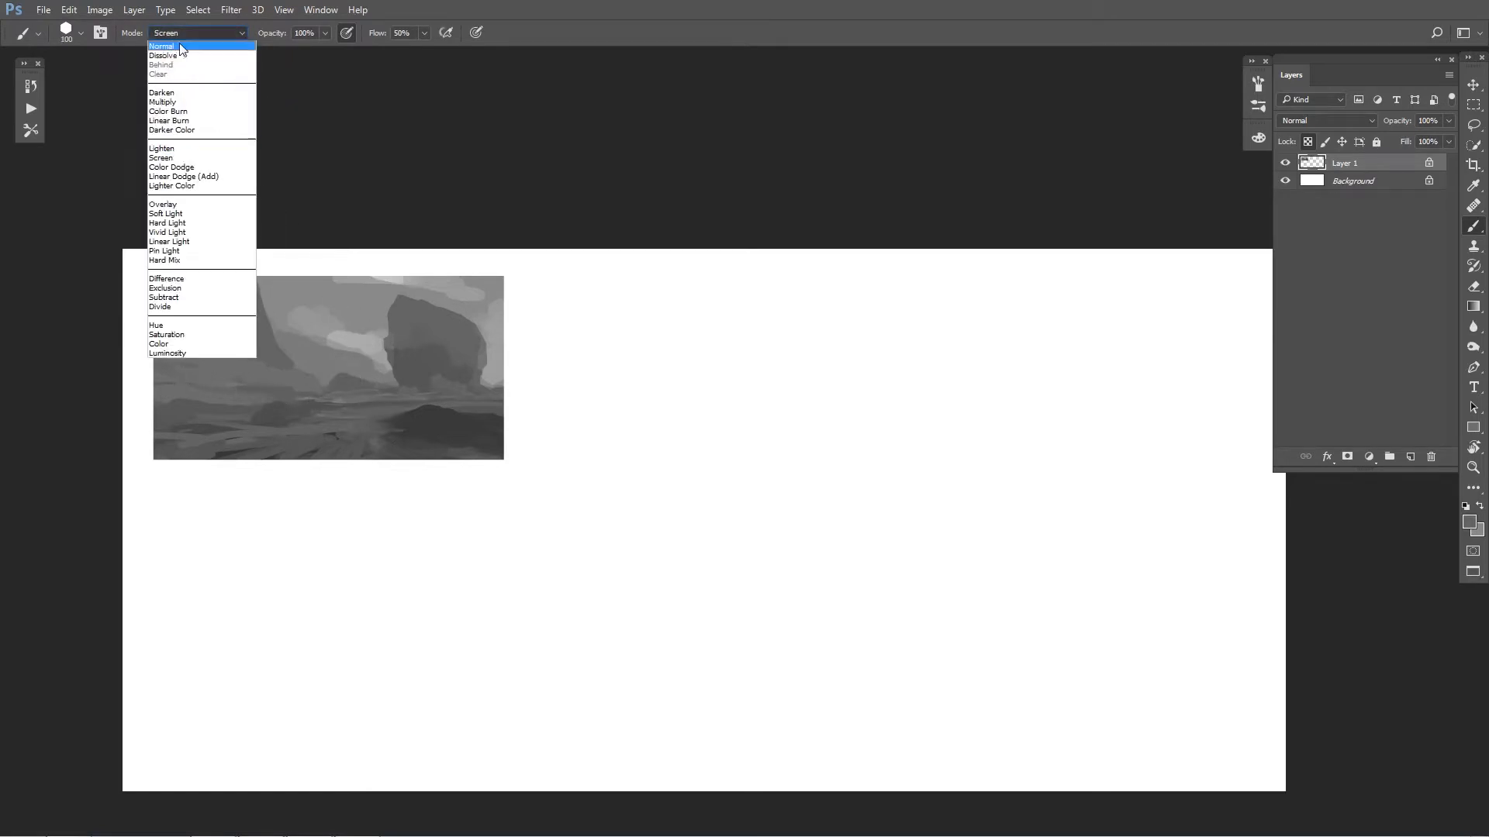
pyautogui.click(186, 161)
pyautogui.rightClick(353, 380)
pyautogui.click(432, 512)
# Step: Try soft Screen-mode haze strokes across the ground below the cliff and boulder
pyautogui.moveTo(224, 392)
pyautogui.mouseDown()
pyautogui.moveTo(380, 395)
pyautogui.moveTo(90, 413)
pyautogui.moveTo(533, 411)
pyautogui.moveTo(124, 411)
pyautogui.mouseUp()
pyautogui.press('[')
pyautogui.press('[')
pyautogui.hotkey('ctrl', 'z')
pyautogui.hotkey('ctrl', 'z')
pyautogui.press(']')
pyautogui.hotkey('ctrl', 'alt', 'z')
pyautogui.moveTo(407, 405); pyautogui.dragTo(159, 403)
pyautogui.hotkey('ctrl', 'z')
# Step: Flip the canvas horizontally and brush soft Color Dodge light across the ground at the foot of the boulder and cliff
pyautogui.press('F2')
pyautogui.click(189, 35)
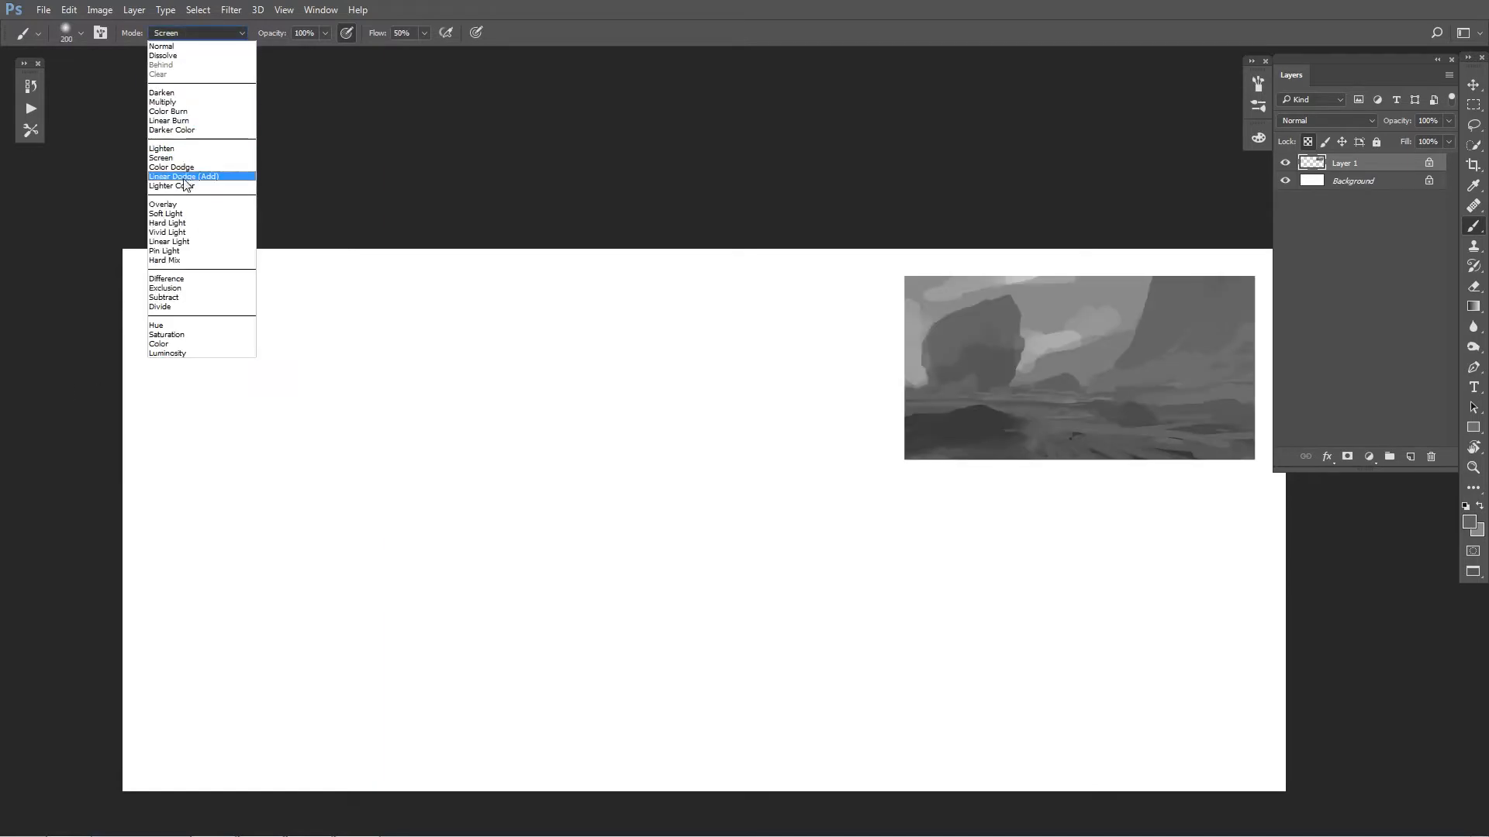
pyautogui.click(179, 165)
pyautogui.moveTo(880, 467); pyautogui.dragTo(357, 435)
pyautogui.moveTo(463, 380); pyautogui.dragTo(832, 375)
pyautogui.moveTo(831, 375); pyautogui.dragTo(307, 365)
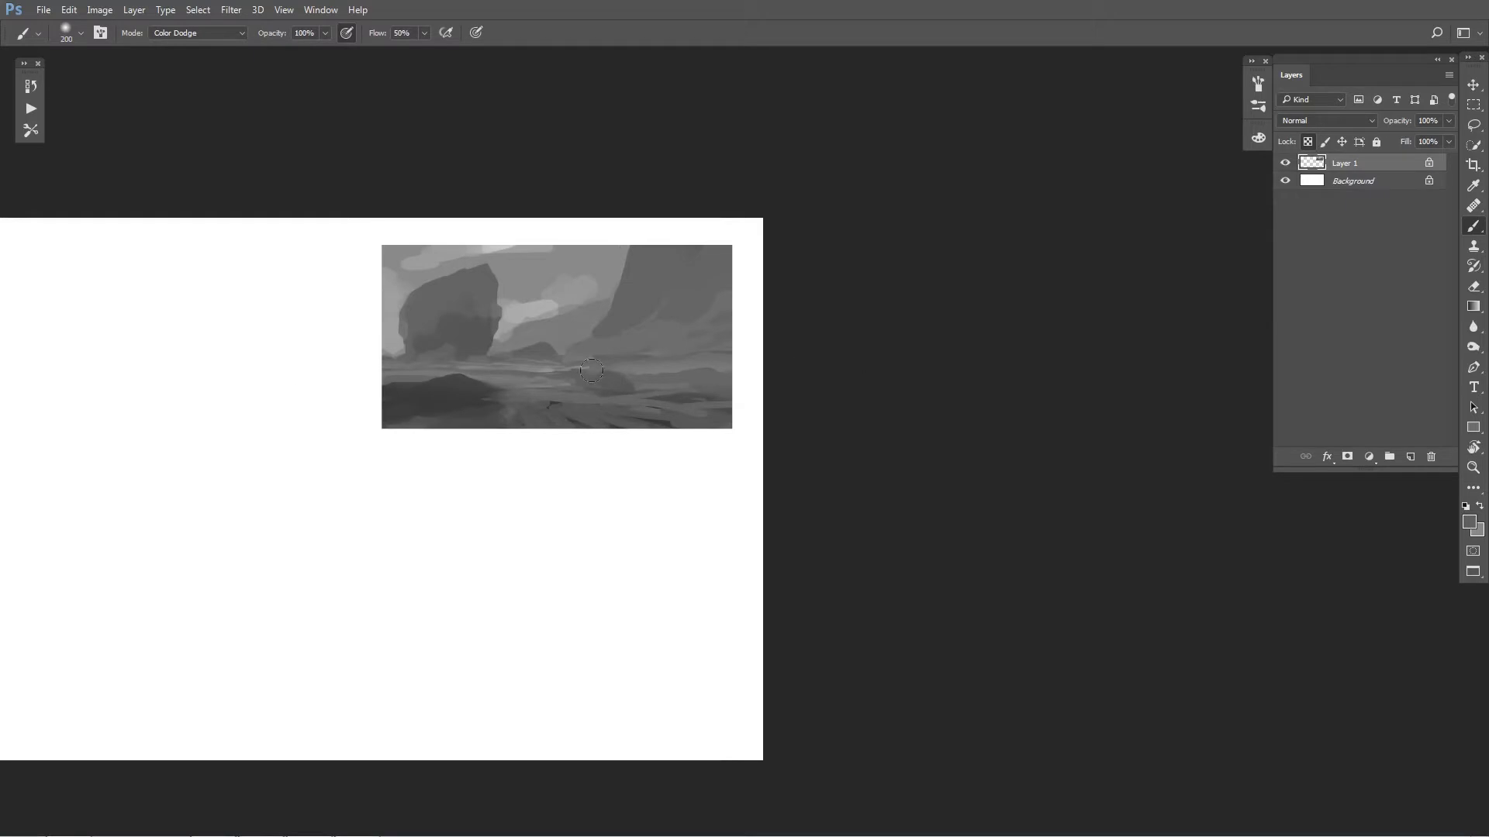
pyautogui.moveTo(591, 370); pyautogui.dragTo(355, 374)
pyautogui.hotkey('ctrl', 'alt', 'z')
pyautogui.moveTo(729, 359)
pyautogui.mouseDown()
pyautogui.moveTo(500, 367)
pyautogui.moveTo(589, 368)
pyautogui.mouseUp()
# Step: Brighten the band of ground behind the dark mound and the middle foreground with a smaller soft Color Dodge brush
pyautogui.press(']')
pyautogui.press(']')
pyautogui.press(']')
pyautogui.press(']')
pyautogui.press(']')
pyautogui.press(']')
pyautogui.hotkey('ctrl', 'alt', 'z')
pyautogui.hotkey('ctrl', 'alt', 'z')
pyautogui.press('[')
pyautogui.press('[')
pyautogui.press('[')
pyautogui.press('[')
pyautogui.moveTo(695, 383); pyautogui.dragTo(310, 373)
pyautogui.moveTo(591, 392); pyautogui.dragTo(514, 392)
# Step: Lighten the lower cliff and distant hill with a broad Color Dodge stroke from a much larger soft brush
pyautogui.press(']')
pyautogui.press(']')
pyautogui.press(']')
pyautogui.press(']')
pyautogui.press(']')
pyautogui.moveTo(678, 325); pyautogui.dragTo(528, 341)
pyautogui.press('[')
pyautogui.press('[')
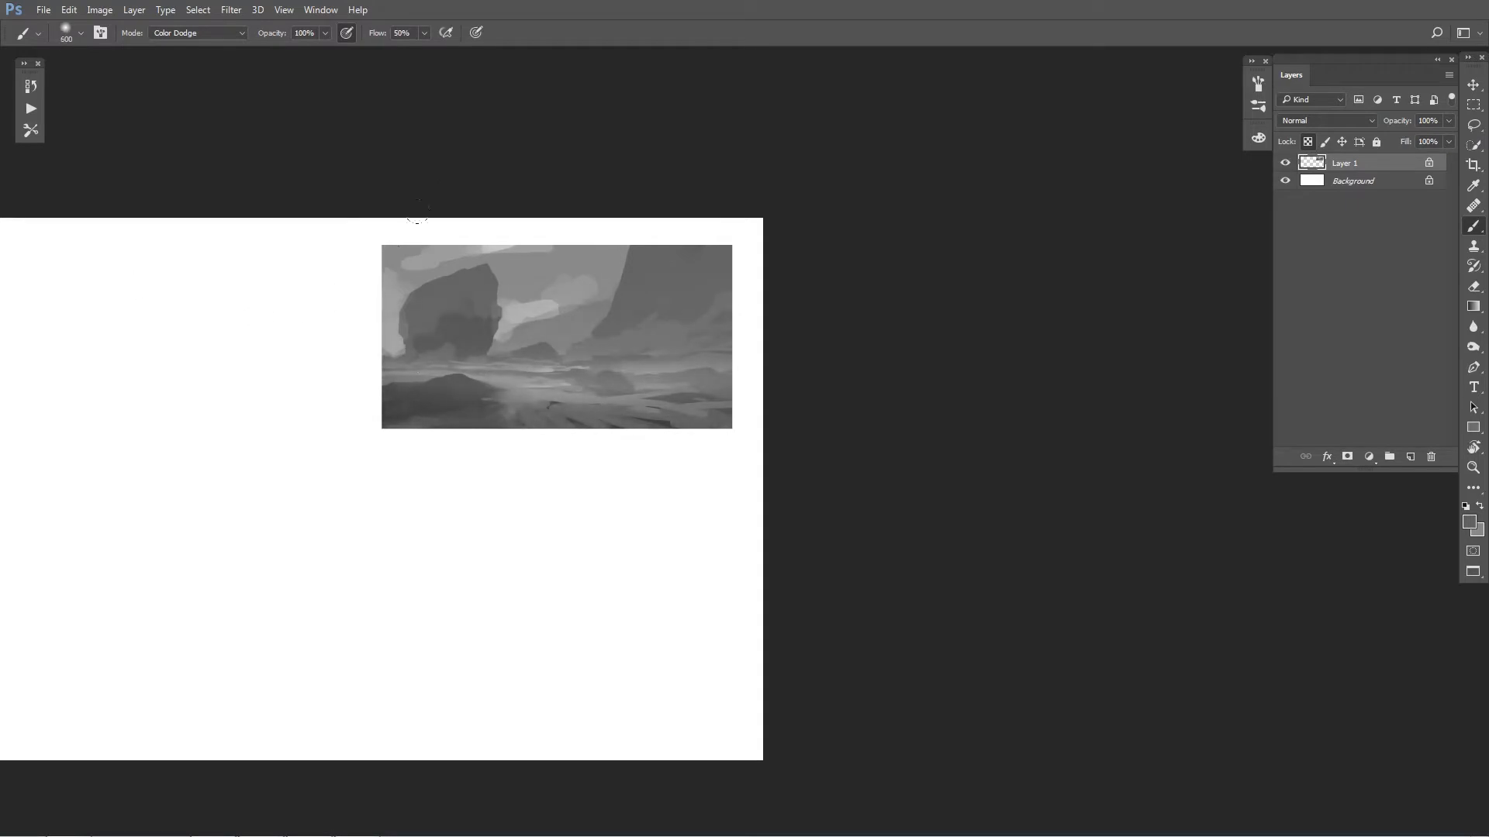
# Step: Add brighter soft Color Dodge streaks over the ground between the dark mound and the boulder
pyautogui.moveTo(391, 376); pyautogui.dragTo(434, 373)
pyautogui.press(']')
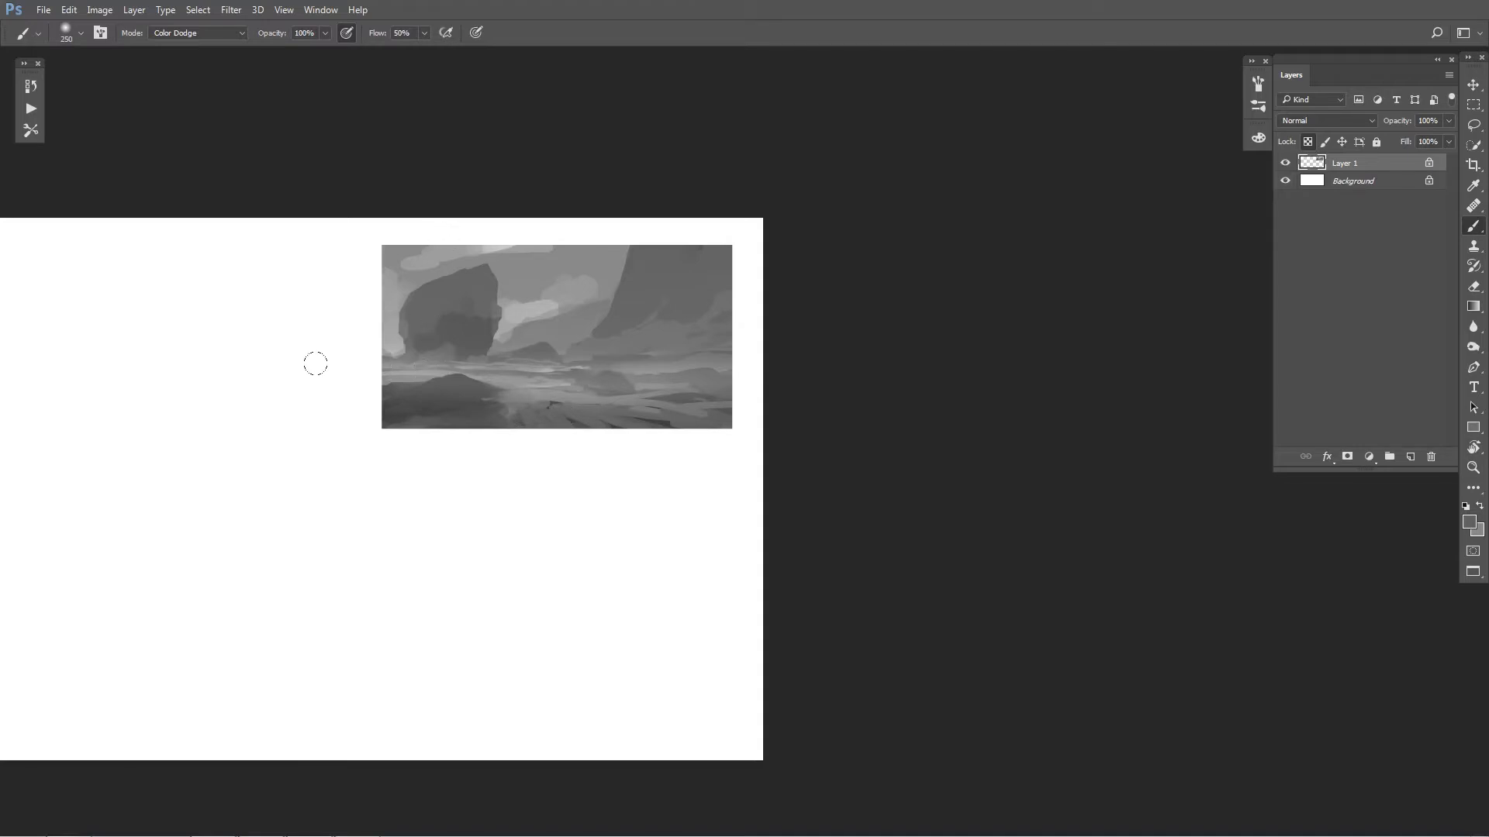
pyautogui.moveTo(329, 366); pyautogui.dragTo(636, 384)
pyautogui.hotkey('ctrl', 'z')
pyautogui.moveTo(692, 390); pyautogui.dragTo(262, 362)
pyautogui.press('[')
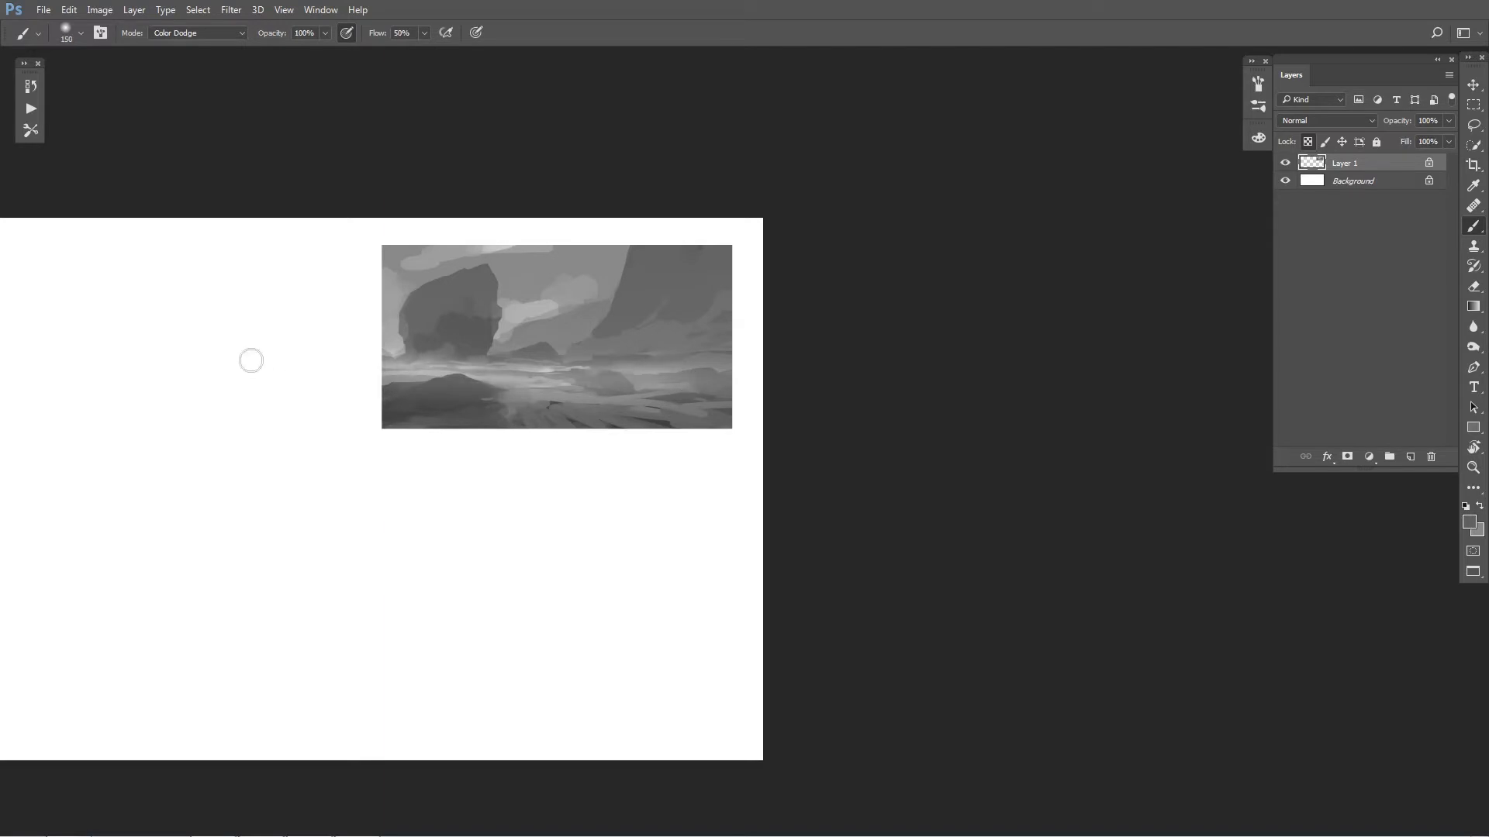
# Step: Try soft haze strokes in another brush blend mode across the ground at the boulder's foot
pyautogui.click(215, 38)
pyautogui.click(174, 50)
pyautogui.moveTo(349, 376); pyautogui.dragTo(761, 388)
pyautogui.hotkey('ctrl', 'z')
pyautogui.press(']')
pyautogui.moveTo(372, 362); pyautogui.dragTo(744, 365)
pyautogui.hotkey('ctrl', 'z')
pyautogui.press(']')
pyautogui.moveTo(369, 366); pyautogui.dragTo(747, 364)
pyautogui.hotkey('ctrl', 'z')
# Step: Switch the brush to Color Dodge and try soft light strokes along the base of the boulder and distant hill
pyautogui.click(212, 33)
pyautogui.click(190, 166)
pyautogui.moveTo(388, 372)
pyautogui.mouseDown()
pyautogui.moveTo(555, 374)
pyautogui.moveTo(331, 367)
pyautogui.moveTo(655, 380)
pyautogui.mouseUp()
pyautogui.hotkey('ctrl', 'z')
pyautogui.hotkey('ctrl', 'z')
pyautogui.hotkey('ctrl', 'z')
pyautogui.press('[')
pyautogui.moveTo(373, 346)
pyautogui.mouseDown()
pyautogui.moveTo(537, 354)
pyautogui.moveTo(558, 488)
pyautogui.moveTo(498, 324)
pyautogui.moveTo(568, 372)
pyautogui.moveTo(542, 365)
pyautogui.moveTo(683, 355)
pyautogui.moveTo(613, 343)
pyautogui.moveTo(698, 341)
pyautogui.moveTo(597, 320)
pyautogui.moveTo(628, 355)
pyautogui.mouseUp()
pyautogui.hotkey('ctrl', 'z')
pyautogui.hotkey('ctrl', 'z')
pyautogui.press(']')
pyautogui.press(']')
pyautogui.hotkey('ctrl', 'z')
pyautogui.press('[')
pyautogui.hotkey('ctrl', 'z')
pyautogui.hotkey('ctrl', 'z')
# Step: Brighten the clouds between the boulder and the distant hill with white Color Dodge from a soft brush enlarged to 800
pyautogui.press(']')
pyautogui.press(']')
pyautogui.press(']')
pyautogui.press(']')
pyautogui.press(']')
pyautogui.press(']')
pyautogui.press(']')
pyautogui.click(673, 334)
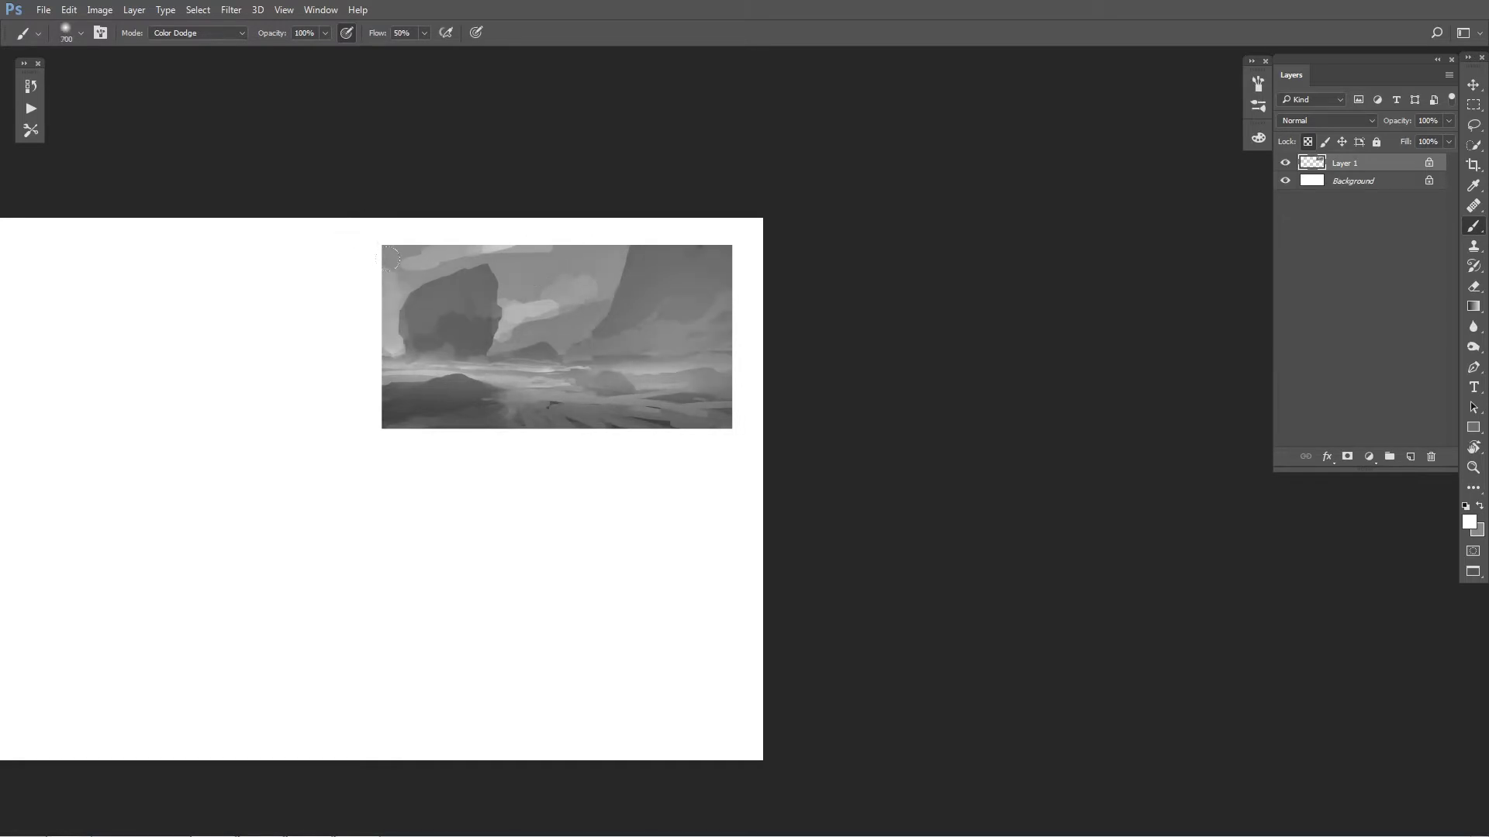
pyautogui.press(']')
pyautogui.press(']')
pyautogui.press(']')
pyautogui.press(']')
pyautogui.press(']')
pyautogui.press(']')
pyautogui.moveTo(516, 312); pyautogui.dragTo(562, 268)
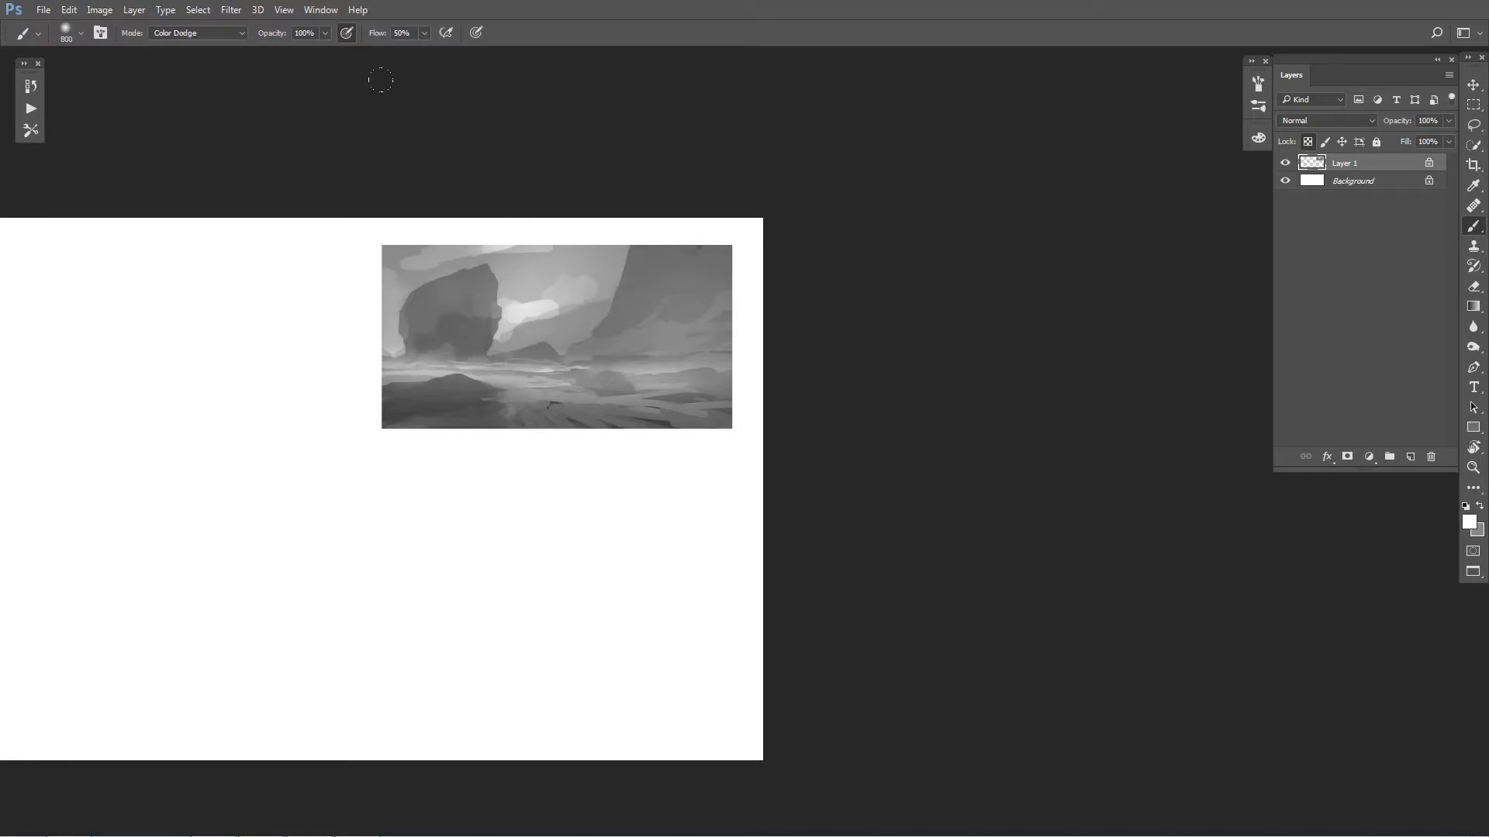
# Step: Flip the canvas horizontally and check the brightened composition at a reduced size
pyautogui.hotkey('ctrl', '-')
pyautogui.hotkey('ctrl', '-')
pyautogui.press('F2')
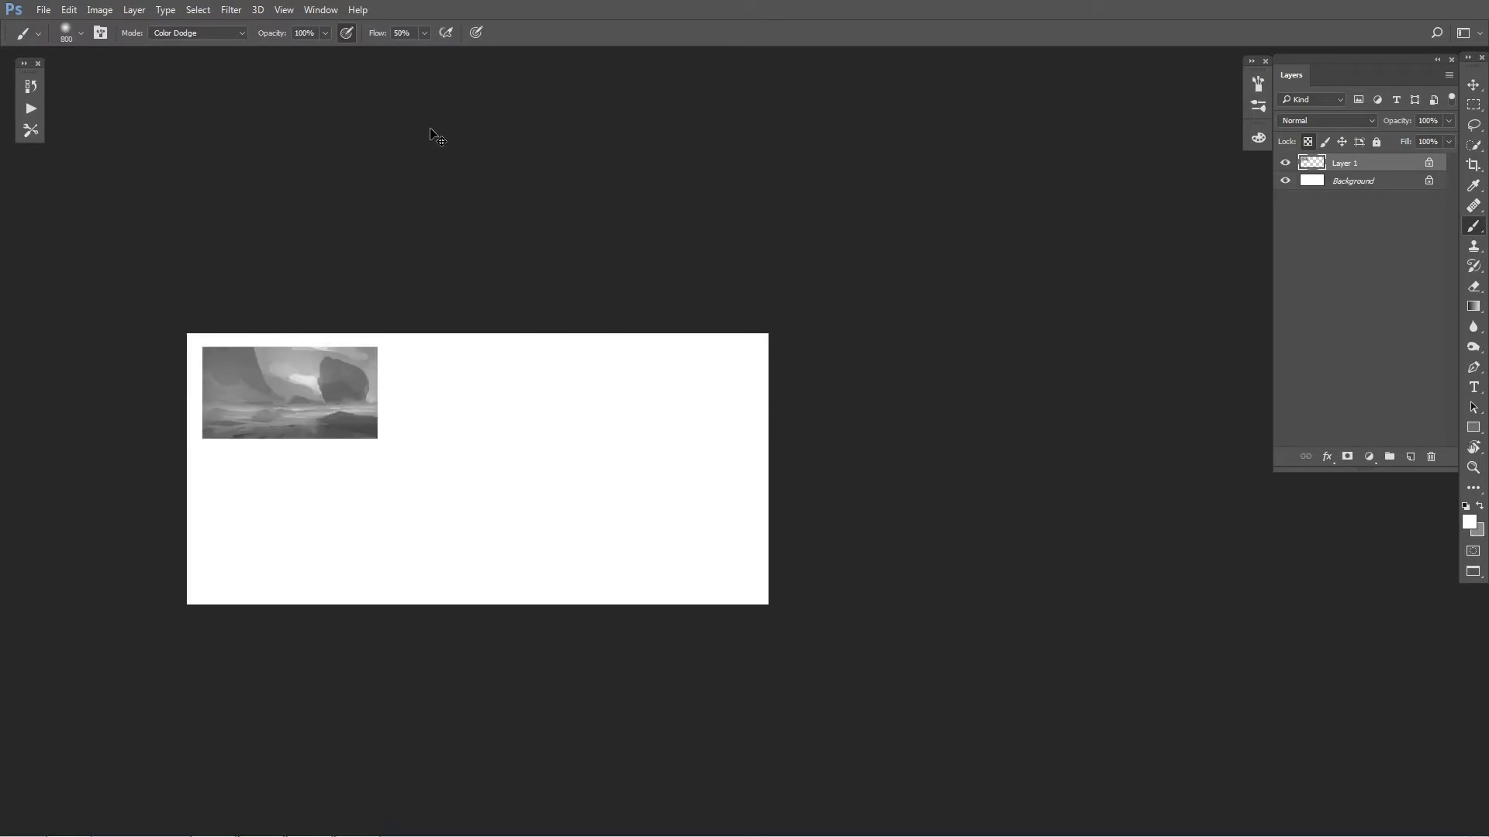
# Step: Flip the canvas back horizontally, duplicate Layer 1 and place the copy beside the original thumbnail with a narrow gap
pyautogui.press('F2')
pyautogui.hotkey('ctrl', '+')
pyautogui.hotkey('ctrl', '+')
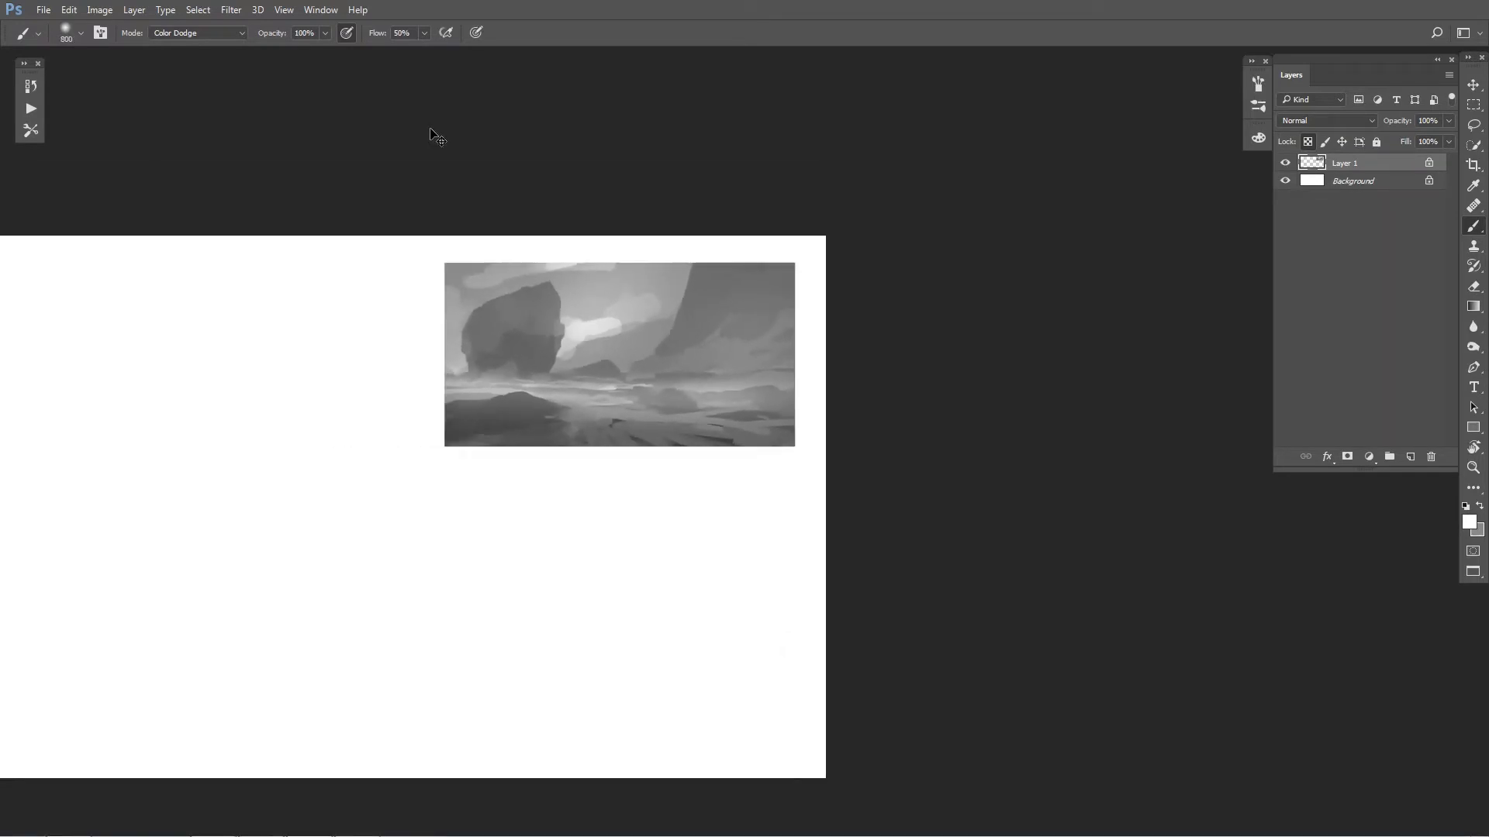
pyautogui.hotkey('ctrl', '-')
pyautogui.hotkey('ctrl', '+')
pyautogui.hotkey('ctrl', 'j')
pyautogui.press('v')
pyautogui.moveTo(649, 381); pyautogui.dragTo(260, 381)
pyautogui.moveTo(291, 566); pyautogui.dragTo(559, 560)
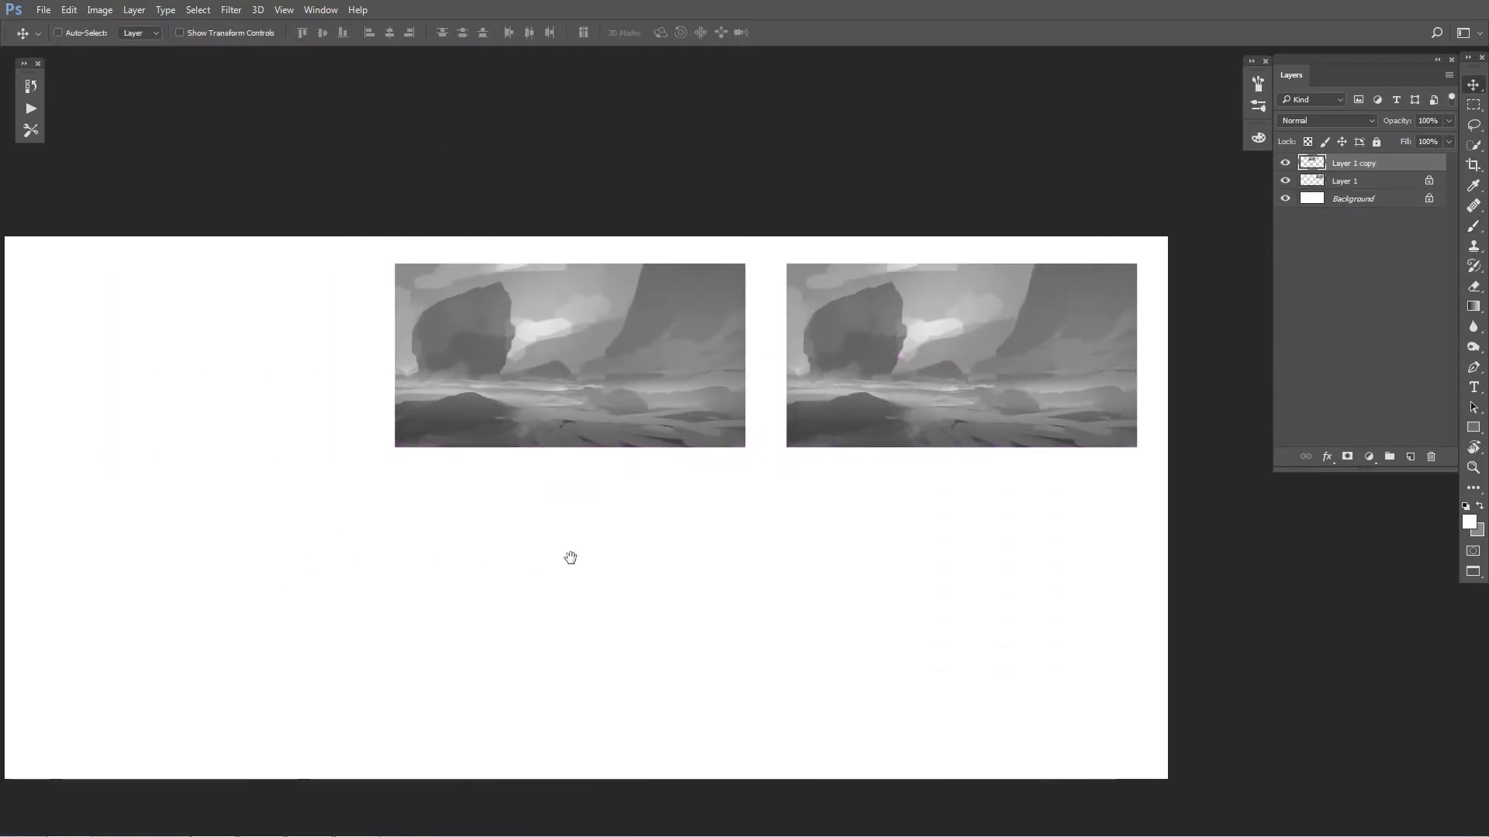
# Step: Set the brush blend mode to Normal and try a stroke across the boulder in the copied thumbnail
pyautogui.press('b')
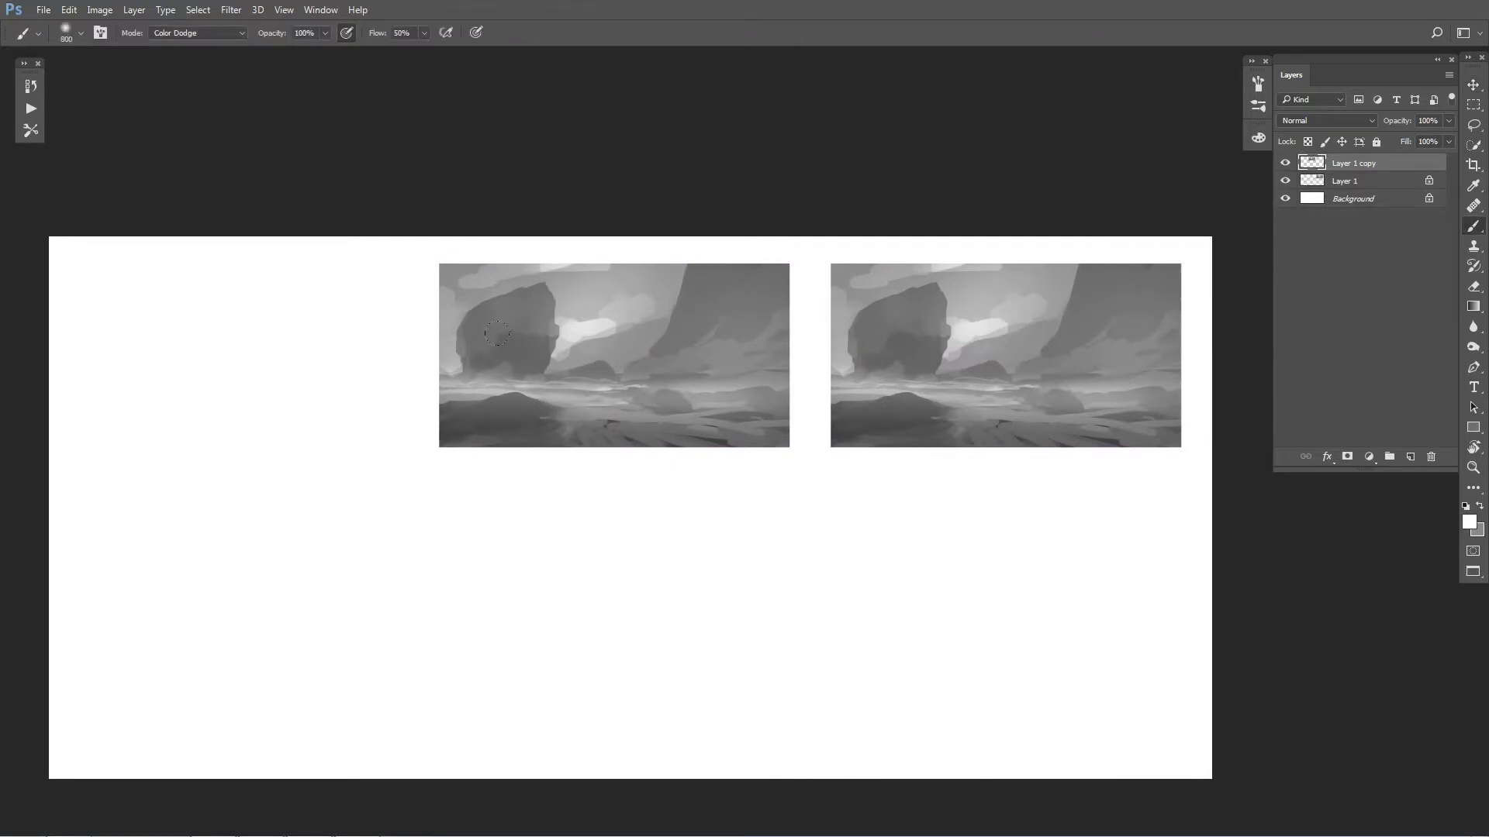
pyautogui.click(199, 36)
pyautogui.click(188, 41)
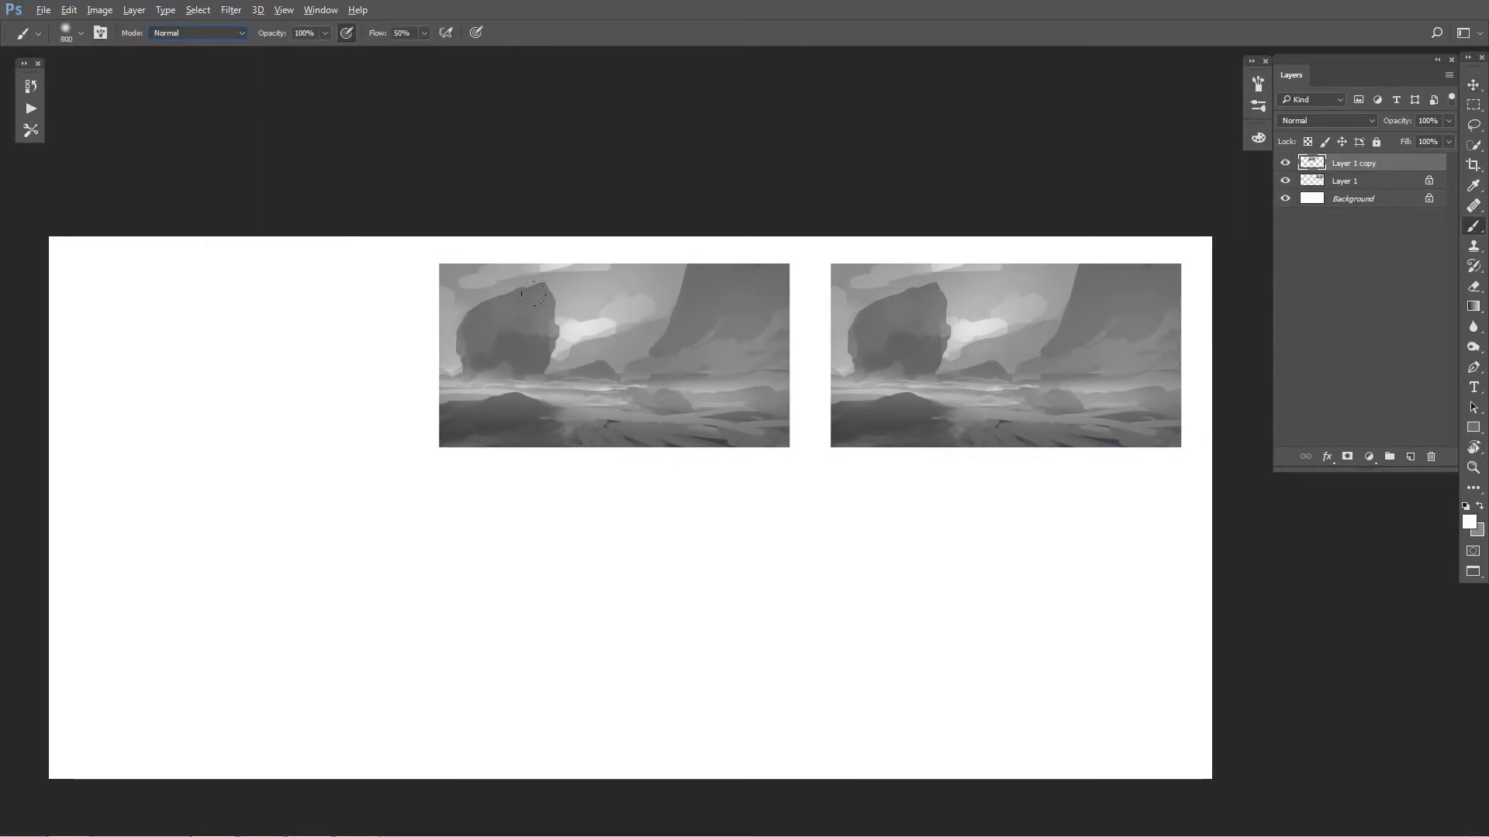
pyautogui.moveTo(549, 334); pyautogui.dragTo(475, 346)
pyautogui.hotkey('ctrl', 'z')
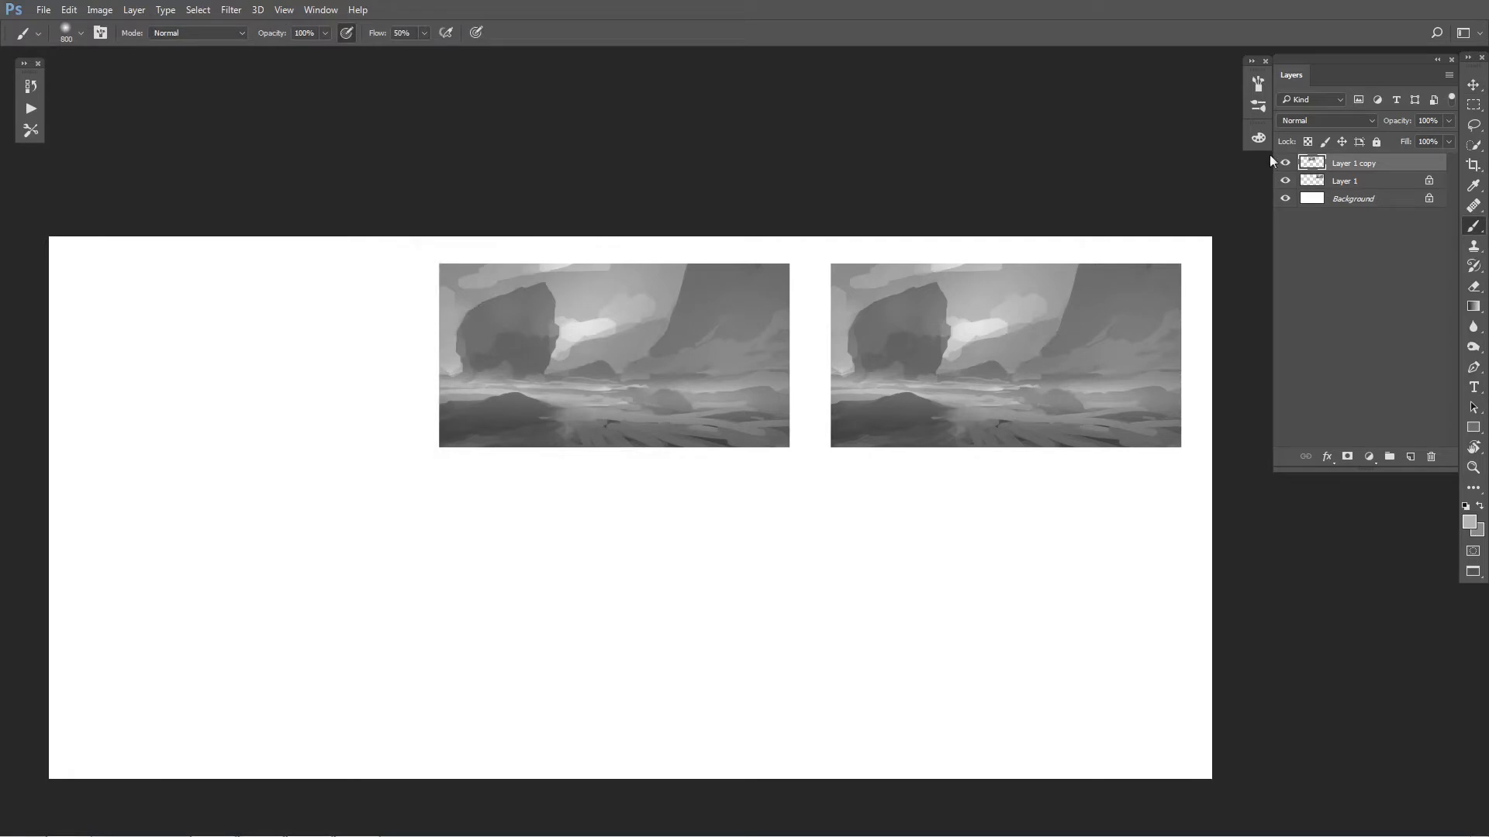
# Step: Lock the copied layer's transparent pixels and cover its landscape with flat grey using an enlarged hard brush
pyautogui.rightClick(512, 264)
pyautogui.click(692, 452)
pyautogui.press(']')
pyautogui.press(']')
pyautogui.press(']')
pyautogui.press(']')
pyautogui.press(']')
pyautogui.press(']')
pyautogui.press(']')
pyautogui.press(']')
pyautogui.press(']')
pyautogui.press(']')
pyautogui.press(']')
pyautogui.press(']')
pyautogui.press(']')
pyautogui.press(']')
pyautogui.moveTo(529, 303); pyautogui.dragTo(526, 403)
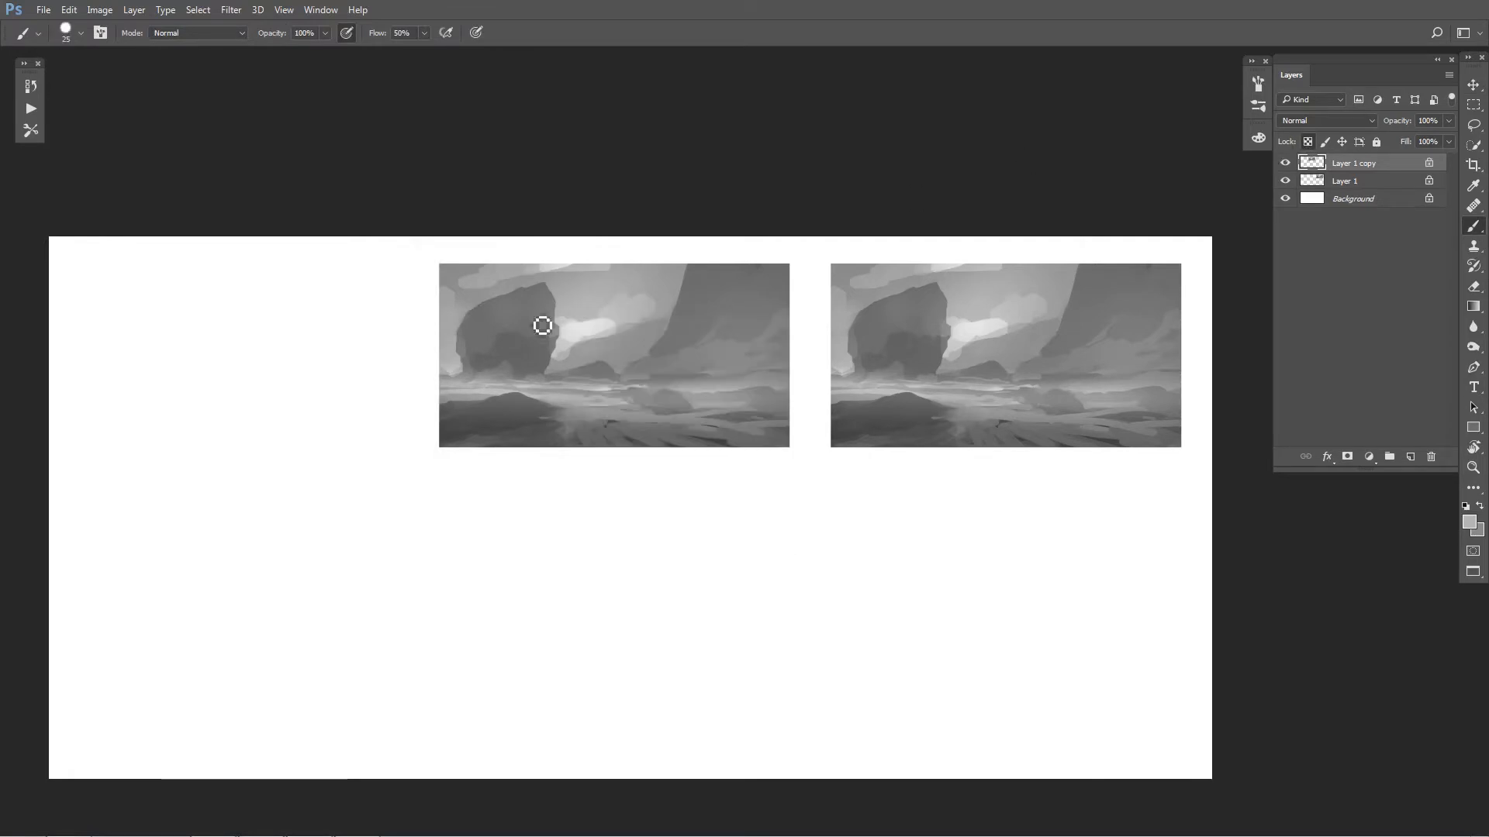
pyautogui.moveTo(496, 282)
pyautogui.mouseDown()
pyautogui.moveTo(489, 307)
pyautogui.moveTo(449, 311)
pyautogui.moveTo(543, 310)
pyautogui.moveTo(644, 348)
pyautogui.moveTo(667, 377)
pyautogui.mouseUp()
# Step: Choose the hexagonal brush and paint dark, slightly slanted columns down the right side of the new thumbnail
pyautogui.rightClick(666, 377)
pyautogui.click(830, 528)
pyautogui.moveTo(565, 290)
pyautogui.mouseDown()
pyautogui.moveTo(568, 339)
pyautogui.moveTo(717, 311)
pyautogui.mouseUp()
pyautogui.keyDown('alt'); pyautogui.click(730, 283); pyautogui.keyUp('alt')
pyautogui.moveTo(728, 252)
pyautogui.mouseDown()
pyautogui.moveTo(708, 378)
pyautogui.moveTo(511, 358)
pyautogui.mouseUp()
pyautogui.moveTo(671, 254)
pyautogui.mouseDown()
pyautogui.moveTo(715, 559)
pyautogui.moveTo(725, 465)
pyautogui.mouseUp()
pyautogui.moveTo(736, 259)
pyautogui.mouseDown()
pyautogui.moveTo(774, 465)
pyautogui.moveTo(812, 527)
pyautogui.mouseUp()
# Step: Paint dark vertical columns down the left side of the new thumbnail, adjusting the brush size to 175
pyautogui.press(']')
pyautogui.press(']')
pyautogui.press(']')
pyautogui.moveTo(541, 256)
pyautogui.mouseDown()
pyautogui.moveTo(534, 465)
pyautogui.moveTo(509, 467)
pyautogui.mouseUp()
pyautogui.moveTo(491, 260)
pyautogui.mouseDown()
pyautogui.moveTo(472, 467)
pyautogui.moveTo(445, 453)
pyautogui.mouseUp()
pyautogui.press('[')
pyautogui.press('[')
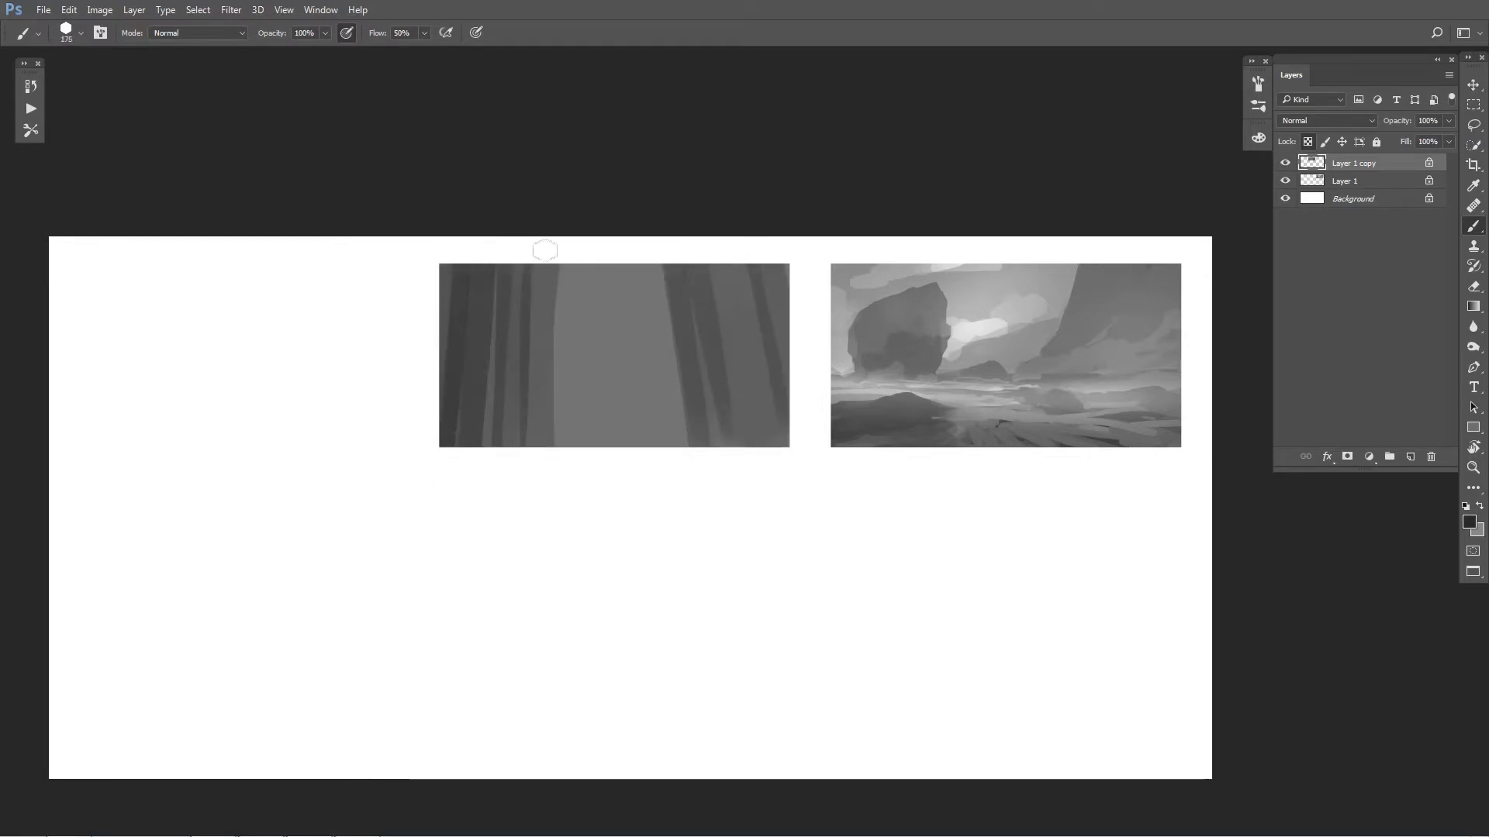
pyautogui.moveTo(545, 252); pyautogui.dragTo(530, 453)
# Step: Lighten the inner columns on both sides with strokes of grey sampled from the open centre
pyautogui.keyDown('alt'); pyautogui.click(602, 333); pyautogui.keyUp('alt')
pyautogui.moveTo(558, 283)
pyautogui.mouseDown()
pyautogui.moveTo(546, 444)
pyautogui.moveTo(529, 454)
pyautogui.mouseUp()
pyautogui.moveTo(518, 266); pyautogui.dragTo(505, 475)
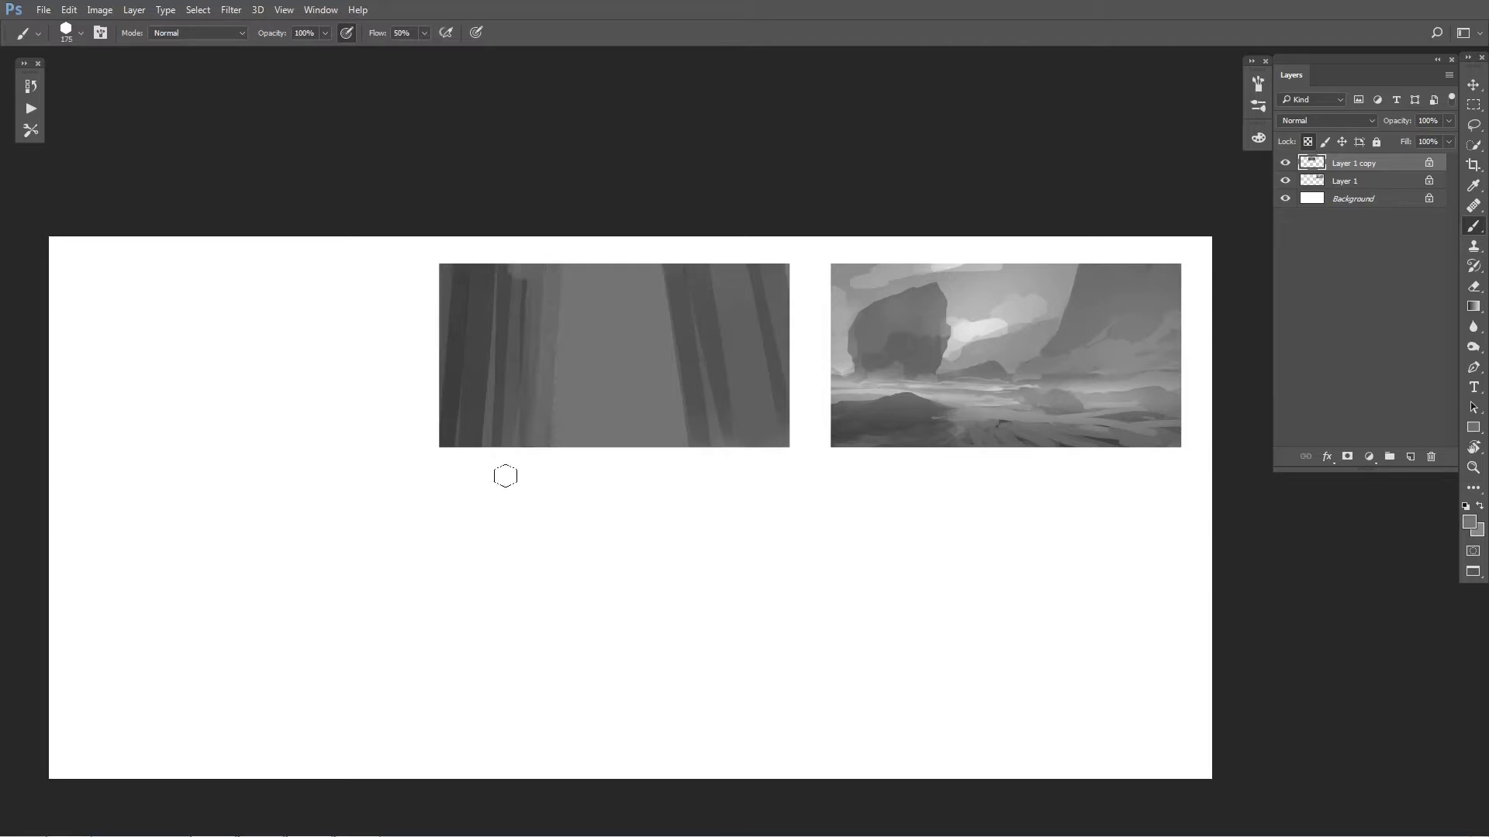
pyautogui.keyDown('alt'); pyautogui.click(649, 316); pyautogui.keyUp('alt')
pyautogui.moveTo(669, 262)
pyautogui.mouseDown()
pyautogui.moveTo(683, 465)
pyautogui.moveTo(691, 456)
pyautogui.moveTo(480, 428)
pyautogui.moveTo(541, 450)
pyautogui.moveTo(805, 445)
pyautogui.mouseUp()
# Step: Paint a dark band along the ground and block in a rounded mass left of centre with an enlarged brush
pyautogui.keyDown('alt'); pyautogui.click(708, 309); pyautogui.keyUp('alt')
pyautogui.moveTo(690, 421); pyautogui.dragTo(408, 422)
pyautogui.press(']')
pyautogui.press(']')
pyautogui.press(']')
pyautogui.press(']')
pyautogui.press(']')
pyautogui.press(']')
pyautogui.press(']')
pyautogui.moveTo(544, 366); pyautogui.dragTo(560, 436)
pyautogui.moveTo(576, 368)
pyautogui.mouseDown()
pyautogui.moveTo(588, 412)
pyautogui.moveTo(556, 359)
pyautogui.moveTo(542, 398)
pyautogui.moveTo(613, 382)
pyautogui.moveTo(601, 349)
pyautogui.moveTo(584, 362)
pyautogui.moveTo(688, 364)
pyautogui.moveTo(577, 355)
pyautogui.moveTo(615, 357)
pyautogui.moveTo(626, 335)
pyautogui.moveTo(621, 354)
pyautogui.moveTo(623, 330)
pyautogui.moveTo(632, 346)
pyautogui.moveTo(629, 307)
pyautogui.moveTo(637, 342)
pyautogui.moveTo(621, 328)
pyautogui.moveTo(632, 316)
pyautogui.moveTo(611, 338)
pyautogui.mouseUp()
pyautogui.keyDown('alt'); pyautogui.click(587, 398); pyautogui.keyUp('alt')
pyautogui.keyDown('alt'); pyautogui.click(549, 383); pyautogui.keyUp('alt')
# Step: Shape a small upright figure at the centre and horizontal steps below it with sampled greys and a size 70 brush
pyautogui.press('[')
pyautogui.press('[')
pyautogui.press('[')
pyautogui.press('[')
pyautogui.press('[')
pyautogui.press('[')
pyautogui.press('[')
pyautogui.press('[')
pyautogui.press('[')
pyautogui.press(']')
pyautogui.press(']')
pyautogui.press(']')
pyautogui.keyDown('alt'); pyautogui.click(633, 309); pyautogui.keyUp('alt')
pyautogui.keyDown('alt'); pyautogui.click(631, 330); pyautogui.keyUp('alt')
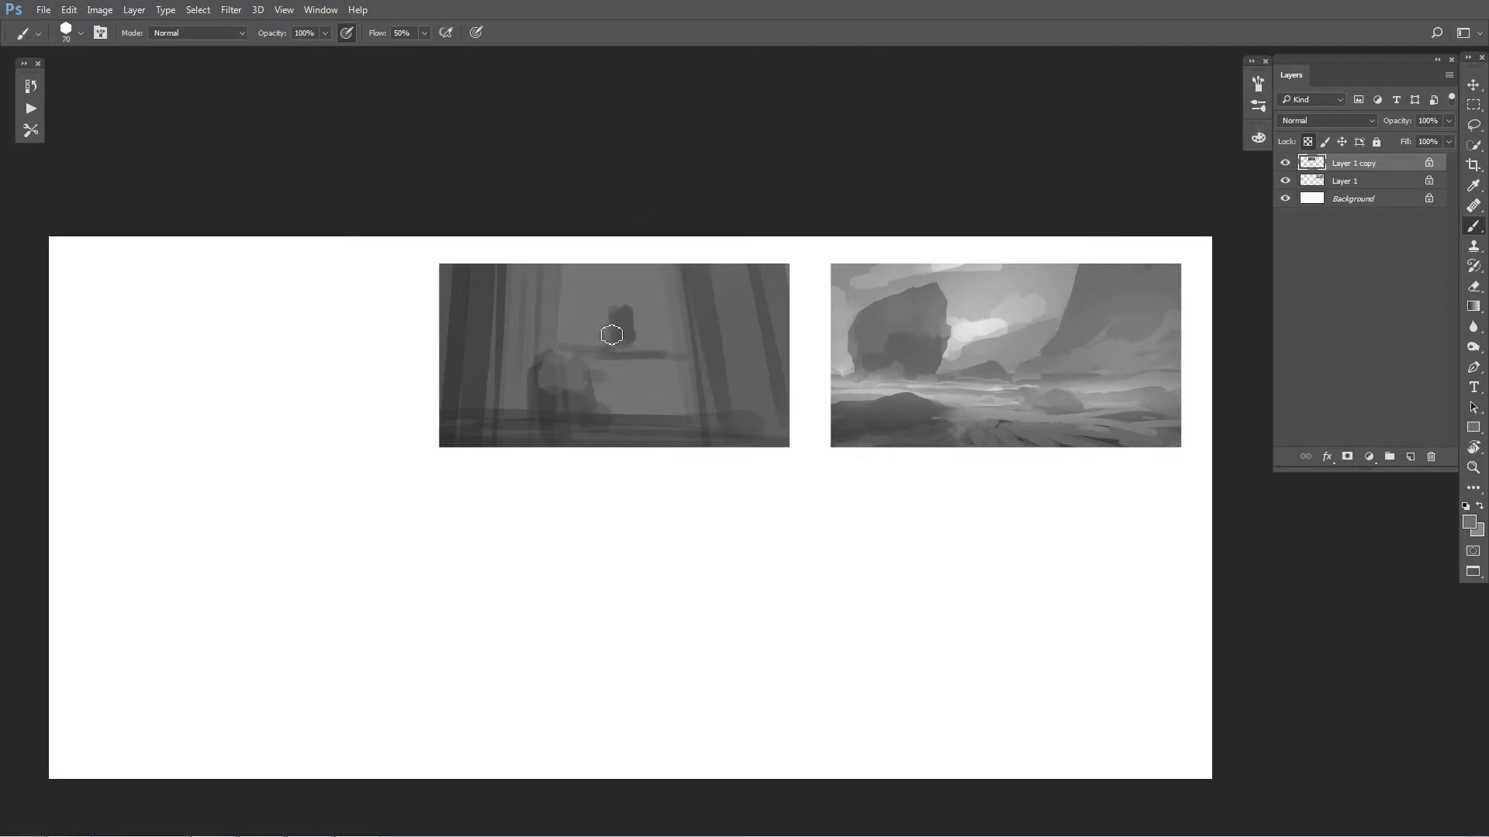
pyautogui.keyDown('alt'); pyautogui.click(630, 324); pyautogui.keyUp('alt')
pyautogui.moveTo(618, 332)
pyautogui.mouseDown()
pyautogui.moveTo(642, 304)
pyautogui.moveTo(637, 353)
pyautogui.mouseUp()
pyautogui.moveTo(609, 304)
pyautogui.mouseDown()
pyautogui.moveTo(616, 348)
pyautogui.moveTo(632, 333)
pyautogui.moveTo(634, 353)
pyautogui.moveTo(619, 352)
pyautogui.moveTo(621, 326)
pyautogui.moveTo(619, 363)
pyautogui.moveTo(577, 371)
pyautogui.moveTo(661, 380)
pyautogui.moveTo(578, 388)
pyautogui.moveTo(685, 410)
pyautogui.moveTo(539, 415)
pyautogui.mouseUp()
pyautogui.keyDown('alt'); pyautogui.click(618, 335); pyautogui.keyUp('alt')
# Step: Paint two dark standing figures on either side of the steps, setting the brush size to 60
pyautogui.press('[')
pyautogui.press('[')
pyautogui.press(']')
pyautogui.press(']')
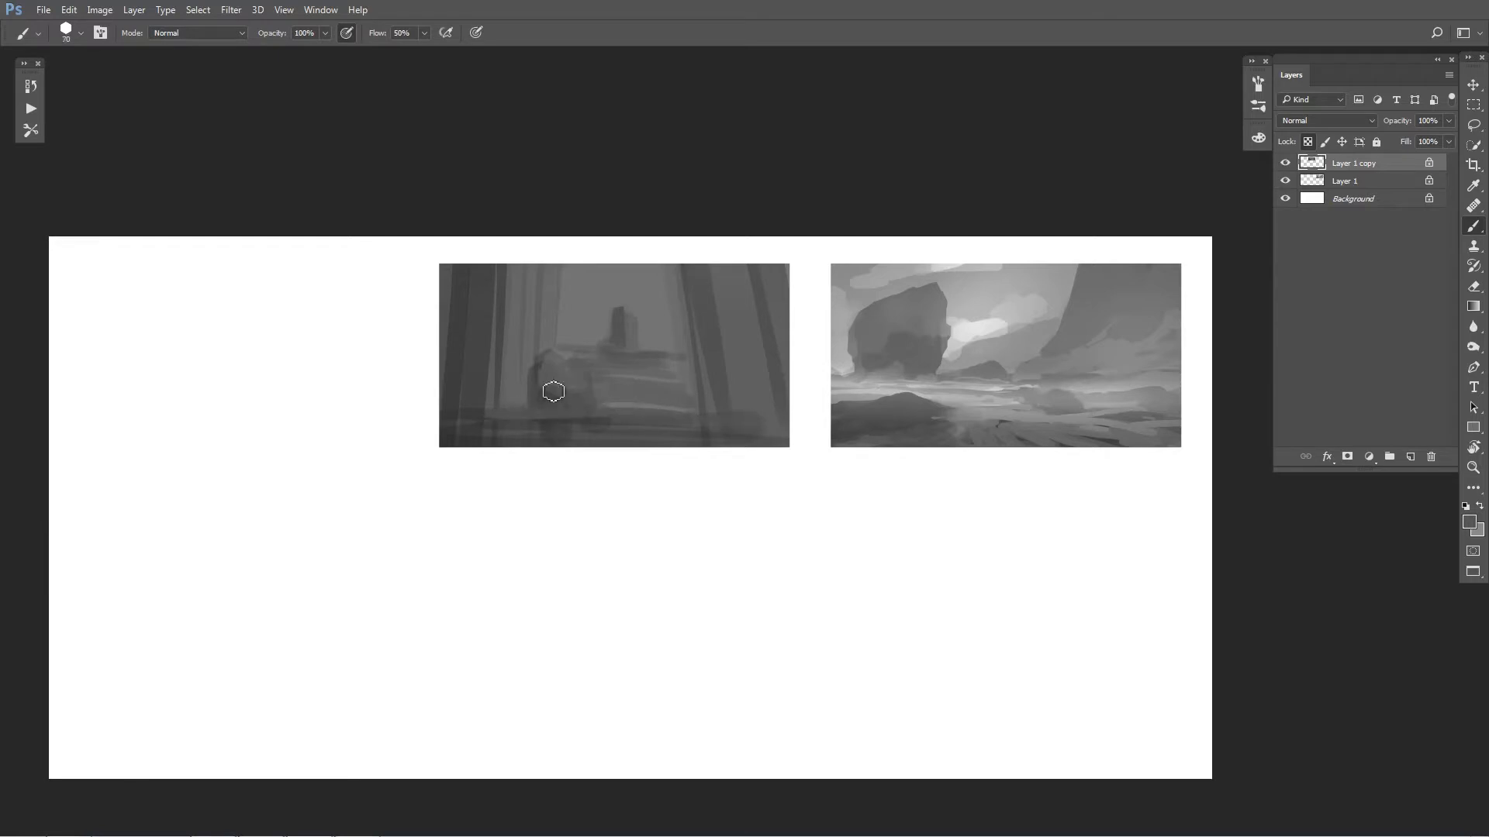
pyautogui.moveTo(541, 359); pyautogui.dragTo(548, 391)
pyautogui.keyDown('alt'); pyautogui.click(595, 207); pyautogui.keyUp('alt')
pyautogui.press(']')
pyautogui.press(']')
pyautogui.press('[')
pyautogui.moveTo(560, 354)
pyautogui.mouseDown()
pyautogui.moveTo(561, 392)
pyautogui.moveTo(554, 339)
pyautogui.moveTo(565, 412)
pyautogui.mouseUp()
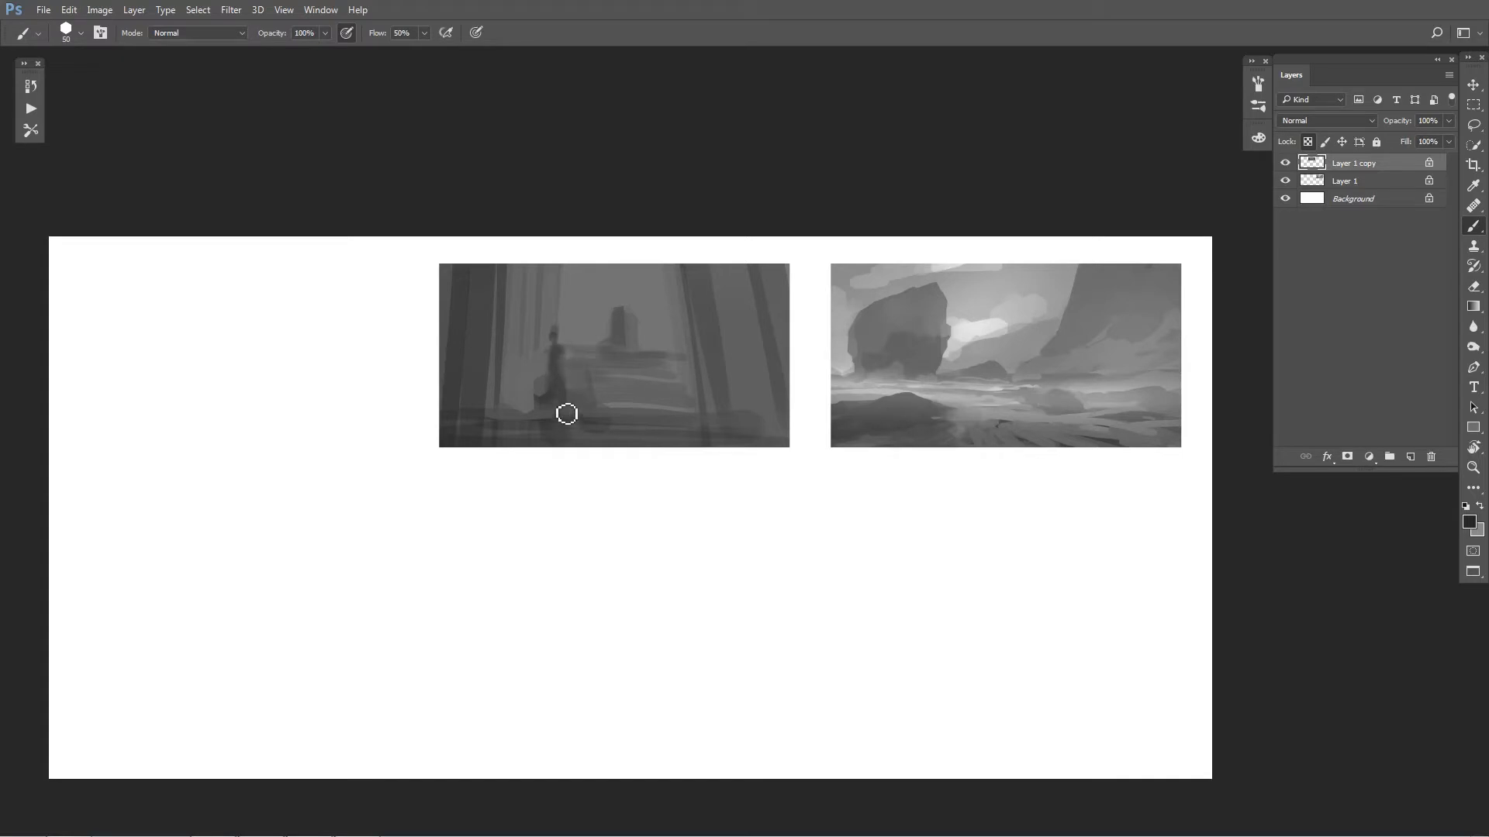
pyautogui.moveTo(667, 403)
pyautogui.mouseDown()
pyautogui.moveTo(667, 354)
pyautogui.moveTo(612, 310)
pyautogui.moveTo(645, 336)
pyautogui.moveTo(619, 316)
pyautogui.moveTo(615, 369)
pyautogui.moveTo(588, 366)
pyautogui.moveTo(582, 400)
pyautogui.mouseUp()
pyautogui.keyDown('alt'); pyautogui.click(620, 344); pyautogui.keyUp('alt')
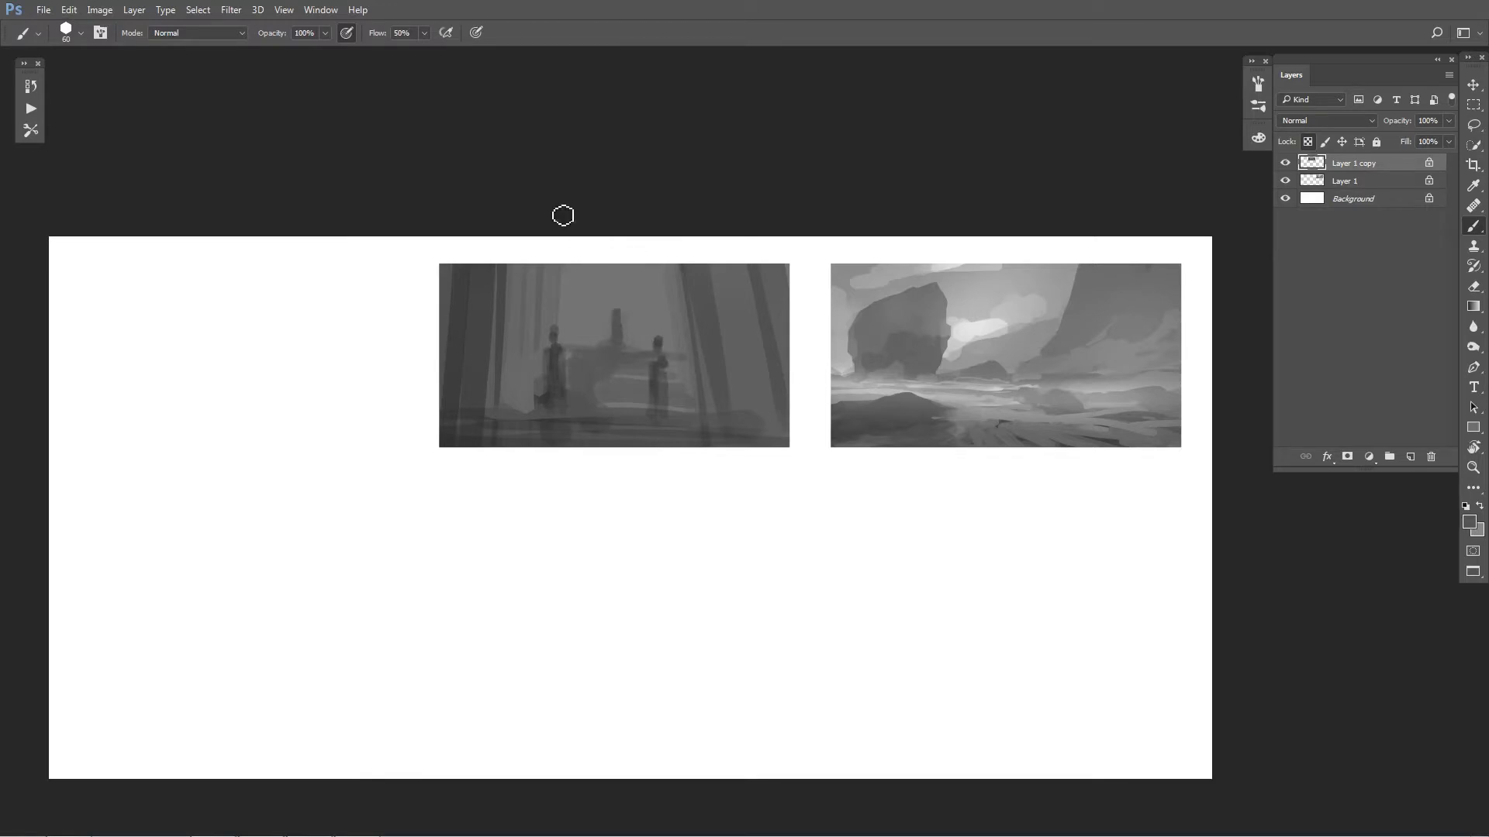
# Step: Paint a lighter grey floor band across the base of the thumbnail on Layer 1 copy with a size 200 brush
pyautogui.hotkey('alt', '[')
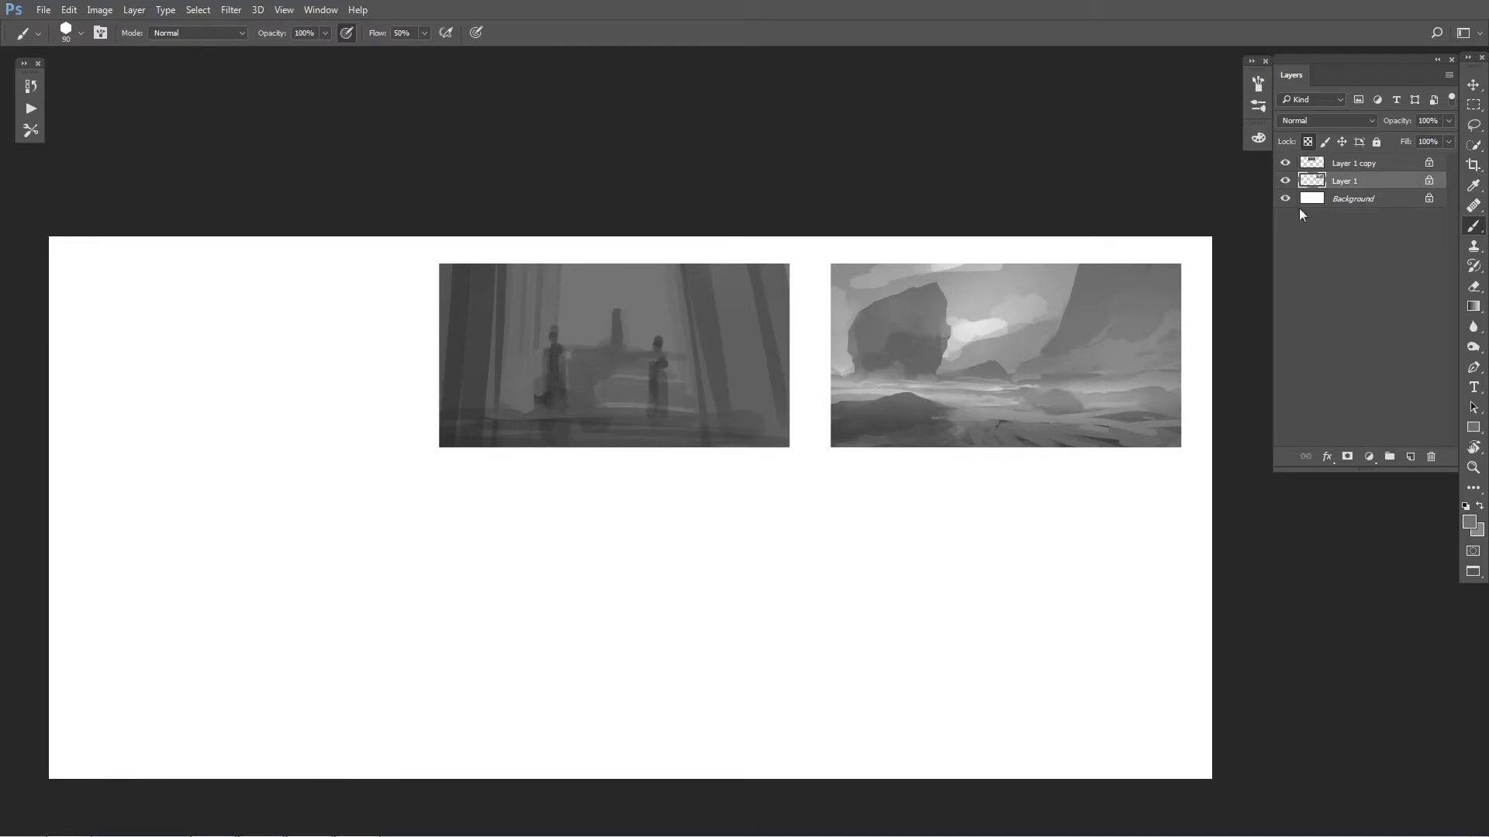
pyautogui.hotkey('alt', ']')
pyautogui.press(']')
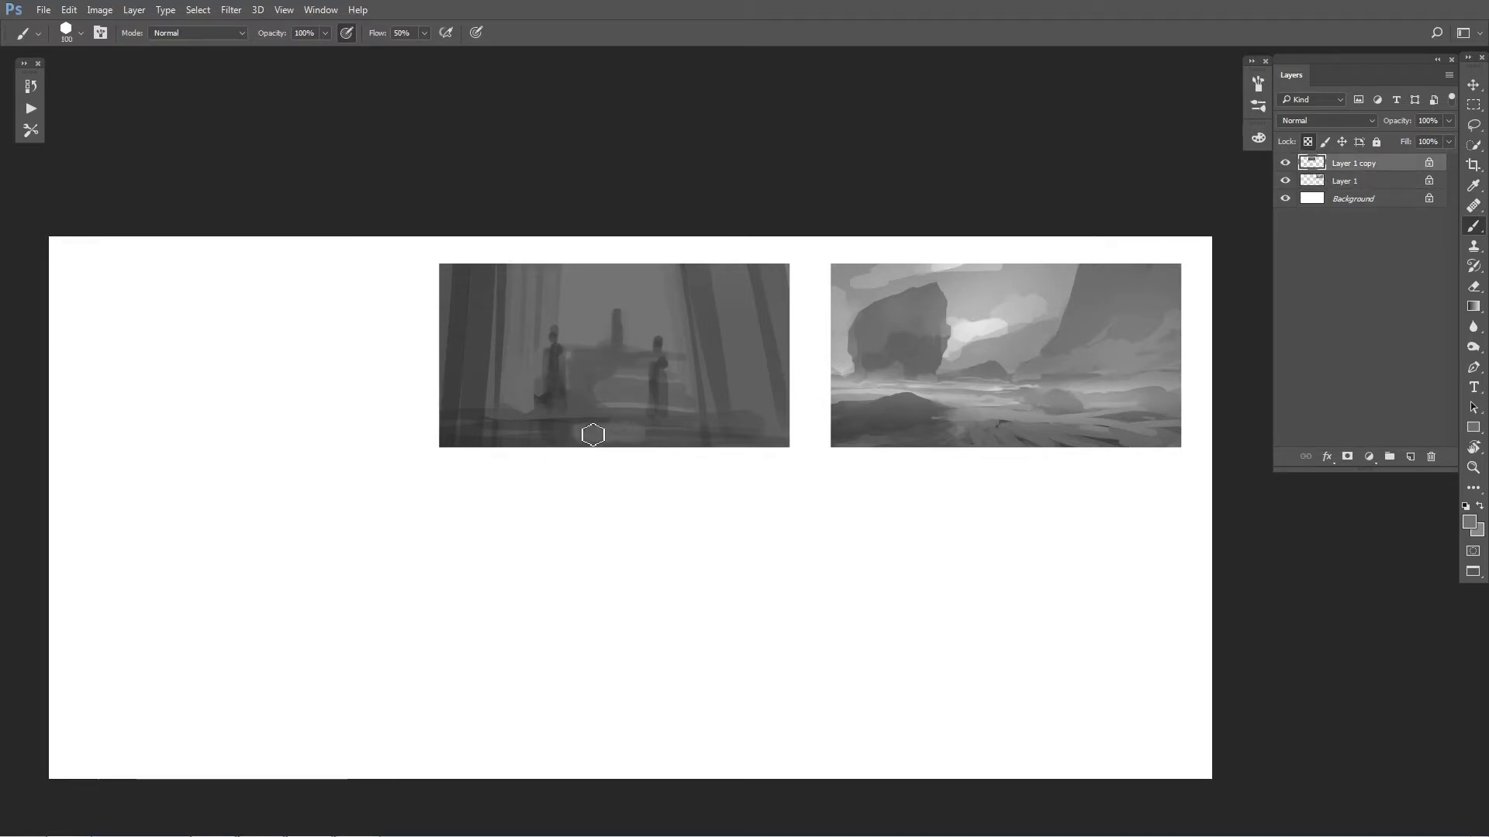
pyautogui.press(']')
pyautogui.press(']')
pyautogui.press(']')
pyautogui.press(']')
pyautogui.moveTo(447, 435); pyautogui.dragTo(786, 435)
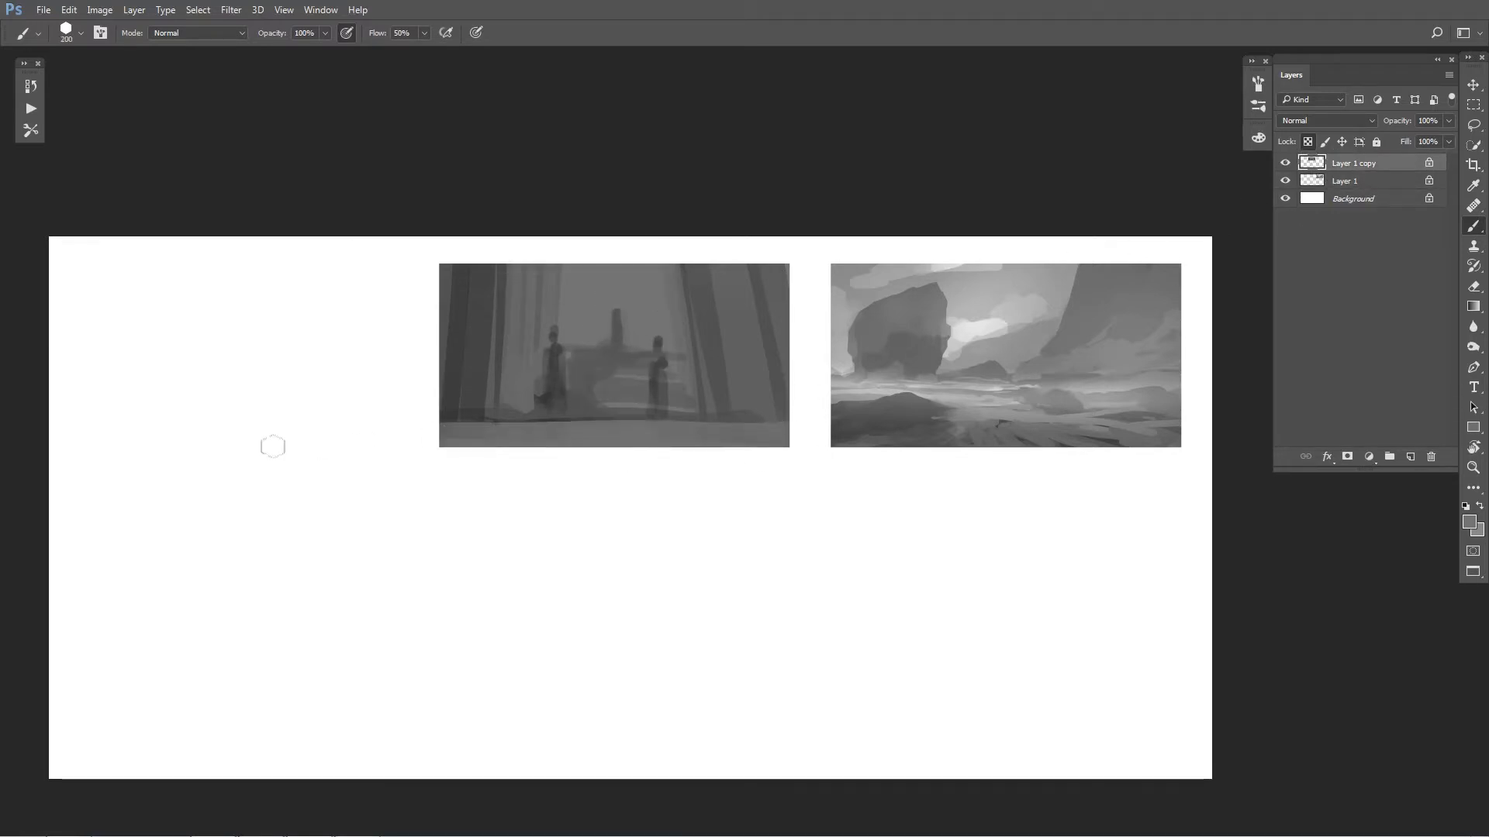
# Step: Extend the two standing figures downward with dark vertical reflections on the floor
pyautogui.press(']')
pyautogui.moveTo(551, 389); pyautogui.dragTo(552, 444)
pyautogui.press(']')
pyautogui.press(']')
pyautogui.press(']')
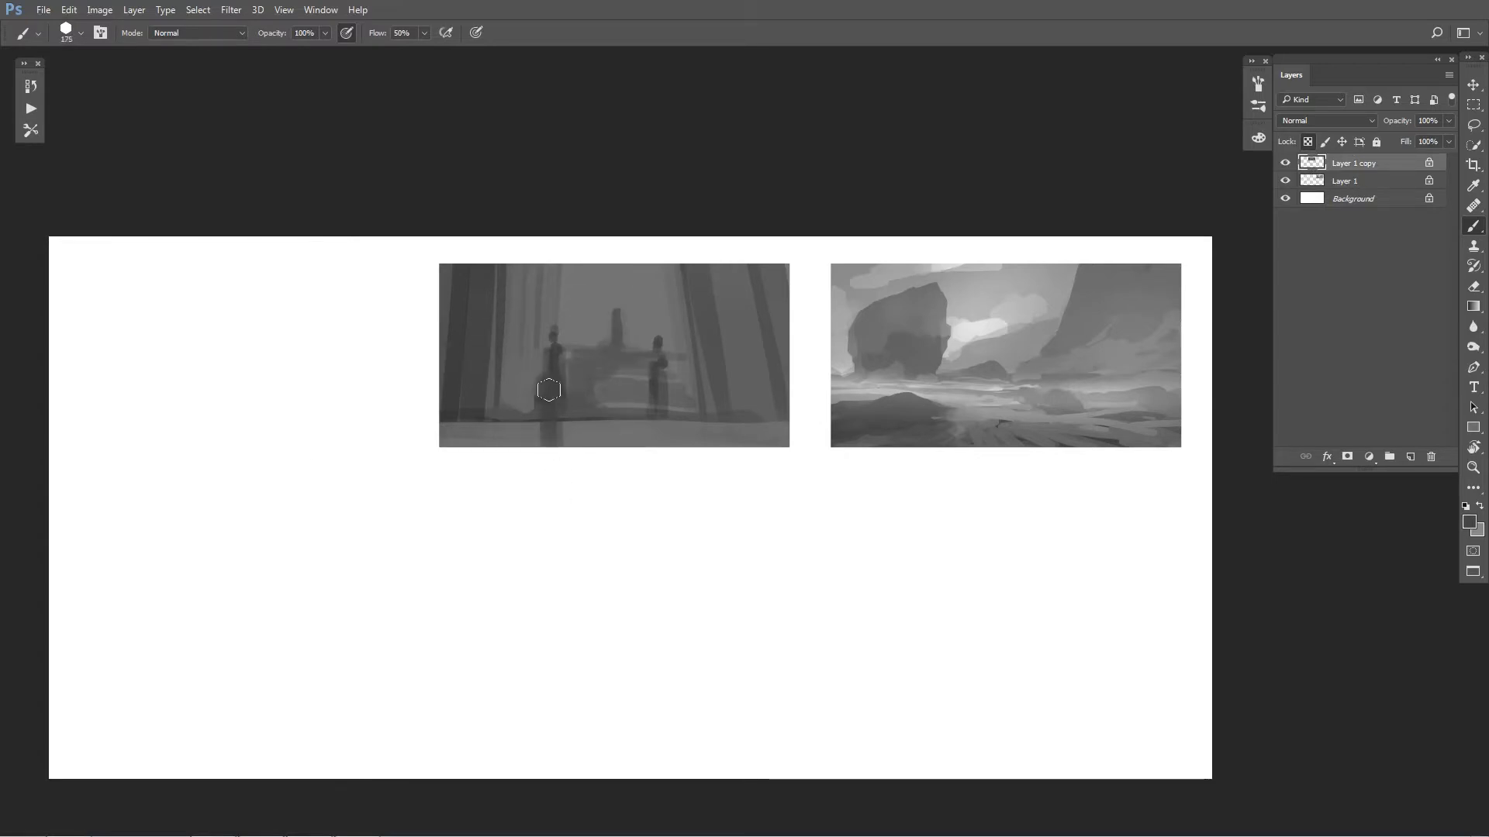
pyautogui.moveTo(656, 384); pyautogui.dragTo(656, 445)
pyautogui.press('[')
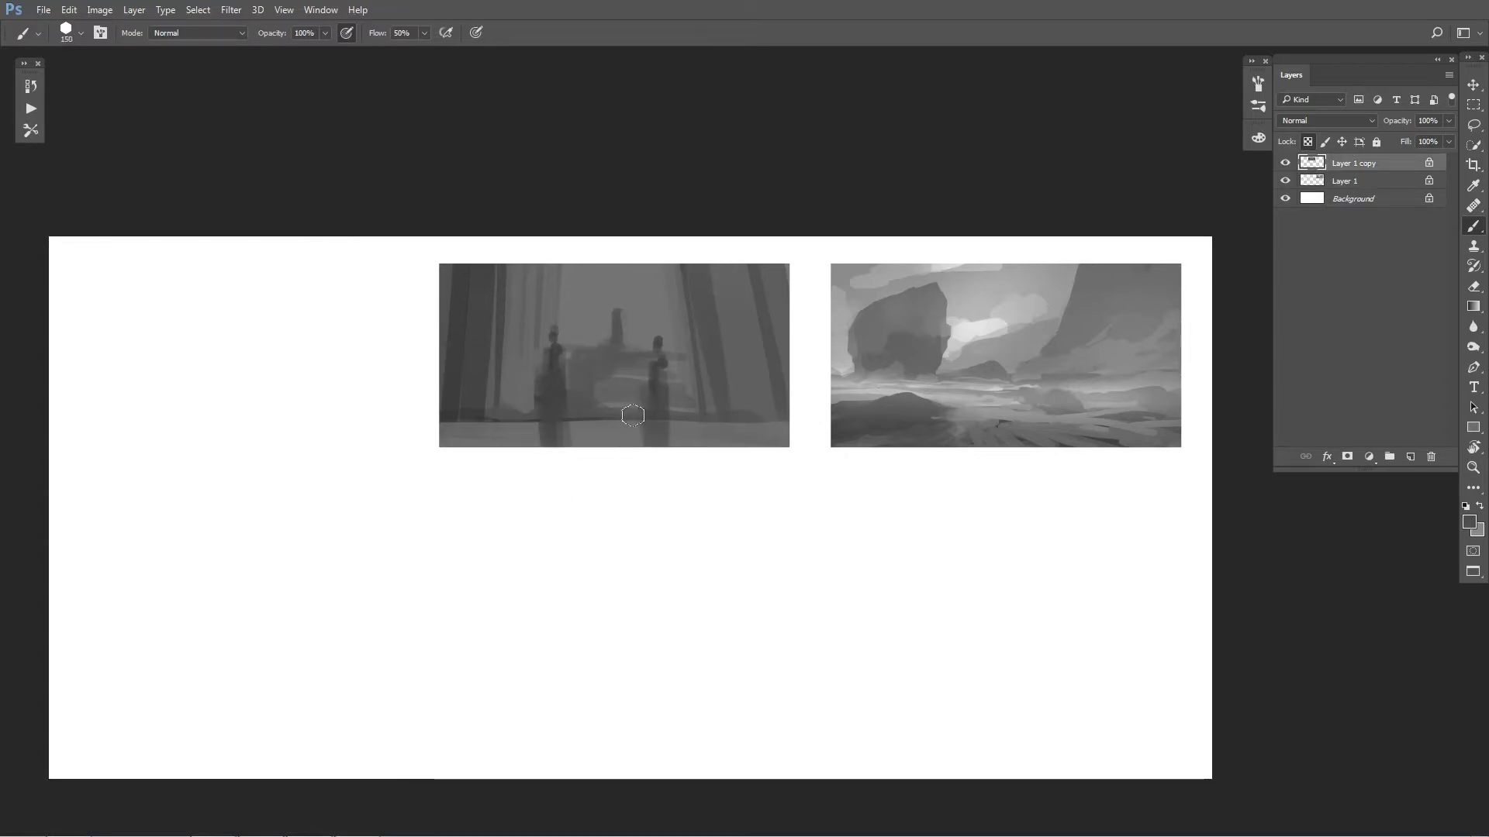
# Step: Soften the area between the figures and darken the floor and low mound beneath the left columns
pyautogui.moveTo(636, 379)
pyautogui.mouseDown()
pyautogui.moveTo(618, 386)
pyautogui.moveTo(631, 407)
pyautogui.mouseUp()
pyautogui.press('[')
pyautogui.press('[')
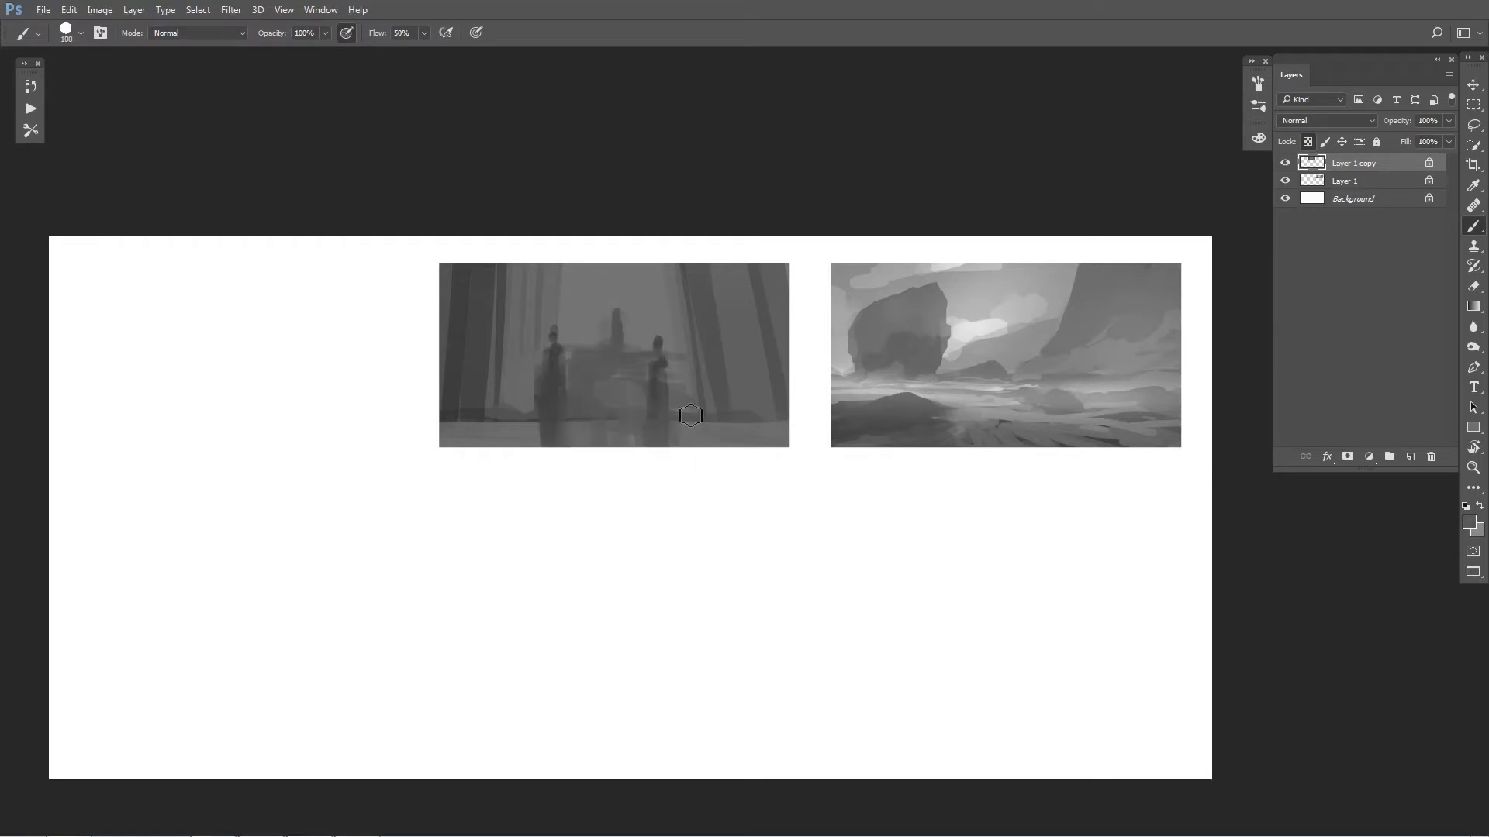
pyautogui.moveTo(548, 423); pyautogui.dragTo(541, 443)
pyautogui.keyDown('alt'); pyautogui.click(470, 403); pyautogui.keyUp('alt')
pyautogui.moveTo(459, 390)
pyautogui.mouseDown()
pyautogui.moveTo(447, 454)
pyautogui.moveTo(481, 442)
pyautogui.mouseUp()
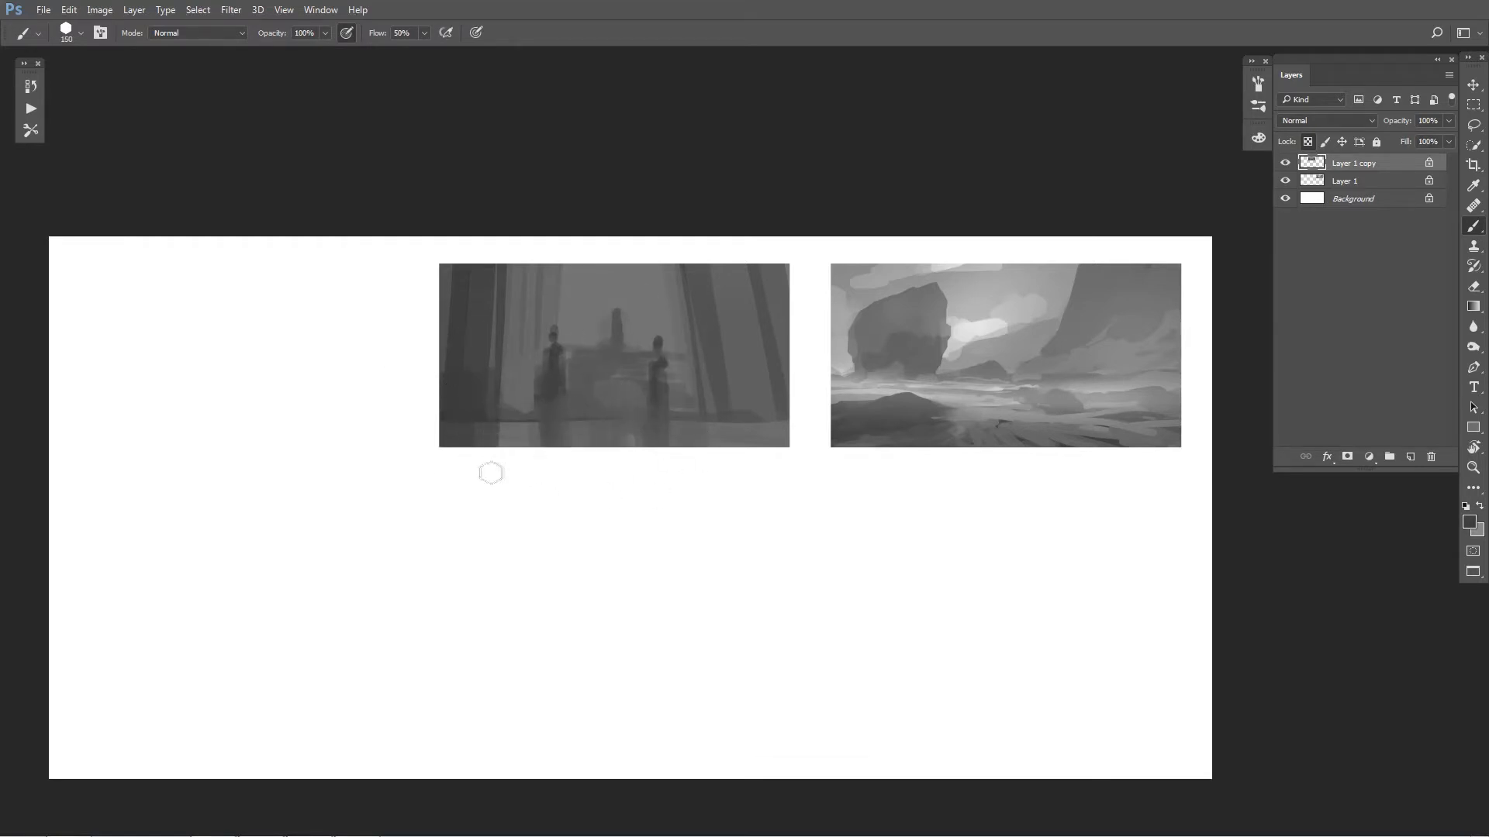
pyautogui.moveTo(517, 383); pyautogui.dragTo(515, 442)
pyautogui.press(']')
pyautogui.press(']')
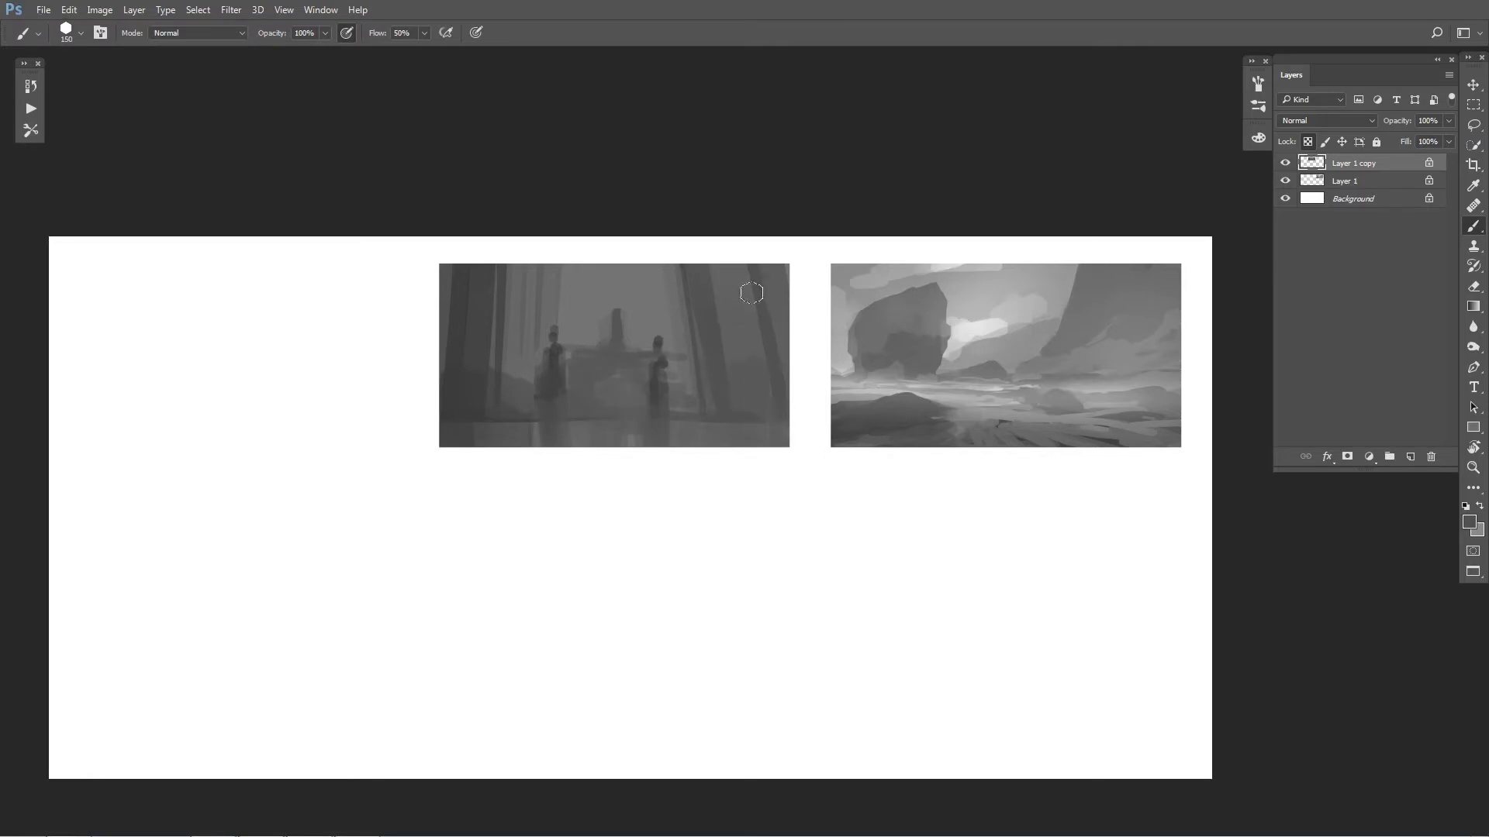
# Step: Flip the canvas horizontally and paint a bright Color Dodge light shaft above the central figure
pyautogui.hotkey('ctrl', 'f')
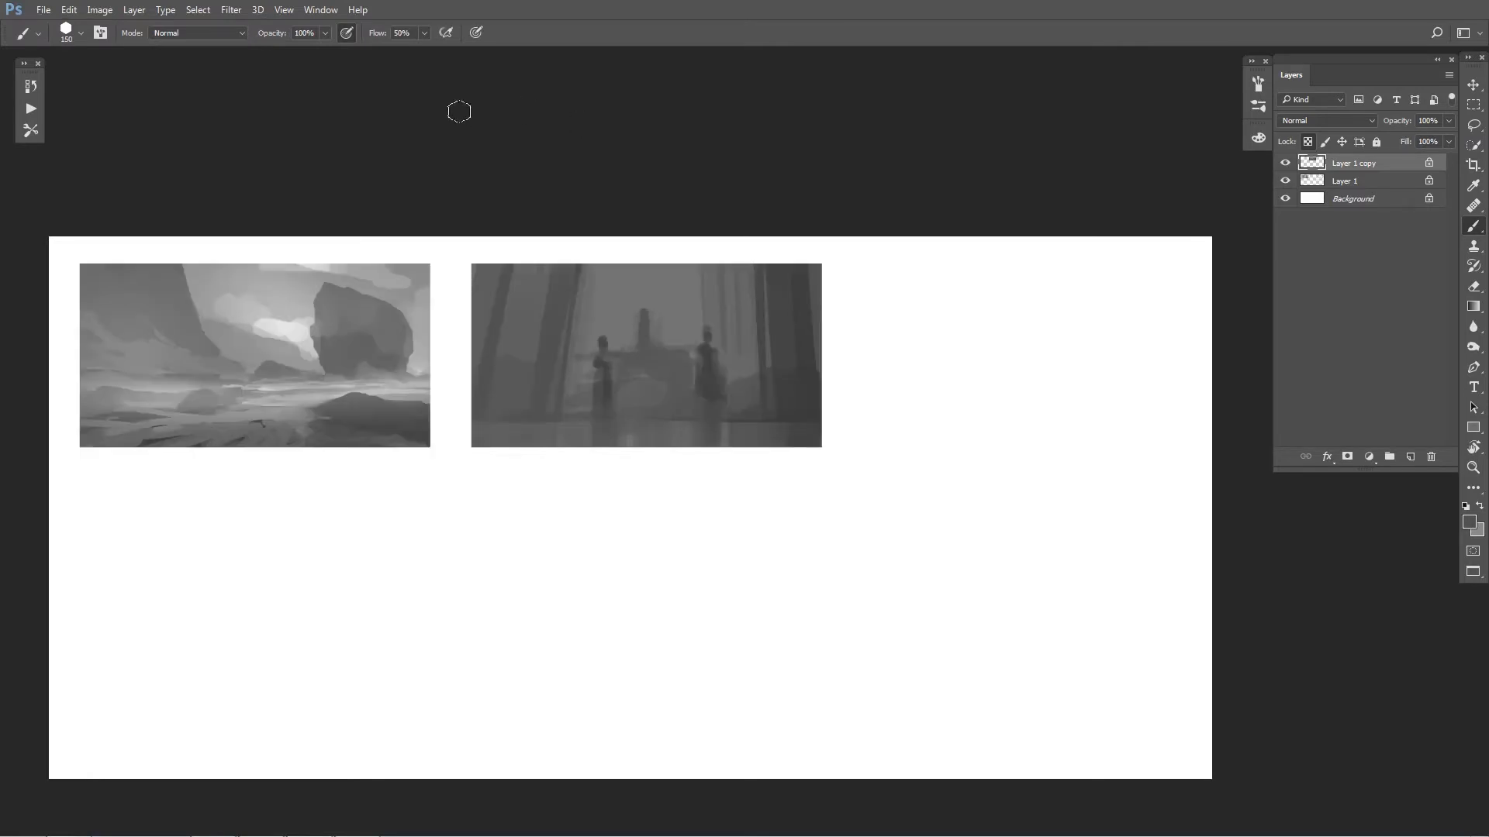
pyautogui.click(205, 36)
pyautogui.click(180, 158)
pyautogui.click(179, 36)
pyautogui.click(180, 171)
pyautogui.moveTo(632, 271)
pyautogui.mouseDown()
pyautogui.moveTo(648, 355)
pyautogui.moveTo(692, 347)
pyautogui.moveTo(638, 286)
pyautogui.mouseUp()
pyautogui.press(']')
pyautogui.press('[')
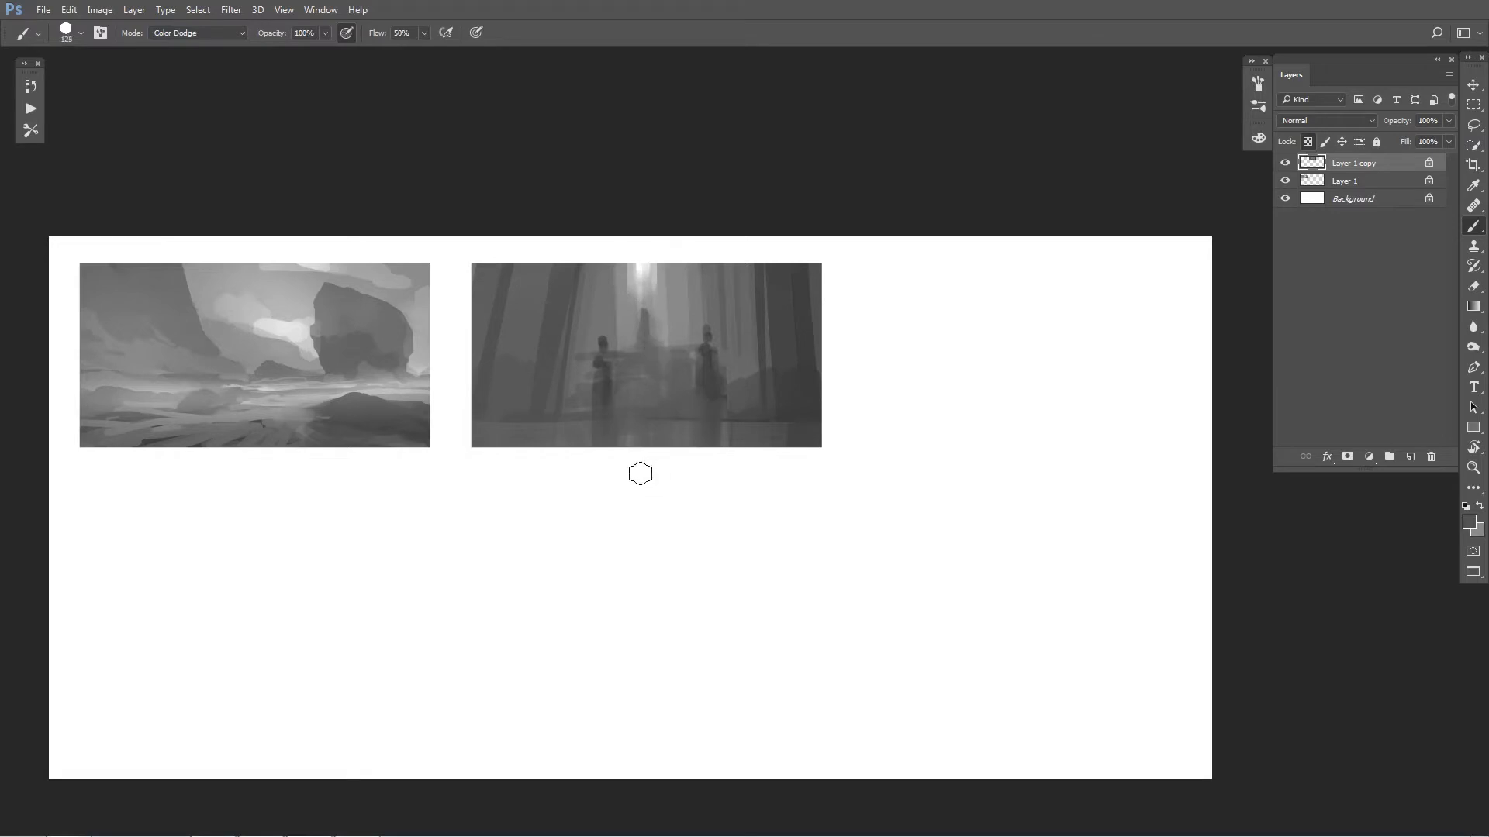
# Step: Brighten the floor between the two foreground figures with Color Dodge strokes from an enlarged brush
pyautogui.press(']')
pyautogui.press(']')
pyautogui.moveTo(532, 447)
pyautogui.mouseDown()
pyautogui.moveTo(801, 435)
pyautogui.moveTo(667, 435)
pyautogui.mouseUp()
# Step: Try vertical Color Dodge strokes beside the figure to the right of the steps and undo them
pyautogui.press(']')
pyautogui.moveTo(665, 334)
pyautogui.mouseDown()
pyautogui.moveTo(674, 425)
pyautogui.moveTo(693, 405)
pyautogui.mouseUp()
pyautogui.moveTo(689, 322); pyautogui.dragTo(690, 354)
pyautogui.hotkey('ctrl', 'alt', 'z')
pyautogui.hotkey('ctrl', 'alt', 'z')
pyautogui.hotkey('ctrl', 'alt', 'z')
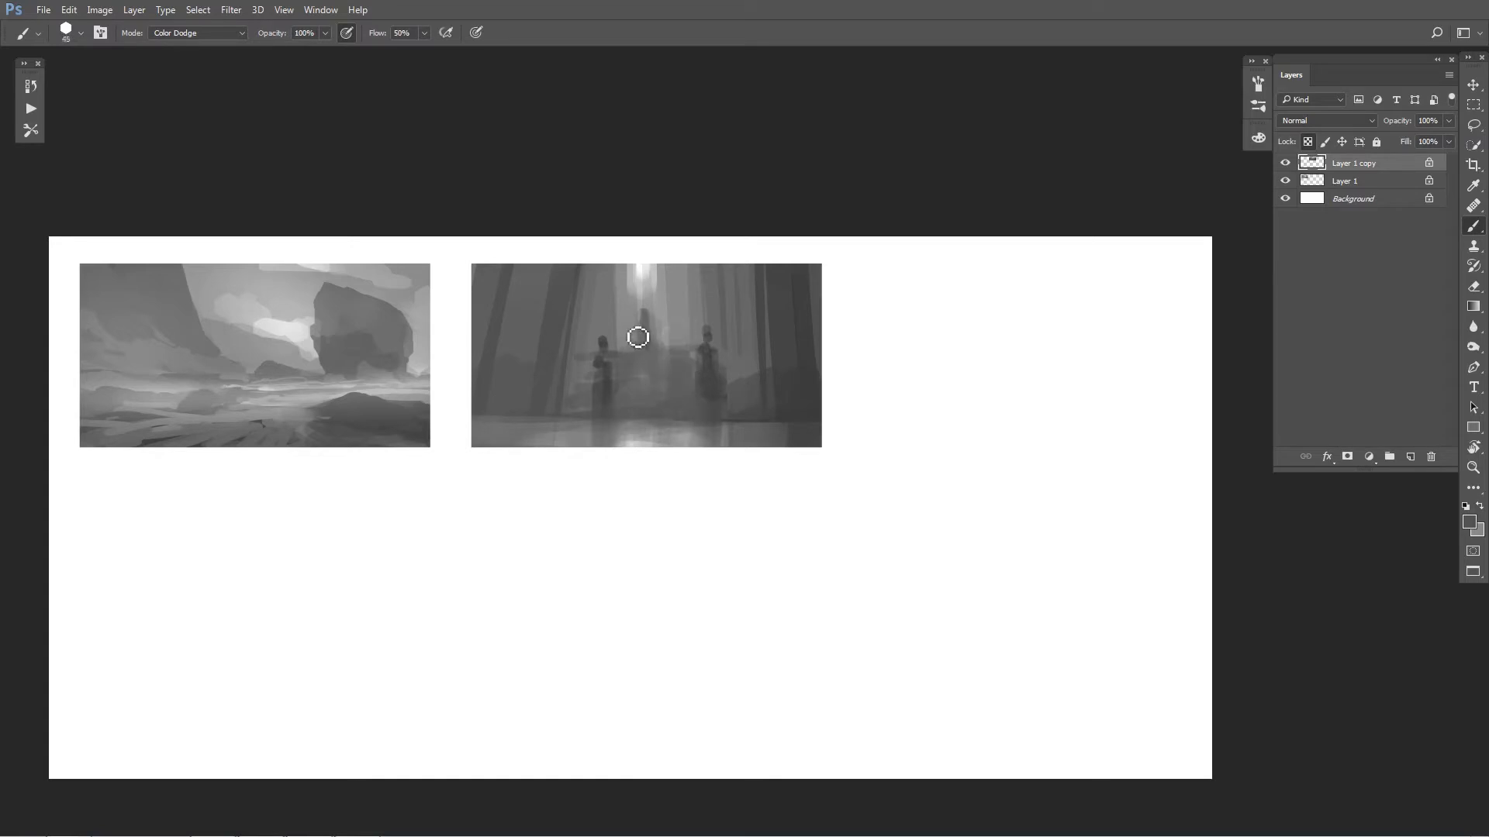
# Step: Highlight the edges of the steps with thin horizontal Color Dodge strokes from a size 20 brush
pyautogui.press('[')
pyautogui.press('[')
pyautogui.press('[')
pyautogui.moveTo(668, 375); pyautogui.dragTo(625, 378)
pyautogui.moveTo(626, 391)
pyautogui.mouseDown()
pyautogui.moveTo(657, 404)
pyautogui.moveTo(672, 383)
pyautogui.mouseUp()
pyautogui.moveTo(597, 415)
pyautogui.mouseDown()
pyautogui.moveTo(552, 416)
pyautogui.moveTo(572, 395)
pyautogui.mouseUp()
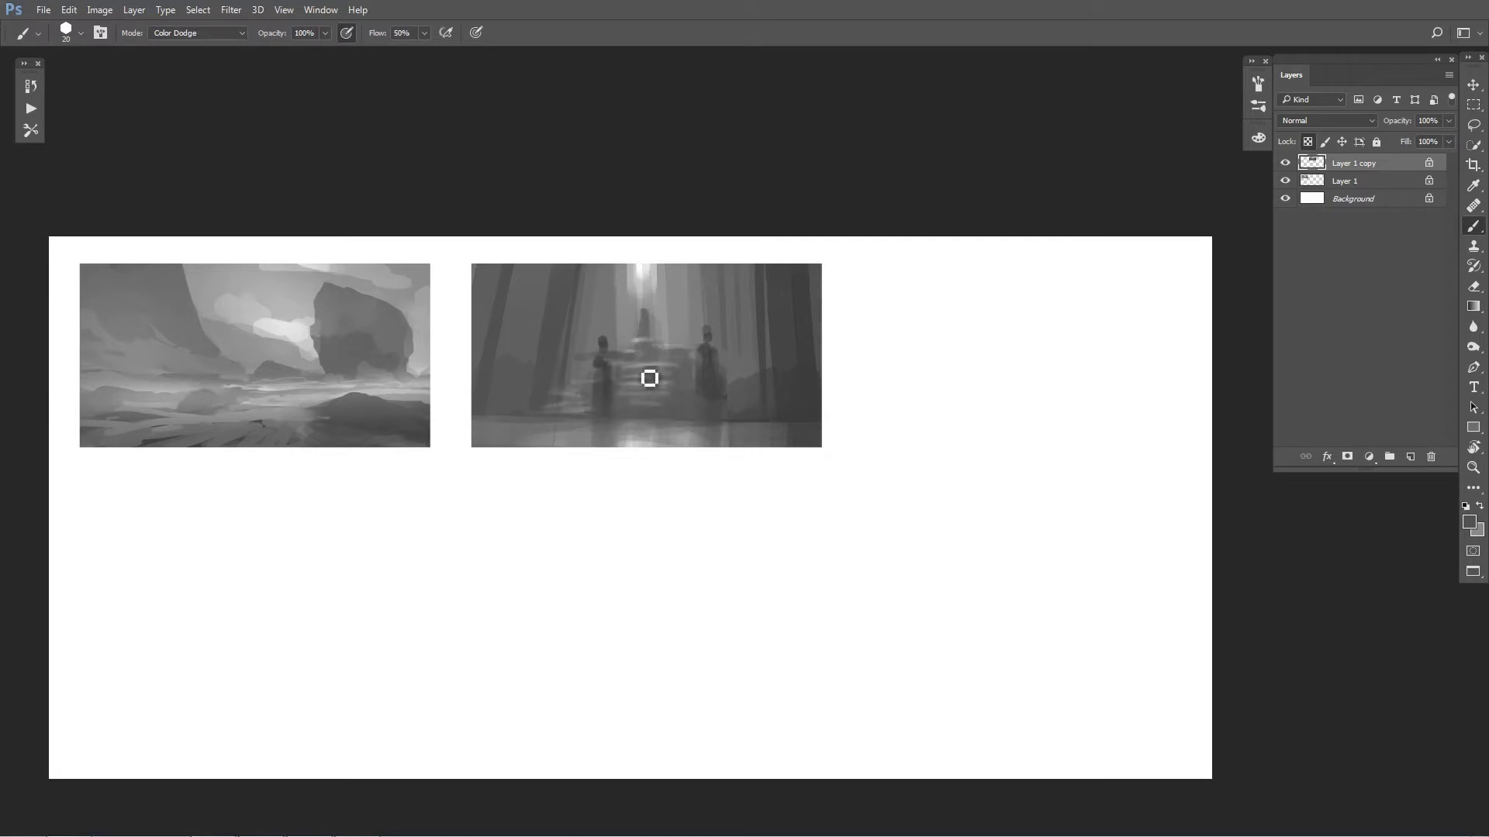
# Step: Flip the canvas horizontally and check both thumbnails at a reduced size
pyautogui.press(']')
pyautogui.hotkey('ctrl', 'shift', 'h')
pyautogui.hotkey('ctrl', '-')
pyautogui.hotkey('ctrl', '-')
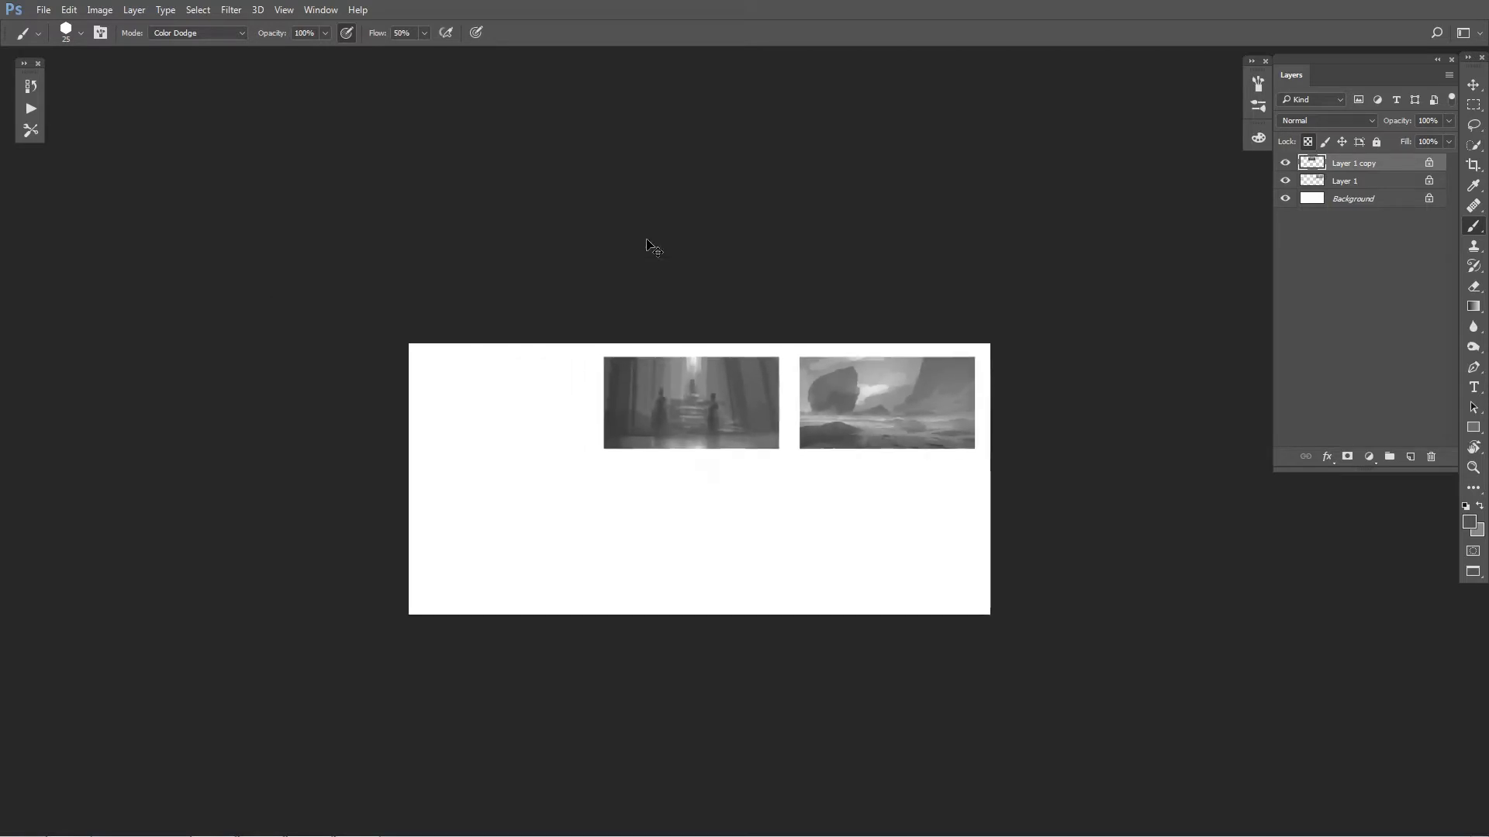
# Step: Set the brush blend mode back to Normal and try vertical size 60 strokes among the columns flanking the central light
pyautogui.hotkey('ctrl', '+')
pyautogui.hotkey('ctrl', '+')
pyautogui.hotkey('ctrl', '+')
pyautogui.click(201, 36)
pyautogui.click(186, 48)
pyautogui.moveTo(711, 240); pyautogui.dragTo(720, 350)
pyautogui.hotkey('ctrl', 'z')
pyautogui.hotkey('ctrl', 'z')
pyautogui.moveTo(727, 218); pyautogui.dragTo(734, 347)
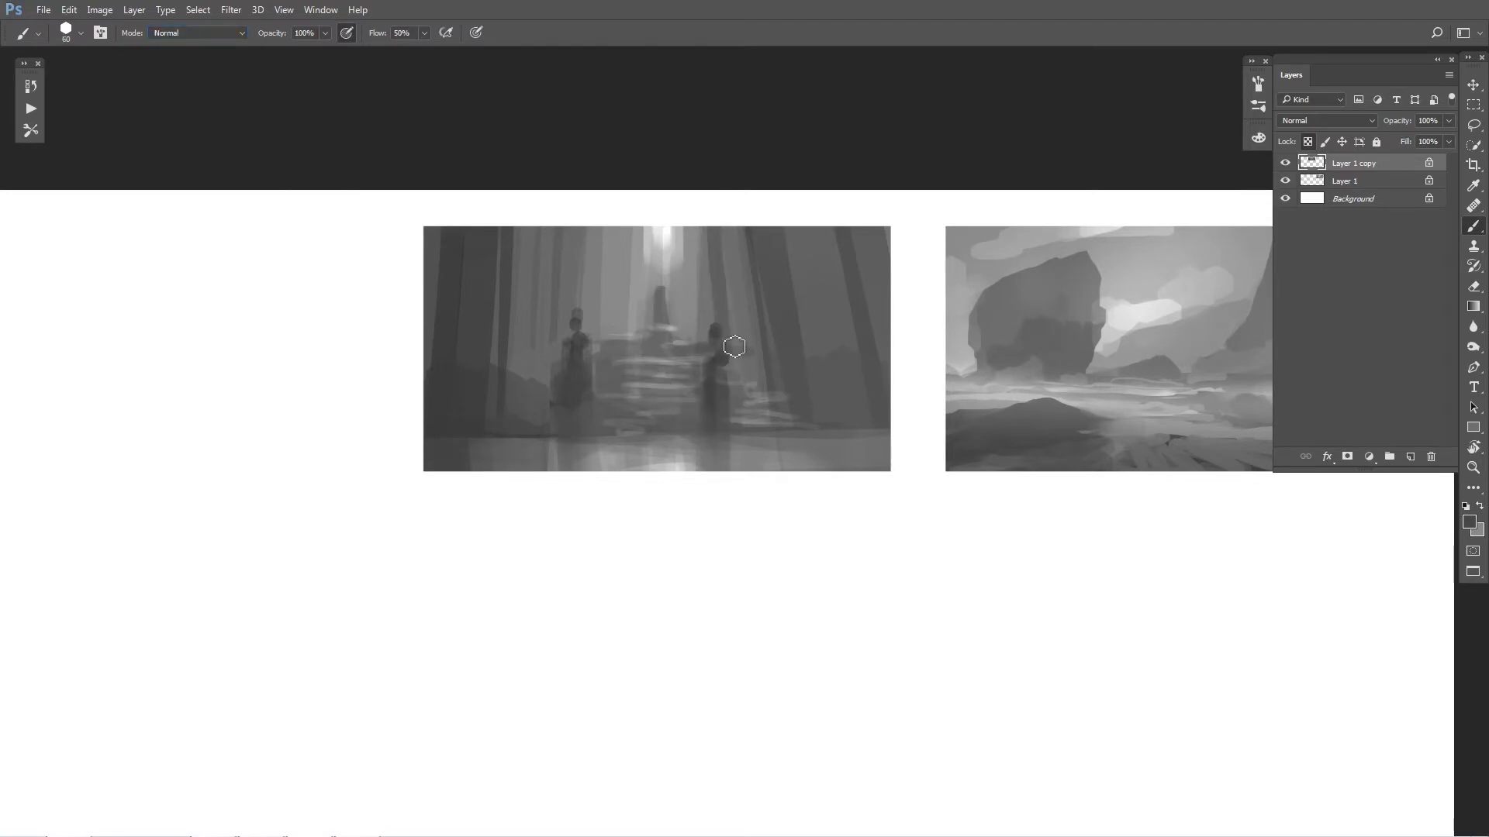
pyautogui.moveTo(623, 206); pyautogui.dragTo(611, 347)
pyautogui.hotkey('ctrl', 'z')
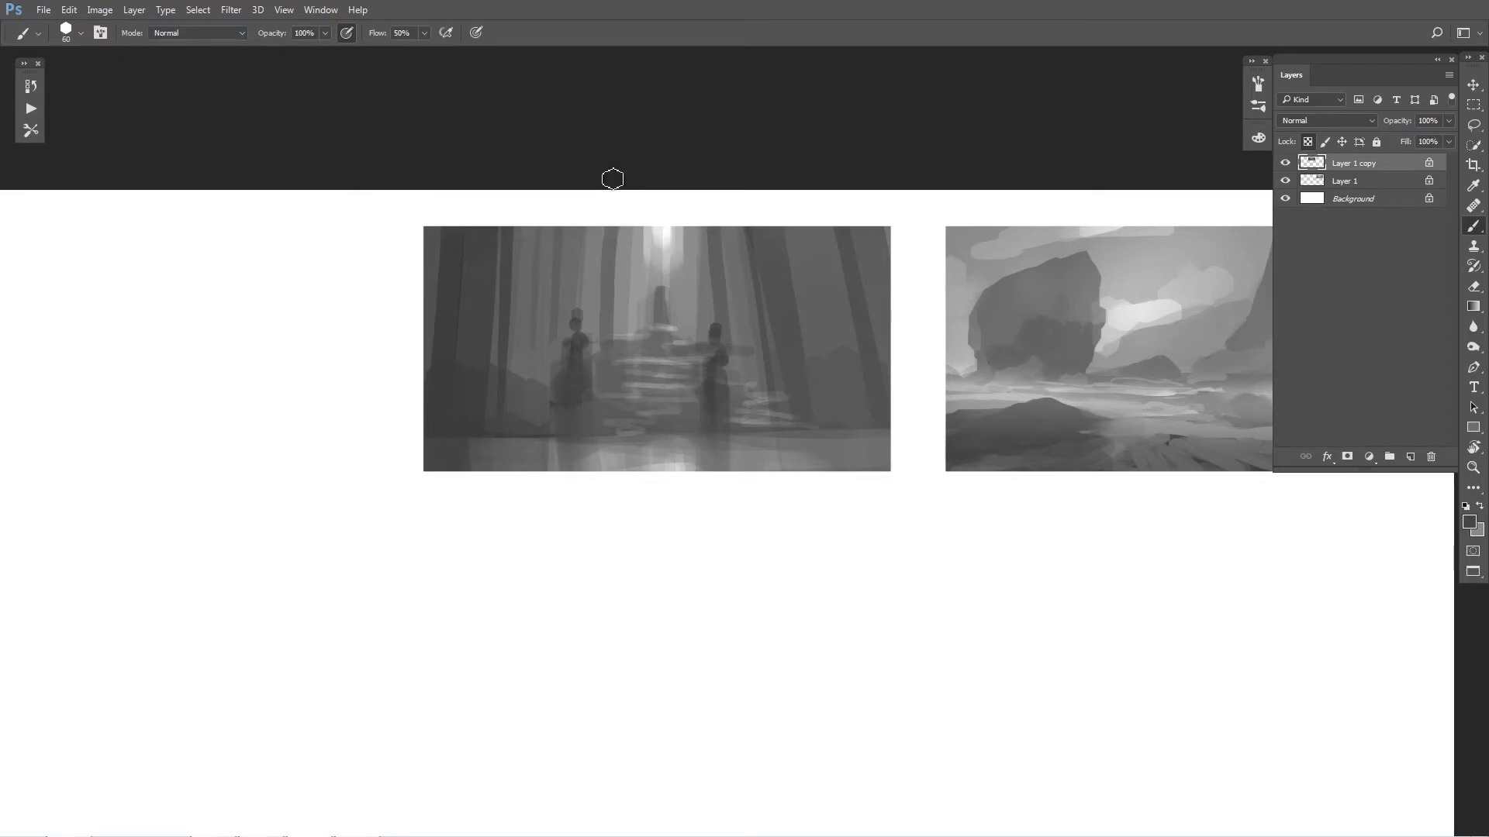
# Step: Extend the left-hand figure's robe down to the floor with size 70 strokes of sampled dark grey
pyautogui.press('[')
pyautogui.keyDown('alt'); pyautogui.click(545, 363); pyautogui.keyUp('alt')
pyautogui.moveTo(555, 374); pyautogui.dragTo(588, 434)
pyautogui.keyDown('alt'); pyautogui.click(574, 386); pyautogui.keyUp('alt')
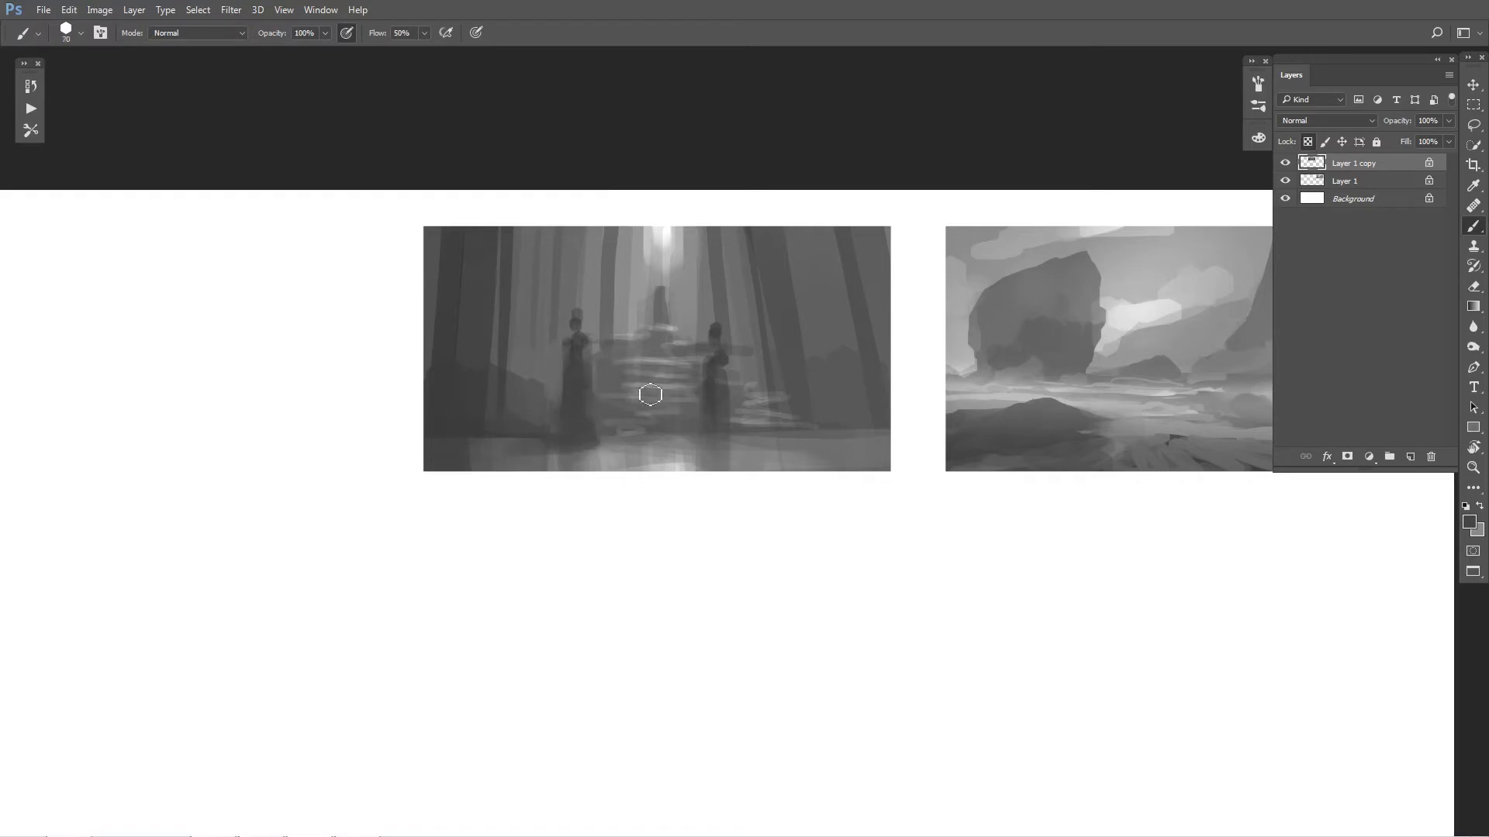
# Step: Refine the silhouette of the figure right of the steps with vertical size 60 strokes of sampled greys
pyautogui.press(']')
pyautogui.keyDown('alt'); pyautogui.click(707, 295); pyautogui.keyUp('alt')
pyautogui.moveTo(725, 312); pyautogui.dragTo(742, 376)
pyautogui.keyDown('alt'); pyautogui.click(707, 318); pyautogui.keyUp('alt')
pyautogui.moveTo(718, 316); pyautogui.dragTo(742, 373)
# Step: Darken the columns near the scene's right edge with vertical size 80 strokes of sampled grey
pyautogui.press(']')
pyautogui.press(']')
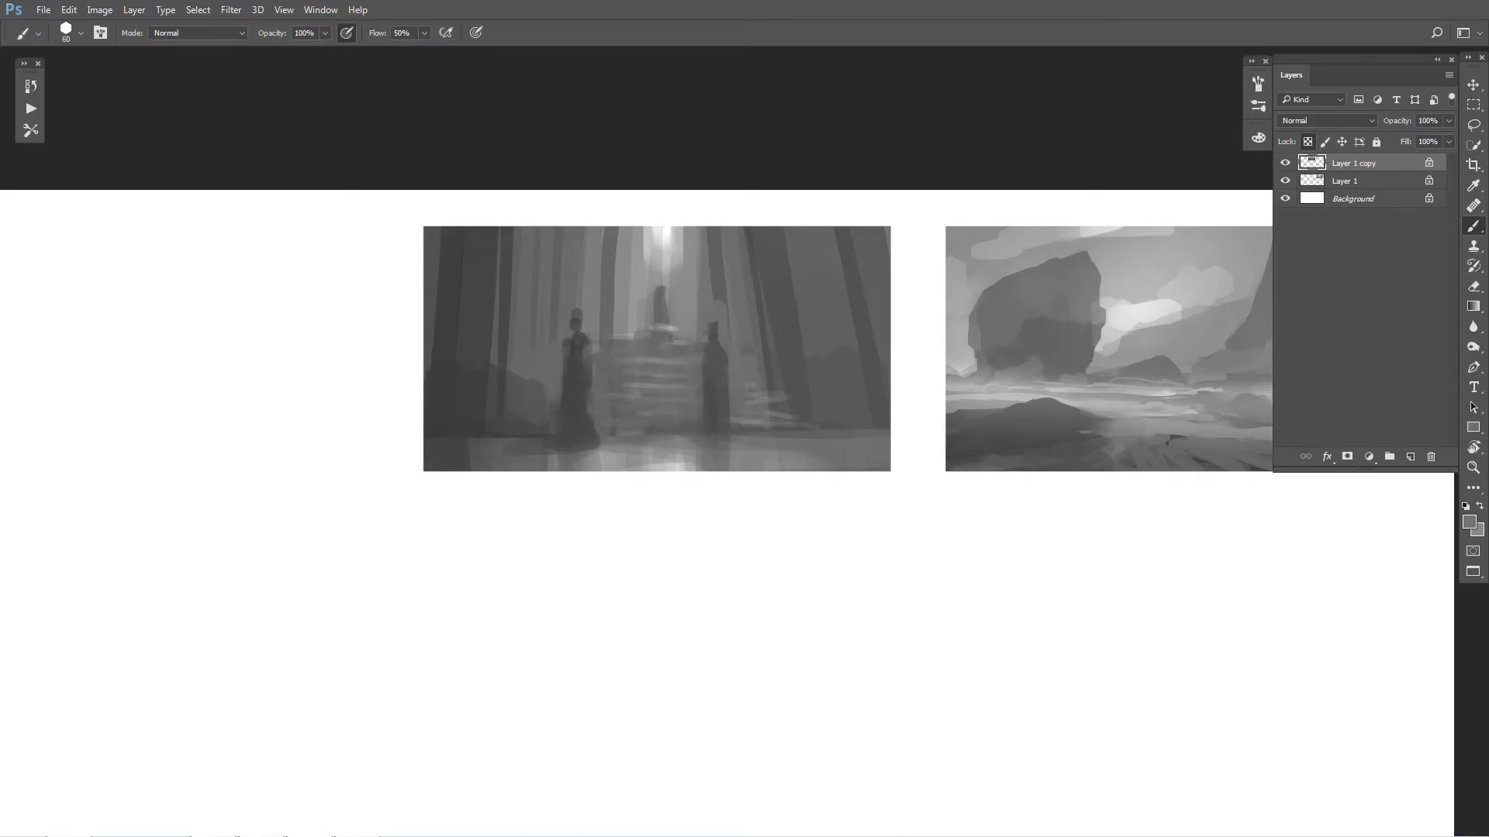
pyautogui.keyDown('alt'); pyautogui.click(782, 299); pyautogui.keyUp('alt')
pyautogui.moveTo(791, 237)
pyautogui.mouseDown()
pyautogui.moveTo(839, 349)
pyautogui.moveTo(857, 288)
pyautogui.mouseUp()
pyautogui.moveTo(880, 285); pyautogui.dragTo(879, 347)
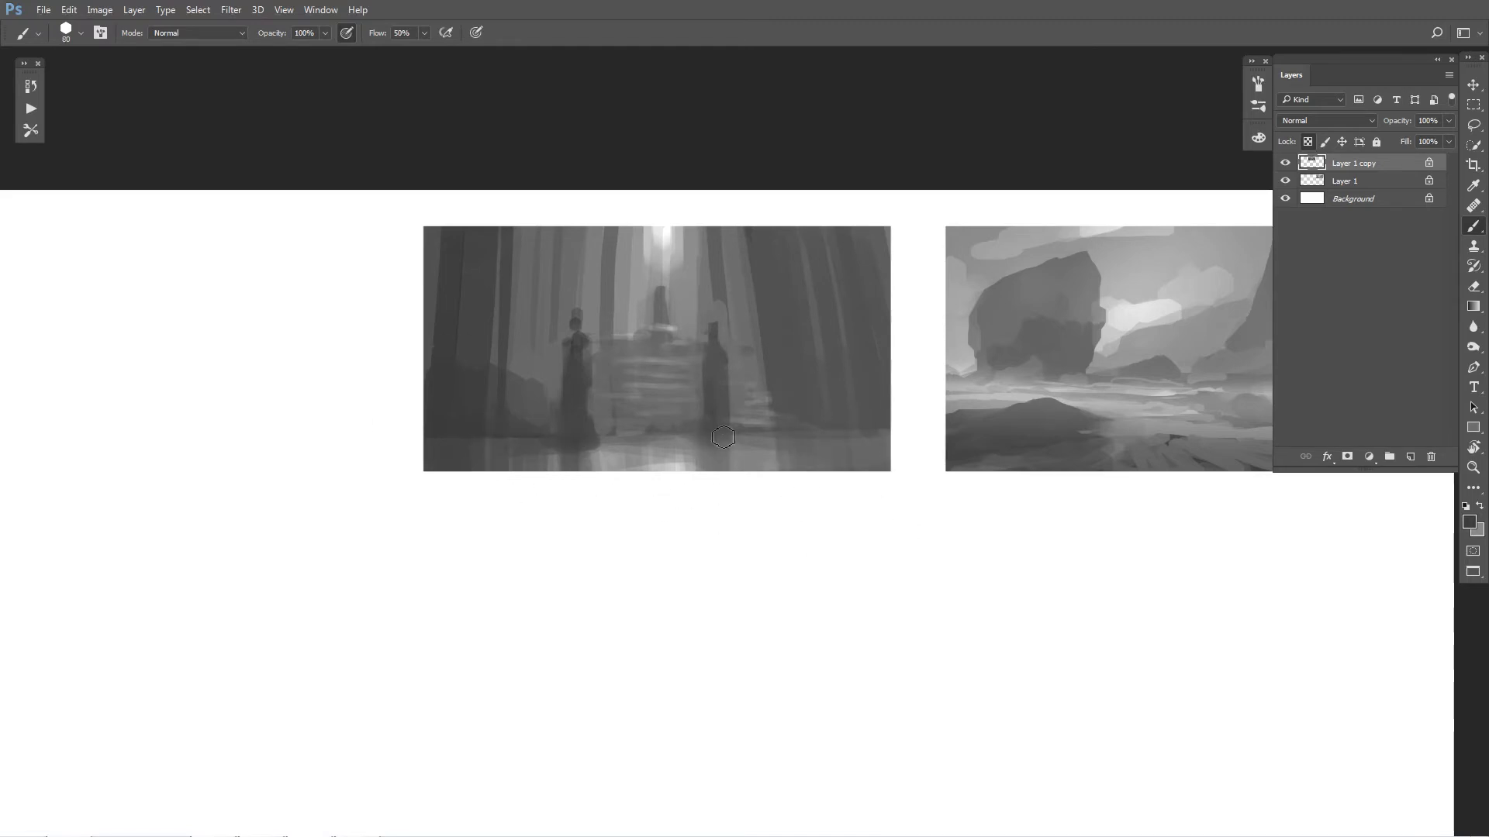
# Step: Sweep horizontal strokes across the foreground floor below the steps, reducing the brush to size 70
pyautogui.moveTo(713, 453)
pyautogui.mouseDown()
pyautogui.moveTo(766, 456)
pyautogui.moveTo(342, 458)
pyautogui.mouseUp()
pyautogui.press('[')
pyautogui.moveTo(535, 456); pyautogui.dragTo(153, 451)
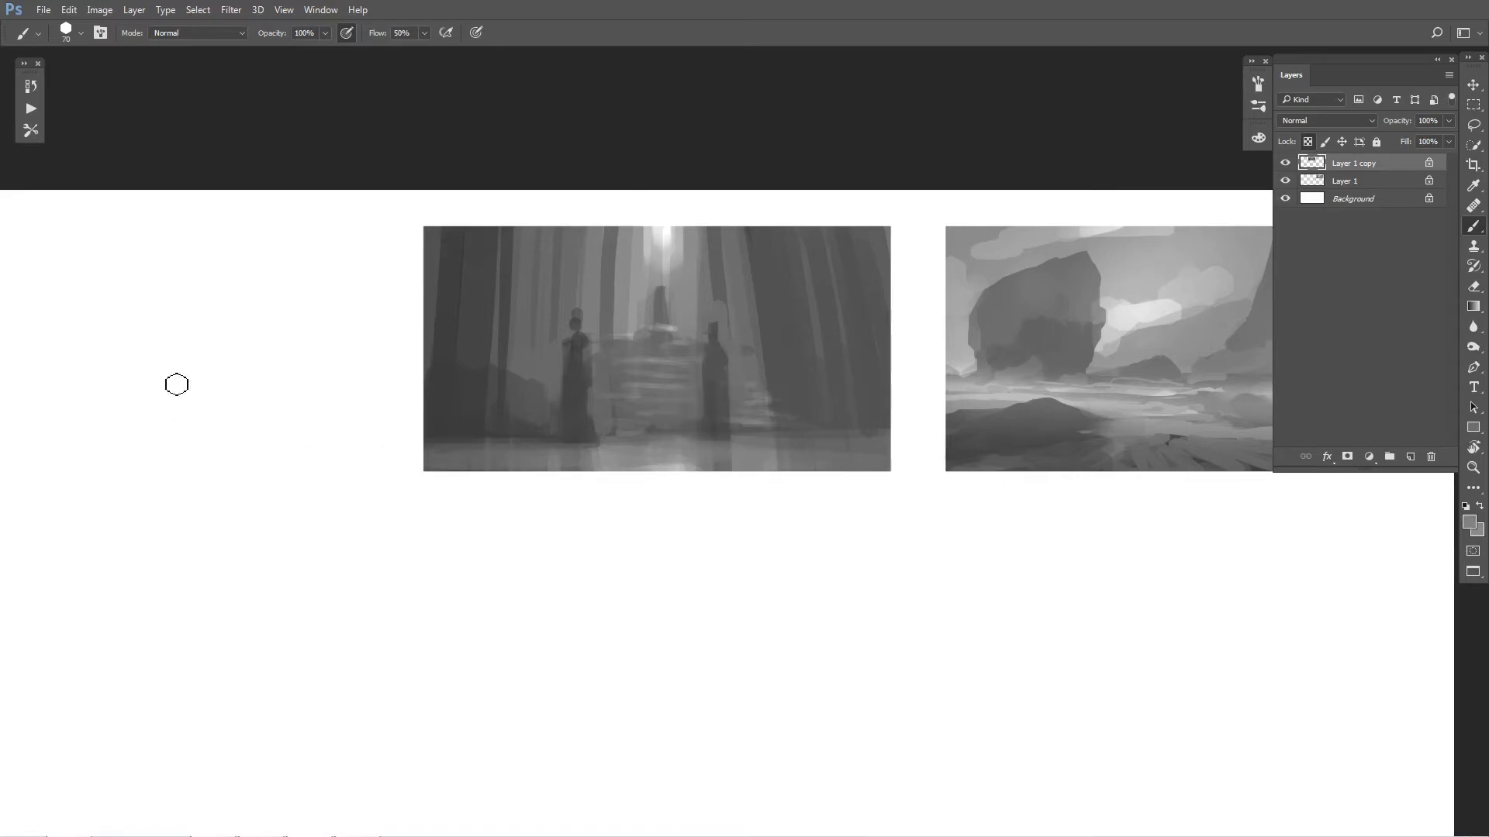
# Step: Flip the canvas horizontally and check the two thumbnails at a reduced size
pyautogui.hotkey('ctrl', 'alt', 'f')
pyautogui.hotkey('ctrl', '-')
pyautogui.hotkey('ctrl', '-')
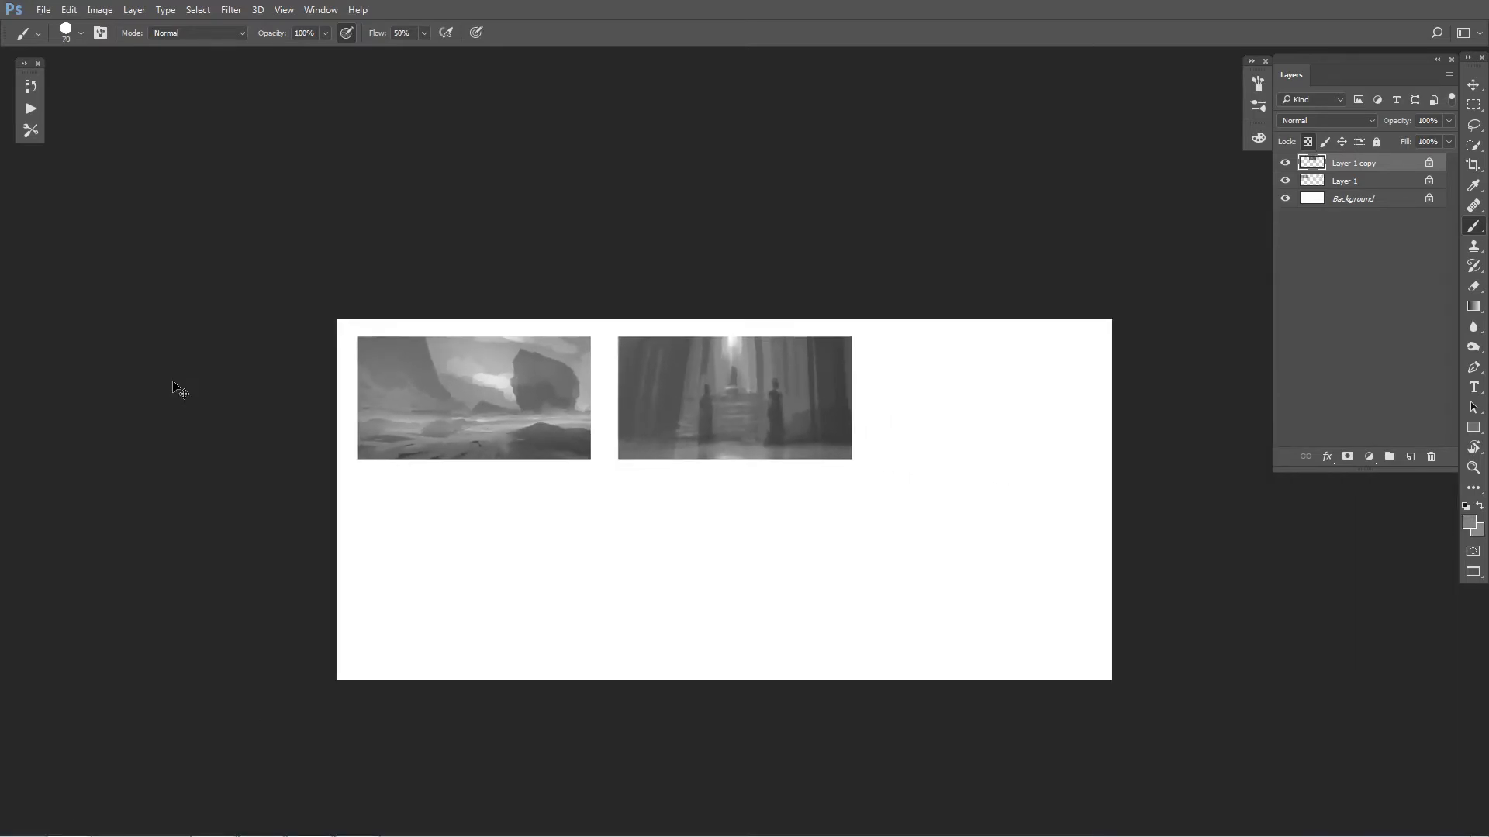
pyautogui.hotkey('ctrl', '+')
pyautogui.hotkey('ctrl', '+')
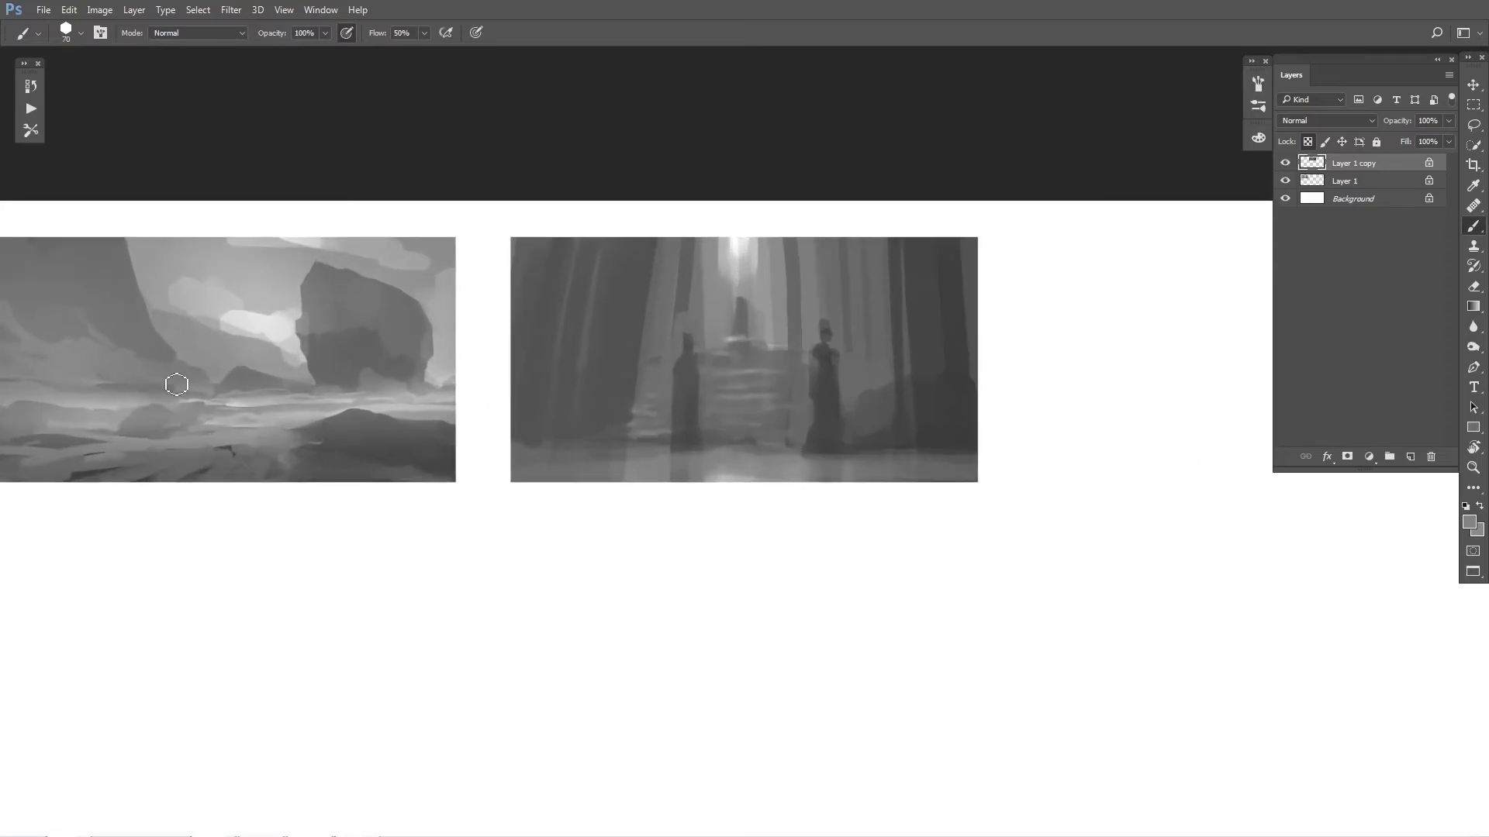
# Step: Try thin branches on the columns flanking the central light with size 20 and 15 brushes
pyautogui.press('[')
pyautogui.press('[')
pyautogui.press('[')
pyautogui.keyDown('alt'); pyautogui.click(671, 287); pyautogui.keyUp('alt')
pyautogui.press(']')
pyautogui.press(']')
pyautogui.keyDown('alt'); pyautogui.click(802, 271); pyautogui.keyUp('alt')
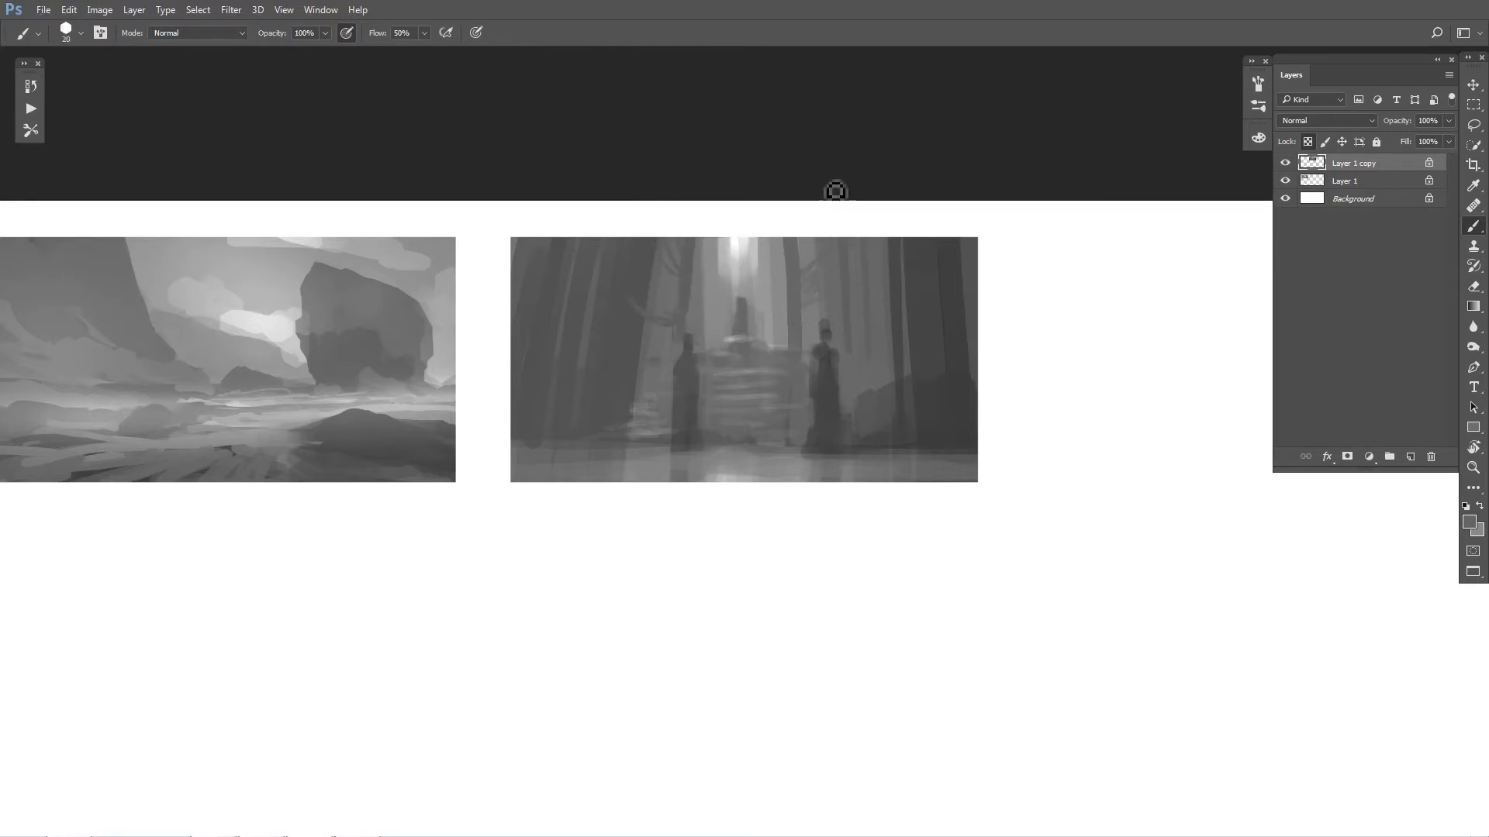
pyautogui.press('[')
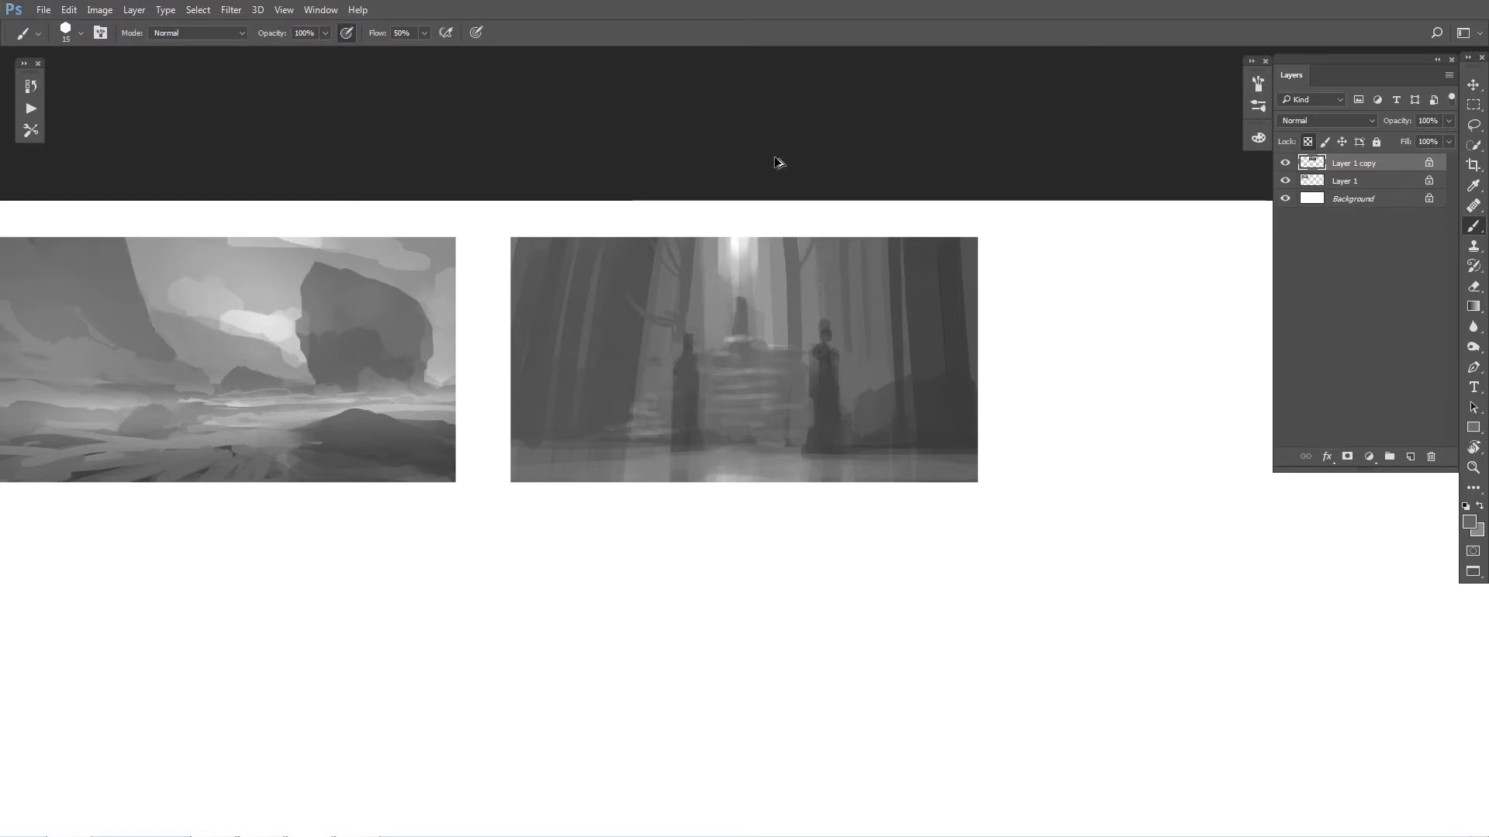
# Step: Unify the columns along the scene's left side and their base with broad strokes of sampled dark grey
pyautogui.press(']')
pyautogui.press(']')
pyautogui.press(']')
pyautogui.press(']')
pyautogui.keyDown('alt'); pyautogui.click(558, 447); pyautogui.keyUp('alt')
pyautogui.press('[')
pyautogui.moveTo(566, 442); pyautogui.dragTo(503, 446)
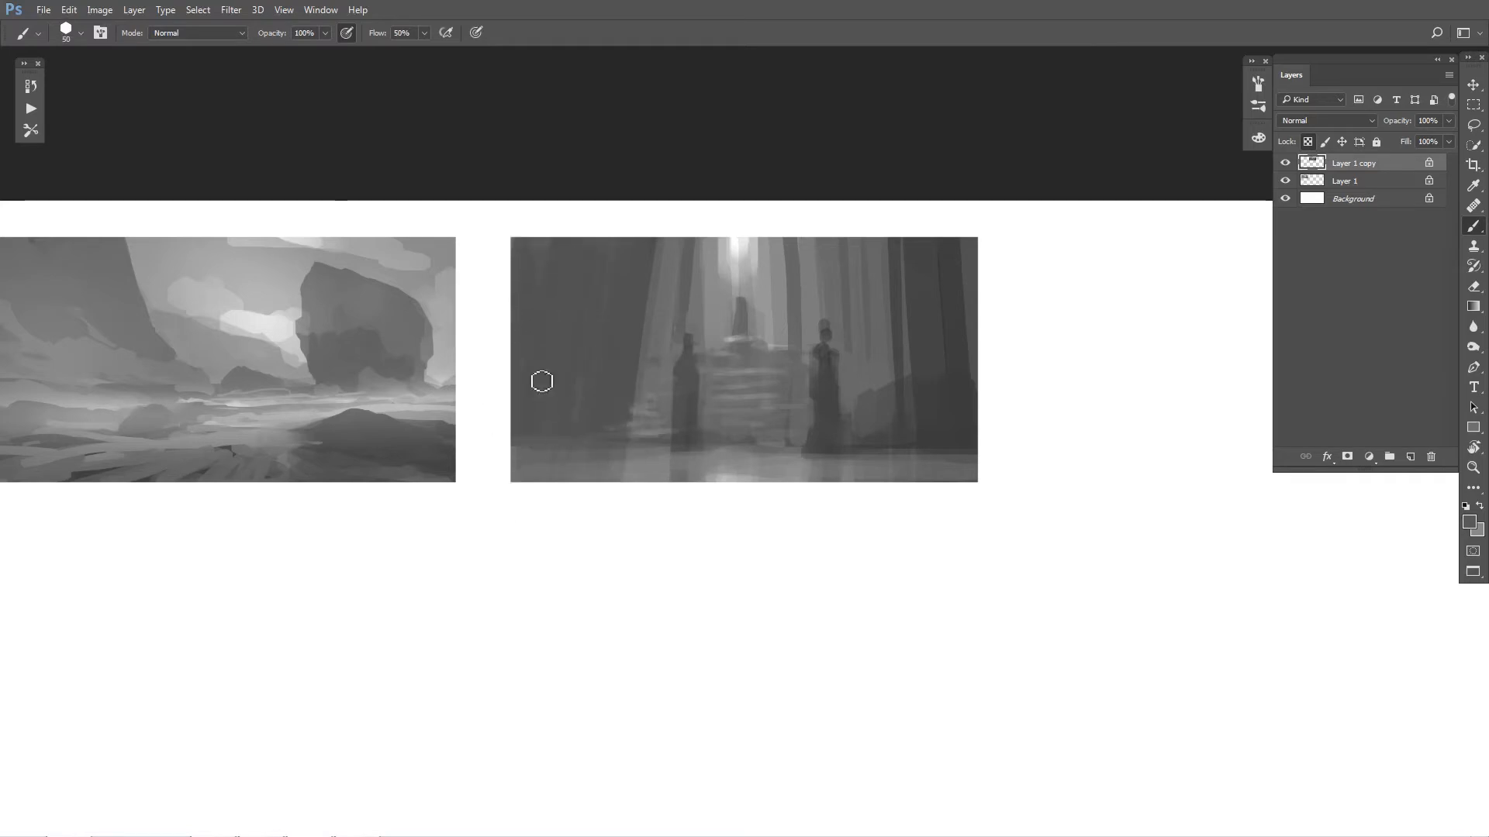
# Step: Paint vertical size 50 and 60 strokes of sampled dark grey over the columns right of the right-hand figure
pyautogui.keyDown('alt'); pyautogui.click(904, 297); pyautogui.keyUp('alt')
pyautogui.moveTo(903, 246); pyautogui.dragTo(917, 435)
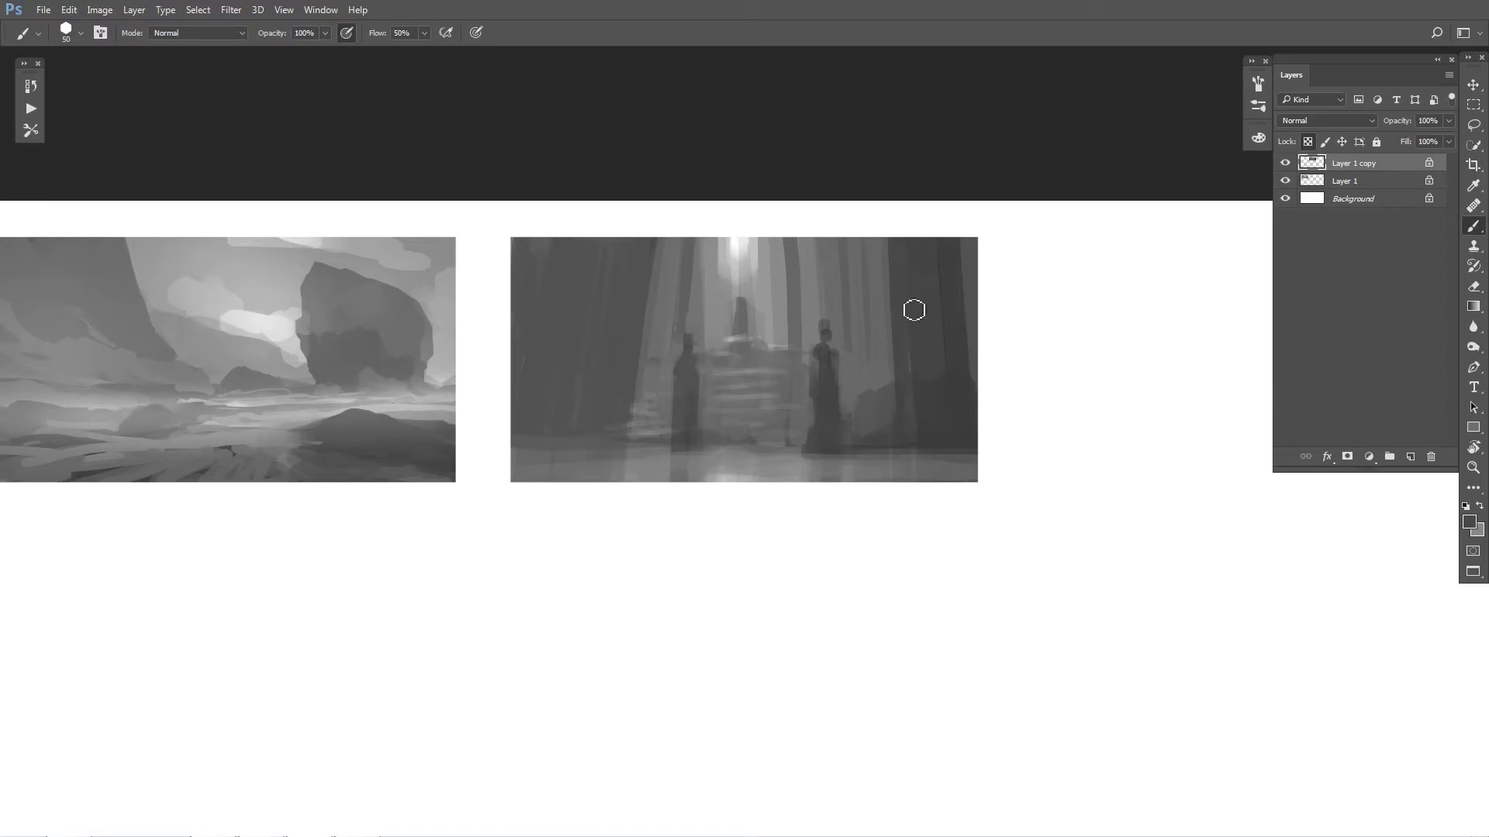
pyautogui.moveTo(892, 250)
pyautogui.mouseDown()
pyautogui.moveTo(900, 383)
pyautogui.moveTo(882, 276)
pyautogui.moveTo(882, 421)
pyautogui.mouseUp()
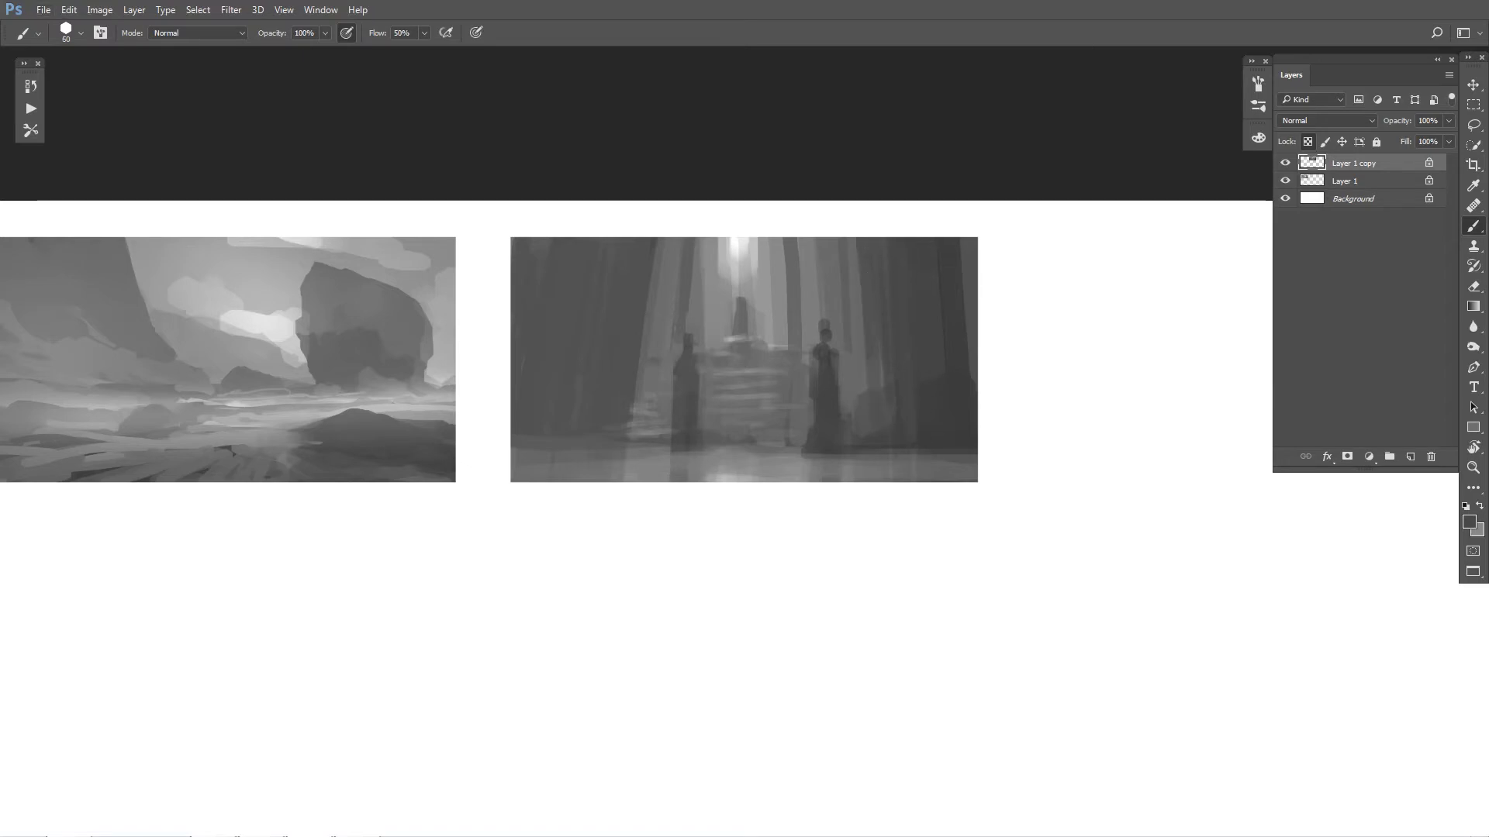
pyautogui.hotkey('ctrl', 'z')
# Step: Soften the left-hand columns with large vertical strokes of sampled lighter grey, enlarging the brush to size 125 and above
pyautogui.keyDown('alt'); pyautogui.click(660, 296); pyautogui.keyUp('alt')
pyautogui.press(']')
pyautogui.press(']')
pyautogui.press(']')
pyautogui.press(']')
pyautogui.press(']')
pyautogui.press(']')
pyautogui.moveTo(652, 251)
pyautogui.mouseDown()
pyautogui.moveTo(640, 363)
pyautogui.moveTo(632, 298)
pyautogui.moveTo(623, 419)
pyautogui.mouseUp()
pyautogui.moveTo(606, 256); pyautogui.dragTo(603, 344)
pyautogui.moveTo(585, 250); pyautogui.dragTo(582, 397)
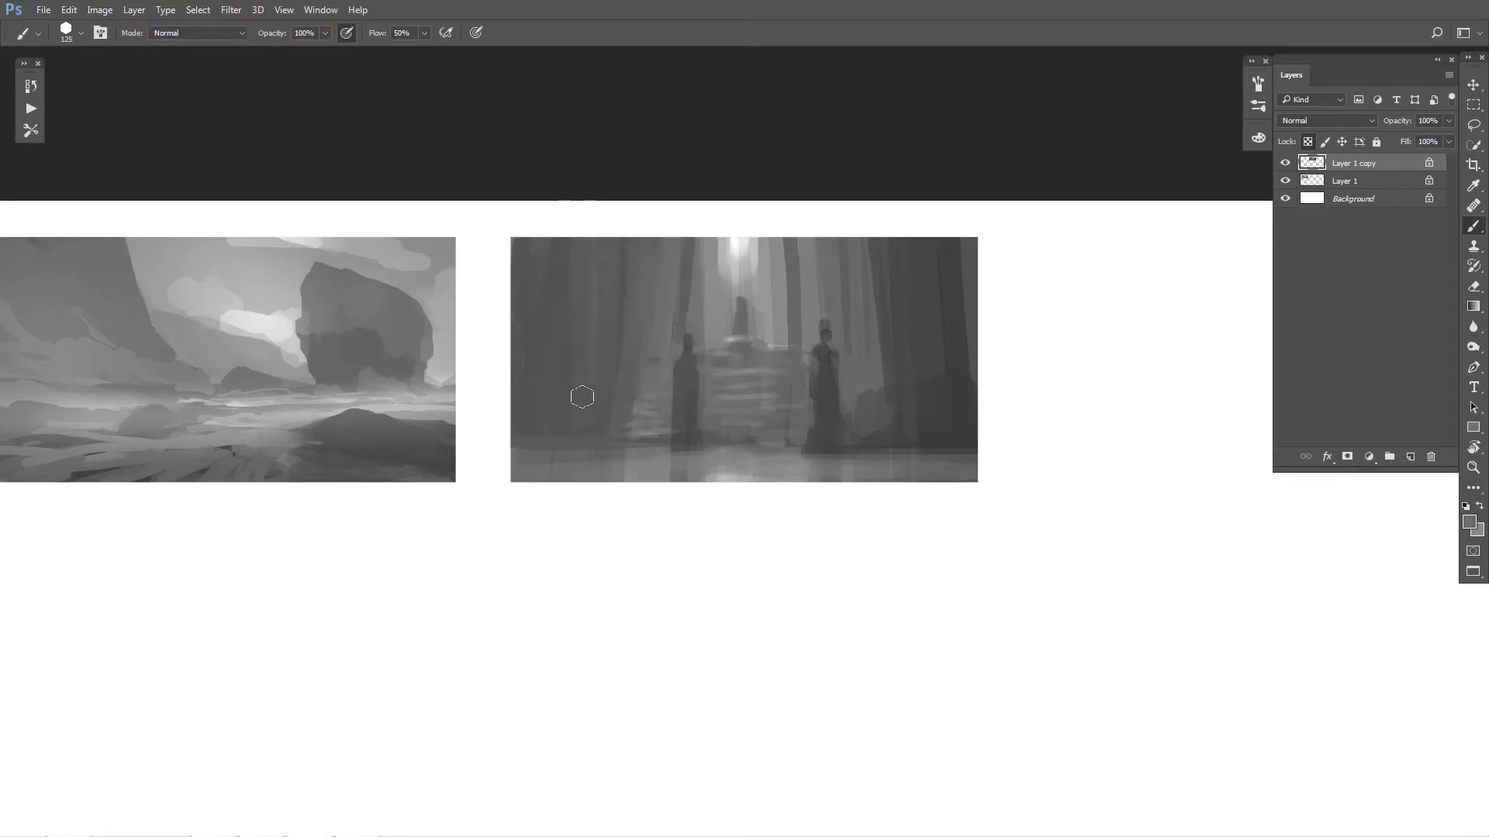
pyautogui.moveTo(549, 337); pyautogui.dragTo(545, 304)
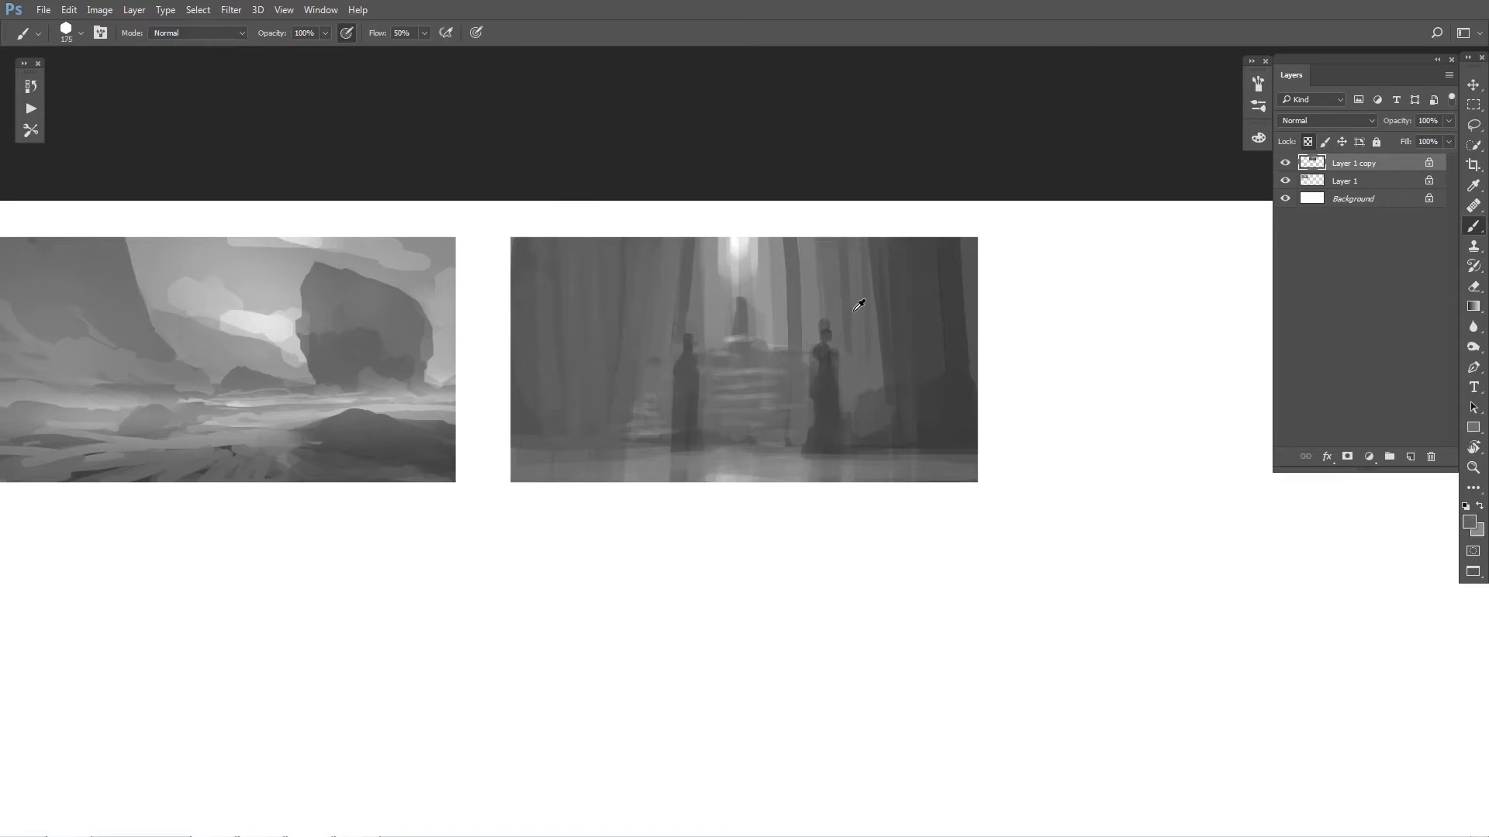
# Step: Try lighter vertical size 175 strokes across the right-hand columns and undo them
pyautogui.moveTo(884, 244)
pyautogui.mouseDown()
pyautogui.moveTo(888, 403)
pyautogui.moveTo(909, 446)
pyautogui.mouseUp()
pyautogui.moveTo(931, 244); pyautogui.dragTo(935, 449)
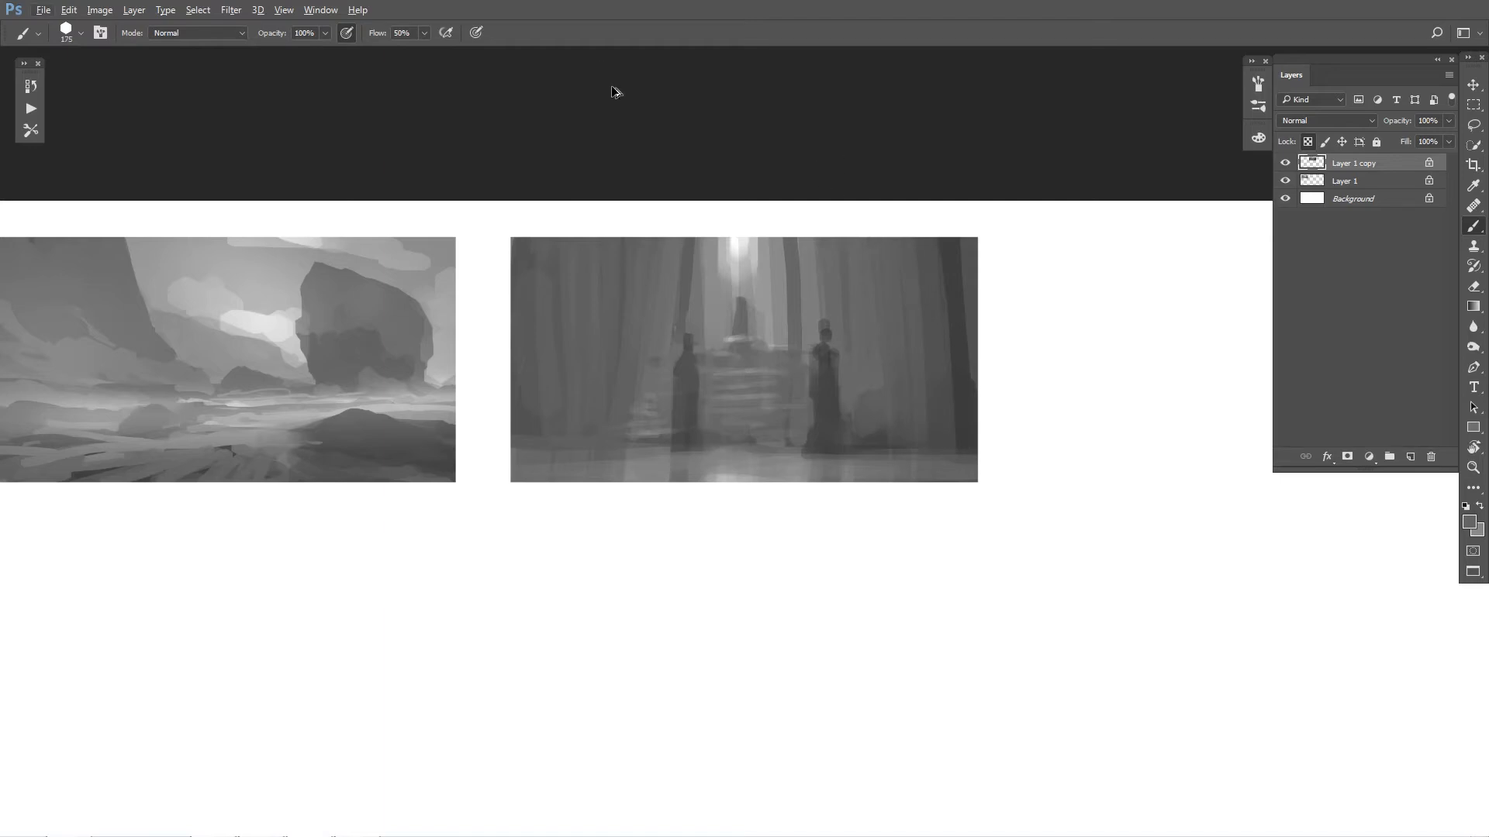
pyautogui.hotkey('ctrl', 'shift', 'h')
pyautogui.hotkey('ctrl', 'shift', 'h')
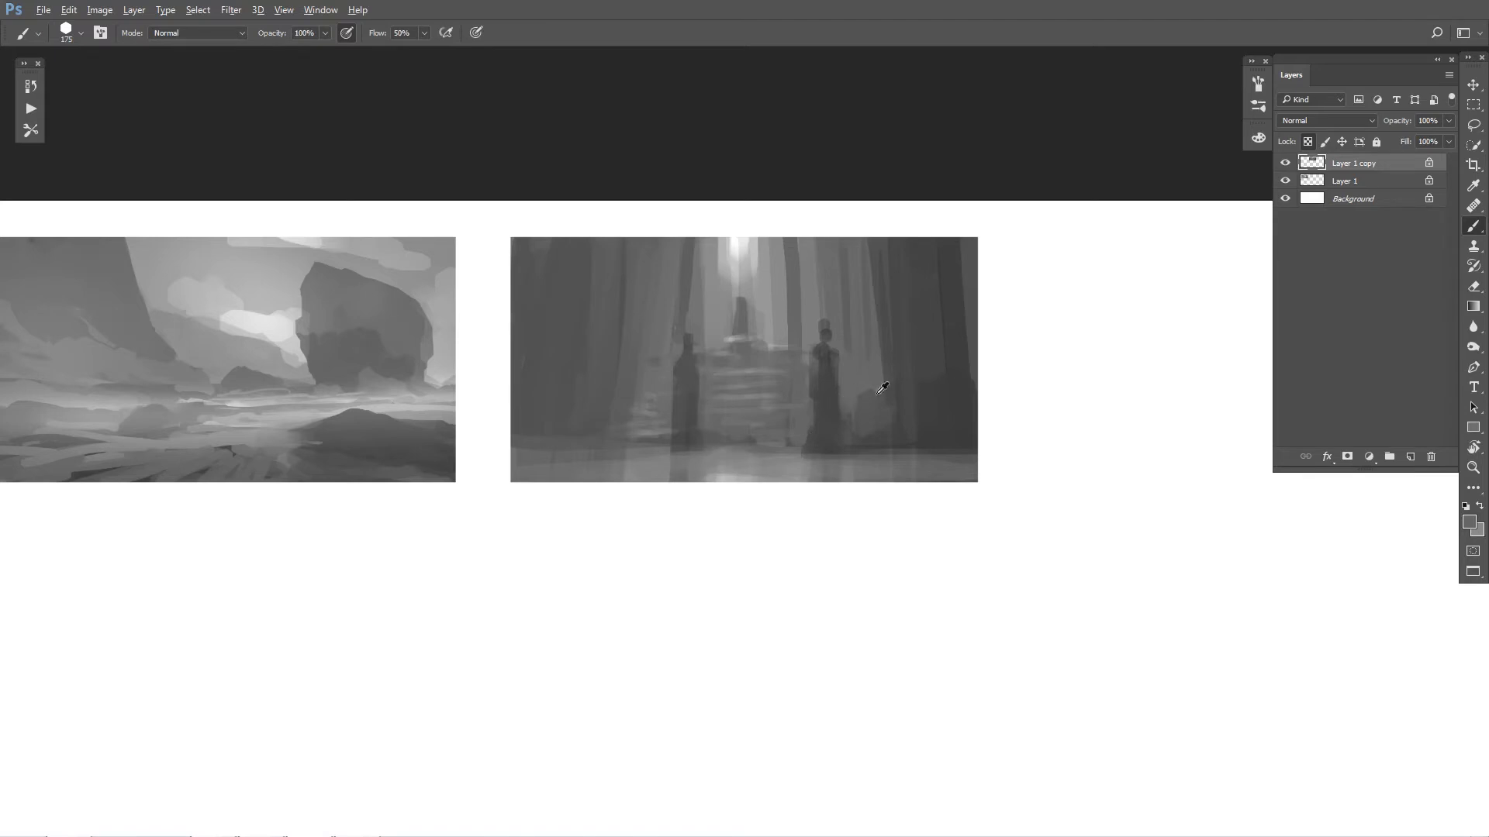
# Step: Darken the right-hand columns down to the floor with vertical strokes, reworking rejected strokes and ending with a size 150 brush
pyautogui.press('[')
pyautogui.press('[')
pyautogui.press('[')
pyautogui.moveTo(890, 236); pyautogui.dragTo(899, 386)
pyautogui.hotkey('ctrl', 'z')
pyautogui.hotkey('ctrl', 'z')
pyautogui.moveTo(876, 241); pyautogui.dragTo(900, 419)
pyautogui.press(']')
pyautogui.press(']')
pyautogui.hotkey('ctrl', 'z')
pyautogui.hotkey('ctrl', 'z')
pyautogui.moveTo(899, 511)
pyautogui.mouseDown()
pyautogui.moveTo(904, 420)
pyautogui.moveTo(926, 483)
pyautogui.moveTo(1000, 477)
pyautogui.mouseUp()
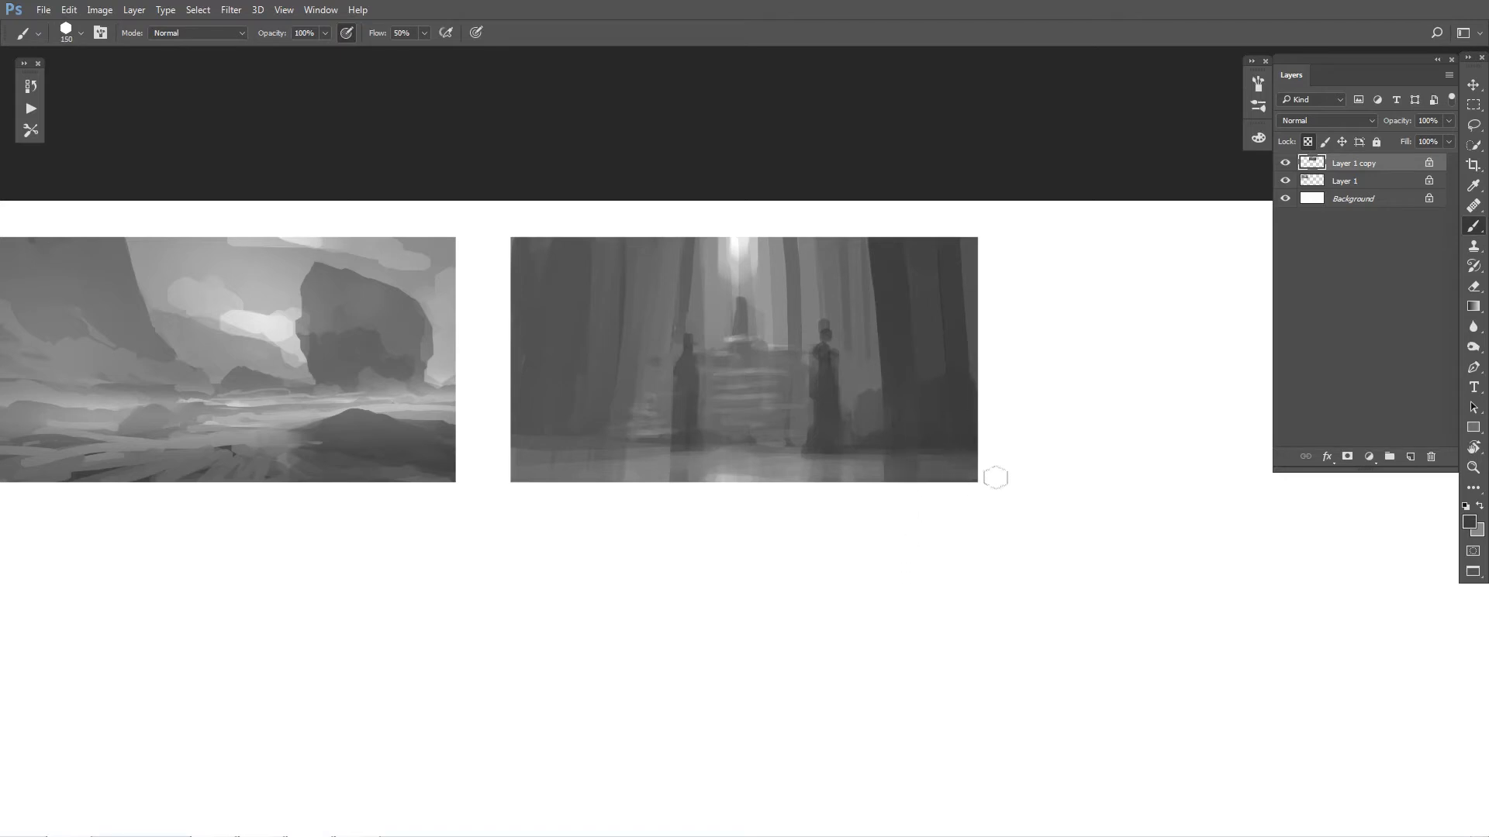
# Step: Block in a dark column mass on the scene's left side, redoing rejected strokes and reducing the brush to size 100 and 90
pyautogui.moveTo(608, 240); pyautogui.dragTo(598, 425)
pyautogui.hotkey('ctrl', 'z')
pyautogui.hotkey('ctrl', 'z')
pyautogui.moveTo(606, 242)
pyautogui.mouseDown()
pyautogui.moveTo(603, 444)
pyautogui.moveTo(575, 293)
pyautogui.moveTo(510, 358)
pyautogui.mouseUp()
pyautogui.moveTo(602, 426)
pyautogui.mouseDown()
pyautogui.moveTo(596, 461)
pyautogui.moveTo(580, 464)
pyautogui.moveTo(526, 417)
pyautogui.moveTo(588, 449)
pyautogui.moveTo(591, 515)
pyautogui.mouseUp()
pyautogui.hotkey('ctrl', 'z')
pyautogui.hotkey('ctrl', 'z')
pyautogui.press('[')
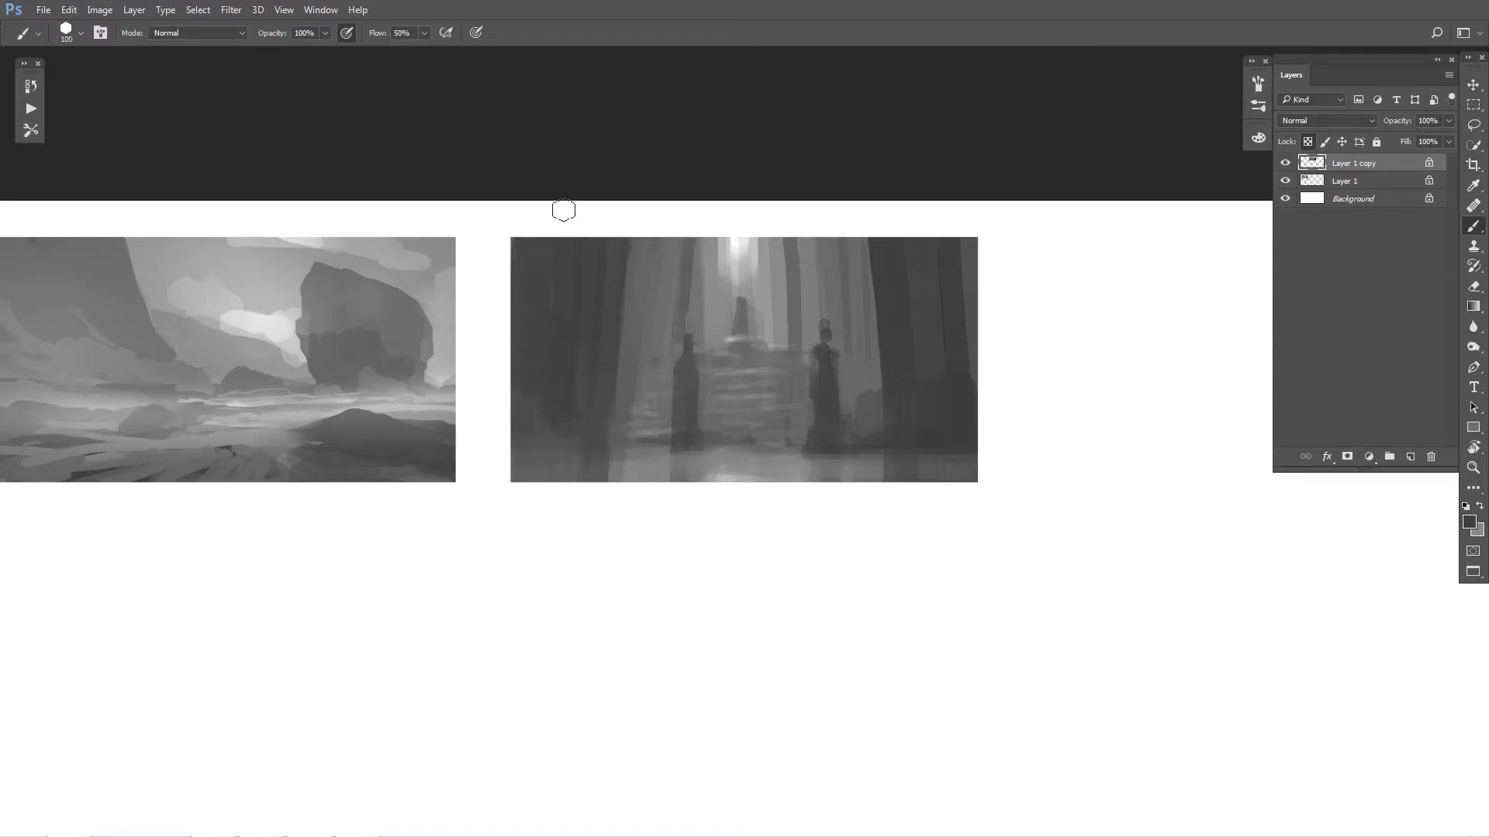
pyautogui.press('[')
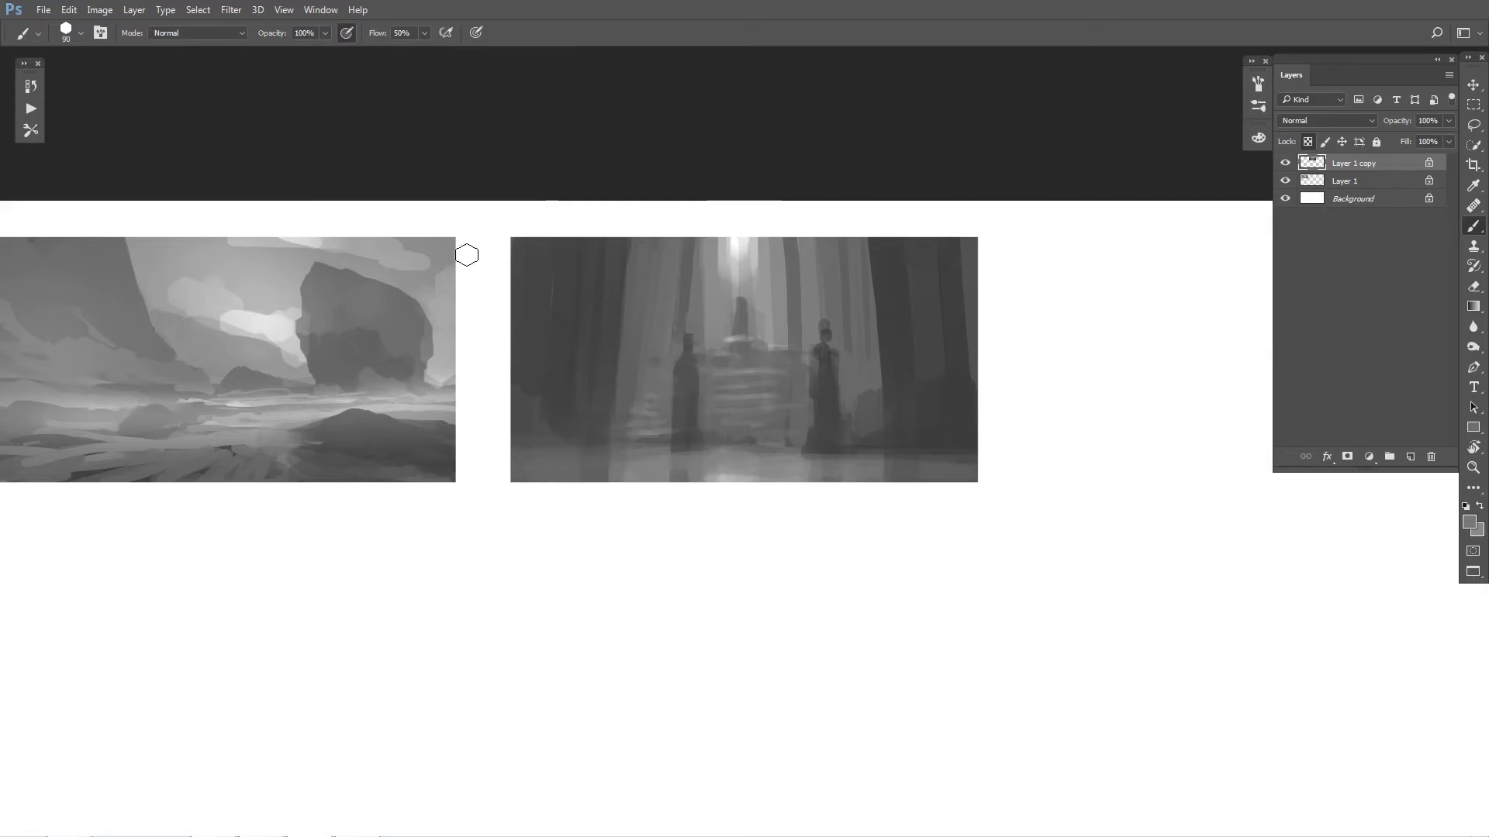
# Step: Check the balance of both thumbnails by changing the view scale and hiding the interface extras
pyautogui.hotkey('ctrl', '-')
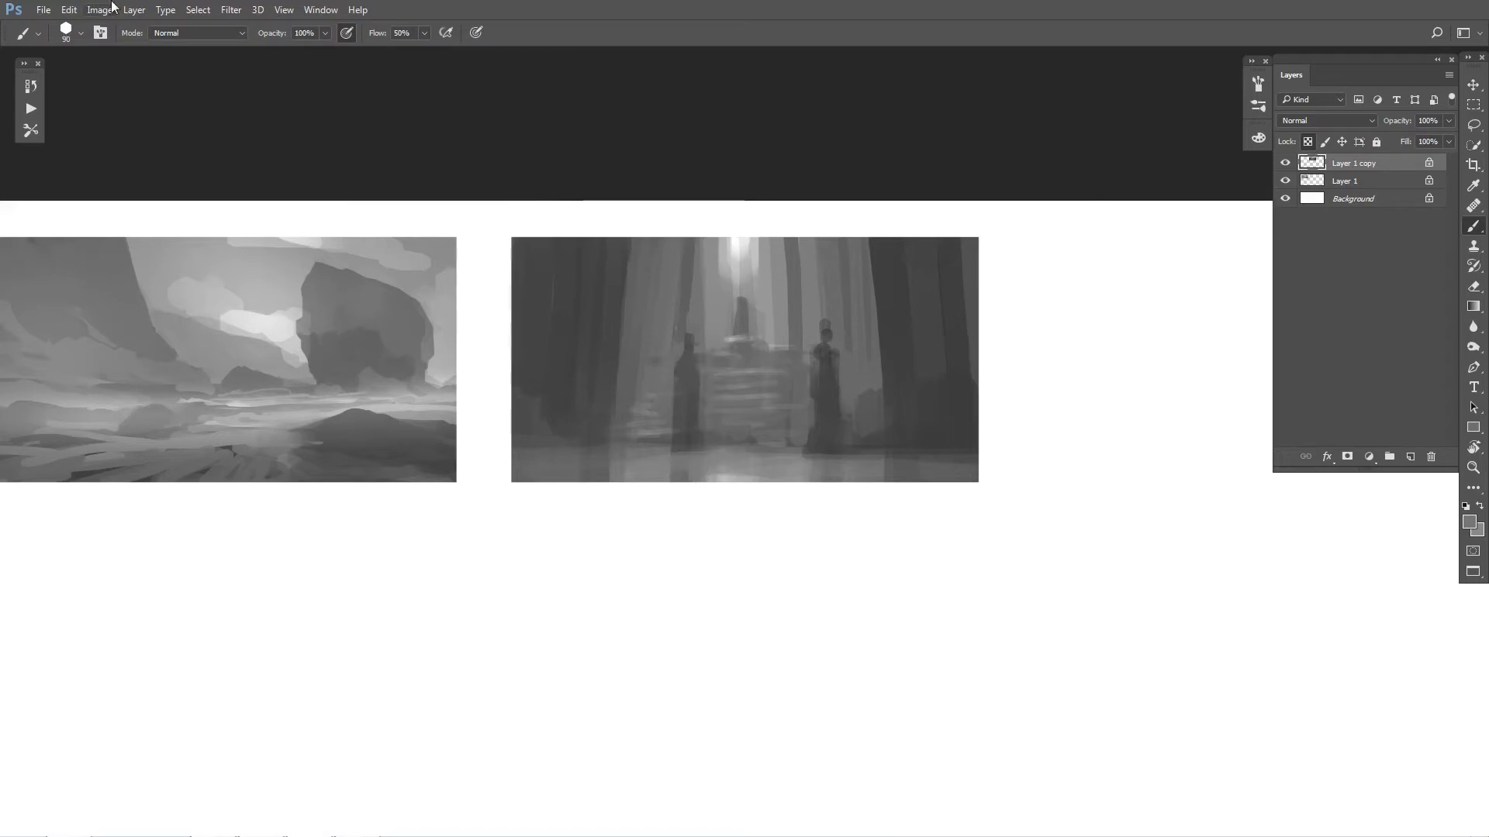
pyautogui.hotkey('ctrl', 'shift', 'h')
pyautogui.hotkey('ctrl', '+')
pyautogui.hotkey('ctrl', 'shift', 'h')
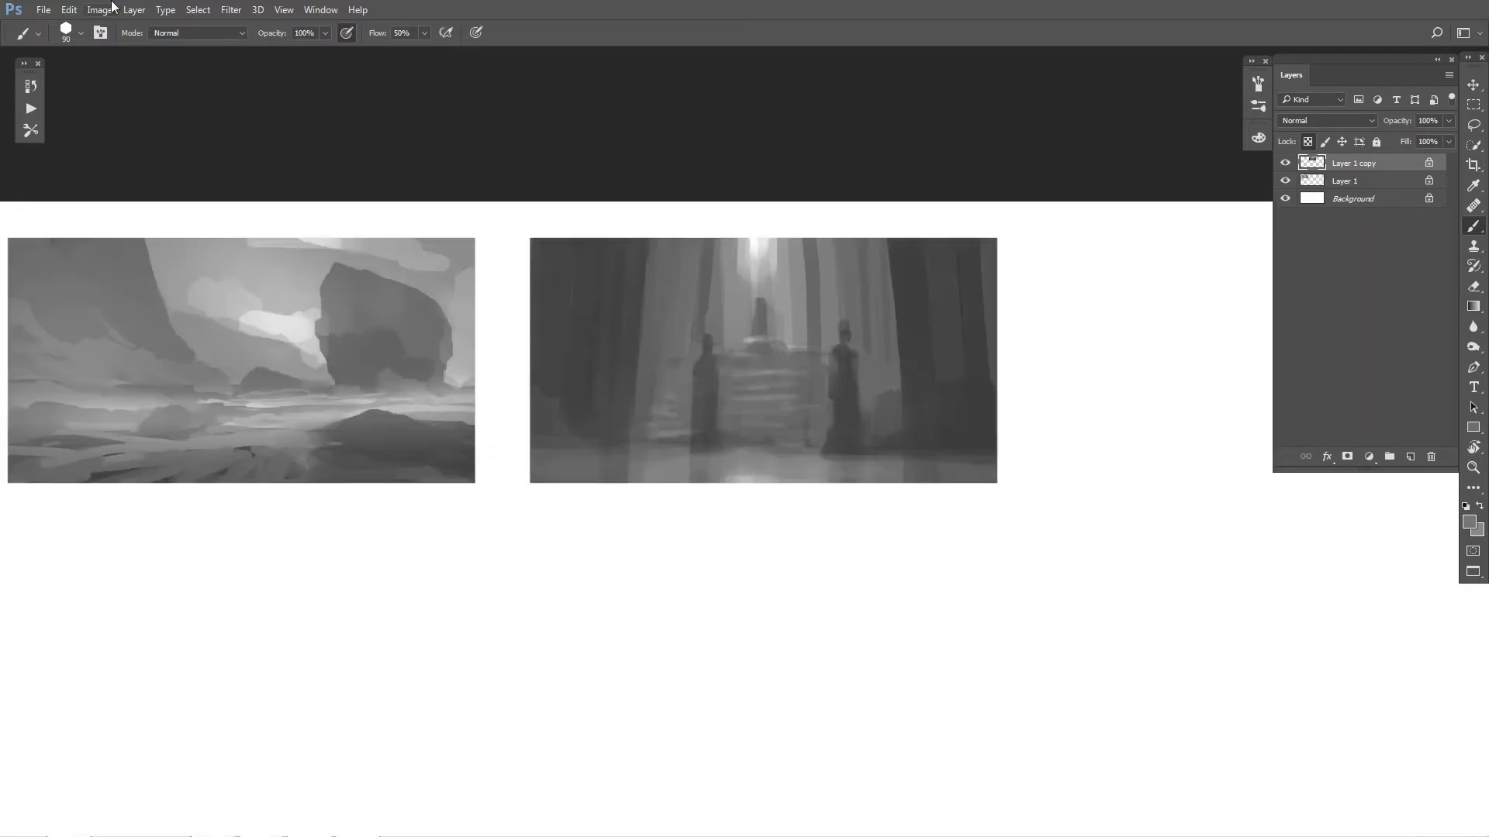
# Step: Paint out the figure right of the steps with greys sampled from its surroundings
pyautogui.moveTo(844, 321)
pyautogui.mouseDown()
pyautogui.moveTo(849, 365)
pyautogui.moveTo(834, 372)
pyautogui.moveTo(863, 338)
pyautogui.moveTo(858, 363)
pyautogui.moveTo(845, 357)
pyautogui.moveTo(860, 422)
pyautogui.moveTo(836, 434)
pyautogui.moveTo(866, 400)
pyautogui.moveTo(840, 439)
pyautogui.moveTo(823, 418)
pyautogui.moveTo(863, 434)
pyautogui.mouseUp()
pyautogui.keyDown('alt'); pyautogui.click(864, 338); pyautogui.keyUp('alt')
pyautogui.keyDown('alt'); pyautogui.click(879, 400); pyautogui.keyUp('alt')
pyautogui.keyDown('alt'); pyautogui.click(823, 423); pyautogui.keyUp('alt')
# Step: Paint out the figure left of the steps with a smaller brush and sampled column grey
pyautogui.keyDown('alt'); pyautogui.click(711, 331); pyautogui.keyUp('alt')
pyautogui.press('[')
pyautogui.press('[')
pyautogui.press('[')
pyautogui.press('[')
pyautogui.press('[')
pyautogui.keyDown('alt'); pyautogui.click(722, 360); pyautogui.keyUp('alt')
pyautogui.moveTo(708, 340)
pyautogui.mouseDown()
pyautogui.moveTo(696, 377)
pyautogui.moveTo(725, 385)
pyautogui.moveTo(694, 395)
pyautogui.moveTo(695, 421)
pyautogui.moveTo(741, 456)
pyautogui.moveTo(661, 470)
pyautogui.moveTo(768, 463)
pyautogui.mouseUp()
# Step: Rebuild the staircase and its base with horizontal strokes of sampled greys, using a progressively smaller brush
pyautogui.keyDown('alt'); pyautogui.click(657, 467); pyautogui.keyUp('alt')
pyautogui.moveTo(639, 455); pyautogui.dragTo(754, 461)
pyautogui.moveTo(721, 366)
pyautogui.mouseDown()
pyautogui.moveTo(764, 369)
pyautogui.moveTo(740, 368)
pyautogui.moveTo(788, 372)
pyautogui.moveTo(721, 387)
pyautogui.moveTo(800, 378)
pyautogui.mouseUp()
pyautogui.keyDown('alt'); pyautogui.click(719, 350); pyautogui.keyUp('alt')
pyautogui.press('[')
pyautogui.press('[')
pyautogui.press('[')
pyautogui.press('[')
pyautogui.press('[')
pyautogui.press('[')
pyautogui.press(']')
pyautogui.press(']')
pyautogui.press(']')
pyautogui.moveTo(696, 389); pyautogui.dragTo(801, 388)
pyautogui.moveTo(702, 416)
pyautogui.mouseDown()
pyautogui.moveTo(823, 414)
pyautogui.moveTo(808, 437)
pyautogui.mouseUp()
pyautogui.moveTo(676, 445); pyautogui.dragTo(797, 446)
# Step: Add dark horizontal bands between the steps and along the staircase base with sampled dark grey
pyautogui.keyDown('alt'); pyautogui.click(887, 447); pyautogui.keyUp('alt')
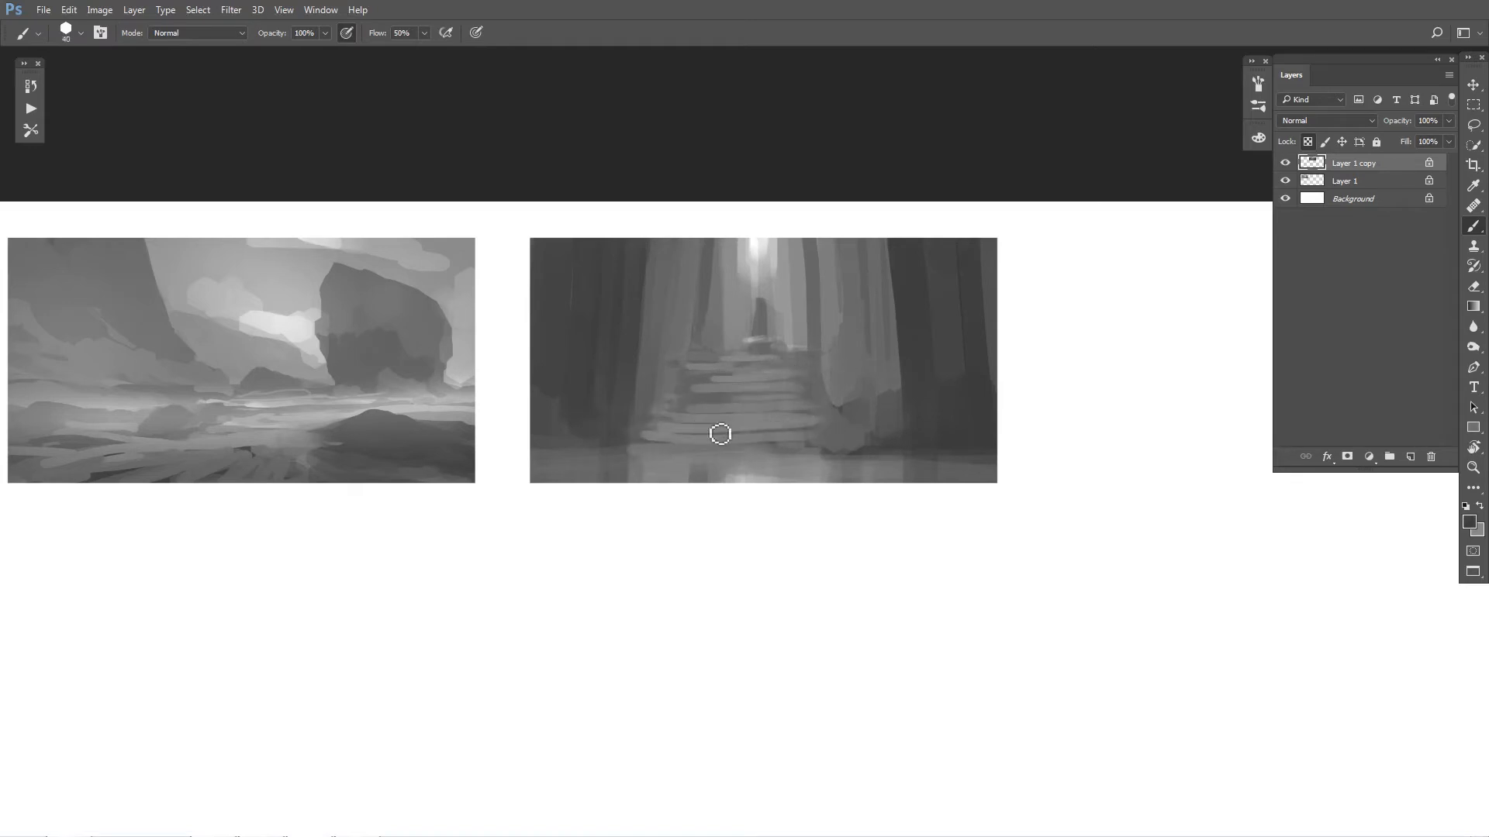
pyautogui.press(']')
pyautogui.press('[')
pyautogui.moveTo(675, 451); pyautogui.dragTo(827, 455)
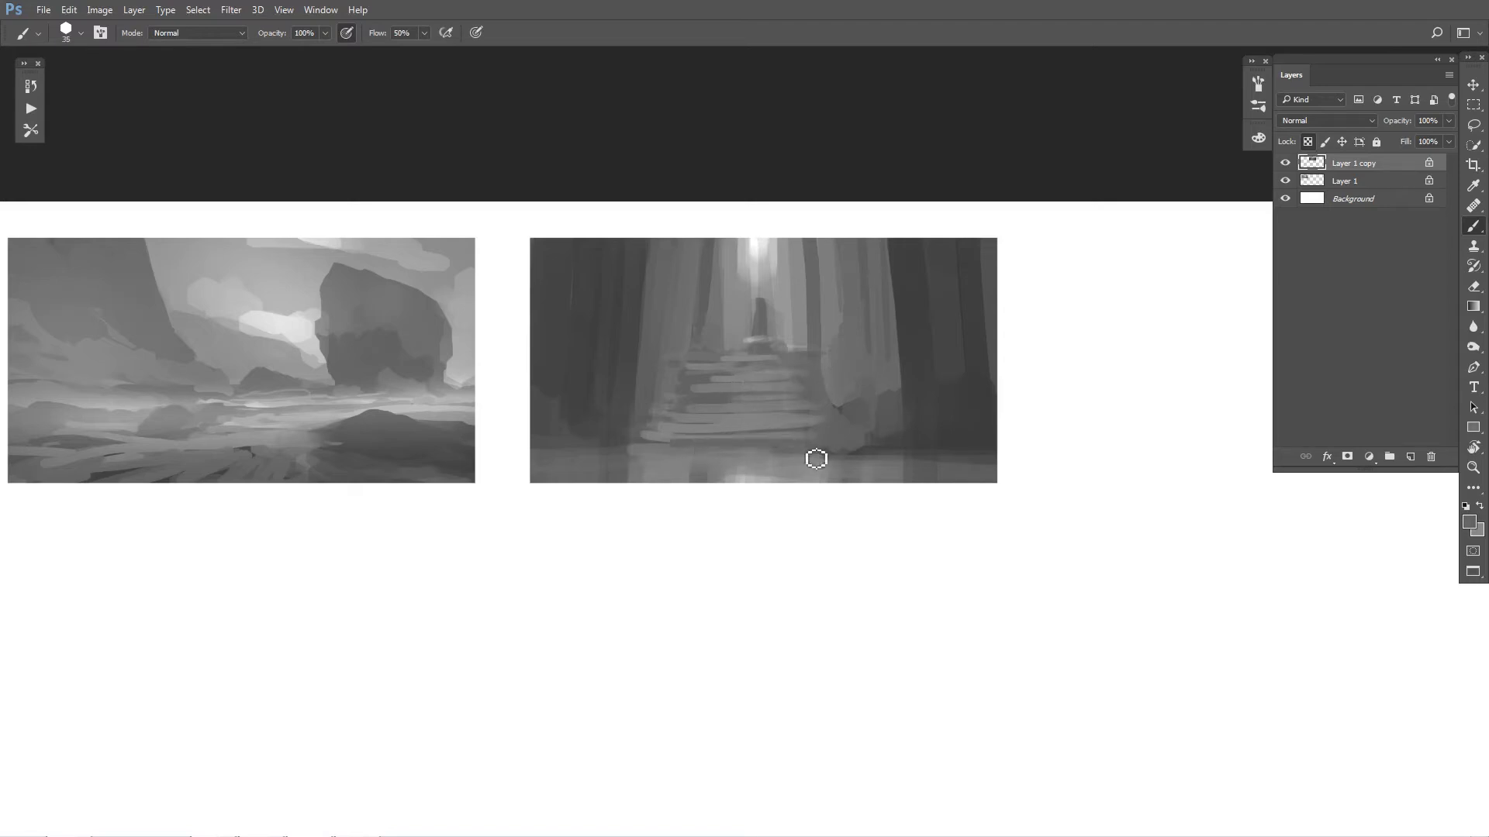
pyautogui.moveTo(698, 435)
pyautogui.mouseDown()
pyautogui.moveTo(810, 441)
pyautogui.moveTo(830, 422)
pyautogui.mouseUp()
pyautogui.moveTo(732, 407)
pyautogui.mouseDown()
pyautogui.moveTo(814, 394)
pyautogui.moveTo(738, 386)
pyautogui.moveTo(789, 370)
pyautogui.mouseUp()
pyautogui.moveTo(743, 360); pyautogui.dragTo(773, 366)
pyautogui.press(']')
pyautogui.press('[')
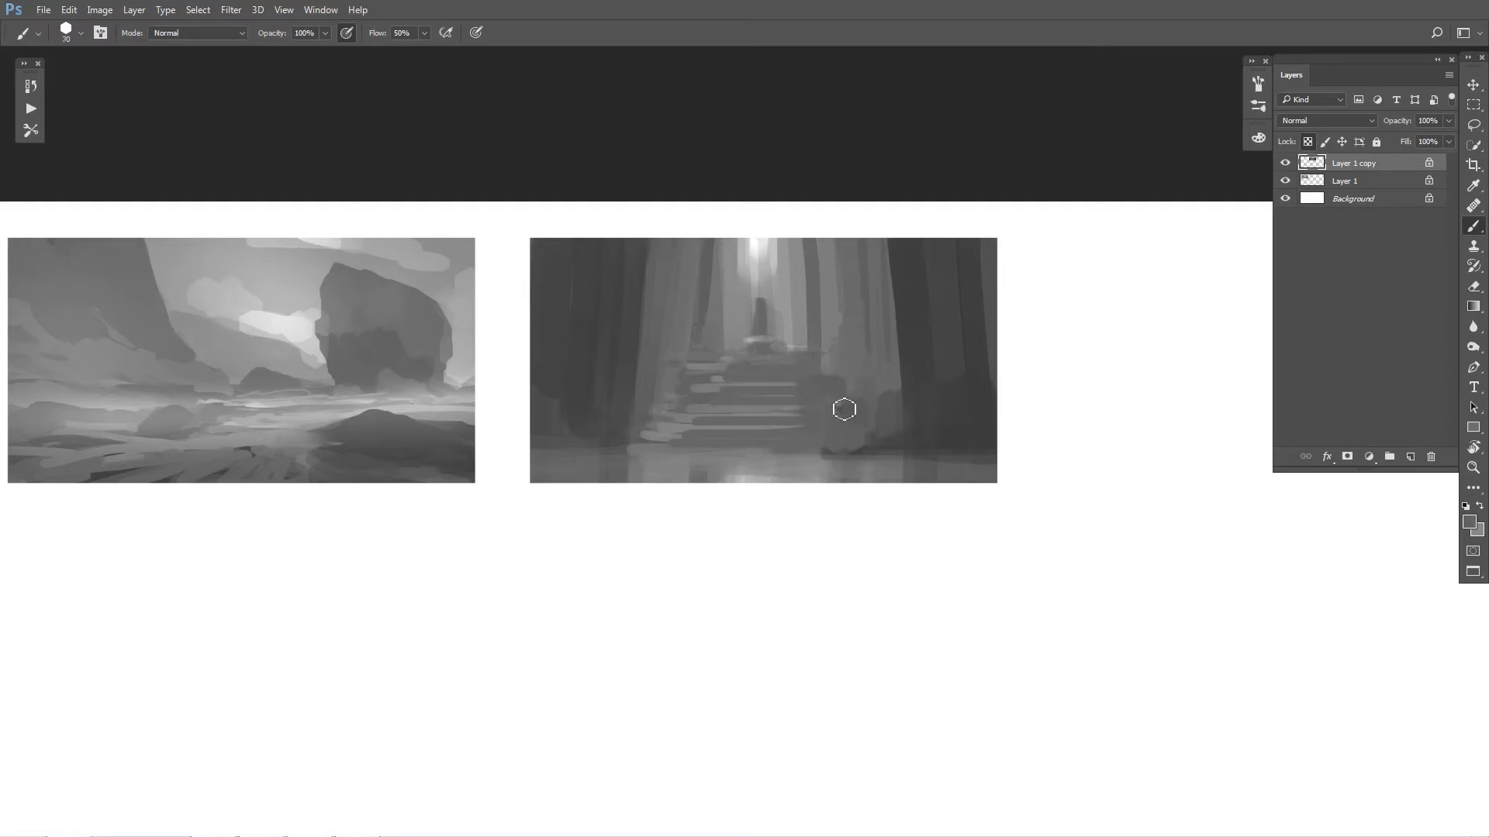
# Step: Block in dark rounded shapes on both sides of the staircase and shade the floor beneath them
pyautogui.moveTo(857, 398)
pyautogui.mouseDown()
pyautogui.moveTo(870, 357)
pyautogui.moveTo(884, 423)
pyautogui.mouseUp()
pyautogui.keyDown('alt'); pyautogui.click(886, 408); pyautogui.keyUp('alt')
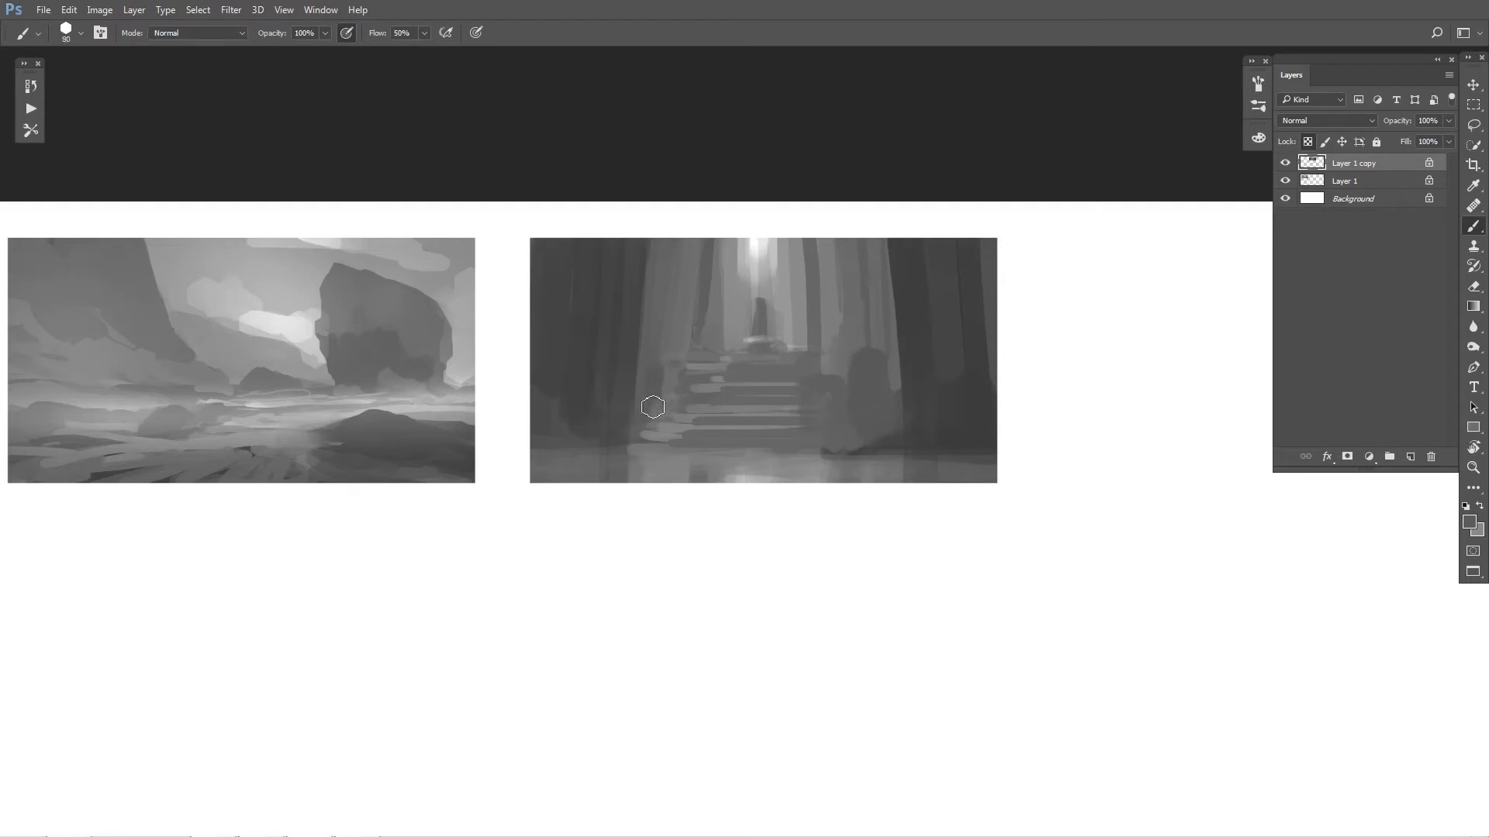
pyautogui.keyDown('alt'); pyautogui.click(665, 379); pyautogui.keyUp('alt')
pyautogui.moveTo(718, 378); pyautogui.dragTo(661, 435)
pyautogui.moveTo(783, 449)
pyautogui.mouseDown()
pyautogui.moveTo(783, 483)
pyautogui.moveTo(828, 477)
pyautogui.moveTo(839, 443)
pyautogui.moveTo(897, 426)
pyautogui.mouseUp()
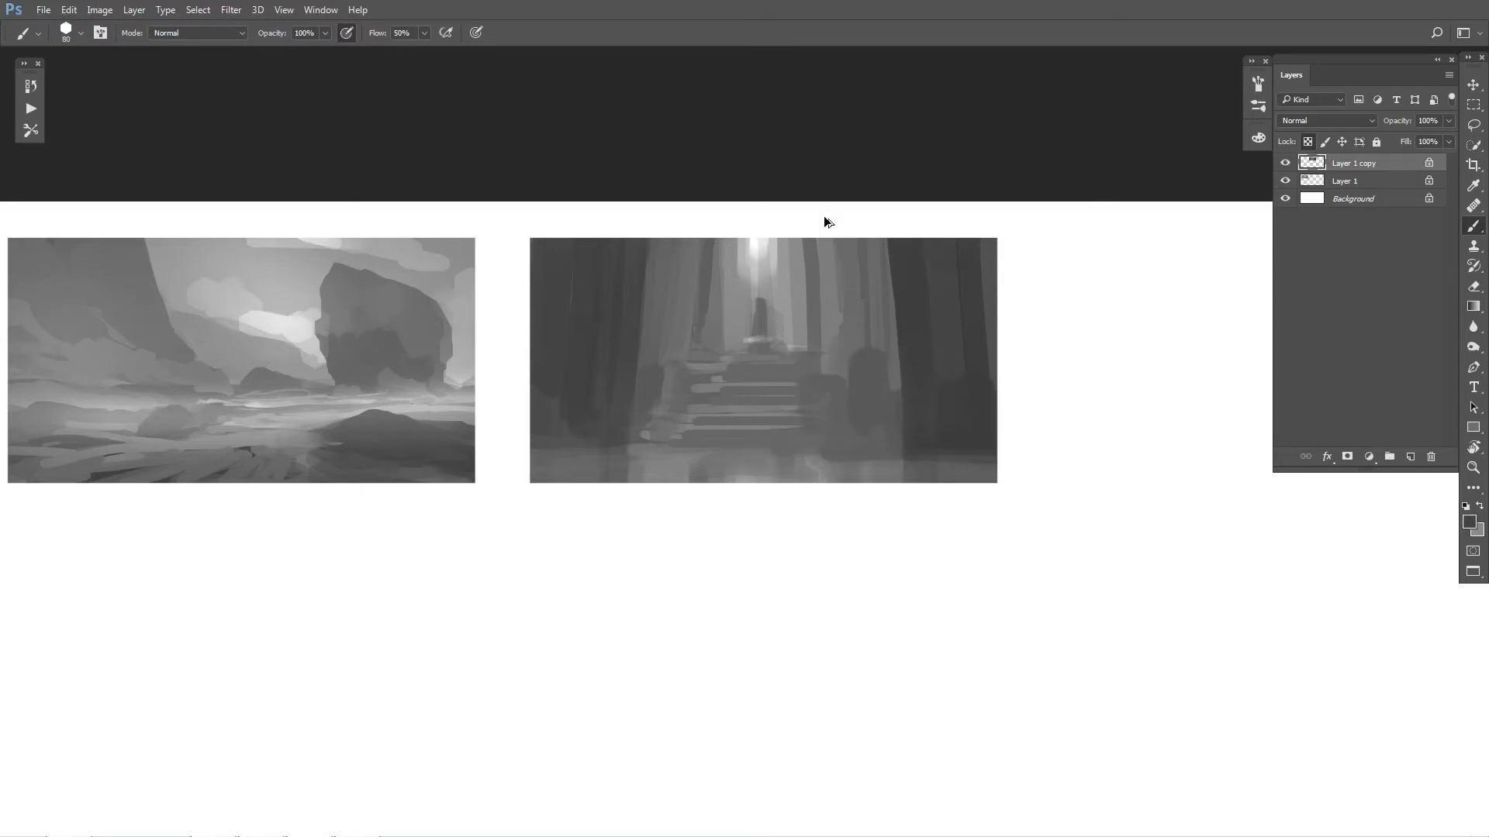
# Step: Flip the canvas horizontally, check the thumbnails at a reduced size, and flip it back
pyautogui.hotkey('ctrl', 'alt', 'f')
pyautogui.hotkey('ctrl', '-')
pyautogui.hotkey('ctrl', '-')
pyautogui.hotkey('ctrl', 'alt', 'f')
pyautogui.hotkey('ctrl', '+')
pyautogui.hotkey('ctrl', '+')
pyautogui.hotkey('ctrl', 'alt', 'f')
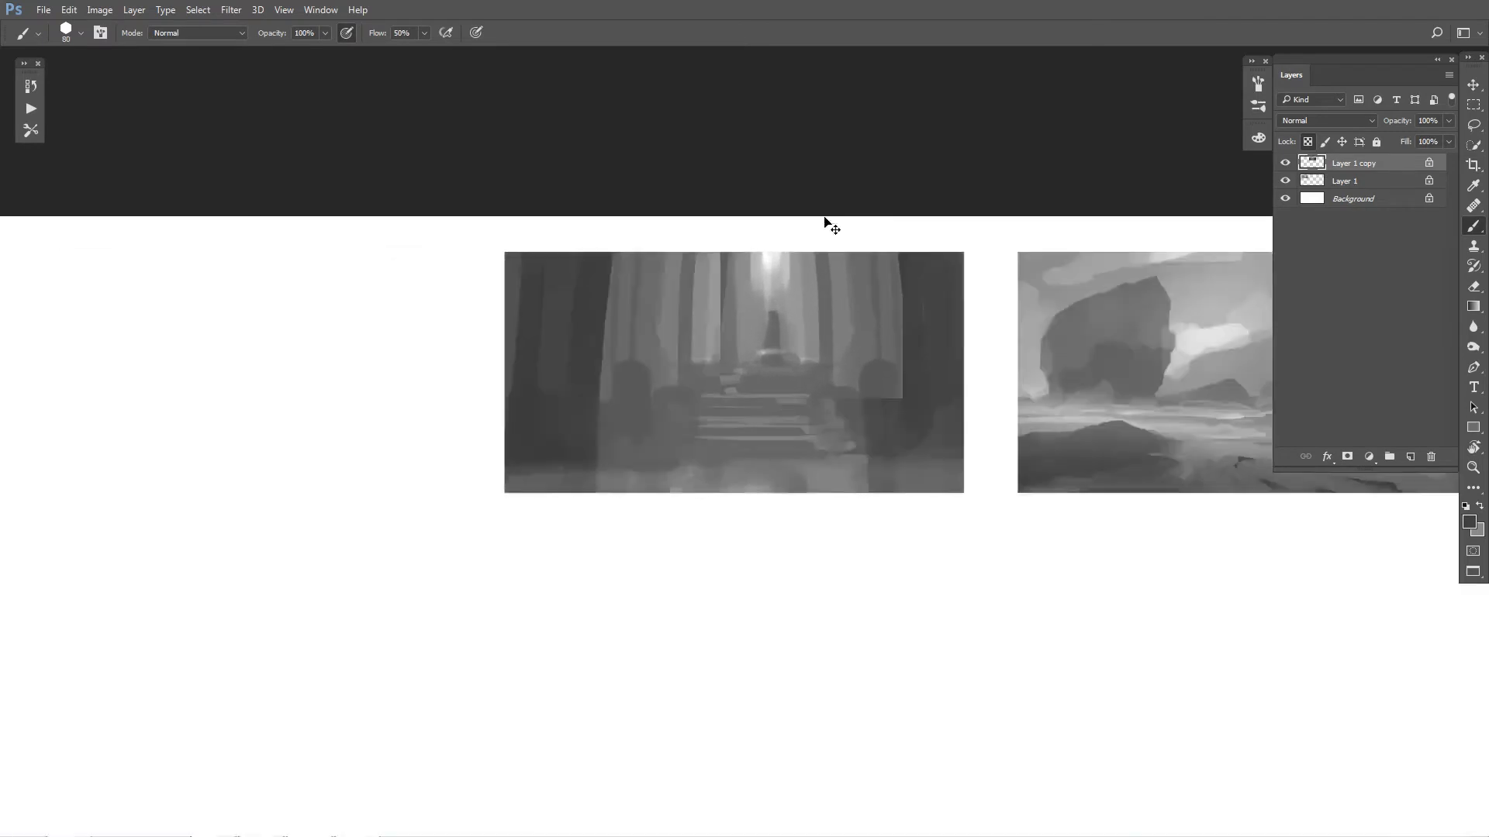
pyautogui.hotkey('ctrl', 'alt', 'f')
# Step: Lighten the columns left of the staircase with vertical size 100 strokes of sampled greys
pyautogui.press(']')
pyautogui.press(']')
pyautogui.moveTo(658, 289); pyautogui.dragTo(642, 380)
pyautogui.moveTo(642, 236)
pyautogui.mouseDown()
pyautogui.moveTo(622, 434)
pyautogui.moveTo(620, 255)
pyautogui.moveTo(618, 390)
pyautogui.moveTo(642, 379)
pyautogui.moveTo(627, 426)
pyautogui.moveTo(654, 405)
pyautogui.moveTo(618, 411)
pyautogui.mouseUp()
pyautogui.keyDown('alt'); pyautogui.click(593, 342); pyautogui.keyUp('alt')
pyautogui.moveTo(593, 339)
pyautogui.mouseDown()
pyautogui.moveTo(599, 269)
pyautogui.moveTo(588, 442)
pyautogui.mouseUp()
pyautogui.keyDown('alt'); pyautogui.click(592, 422); pyautogui.keyUp('alt')
pyautogui.moveTo(601, 260); pyautogui.dragTo(599, 424)
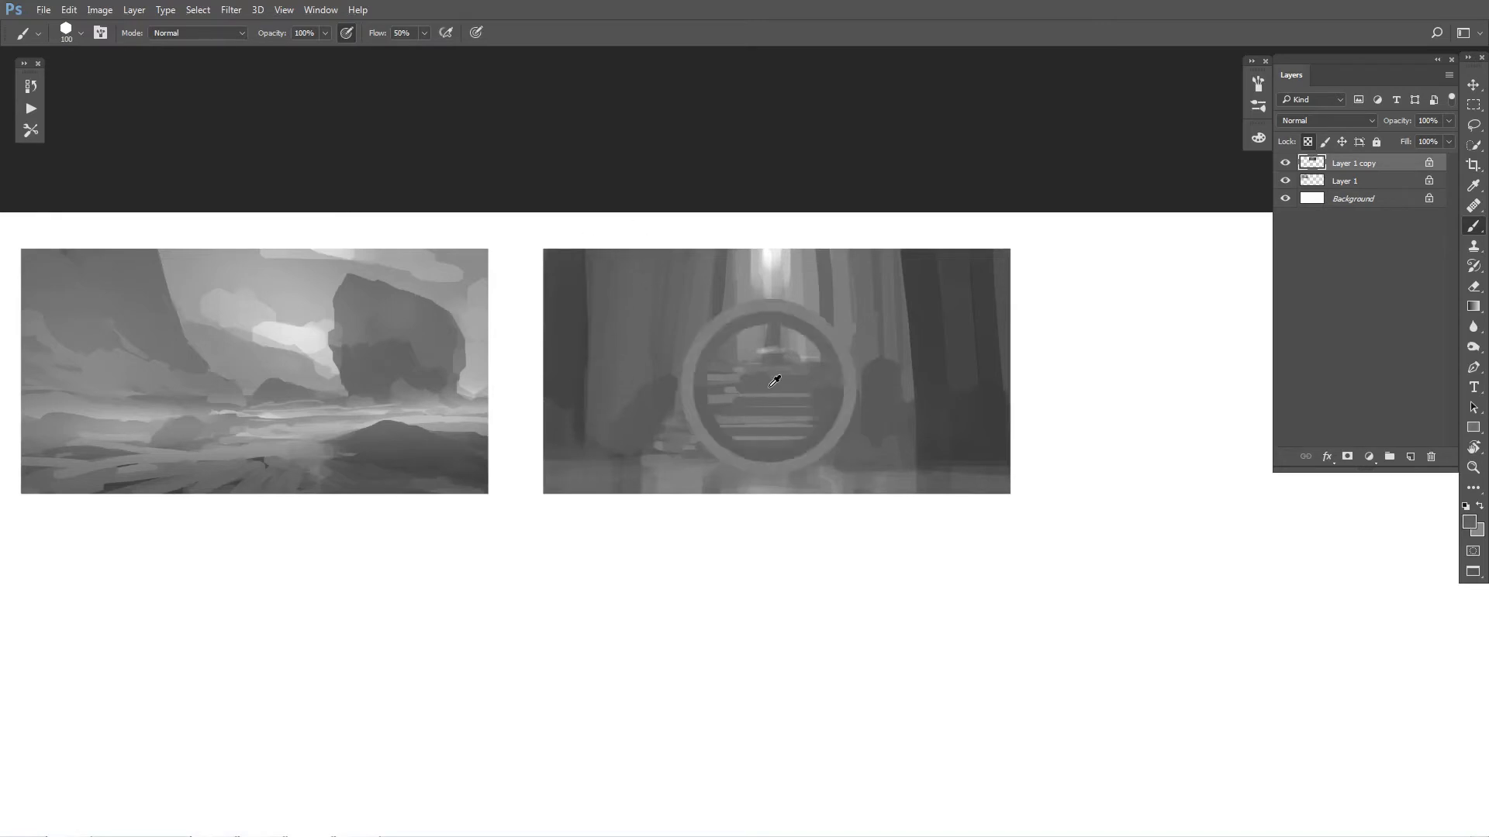
# Step: Darken the staircase and foreground floor with sampled grey, enlarging the brush to size 175 for broad strokes
pyautogui.moveTo(733, 378); pyautogui.dragTo(834, 371)
pyautogui.keyDown('alt'); pyautogui.click(937, 421); pyautogui.keyUp('alt')
pyautogui.moveTo(729, 368)
pyautogui.mouseDown()
pyautogui.moveTo(798, 372)
pyautogui.moveTo(770, 342)
pyautogui.mouseUp()
pyautogui.press('[')
pyautogui.press(']')
pyautogui.press(']')
pyautogui.press(']')
pyautogui.press(']')
pyautogui.press(']')
pyautogui.press(']')
pyautogui.press(']')
pyautogui.press(']')
pyautogui.press(']')
pyautogui.moveTo(816, 397); pyautogui.dragTo(816, 464)
pyautogui.moveTo(763, 423); pyautogui.dragTo(683, 443)
pyautogui.moveTo(788, 450)
pyautogui.mouseDown()
pyautogui.moveTo(673, 465)
pyautogui.moveTo(823, 475)
pyautogui.moveTo(729, 488)
pyautogui.mouseUp()
pyautogui.moveTo(694, 473); pyautogui.dragTo(626, 474)
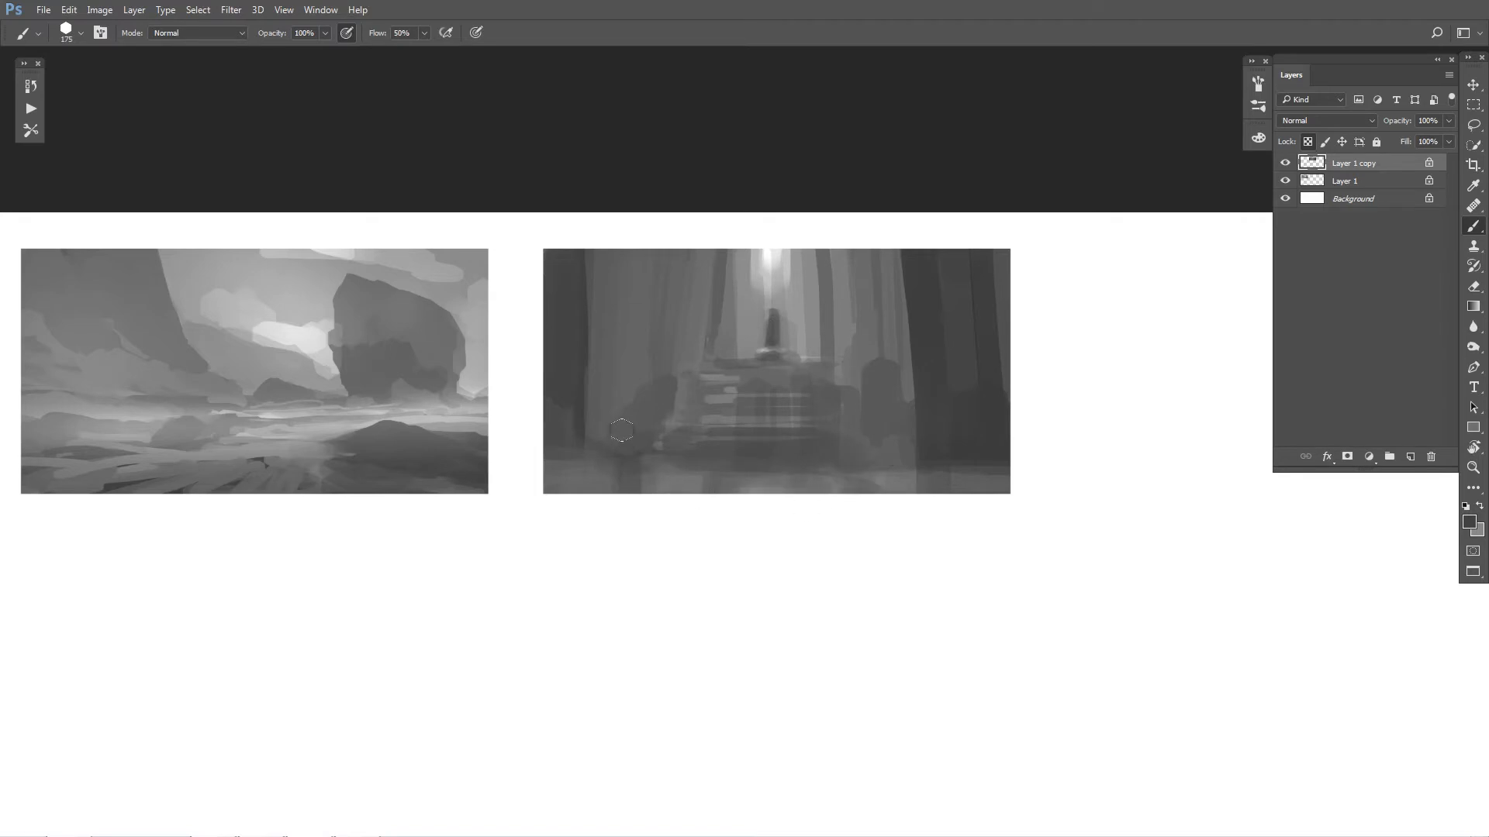
# Step: Paint out the dark shape left of the staircase with sampled column grey and check the thumbnails at a reduced size
pyautogui.keyDown('alt'); pyautogui.click(675, 358); pyautogui.keyUp('alt')
pyautogui.moveTo(673, 386)
pyautogui.mouseDown()
pyautogui.moveTo(674, 425)
pyautogui.moveTo(612, 444)
pyautogui.moveTo(623, 453)
pyautogui.mouseUp()
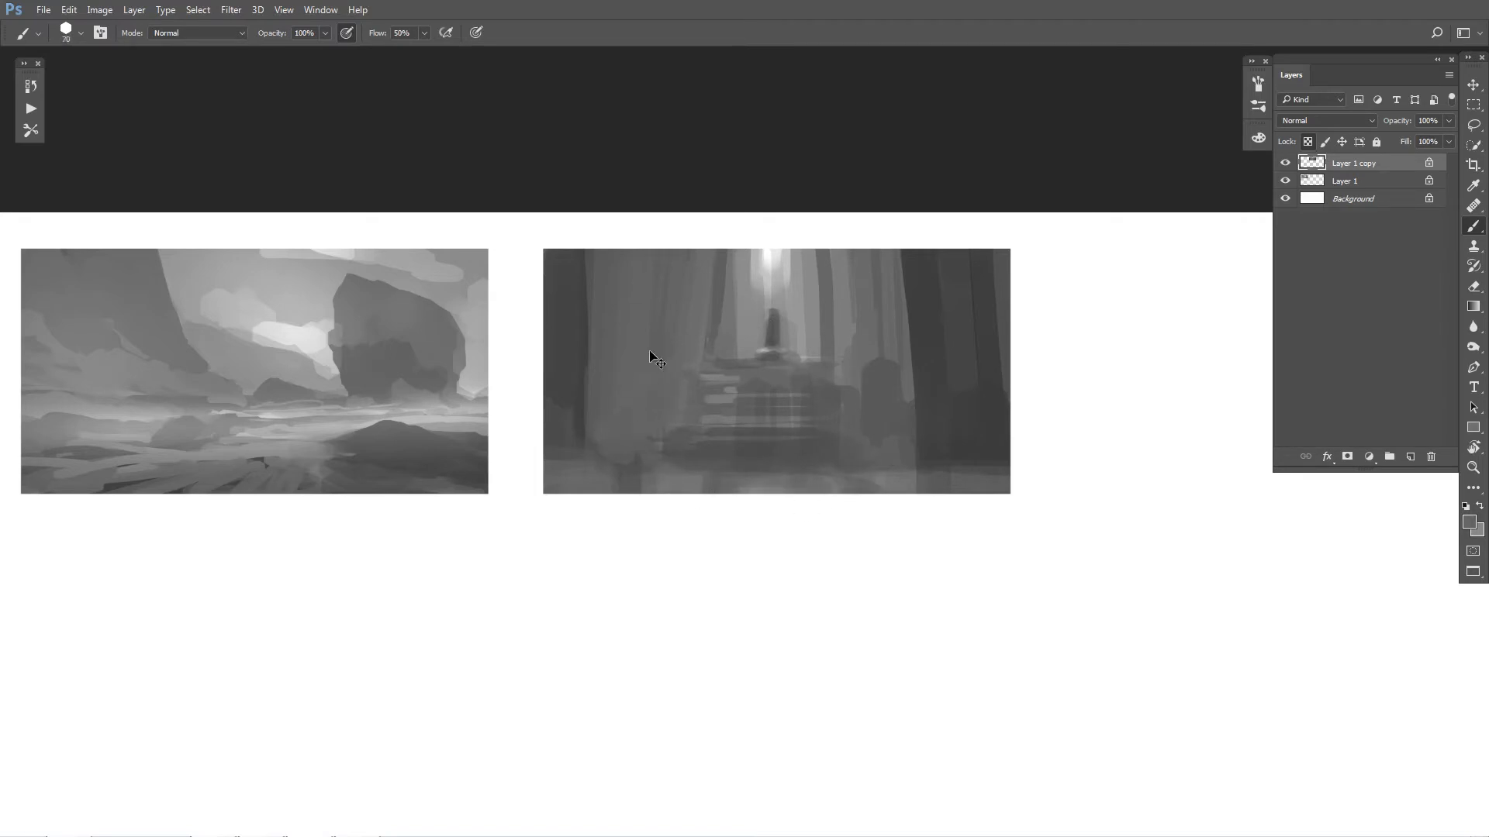
pyautogui.hotkey('ctrl', '-')
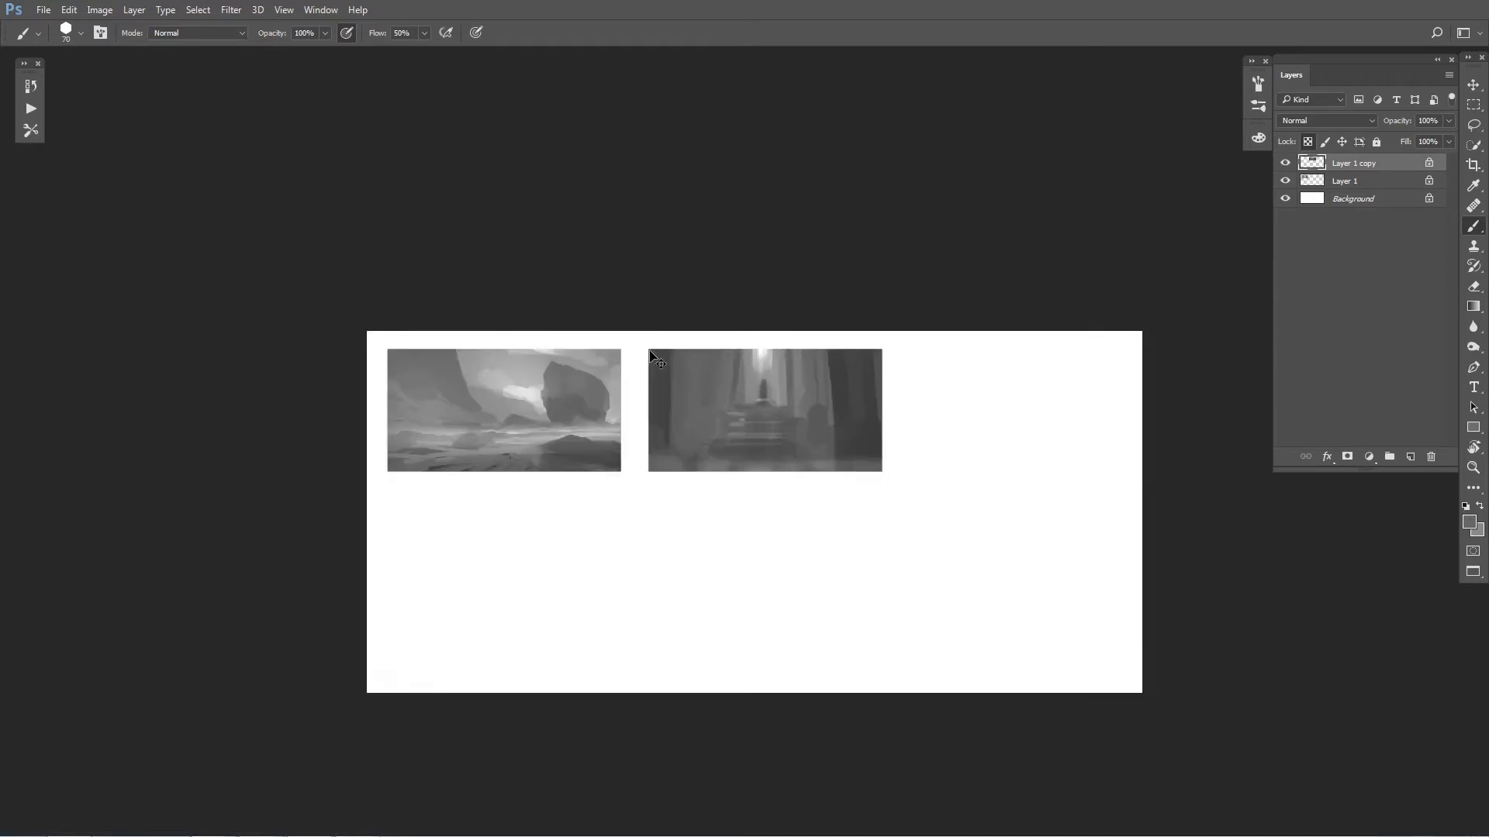
pyautogui.hotkey('ctrl', '+')
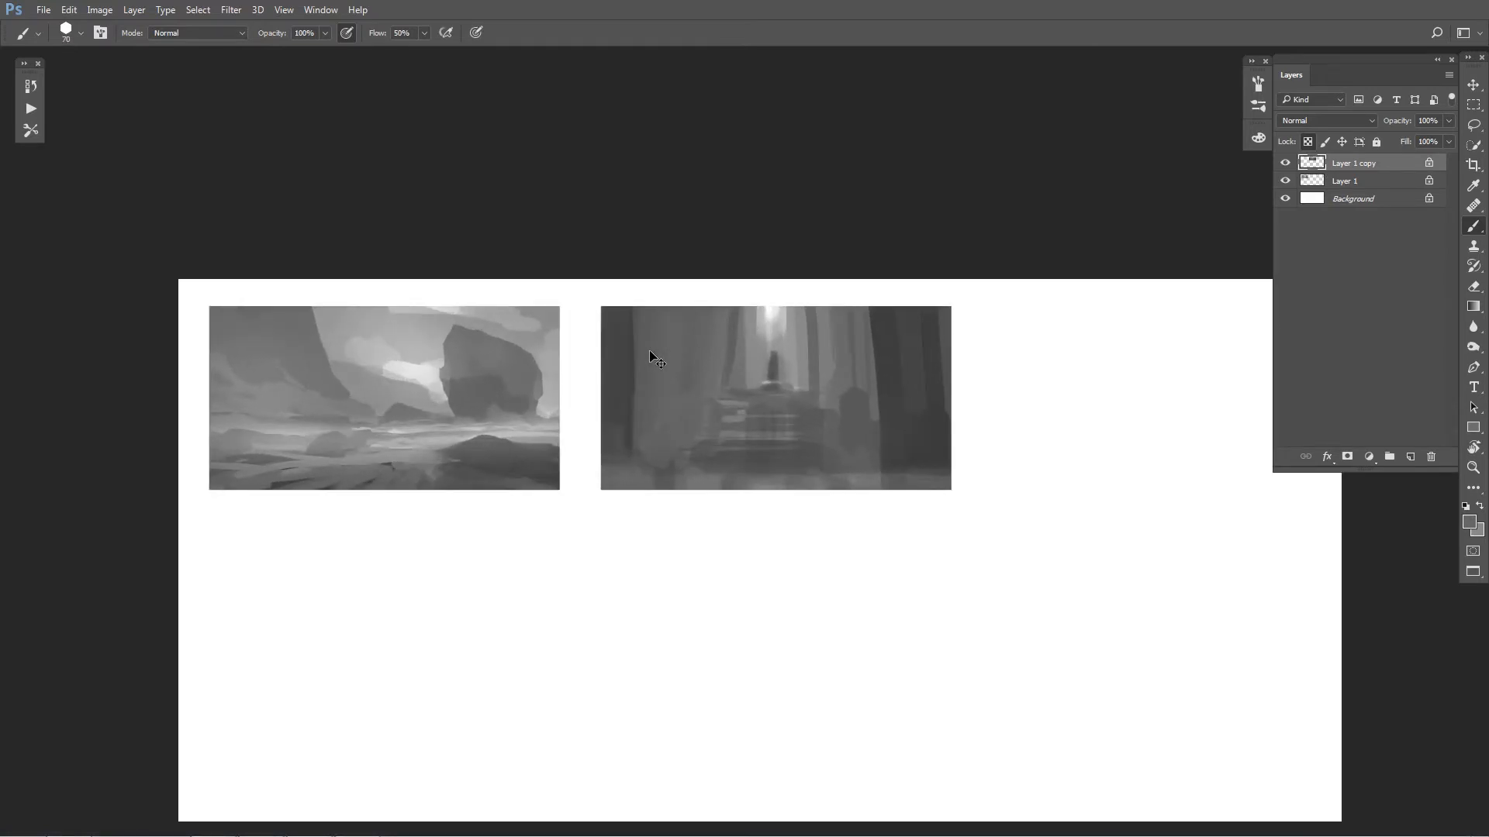
# Step: Duplicate the staircase thumbnail layer and place the copy beside the original as a third thumbnail
pyautogui.hotkey('ctrl', 'j')
pyautogui.press('v')
pyautogui.moveTo(758, 413); pyautogui.dragTo(1138, 403)
pyautogui.press('space')
pyautogui.moveTo(1193, 541); pyautogui.dragTo(954, 492)
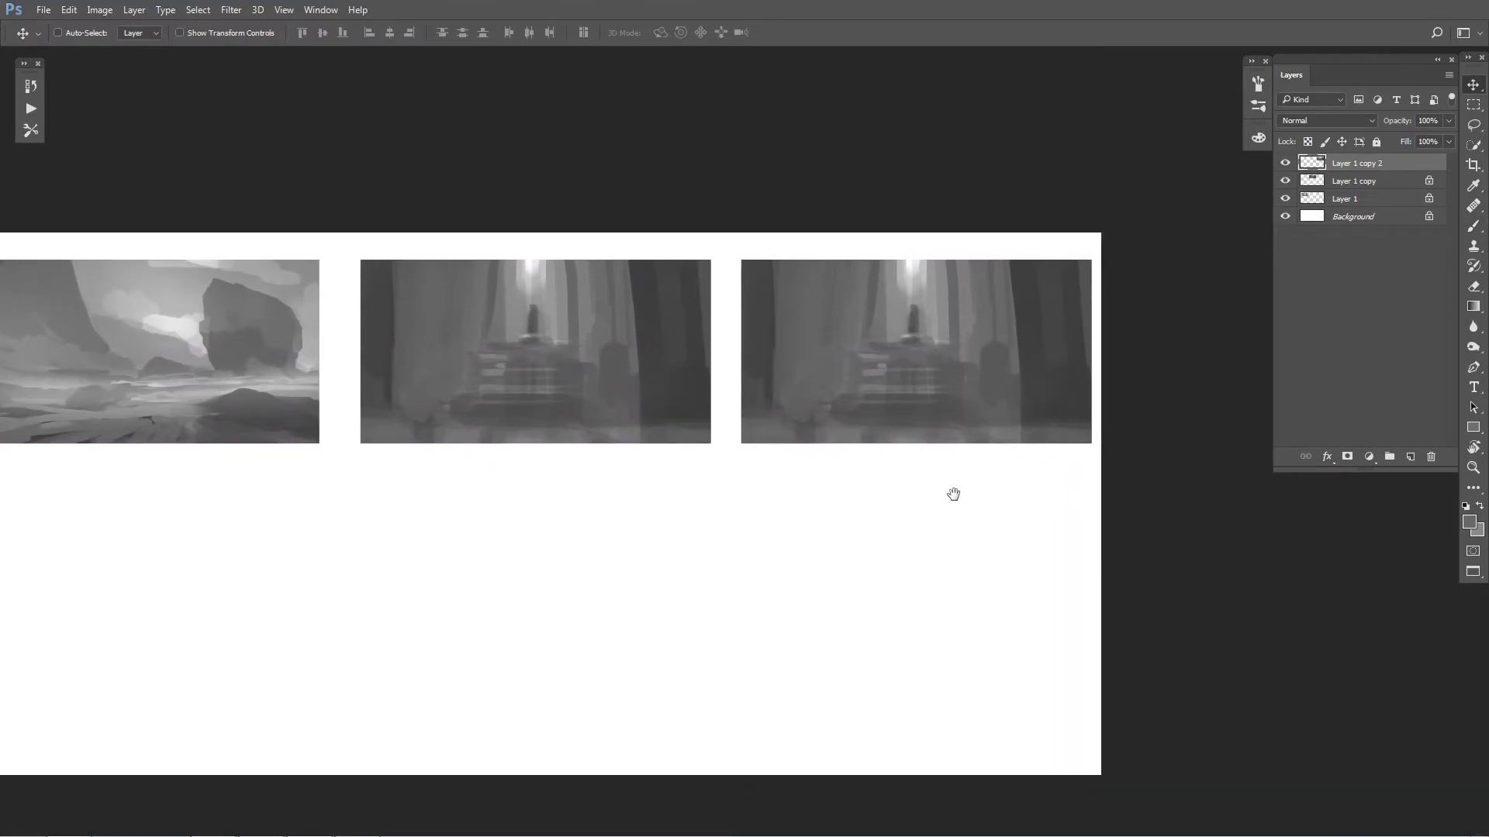
# Step: Extend the canvas on its right side with the Crop tool and fill the Background layer white
pyautogui.press('c')
pyautogui.moveTo(1105, 523)
pyautogui.mouseDown()
pyautogui.moveTo(1134, 506)
pyautogui.moveTo(1118, 513)
pyautogui.mouseUp()
pyautogui.press('Return')
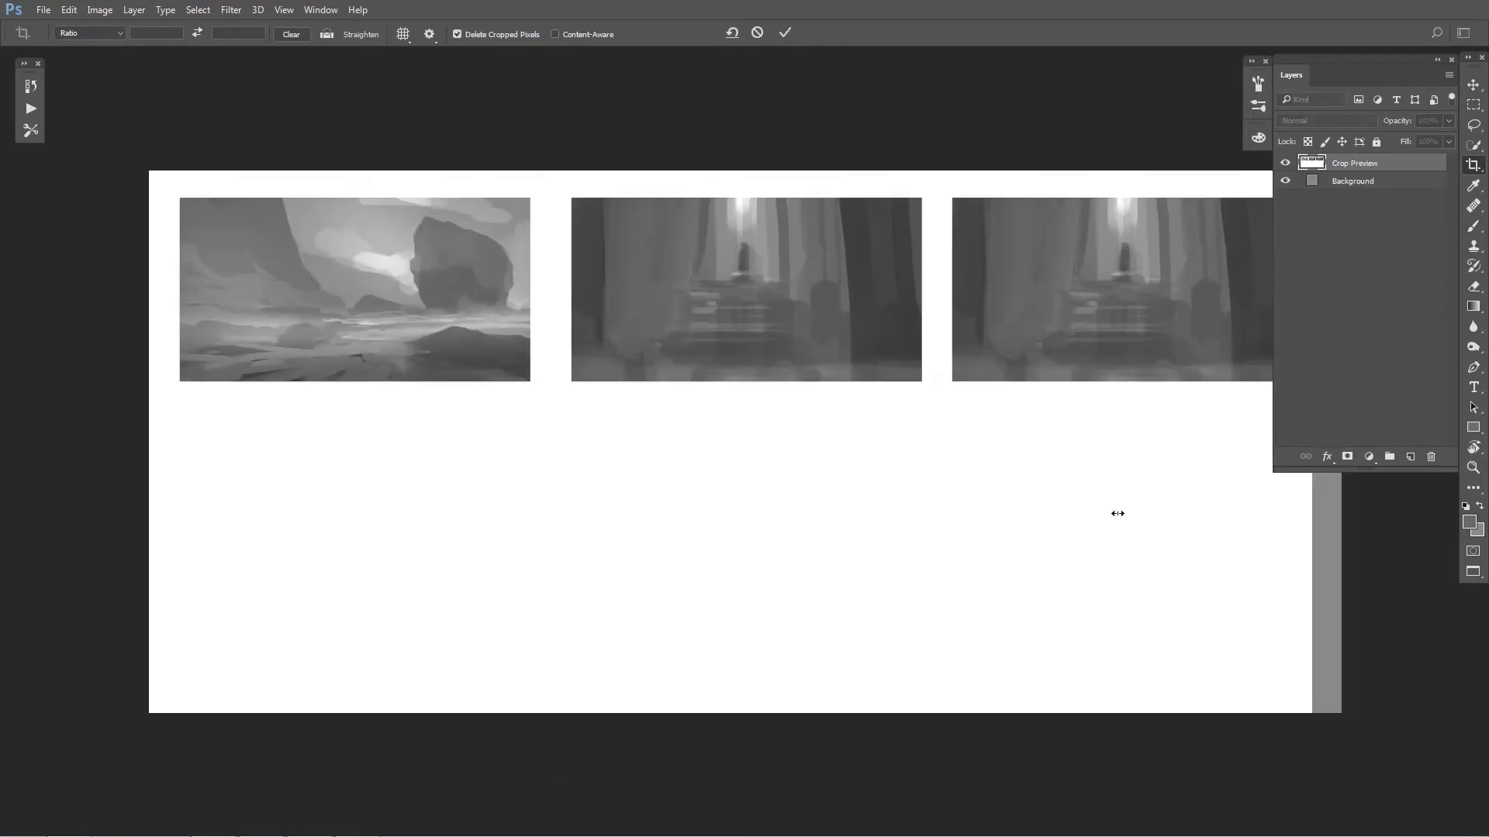
pyautogui.click(1346, 218)
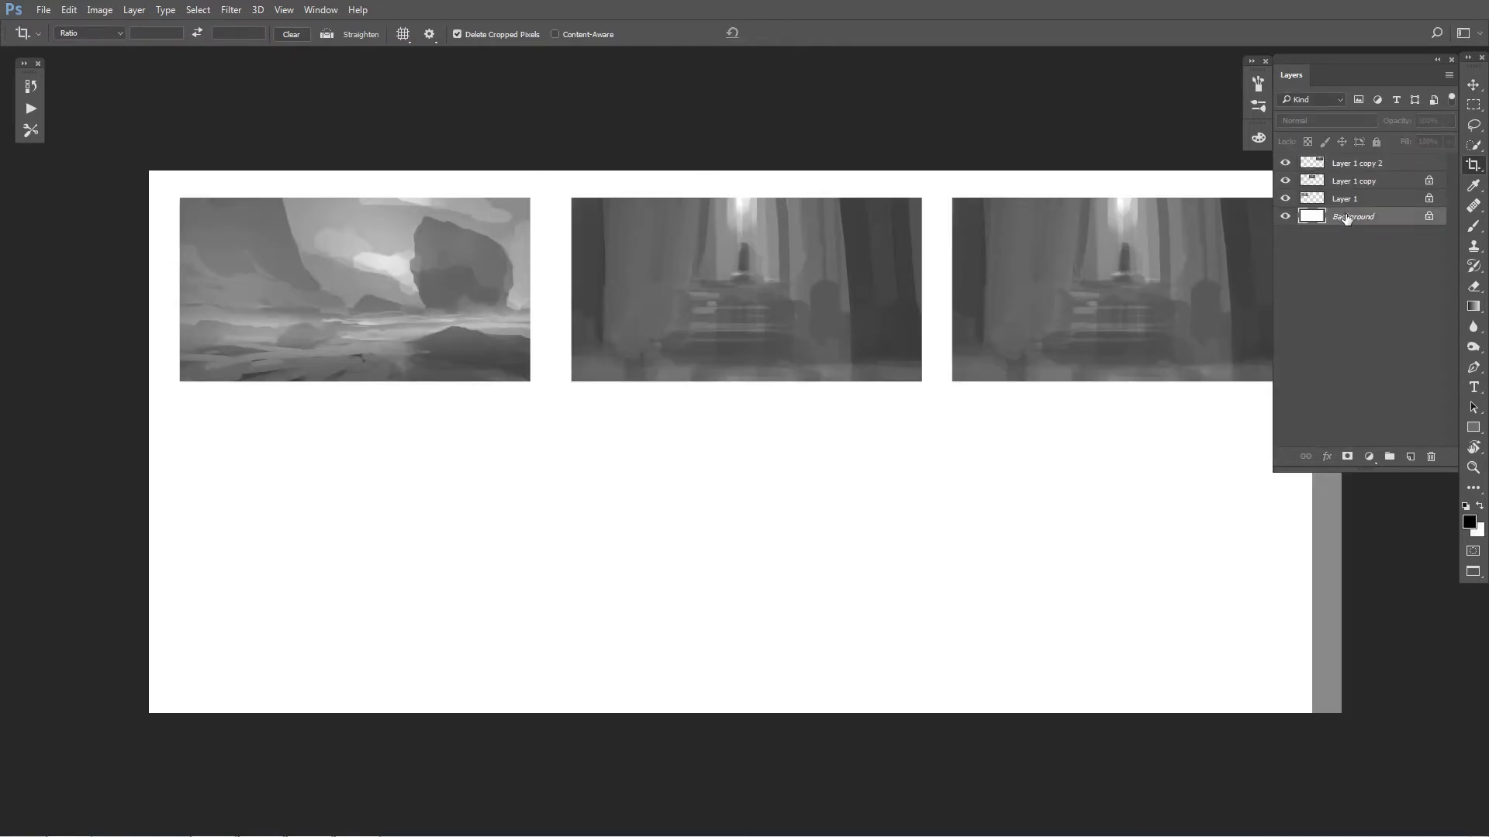
pyautogui.hotkey('ctrl', 'BackSpace')
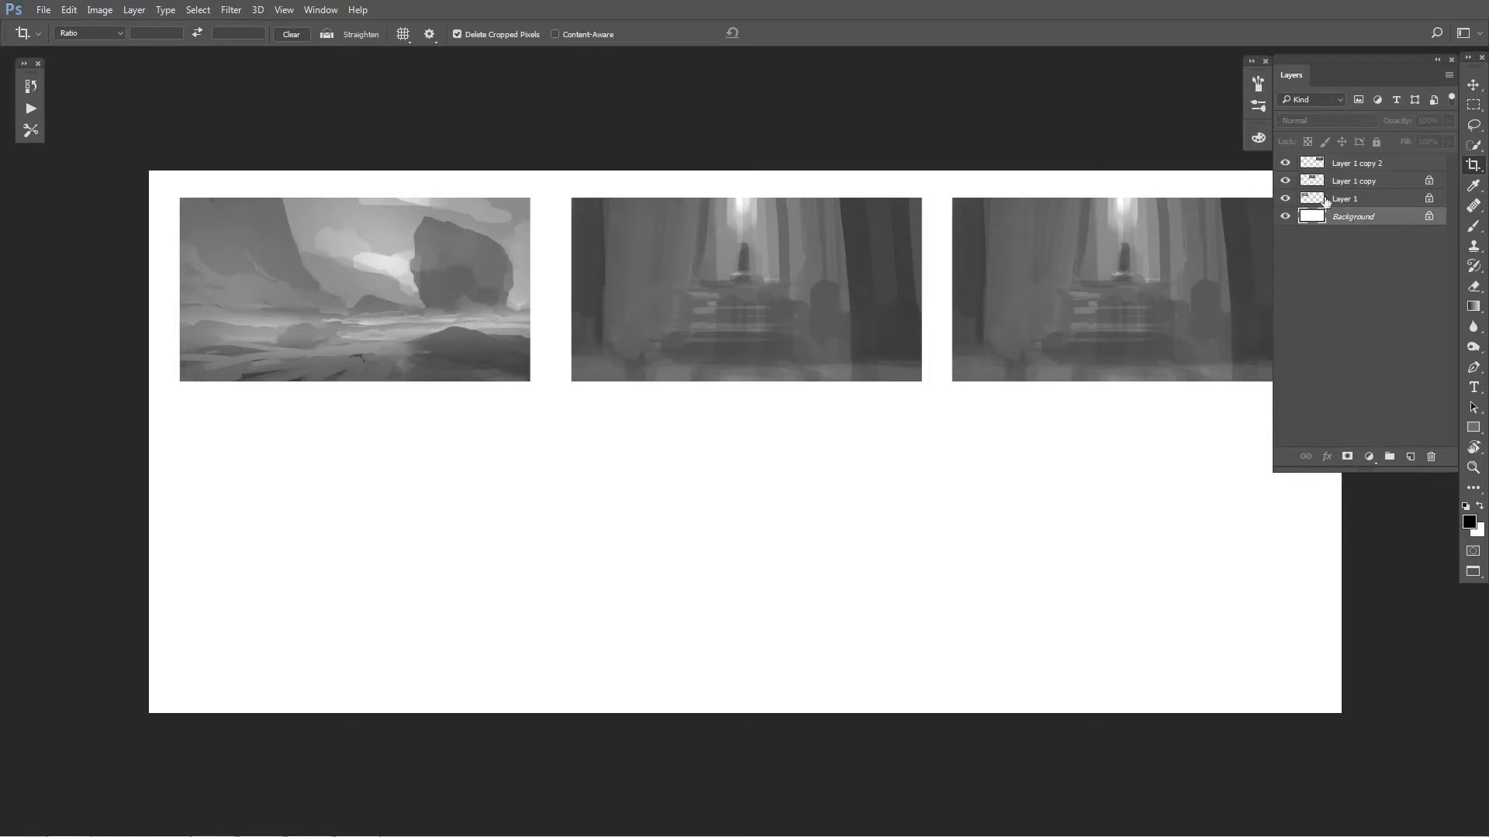
# Step: Lock the transparent pixels of Layer 1 copy 2 and cover the third thumbnail with sampled mid grey using a large brush
pyautogui.click(1333, 165)
pyautogui.moveTo(921, 411); pyautogui.dragTo(841, 416)
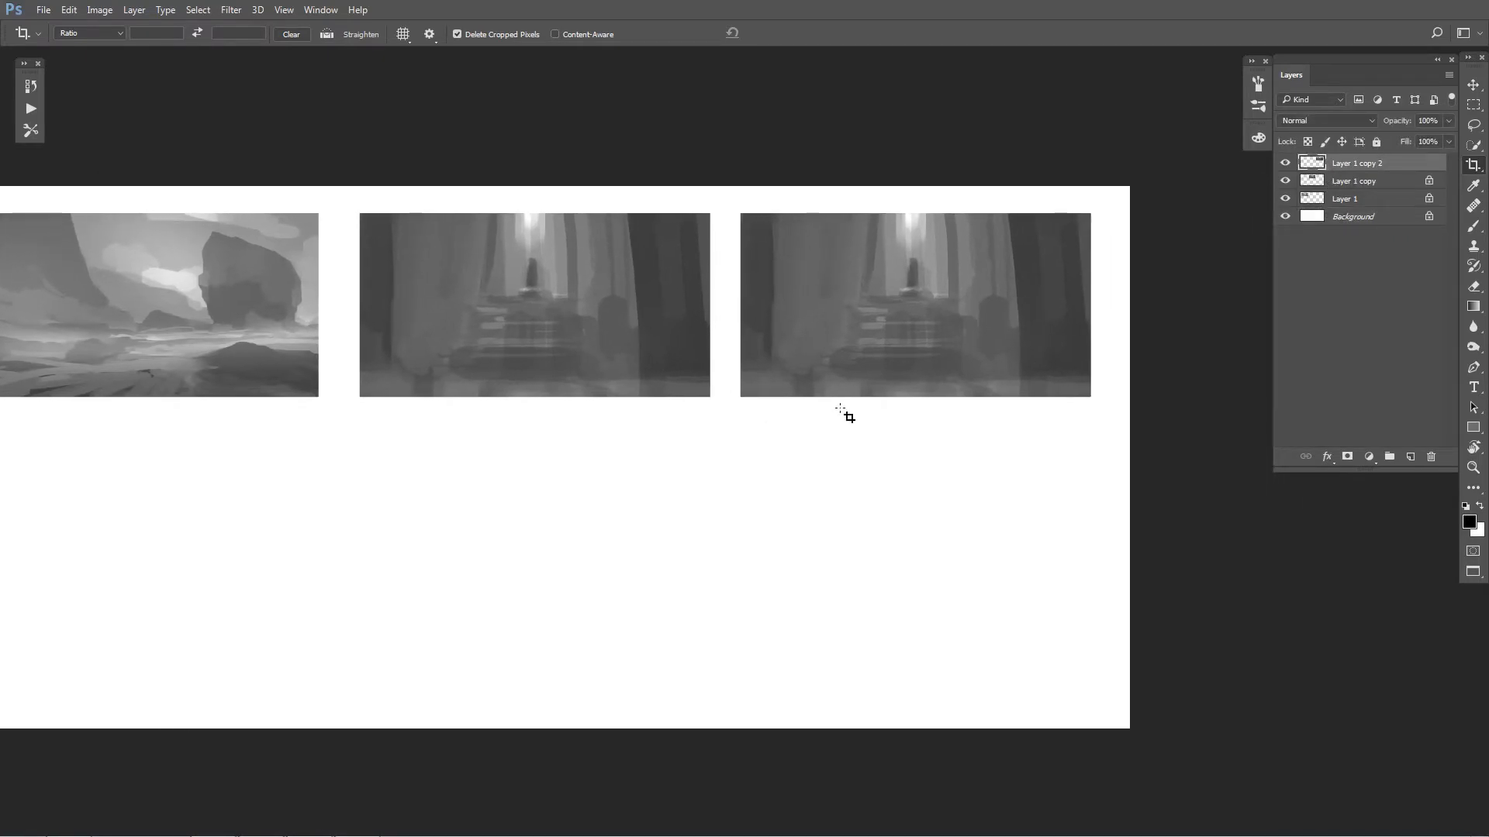
pyautogui.hotkey('ctrl', '+')
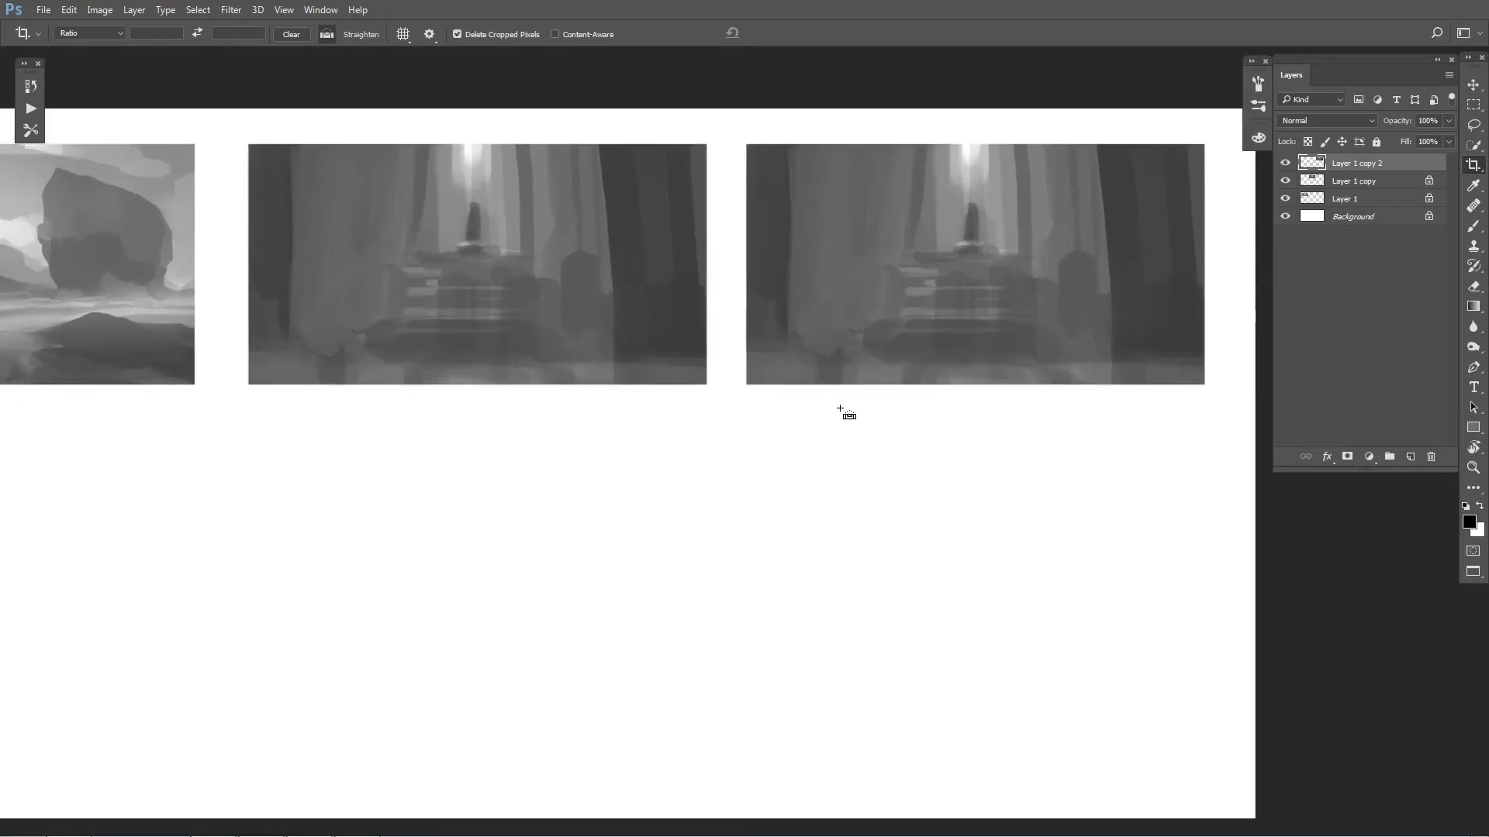
pyautogui.moveTo(837, 409); pyautogui.dragTo(661, 466)
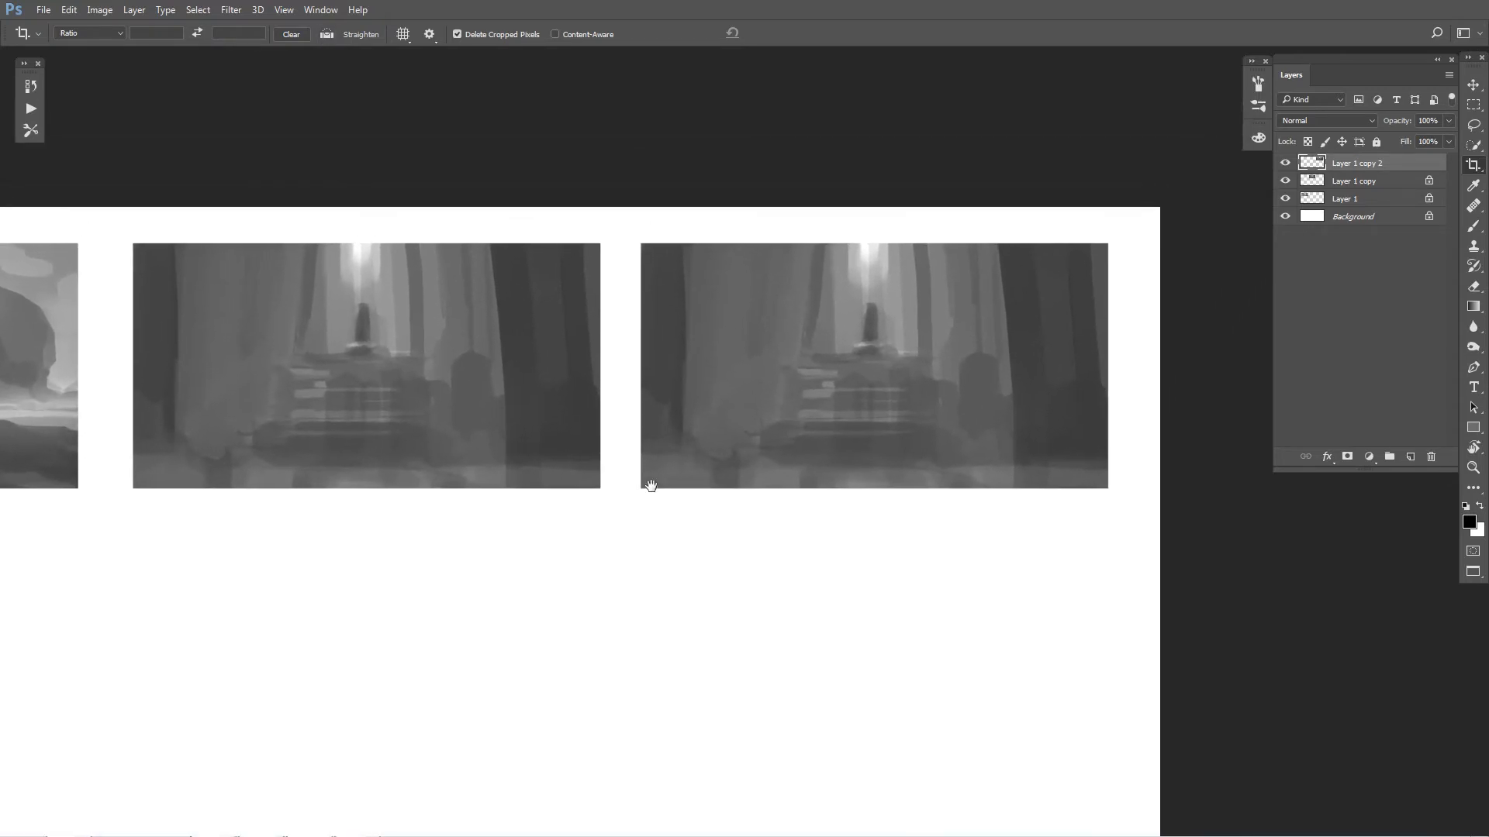
pyautogui.press('b')
pyautogui.keyDown('alt'); pyautogui.click(677, 330); pyautogui.keyUp('alt')
pyautogui.press(']')
pyautogui.press(']')
pyautogui.press(']')
pyautogui.moveTo(689, 273); pyautogui.dragTo(675, 416)
pyautogui.hotkey('ctrl', 'z')
pyautogui.click(1307, 142)
pyautogui.moveTo(636, 271)
pyautogui.mouseDown()
pyautogui.moveTo(659, 465)
pyautogui.moveTo(682, 283)
pyautogui.moveTo(814, 349)
pyautogui.moveTo(842, 481)
pyautogui.mouseUp()
pyautogui.moveTo(830, 271)
pyautogui.mouseDown()
pyautogui.moveTo(892, 372)
pyautogui.moveTo(1016, 326)
pyautogui.moveTo(1054, 488)
pyautogui.moveTo(980, 412)
pyautogui.mouseUp()
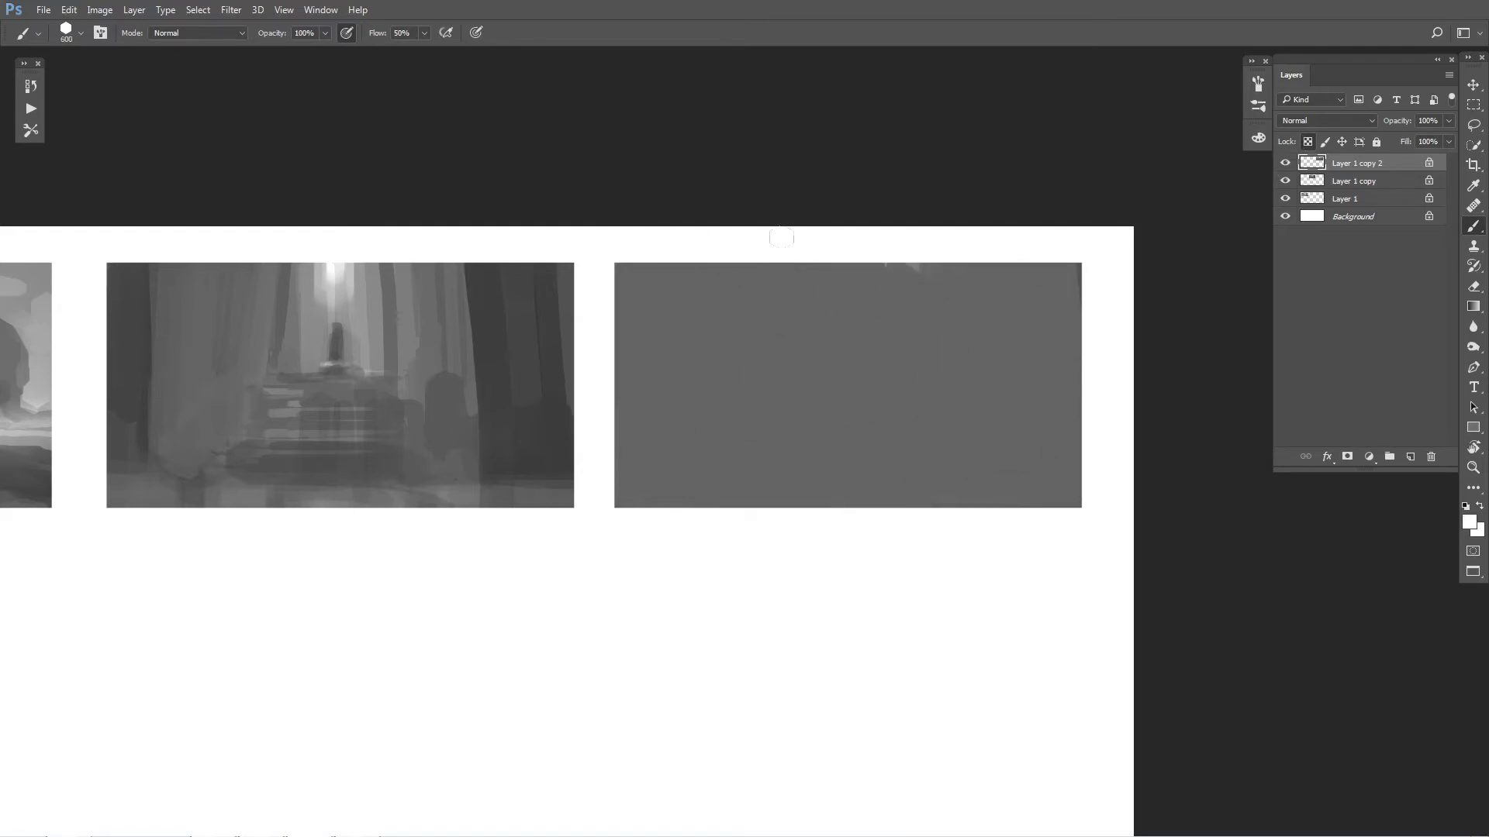
# Step: Paint a light grey shaft down the middle of the third thumbnail around a small dark block, reducing the brush to size 60
pyautogui.moveTo(835, 256); pyautogui.dragTo(835, 341)
pyautogui.press('[')
pyautogui.press('[')
pyautogui.press('[')
pyautogui.press('[')
pyautogui.press('[')
pyautogui.press('[')
pyautogui.press('[')
pyautogui.press('[')
pyautogui.press('[')
pyautogui.press('[')
pyautogui.moveTo(841, 401)
pyautogui.mouseDown()
pyautogui.moveTo(835, 319)
pyautogui.moveTo(827, 364)
pyautogui.moveTo(842, 318)
pyautogui.moveTo(864, 415)
pyautogui.mouseUp()
pyautogui.press('[')
pyautogui.press('[')
pyautogui.keyDown('alt'); pyautogui.click(830, 349); pyautogui.keyUp('alt')
pyautogui.keyDown('alt'); pyautogui.click(809, 332); pyautogui.keyUp('alt')
pyautogui.moveTo(793, 336); pyautogui.dragTo(794, 393)
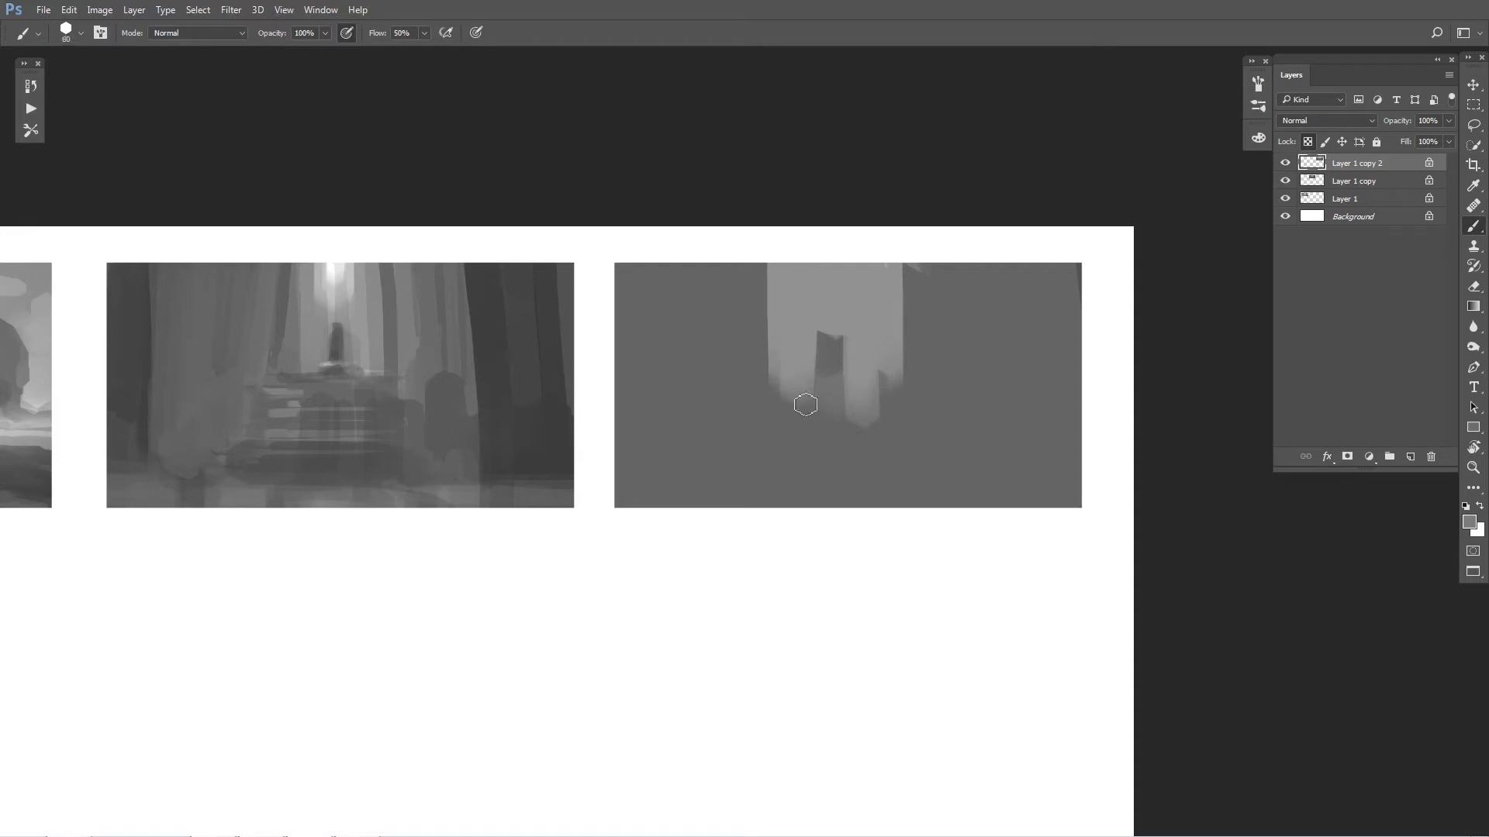
# Step: Spread light grey across both sides of the third thumbnail with size 250 strokes, keeping a dark central mass
pyautogui.press(']')
pyautogui.press(']')
pyautogui.press(']')
pyautogui.press(']')
pyautogui.press(']')
pyautogui.press(']')
pyautogui.press(']')
pyautogui.moveTo(747, 260)
pyautogui.mouseDown()
pyautogui.moveTo(749, 411)
pyautogui.moveTo(732, 388)
pyautogui.moveTo(751, 473)
pyautogui.mouseUp()
pyautogui.moveTo(729, 263); pyautogui.dragTo(730, 504)
pyautogui.moveTo(677, 265); pyautogui.dragTo(678, 497)
pyautogui.moveTo(880, 305)
pyautogui.mouseDown()
pyautogui.moveTo(934, 465)
pyautogui.moveTo(970, 434)
pyautogui.moveTo(1023, 465)
pyautogui.moveTo(1054, 439)
pyautogui.moveTo(1069, 279)
pyautogui.mouseUp()
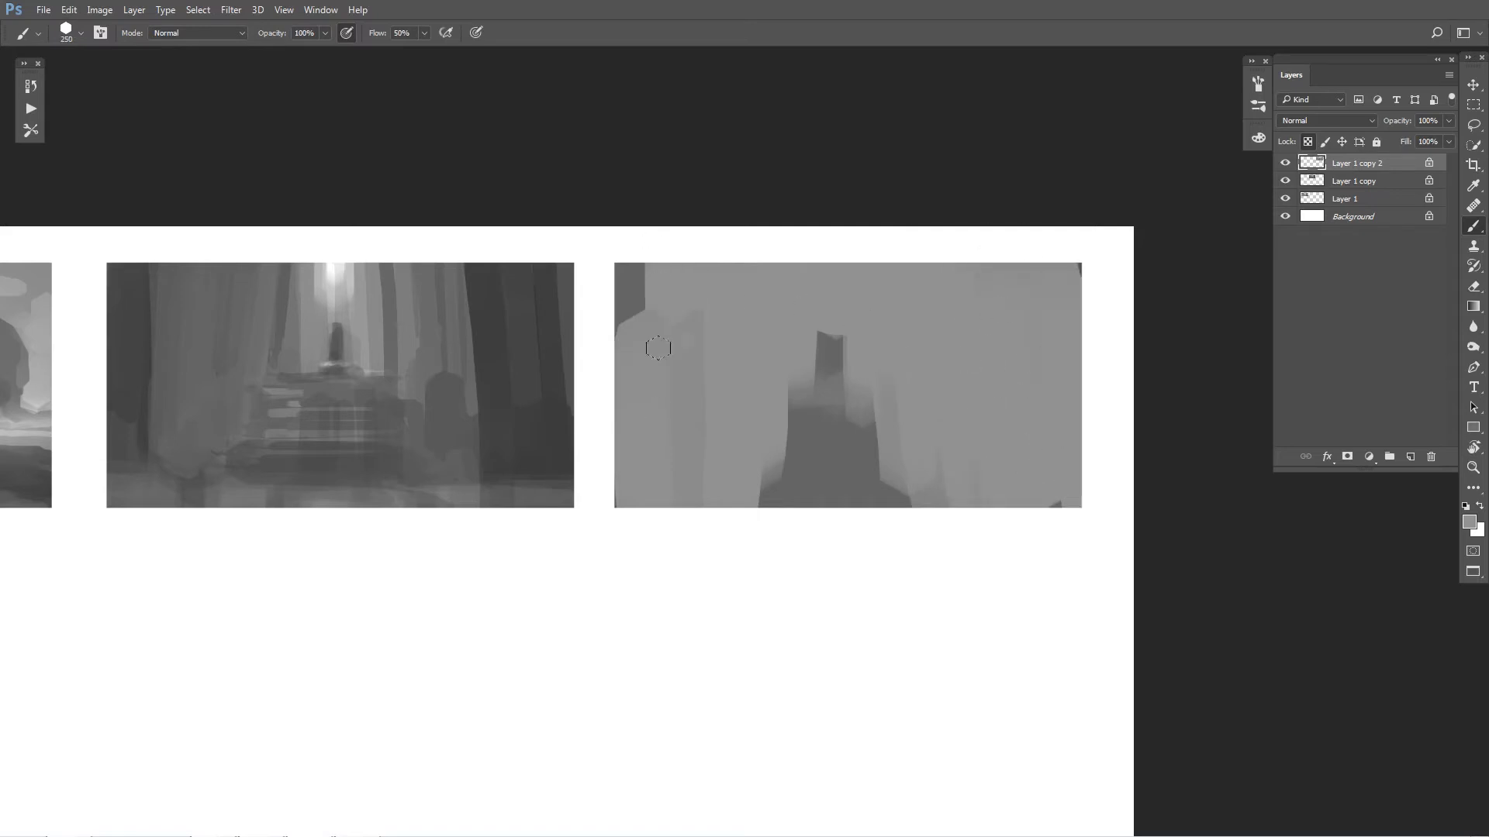
pyautogui.moveTo(632, 279); pyautogui.dragTo(634, 422)
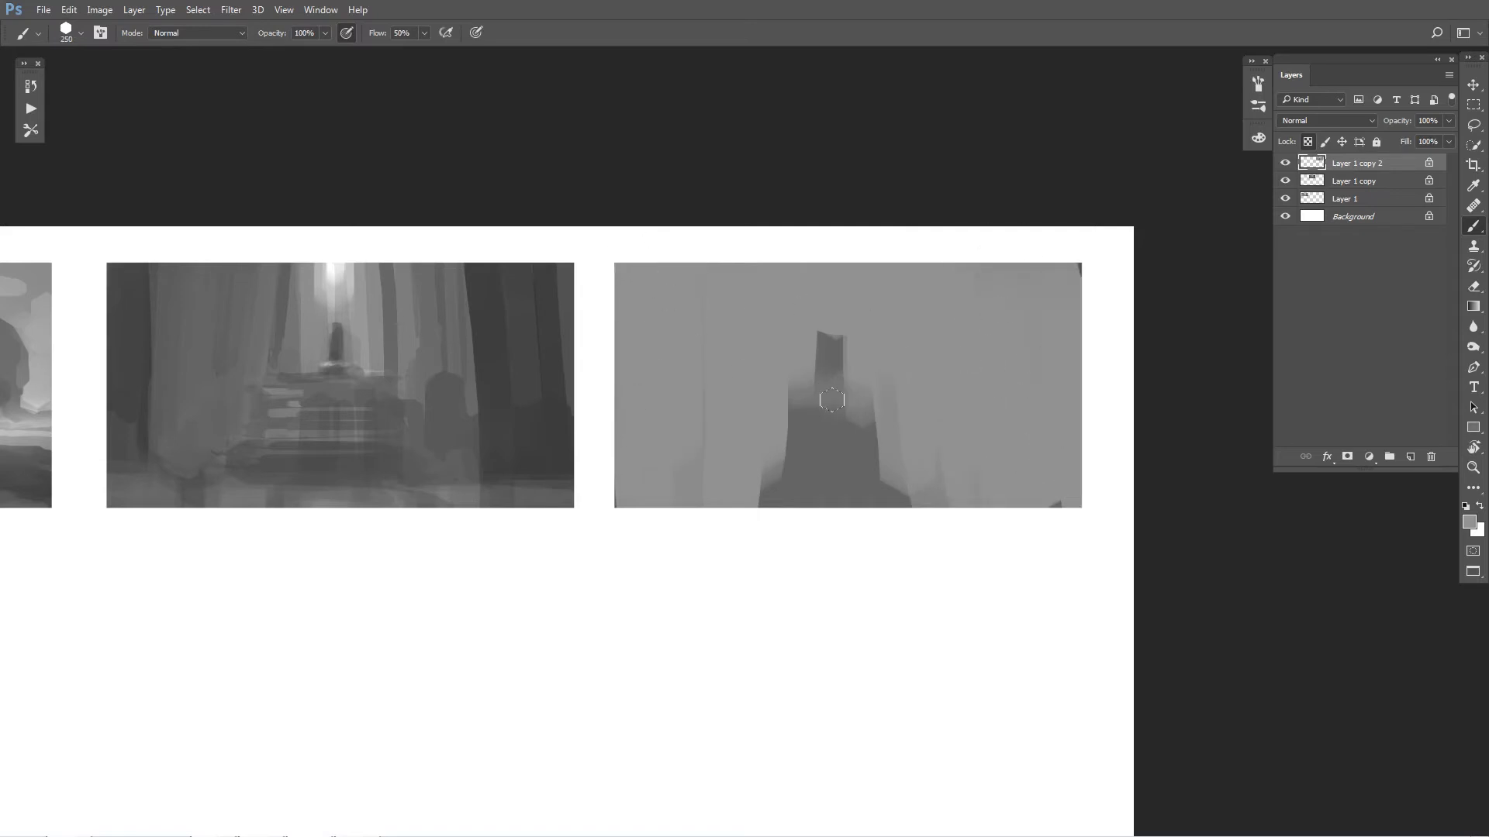
# Step: Paint a dark mound beneath the upright block with size 150 strokes and widen the block's base with a smaller brush
pyautogui.moveTo(805, 412)
pyautogui.mouseDown()
pyautogui.moveTo(863, 419)
pyautogui.moveTo(792, 398)
pyautogui.moveTo(909, 427)
pyautogui.moveTo(799, 421)
pyautogui.moveTo(898, 441)
pyautogui.moveTo(837, 456)
pyautogui.mouseUp()
pyautogui.press(']')
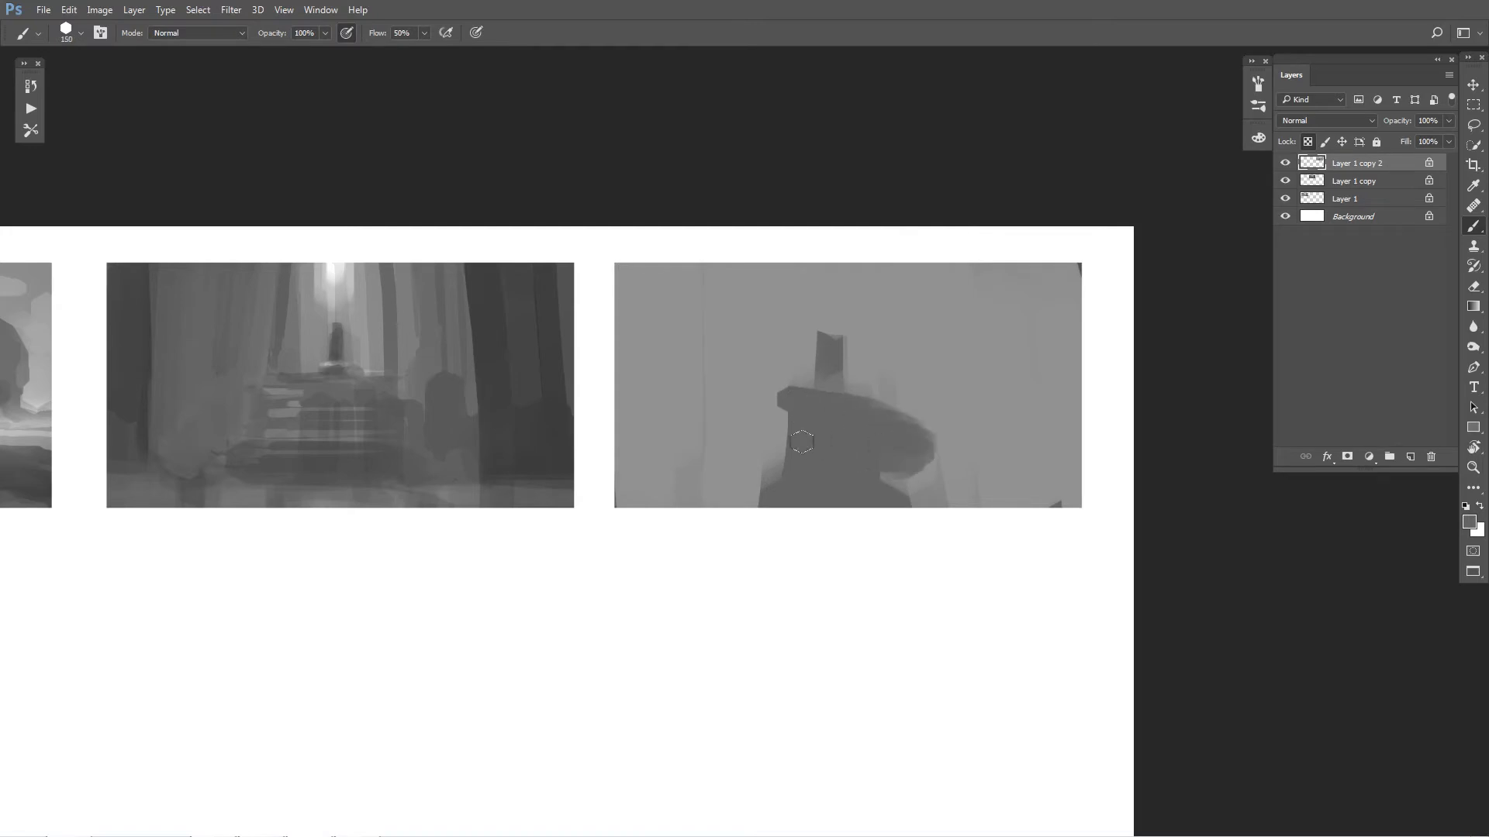
pyautogui.press('[')
pyautogui.press('[')
pyautogui.press('[')
pyautogui.press('[')
pyautogui.press('[')
pyautogui.moveTo(831, 379); pyautogui.dragTo(851, 382)
# Step: Extend the mound leftward with short vertical strokes of sampled dark grey at size 125
pyautogui.keyDown('alt'); pyautogui.click(849, 449); pyautogui.keyUp('alt')
pyautogui.press(']')
pyautogui.press(']')
pyautogui.press(']')
pyautogui.press(']')
pyautogui.press(']')
pyautogui.press(']')
pyautogui.press(']')
pyautogui.keyDown('alt'); pyautogui.click(807, 430); pyautogui.keyUp('alt')
pyautogui.moveTo(784, 411); pyautogui.dragTo(758, 502)
pyautogui.moveTo(751, 407)
pyautogui.mouseDown()
pyautogui.moveTo(755, 509)
pyautogui.moveTo(733, 512)
pyautogui.mouseUp()
pyautogui.moveTo(700, 434); pyautogui.dragTo(704, 535)
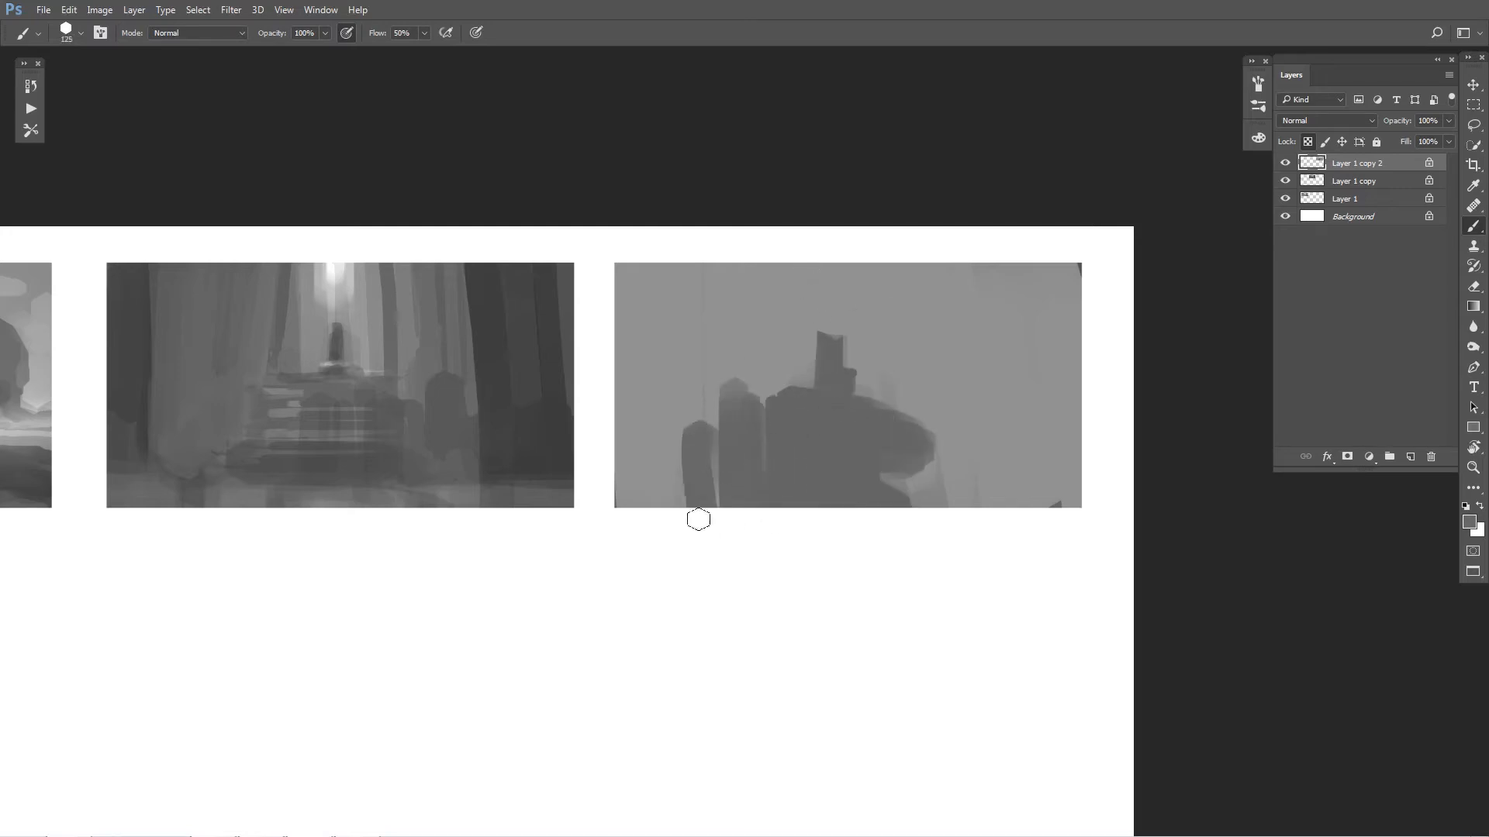
pyautogui.moveTo(653, 439); pyautogui.dragTo(656, 467)
pyautogui.moveTo(695, 273)
pyautogui.mouseDown()
pyautogui.moveTo(630, 382)
pyautogui.moveTo(644, 504)
pyautogui.mouseUp()
pyautogui.press(']')
pyautogui.press(']')
pyautogui.press(']')
pyautogui.press(']')
pyautogui.press(']')
pyautogui.hotkey('ctrl', 'alt', 'z')
pyautogui.hotkey('ctrl', 'alt', 'z')
# Step: Paint tall grey columns rising from the mound along the left side of the third thumbnail
pyautogui.press('[')
pyautogui.press('[')
pyautogui.press('[')
pyautogui.press('[')
pyautogui.moveTo(677, 240)
pyautogui.mouseDown()
pyautogui.moveTo(703, 221)
pyautogui.moveTo(703, 413)
pyautogui.mouseUp()
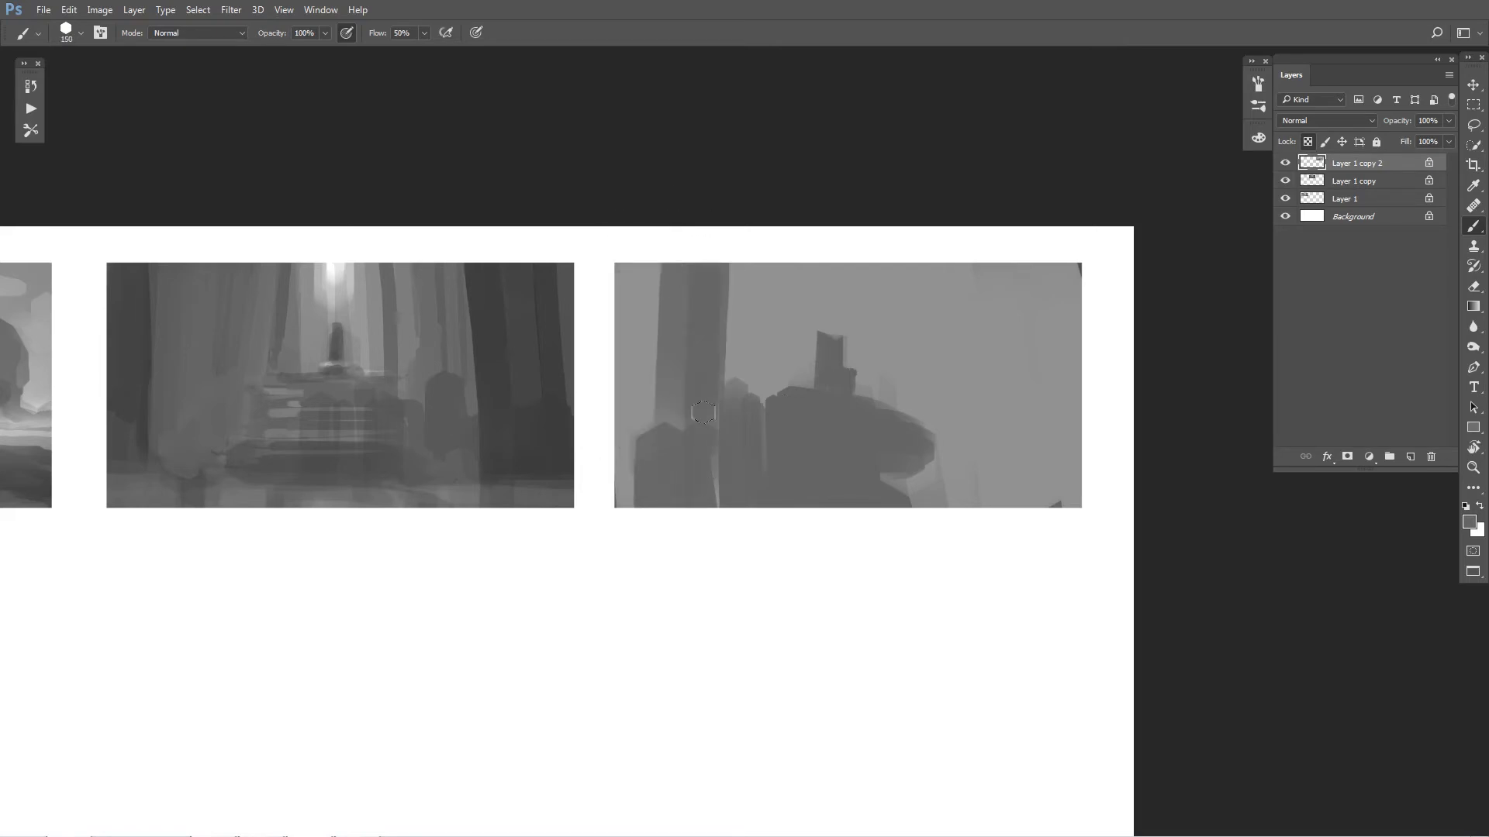
pyautogui.press(']')
pyautogui.press(']')
pyautogui.press(']')
pyautogui.press(']')
pyautogui.moveTo(702, 242)
pyautogui.mouseDown()
pyautogui.moveTo(703, 493)
pyautogui.moveTo(703, 286)
pyautogui.moveTo(720, 474)
pyautogui.mouseUp()
pyautogui.moveTo(618, 252); pyautogui.dragTo(613, 403)
# Step: Paint tall slanted columns down the right side of the third thumbnail
pyautogui.moveTo(934, 260); pyautogui.dragTo(960, 411)
pyautogui.hotkey('ctrl', 'alt', 'z')
pyautogui.press('[')
pyautogui.press('[')
pyautogui.moveTo(962, 259)
pyautogui.mouseDown()
pyautogui.moveTo(979, 512)
pyautogui.moveTo(1039, 507)
pyautogui.mouseUp()
pyautogui.moveTo(1022, 263); pyautogui.dragTo(1056, 472)
pyautogui.moveTo(1064, 264); pyautogui.dragTo(1083, 452)
# Step: Extend the mound's slope toward the right columns with sampled dark grey and touch up its edge with a lighter sampled grey
pyautogui.keyDown('alt'); pyautogui.click(870, 451); pyautogui.keyUp('alt')
pyautogui.moveTo(888, 475)
pyautogui.mouseDown()
pyautogui.moveTo(959, 469)
pyautogui.moveTo(935, 448)
pyautogui.moveTo(1012, 497)
pyautogui.mouseUp()
pyautogui.keyDown('alt'); pyautogui.click(961, 414); pyautogui.keyUp('alt')
pyautogui.moveTo(980, 438)
pyautogui.mouseDown()
pyautogui.moveTo(911, 464)
pyautogui.moveTo(961, 453)
pyautogui.mouseUp()
pyautogui.keyDown('alt'); pyautogui.click(904, 439); pyautogui.keyUp('alt')
pyautogui.press('[')
pyautogui.press('[')
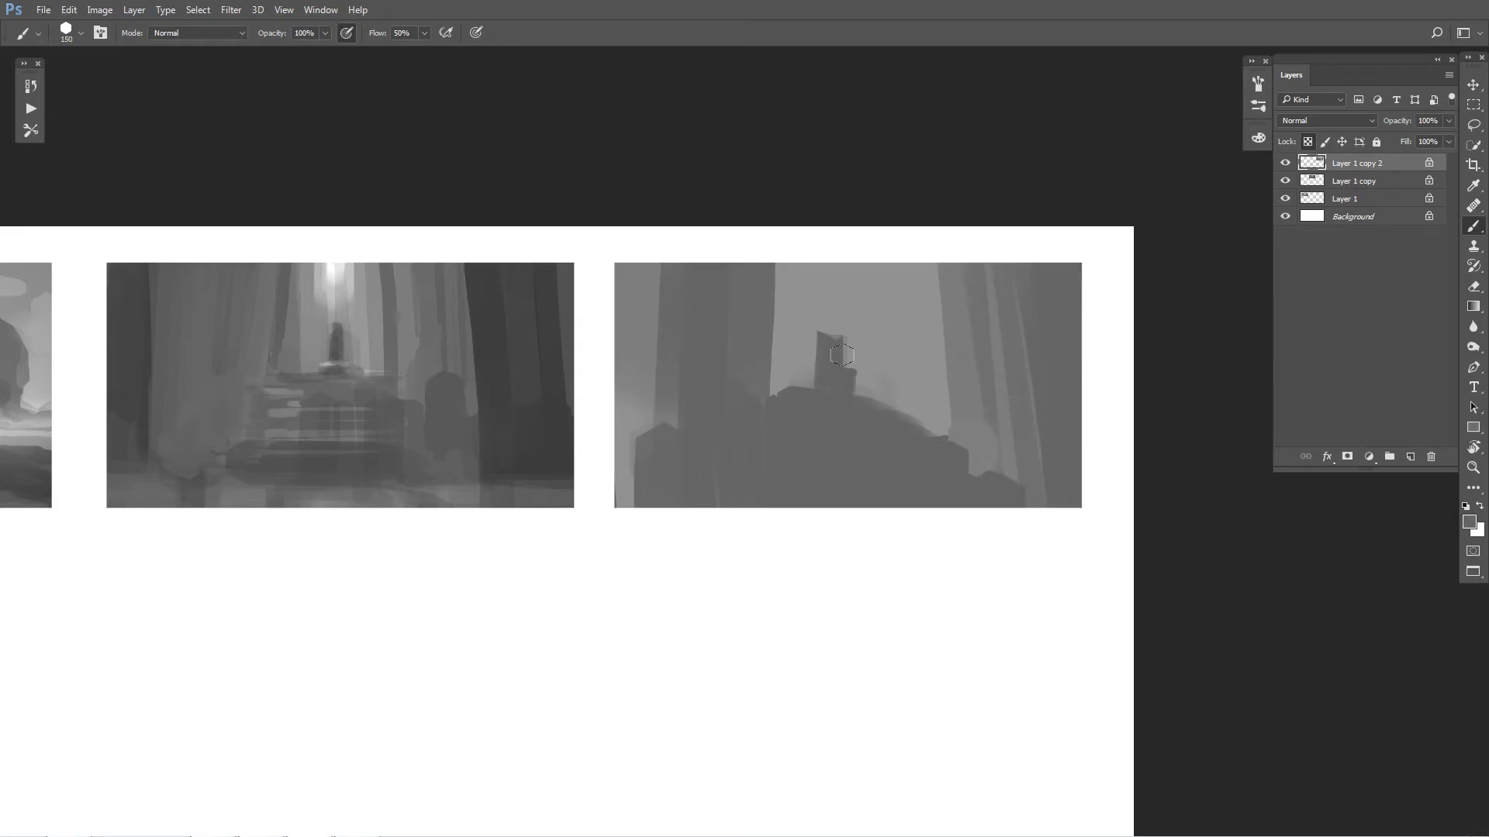
# Step: Flip the canvas horizontally and check the third thumbnail at several zoom levels
pyautogui.hotkey('ctrl', '-')
pyautogui.hotkey('ctrl', 'shift', 'f')
pyautogui.press('h')
pyautogui.moveTo(846, 360); pyautogui.dragTo(1002, 369)
pyautogui.hotkey('ctrl', '+')
pyautogui.hotkey('ctrl', '+')
pyautogui.hotkey('ctrl', '+')
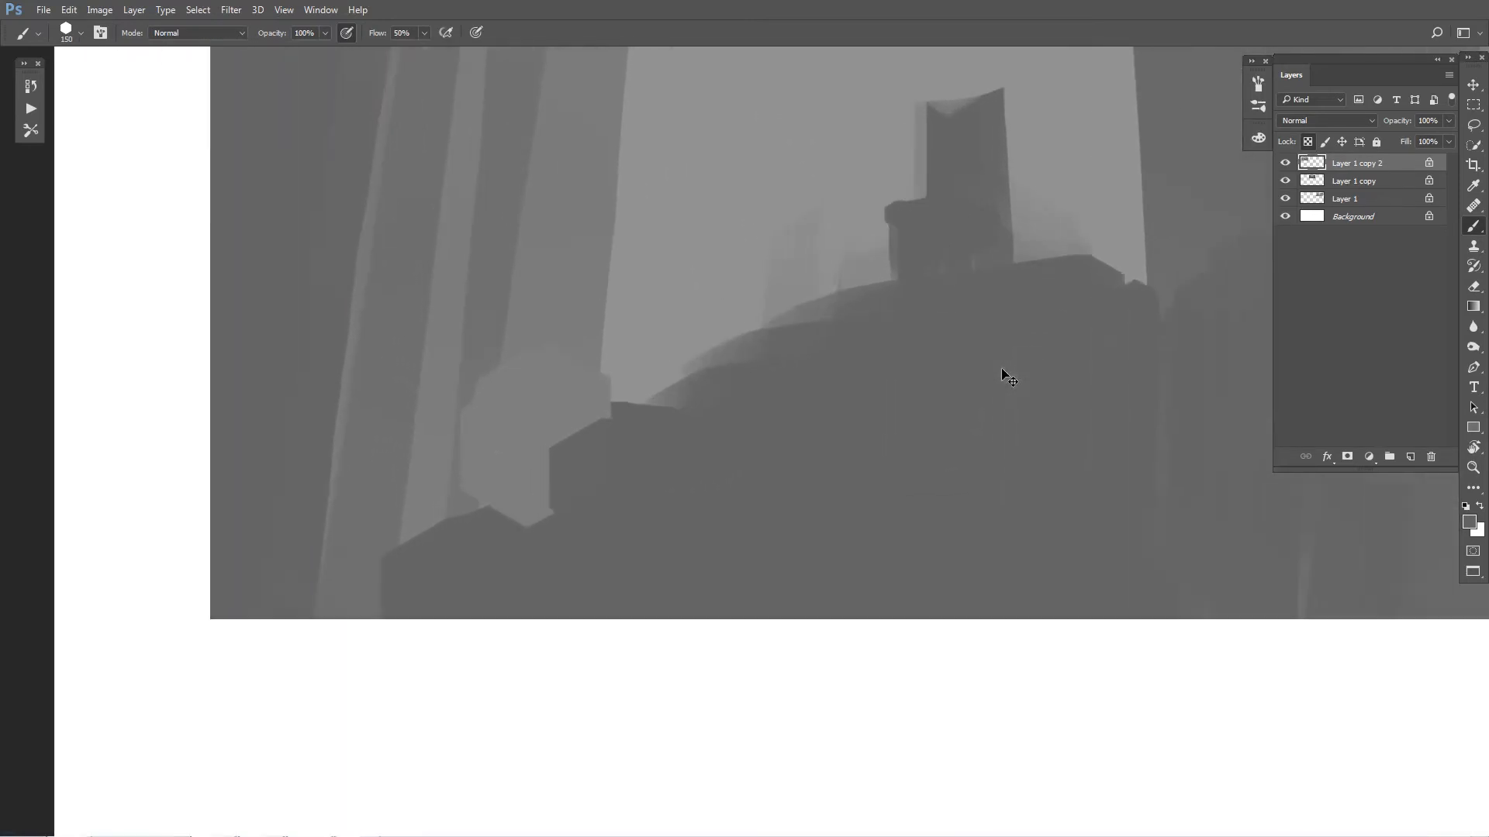
pyautogui.hotkey('ctrl', '-')
pyautogui.hotkey('ctrl', '-')
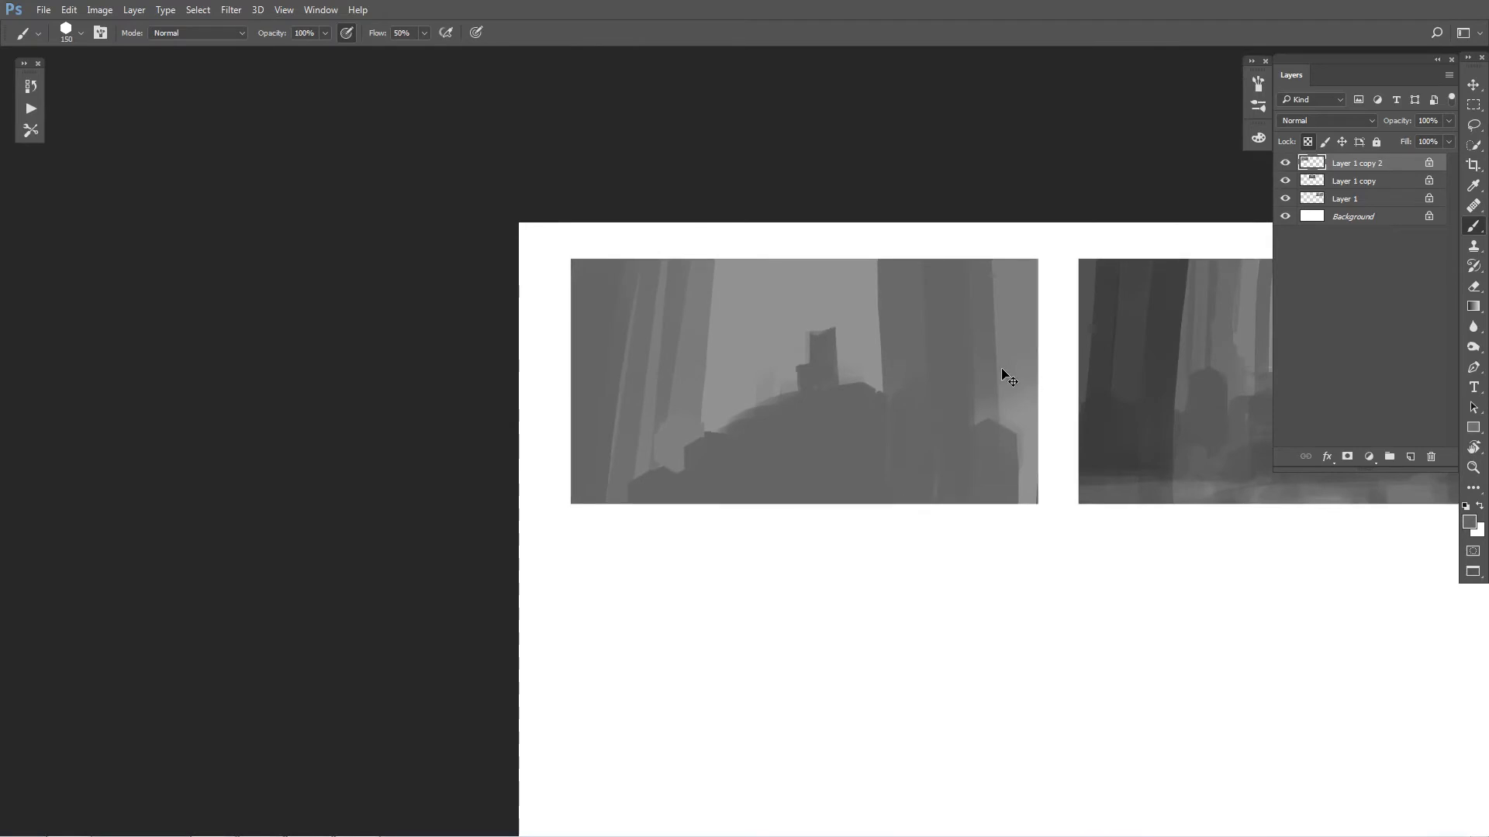
# Step: Repaint the columns right of the upright block with sampled greys, widening the light background gap
pyautogui.keyDown('alt'); pyautogui.click(935, 327); pyautogui.keyUp('alt')
pyautogui.moveTo(996, 268)
pyautogui.mouseDown()
pyautogui.moveTo(1002, 416)
pyautogui.moveTo(995, 246)
pyautogui.moveTo(1018, 499)
pyautogui.mouseUp()
pyautogui.keyDown('alt'); pyautogui.click(863, 321); pyautogui.keyUp('alt')
pyautogui.moveTo(875, 277)
pyautogui.mouseDown()
pyautogui.moveTo(865, 251)
pyautogui.moveTo(892, 362)
pyautogui.mouseUp()
pyautogui.moveTo(908, 276)
pyautogui.mouseDown()
pyautogui.moveTo(902, 335)
pyautogui.moveTo(879, 295)
pyautogui.moveTo(892, 378)
pyautogui.moveTo(880, 416)
pyautogui.moveTo(870, 399)
pyautogui.moveTo(915, 398)
pyautogui.mouseUp()
pyautogui.keyDown('alt'); pyautogui.click(895, 324); pyautogui.keyUp('alt')
pyautogui.keyDown('alt'); pyautogui.click(880, 416); pyautogui.keyUp('alt')
# Step: Push back the left columns with sampled light grey at size 200 and reshape the mound's left slope
pyautogui.keyDown('alt'); pyautogui.click(723, 355); pyautogui.keyUp('alt')
pyautogui.press(']')
pyautogui.press(']')
pyautogui.moveTo(712, 268)
pyautogui.mouseDown()
pyautogui.moveTo(702, 342)
pyautogui.moveTo(671, 363)
pyautogui.moveTo(667, 281)
pyautogui.moveTo(650, 363)
pyautogui.mouseUp()
pyautogui.keyDown('alt'); pyautogui.click(696, 327); pyautogui.keyUp('alt')
pyautogui.keyDown('alt'); pyautogui.click(632, 302); pyautogui.keyUp('alt')
pyautogui.moveTo(634, 247)
pyautogui.mouseDown()
pyautogui.moveTo(621, 428)
pyautogui.moveTo(637, 303)
pyautogui.moveTo(648, 467)
pyautogui.mouseUp()
pyautogui.keyDown('alt'); pyautogui.click(690, 334); pyautogui.keyUp('alt')
pyautogui.moveTo(682, 384)
pyautogui.mouseDown()
pyautogui.moveTo(747, 432)
pyautogui.moveTo(677, 462)
pyautogui.moveTo(650, 455)
pyautogui.moveTo(736, 432)
pyautogui.moveTo(723, 403)
pyautogui.moveTo(750, 386)
pyautogui.moveTo(732, 407)
pyautogui.moveTo(755, 440)
pyautogui.moveTo(699, 424)
pyautogui.moveTo(656, 434)
pyautogui.moveTo(735, 464)
pyautogui.moveTo(685, 463)
pyautogui.mouseUp()
pyautogui.keyDown('alt'); pyautogui.click(720, 403); pyautogui.keyUp('alt')
pyautogui.click(735, 432)
pyautogui.keyDown('alt'); pyautogui.click(723, 412); pyautogui.keyUp('alt')
pyautogui.keyDown('alt'); pyautogui.click(733, 465); pyautogui.keyUp('alt')
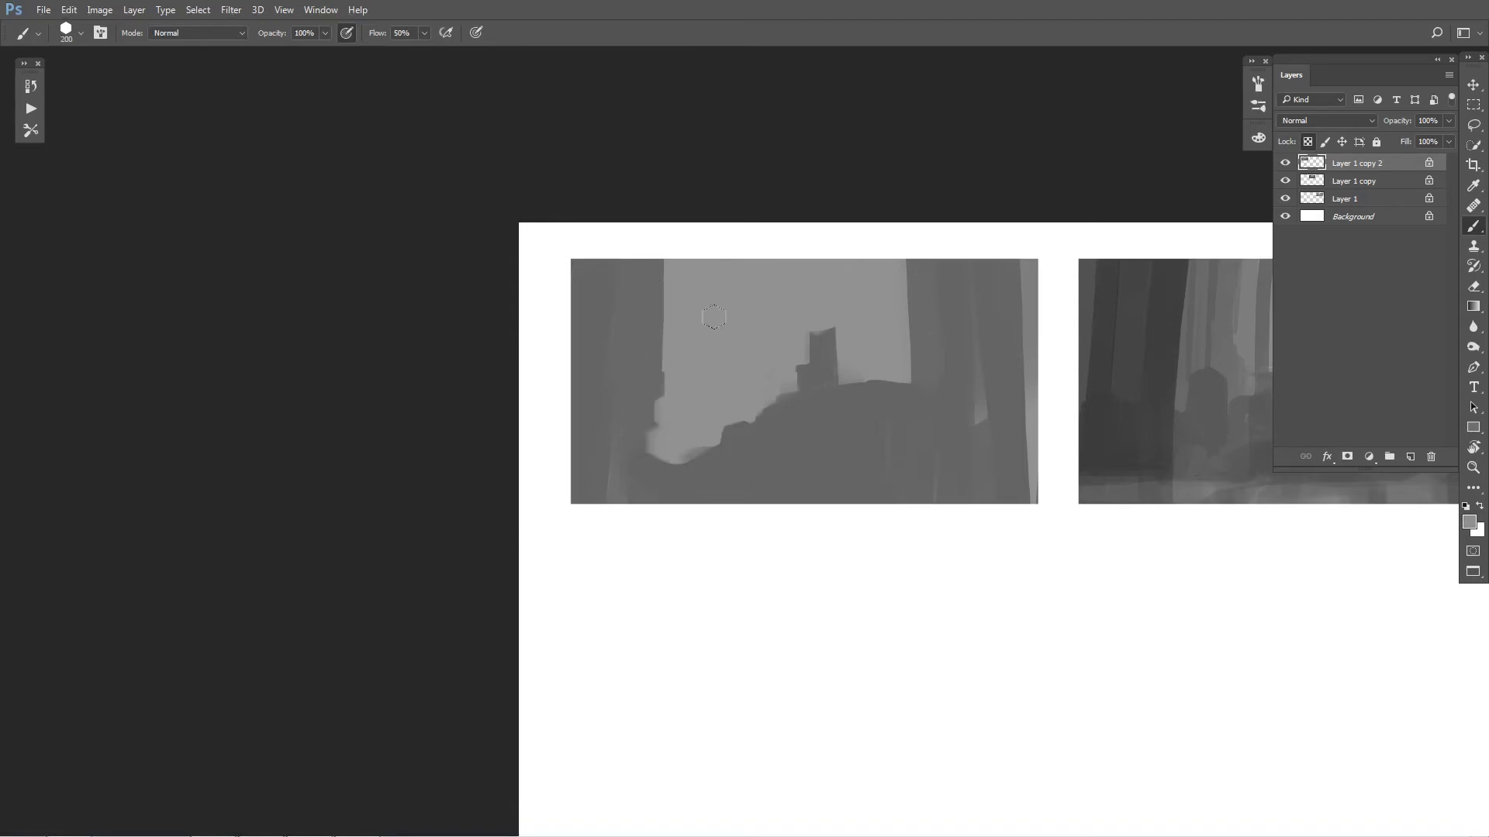
# Step: Paint distant mid-grey columns behind the upright block, using a larger brush on the left and size 200 around the block
pyautogui.press(']')
pyautogui.press(']')
pyautogui.press(']')
pyautogui.press(']')
pyautogui.moveTo(785, 289); pyautogui.dragTo(698, 403)
pyautogui.hotkey('ctrl', 'z')
pyautogui.moveTo(725, 211); pyautogui.dragTo(717, 411)
pyautogui.press('[')
pyautogui.press('[')
pyautogui.press('[')
pyautogui.moveTo(788, 247); pyautogui.dragTo(785, 380)
pyautogui.moveTo(875, 248)
pyautogui.mouseDown()
pyautogui.moveTo(873, 340)
pyautogui.moveTo(894, 376)
pyautogui.mouseUp()
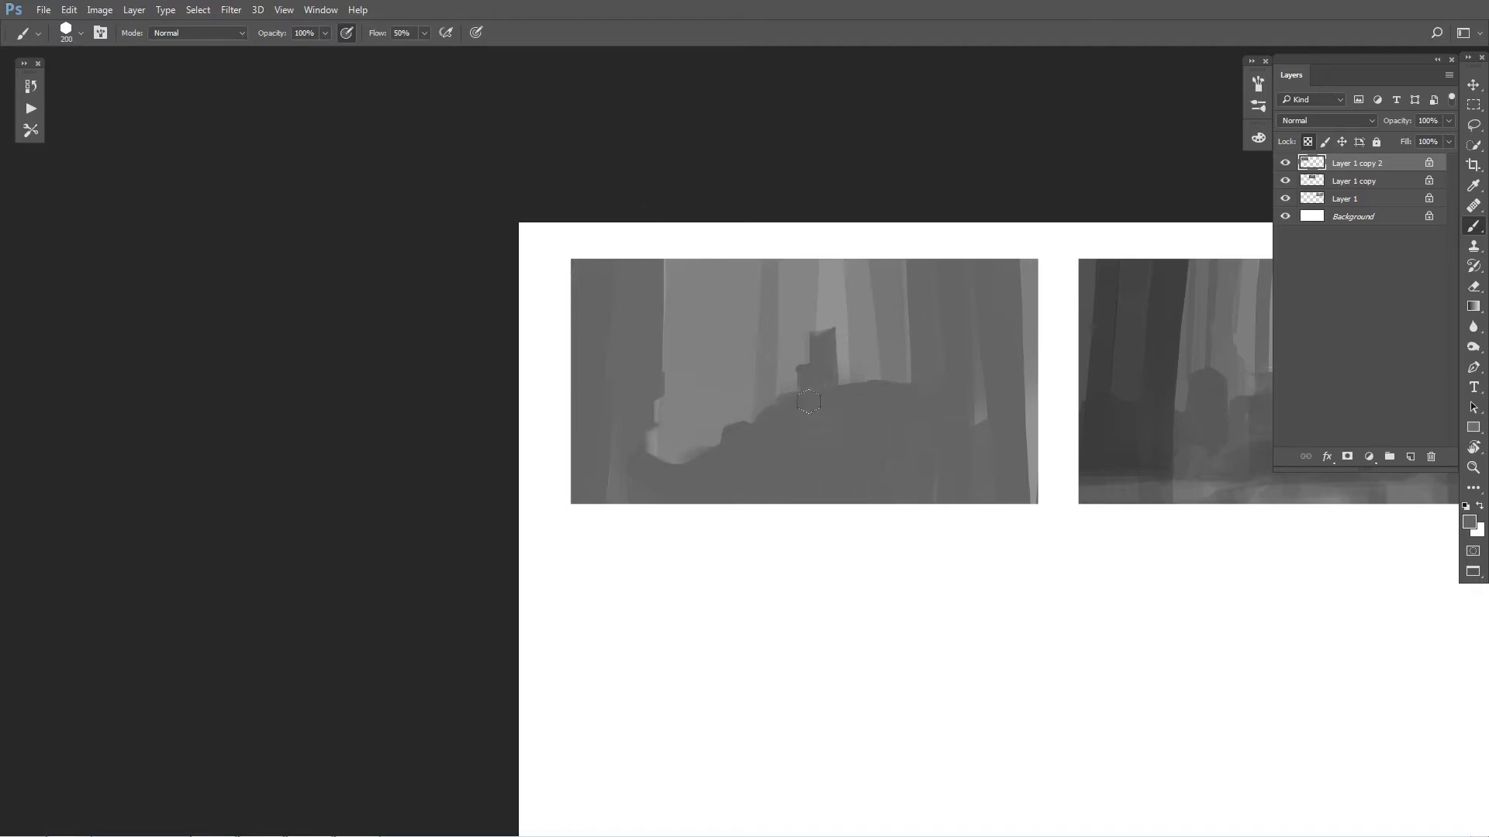
# Step: Reshape the third thumbnail's mound crest and left slope with dark and sampled light grey at size 70
pyautogui.moveTo(788, 406)
pyautogui.mouseDown()
pyautogui.moveTo(807, 398)
pyautogui.moveTo(784, 382)
pyautogui.moveTo(863, 381)
pyautogui.mouseUp()
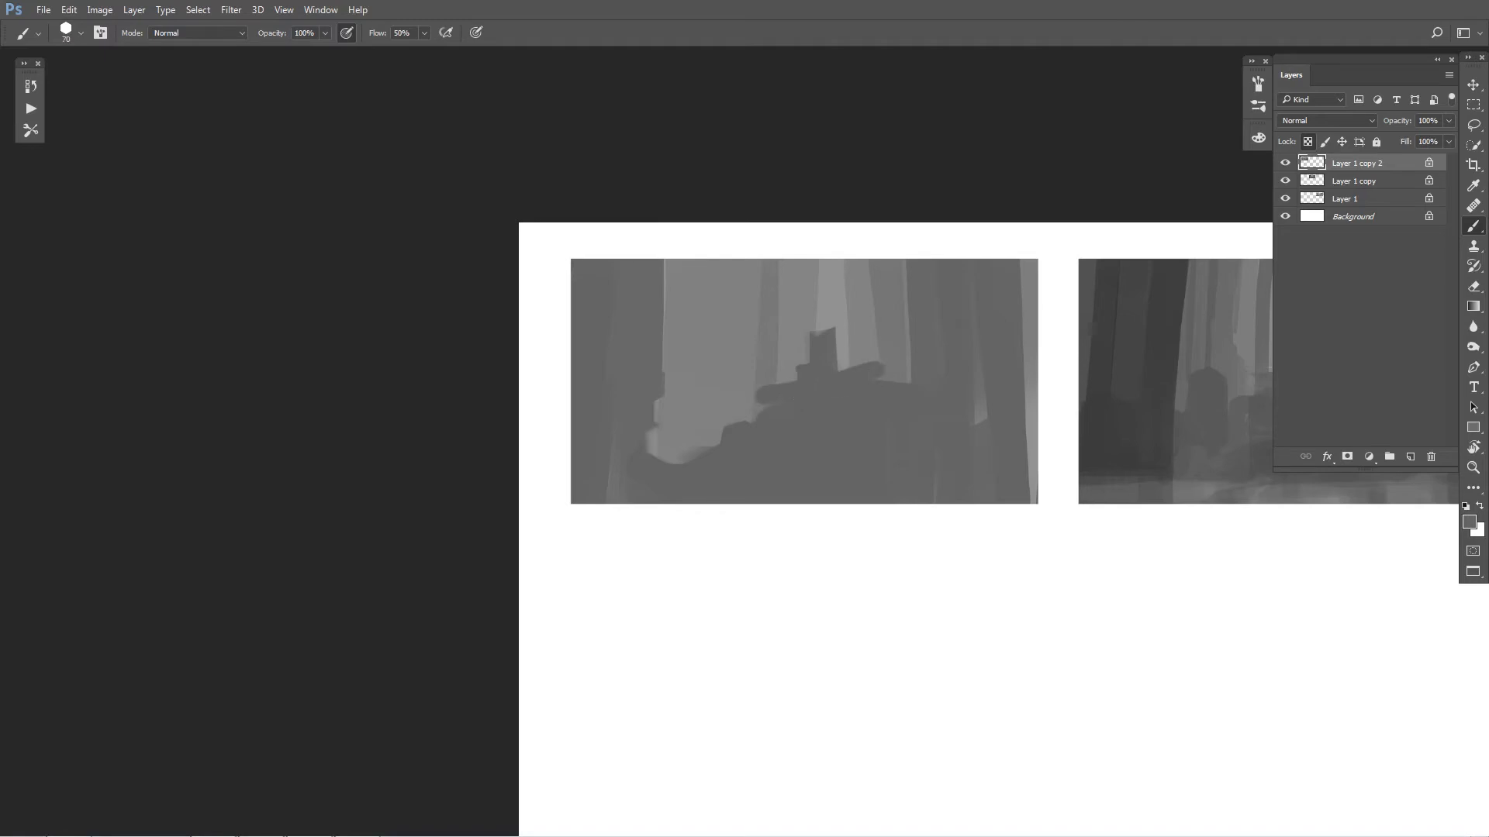
pyautogui.moveTo(778, 409)
pyautogui.mouseDown()
pyautogui.moveTo(843, 386)
pyautogui.moveTo(755, 406)
pyautogui.moveTo(878, 384)
pyautogui.moveTo(784, 395)
pyautogui.moveTo(756, 411)
pyautogui.moveTo(746, 444)
pyautogui.moveTo(879, 383)
pyautogui.moveTo(762, 410)
pyautogui.moveTo(725, 385)
pyautogui.moveTo(752, 402)
pyautogui.mouseUp()
pyautogui.keyDown('alt'); pyautogui.click(717, 384); pyautogui.keyUp('alt')
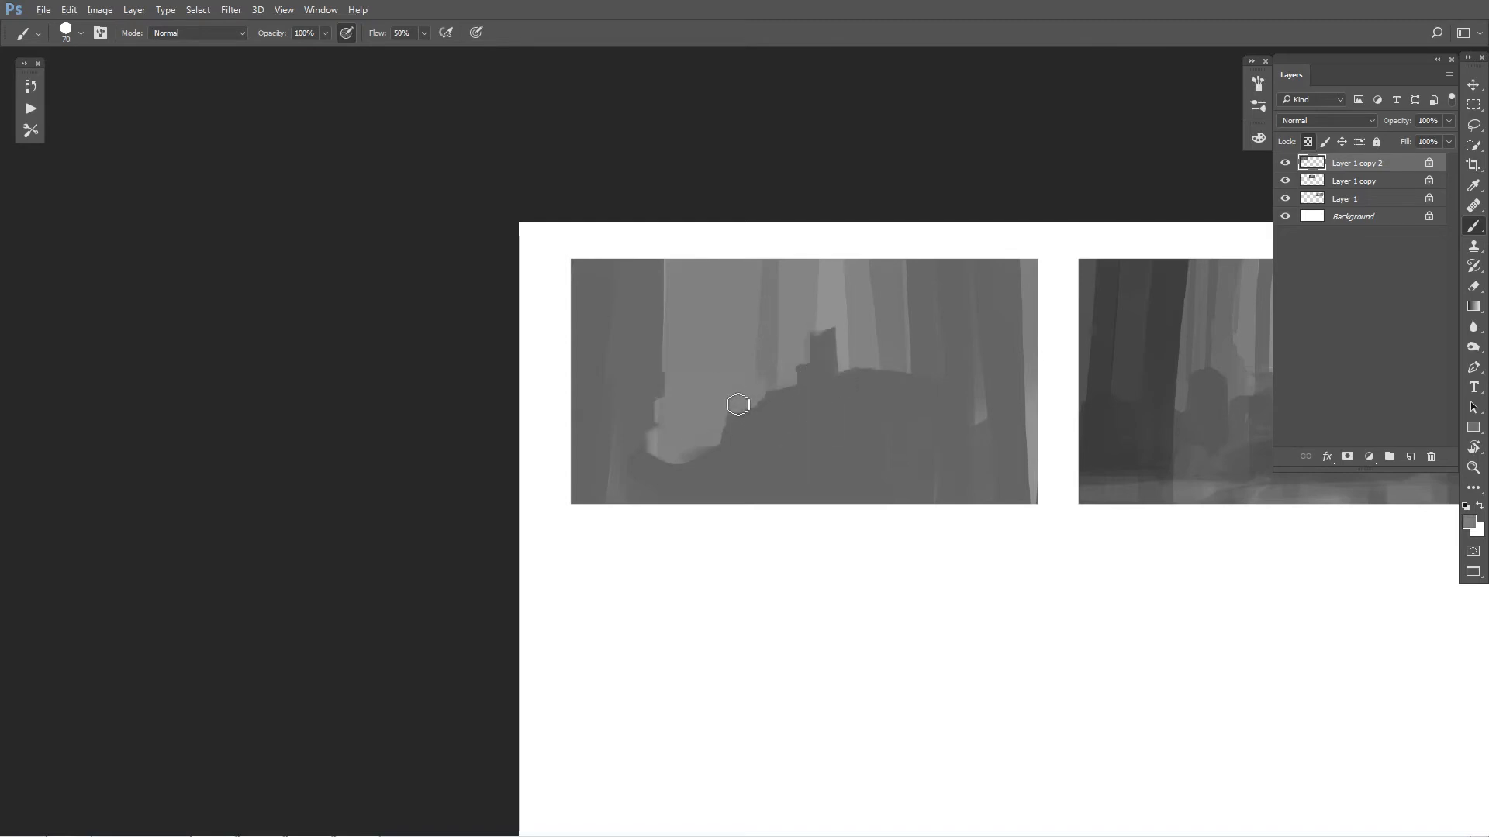
pyautogui.moveTo(709, 450); pyautogui.dragTo(755, 390)
pyautogui.keyDown('alt'); pyautogui.click(748, 439); pyautogui.keyUp('alt')
pyautogui.moveTo(746, 414)
pyautogui.mouseDown()
pyautogui.moveTo(714, 461)
pyautogui.moveTo(708, 439)
pyautogui.mouseUp()
# Step: Refine the upright block's outline and the stepped left slope with smaller brushes and repeatedly sampled neighbouring greys
pyautogui.press('[')
pyautogui.press('[')
pyautogui.press('[')
pyautogui.keyDown('alt'); pyautogui.click(824, 323); pyautogui.keyUp('alt')
pyautogui.moveTo(821, 328)
pyautogui.mouseDown()
pyautogui.moveTo(844, 373)
pyautogui.moveTo(797, 376)
pyautogui.moveTo(835, 327)
pyautogui.moveTo(839, 371)
pyautogui.mouseUp()
pyautogui.keyDown('alt'); pyautogui.click(828, 321); pyautogui.keyUp('alt')
pyautogui.keyDown('alt'); pyautogui.click(832, 344); pyautogui.keyUp('alt')
pyautogui.keyDown('alt'); pyautogui.click(834, 335); pyautogui.keyUp('alt')
pyautogui.keyDown('alt'); pyautogui.click(825, 367); pyautogui.keyUp('alt')
pyautogui.keyDown('alt'); pyautogui.click(836, 317); pyautogui.keyUp('alt')
pyautogui.press(']')
pyautogui.press(']')
pyautogui.press(']')
pyautogui.keyDown('alt'); pyautogui.click(820, 376); pyautogui.keyUp('alt')
pyautogui.press('[')
pyautogui.keyDown('alt'); pyautogui.click(814, 331); pyautogui.keyUp('alt')
pyautogui.keyDown('alt'); pyautogui.click(830, 394); pyautogui.keyUp('alt')
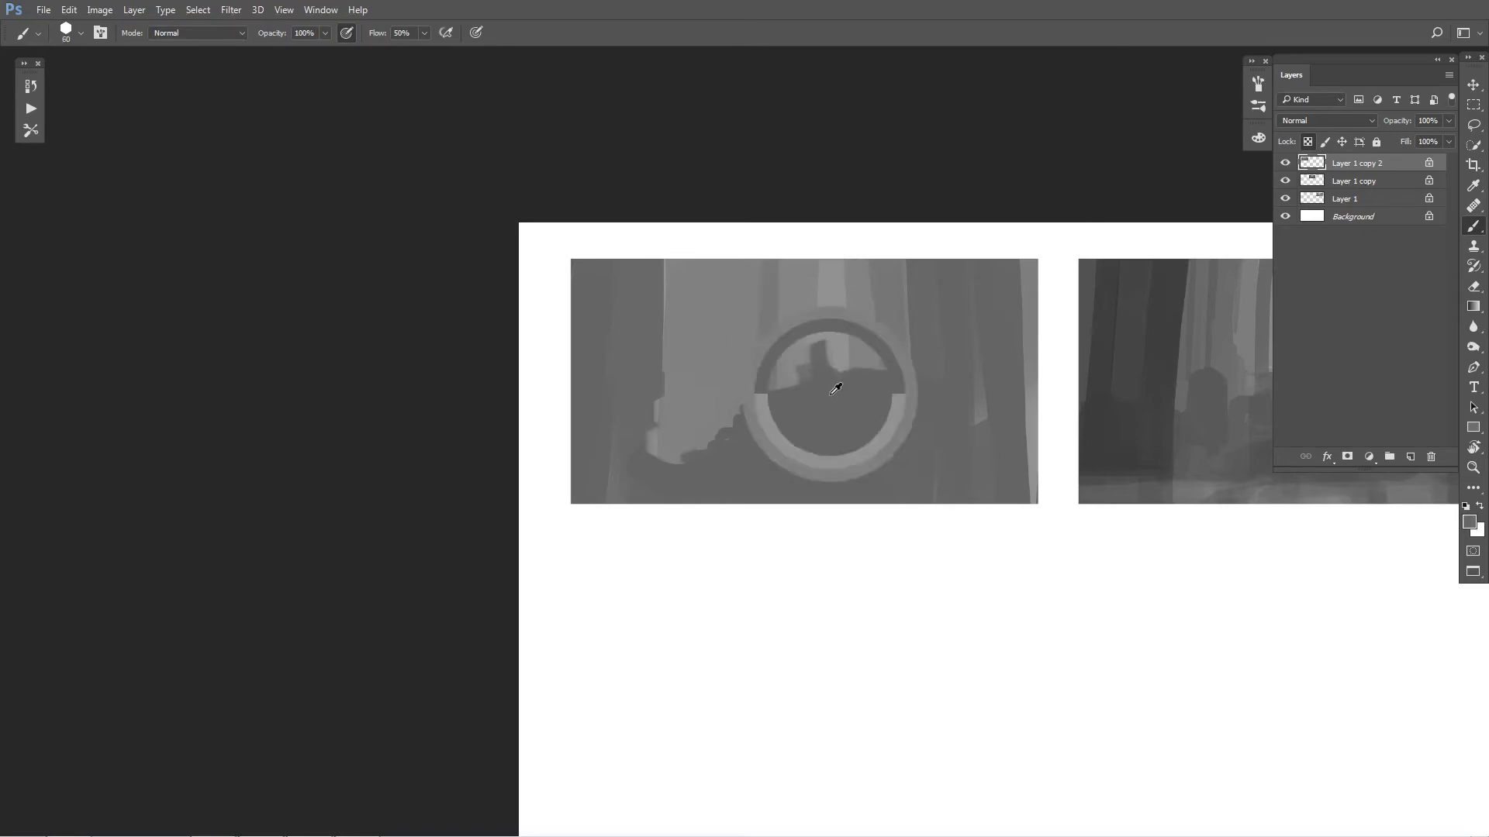
# Step: Cover the dark columns along the thumbnail's left side with light grey strokes using a larger brush
pyautogui.press(']')
pyautogui.press(']')
pyautogui.moveTo(662, 294); pyautogui.dragTo(655, 399)
pyautogui.moveTo(633, 251); pyautogui.dragTo(650, 484)
pyautogui.moveTo(607, 265); pyautogui.dragTo(622, 470)
pyautogui.moveTo(582, 267)
pyautogui.mouseDown()
pyautogui.moveTo(587, 454)
pyautogui.moveTo(651, 469)
pyautogui.mouseUp()
# Step: Paint light horizontal stair treads down the mound's left slope with sampled grey at size 30
pyautogui.keyDown('alt'); pyautogui.click(708, 485); pyautogui.keyUp('alt')
pyautogui.press(']')
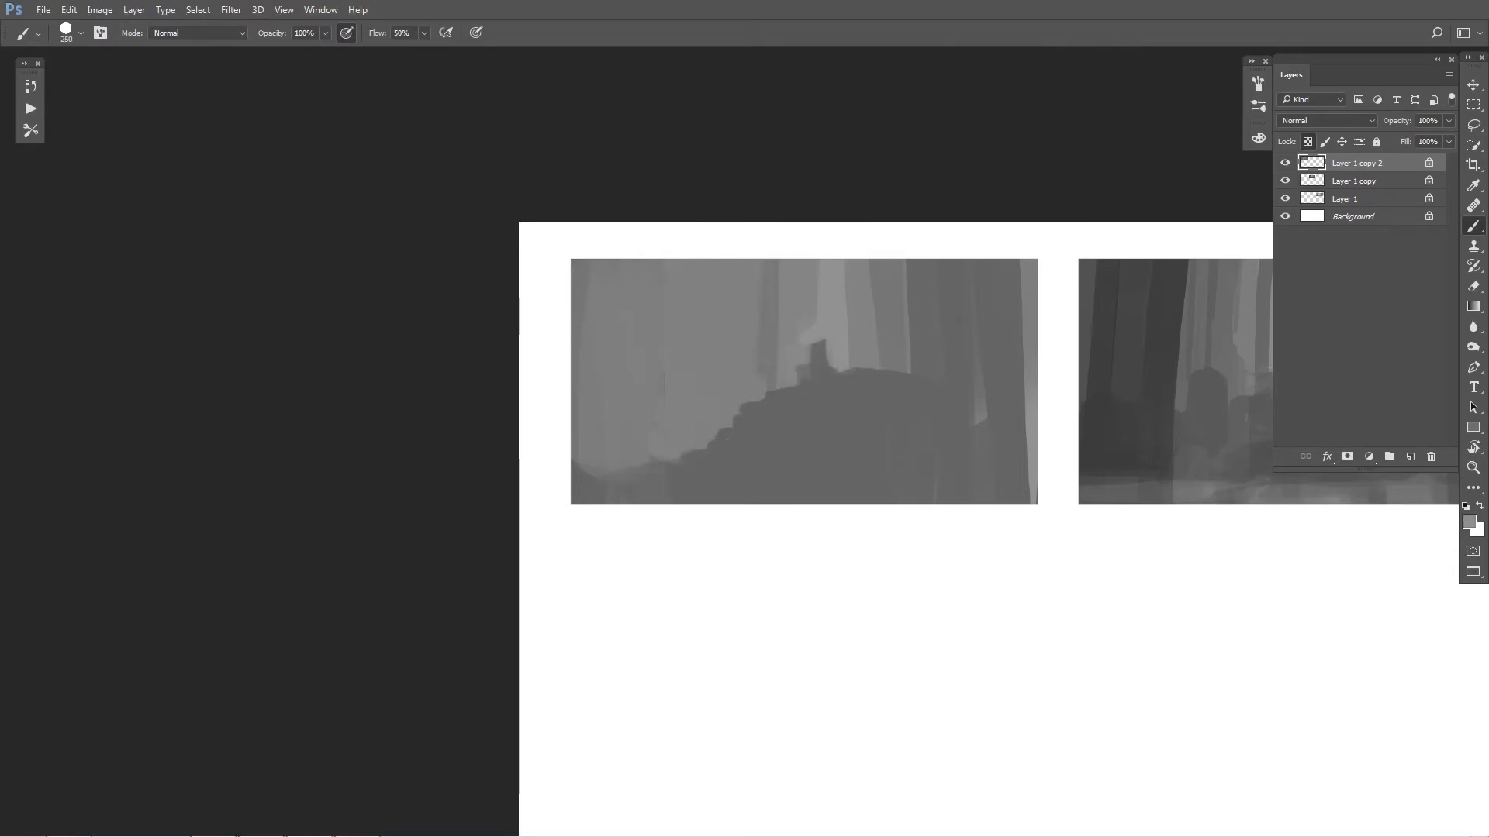
pyautogui.press('[')
pyautogui.moveTo(840, 401); pyautogui.dragTo(763, 417)
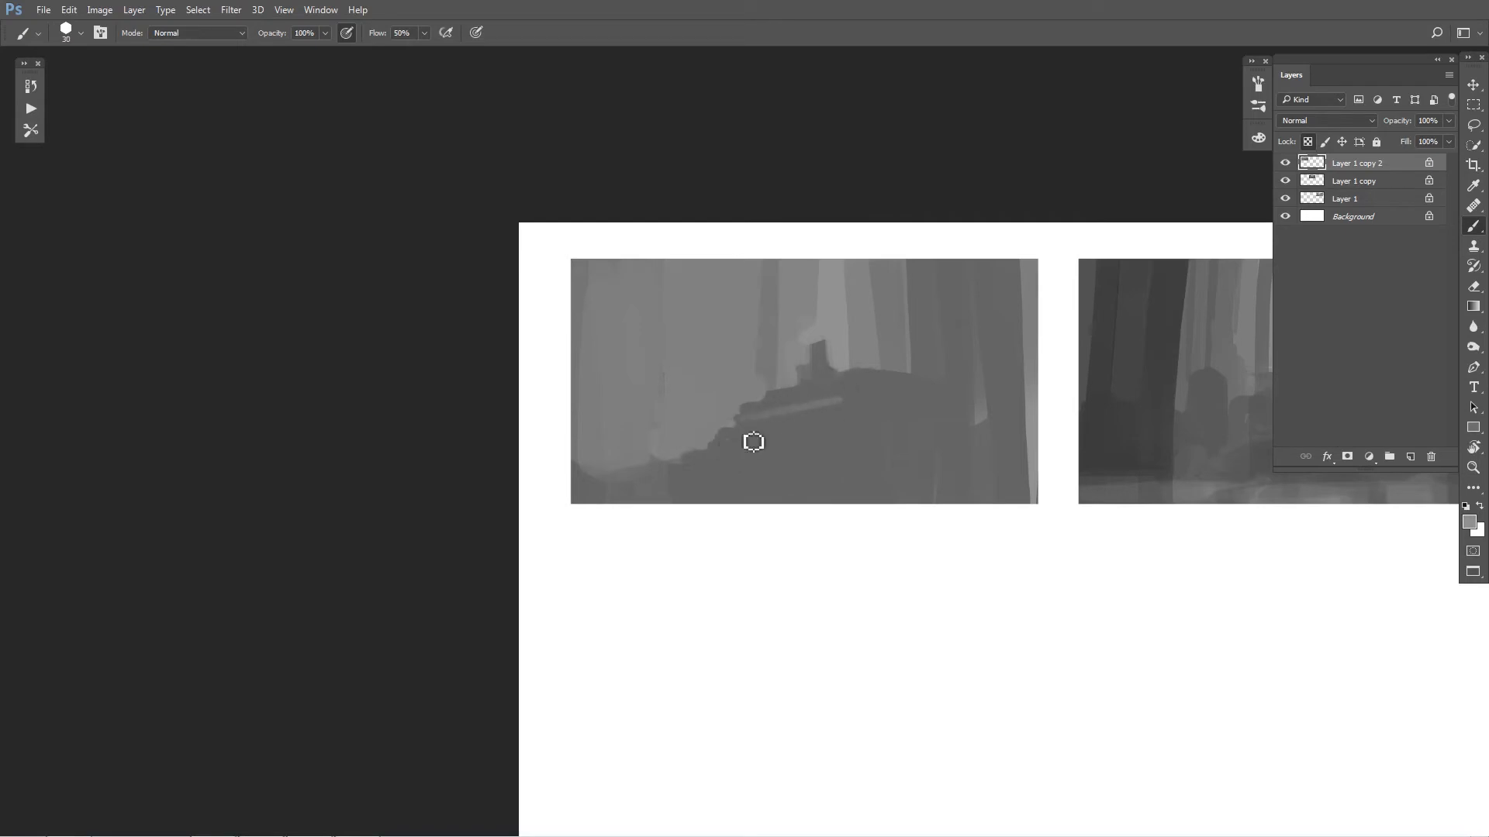
pyautogui.moveTo(838, 435); pyautogui.dragTo(707, 466)
pyautogui.moveTo(845, 458); pyautogui.dragTo(740, 477)
pyautogui.moveTo(853, 445); pyautogui.dragTo(682, 470)
pyautogui.moveTo(791, 472); pyautogui.dragTo(667, 483)
# Step: Shade the right side of the stair treads with the mound's sampled dark grey at size 70
pyautogui.keyDown('alt'); pyautogui.click(883, 435); pyautogui.keyUp('alt')
pyautogui.press(']')
pyautogui.press(']')
pyautogui.press(']')
pyautogui.press(']')
pyautogui.moveTo(863, 409); pyautogui.dragTo(815, 494)
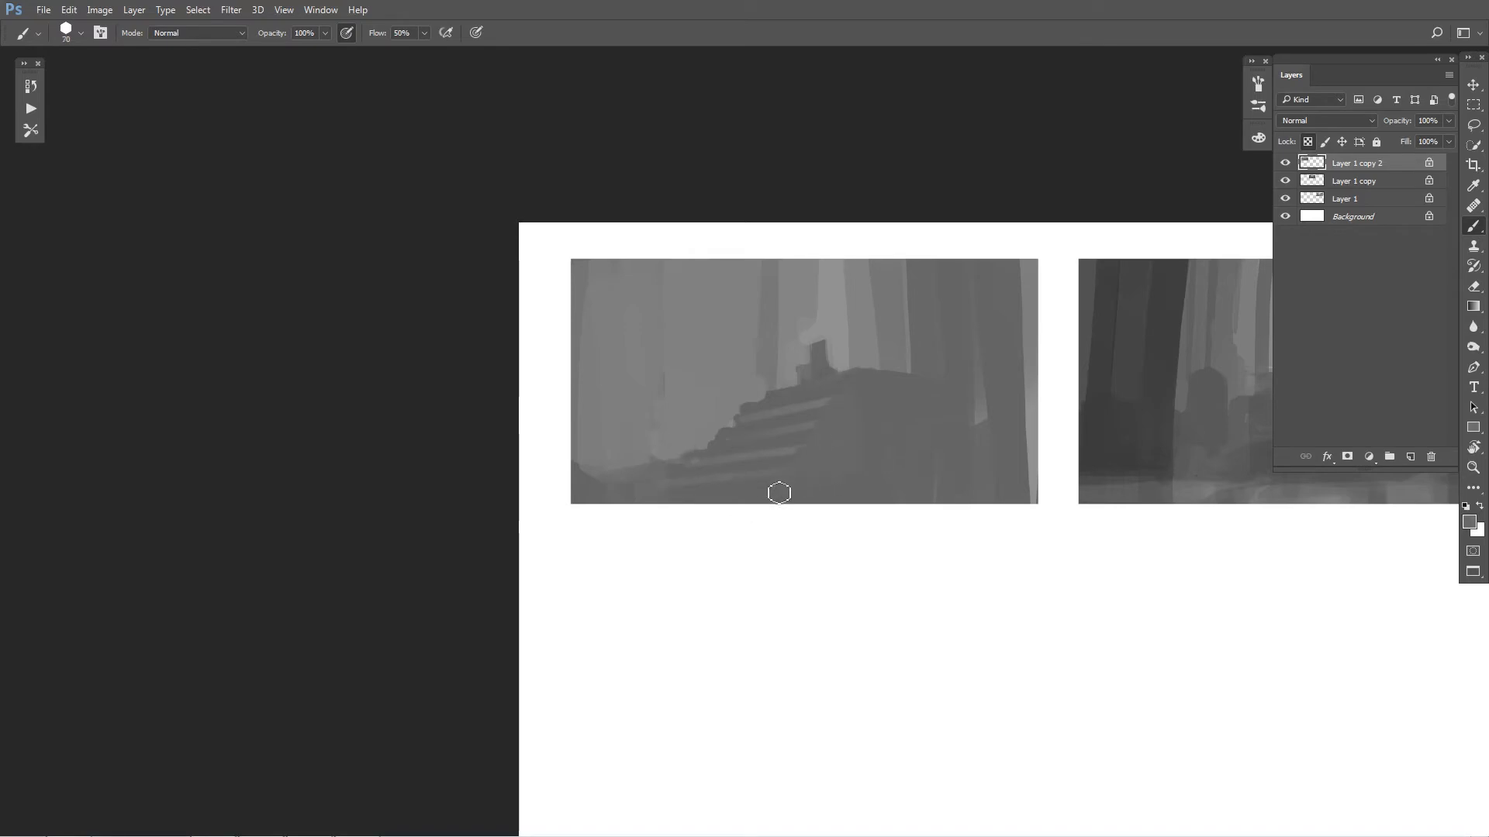
# Step: Lighten the columns right of the block with sampled grey and restate the block in its dark grey
pyautogui.keyDown('alt'); pyautogui.click(865, 339); pyautogui.keyUp('alt')
pyautogui.press(']')
pyautogui.press(']')
pyautogui.moveTo(900, 288)
pyautogui.mouseDown()
pyautogui.moveTo(908, 338)
pyautogui.moveTo(835, 369)
pyautogui.moveTo(828, 353)
pyautogui.mouseUp()
pyautogui.keyDown('alt'); pyautogui.click(821, 342); pyautogui.keyUp('alt')
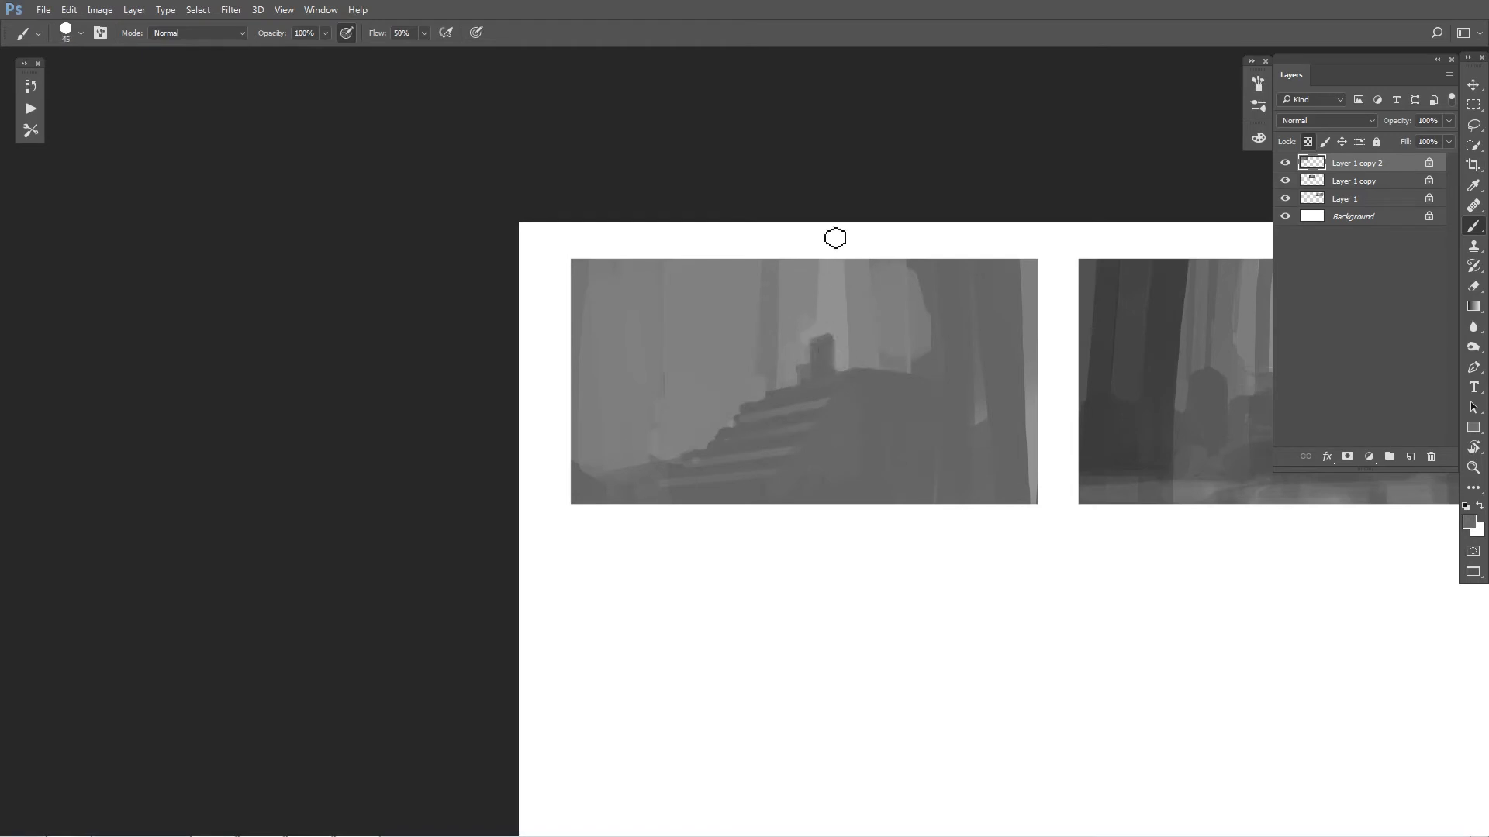
# Step: Set the brush mode to Color Dodge and brighten the background columns behind and left of the block
pyautogui.click(209, 34)
pyautogui.click(208, 188)
pyautogui.moveTo(843, 344)
pyautogui.mouseDown()
pyautogui.moveTo(833, 319)
pyautogui.moveTo(789, 372)
pyautogui.moveTo(738, 262)
pyautogui.moveTo(785, 341)
pyautogui.mouseUp()
pyautogui.press(']')
pyautogui.press(']')
pyautogui.press(']')
pyautogui.press(']')
pyautogui.press(']')
pyautogui.press(']')
pyautogui.press(']')
pyautogui.press(']')
pyautogui.press(']')
pyautogui.press(']')
pyautogui.press(']')
pyautogui.press(']')
pyautogui.moveTo(724, 322); pyautogui.dragTo(695, 423)
# Step: Dodge bright patches at the foot of the stairs and between the columns right of the block at size 300
pyautogui.press('[')
pyautogui.press('[')
pyautogui.moveTo(689, 433); pyautogui.dragTo(686, 465)
pyautogui.moveTo(866, 304); pyautogui.dragTo(863, 370)
pyautogui.moveTo(884, 298); pyautogui.dragTo(907, 325)
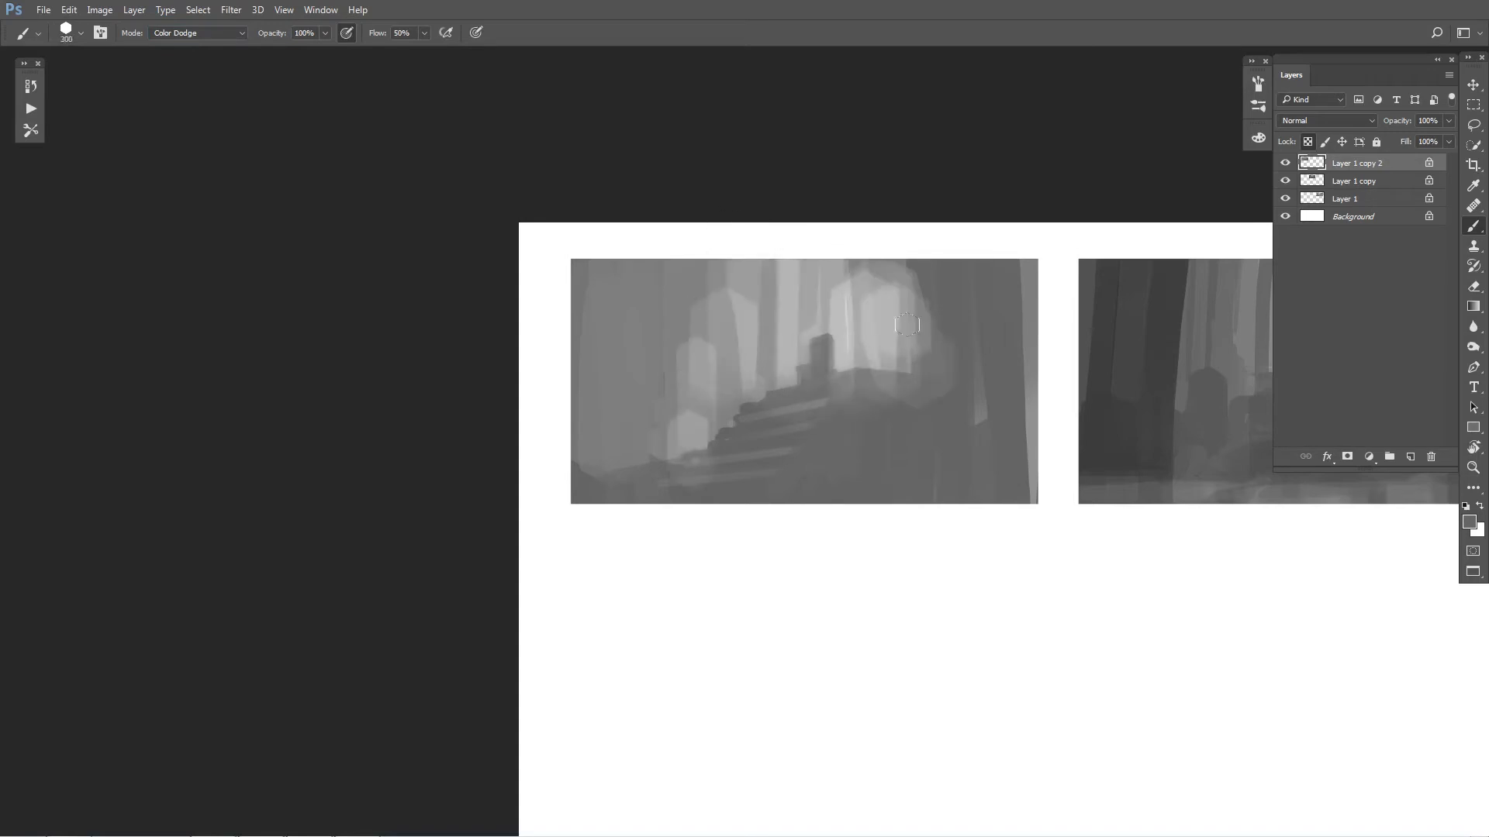
# Step: Return the brush mode to Normal and try a dark vertical column right of the block at size 60
pyautogui.click(184, 33)
pyautogui.click(167, 49)
pyautogui.press('[')
pyautogui.press('[')
pyautogui.press('[')
pyautogui.press('[')
pyautogui.press('[')
pyautogui.press('[')
pyautogui.press('[')
pyautogui.moveTo(907, 269); pyautogui.dragTo(909, 397)
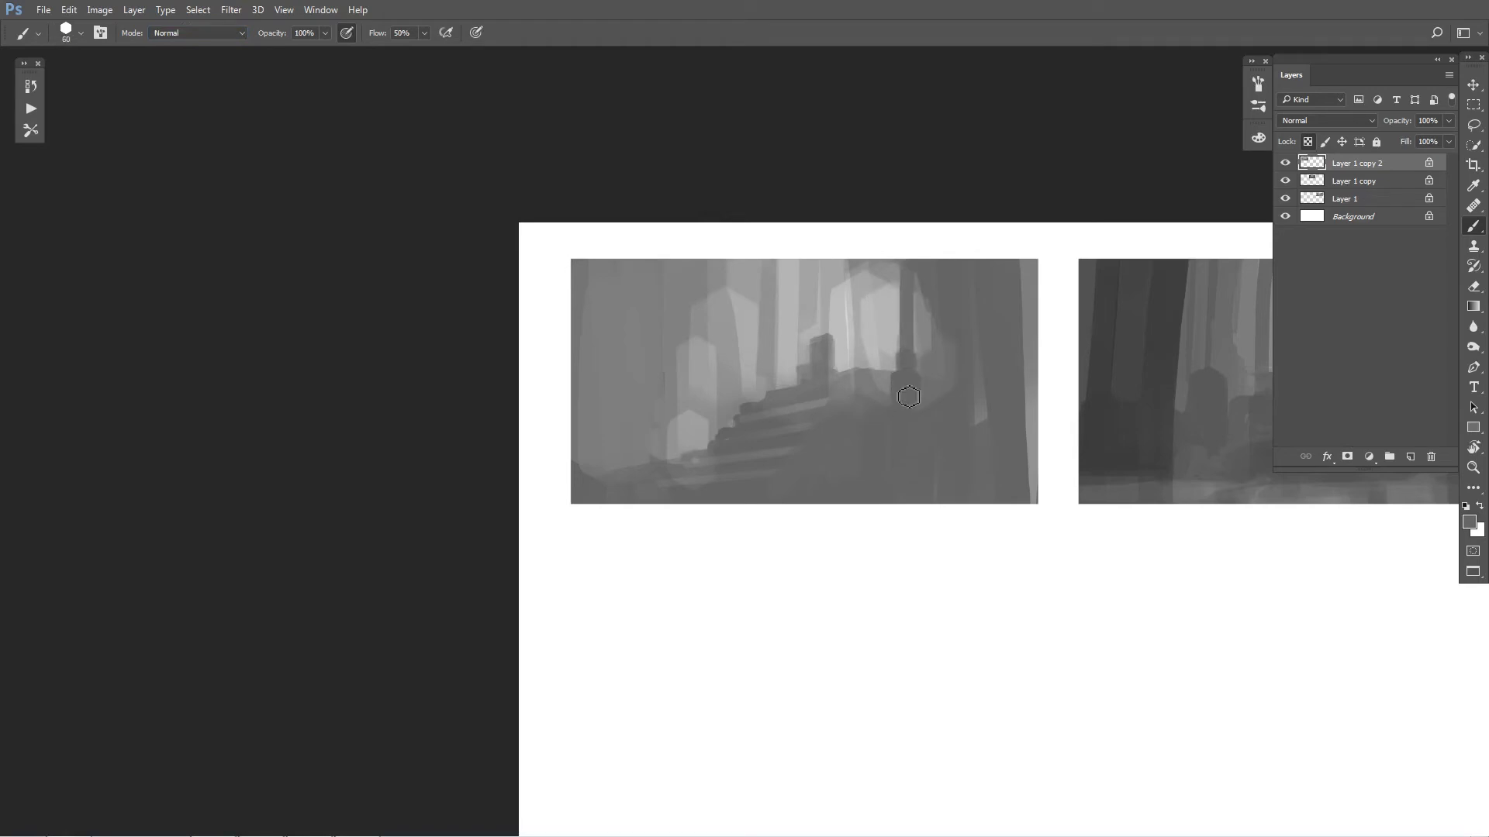
pyautogui.hotkey('ctrl', 'z')
# Step: Paint dark vertical columns right and left of the block, starting at size 80
pyautogui.press(']')
pyautogui.press(']')
pyautogui.moveTo(894, 264); pyautogui.dragTo(898, 394)
pyautogui.hotkey('ctrl', 'z')
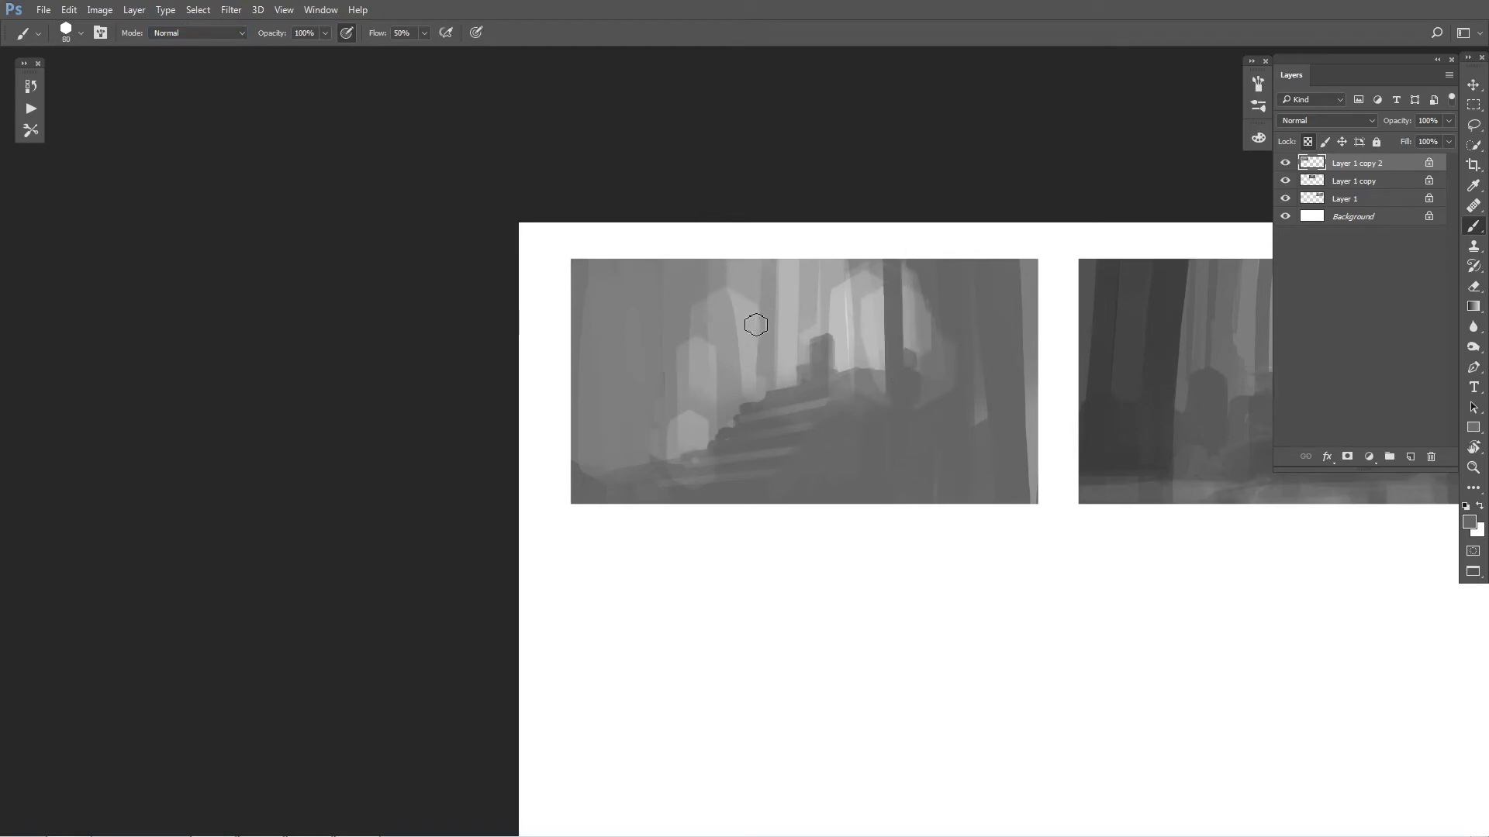
pyautogui.moveTo(766, 242); pyautogui.dragTo(768, 364)
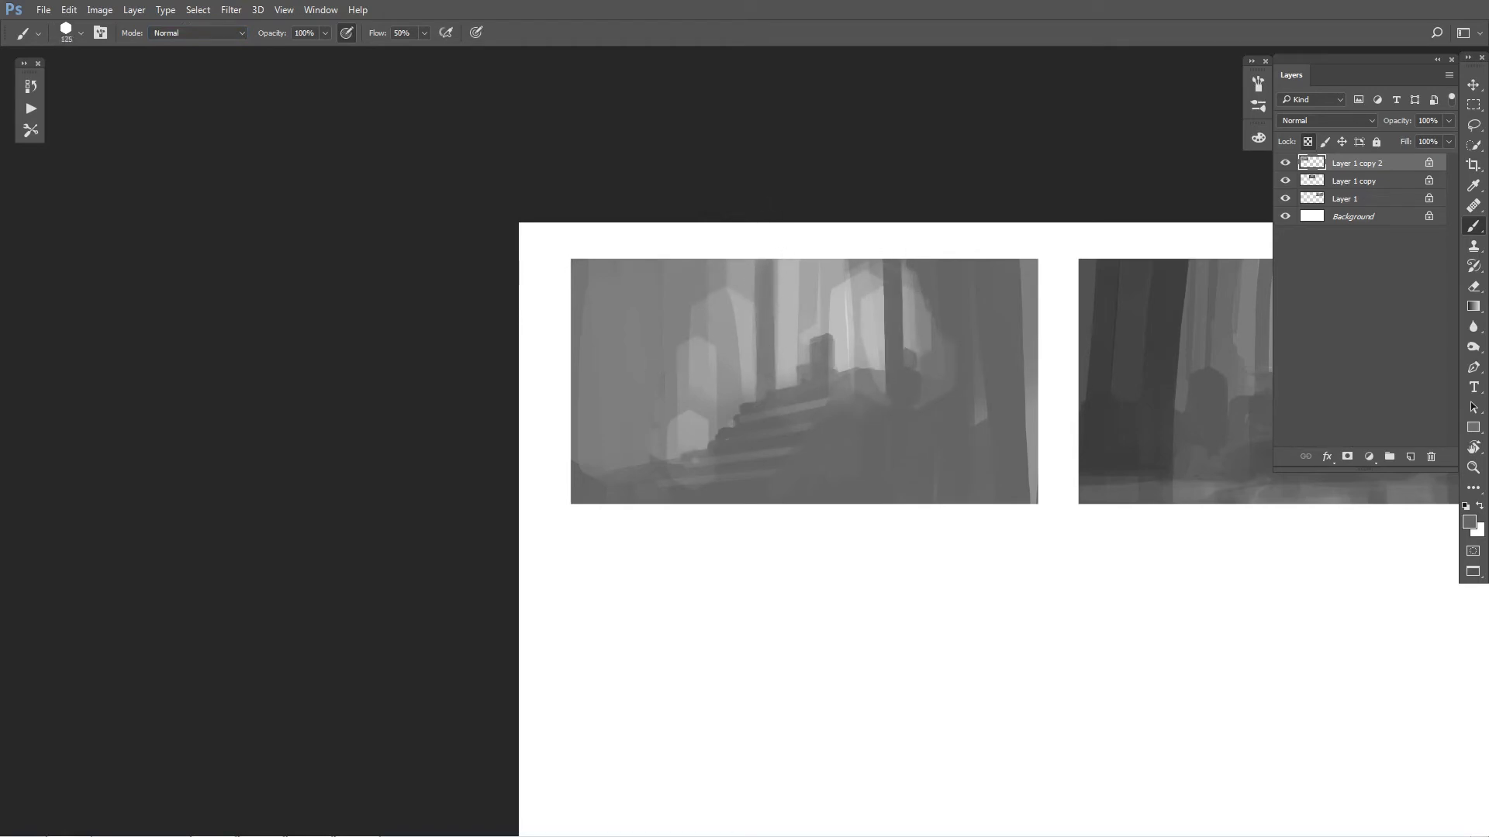
# Step: Darken the lower stairs and fill the lighter gaps along the thumbnail's right edge with dark grey
pyautogui.press('[')
pyautogui.moveTo(710, 447); pyautogui.dragTo(674, 488)
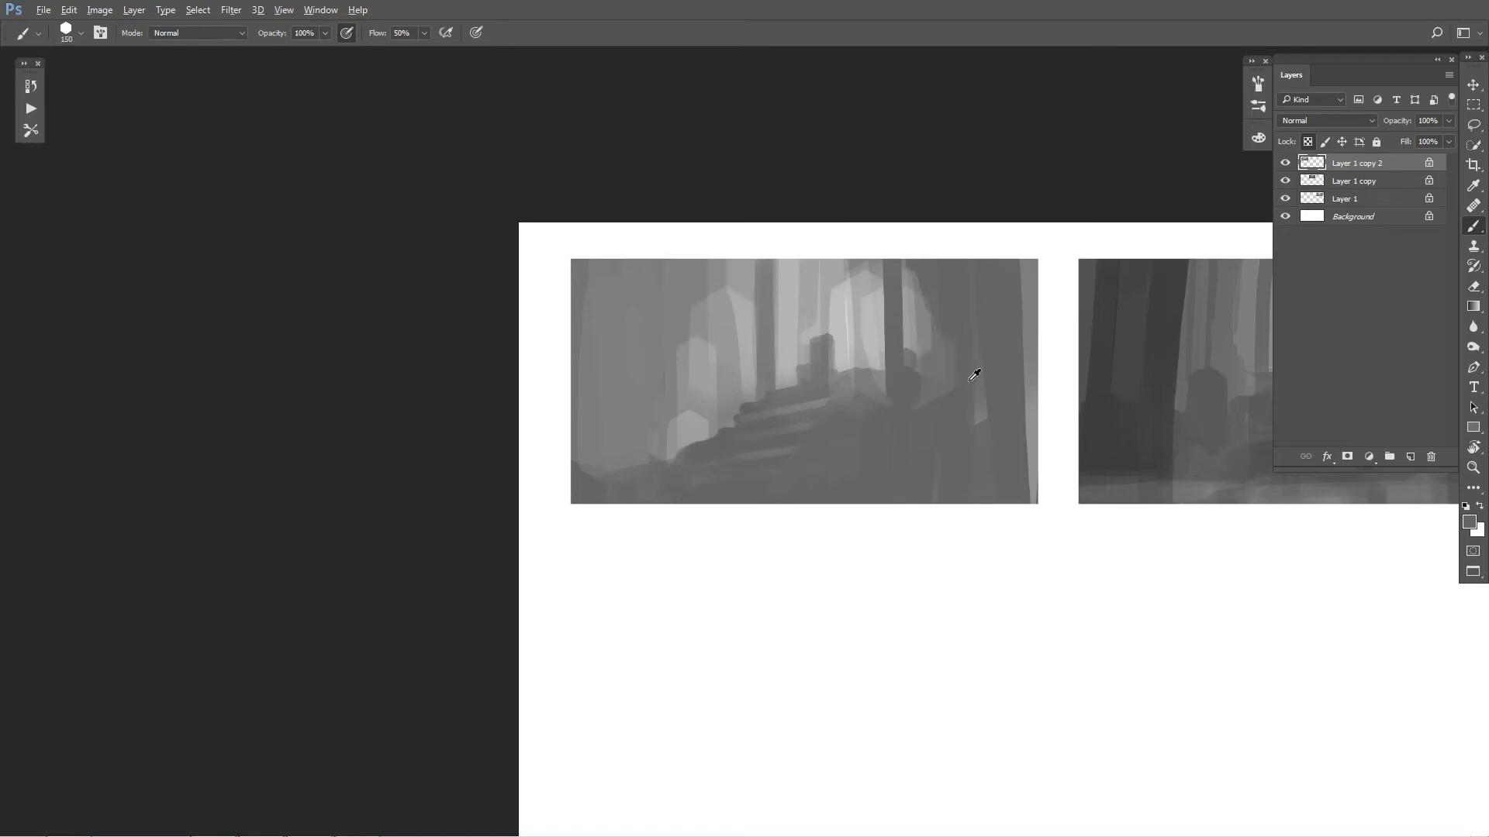
pyautogui.moveTo(1032, 495); pyautogui.dragTo(1027, 463)
pyautogui.moveTo(919, 304); pyautogui.dragTo(914, 351)
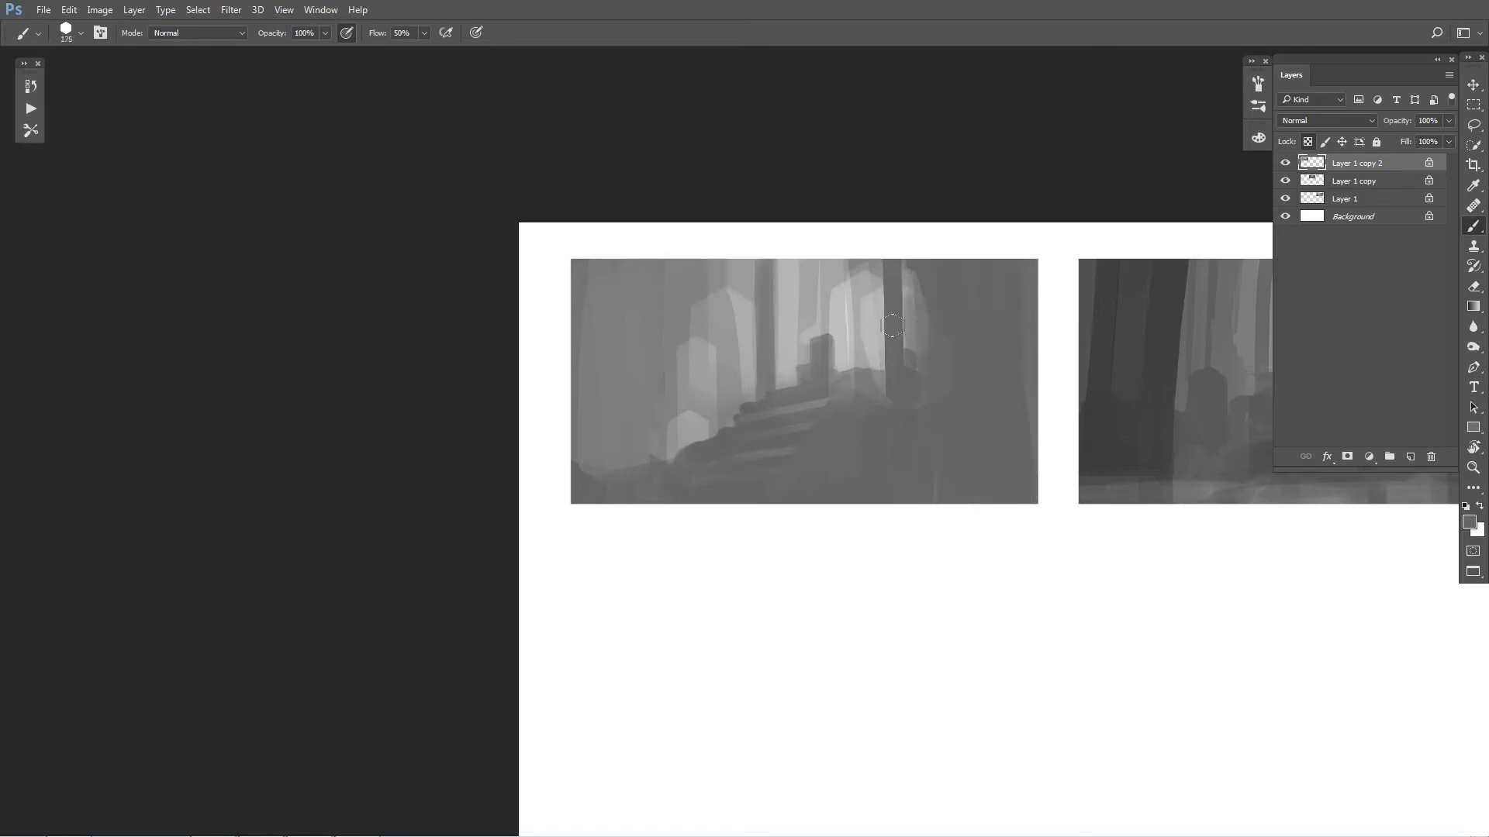
# Step: Lighten the background right of the dark column with sampled grey, then restate the mound's crest and the stairs' left edge
pyautogui.keyDown('alt'); pyautogui.click(915, 317); pyautogui.keyUp('alt')
pyautogui.press(']')
pyautogui.moveTo(927, 275)
pyautogui.mouseDown()
pyautogui.moveTo(933, 349)
pyautogui.moveTo(990, 326)
pyautogui.moveTo(1000, 343)
pyautogui.moveTo(876, 379)
pyautogui.mouseUp()
pyautogui.keyDown('alt'); pyautogui.click(974, 391); pyautogui.keyUp('alt')
pyautogui.press('[')
pyautogui.moveTo(747, 404)
pyautogui.mouseDown()
pyautogui.moveTo(690, 429)
pyautogui.moveTo(729, 409)
pyautogui.mouseUp()
pyautogui.keyDown('alt'); pyautogui.click(698, 401); pyautogui.keyUp('alt')
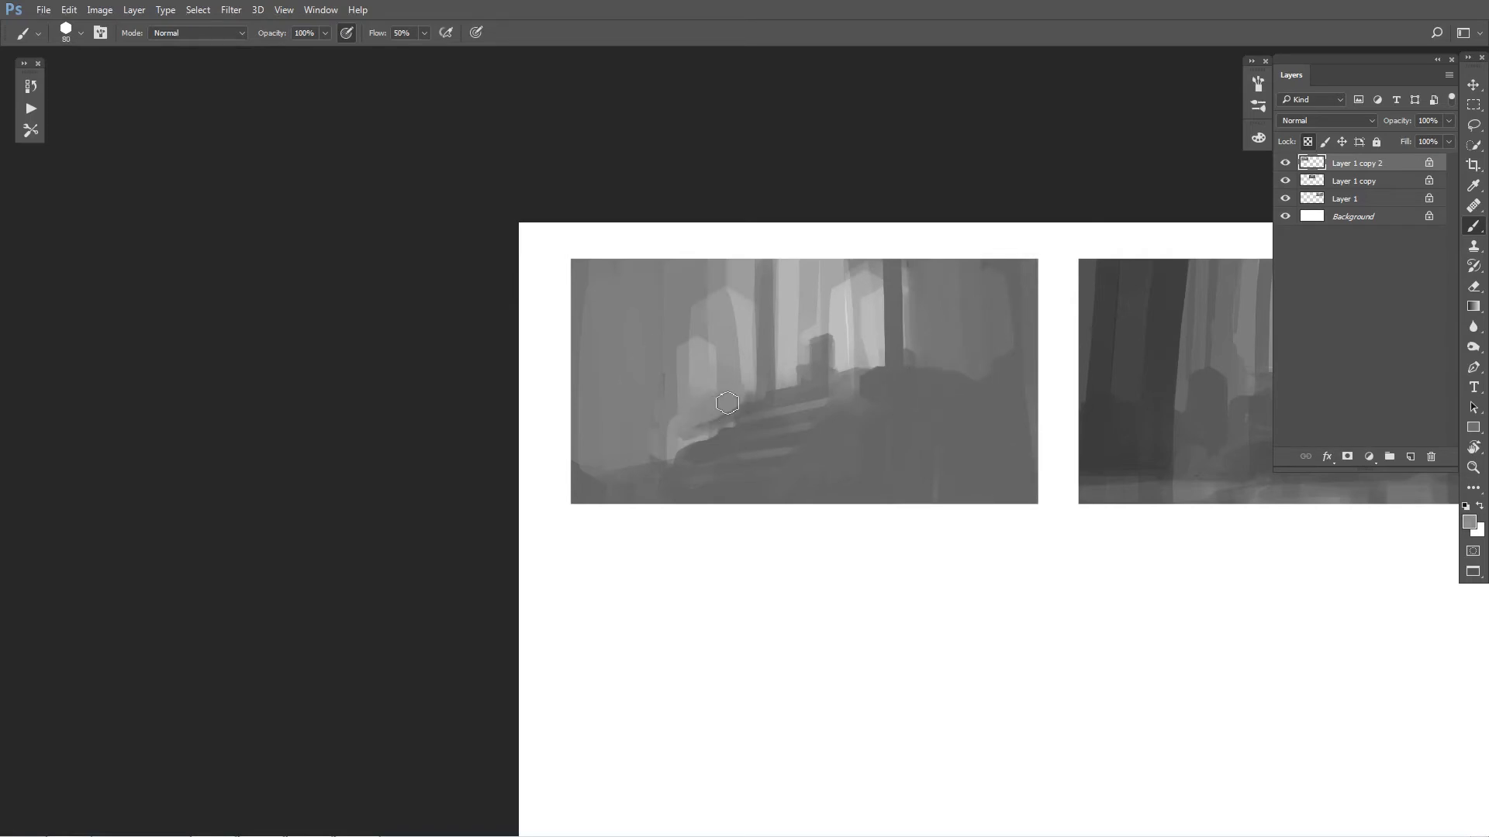
# Step: Paint a balustrade with small posts along the mound's crest right of the dark column at sizes 20 and 15
pyautogui.press('[')
pyautogui.press('[')
pyautogui.press('[')
pyautogui.press('[')
pyautogui.press(']')
pyautogui.press(']')
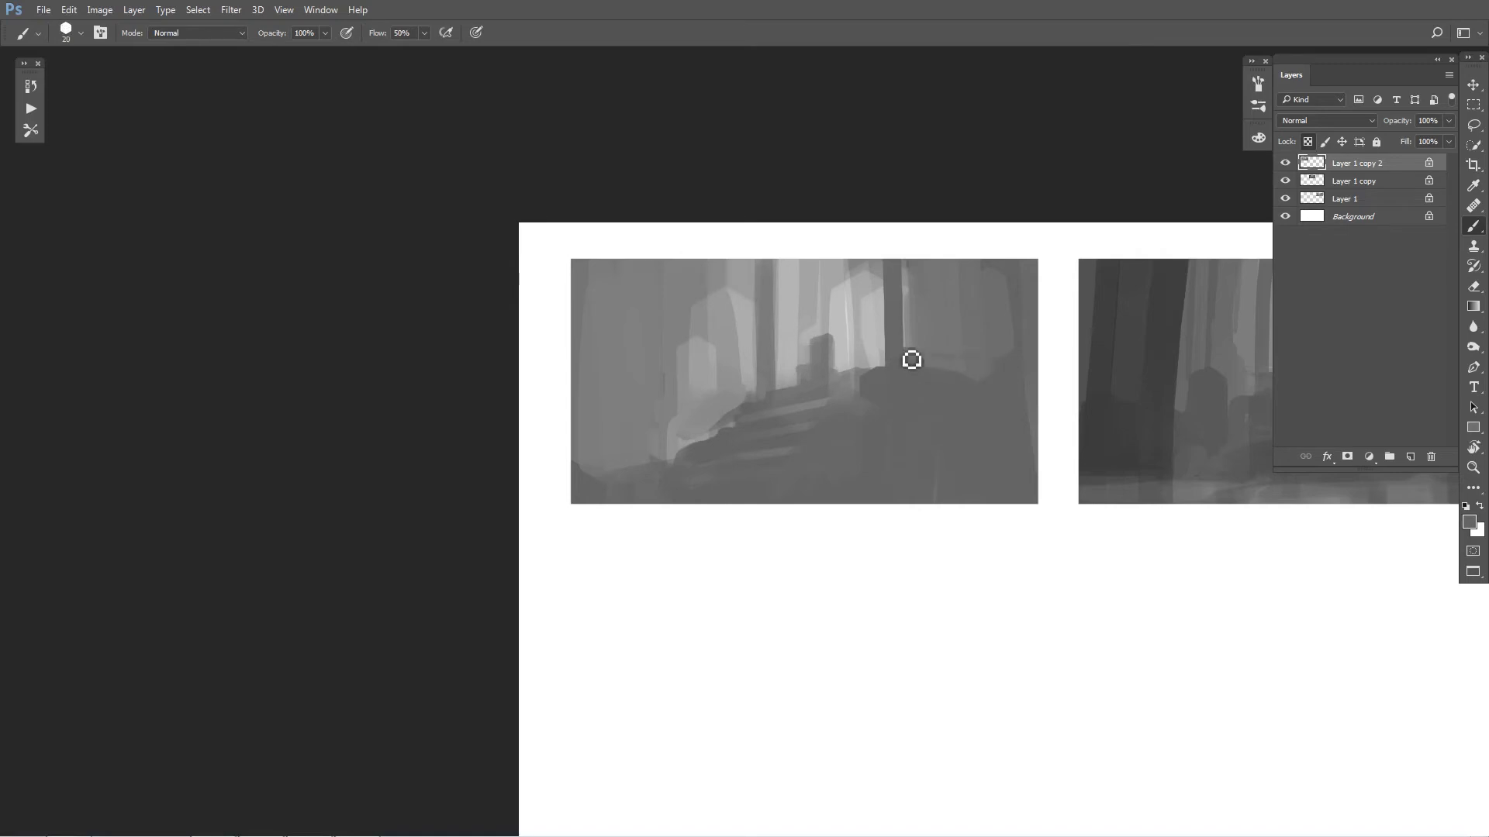
pyautogui.press('F5')
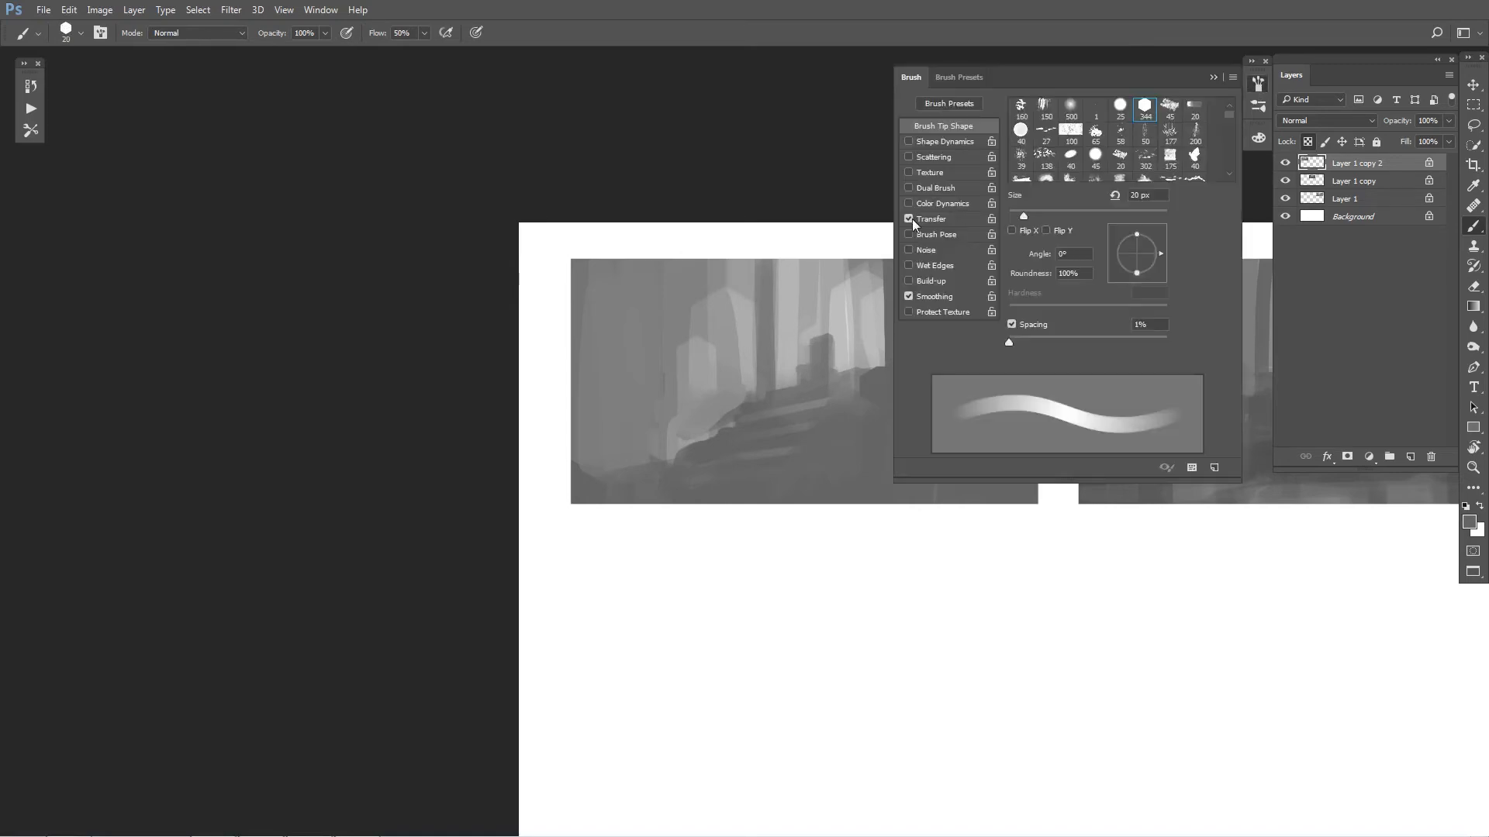
pyautogui.press('F5')
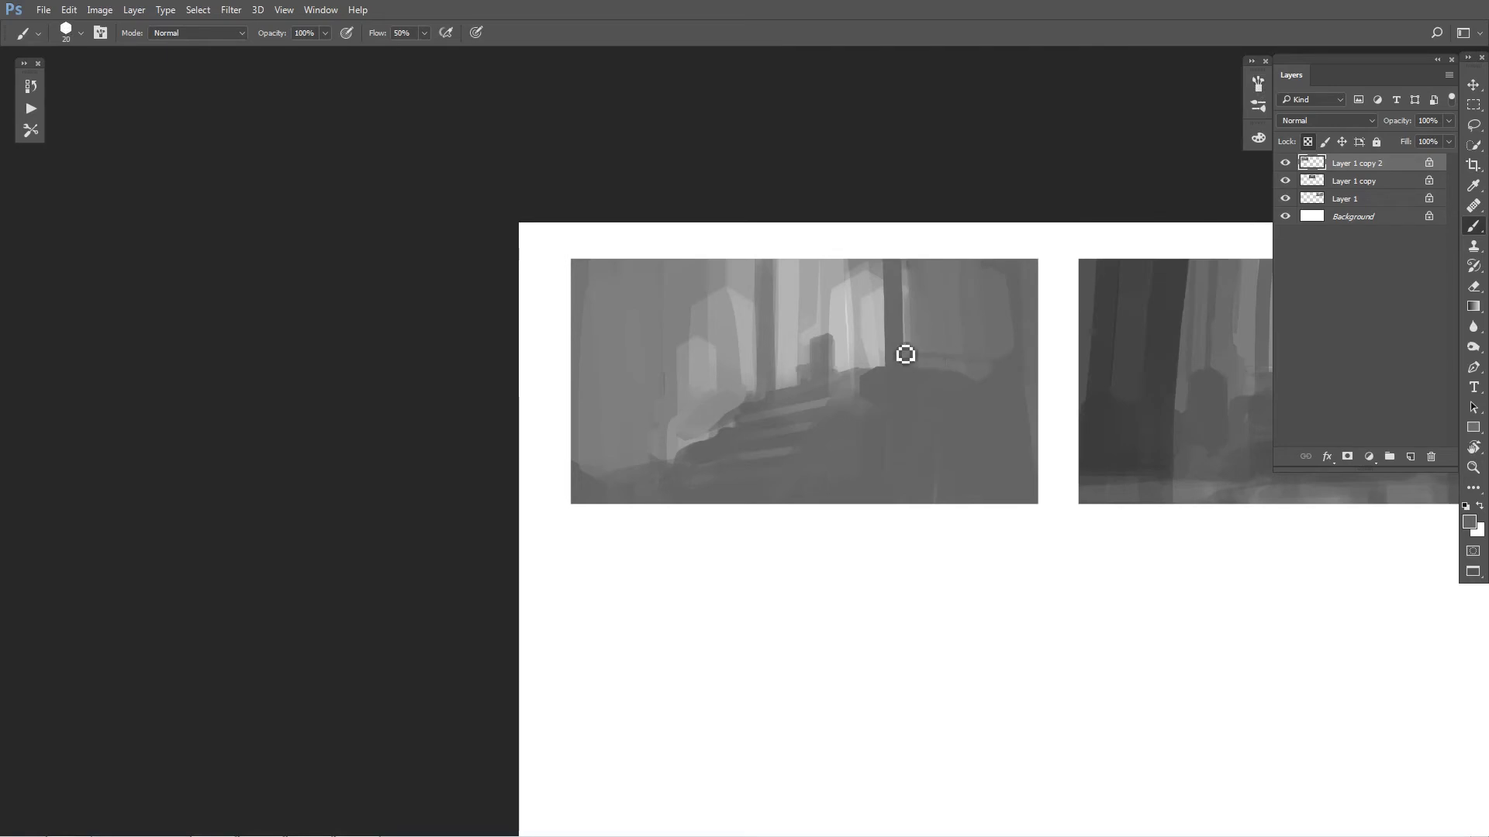
pyautogui.moveTo(906, 352)
pyautogui.mouseDown()
pyautogui.moveTo(1008, 361)
pyautogui.moveTo(921, 372)
pyautogui.moveTo(935, 374)
pyautogui.mouseUp()
pyautogui.press('[')
pyautogui.press('[')
pyautogui.moveTo(941, 357); pyautogui.dragTo(959, 378)
pyautogui.moveTo(965, 360); pyautogui.dragTo(980, 381)
pyautogui.moveTo(986, 362); pyautogui.dragTo(995, 378)
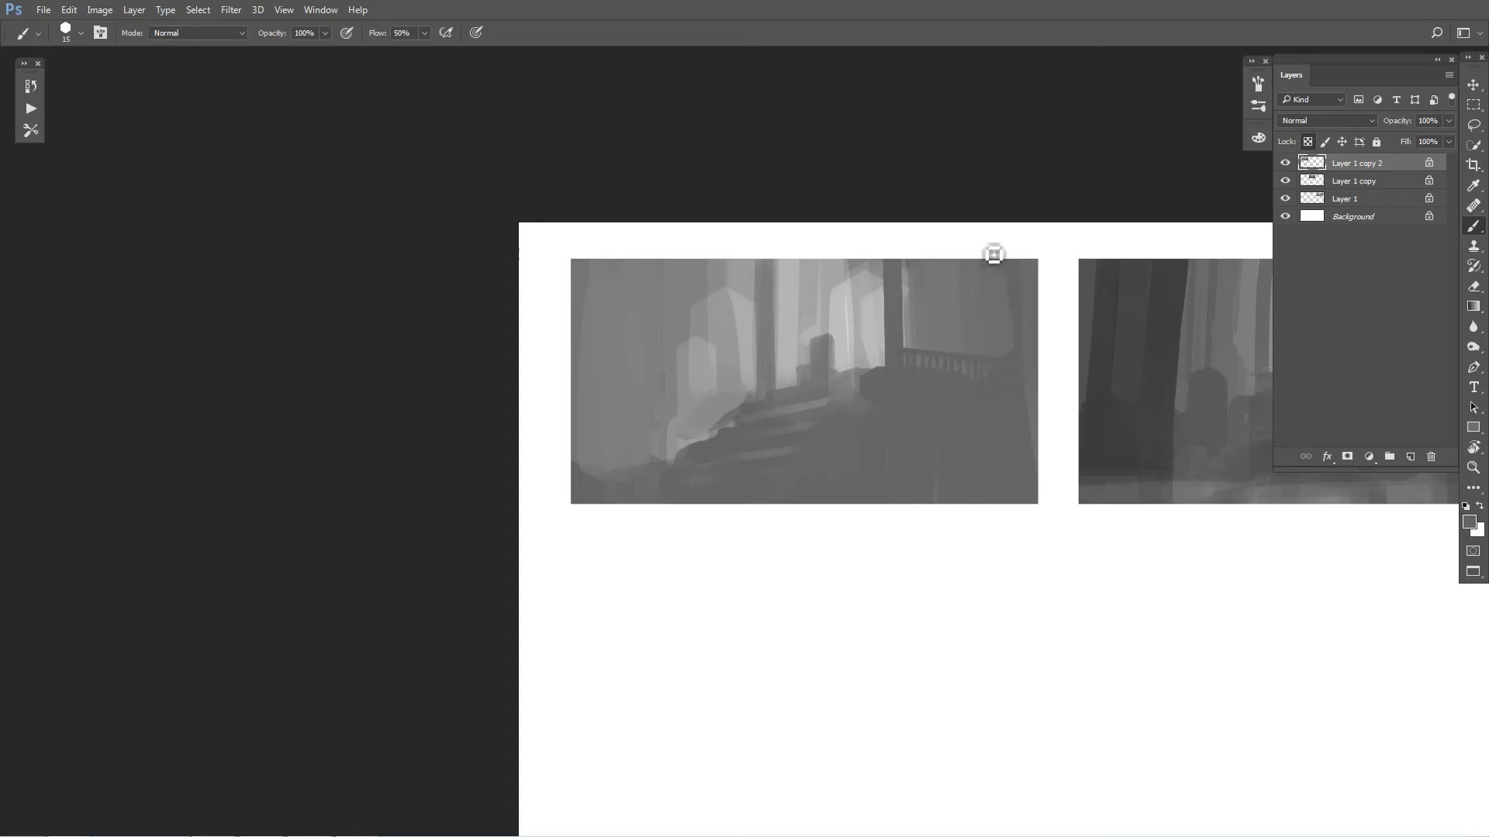
# Step: Add small dark balustrade posts down the upper left edge of the stairs with a small brush
pyautogui.keyDown('alt'); pyautogui.click(766, 382); pyautogui.keyUp('alt')
pyautogui.moveTo(765, 393); pyautogui.dragTo(744, 420)
pyautogui.keyDown('alt'); pyautogui.click(754, 419); pyautogui.keyUp('alt')
pyautogui.press(']')
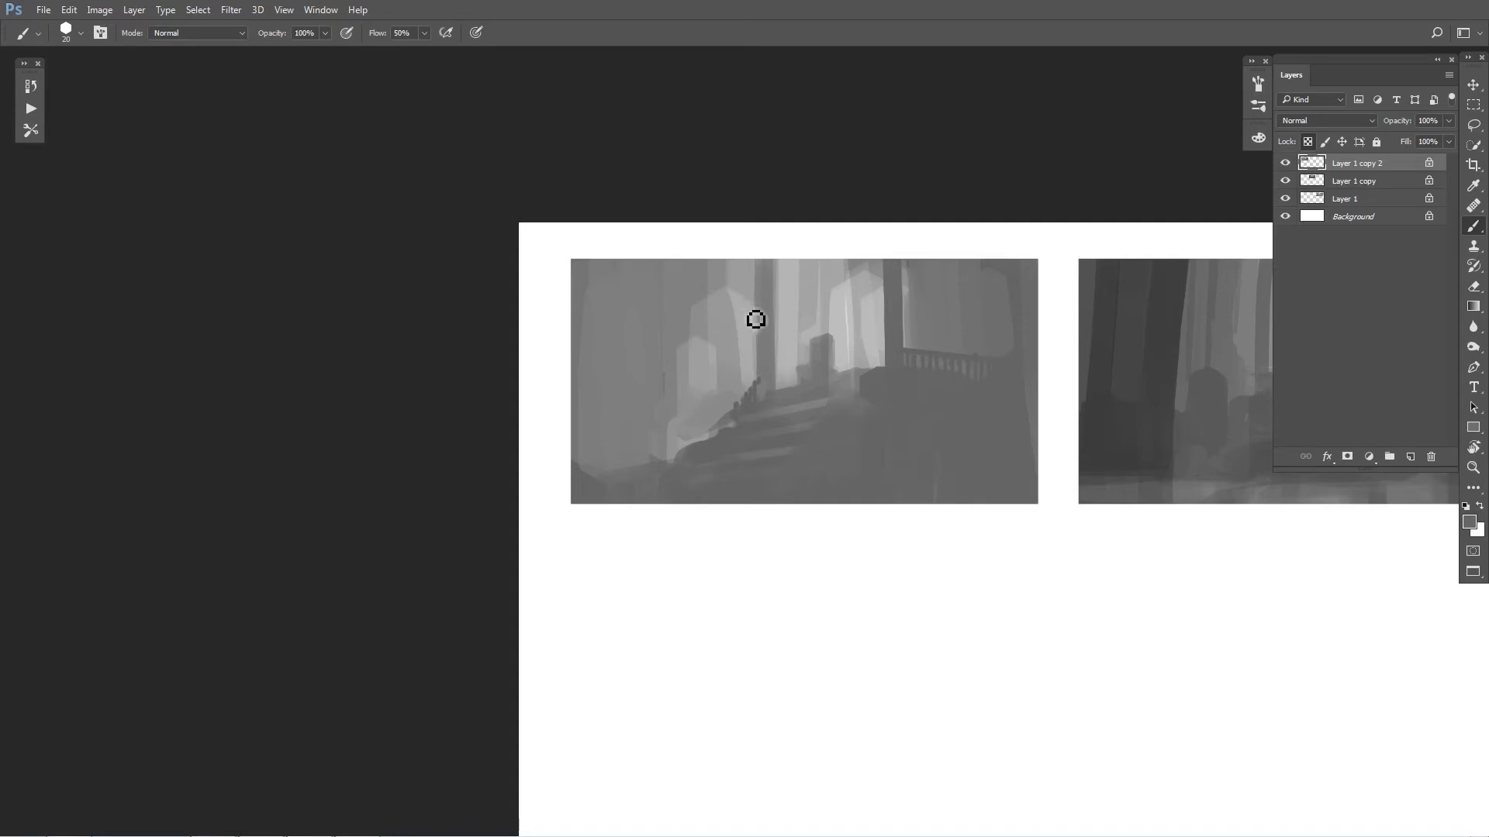
# Step: Paint balustrade posts on the right side of the stairs and trim the left railing with sampled light grey
pyautogui.moveTo(874, 388)
pyautogui.mouseDown()
pyautogui.moveTo(846, 391)
pyautogui.moveTo(866, 444)
pyautogui.mouseUp()
pyautogui.press(']')
pyautogui.press(']')
pyautogui.press(']')
pyautogui.keyDown('alt'); pyautogui.click(882, 402); pyautogui.keyUp('alt')
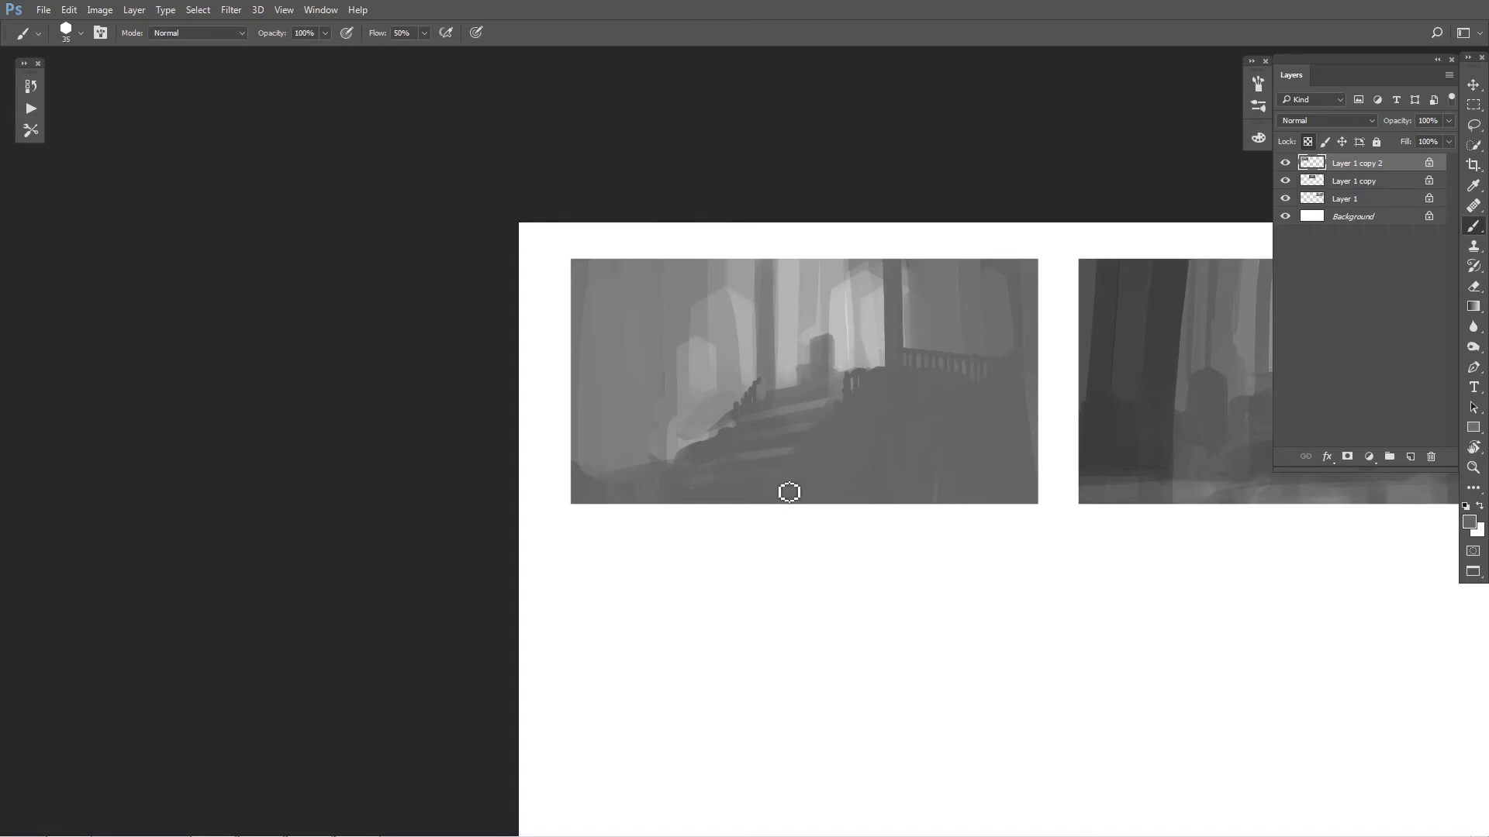
pyautogui.keyDown('alt'); pyautogui.click(745, 395); pyautogui.keyUp('alt')
pyautogui.moveTo(741, 410); pyautogui.dragTo(724, 429)
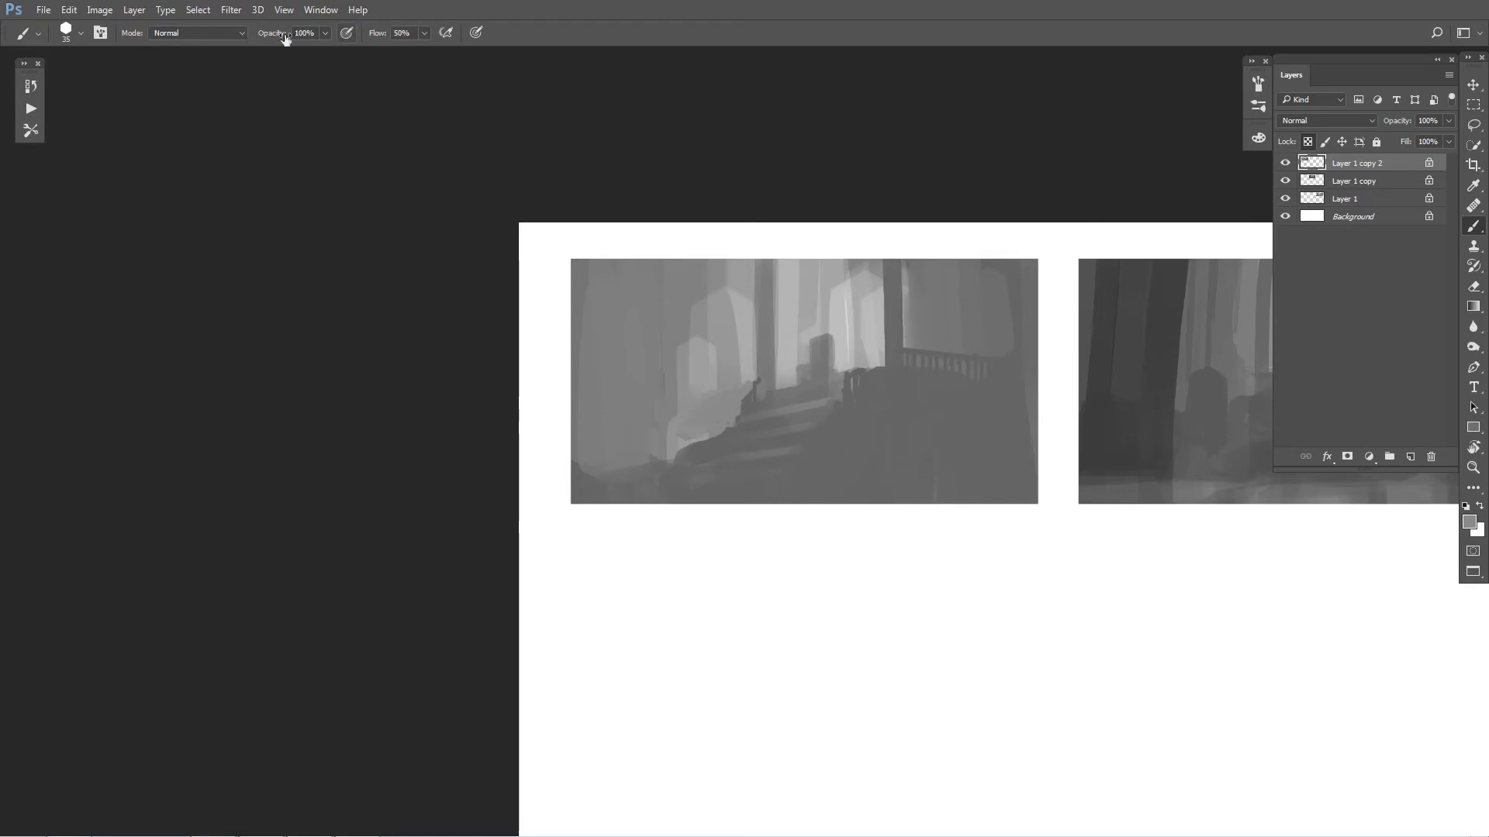
# Step: Lighten the background behind the right balustrade with broad light grey strokes out to the thumbnail's right edge
pyautogui.moveTo(918, 291); pyautogui.dragTo(917, 332)
pyautogui.press(']')
pyautogui.press(']')
pyautogui.press(']')
pyautogui.press(']')
pyautogui.press(']')
pyautogui.moveTo(912, 265)
pyautogui.mouseDown()
pyautogui.moveTo(913, 334)
pyautogui.moveTo(923, 256)
pyautogui.moveTo(944, 246)
pyautogui.moveTo(991, 334)
pyautogui.moveTo(927, 339)
pyautogui.mouseUp()
pyautogui.press(']')
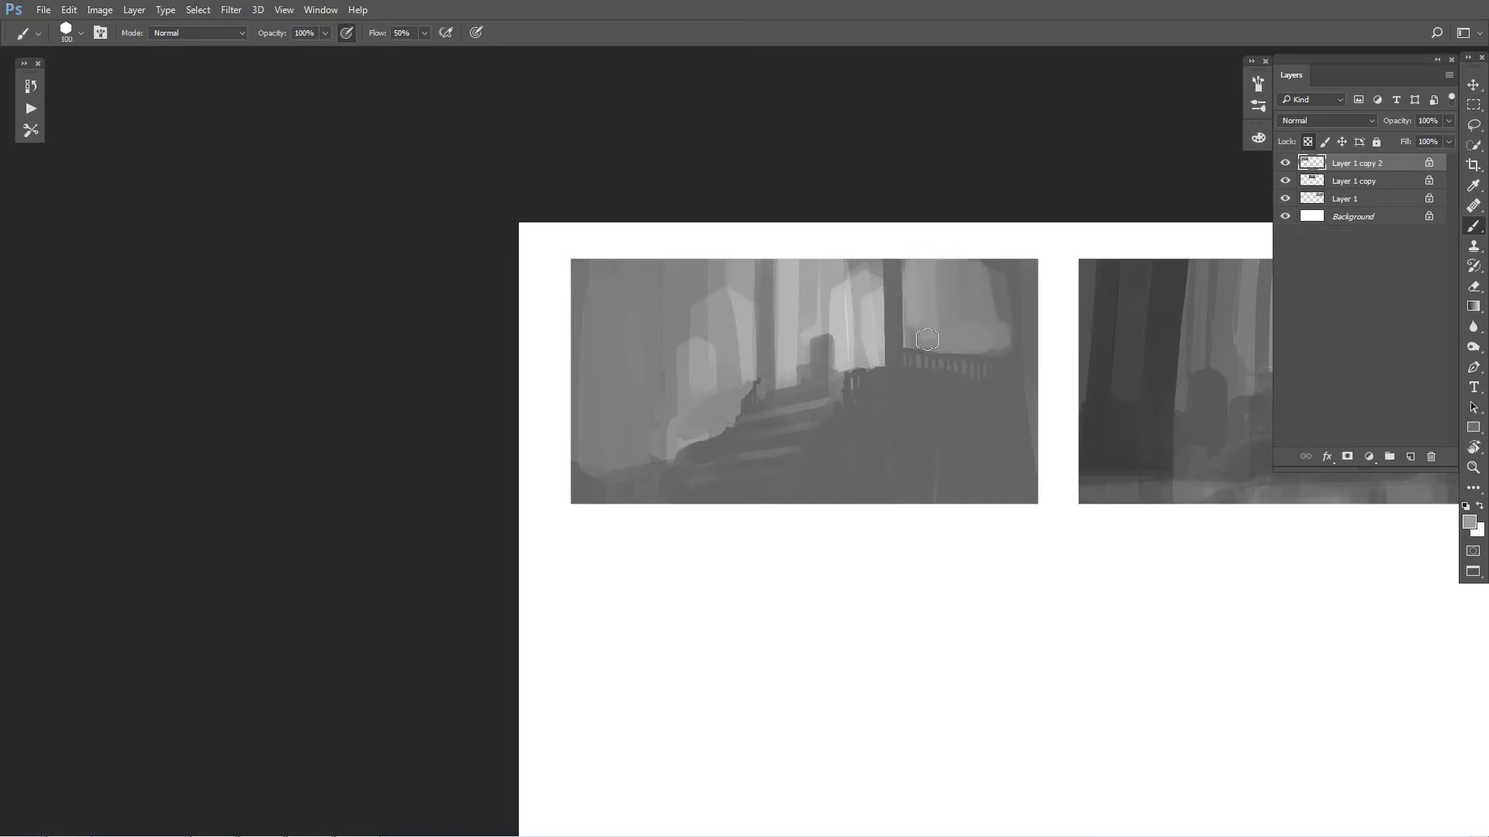
pyautogui.moveTo(974, 275)
pyautogui.mouseDown()
pyautogui.moveTo(994, 333)
pyautogui.moveTo(1011, 268)
pyautogui.moveTo(1041, 275)
pyautogui.mouseUp()
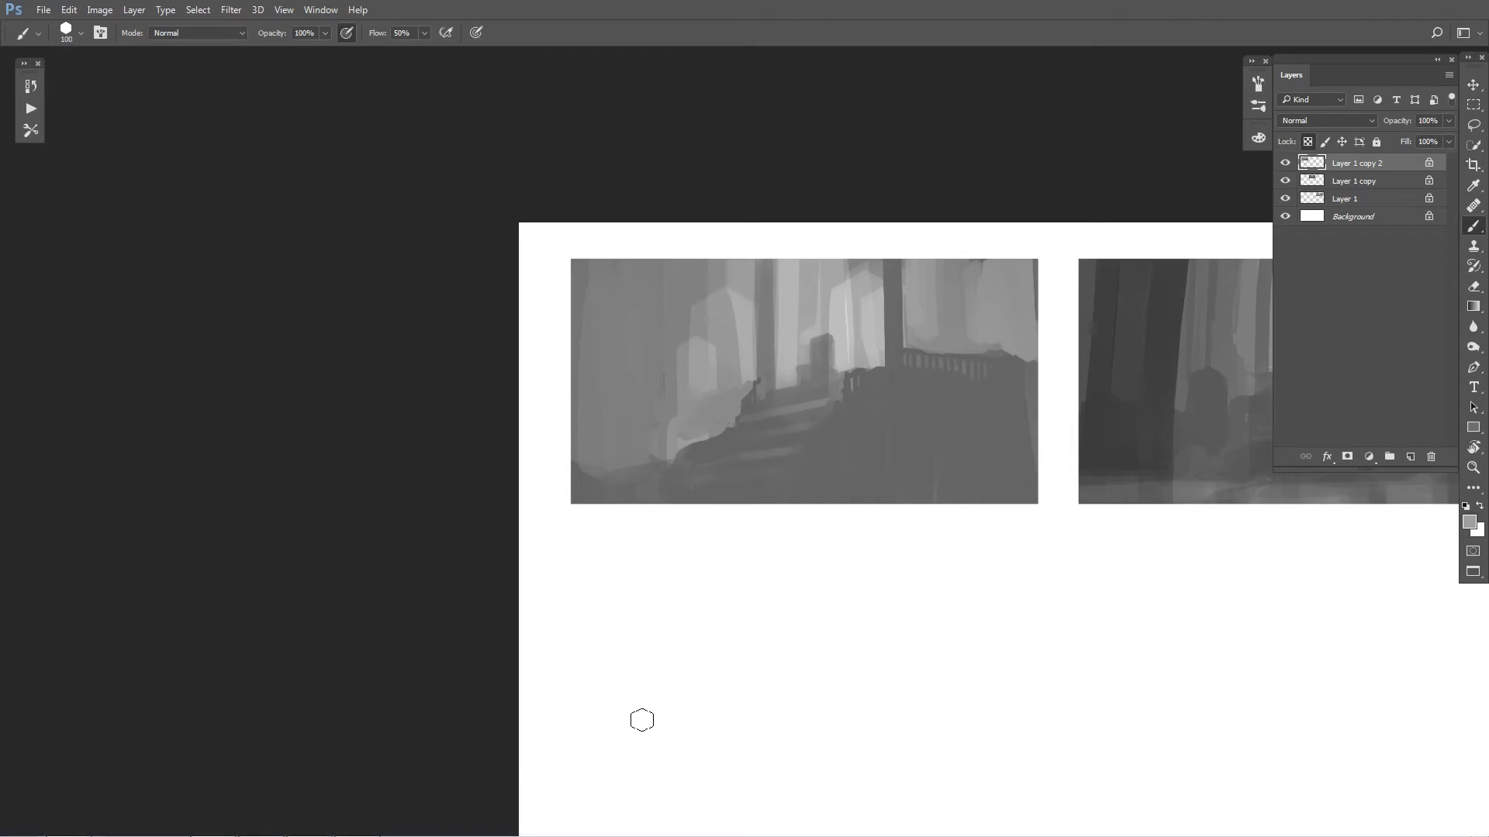
# Step: Brighten the background columns left of the stairs with light grey using an enlarged brush
pyautogui.press(']')
pyautogui.press(']')
pyautogui.press(']')
pyautogui.press(']')
pyautogui.press(']')
pyautogui.moveTo(696, 358)
pyautogui.mouseDown()
pyautogui.moveTo(670, 280)
pyautogui.moveTo(677, 256)
pyautogui.moveTo(687, 285)
pyautogui.moveTo(693, 261)
pyautogui.moveTo(706, 308)
pyautogui.moveTo(704, 285)
pyautogui.moveTo(653, 379)
pyautogui.mouseUp()
# Step: Blend the glowing columns left of the stairs with sampled light greys, extending the bright area toward the thumbnail's left side
pyautogui.keyDown('alt'); pyautogui.click(770, 330); pyautogui.keyUp('alt')
pyautogui.press('[')
pyautogui.press('[')
pyautogui.press('[')
pyautogui.press('[')
pyautogui.press('[')
pyautogui.press('[')
pyautogui.press('[')
pyautogui.press('[')
pyautogui.keyDown('alt'); pyautogui.click(750, 286); pyautogui.keyUp('alt')
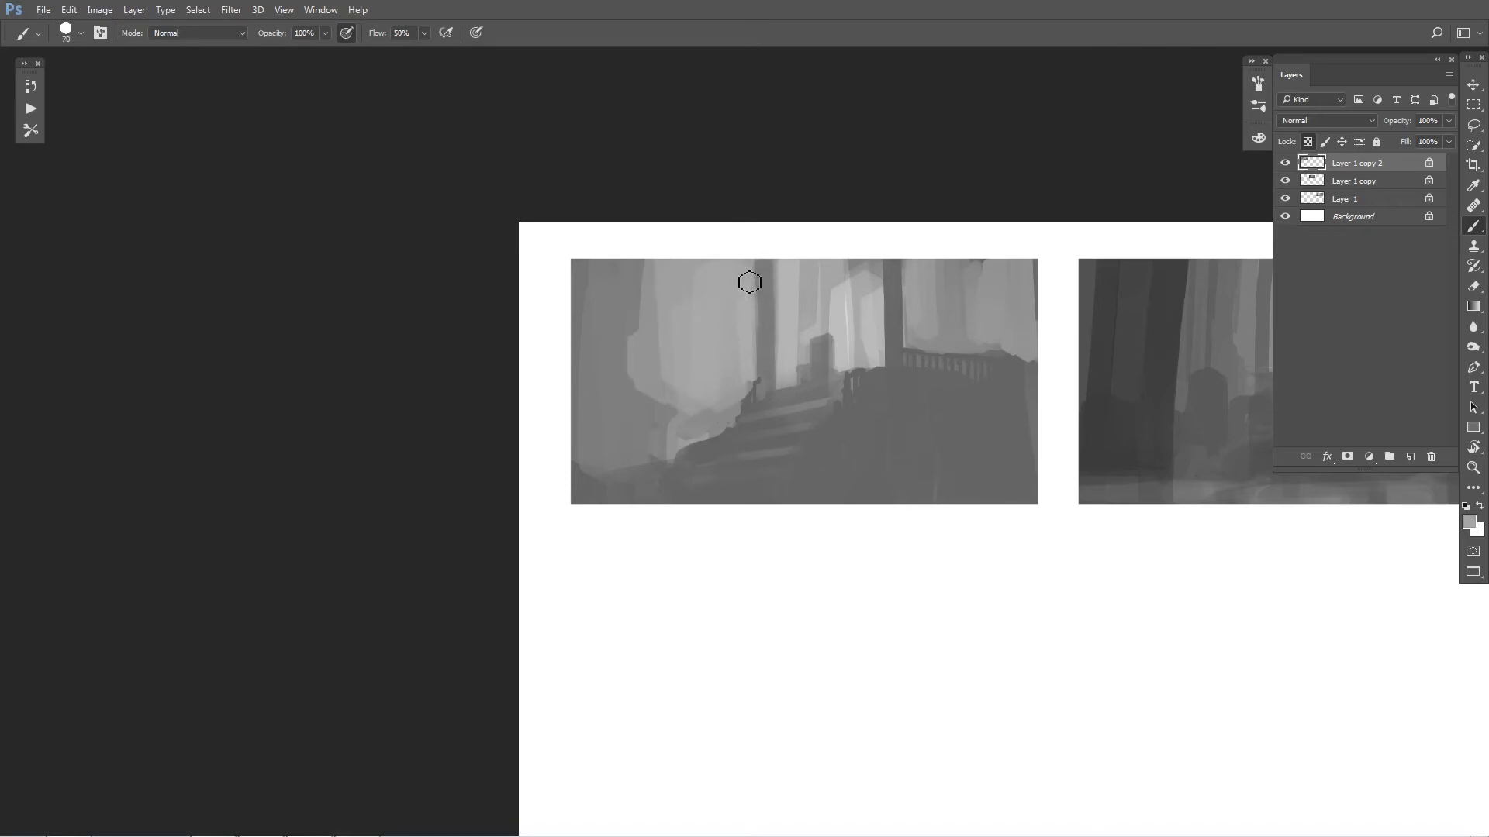
pyautogui.keyDown('alt'); pyautogui.click(763, 302); pyautogui.keyUp('alt')
pyautogui.moveTo(649, 271)
pyautogui.mouseDown()
pyautogui.moveTo(640, 407)
pyautogui.moveTo(617, 409)
pyautogui.moveTo(636, 411)
pyautogui.mouseUp()
# Step: Darken the left third of the staircase thumbnail with broad vertical strokes of sampled mid grey, using a brush size of 400
pyautogui.keyDown('alt'); pyautogui.click(598, 349); pyautogui.keyUp('alt')
pyautogui.press(']')
pyautogui.press(']')
pyautogui.press(']')
pyautogui.press(']')
pyautogui.press(']')
pyautogui.moveTo(658, 264); pyautogui.dragTo(651, 403)
pyautogui.press(']')
pyautogui.press(']')
pyautogui.press(']')
pyautogui.keyDown('alt'); pyautogui.click(659, 466); pyautogui.keyUp('alt')
pyautogui.moveTo(627, 330); pyautogui.dragTo(625, 403)
pyautogui.moveTo(597, 252); pyautogui.dragTo(600, 450)
pyautogui.moveTo(663, 256); pyautogui.dragTo(664, 442)
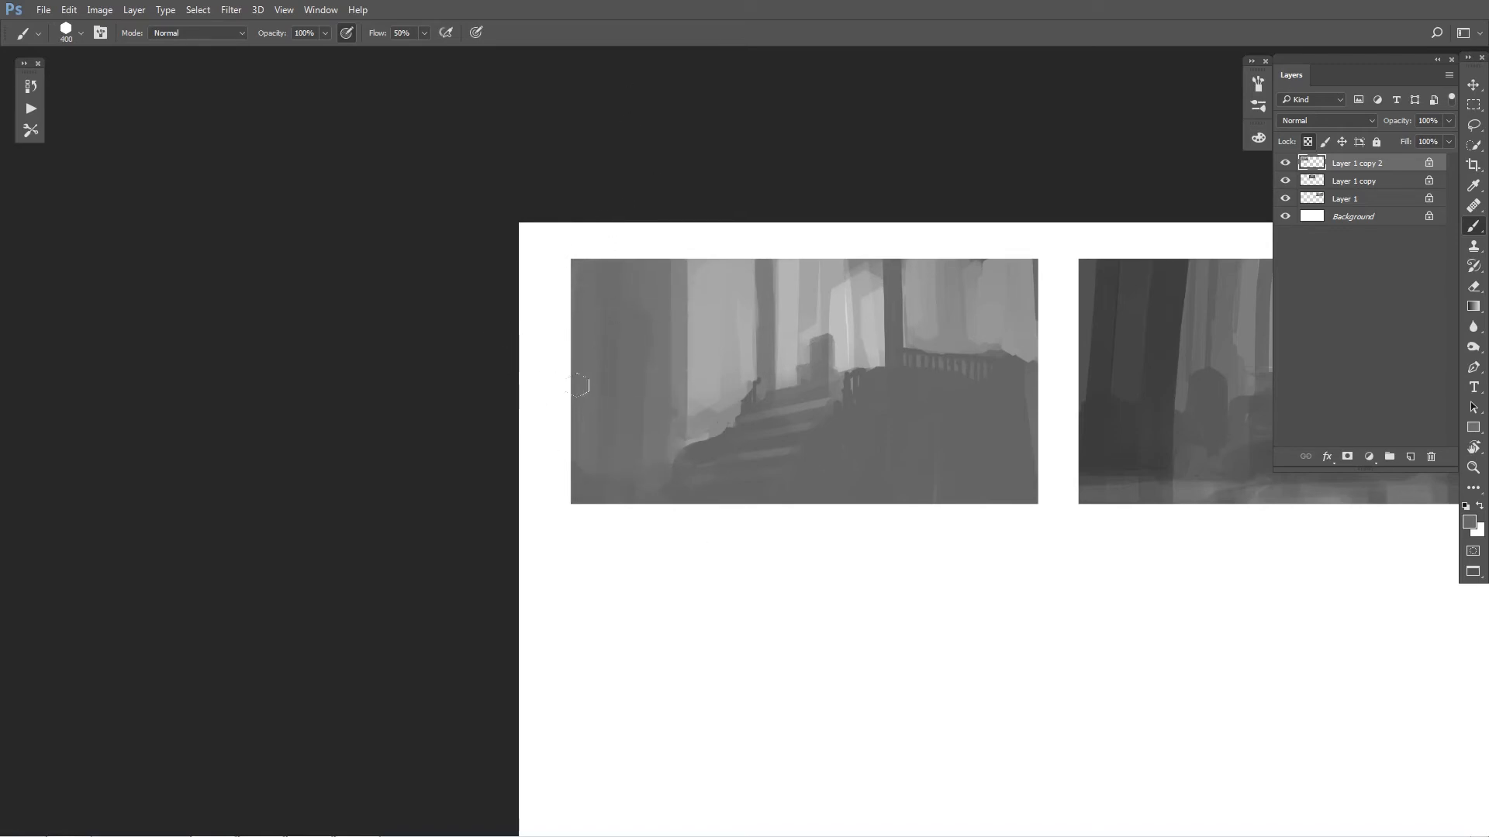
# Step: Add lighter vertical strokes to the mound's lower right and paint a light grey slope along the stairs' left edge
pyautogui.moveTo(1014, 395); pyautogui.dragTo(1016, 495)
pyautogui.moveTo(959, 438)
pyautogui.mouseDown()
pyautogui.moveTo(958, 496)
pyautogui.moveTo(927, 500)
pyautogui.mouseUp()
pyautogui.press('[')
pyautogui.press('[')
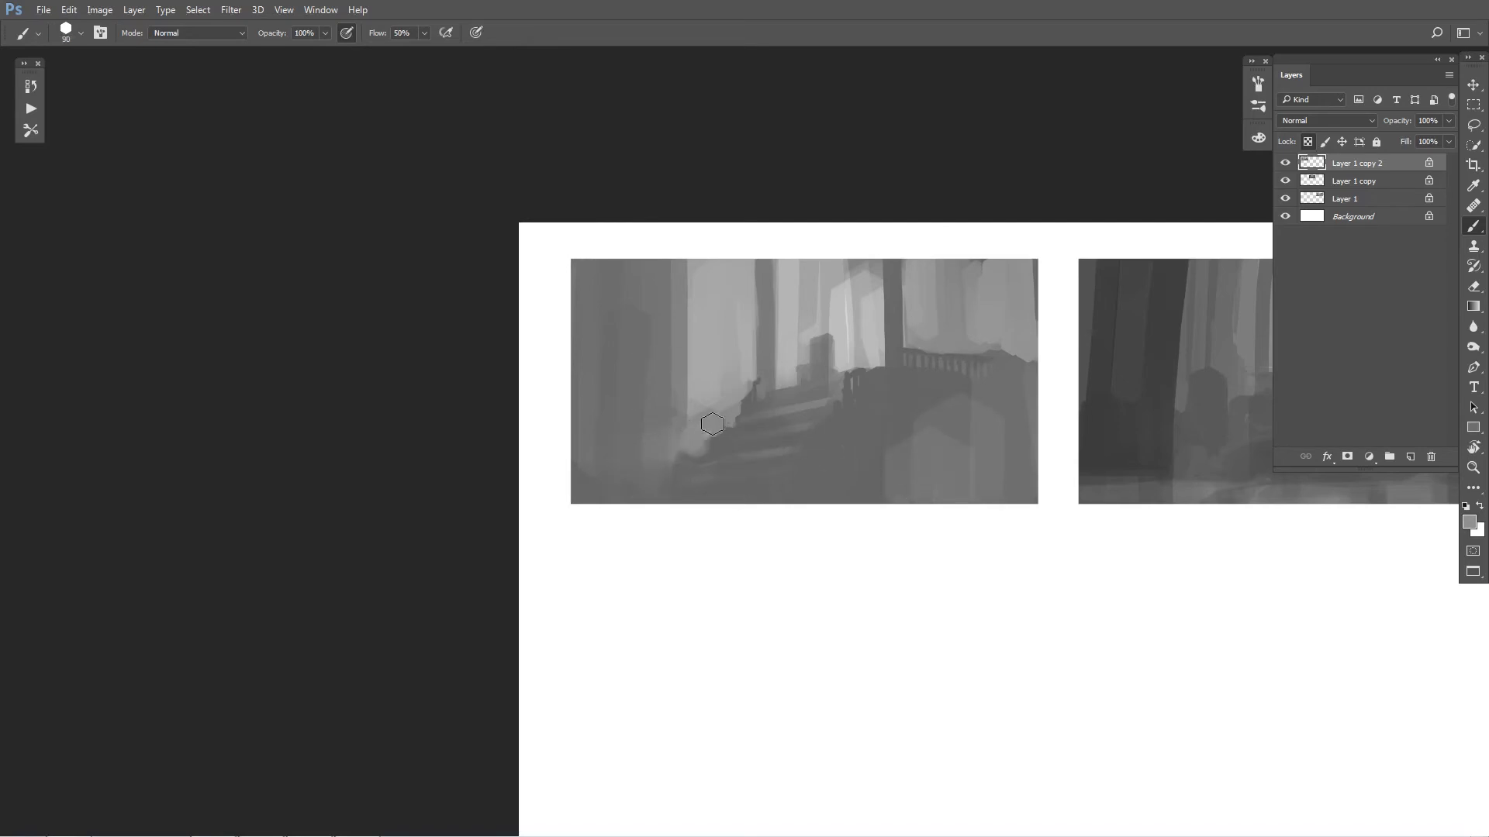
pyautogui.moveTo(734, 419); pyautogui.dragTo(660, 476)
pyautogui.keyDown('alt'); pyautogui.click(730, 413); pyautogui.keyUp('alt')
pyautogui.moveTo(742, 423)
pyautogui.mouseDown()
pyautogui.moveTo(740, 436)
pyautogui.moveTo(725, 423)
pyautogui.mouseUp()
pyautogui.keyDown('alt'); pyautogui.click(727, 420); pyautogui.keyUp('alt')
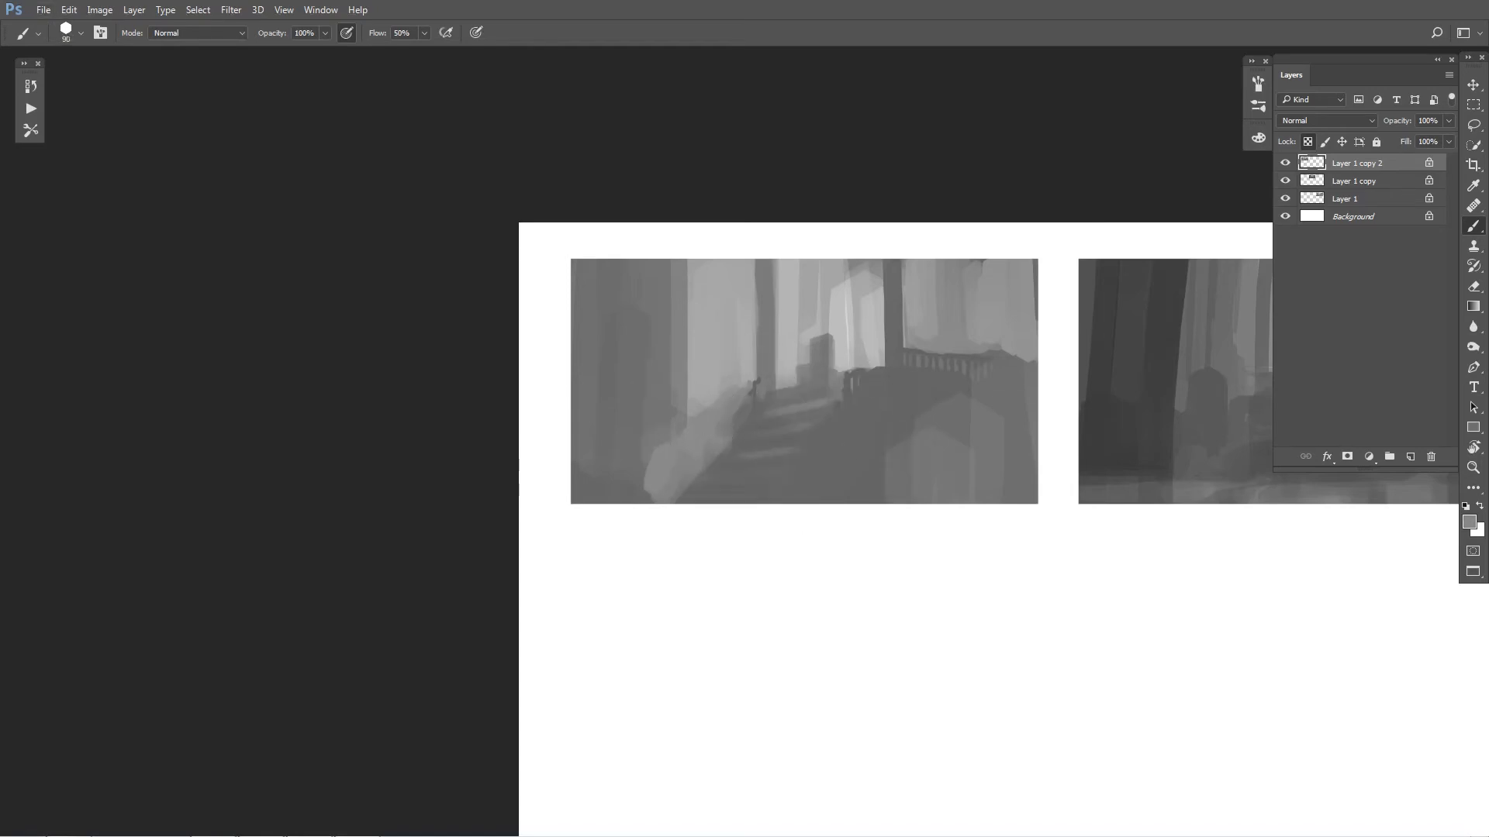
# Step: Try lightening the dark area left of the stairs with broad light grey strokes from an enlarged brush
pyautogui.press(']')
pyautogui.press(']')
pyautogui.press(']')
pyautogui.moveTo(674, 273)
pyautogui.mouseDown()
pyautogui.moveTo(664, 402)
pyautogui.moveTo(625, 408)
pyautogui.mouseUp()
pyautogui.press(']')
pyautogui.press(']')
pyautogui.press(']')
pyautogui.moveTo(573, 326); pyautogui.dragTo(568, 397)
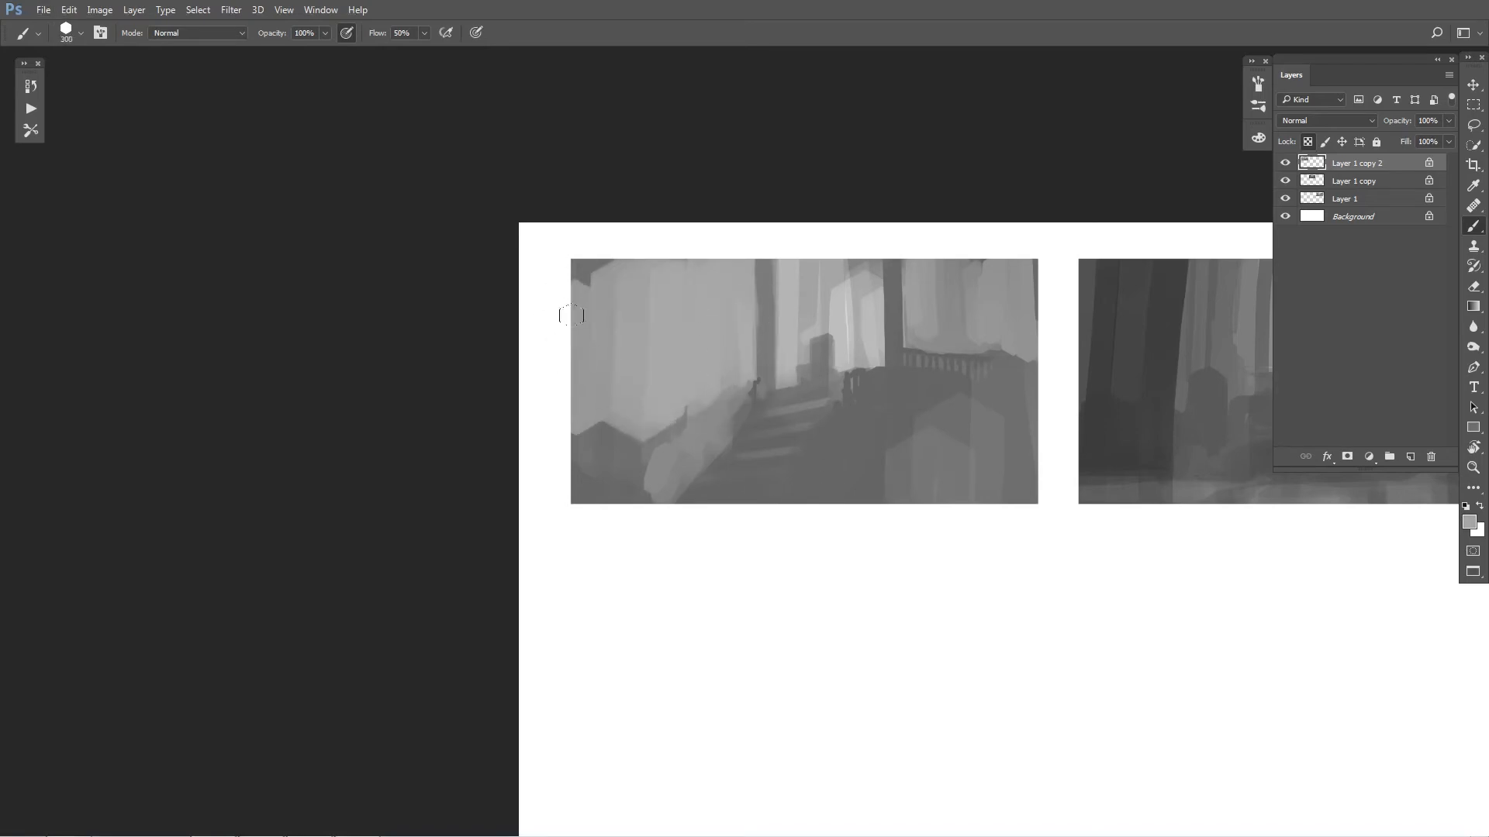
pyautogui.moveTo(591, 284); pyautogui.dragTo(629, 436)
pyautogui.moveTo(566, 329)
pyautogui.mouseDown()
pyautogui.moveTo(577, 475)
pyautogui.moveTo(619, 494)
pyautogui.mouseUp()
pyautogui.hotkey('ctrl', 'alt', 'z')
pyautogui.hotkey('ctrl', 'alt', 'z')
pyautogui.hotkey('ctrl', 'alt', 'z')
pyautogui.hotkey('ctrl', 'alt', 'z')
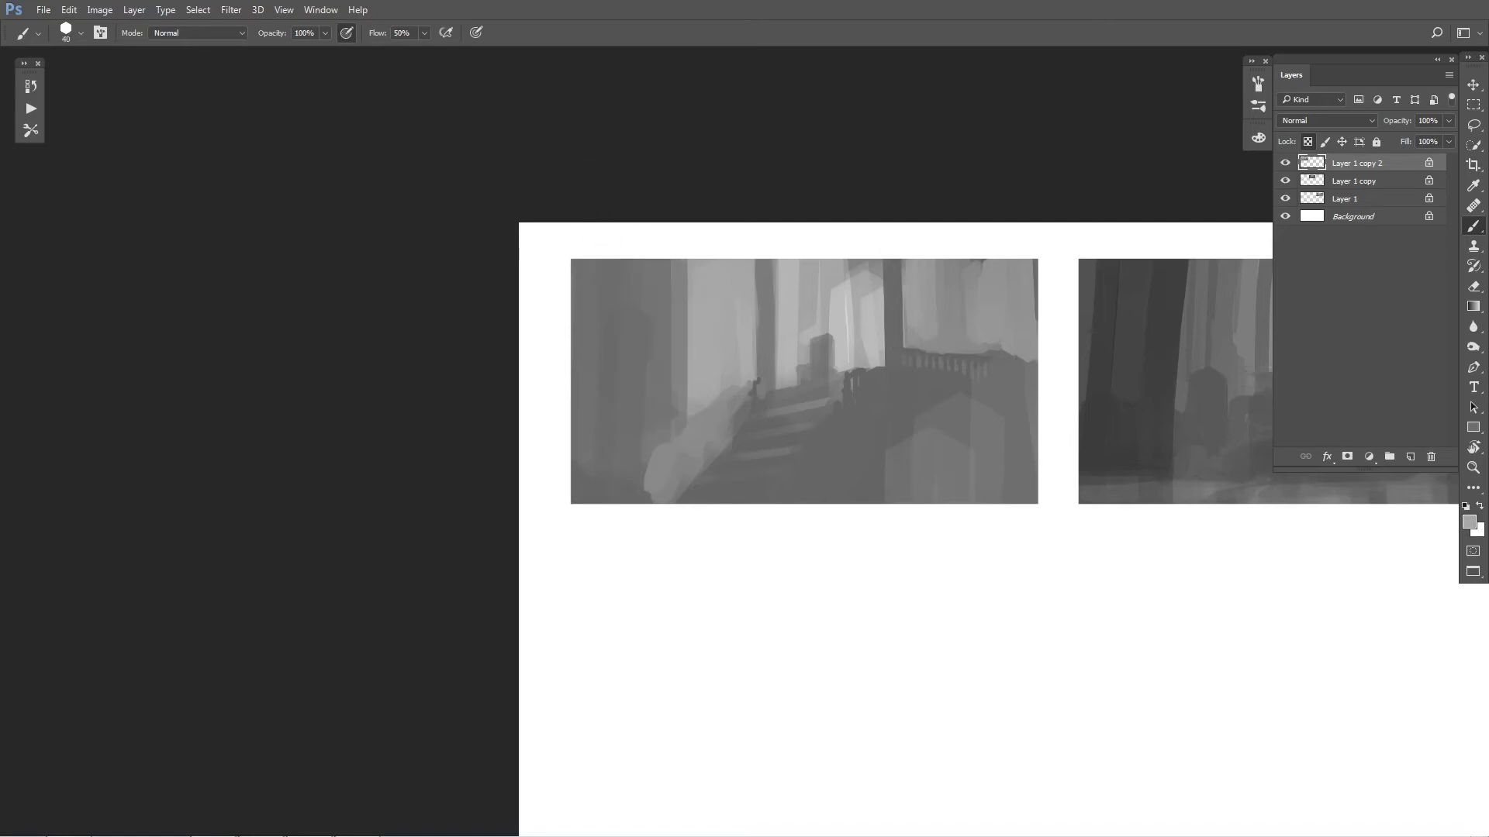
# Step: Paint out the block at the top of the stairs and add a grey statue shape at their upper right with a 45 brush
pyautogui.press(']')
pyautogui.moveTo(800, 350)
pyautogui.mouseDown()
pyautogui.moveTo(832, 338)
pyautogui.moveTo(827, 376)
pyautogui.moveTo(865, 371)
pyautogui.moveTo(850, 377)
pyautogui.moveTo(867, 333)
pyautogui.moveTo(843, 376)
pyautogui.moveTo(872, 363)
pyautogui.mouseUp()
pyautogui.keyDown('alt'); pyautogui.click(925, 411); pyautogui.keyUp('alt')
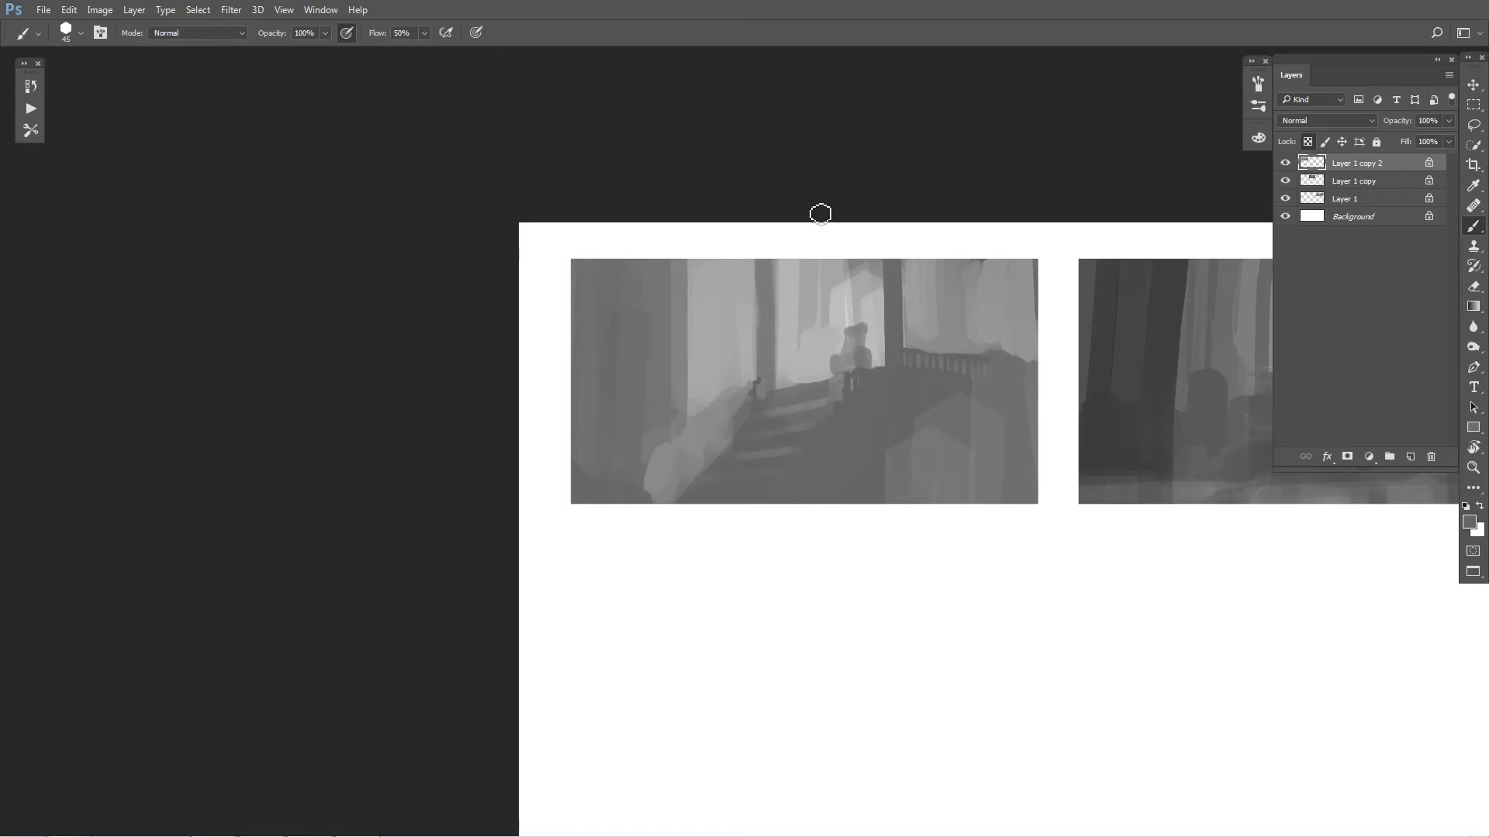
# Step: Flip the canvas horizontally and review the three thumbnails mirrored at a smaller scale
pyautogui.hotkey('ctrl', '-')
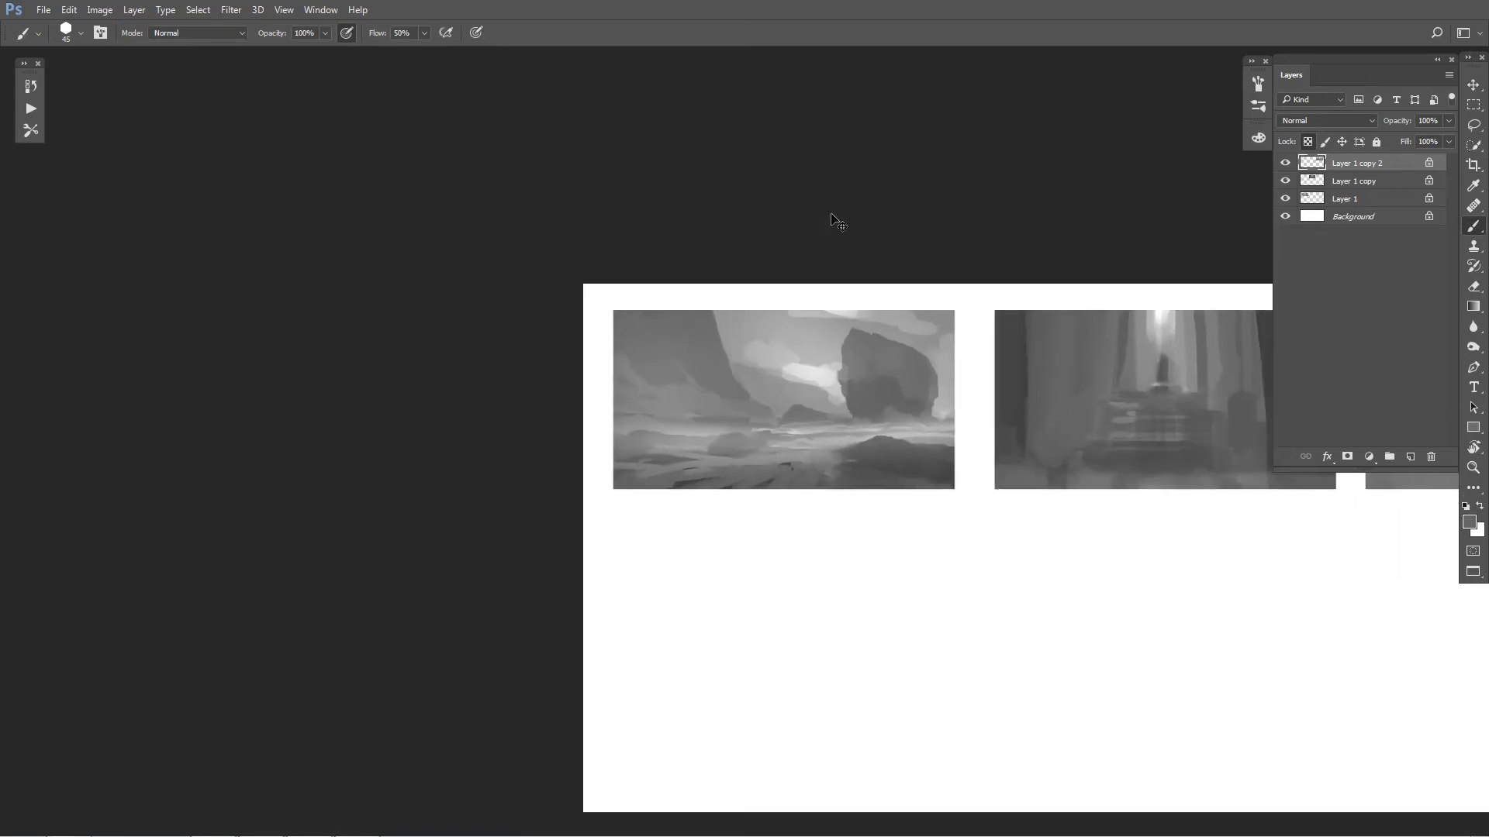
pyautogui.hotkey('ctrl', '-')
pyautogui.hotkey('ctrl', '+')
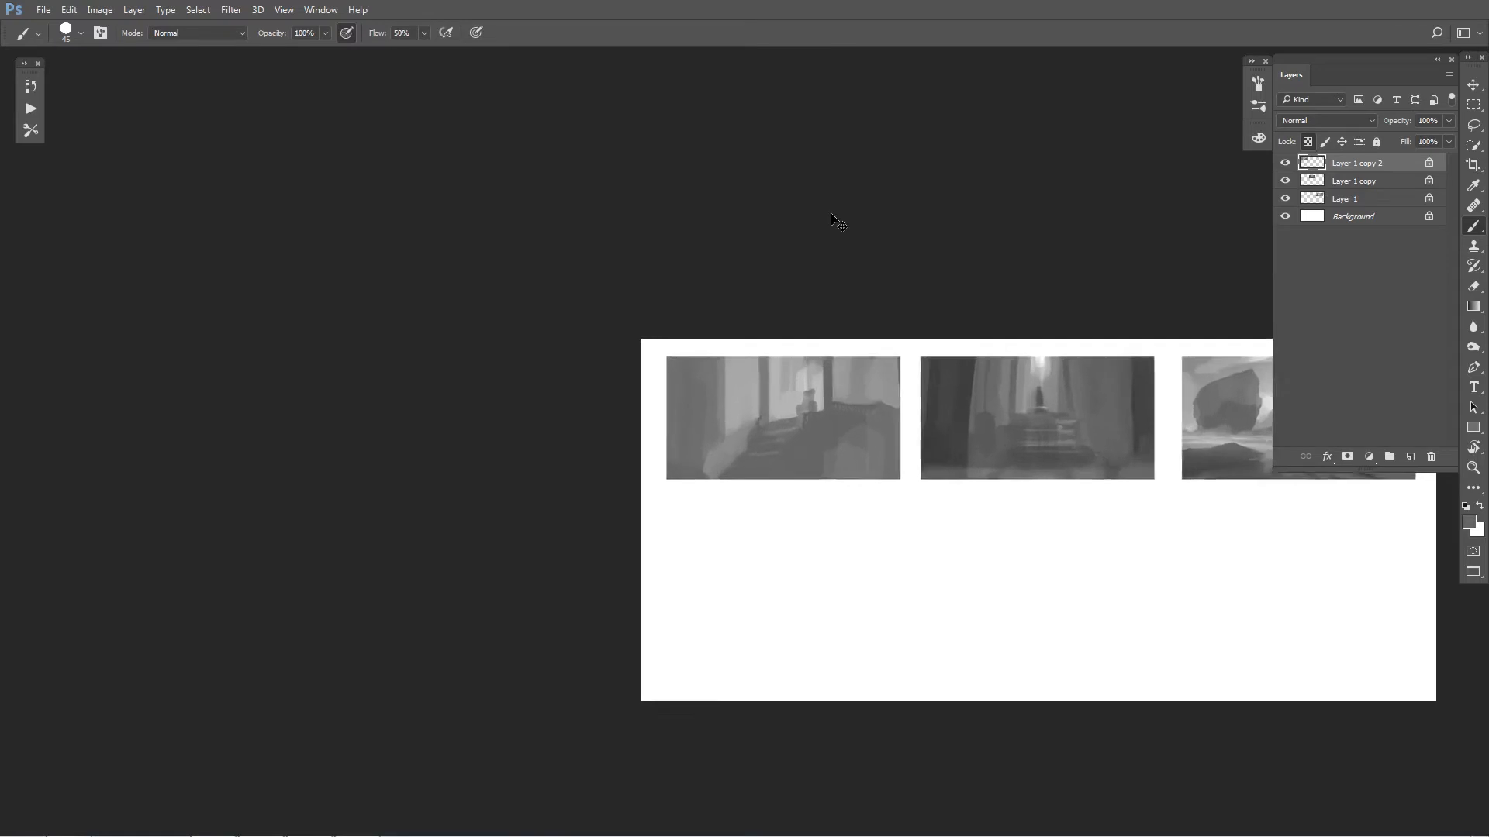
pyautogui.hotkey('ctrl', '+')
pyautogui.hotkey('ctrl', 'shift', 'h')
pyautogui.hotkey('ctrl', '-')
pyautogui.hotkey('ctrl', '+')
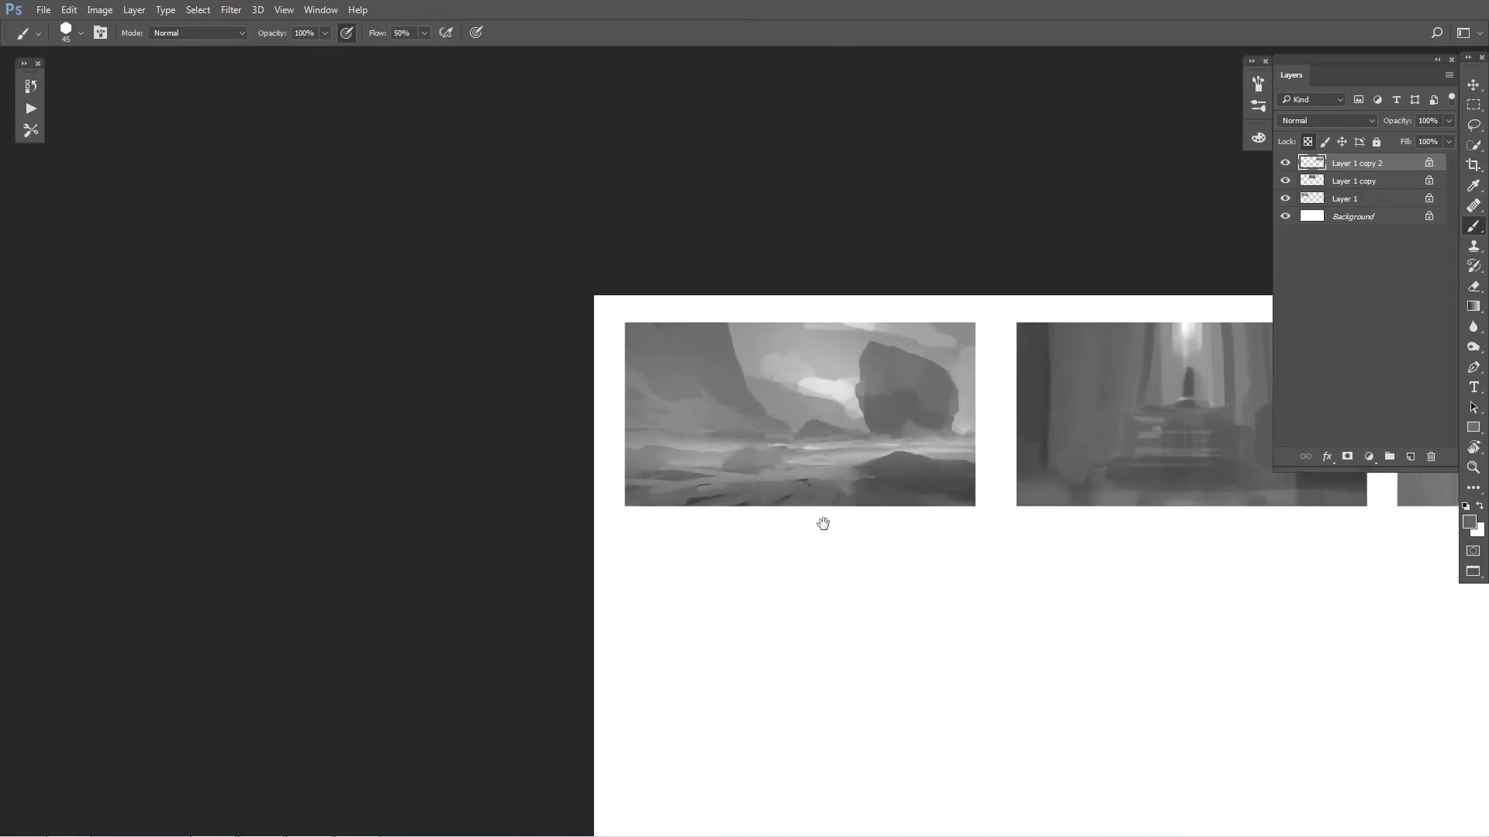
# Step: Duplicate the balustraded staircase thumbnail and place the copy directly beneath the boulder landscape
pyautogui.moveTo(867, 535); pyautogui.dragTo(612, 519)
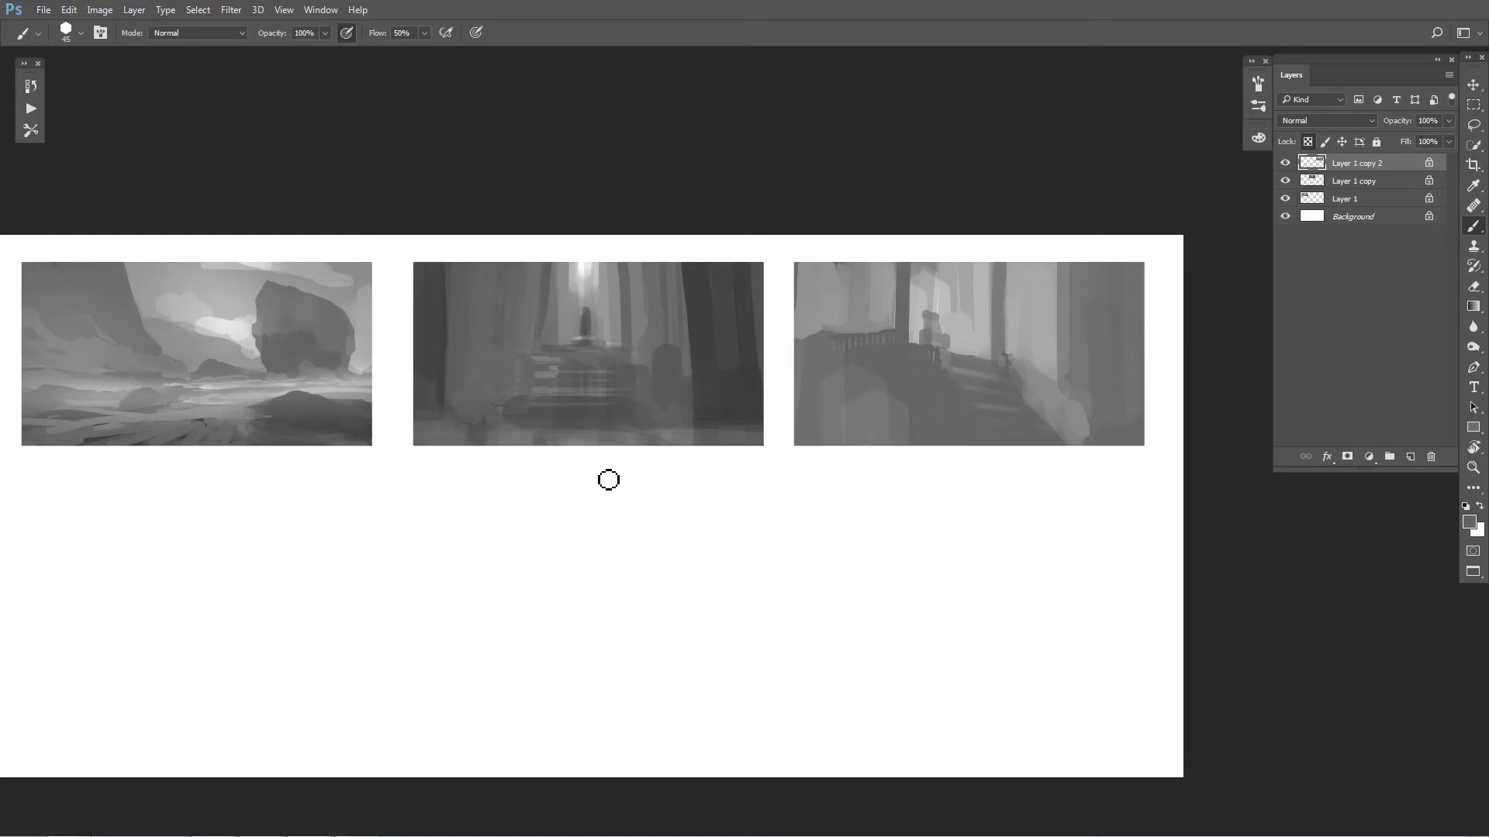
pyautogui.press('v')
pyautogui.moveTo(972, 355); pyautogui.dragTo(539, 616)
pyautogui.moveTo(725, 551); pyautogui.dragTo(1129, 501)
pyautogui.moveTo(951, 544); pyautogui.dragTo(611, 499)
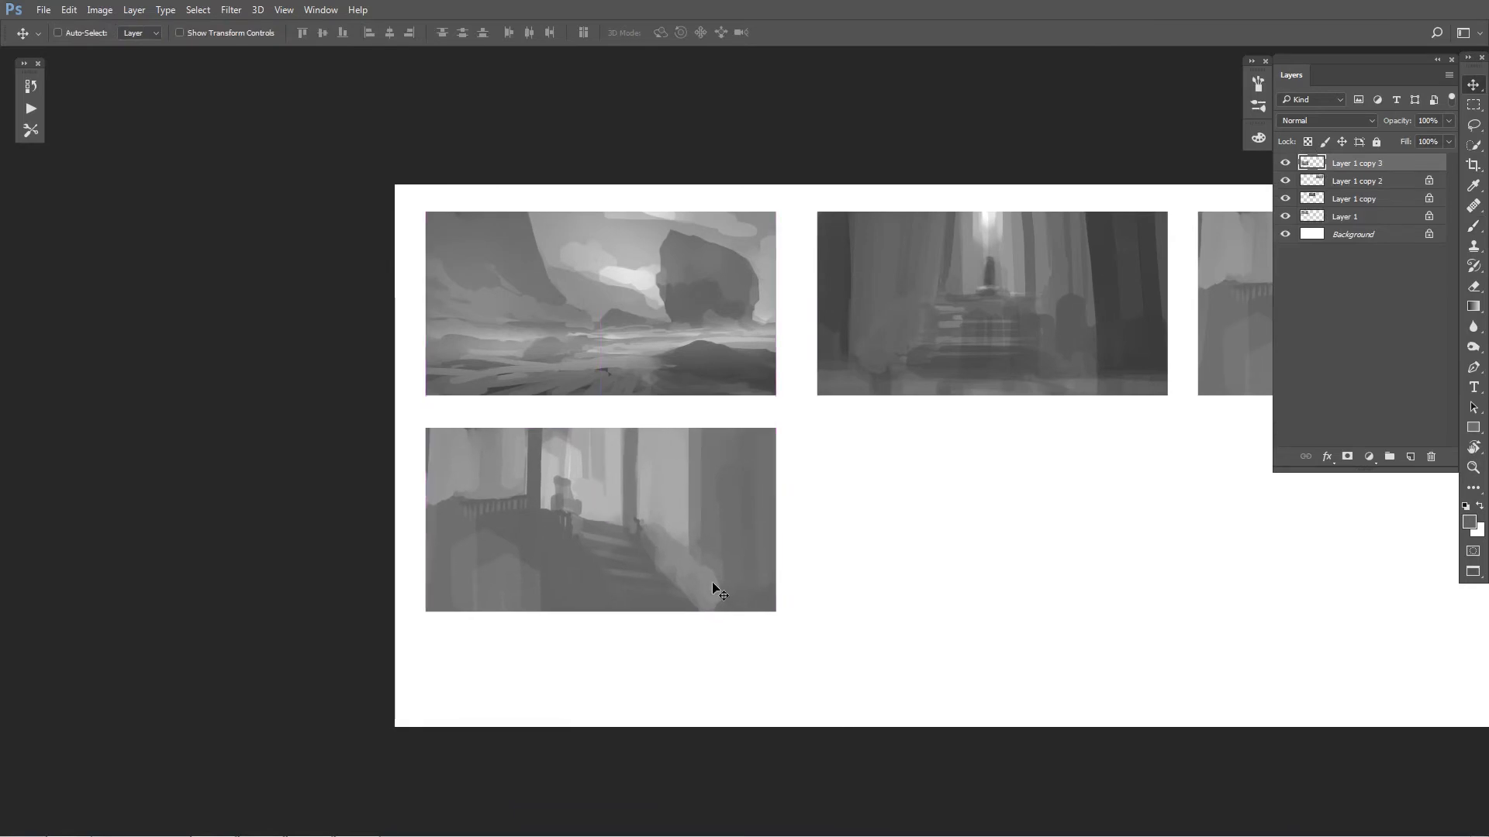
# Step: Lock the copied layer's transparent pixels and cover the whole new thumbnail with sampled light grey using a 500 brush
pyautogui.hotkey('ctrl', '+')
pyautogui.hotkey('ctrl', '-')
pyautogui.press('b')
pyautogui.press(']')
pyautogui.press(']')
pyautogui.press(']')
pyautogui.press(']')
pyautogui.press(']')
pyautogui.press(']')
pyautogui.press(']')
pyautogui.press(']')
pyautogui.press(']')
pyautogui.keyDown('alt'); pyautogui.click(693, 463); pyautogui.keyUp('alt')
pyautogui.keyDown('alt'); pyautogui.click(661, 458); pyautogui.keyUp('alt')
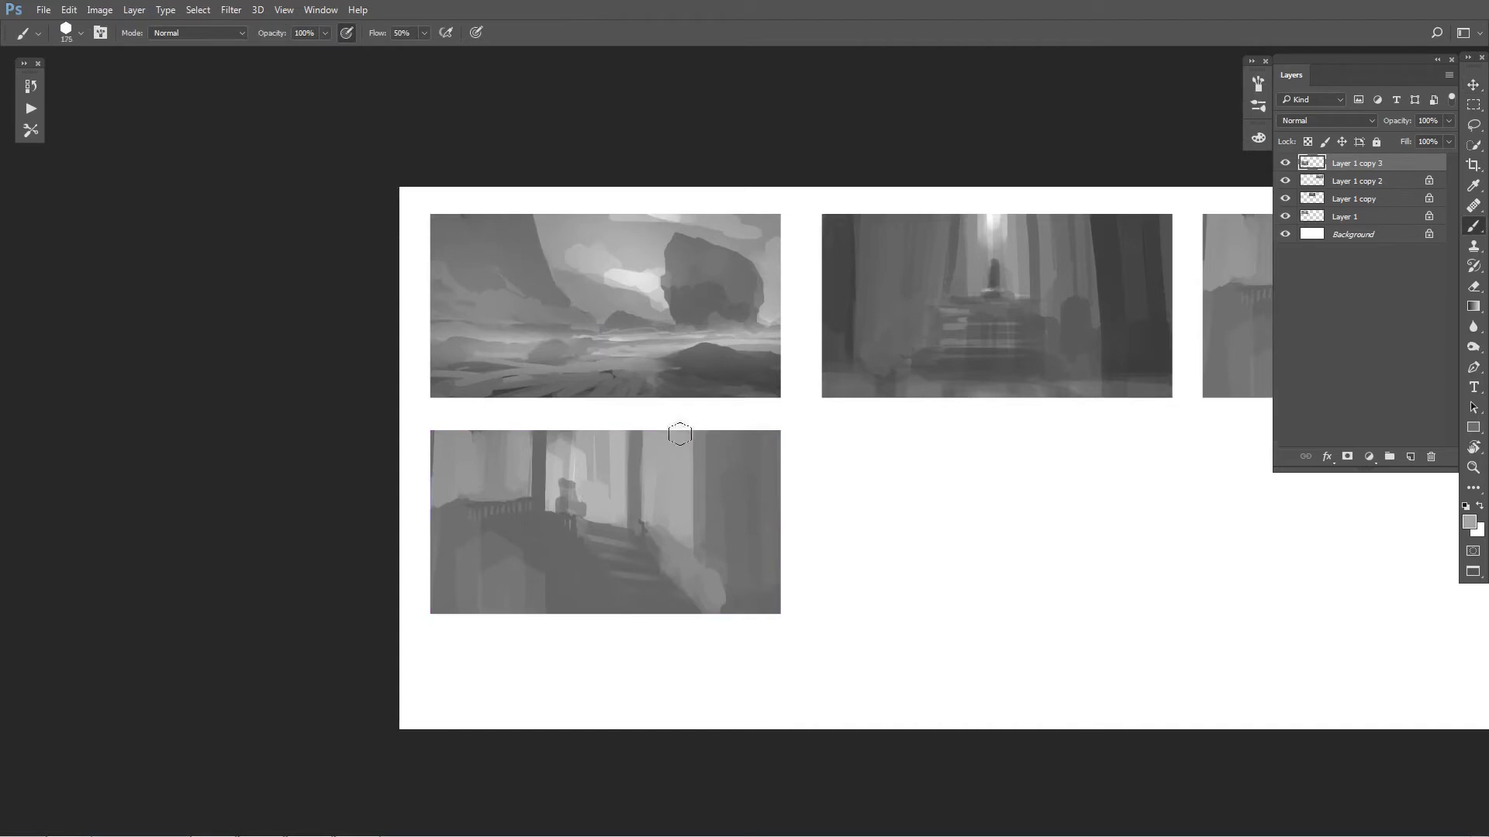
pyautogui.press(']')
pyautogui.moveTo(680, 434); pyautogui.dragTo(711, 473)
pyautogui.hotkey('ctrl', 'z')
pyautogui.press(']')
pyautogui.press(']')
pyautogui.press(']')
pyautogui.press(']')
pyautogui.keyDown('alt'); pyautogui.click(681, 476); pyautogui.keyUp('alt')
pyautogui.moveTo(699, 464)
pyautogui.mouseDown()
pyautogui.moveTo(697, 535)
pyautogui.moveTo(756, 570)
pyautogui.mouseUp()
pyautogui.moveTo(659, 523); pyautogui.dragTo(717, 578)
pyautogui.moveTo(597, 527); pyautogui.dragTo(485, 539)
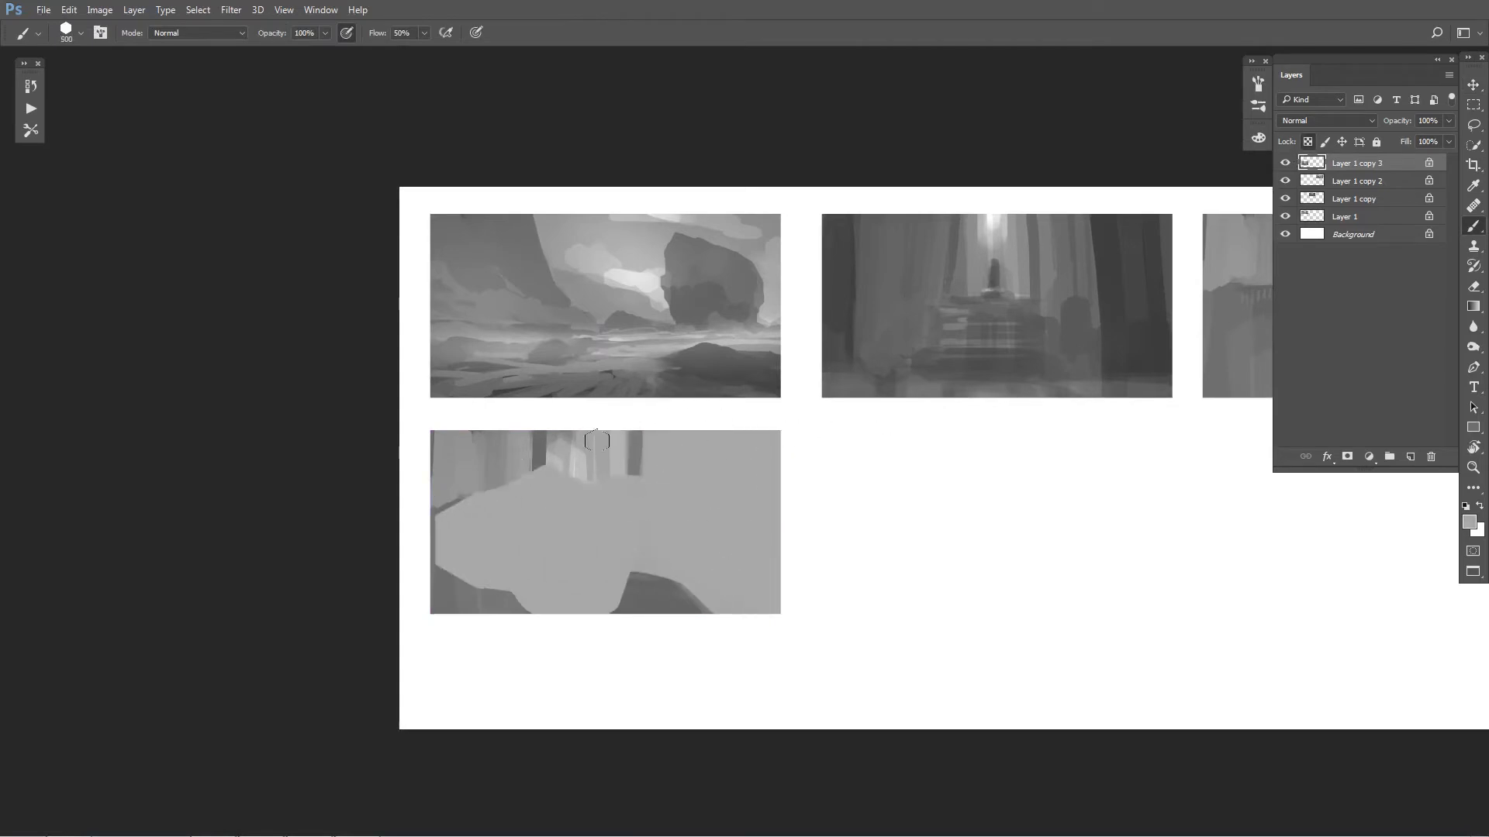
pyautogui.moveTo(597, 441)
pyautogui.mouseDown()
pyautogui.moveTo(439, 414)
pyautogui.moveTo(404, 474)
pyautogui.moveTo(538, 567)
pyautogui.moveTo(765, 562)
pyautogui.mouseUp()
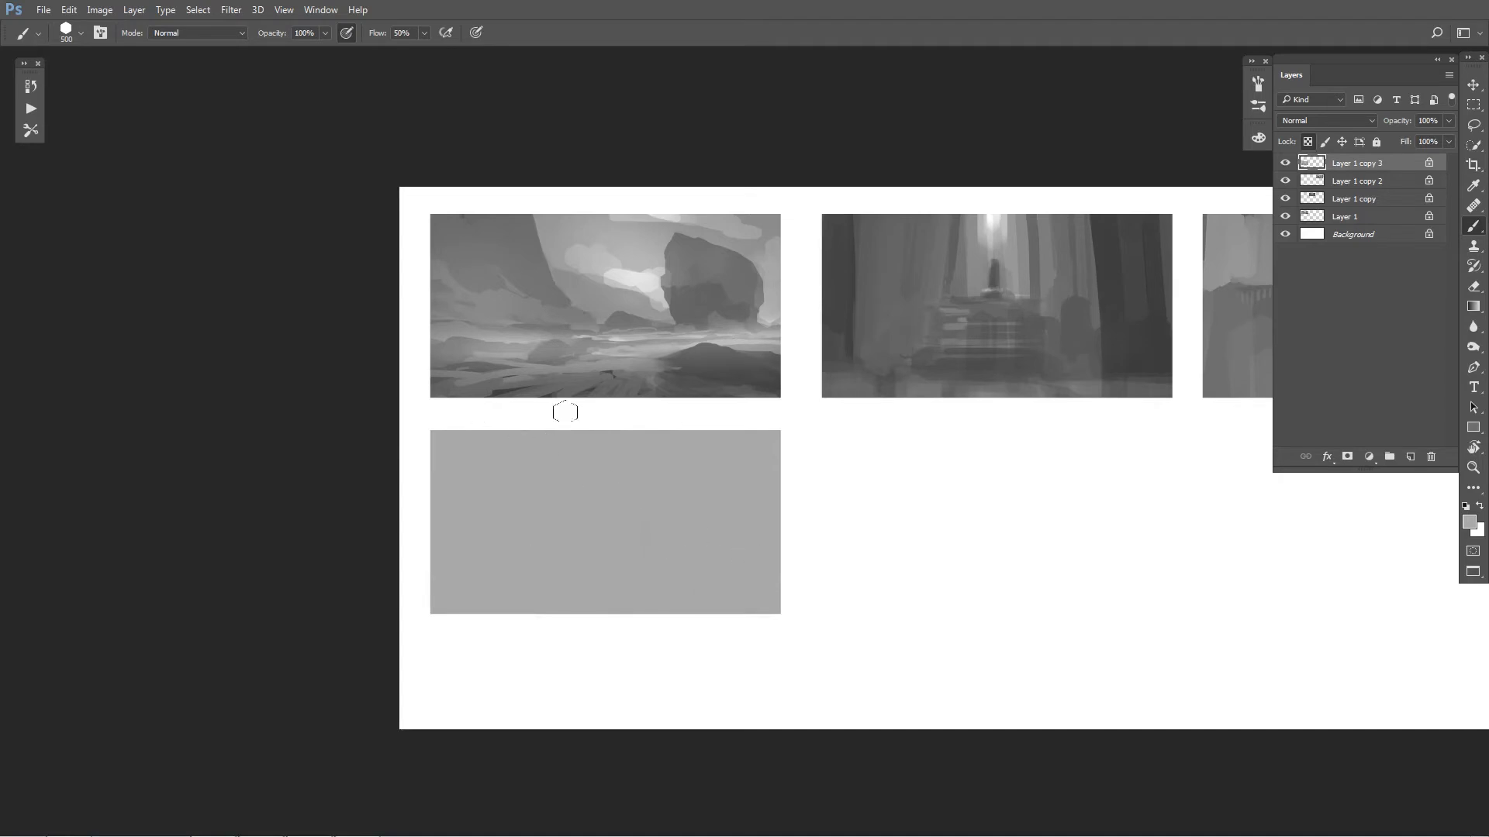
# Step: Block in dark grey vertical columns on the right side of the blank thumbnail with an enlarged brush
pyautogui.moveTo(650, 432); pyautogui.dragTo(658, 522)
pyautogui.hotkey('ctrl', 'z')
pyautogui.press(']')
pyautogui.press(']')
pyautogui.press(']')
pyautogui.moveTo(671, 433)
pyautogui.mouseDown()
pyautogui.moveTo(694, 613)
pyautogui.moveTo(733, 609)
pyautogui.mouseUp()
pyautogui.moveTo(725, 432)
pyautogui.mouseDown()
pyautogui.moveTo(756, 612)
pyautogui.moveTo(775, 608)
pyautogui.mouseUp()
# Step: Paint a dark horizontal platform edge across the thumbnail's centre with a block mass dropping below its left end
pyautogui.moveTo(545, 527); pyautogui.dragTo(654, 518)
pyautogui.hotkey('ctrl', 'z')
pyautogui.moveTo(546, 532); pyautogui.dragTo(653, 518)
pyautogui.press('[')
pyautogui.moveTo(552, 558)
pyautogui.mouseDown()
pyautogui.moveTo(571, 530)
pyautogui.moveTo(612, 604)
pyautogui.moveTo(654, 528)
pyautogui.moveTo(686, 605)
pyautogui.moveTo(562, 554)
pyautogui.moveTo(531, 614)
pyautogui.mouseUp()
pyautogui.press(']')
pyautogui.moveTo(529, 551); pyautogui.dragTo(517, 612)
# Step: Fill the left side of the new thumbnail with tall, broad grey vertical columns using a larger brush
pyautogui.moveTo(435, 467); pyautogui.dragTo(416, 612)
pyautogui.press(']')
pyautogui.press(']')
pyautogui.press(']')
pyautogui.press(']')
pyautogui.press(']')
pyautogui.press(']')
pyautogui.press(']')
pyautogui.moveTo(432, 439)
pyautogui.mouseDown()
pyautogui.moveTo(412, 605)
pyautogui.moveTo(445, 612)
pyautogui.mouseUp()
pyautogui.moveTo(475, 419)
pyautogui.mouseDown()
pyautogui.moveTo(486, 620)
pyautogui.moveTo(507, 612)
pyautogui.mouseUp()
pyautogui.moveTo(543, 434); pyautogui.dragTo(525, 639)
# Step: Add narrower grey columns in the bright gap behind the central platform with a 150 brush
pyautogui.press('[')
pyautogui.press('[')
pyautogui.press('[')
pyautogui.moveTo(592, 434); pyautogui.dragTo(589, 527)
pyautogui.hotkey('ctrl', 'z')
pyautogui.moveTo(648, 419)
pyautogui.mouseDown()
pyautogui.moveTo(669, 539)
pyautogui.moveTo(641, 535)
pyautogui.mouseUp()
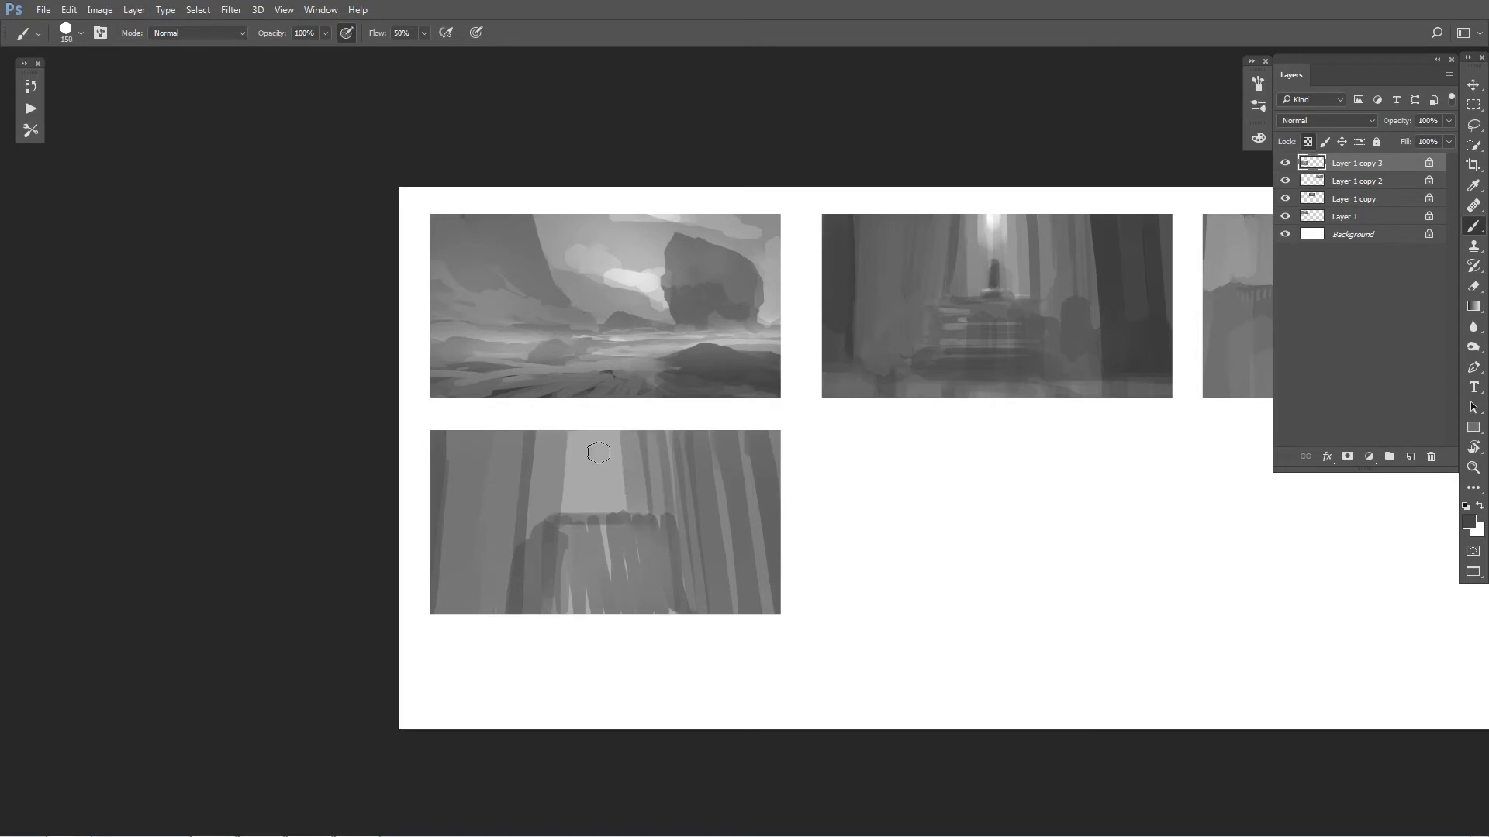
pyautogui.moveTo(599, 442); pyautogui.dragTo(596, 526)
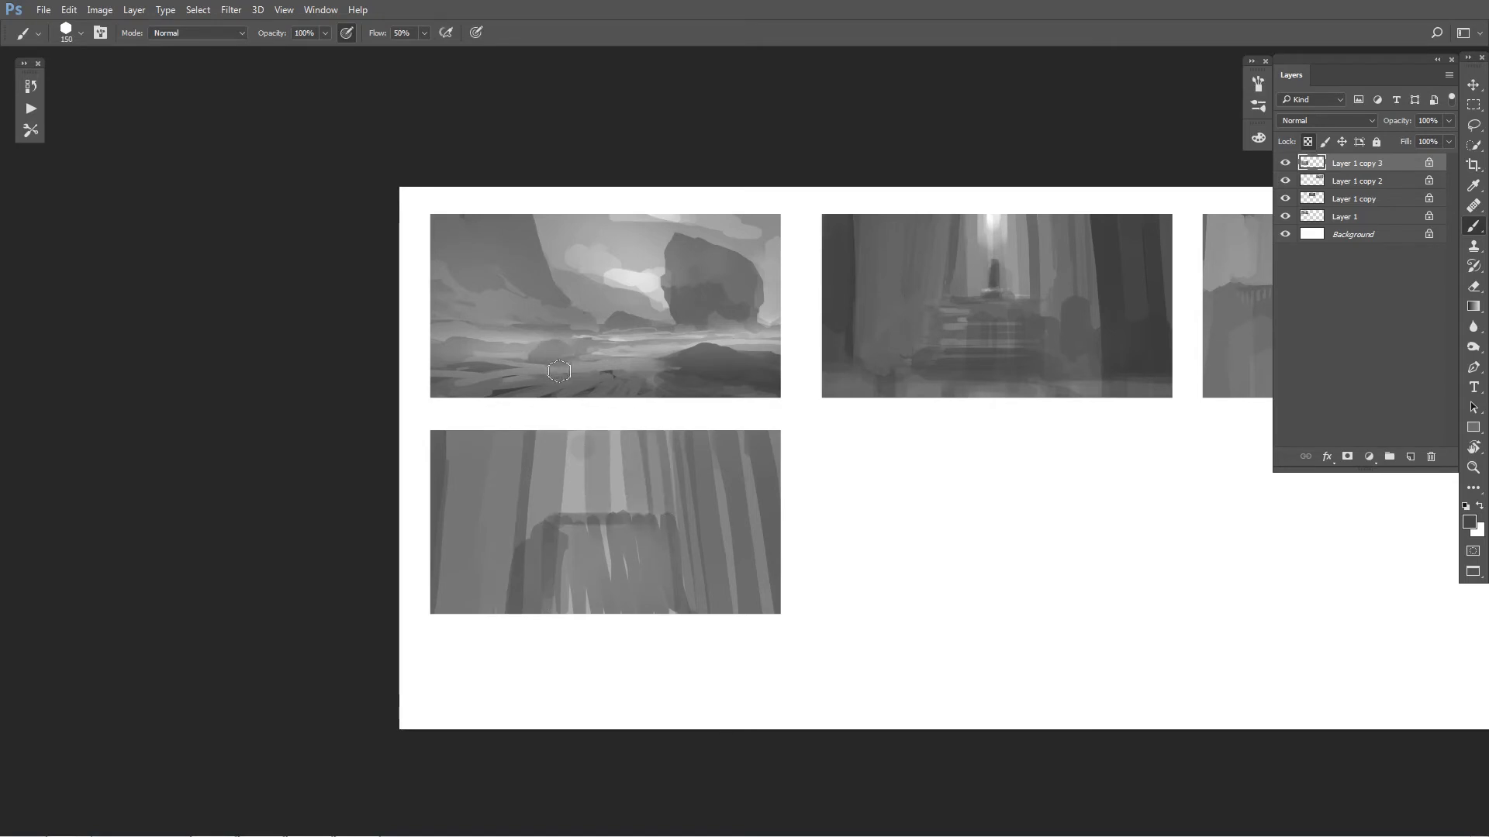
# Step: Cover the column and platform composition with broad strokes of light grey using a 500 brush
pyautogui.moveTo(459, 468)
pyautogui.mouseDown()
pyautogui.moveTo(651, 469)
pyautogui.moveTo(527, 535)
pyautogui.moveTo(745, 577)
pyautogui.moveTo(457, 597)
pyautogui.mouseUp()
pyautogui.moveTo(597, 486); pyautogui.dragTo(578, 536)
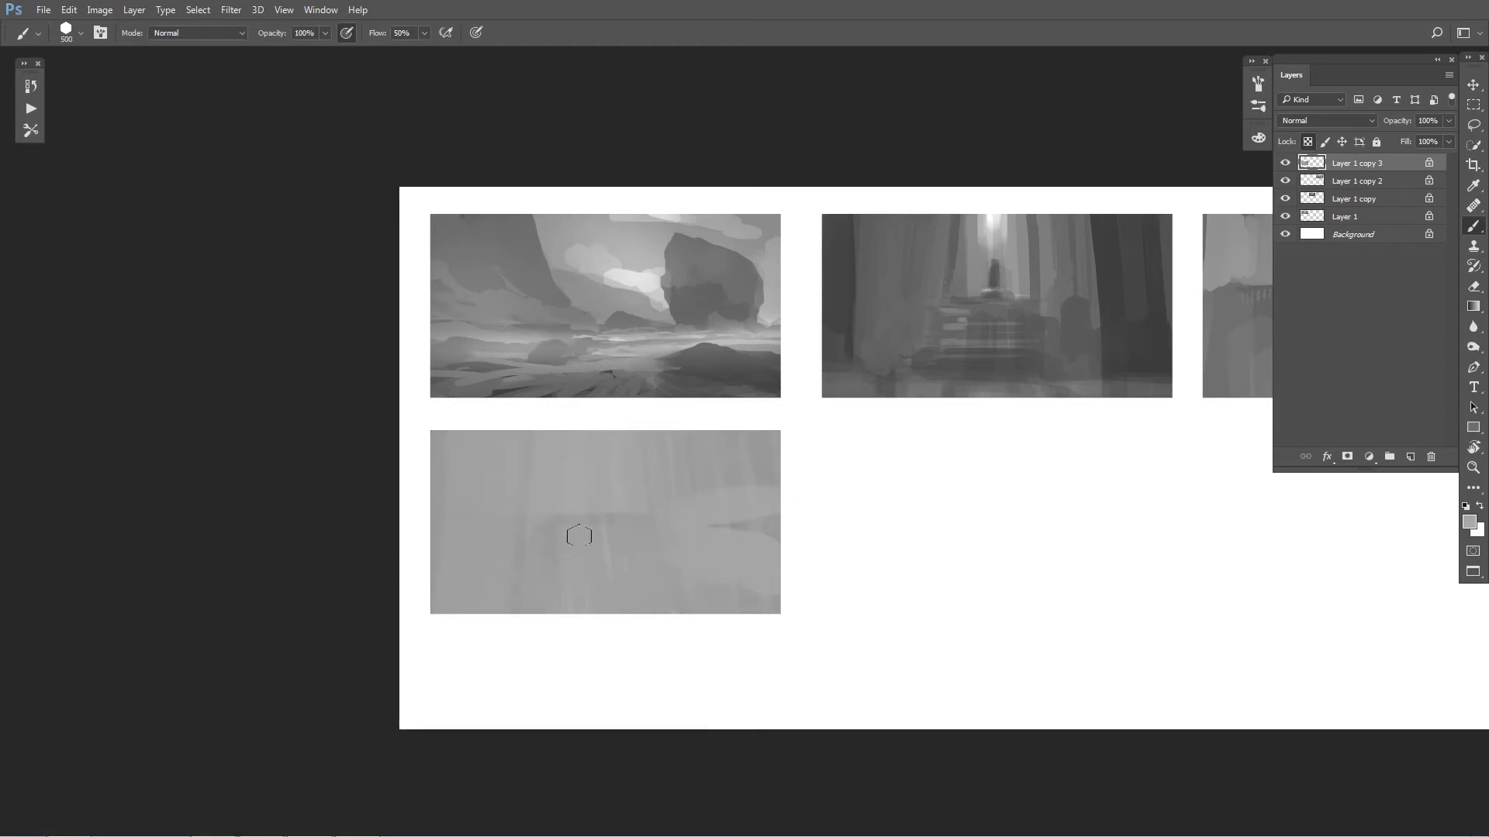
# Step: Try dark horizontal bands across the lower part of the cleared thumbnail with a medium brush
pyautogui.keyDown('alt'); pyautogui.click(323, 565); pyautogui.keyUp('alt')
pyautogui.press('[')
pyautogui.press('[')
pyautogui.press('[')
pyautogui.press('[')
pyautogui.press('[')
pyautogui.press('[')
pyautogui.press(']')
pyautogui.press(']')
pyautogui.press(']')
pyautogui.moveTo(436, 573); pyautogui.dragTo(785, 578)
pyautogui.press('[')
pyautogui.press('[')
pyautogui.press('[')
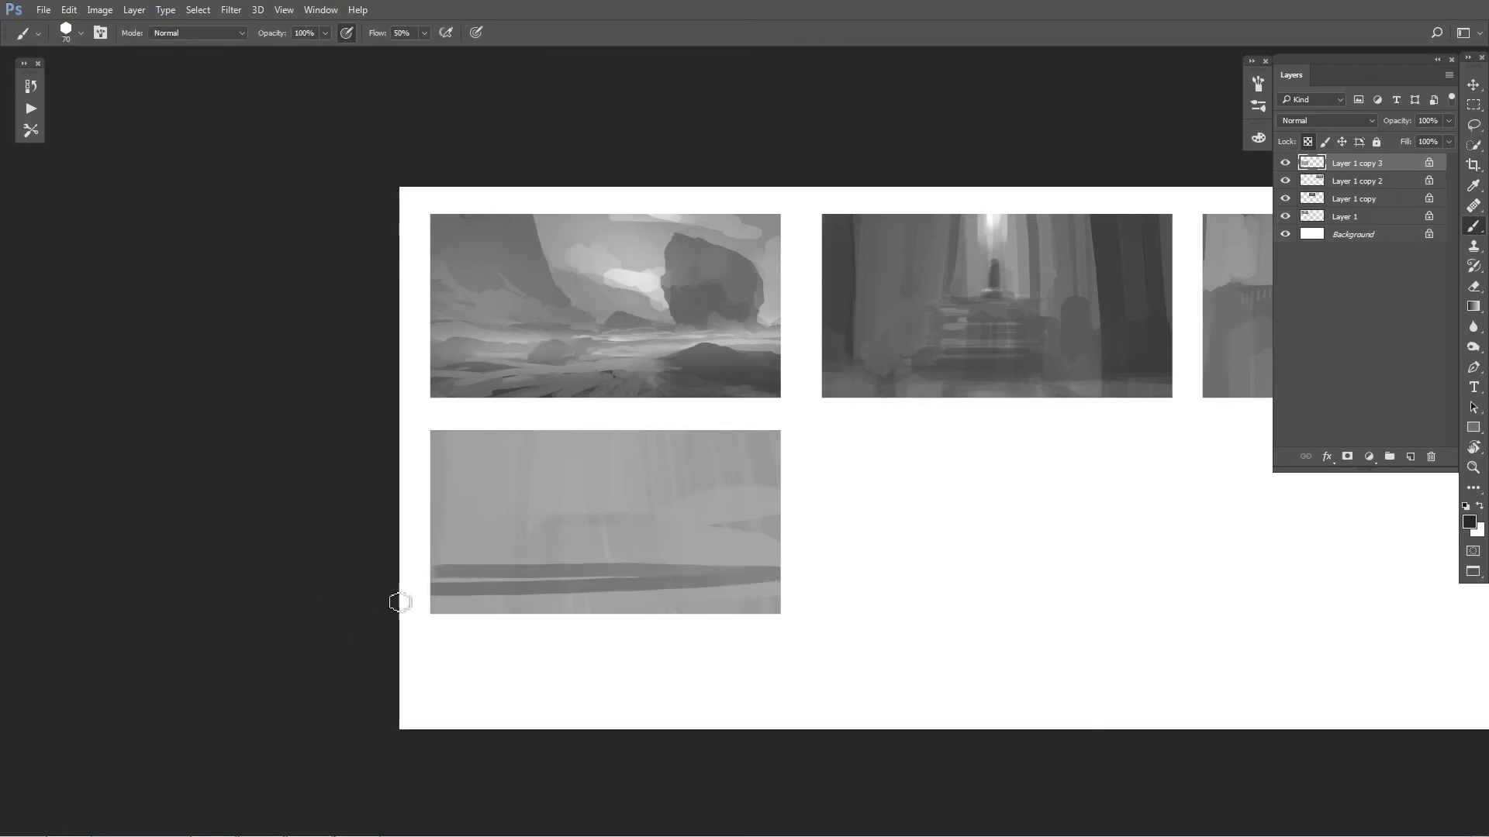
pyautogui.hotkey('ctrl', 'z')
# Step: Paint a small dark tower on the horizon left of centre with a faint vertical reflection beneath it
pyautogui.press('[')
pyautogui.moveTo(508, 497)
pyautogui.mouseDown()
pyautogui.moveTo(509, 519)
pyautogui.moveTo(531, 516)
pyautogui.moveTo(515, 548)
pyautogui.moveTo(382, 538)
pyautogui.moveTo(515, 529)
pyautogui.moveTo(342, 555)
pyautogui.mouseUp()
pyautogui.press(']')
pyautogui.keyDown('alt'); pyautogui.click(499, 496); pyautogui.keyUp('alt')
pyautogui.press(']')
pyautogui.keyDown('alt'); pyautogui.click(515, 509); pyautogui.keyUp('alt')
# Step: Darken the foreground below the horizon with wide horizontal grey strokes, deepening toward the thumbnail's lower edge
pyautogui.press(']')
pyautogui.press(']')
pyautogui.press(']')
pyautogui.press(']')
pyautogui.moveTo(848, 582)
pyautogui.mouseDown()
pyautogui.moveTo(432, 608)
pyautogui.moveTo(907, 620)
pyautogui.mouseUp()
pyautogui.keyDown('alt'); pyautogui.click(300, 452); pyautogui.keyUp('alt')
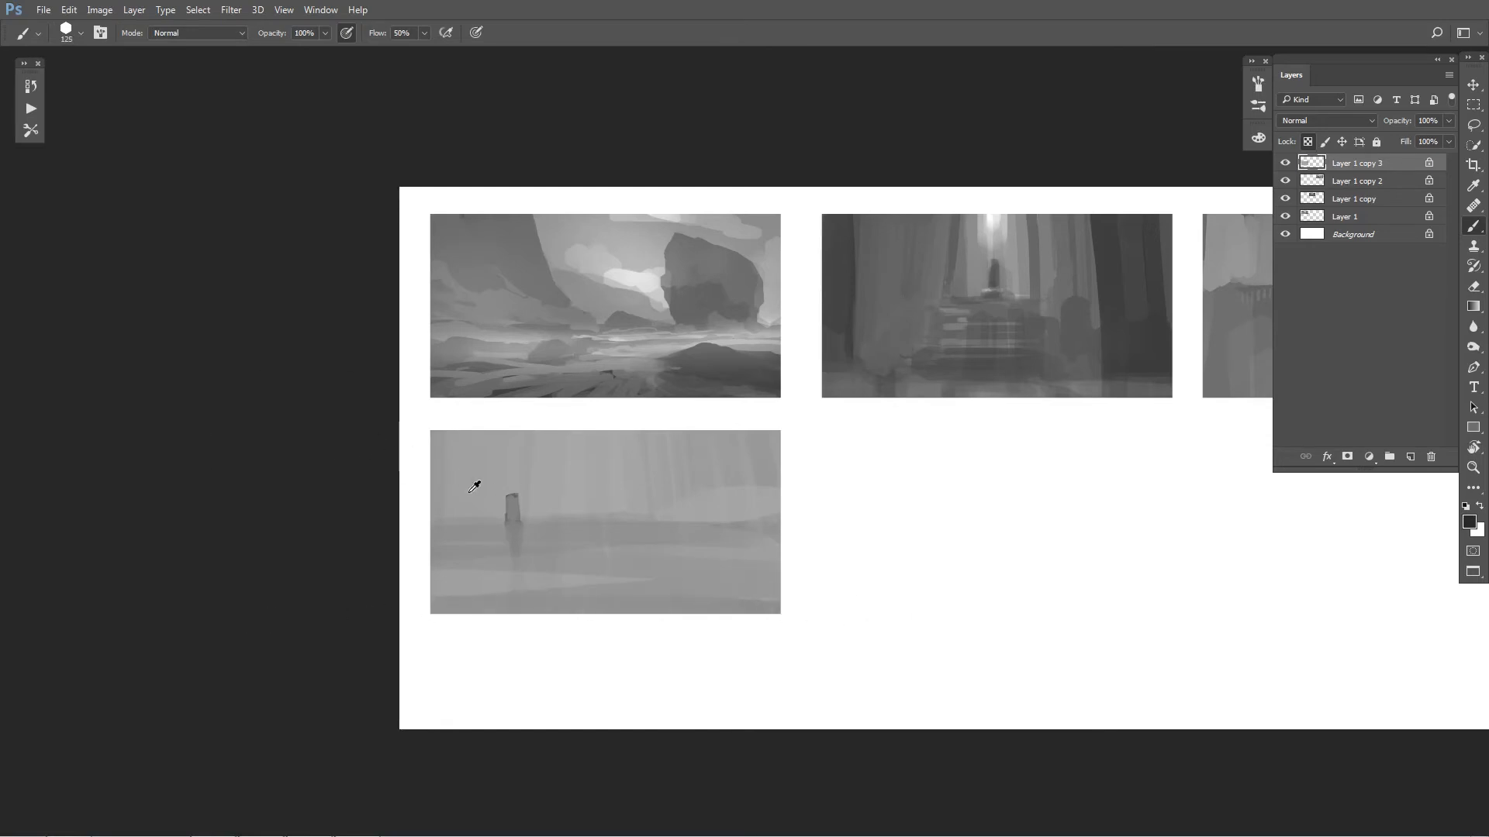
pyautogui.press('[')
pyautogui.press('[')
pyautogui.moveTo(801, 608); pyautogui.dragTo(272, 618)
pyautogui.moveTo(783, 578)
pyautogui.mouseDown()
pyautogui.moveTo(427, 577)
pyautogui.moveTo(433, 597)
pyautogui.mouseUp()
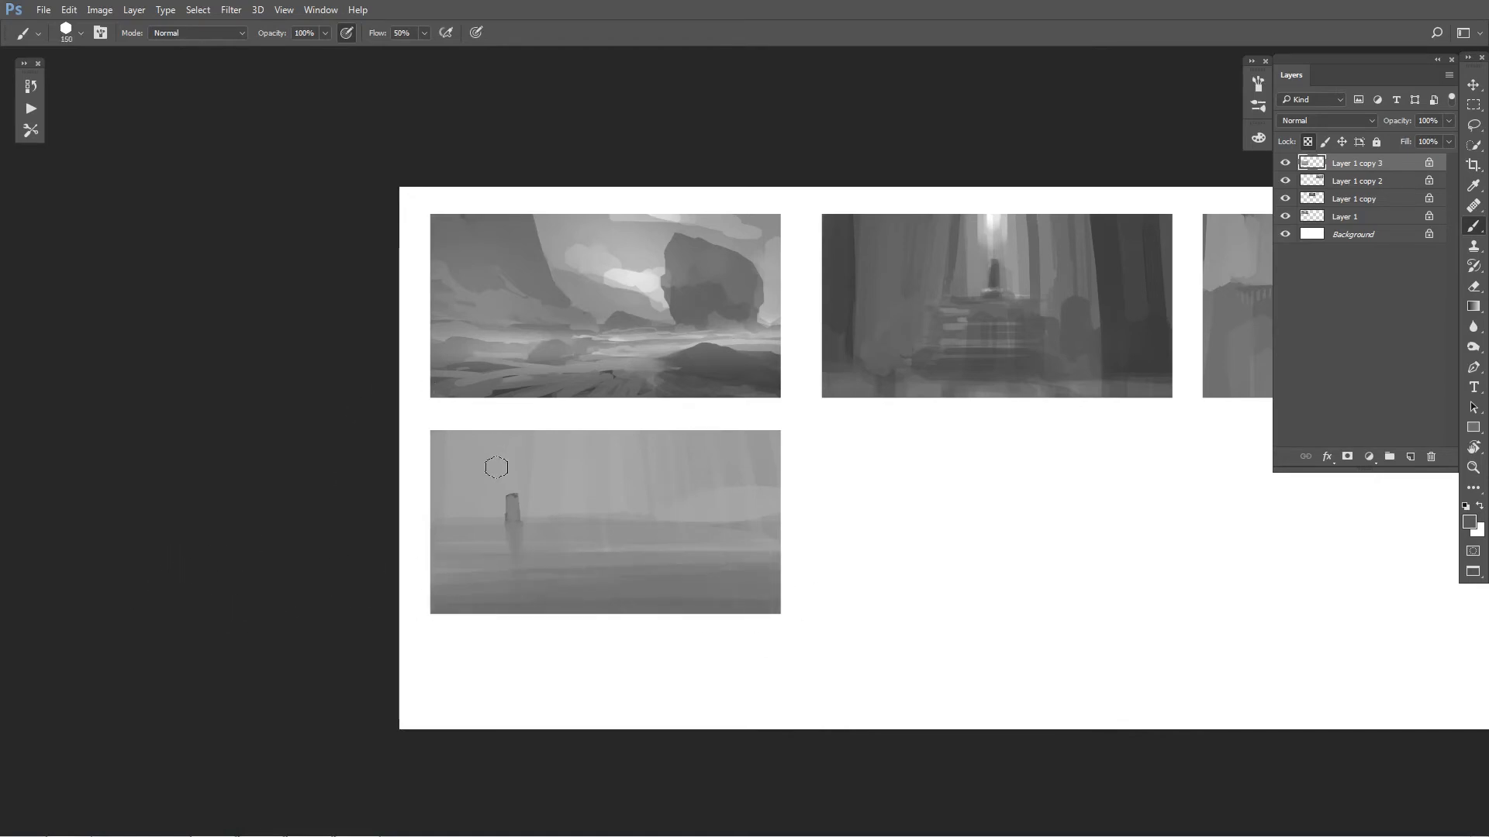
# Step: Trim the top of the small tower with light grey, using a smaller brush
pyautogui.moveTo(506, 487); pyautogui.dragTo(528, 493)
pyautogui.press('[')
pyautogui.press('[')
pyautogui.press('[')
pyautogui.press('[')
pyautogui.press('[')
pyautogui.press('[')
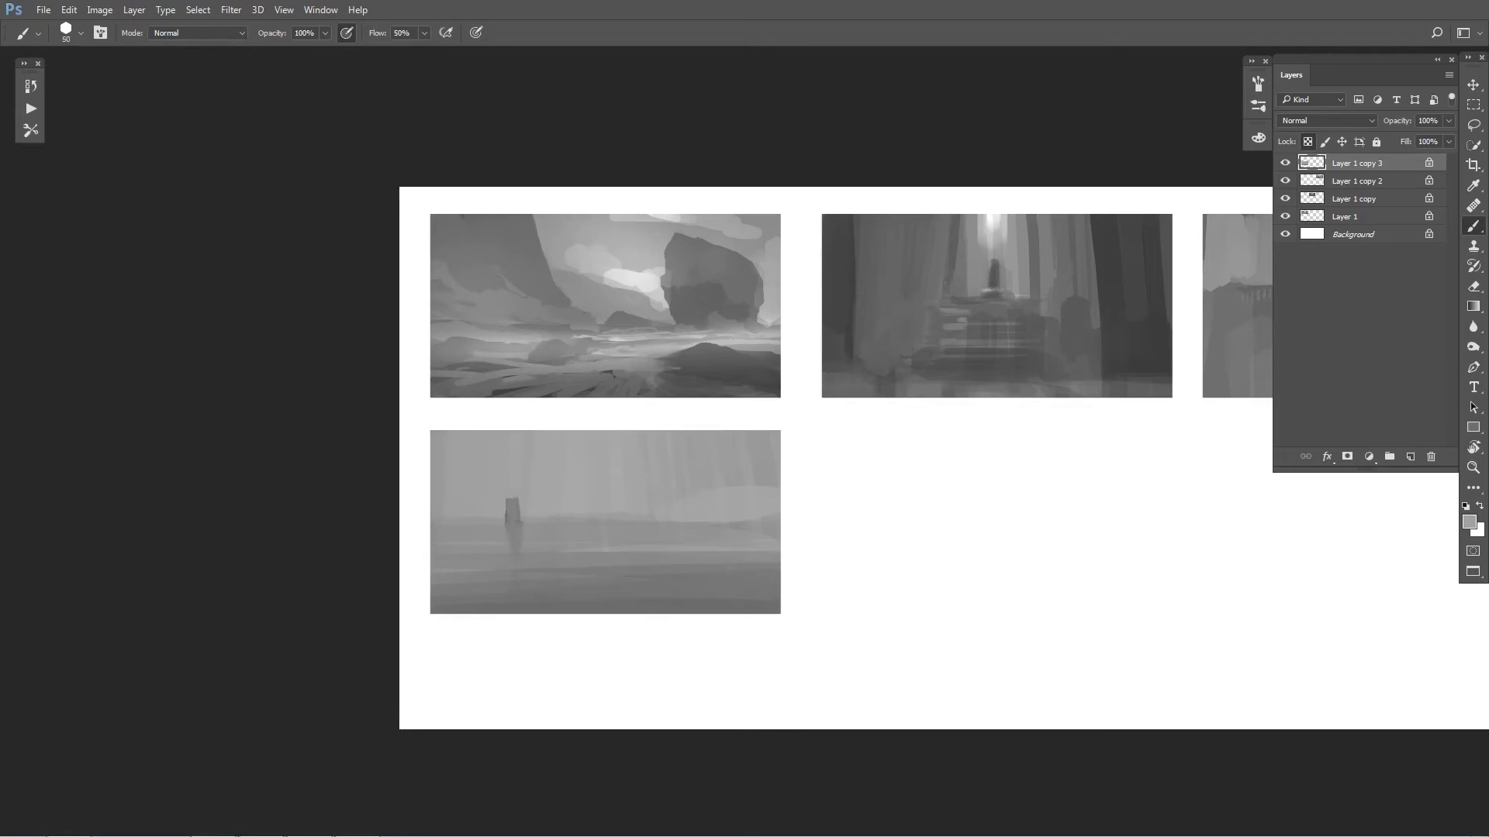
pyautogui.moveTo(917, 589); pyautogui.dragTo(631, 575)
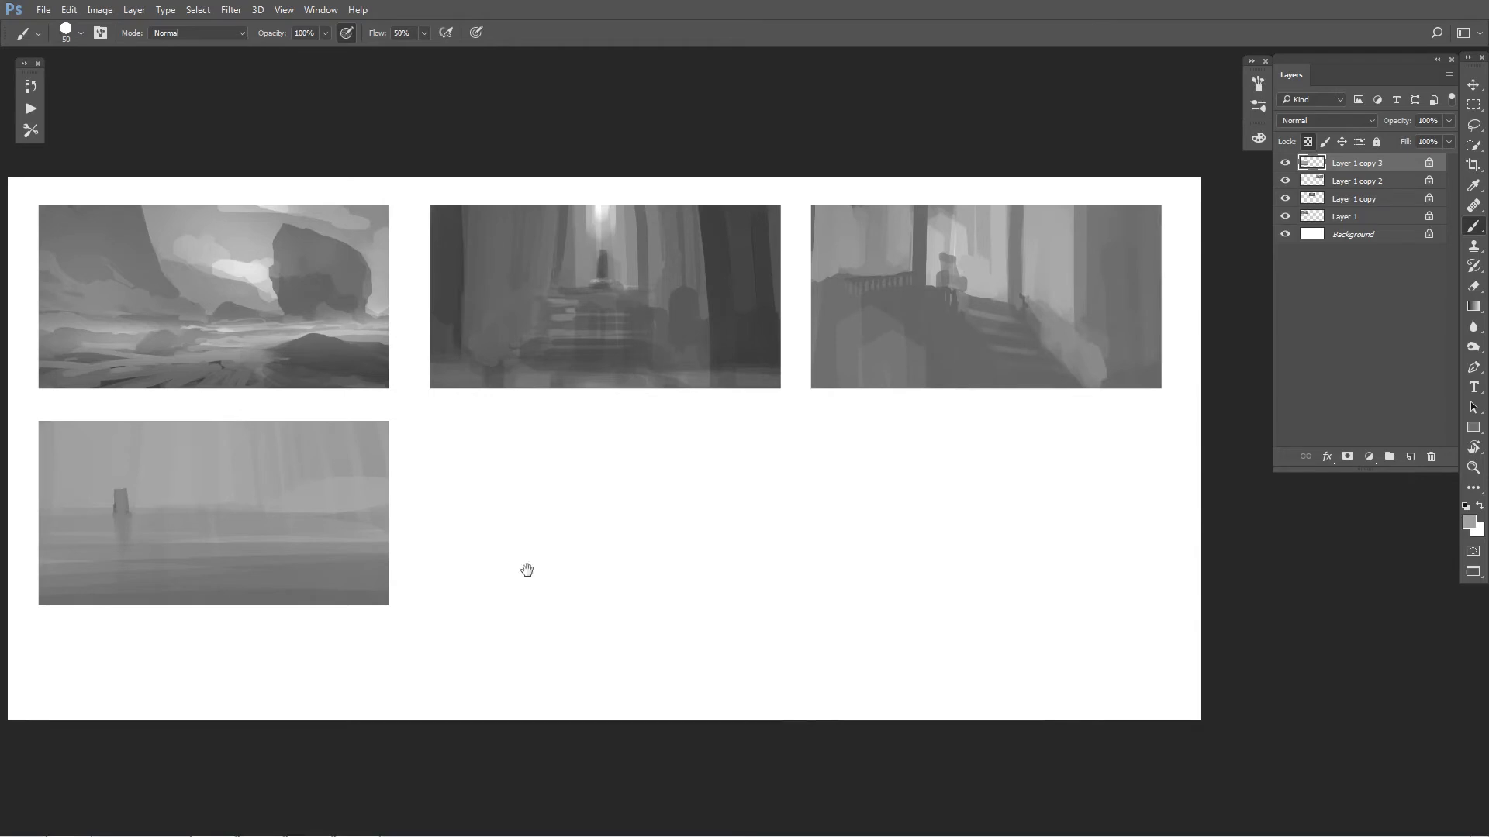
pyautogui.moveTo(526, 571); pyautogui.dragTo(1044, 616)
pyautogui.press('[')
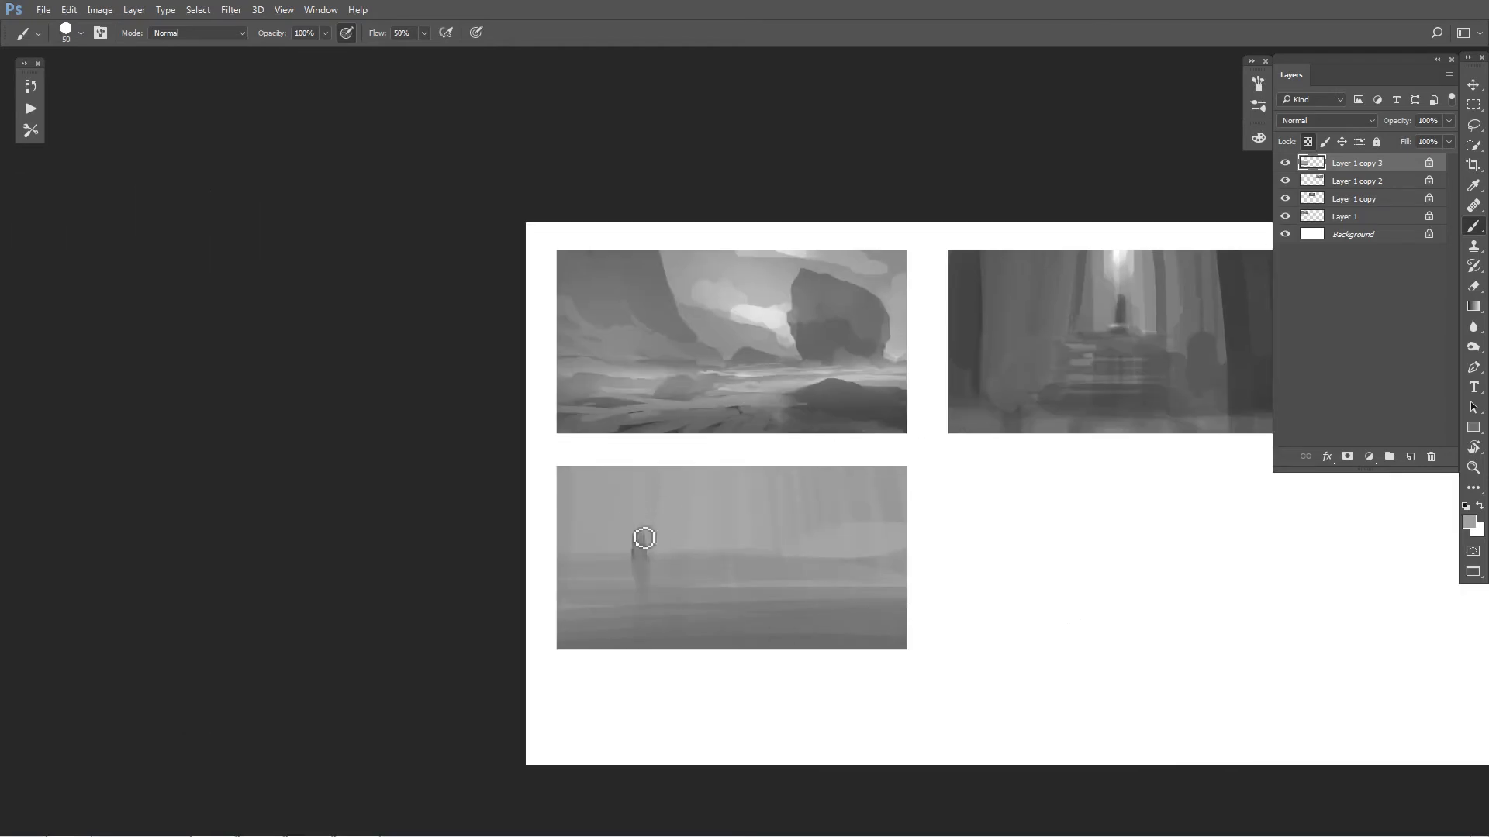
# Step: Paint a slim, soft grey column rising from the horizon near the middle of the tower thumbnail
pyautogui.keyDown('alt'); pyautogui.click(627, 535); pyautogui.keyUp('alt')
pyautogui.moveTo(715, 501); pyautogui.dragTo(716, 556)
pyautogui.moveTo(712, 468); pyautogui.dragTo(717, 557)
# Step: Try a darker column right of the thumbnail's centre and a broad one along its right edge
pyautogui.keyDown('alt'); pyautogui.click(799, 586); pyautogui.keyUp('alt')
pyautogui.press('[')
pyautogui.moveTo(766, 468); pyautogui.dragTo(768, 542)
pyautogui.hotkey('ctrl', 'z')
pyautogui.moveTo(785, 469); pyautogui.dragTo(791, 563)
pyautogui.hotkey('ctrl', 'z')
pyautogui.moveTo(791, 466); pyautogui.dragTo(793, 549)
pyautogui.moveTo(807, 476); pyautogui.dragTo(807, 545)
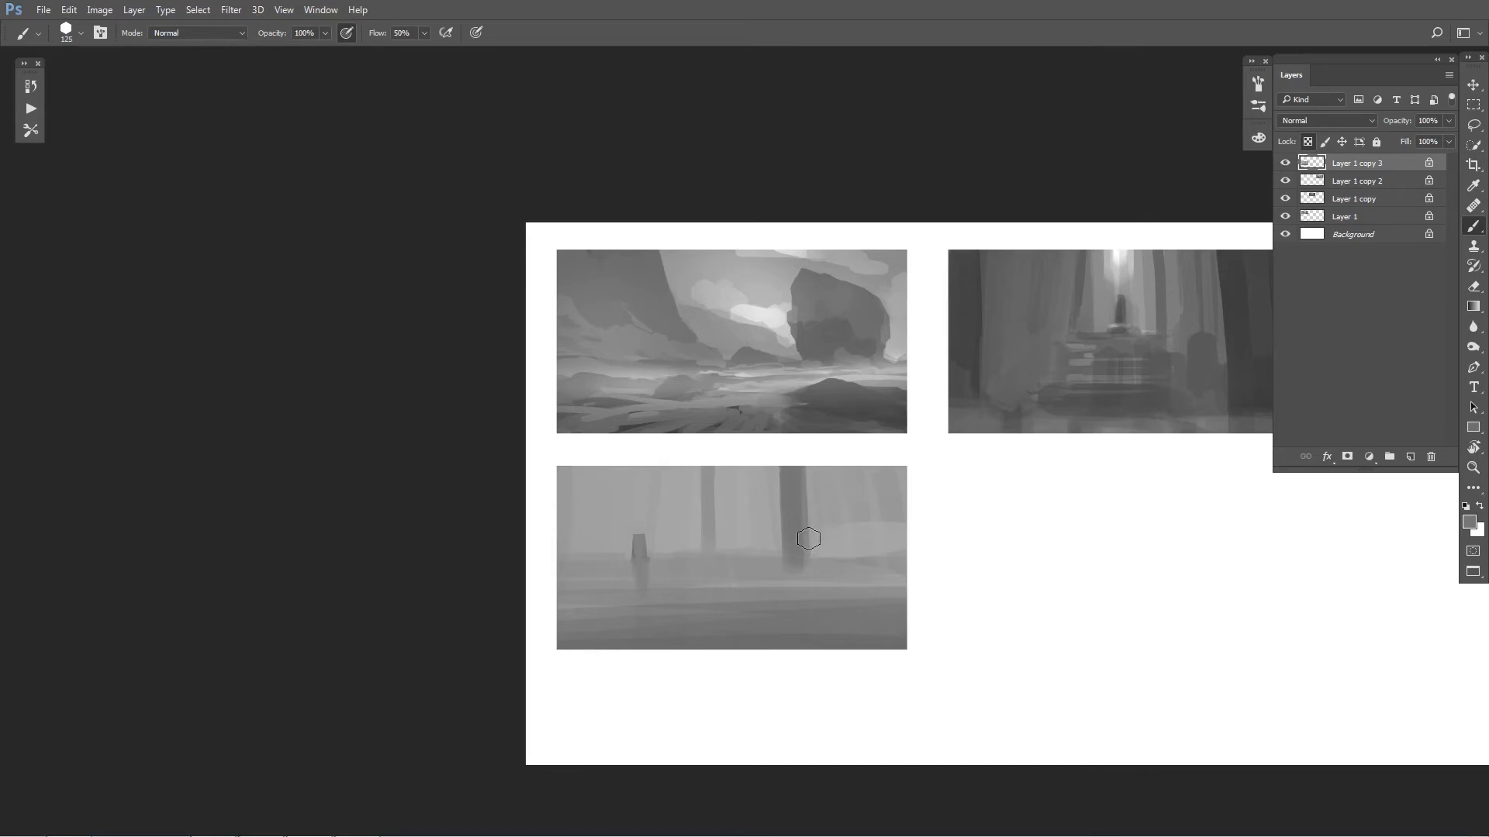
pyautogui.press(']')
pyautogui.press(']')
pyautogui.moveTo(885, 469); pyautogui.dragTo(894, 586)
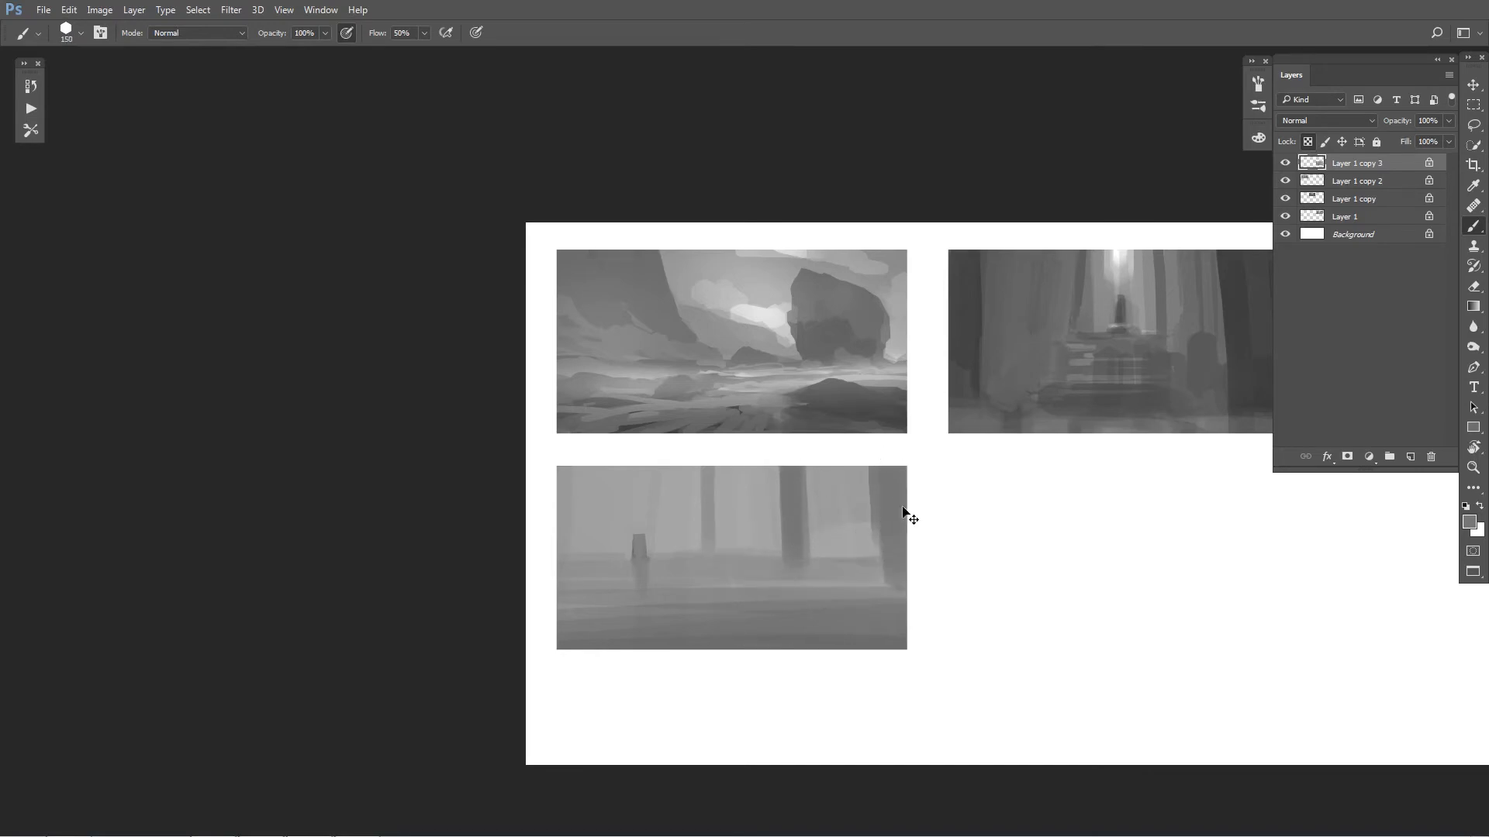
# Step: Flip the canvas horizontally and cover the two dark columns with broad light grey strokes
pyautogui.hotkey('ctrl', 'shift', 'h')
pyautogui.moveTo(1015, 558); pyautogui.dragTo(252, 468)
pyautogui.press(']')
pyautogui.press(']')
pyautogui.moveTo(704, 384); pyautogui.dragTo(683, 465)
pyautogui.moveTo(598, 384); pyautogui.dragTo(591, 457)
# Step: Darken the slim column beside the tower with a narrow vertical stroke of sampled grey
pyautogui.keyDown('alt'); pyautogui.click(878, 487); pyautogui.keyUp('alt')
pyautogui.press('[')
pyautogui.press('[')
pyautogui.press('[')
pyautogui.press('[')
pyautogui.press('[')
pyautogui.press('[')
pyautogui.press('[')
pyautogui.keyDown('alt'); pyautogui.click(868, 451); pyautogui.keyUp('alt')
pyautogui.press('[')
pyautogui.press('[')
pyautogui.moveTo(779, 391); pyautogui.dragTo(778, 475)
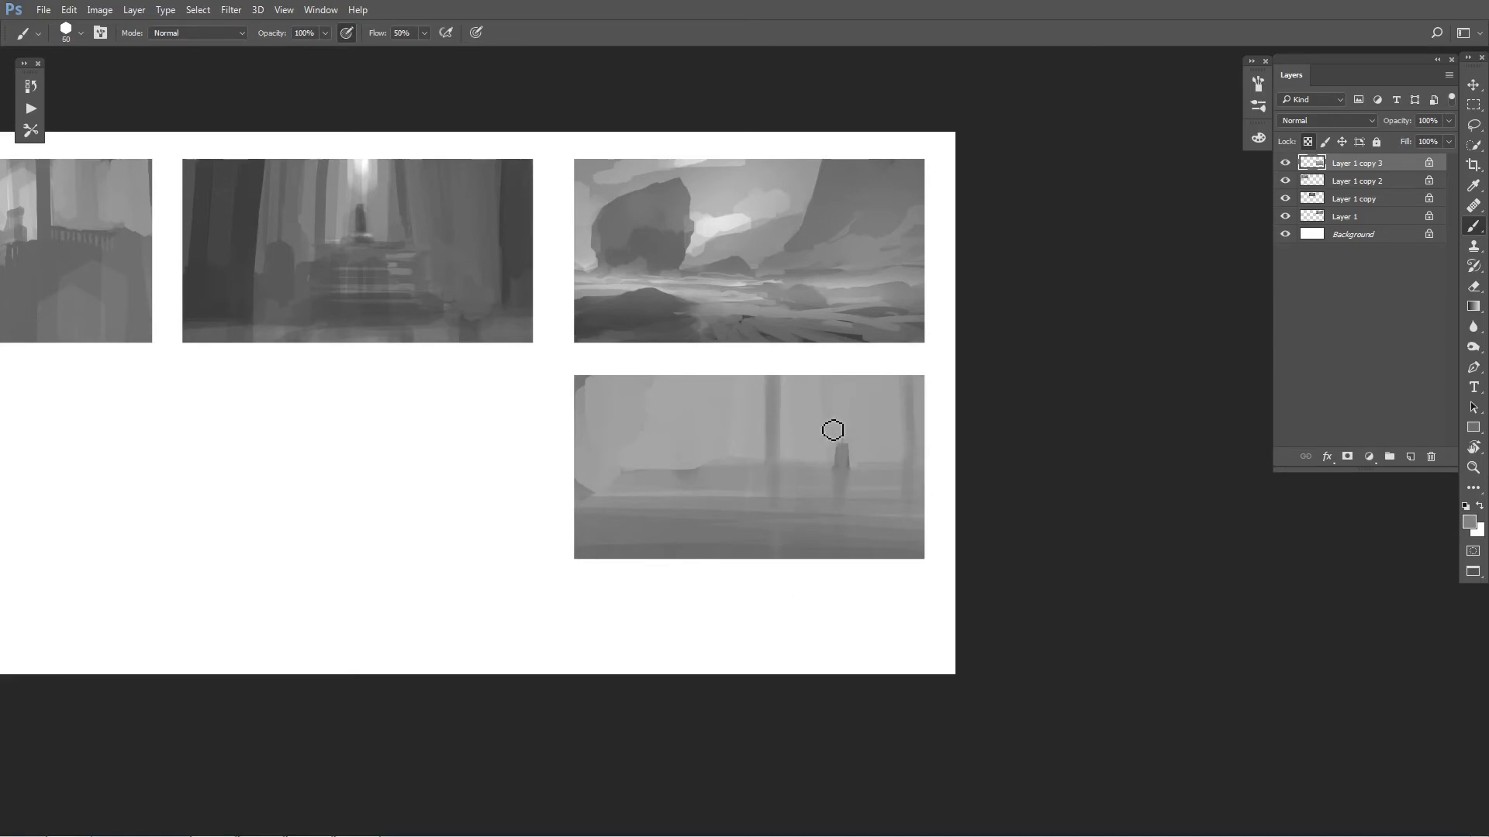
# Step: Paint light vertical reflections down through the water across the lower part of the tower thumbnail
pyautogui.moveTo(808, 472); pyautogui.dragTo(794, 606)
pyautogui.moveTo(857, 508); pyautogui.dragTo(882, 578)
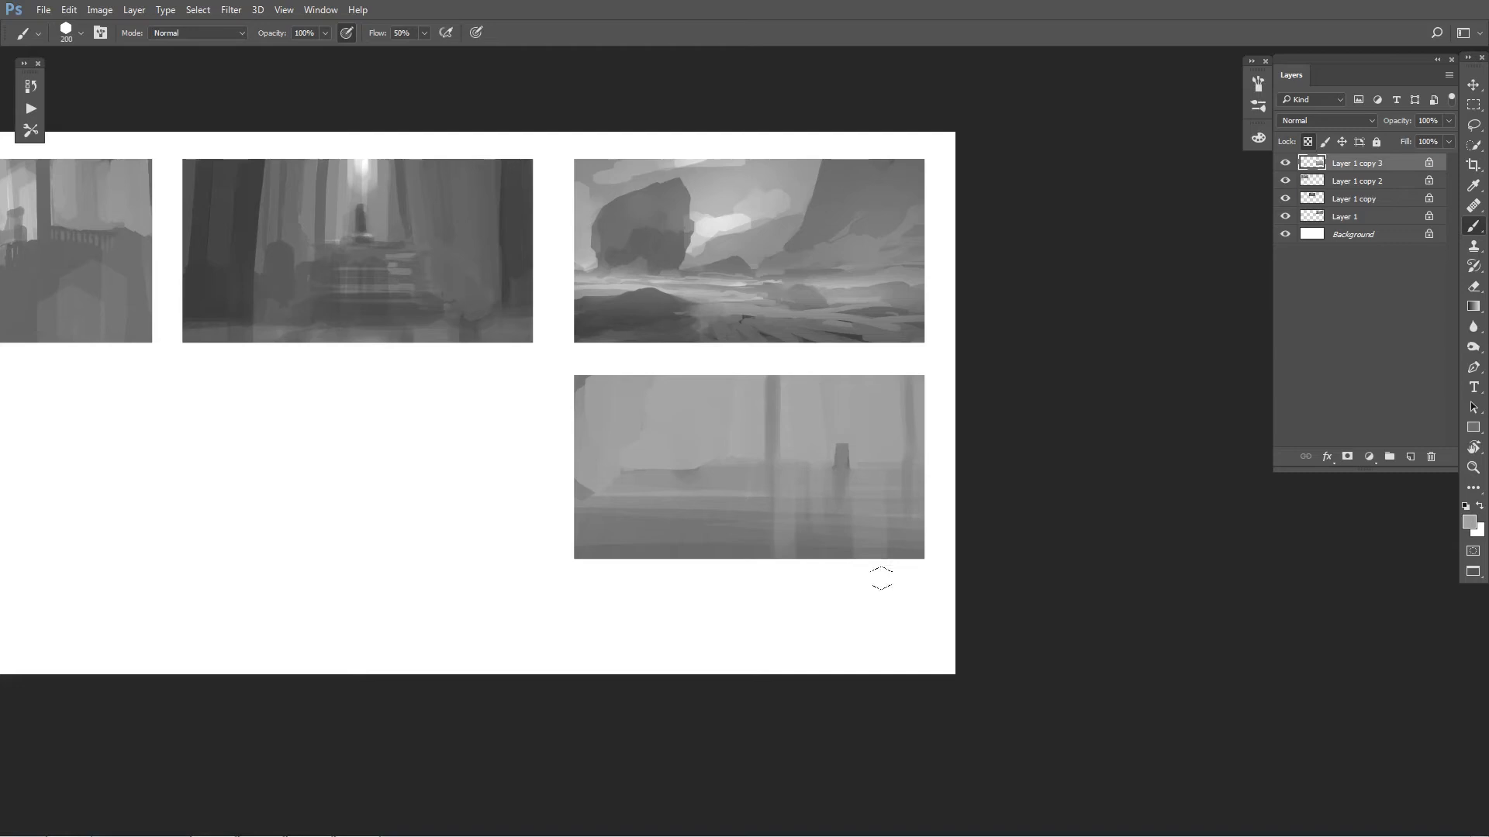
pyautogui.moveTo(740, 539)
pyautogui.mouseDown()
pyautogui.moveTo(620, 527)
pyautogui.moveTo(577, 543)
pyautogui.mouseUp()
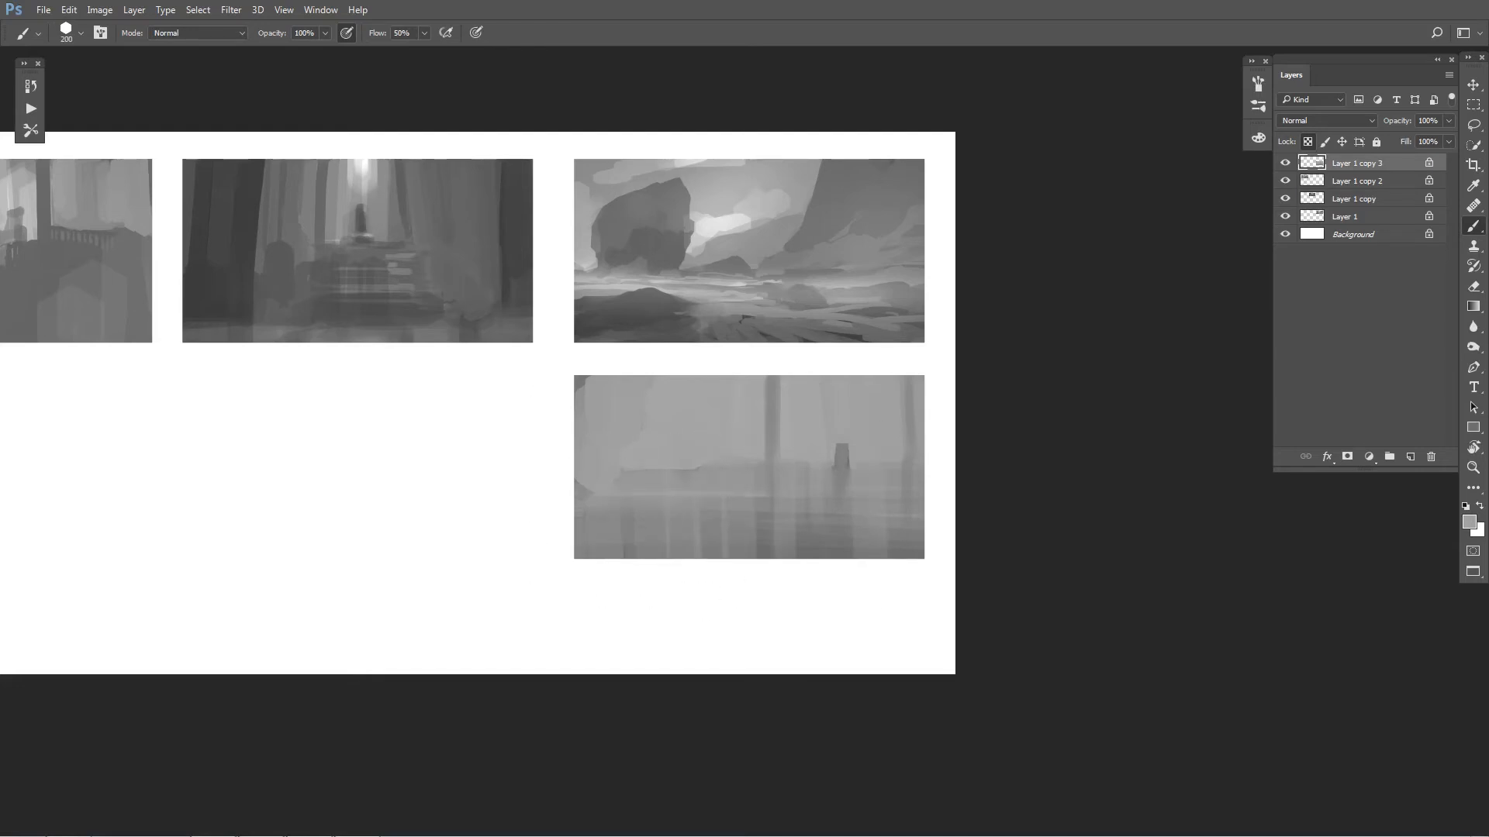
# Step: Sketch a dark platform edge below the tower with a diagonal running down to the thumbnail's lower edge
pyautogui.keyDown('alt'); pyautogui.click(833, 558); pyautogui.keyUp('alt')
pyautogui.moveTo(780, 490); pyautogui.dragTo(901, 487)
pyautogui.moveTo(574, 532); pyautogui.dragTo(765, 490)
pyautogui.hotkey('ctrl', 'z')
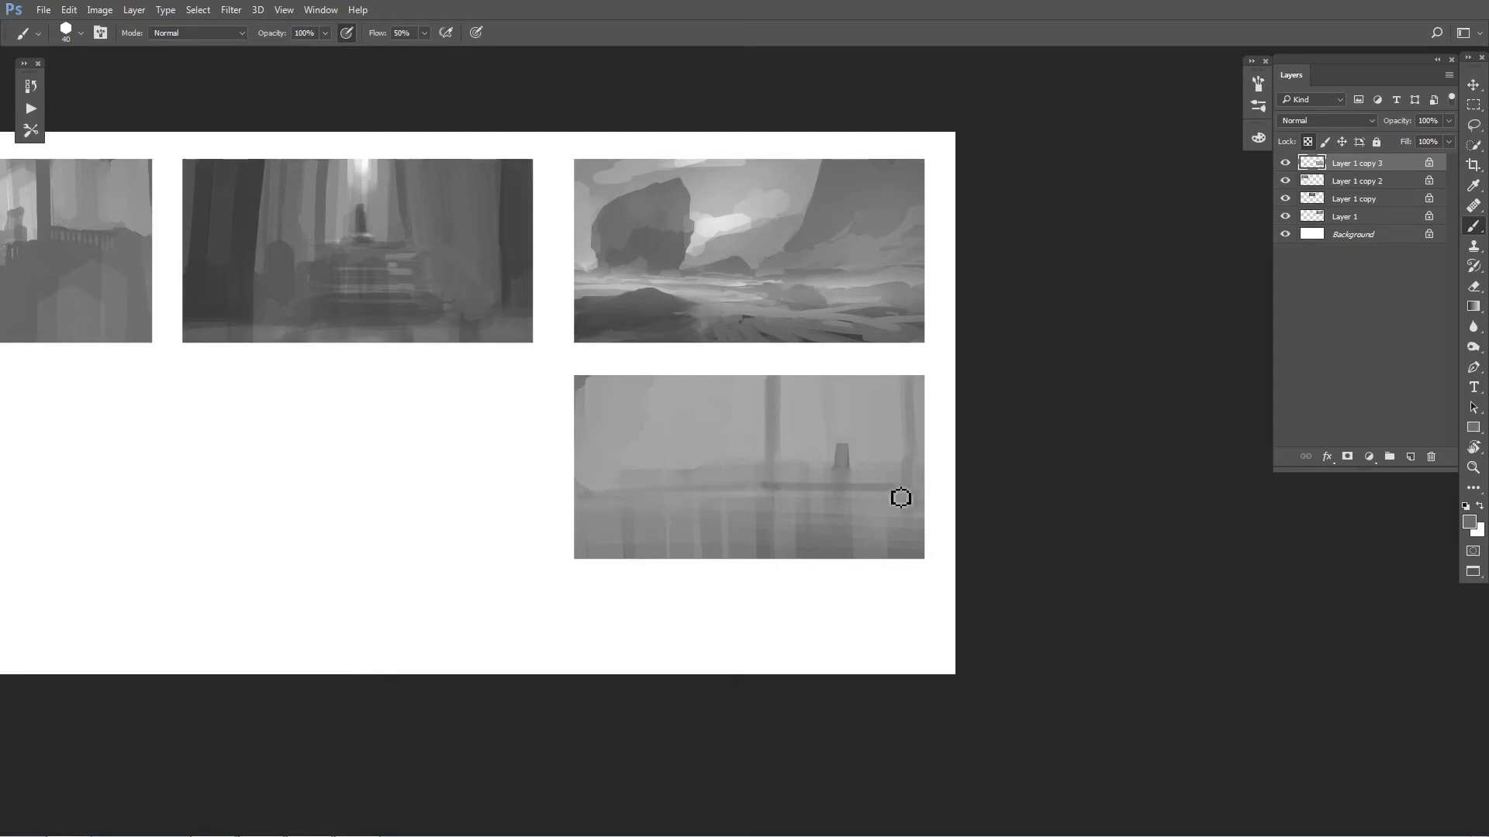
pyautogui.press('[')
pyautogui.moveTo(900, 497)
pyautogui.mouseDown()
pyautogui.moveTo(853, 557)
pyautogui.moveTo(863, 538)
pyautogui.mouseUp()
pyautogui.keyDown('alt'); pyautogui.click(871, 542); pyautogui.keyUp('alt')
pyautogui.press(']')
pyautogui.press(']')
pyautogui.press(']')
pyautogui.press(']')
pyautogui.keyDown('alt'); pyautogui.click(853, 542); pyautogui.keyUp('alt')
pyautogui.press(']')
pyautogui.press(']')
pyautogui.press(']')
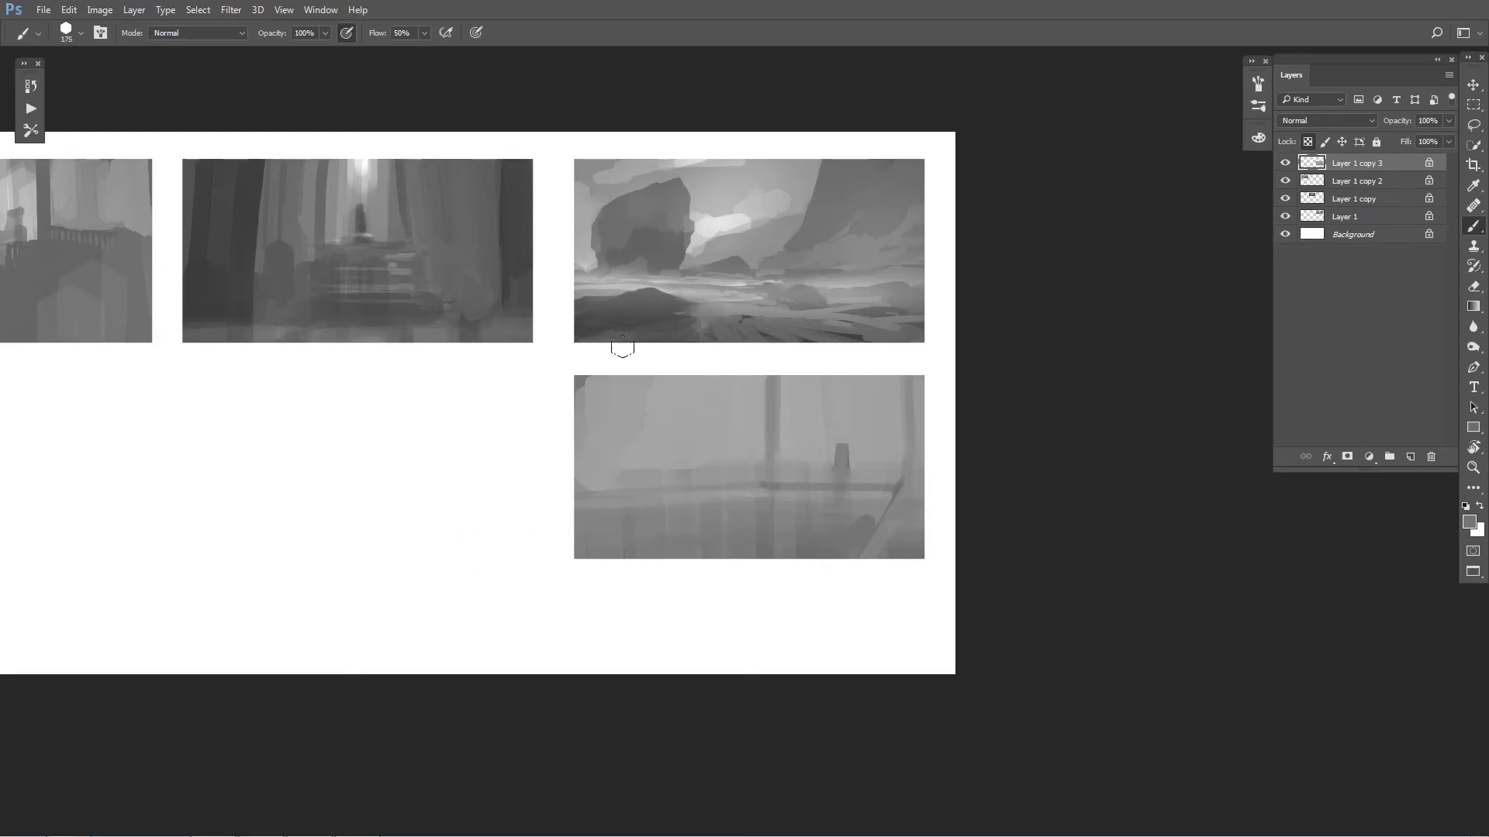
# Step: Set the brush mode to Color Dodge and paint a bright vertical glow above and behind the tower
pyautogui.click(197, 35)
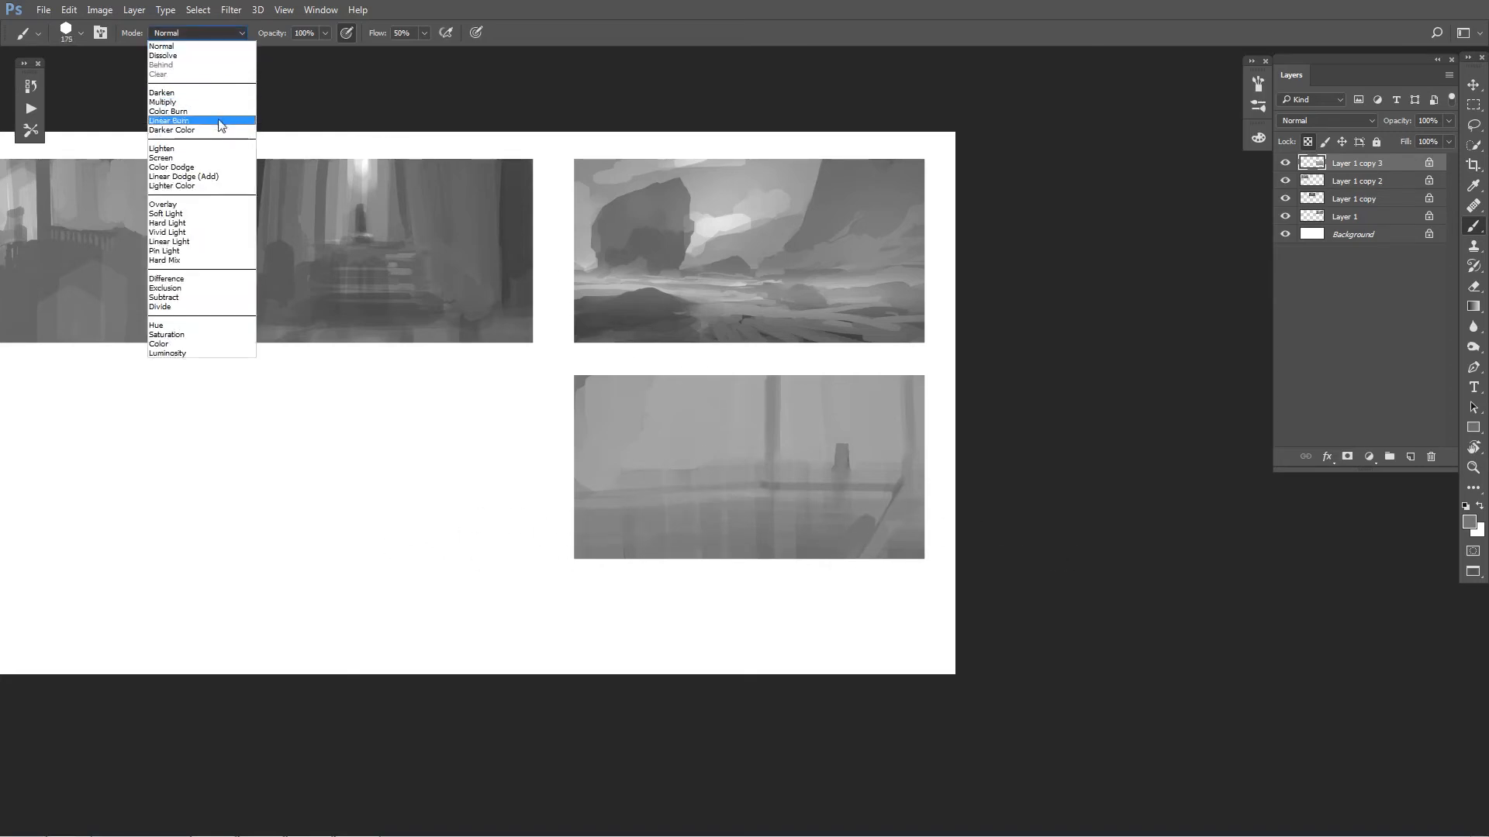
pyautogui.click(203, 171)
pyautogui.moveTo(850, 378)
pyautogui.mouseDown()
pyautogui.moveTo(851, 364)
pyautogui.moveTo(837, 472)
pyautogui.mouseUp()
pyautogui.hotkey('ctrl', 'z')
pyautogui.press(']')
pyautogui.press(']')
pyautogui.press(']')
pyautogui.press(']')
pyautogui.press(']')
pyautogui.hotkey('ctrl', 'z')
pyautogui.press(']')
pyautogui.hotkey('ctrl', 'z')
pyautogui.press('[')
pyautogui.press('[')
pyautogui.press(']')
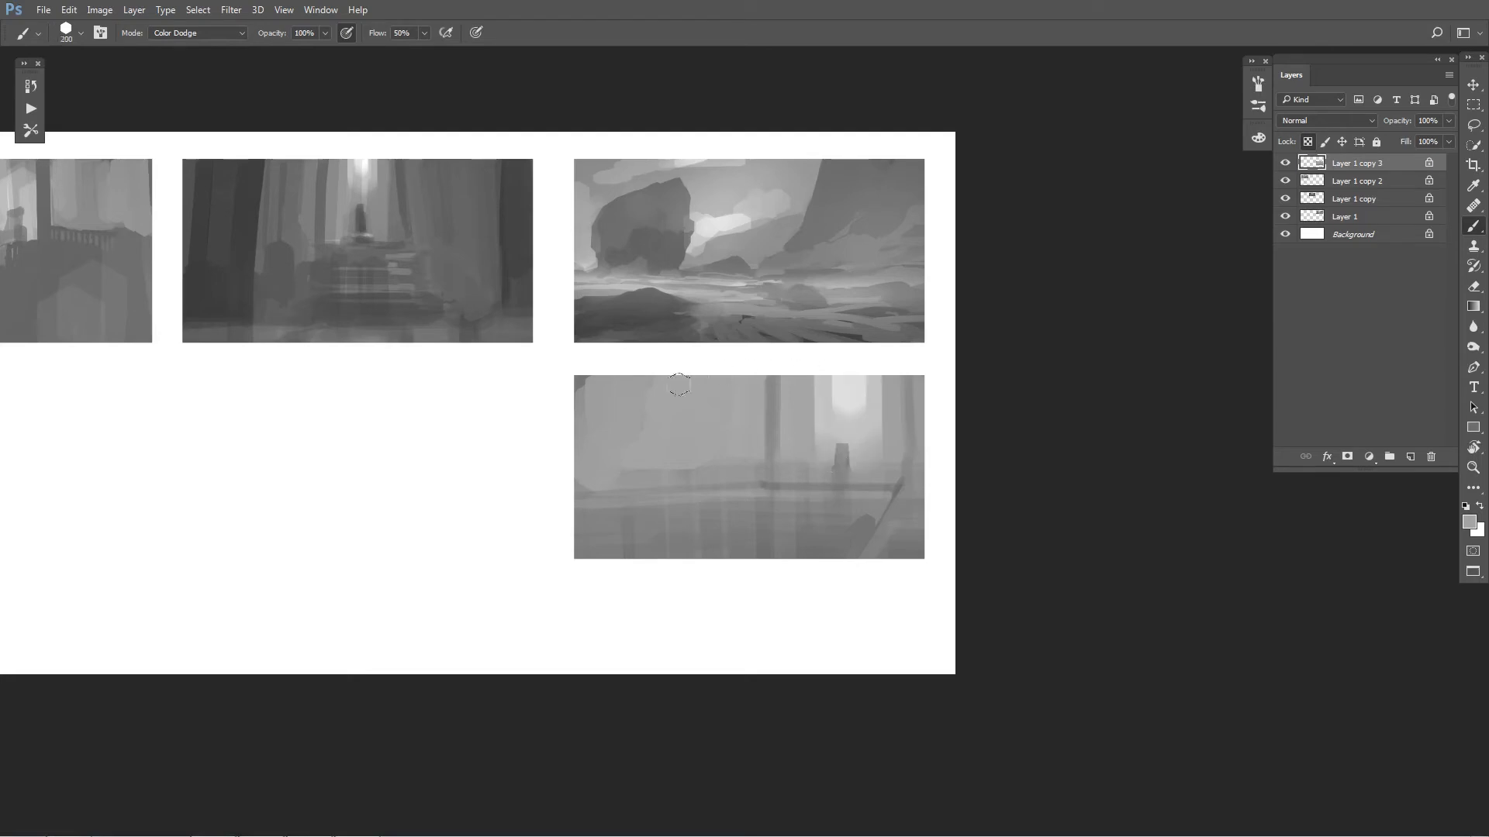
# Step: Paint a narrow bright light shaft in the open background left of the slim column, with its reflection below
pyautogui.press('[')
pyautogui.moveTo(677, 376); pyautogui.dragTo(673, 474)
pyautogui.hotkey('ctrl', 'z')
pyautogui.hotkey('ctrl', 'z')
pyautogui.moveTo(665, 377); pyautogui.dragTo(662, 470)
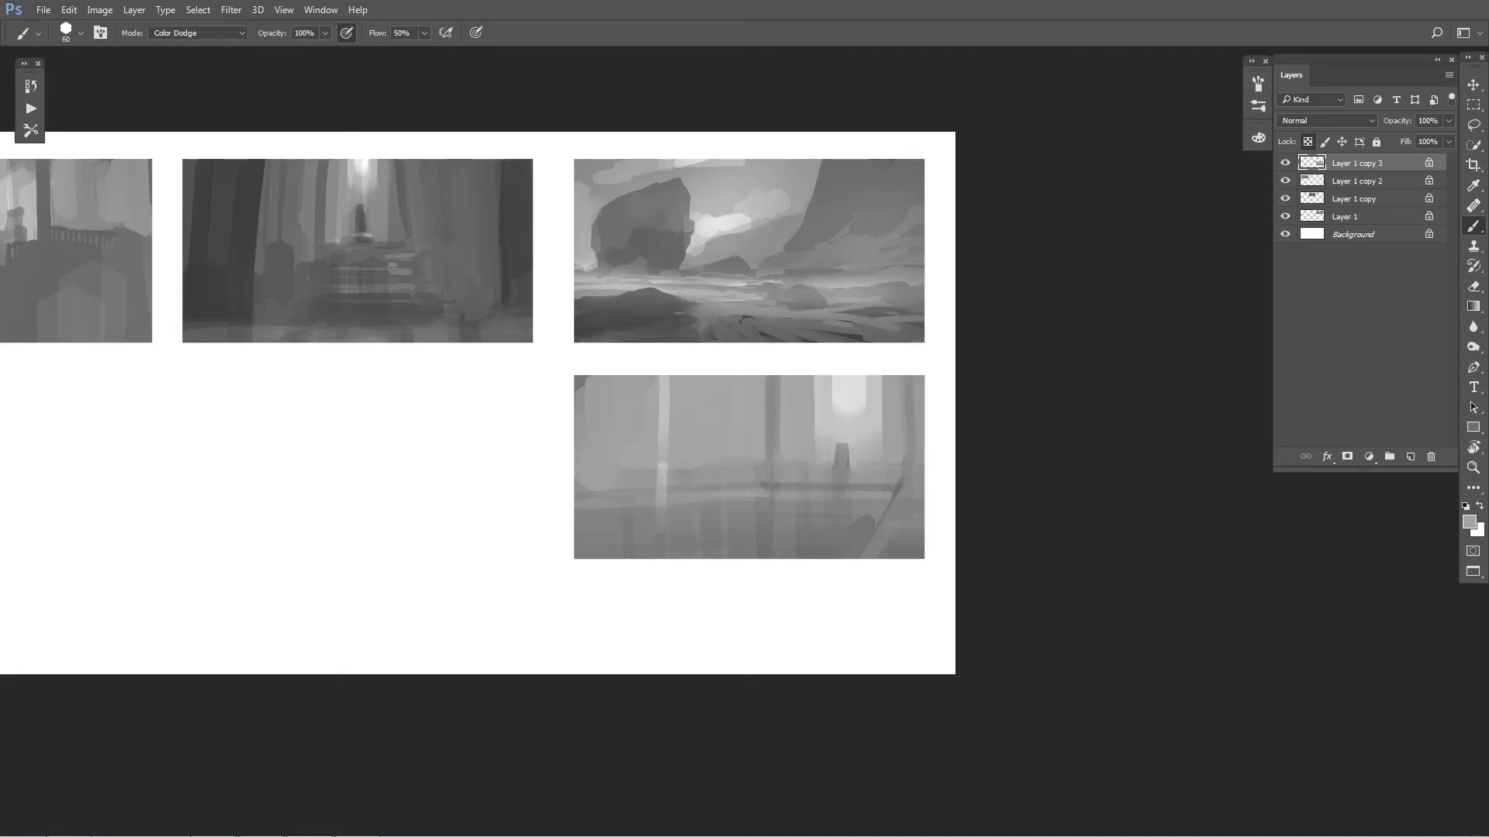
pyautogui.moveTo(663, 378); pyautogui.dragTo(672, 575)
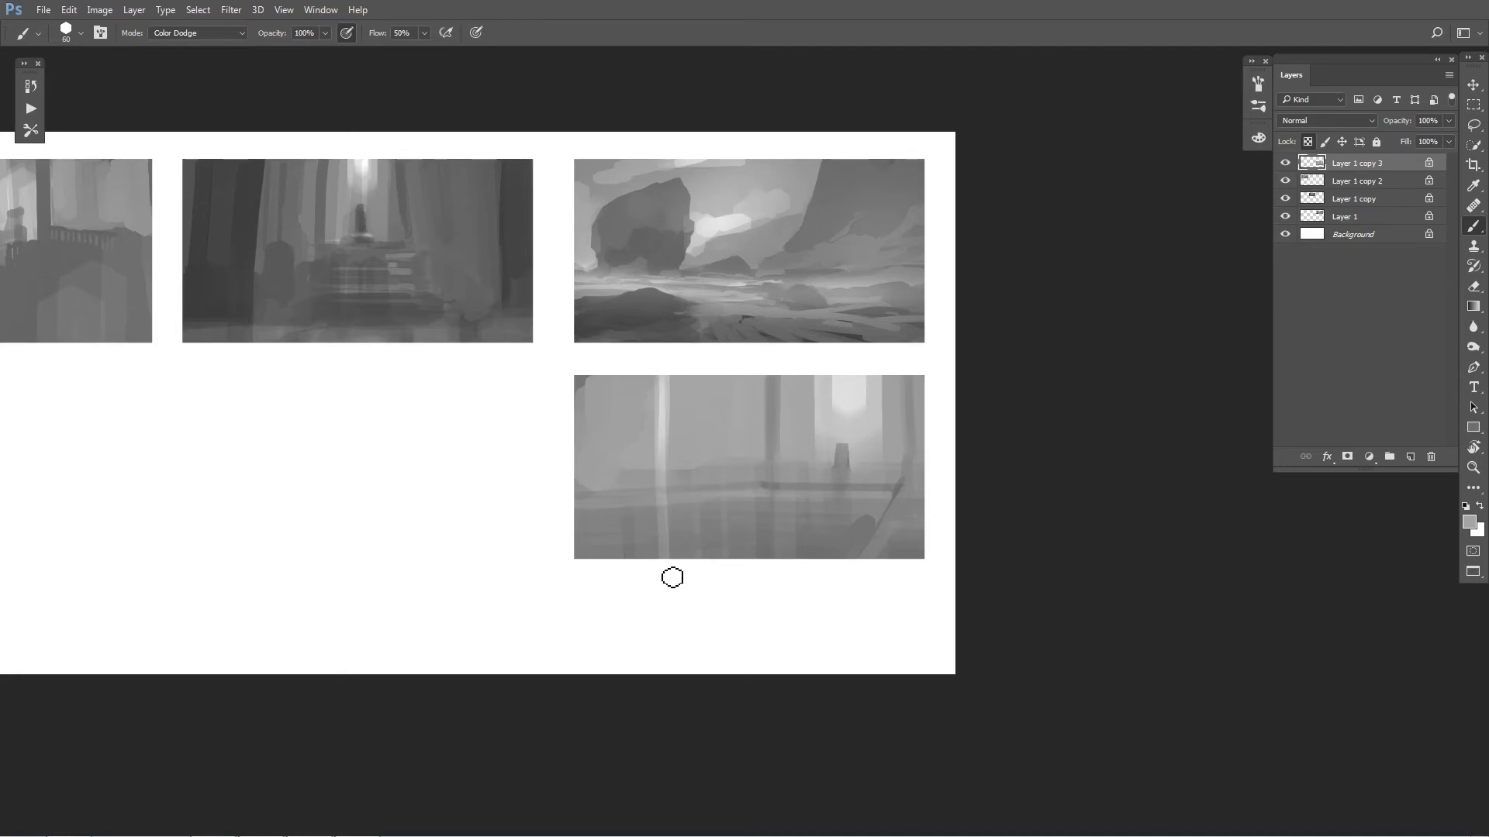
pyautogui.moveTo(659, 375); pyautogui.dragTo(671, 506)
pyautogui.moveTo(676, 578); pyautogui.dragTo(670, 506)
# Step: Add a second bright light shaft and its reflection near the left edge of the mirrored thumbnail
pyautogui.moveTo(598, 416)
pyautogui.mouseDown()
pyautogui.moveTo(595, 389)
pyautogui.moveTo(594, 469)
pyautogui.mouseUp()
pyautogui.moveTo(591, 373); pyautogui.dragTo(595, 466)
pyautogui.press('[')
pyautogui.moveTo(603, 582)
pyautogui.mouseDown()
pyautogui.moveTo(599, 504)
pyautogui.moveTo(598, 554)
pyautogui.mouseUp()
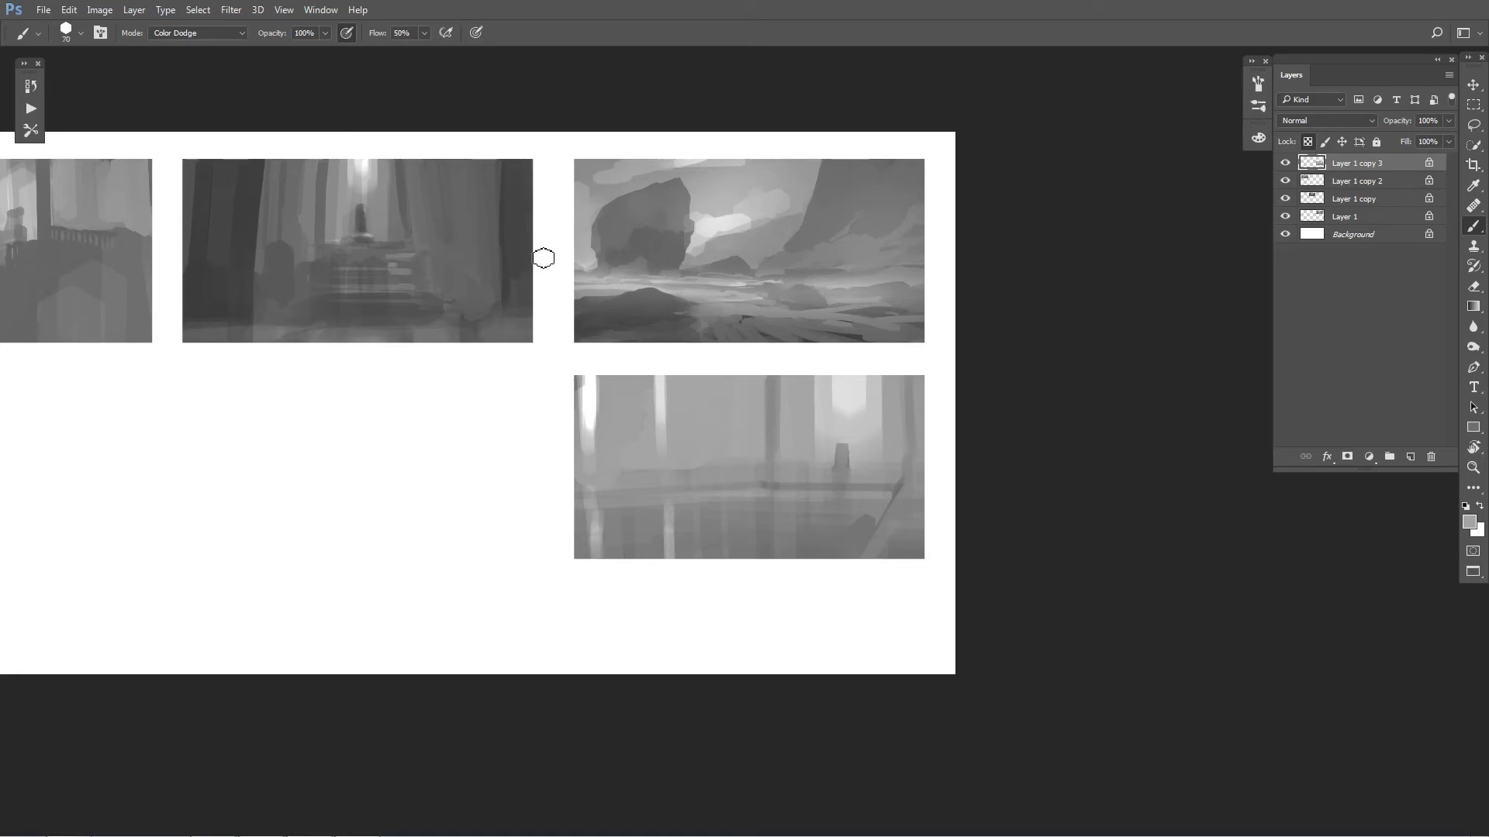
# Step: Flip the canvas back horizontally and review all four thumbnails together
pyautogui.hotkey('ctrl', 'shift', 'h')
pyautogui.hotkey('ctrl', '-')
pyautogui.hotkey('ctrl', '-')
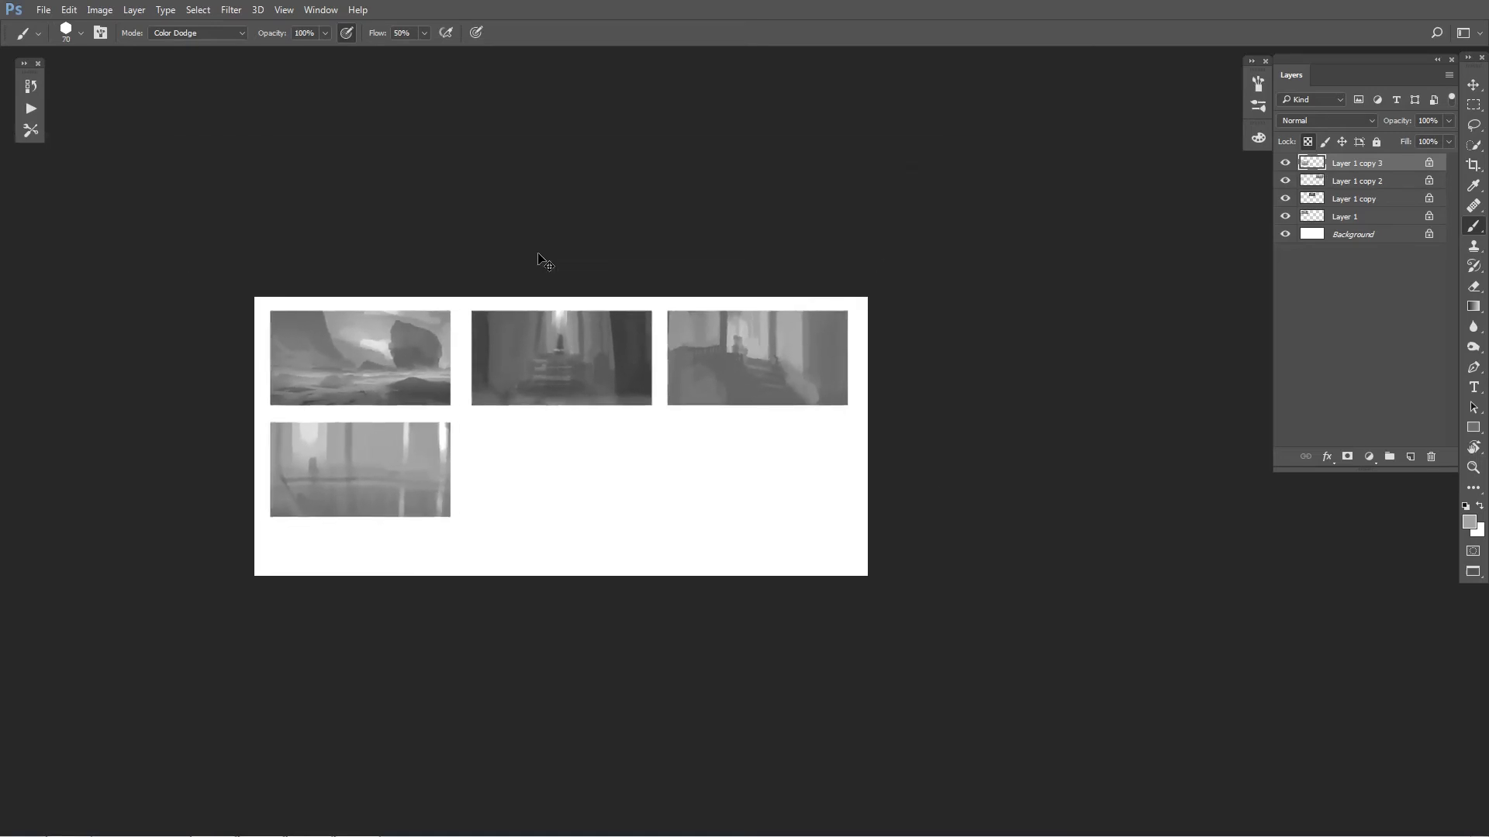
pyautogui.hotkey('ctrl', '+')
pyautogui.moveTo(476, 450); pyautogui.dragTo(936, 452)
pyautogui.hotkey('ctrl', '+')
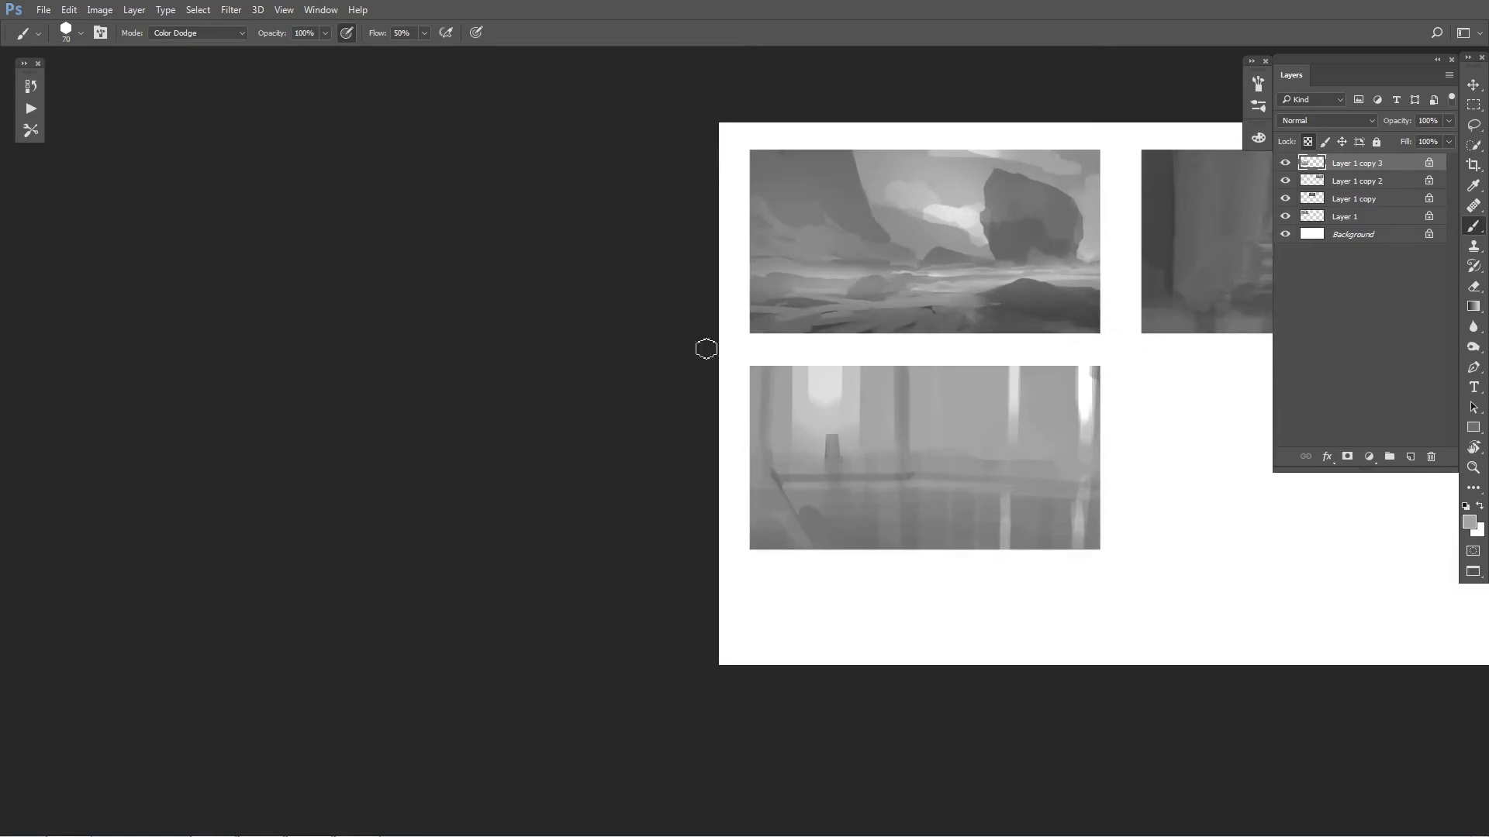
# Step: Return the brush to Normal mode and soften the diagonal and platform edge with mid-grey strokes
pyautogui.click(197, 35)
pyautogui.click(234, 47)
pyautogui.press(']')
pyautogui.press(']')
pyautogui.press(']')
pyautogui.moveTo(788, 500)
pyautogui.mouseDown()
pyautogui.moveTo(816, 537)
pyautogui.moveTo(779, 553)
pyautogui.mouseUp()
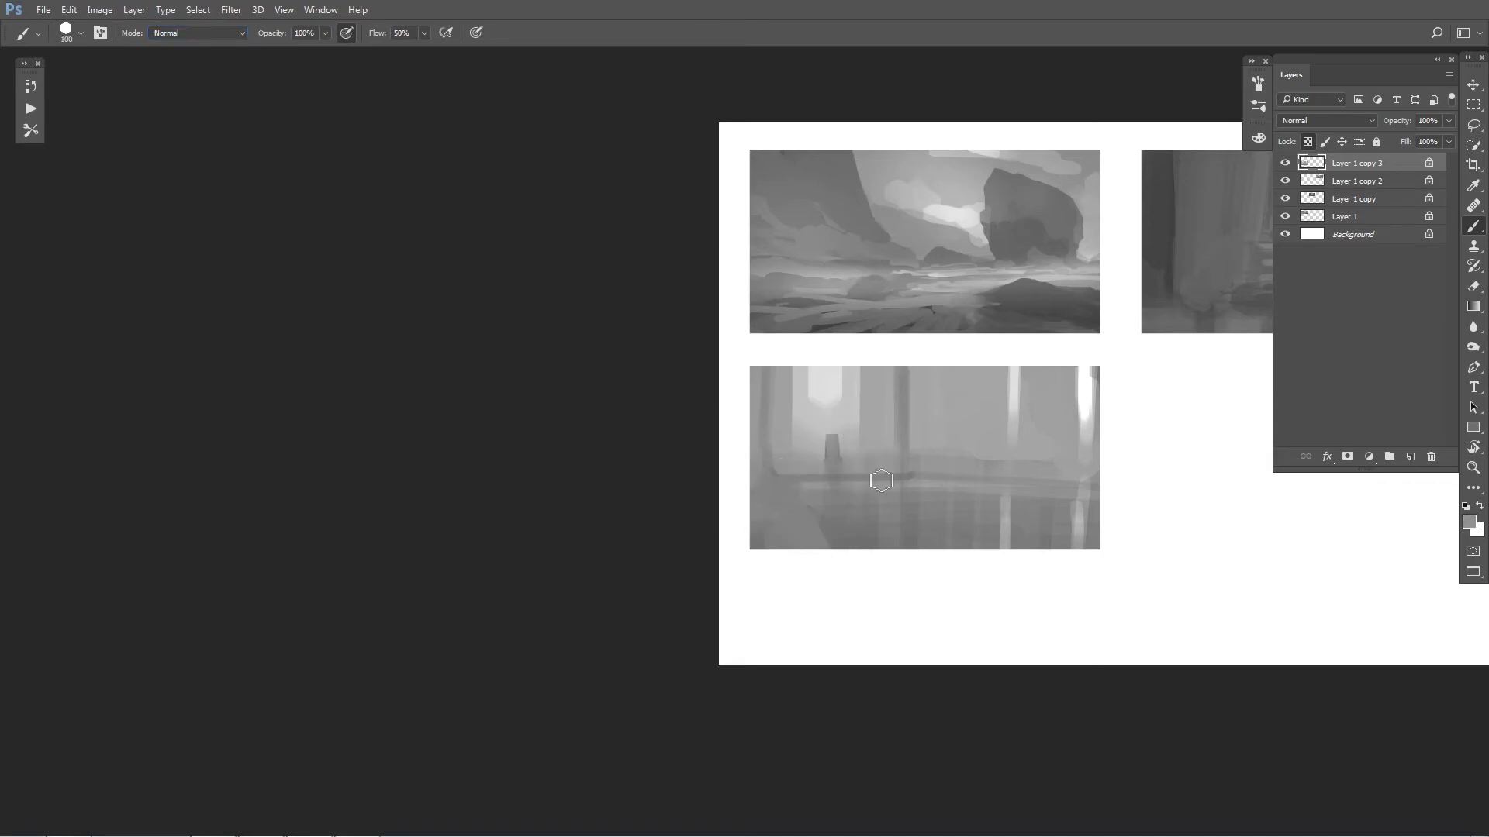
pyautogui.moveTo(783, 485)
pyautogui.mouseDown()
pyautogui.moveTo(925, 486)
pyautogui.moveTo(795, 486)
pyautogui.moveTo(786, 451)
pyautogui.moveTo(812, 409)
pyautogui.moveTo(825, 477)
pyautogui.moveTo(780, 491)
pyautogui.moveTo(920, 481)
pyautogui.moveTo(788, 490)
pyautogui.moveTo(846, 510)
pyautogui.moveTo(815, 510)
pyautogui.moveTo(891, 505)
pyautogui.mouseUp()
# Step: Paint two dark horizontal step edges below the tower and a short diagonal at their left corner
pyautogui.keyDown('alt'); pyautogui.click(1040, 301); pyautogui.keyUp('alt')
pyautogui.moveTo(801, 512); pyautogui.dragTo(961, 500)
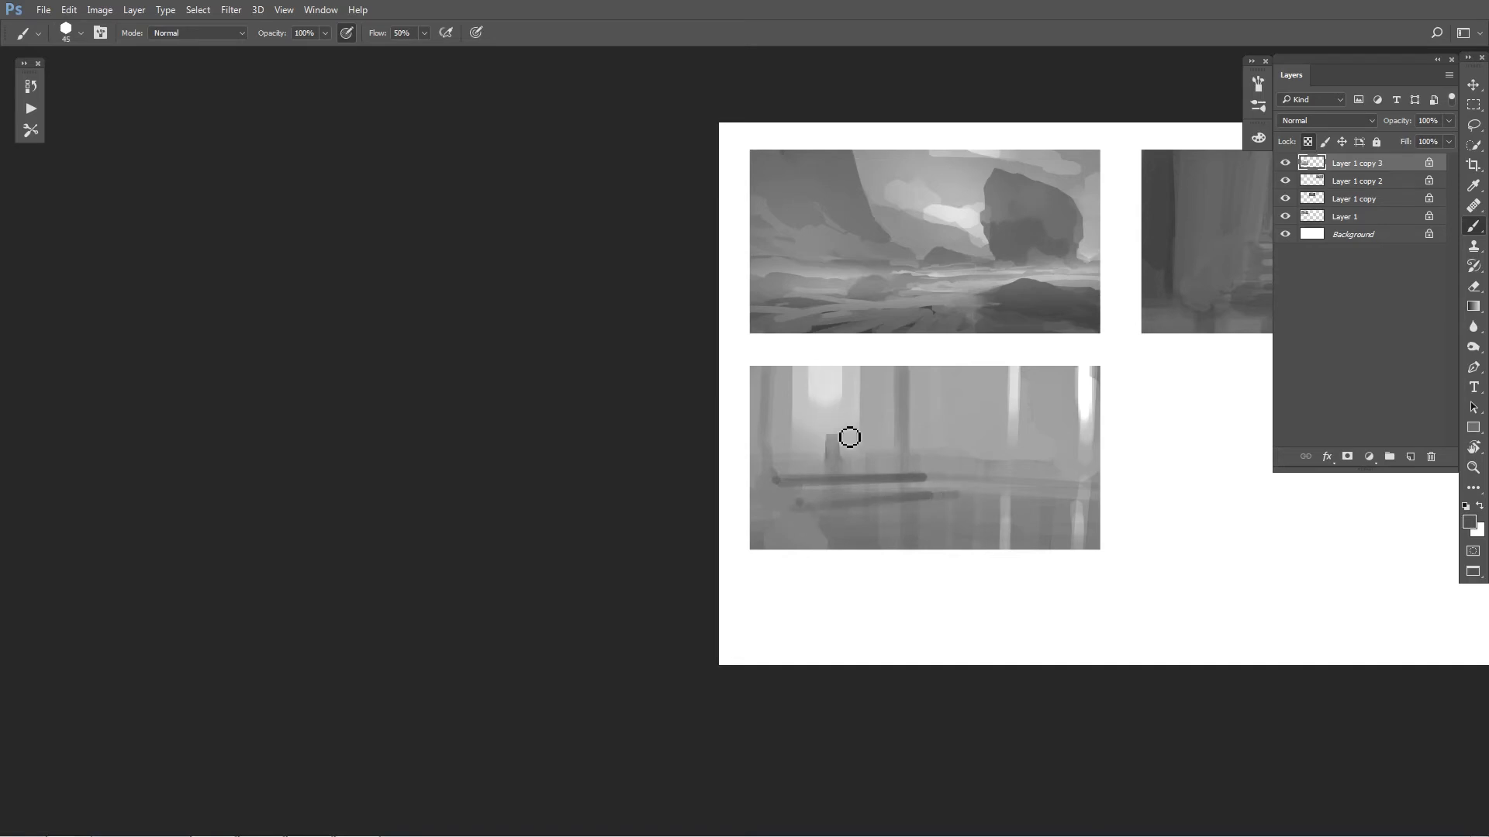
pyautogui.keyDown('alt'); pyautogui.click(794, 528); pyautogui.keyUp('alt')
pyautogui.moveTo(792, 529); pyautogui.dragTo(831, 564)
# Step: Extend the dark lower platform edge across the foreground to the thumbnail's right side
pyautogui.keyDown('alt'); pyautogui.click(934, 472); pyautogui.keyUp('alt')
pyautogui.moveTo(968, 505); pyautogui.dragTo(1098, 532)
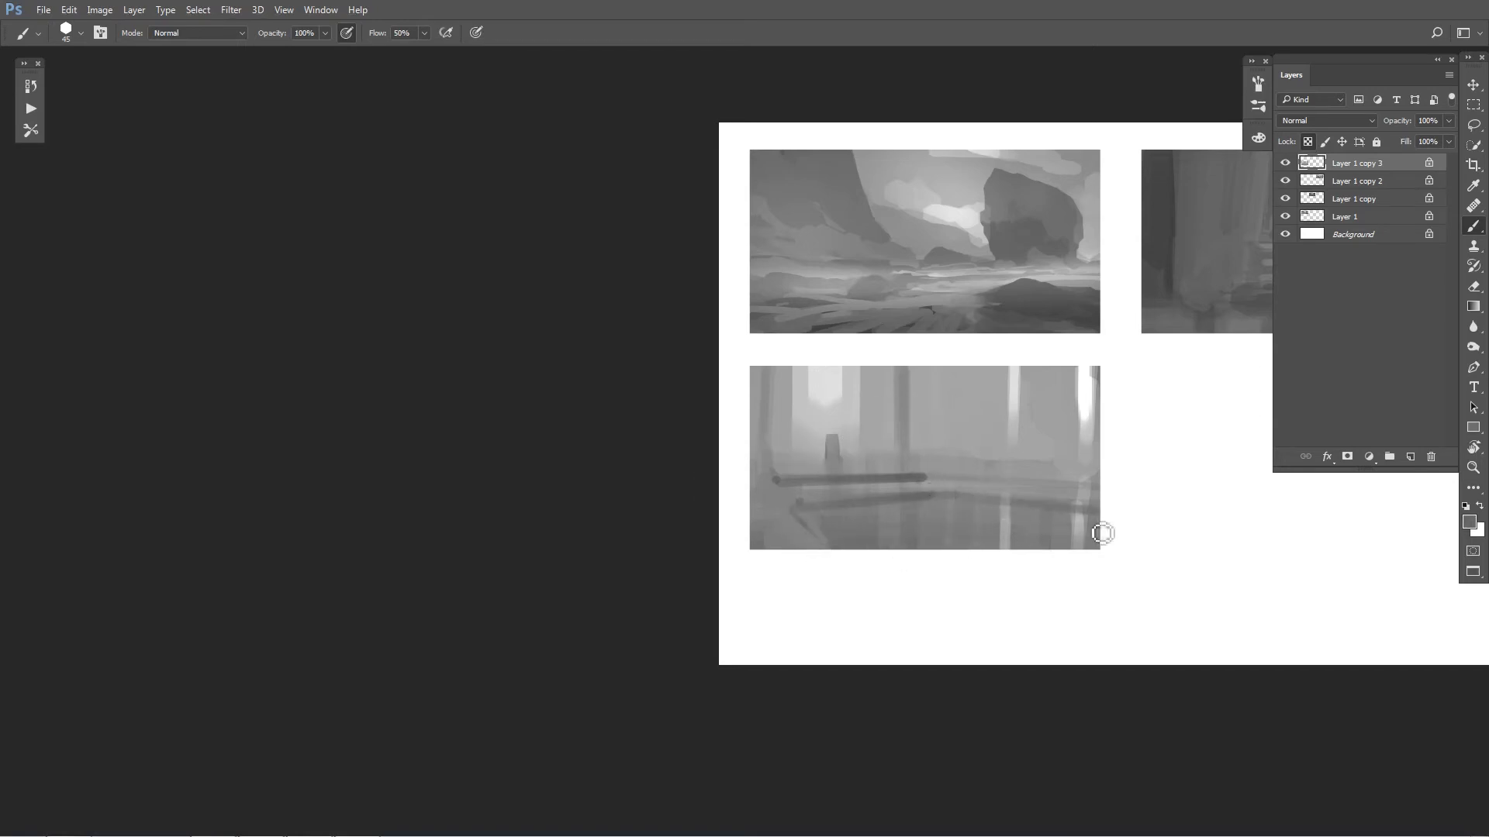
pyautogui.moveTo(948, 500); pyautogui.dragTo(1087, 515)
pyautogui.moveTo(934, 482); pyautogui.dragTo(991, 487)
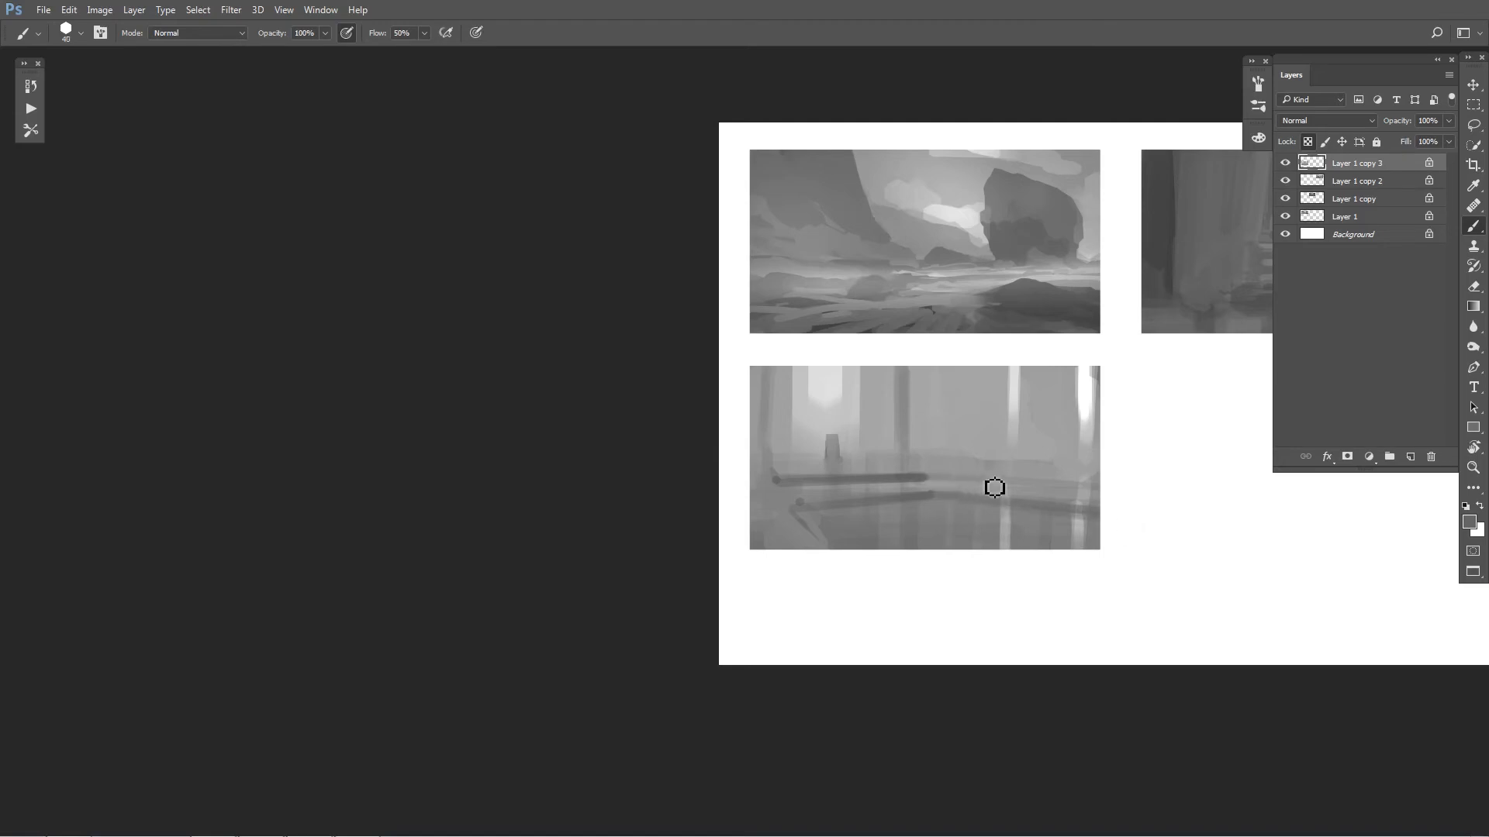
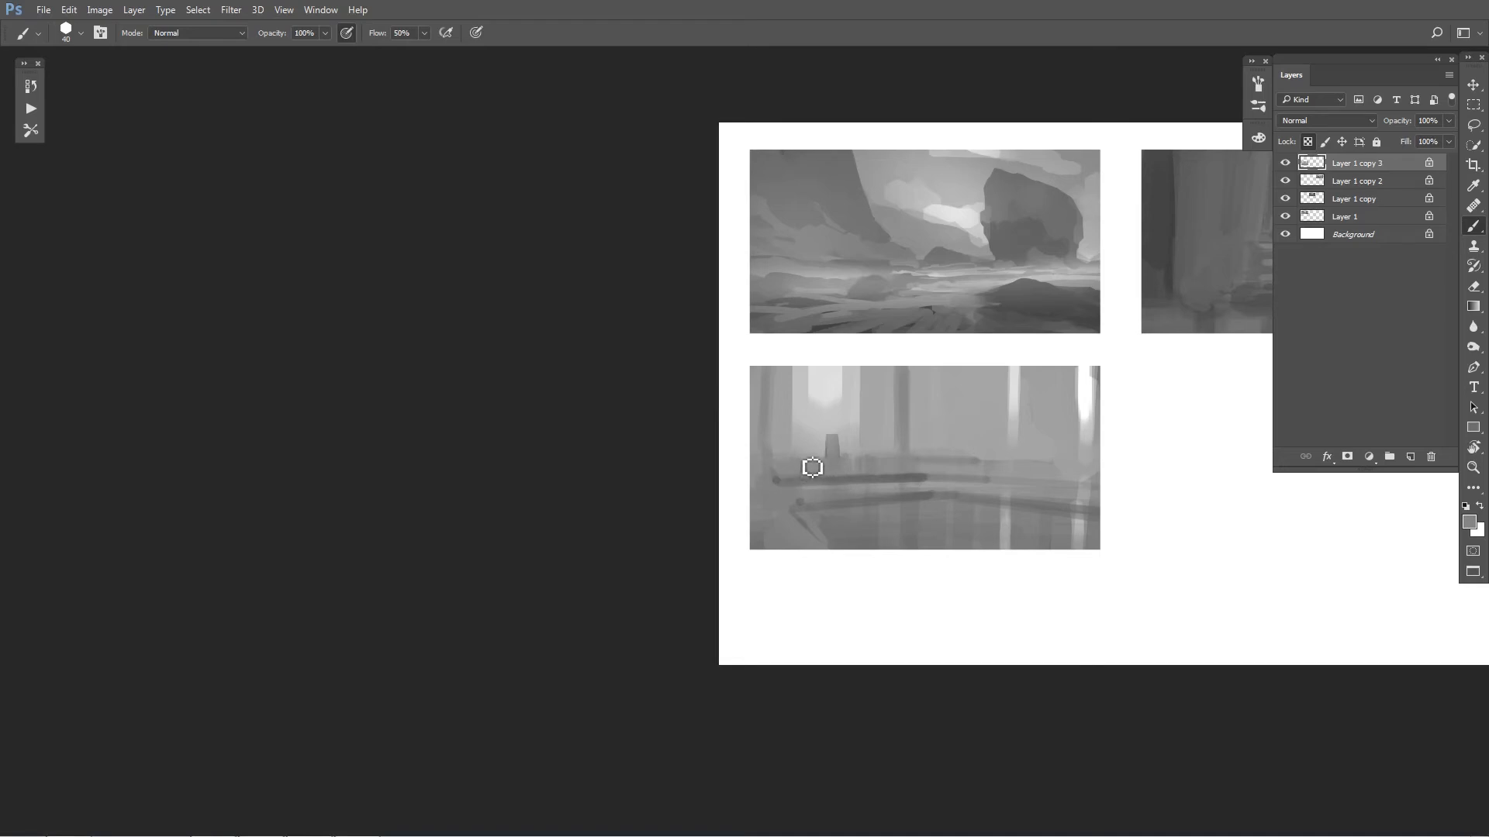
# Step: Paint an upper grey step band beneath the tower and continue it along the horizon toward the right
pyautogui.keyDown('alt'); pyautogui.click(839, 470); pyautogui.keyUp('alt')
pyautogui.moveTo(791, 488)
pyautogui.mouseDown()
pyautogui.moveTo(928, 472)
pyautogui.moveTo(919, 482)
pyautogui.moveTo(907, 467)
pyautogui.moveTo(899, 488)
pyautogui.moveTo(861, 477)
pyautogui.mouseUp()
pyautogui.keyDown('alt'); pyautogui.click(926, 474); pyautogui.keyUp('alt')
pyautogui.moveTo(932, 461); pyautogui.dragTo(968, 460)
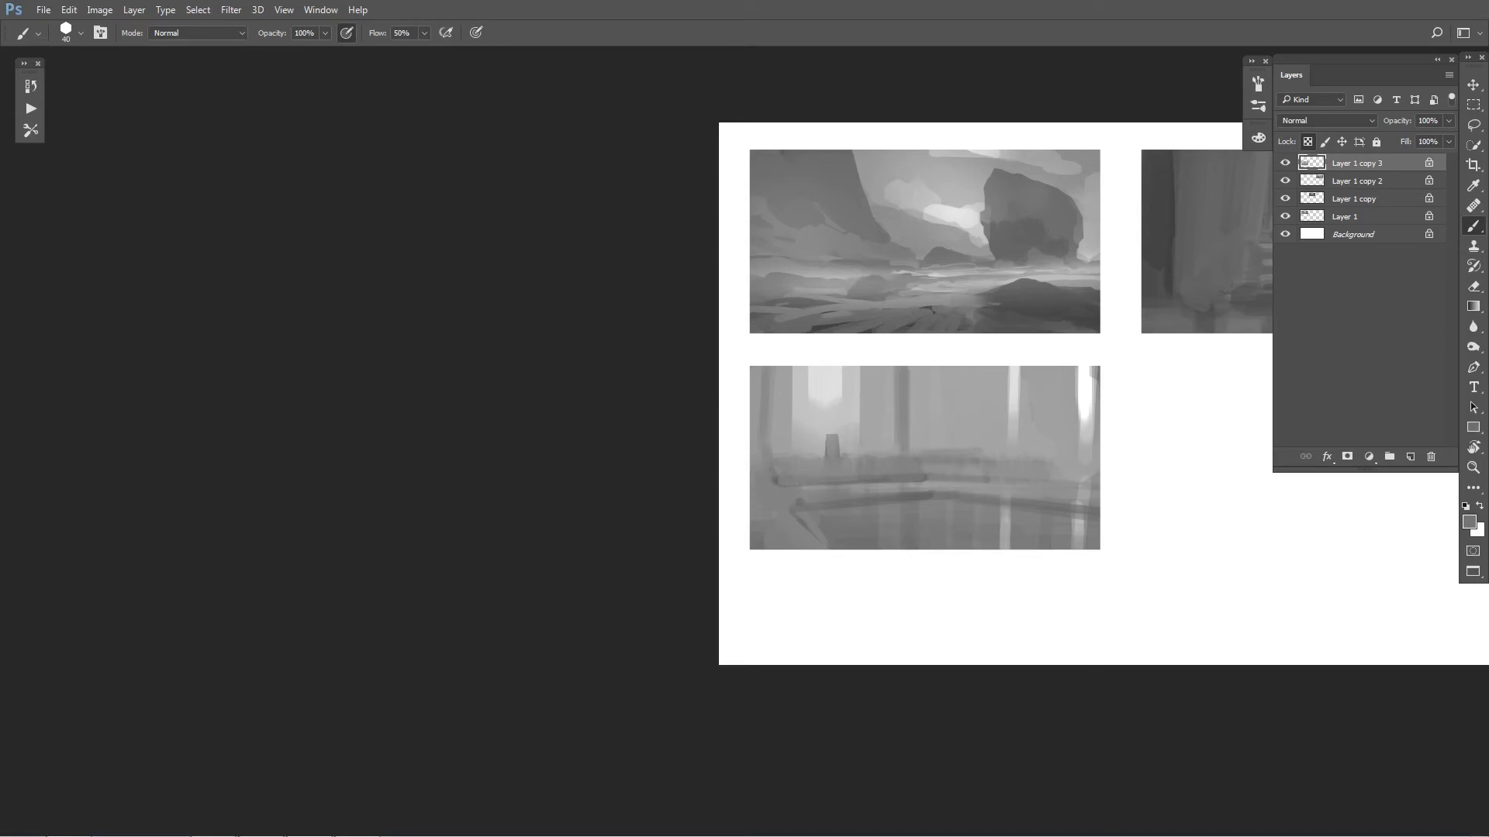
# Step: Add thin pale highlights between the dark step edges with a fine brush
pyautogui.press('[')
pyautogui.press('[')
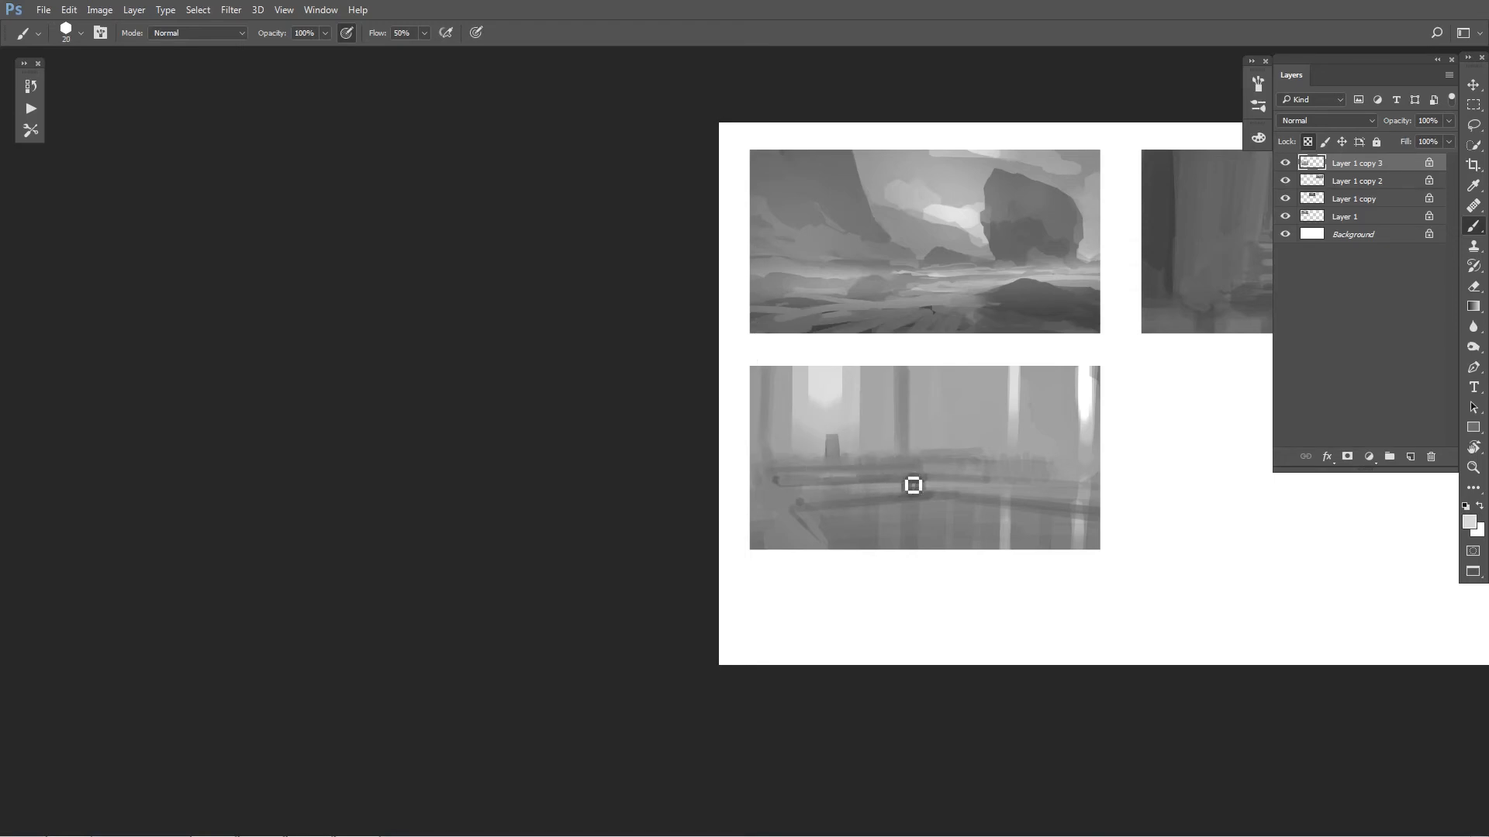
pyautogui.moveTo(883, 491)
pyautogui.mouseDown()
pyautogui.moveTo(808, 502)
pyautogui.moveTo(932, 503)
pyautogui.moveTo(840, 505)
pyautogui.moveTo(834, 475)
pyautogui.moveTo(831, 503)
pyautogui.moveTo(900, 497)
pyautogui.moveTo(865, 496)
pyautogui.mouseUp()
pyautogui.keyDown('alt'); pyautogui.click(846, 495); pyautogui.keyUp('alt')
pyautogui.press(']')
pyautogui.press(']')
pyautogui.press(']')
pyautogui.keyDown('alt'); pyautogui.click(865, 481); pyautogui.keyUp('alt')
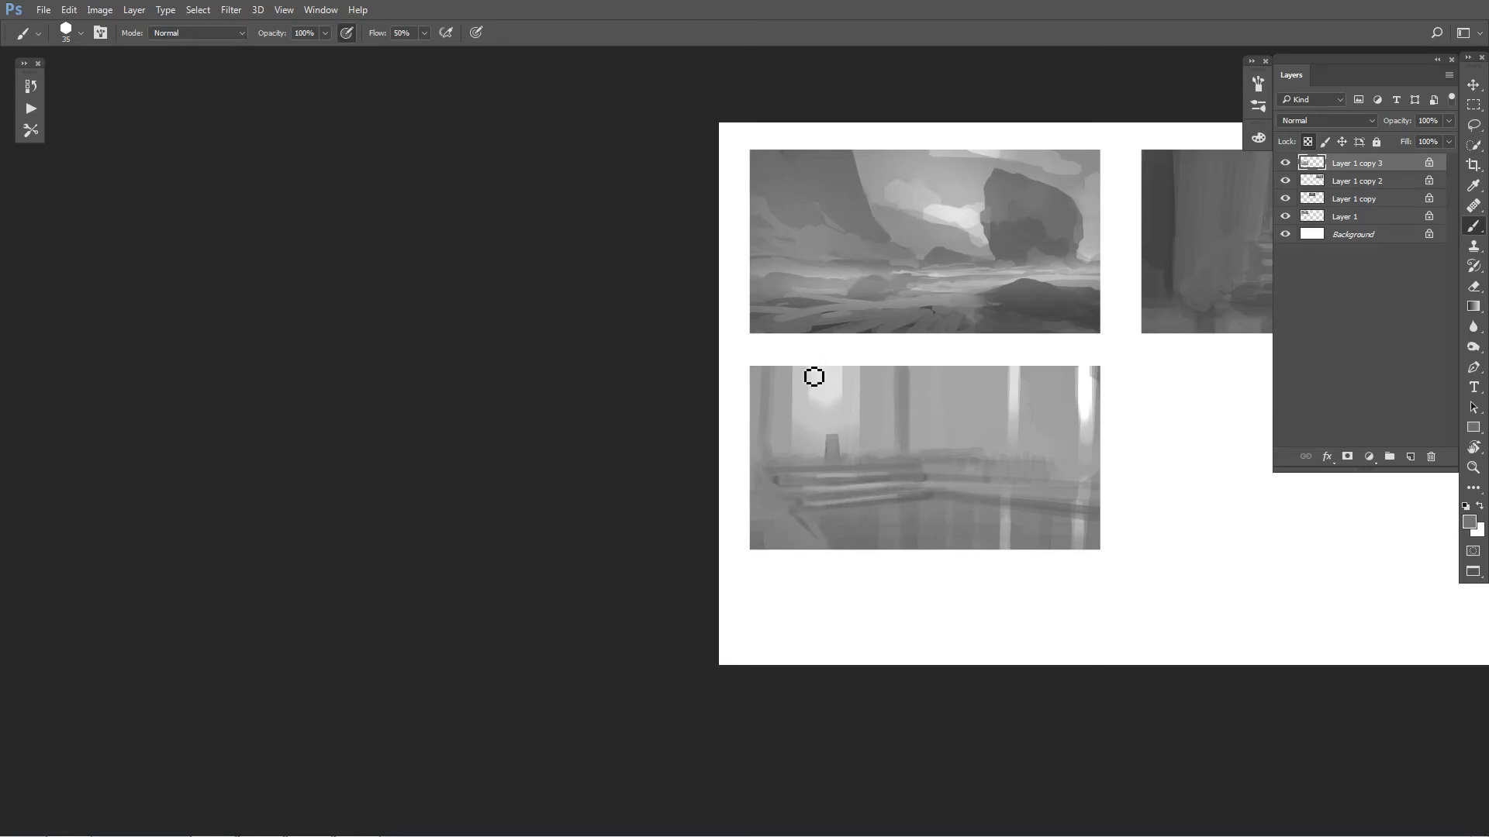
# Step: Flip the canvas horizontally and reshape the tower into a two-pronged silhouette on a wider base
pyautogui.keyDown('alt'); pyautogui.click(914, 446); pyautogui.keyUp('alt')
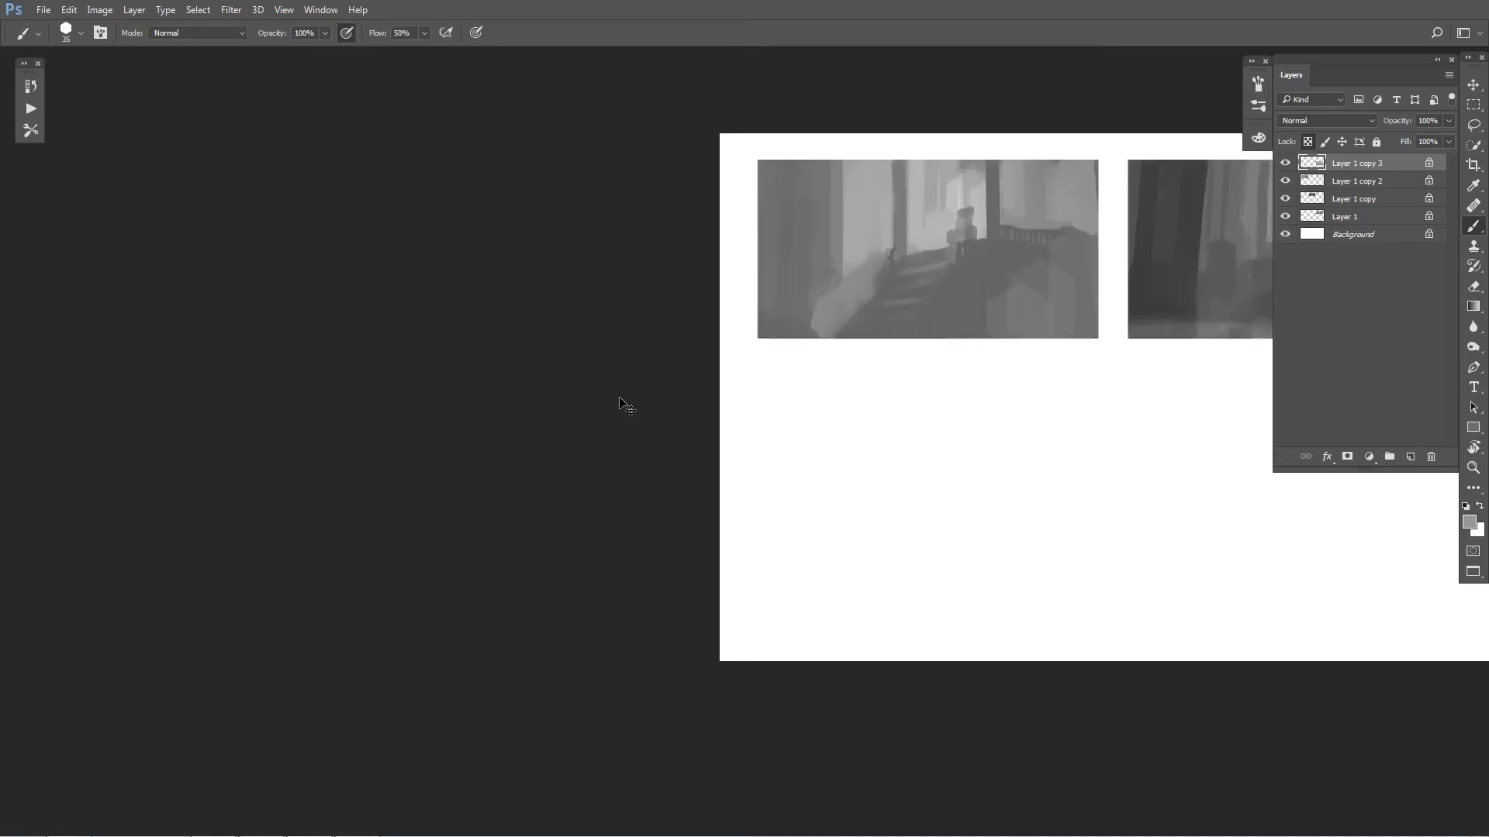
pyautogui.moveTo(897, 466); pyautogui.dragTo(556, 449)
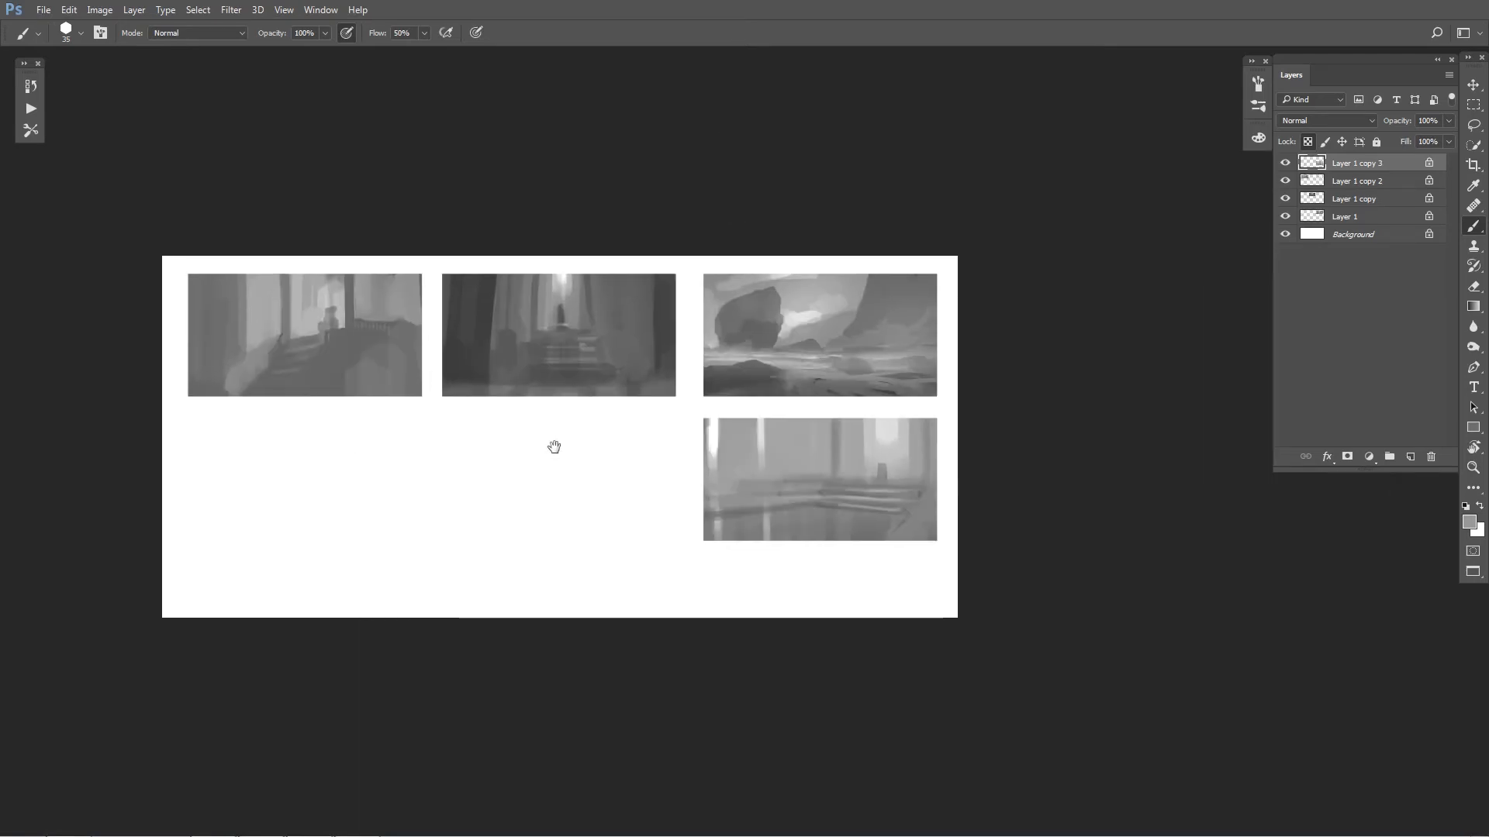
pyautogui.hotkey('ctrl', '+')
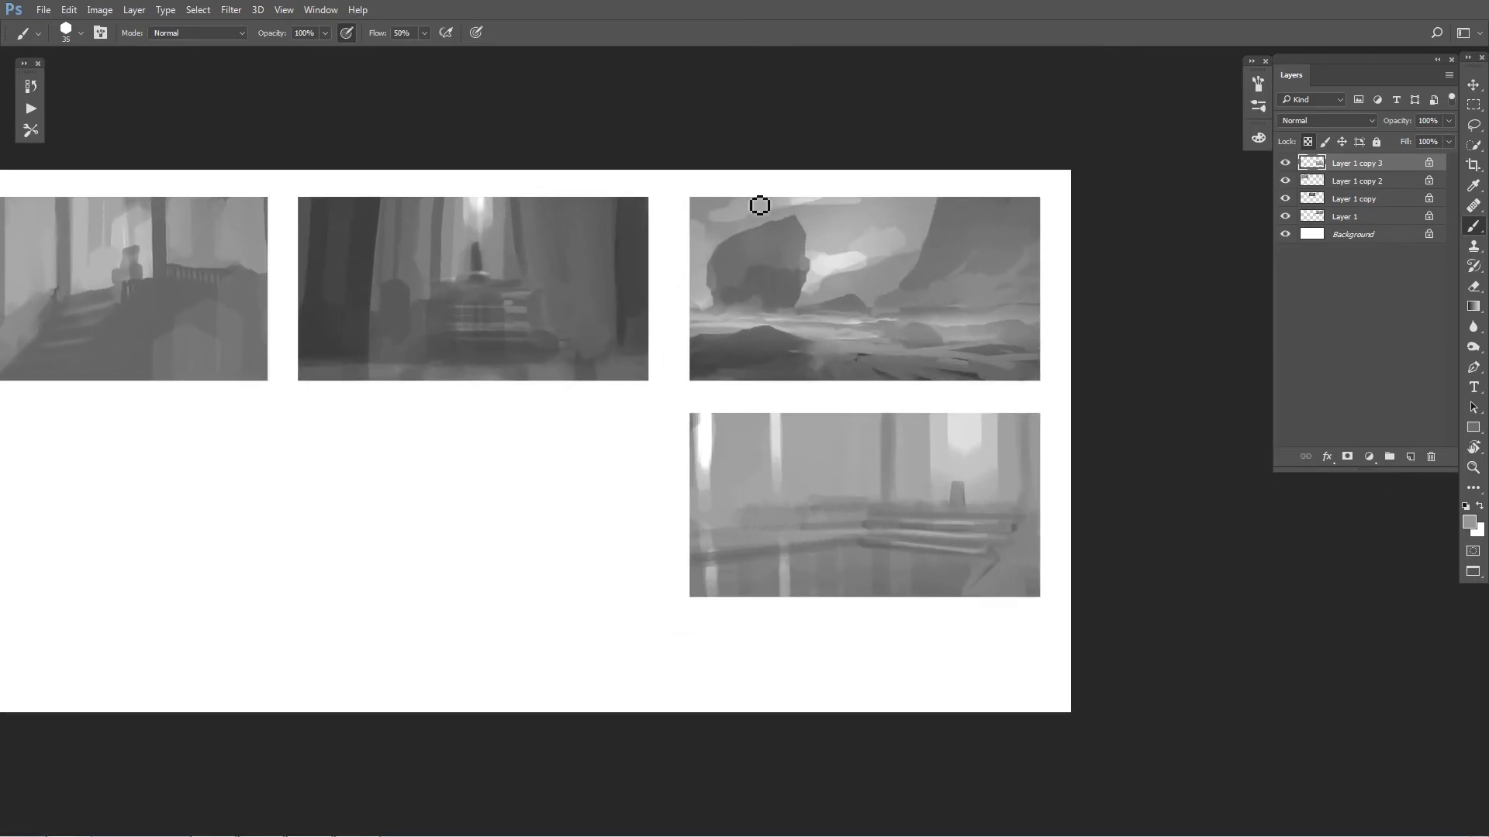
pyautogui.keyDown('alt'); pyautogui.click(968, 505); pyautogui.keyUp('alt')
pyautogui.keyDown('alt'); pyautogui.click(959, 502); pyautogui.keyUp('alt')
pyautogui.keyDown('alt'); pyautogui.click(950, 505); pyautogui.keyUp('alt')
# Step: Narrow and soften the two bright background shafts with sampled grey from beside them
pyautogui.press(']')
pyautogui.press(']')
pyautogui.press(']')
pyautogui.press(']')
pyautogui.press(']')
pyautogui.keyDown('alt'); pyautogui.click(729, 449); pyautogui.keyUp('alt')
pyautogui.moveTo(698, 418)
pyautogui.mouseDown()
pyautogui.moveTo(700, 474)
pyautogui.moveTo(725, 473)
pyautogui.moveTo(721, 460)
pyautogui.mouseUp()
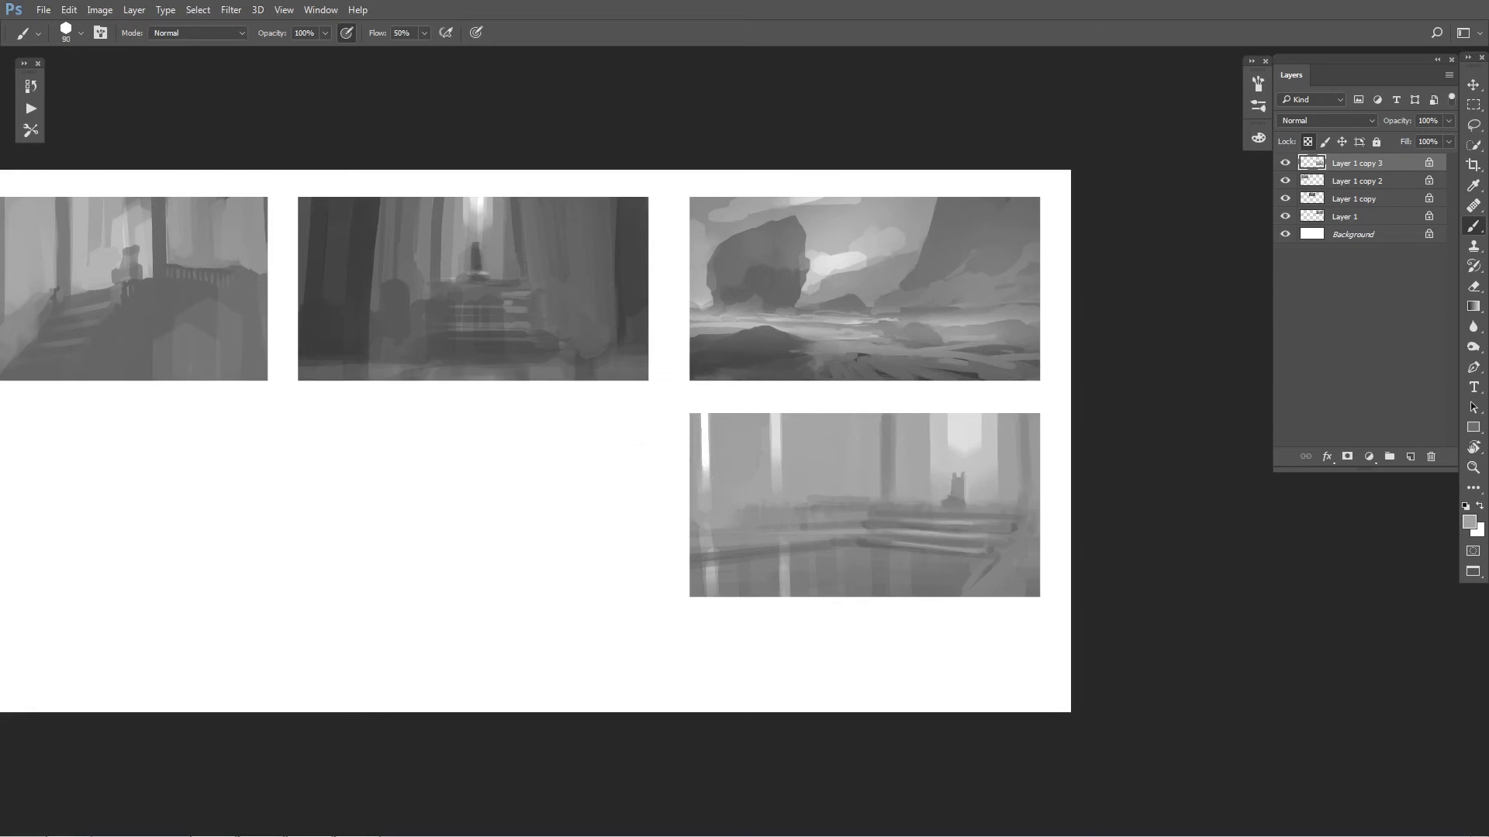
pyautogui.moveTo(770, 416); pyautogui.dragTo(780, 465)
pyautogui.keyDown('alt'); pyautogui.click(732, 458); pyautogui.keyUp('alt')
pyautogui.moveTo(706, 424); pyautogui.dragTo(707, 459)
pyautogui.hotkey('ctrl', 'z')
# Step: Tone down the bright shaft reflections in the water with sampled foreground greys
pyautogui.keyDown('alt'); pyautogui.click(770, 581); pyautogui.keyUp('alt')
pyautogui.moveTo(780, 542); pyautogui.dragTo(777, 571)
pyautogui.keyDown('alt'); pyautogui.click(760, 574); pyautogui.keyUp('alt')
pyautogui.moveTo(715, 555); pyautogui.dragTo(702, 549)
# Step: Flip the canvas back to its original orientation and zoom in on the tower thumbnail
pyautogui.hotkey('ctrl', 'f')
pyautogui.hotkey('ctrl', '-')
pyautogui.hotkey('ctrl', '-')
pyautogui.hotkey('ctrl', '+')
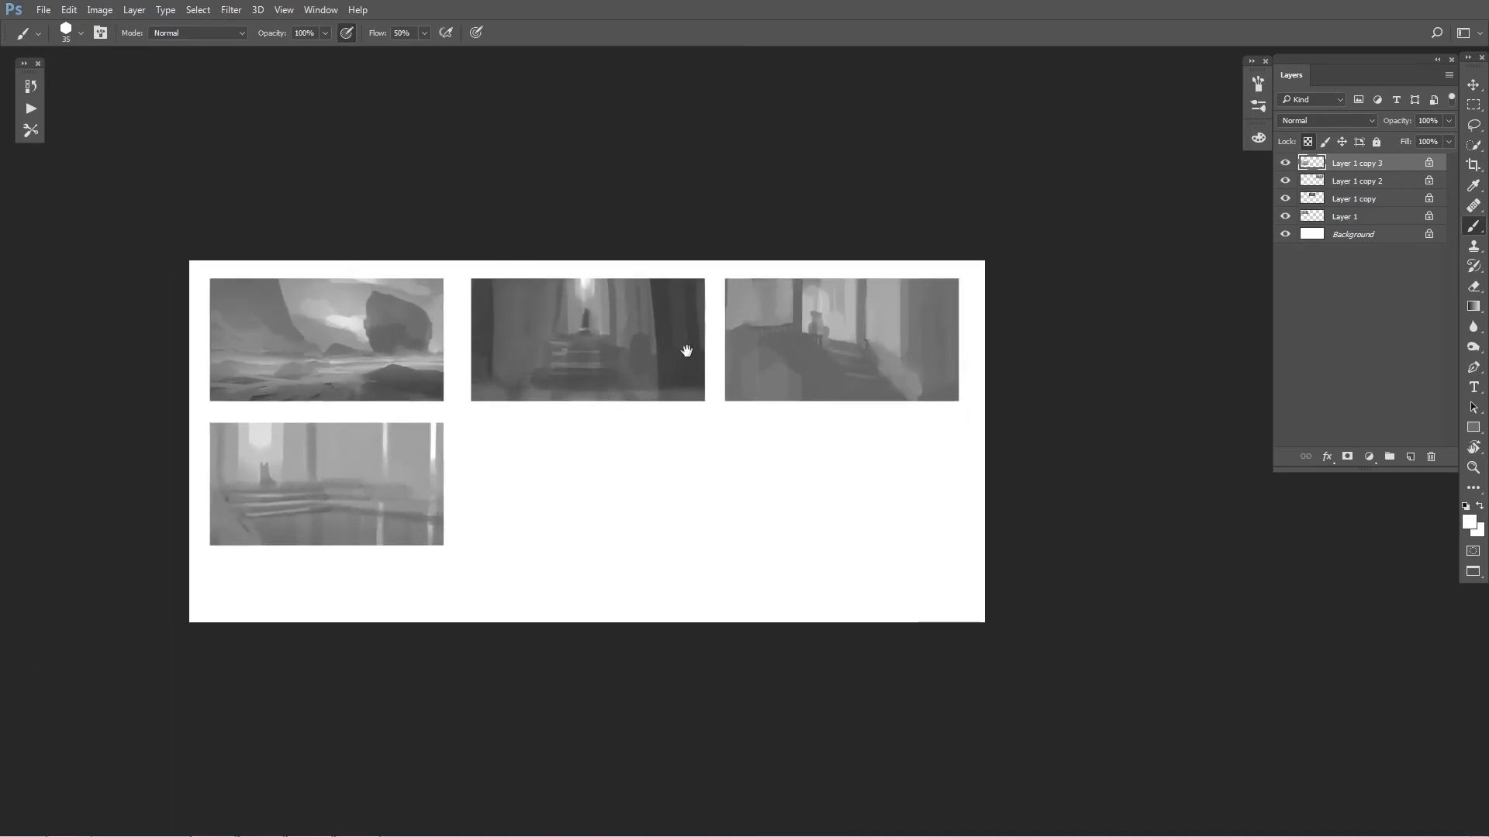
pyautogui.moveTo(539, 517); pyautogui.dragTo(791, 504)
pyautogui.hotkey('ctrl', '+')
pyautogui.hotkey('ctrl', '+')
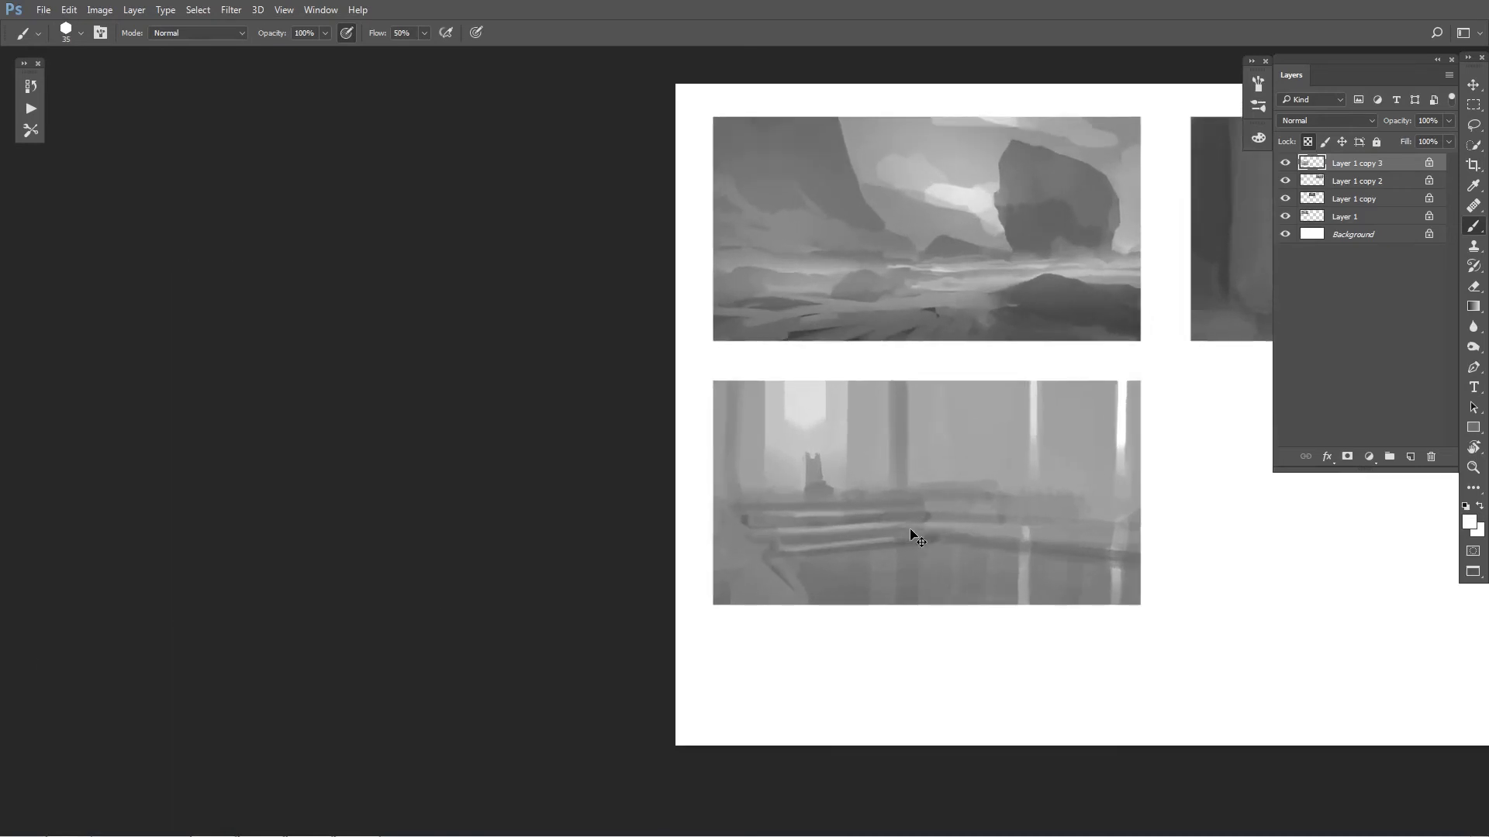
# Step: Narrow the bright glow above the tower by painting sampled background grey over its right side
pyautogui.keyDown('alt'); pyautogui.click(881, 427); pyautogui.keyUp('alt')
pyautogui.press(']')
pyautogui.press(']')
pyautogui.press(']')
pyautogui.press(']')
pyautogui.press(']')
pyautogui.press(']')
pyautogui.press(']')
pyautogui.moveTo(861, 385); pyautogui.dragTo(859, 498)
pyautogui.keyDown('alt'); pyautogui.click(854, 399); pyautogui.keyUp('alt')
pyautogui.moveTo(853, 394)
pyautogui.mouseDown()
pyautogui.moveTo(854, 445)
pyautogui.moveTo(848, 377)
pyautogui.moveTo(853, 475)
pyautogui.mouseUp()
pyautogui.hotkey('ctrl', 'z')
pyautogui.moveTo(854, 370); pyautogui.dragTo(847, 492)
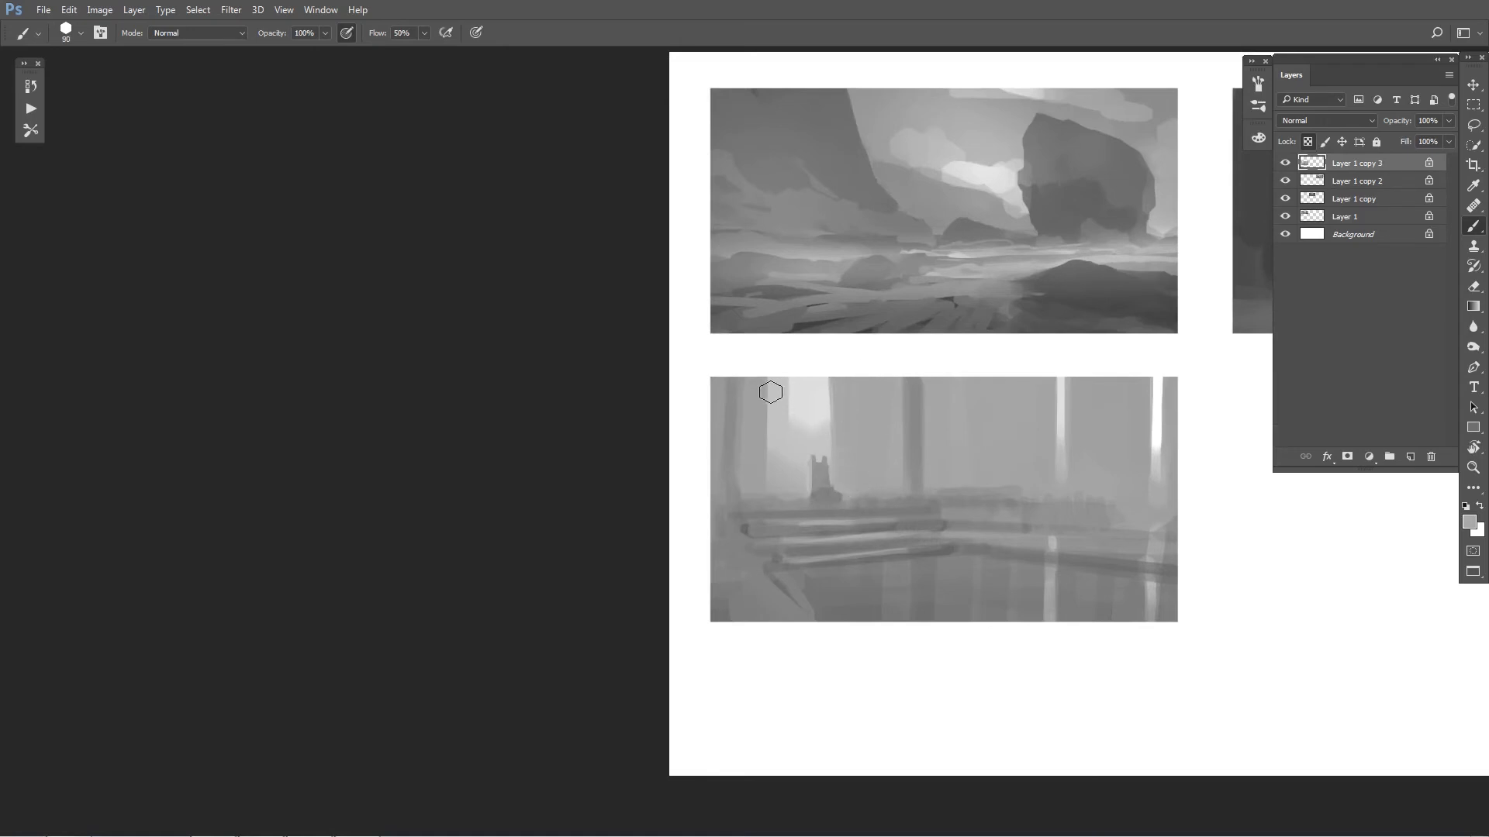
pyautogui.press(']')
pyautogui.press(']')
pyautogui.moveTo(835, 386)
pyautogui.mouseDown()
pyautogui.moveTo(831, 445)
pyautogui.moveTo(827, 418)
pyautogui.moveTo(838, 404)
pyautogui.moveTo(828, 469)
pyautogui.mouseUp()
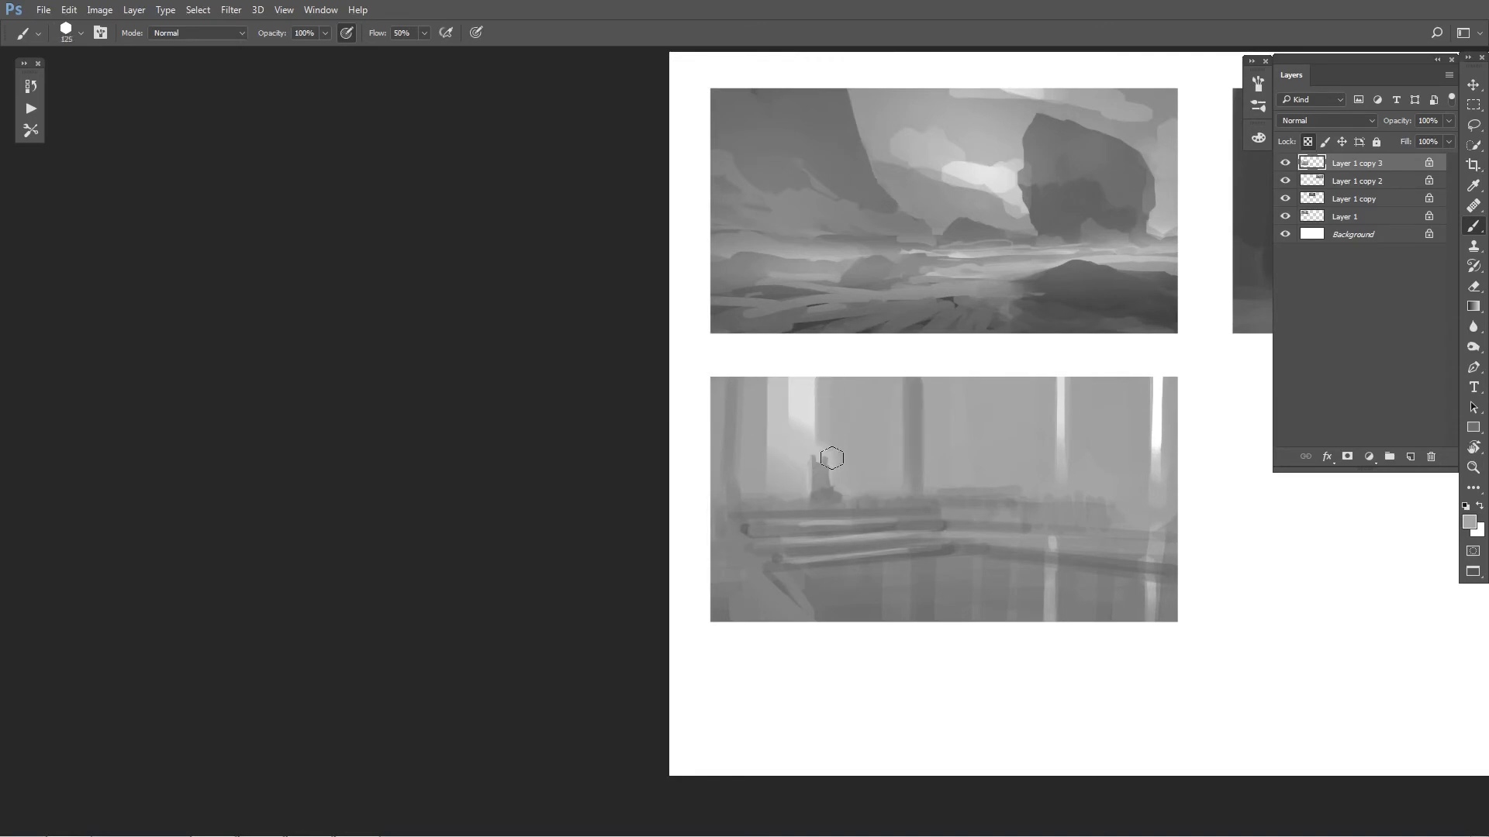
# Step: Extend and soften the glow's left edge with sampled light grey
pyautogui.keyDown('alt'); pyautogui.click(800, 401); pyautogui.keyUp('alt')
pyautogui.moveTo(793, 382)
pyautogui.mouseDown()
pyautogui.moveTo(820, 397)
pyautogui.moveTo(813, 429)
pyautogui.moveTo(762, 396)
pyautogui.moveTo(766, 450)
pyautogui.mouseUp()
pyautogui.keyDown('alt'); pyautogui.click(820, 397); pyautogui.keyUp('alt')
pyautogui.keyDown('alt'); pyautogui.click(764, 402); pyautogui.keyUp('alt')
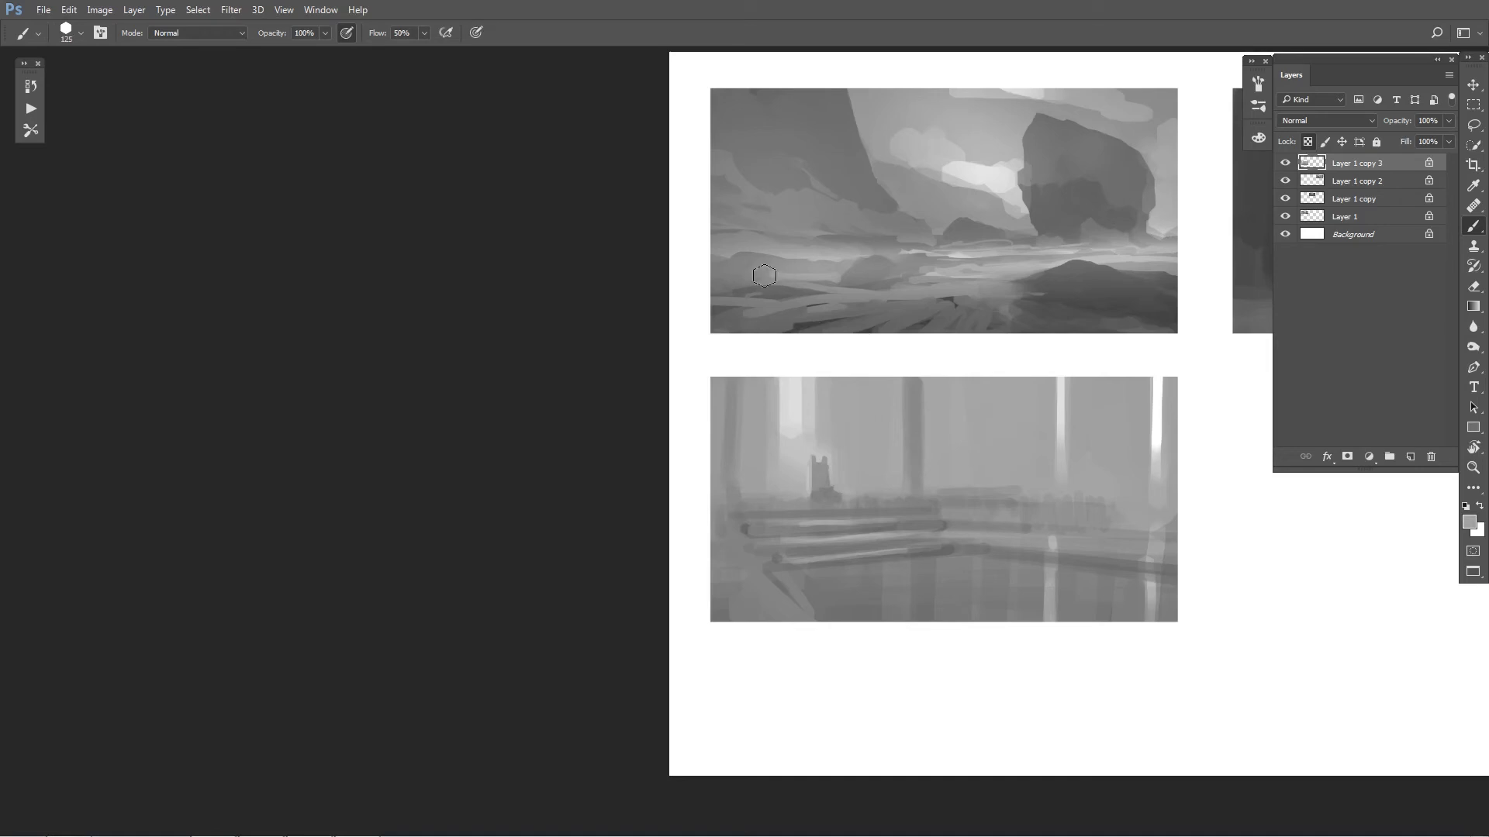
# Step: Refine the tower's base and the horizon on both sides of it with sampled greys and light accents
pyautogui.press('[')
pyautogui.press('[')
pyautogui.press('[')
pyautogui.press(']')
pyautogui.press(']')
pyautogui.moveTo(805, 497)
pyautogui.mouseDown()
pyautogui.moveTo(759, 495)
pyautogui.moveTo(823, 506)
pyautogui.moveTo(764, 499)
pyautogui.moveTo(793, 508)
pyautogui.moveTo(765, 512)
pyautogui.moveTo(765, 499)
pyautogui.mouseUp()
pyautogui.keyDown('alt'); pyautogui.click(812, 492); pyautogui.keyUp('alt')
pyautogui.keyDown('alt'); pyautogui.click(808, 500); pyautogui.keyUp('alt')
pyautogui.keyDown('alt'); pyautogui.click(766, 496); pyautogui.keyUp('alt')
pyautogui.press(']')
pyautogui.keyDown('alt'); pyautogui.click(805, 496); pyautogui.keyUp('alt')
pyautogui.keyDown('alt'); pyautogui.click(791, 415); pyautogui.keyUp('alt')
pyautogui.press('[')
pyautogui.press('[')
pyautogui.keyDown('alt'); pyautogui.click(837, 498); pyautogui.keyUp('alt')
pyautogui.press(']')
pyautogui.keyDown('alt'); pyautogui.click(884, 499); pyautogui.keyUp('alt')
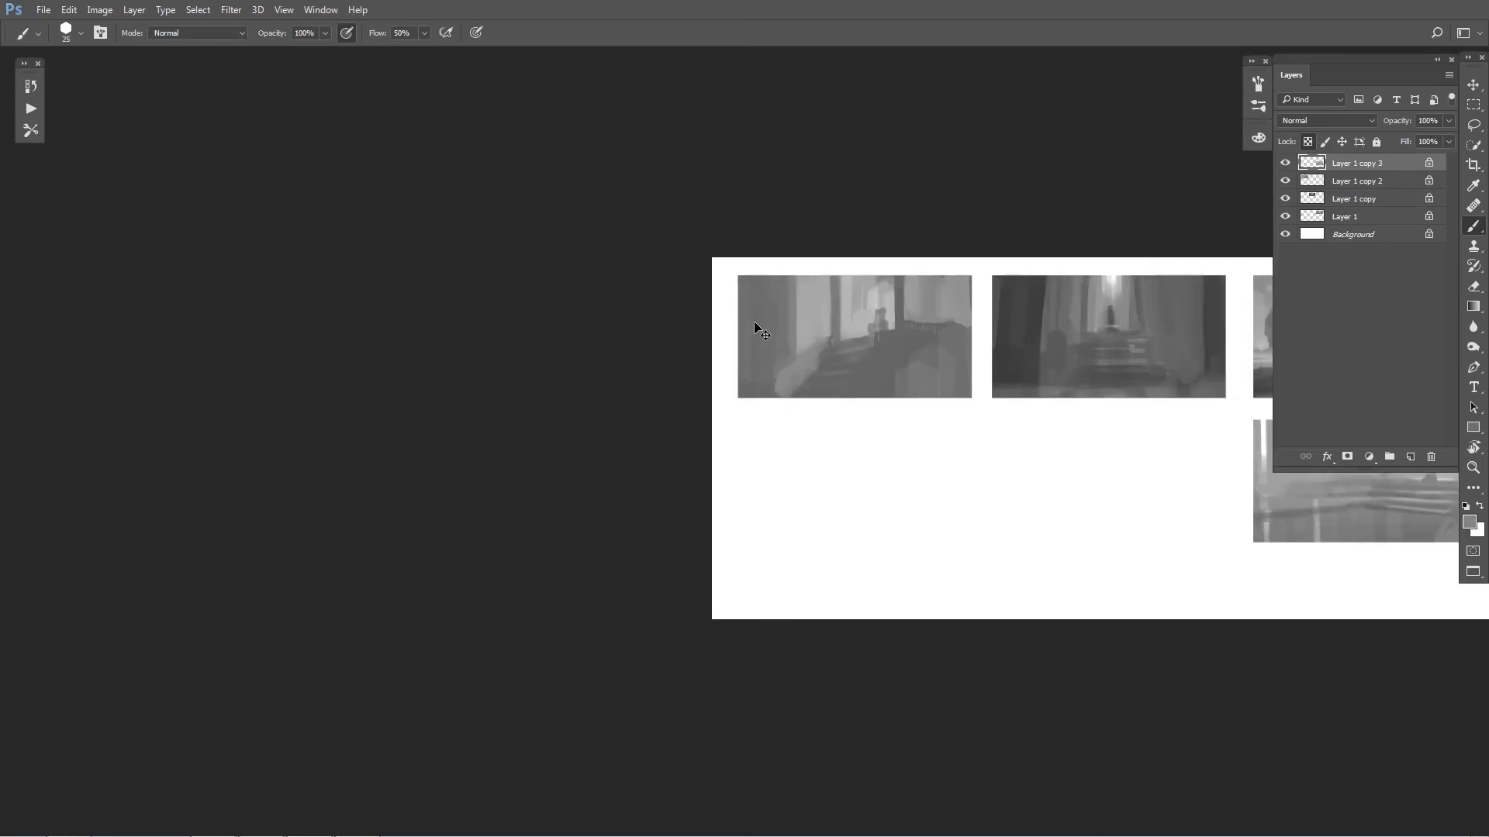
# Step: Darken the foreground beside the steps with a dark grey sampled from the boulder landscape
pyautogui.hotkey('ctrl', '-')
pyautogui.moveTo(827, 416); pyautogui.dragTo(642, 408)
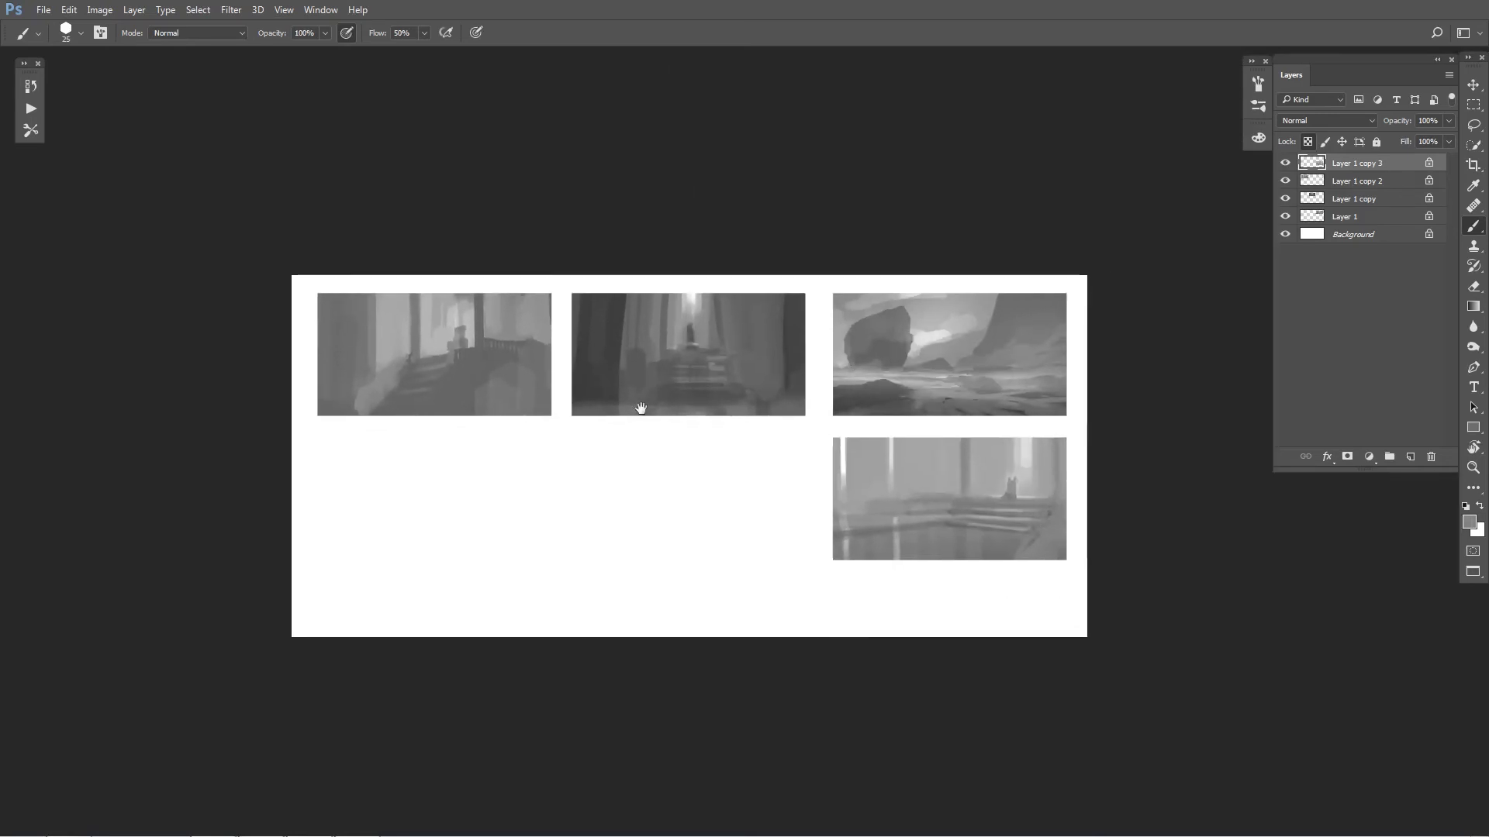
pyautogui.hotkey('ctrl', '+')
pyautogui.hscroll(5, 651, 387)
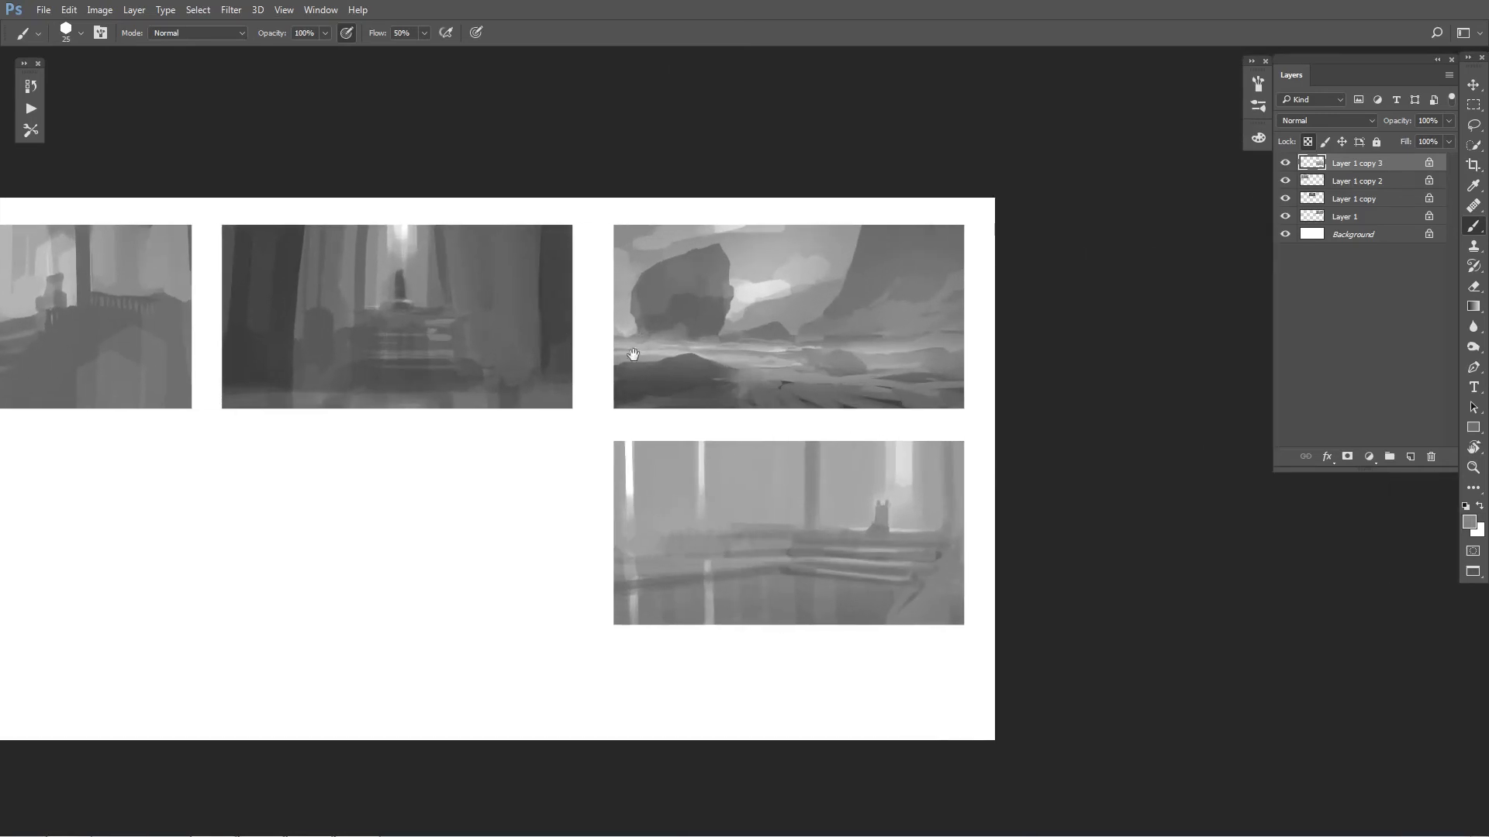
pyautogui.keyDown('alt'); pyautogui.click(620, 378); pyautogui.keyUp('alt')
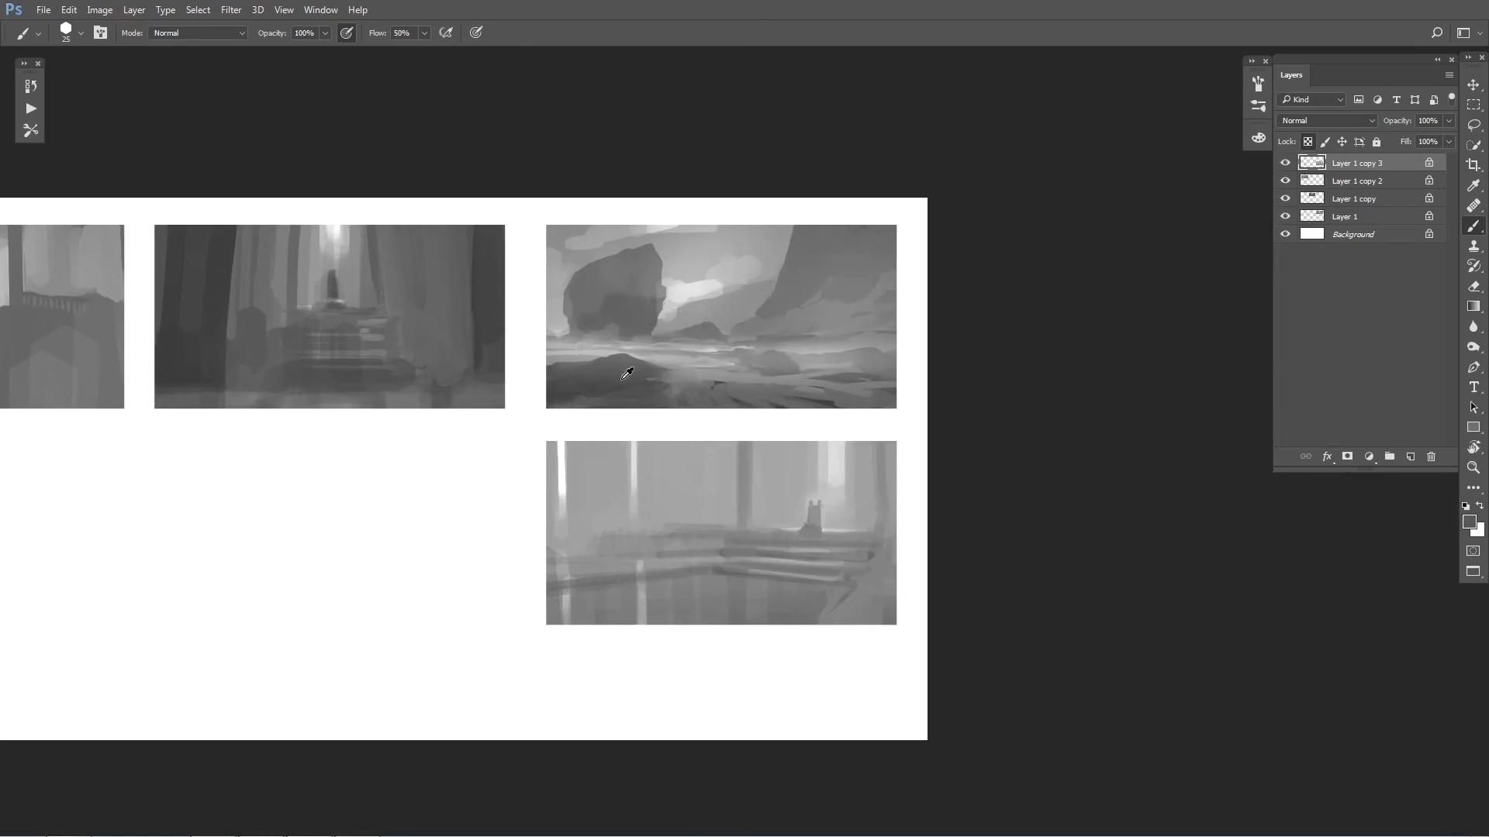
pyautogui.press(']')
pyautogui.moveTo(891, 563)
pyautogui.mouseDown()
pyautogui.moveTo(887, 654)
pyautogui.moveTo(900, 653)
pyautogui.moveTo(873, 628)
pyautogui.mouseUp()
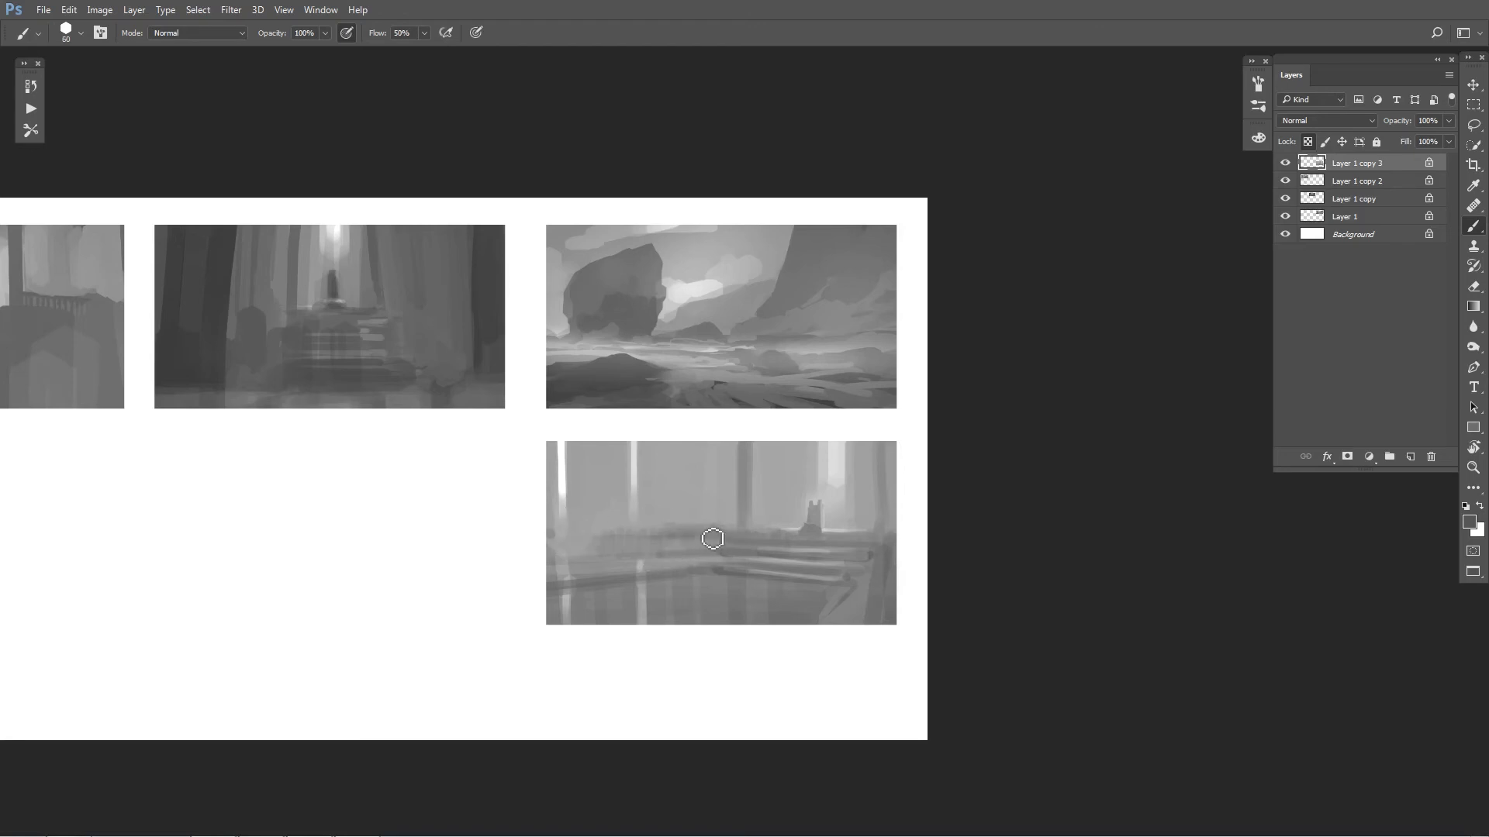
# Step: Paint the long platform as a solid horizontal band and clean its upper edge with sampled greys
pyautogui.moveTo(651, 544); pyautogui.dragTo(539, 547)
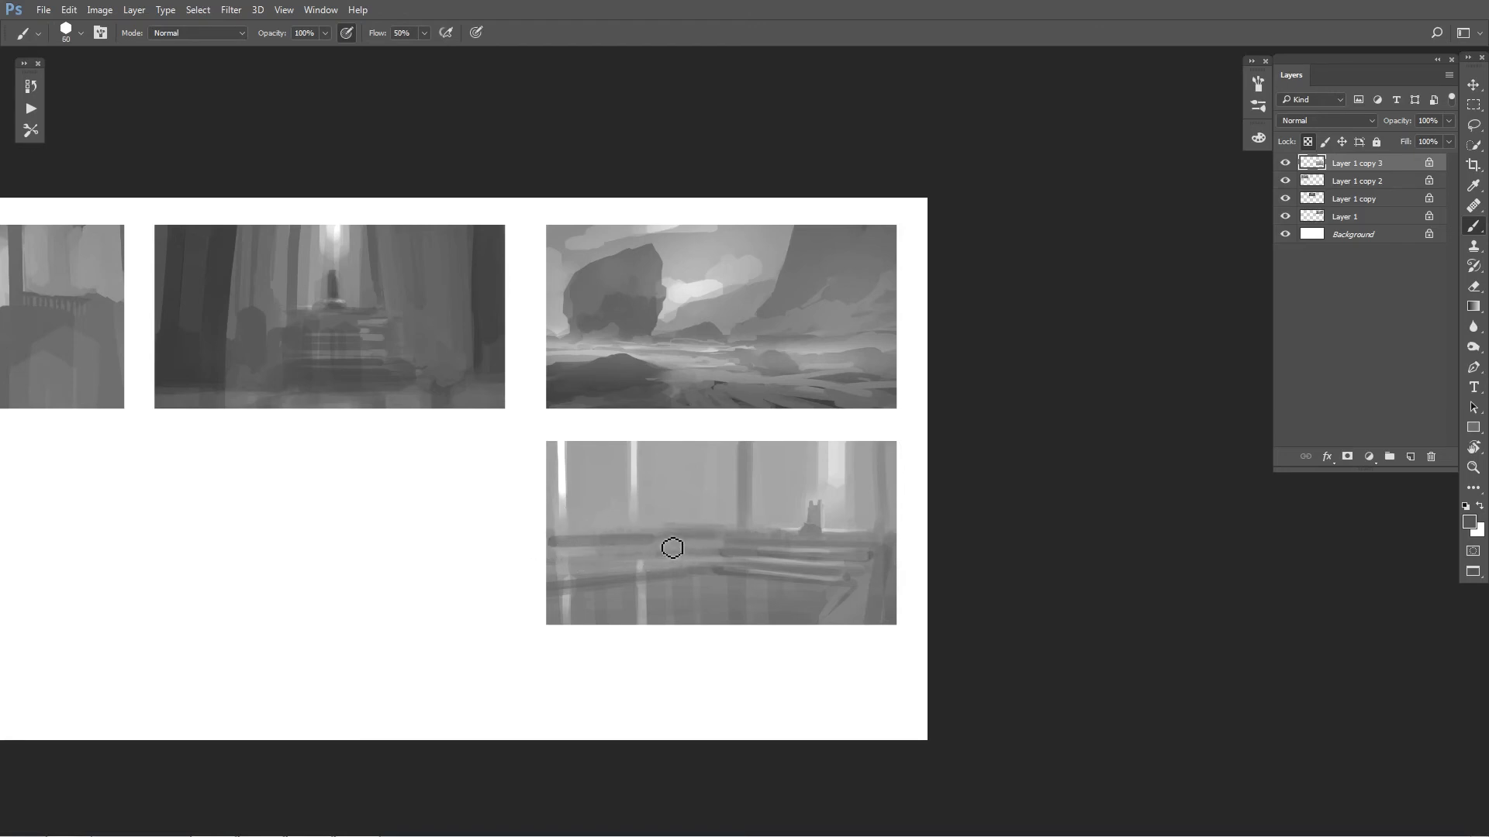
pyautogui.moveTo(563, 544)
pyautogui.mouseDown()
pyautogui.moveTo(650, 540)
pyautogui.moveTo(639, 548)
pyautogui.moveTo(554, 543)
pyautogui.moveTo(579, 527)
pyautogui.moveTo(609, 532)
pyautogui.moveTo(567, 533)
pyautogui.moveTo(656, 528)
pyautogui.moveTo(587, 521)
pyautogui.moveTo(605, 532)
pyautogui.moveTo(543, 536)
pyautogui.mouseUp()
pyautogui.keyDown('alt'); pyautogui.click(580, 518); pyautogui.keyUp('alt')
pyautogui.moveTo(542, 535)
pyautogui.mouseDown()
pyautogui.moveTo(672, 530)
pyautogui.moveTo(518, 547)
pyautogui.moveTo(664, 545)
pyautogui.mouseUp()
pyautogui.keyDown('alt'); pyautogui.click(640, 539); pyautogui.keyUp('alt')
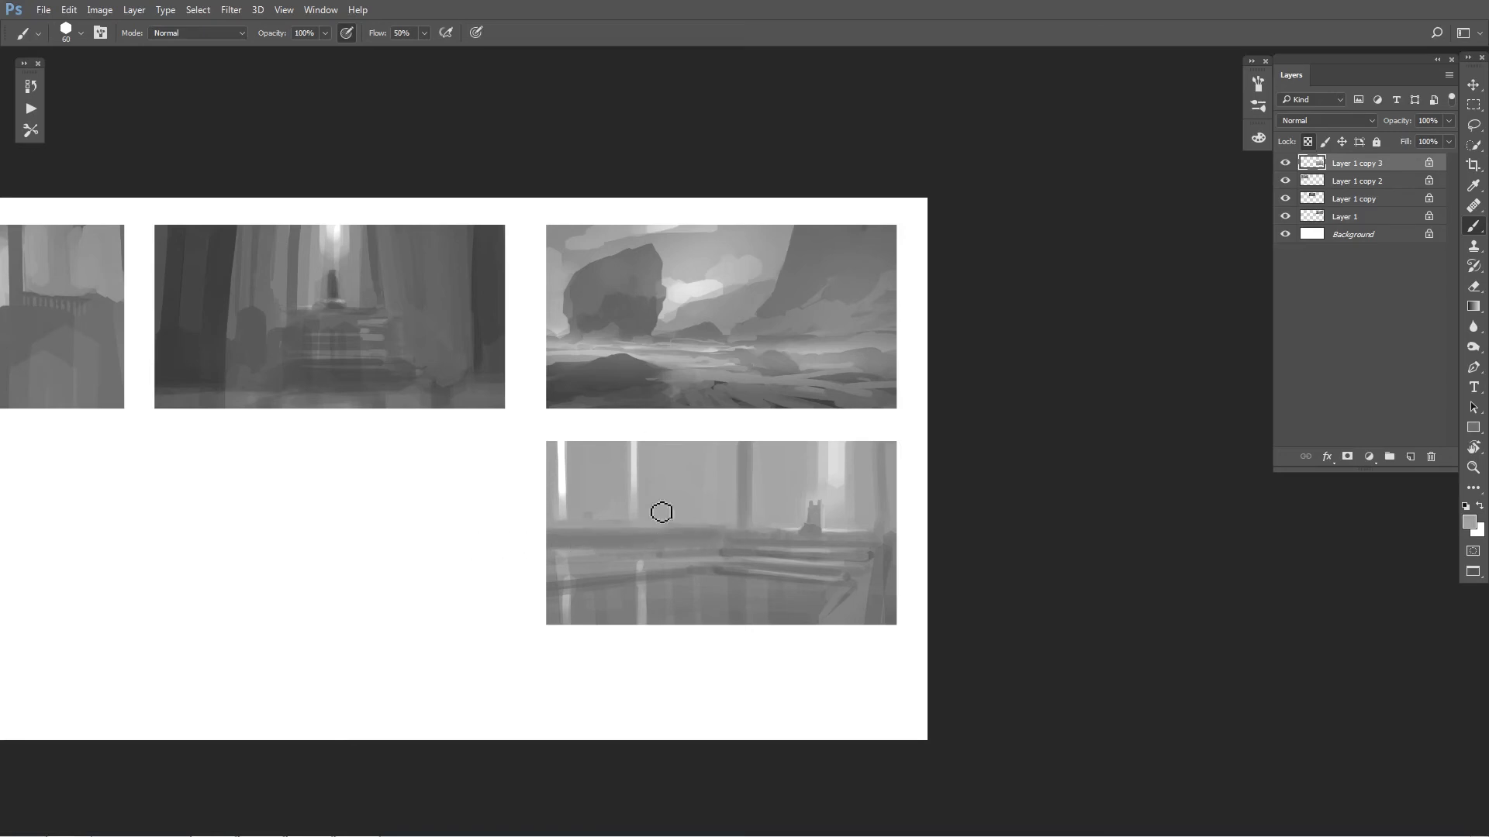
# Step: Add a thin bright rim of light along the platform's far edge with a small brush
pyautogui.press('[')
pyautogui.press('[')
pyautogui.press('[')
pyautogui.press('[')
pyautogui.moveTo(560, 530)
pyautogui.mouseDown()
pyautogui.moveTo(589, 539)
pyautogui.moveTo(552, 530)
pyautogui.mouseUp()
pyautogui.keyDown('alt'); pyautogui.click(559, 539); pyautogui.keyUp('alt')
pyautogui.keyDown('alt'); pyautogui.click(563, 503); pyautogui.keyUp('alt')
pyautogui.moveTo(560, 534); pyautogui.dragTo(731, 534)
pyautogui.keyDown('alt'); pyautogui.click(698, 523); pyautogui.keyUp('alt')
pyautogui.hotkey('alt', ']')
pyautogui.press(']')
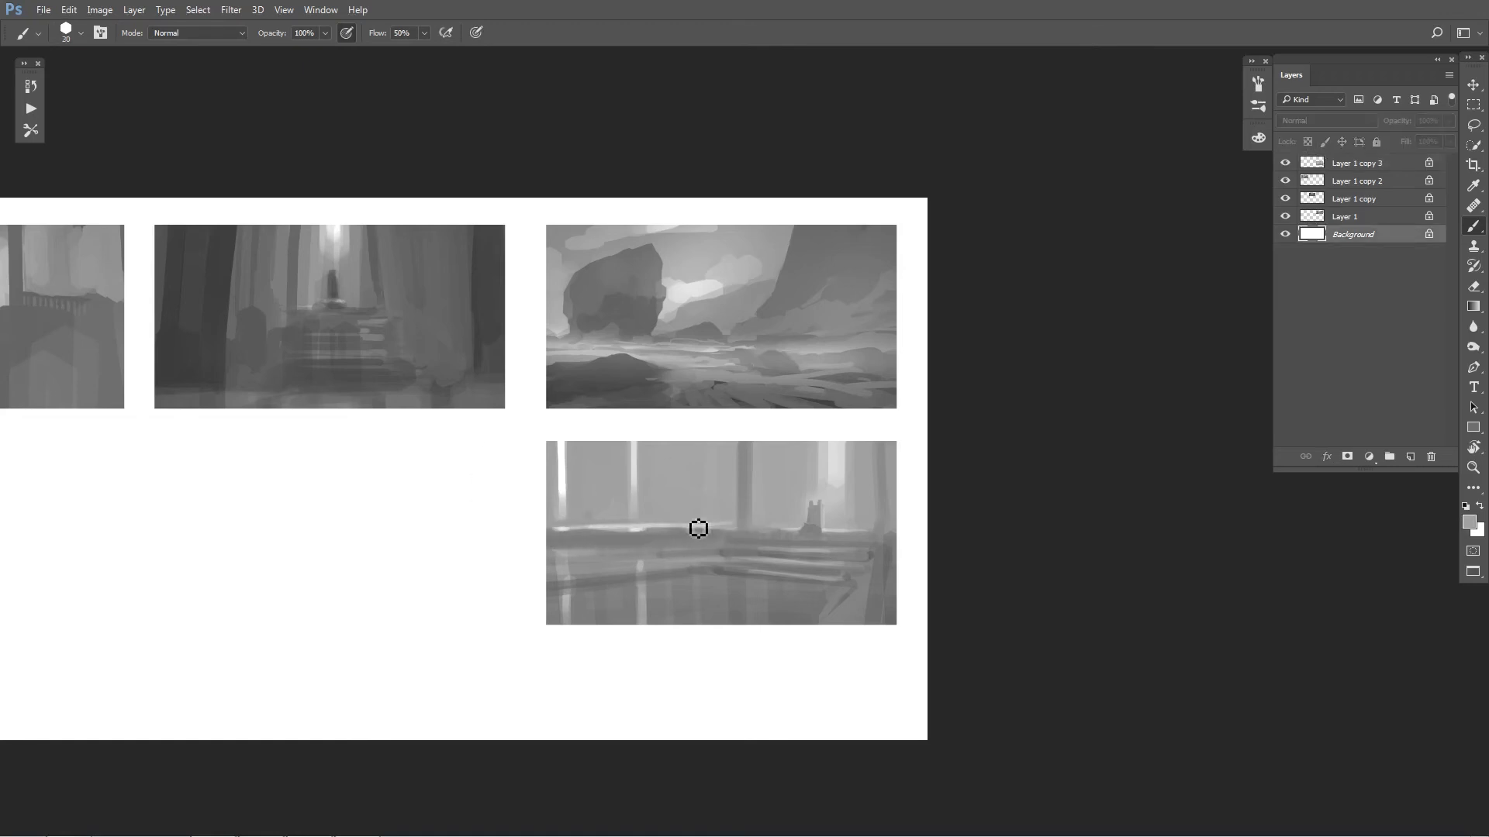
# Step: Reselect the tower thumbnail's layer, Layer 1 copy 3, toggling its visibility to check it
pyautogui.click(1312, 181)
pyautogui.click(1286, 164)
pyautogui.click(1286, 164)
pyautogui.click(1310, 165)
# Step: Widen the central column and paint blocky bases around it and the edge column with sampled greys
pyautogui.keyDown('alt'); pyautogui.click(684, 479); pyautogui.keyUp('alt')
pyautogui.press(']')
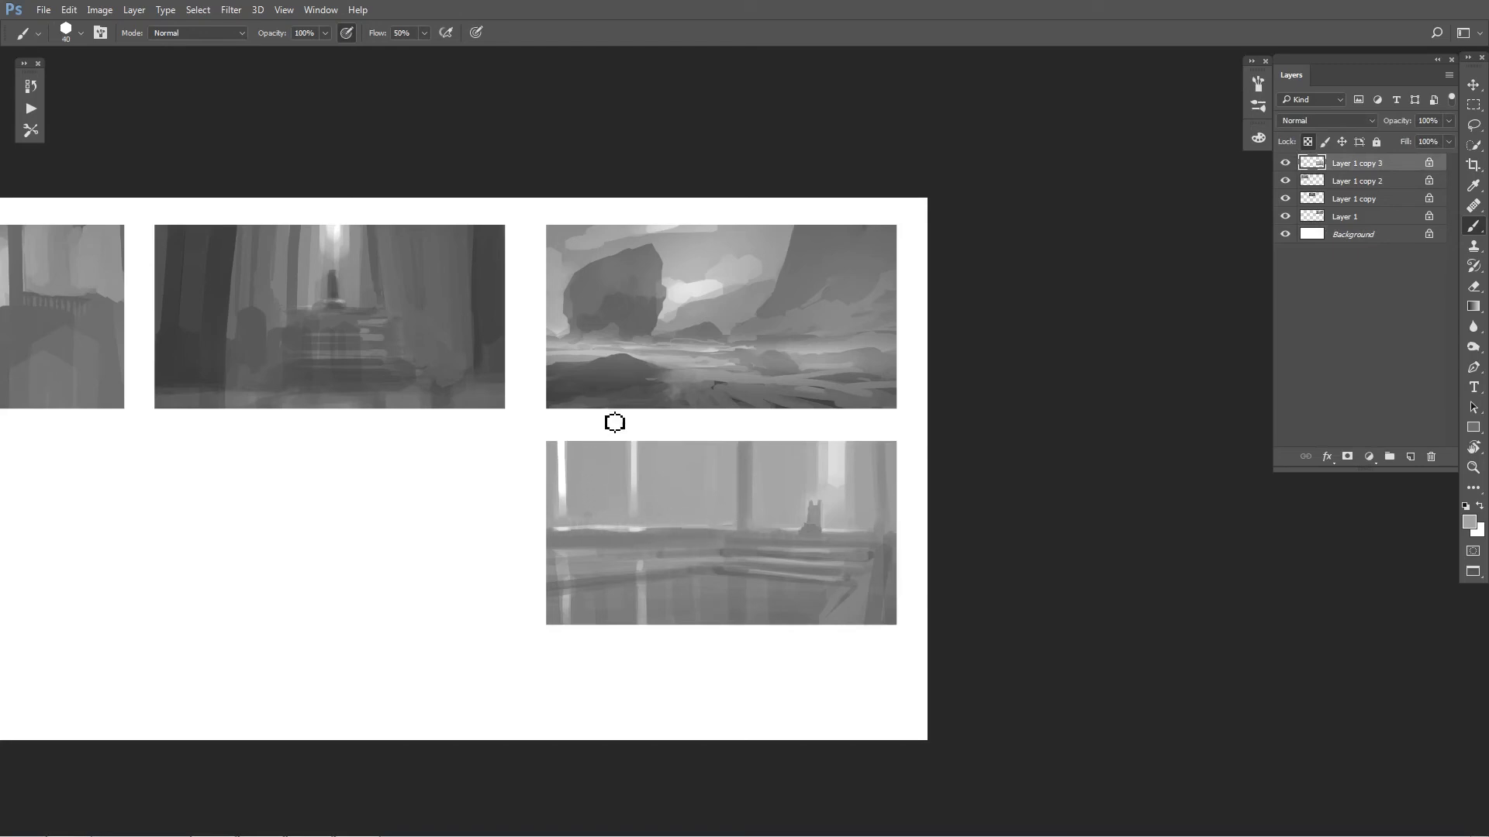
pyautogui.press(']')
pyautogui.press(']')
pyautogui.press(']')
pyautogui.press(']')
pyautogui.keyDown('alt'); pyautogui.click(886, 547); pyautogui.keyUp('alt')
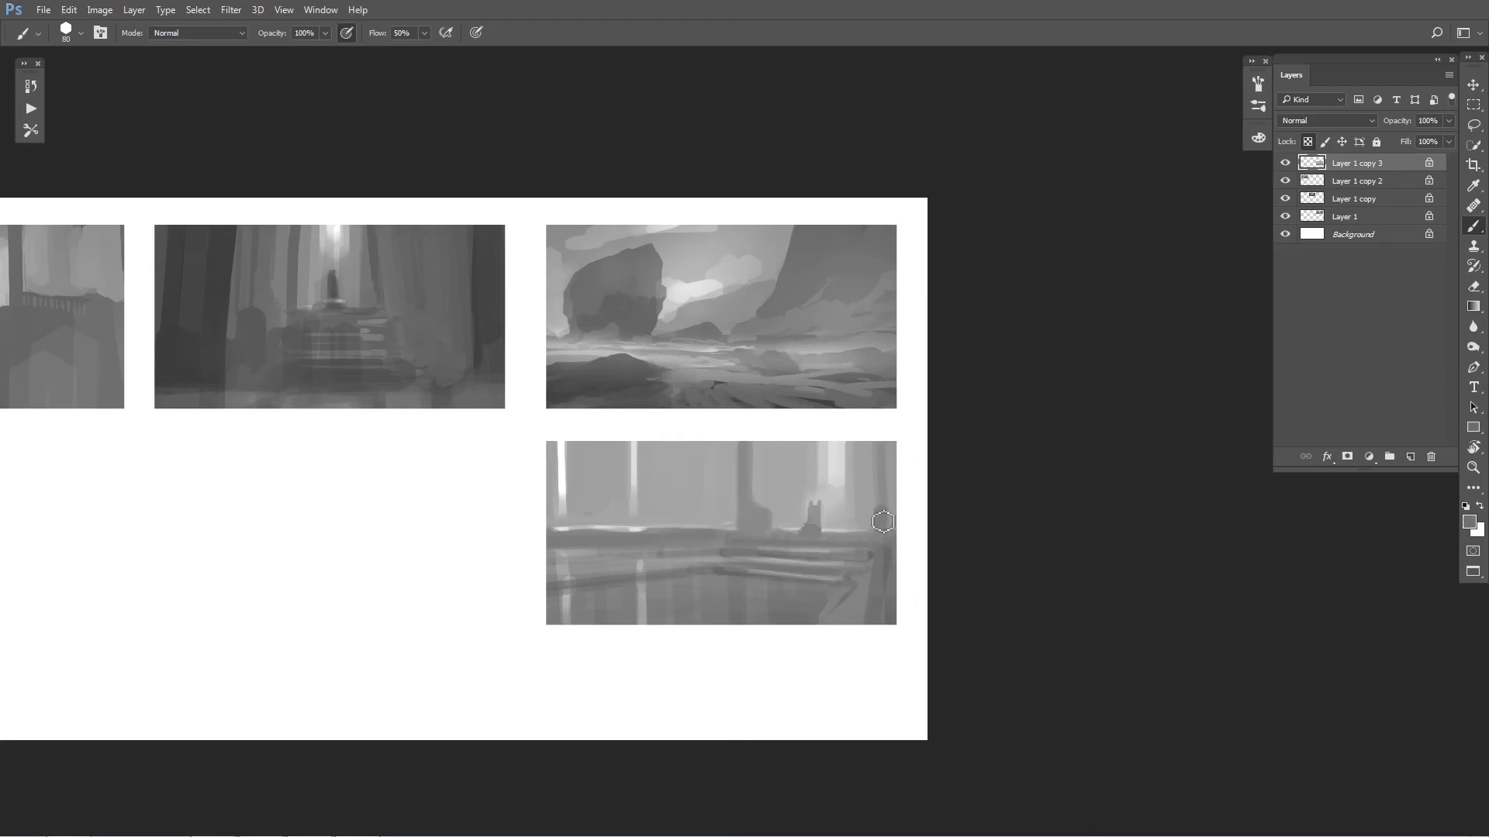
pyautogui.moveTo(887, 509)
pyautogui.mouseDown()
pyautogui.moveTo(884, 536)
pyautogui.moveTo(884, 442)
pyautogui.moveTo(897, 531)
pyautogui.mouseUp()
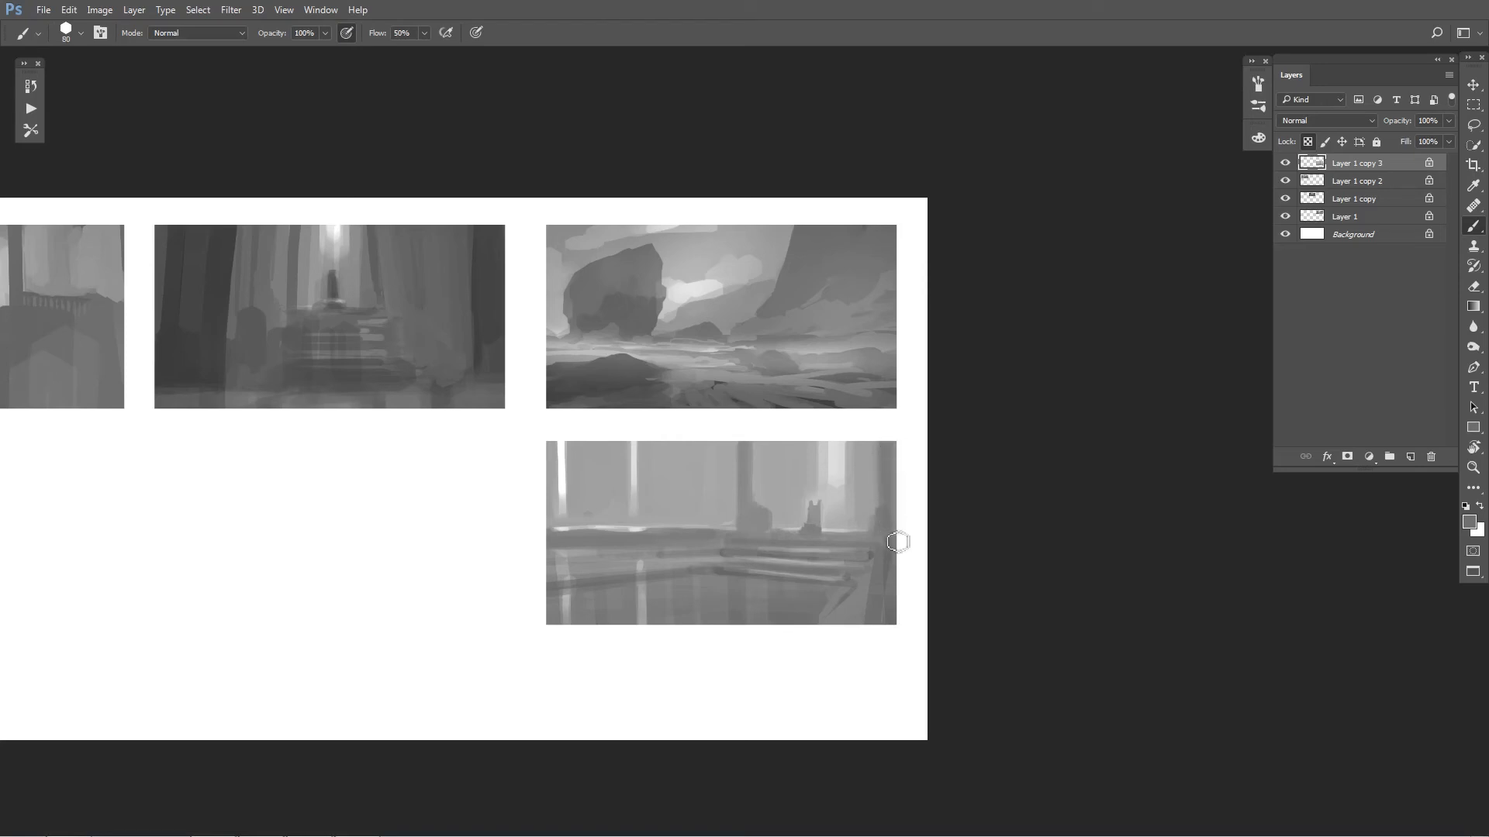
pyautogui.moveTo(742, 465)
pyautogui.mouseDown()
pyautogui.moveTo(741, 528)
pyautogui.moveTo(732, 458)
pyautogui.moveTo(729, 532)
pyautogui.mouseUp()
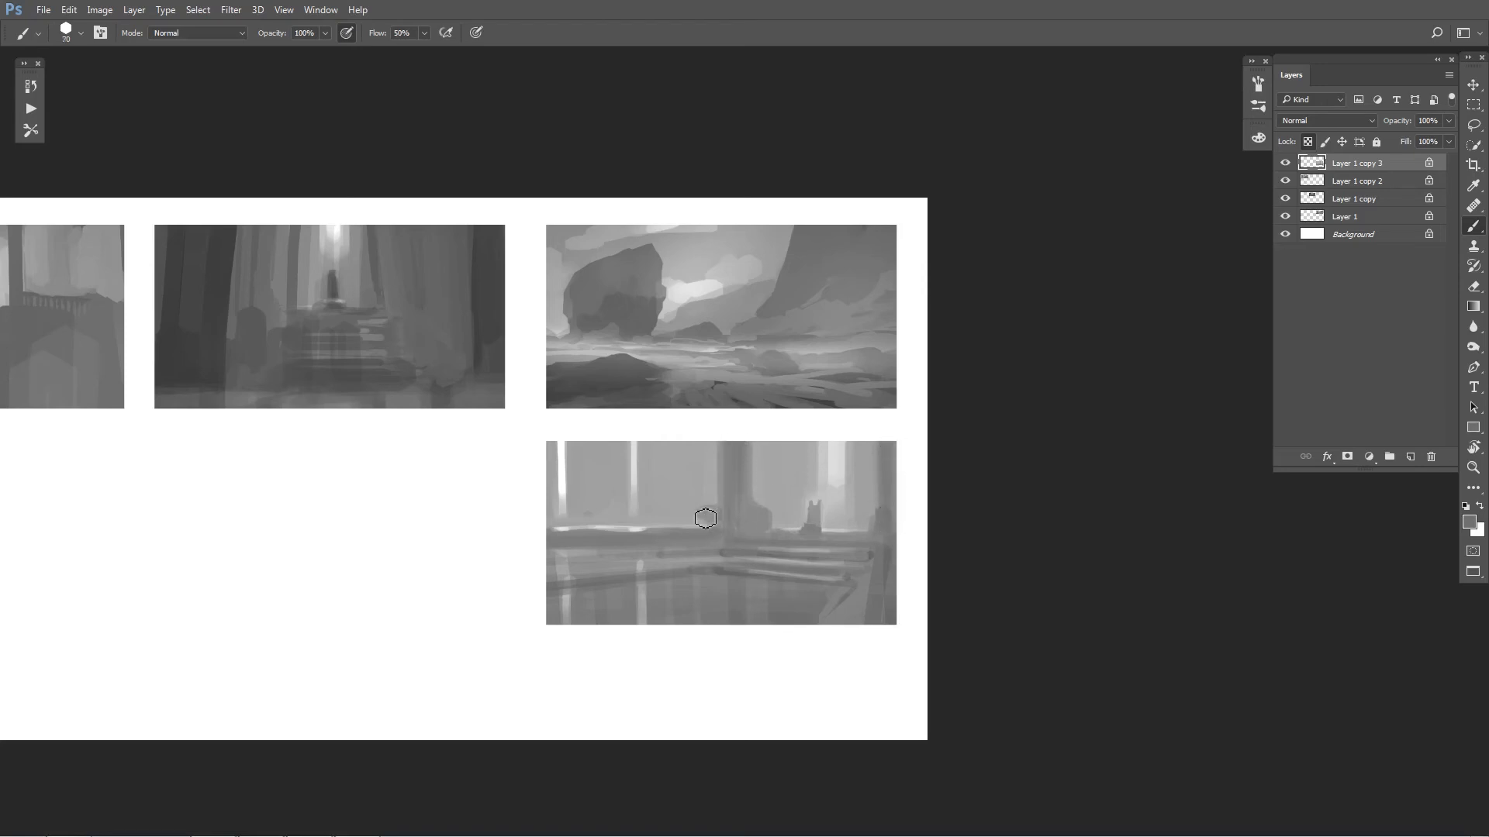
pyautogui.moveTo(704, 529); pyautogui.dragTo(722, 508)
# Step: Shorten the steps by painting darker side walls at both ends with sampled greys
pyautogui.press('[')
pyautogui.press('[')
pyautogui.press('[')
pyautogui.keyDown('alt'); pyautogui.click(865, 599); pyautogui.keyUp('alt')
pyautogui.moveTo(868, 555)
pyautogui.mouseDown()
pyautogui.moveTo(870, 579)
pyautogui.moveTo(849, 589)
pyautogui.mouseUp()
pyautogui.keyDown('alt'); pyautogui.click(887, 564); pyautogui.keyUp('alt')
pyautogui.moveTo(775, 548)
pyautogui.mouseDown()
pyautogui.moveTo(742, 579)
pyautogui.moveTo(724, 572)
pyautogui.moveTo(735, 545)
pyautogui.mouseUp()
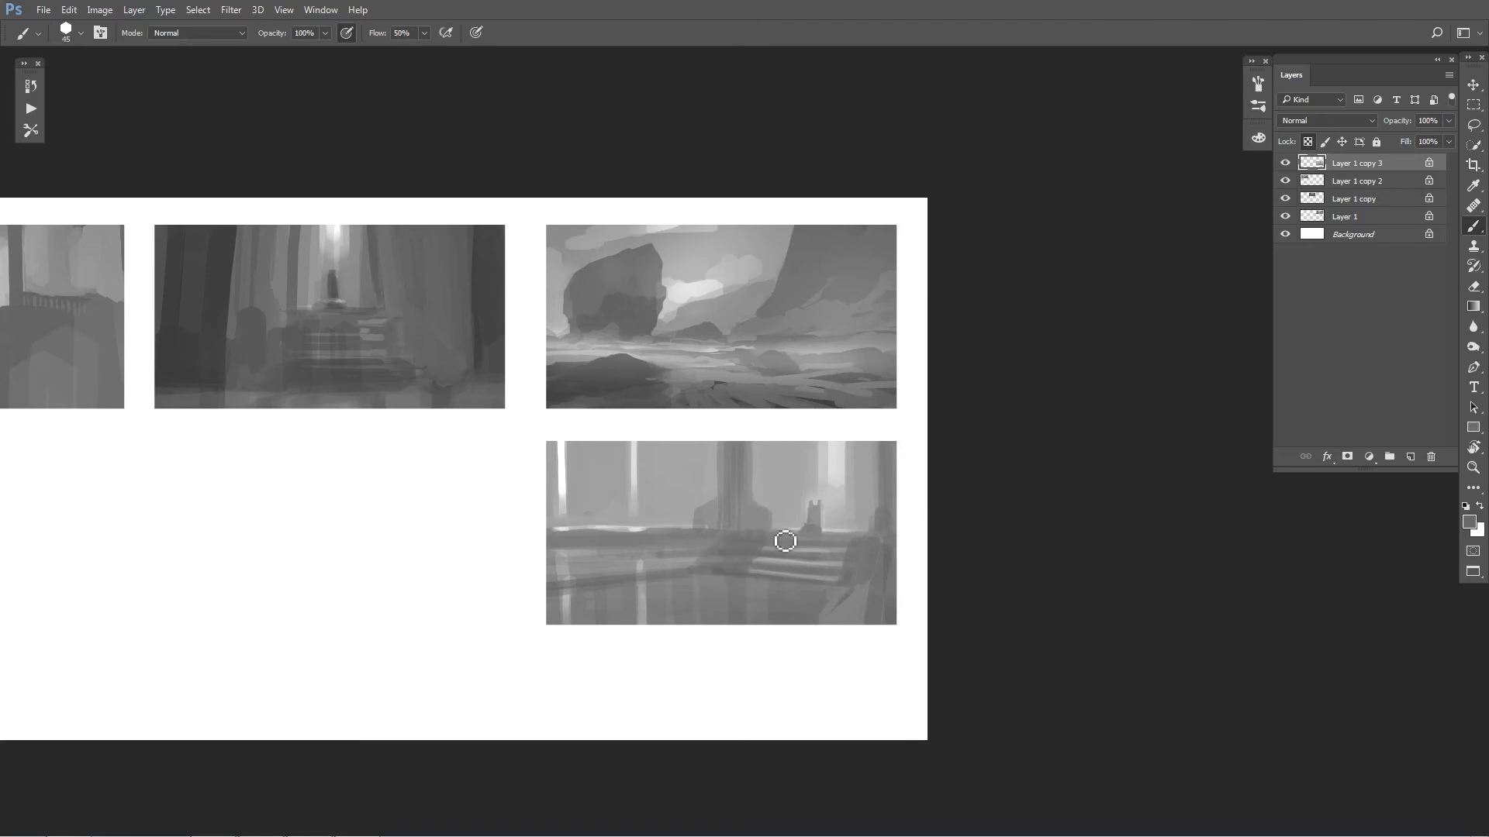
pyautogui.keyDown('alt'); pyautogui.click(875, 570); pyautogui.keyUp('alt')
pyautogui.moveTo(856, 555); pyautogui.dragTo(831, 600)
pyautogui.keyDown('alt'); pyautogui.click(718, 567); pyautogui.keyUp('alt')
pyautogui.press(']')
pyautogui.moveTo(713, 568); pyautogui.dragTo(757, 558)
pyautogui.keyDown('alt'); pyautogui.click(735, 556); pyautogui.keyUp('alt')
# Step: Flip the canvas horizontally and frame the tower thumbnail
pyautogui.hotkey('ctrl', 'shift', 'h')
pyautogui.hotkey('ctrl', '-')
pyautogui.hotkey('ctrl', '-')
pyautogui.hotkey('ctrl', '+')
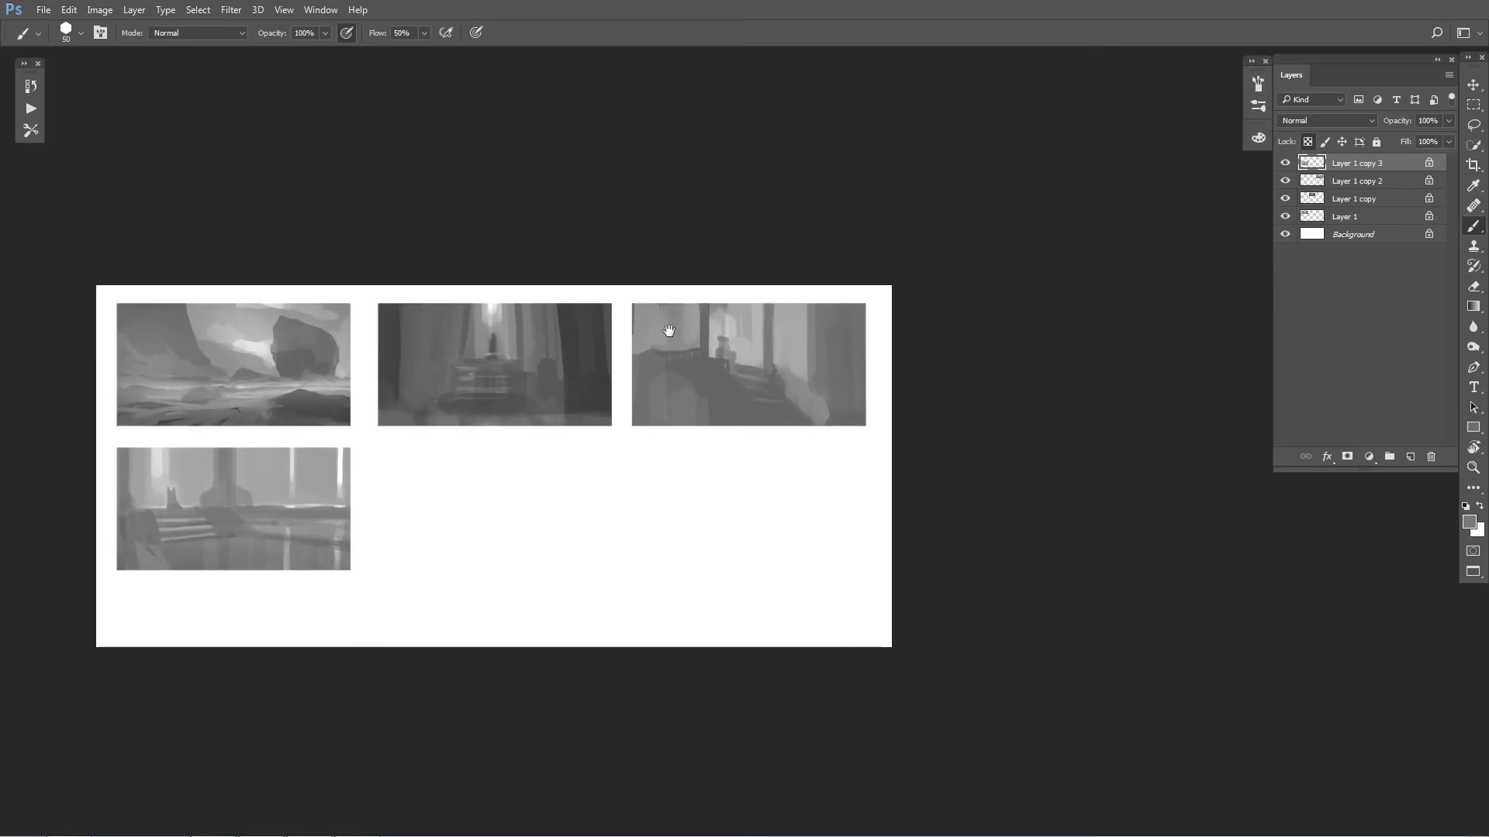
pyautogui.moveTo(430, 546); pyautogui.dragTo(829, 531)
pyautogui.hotkey('ctrl', '+')
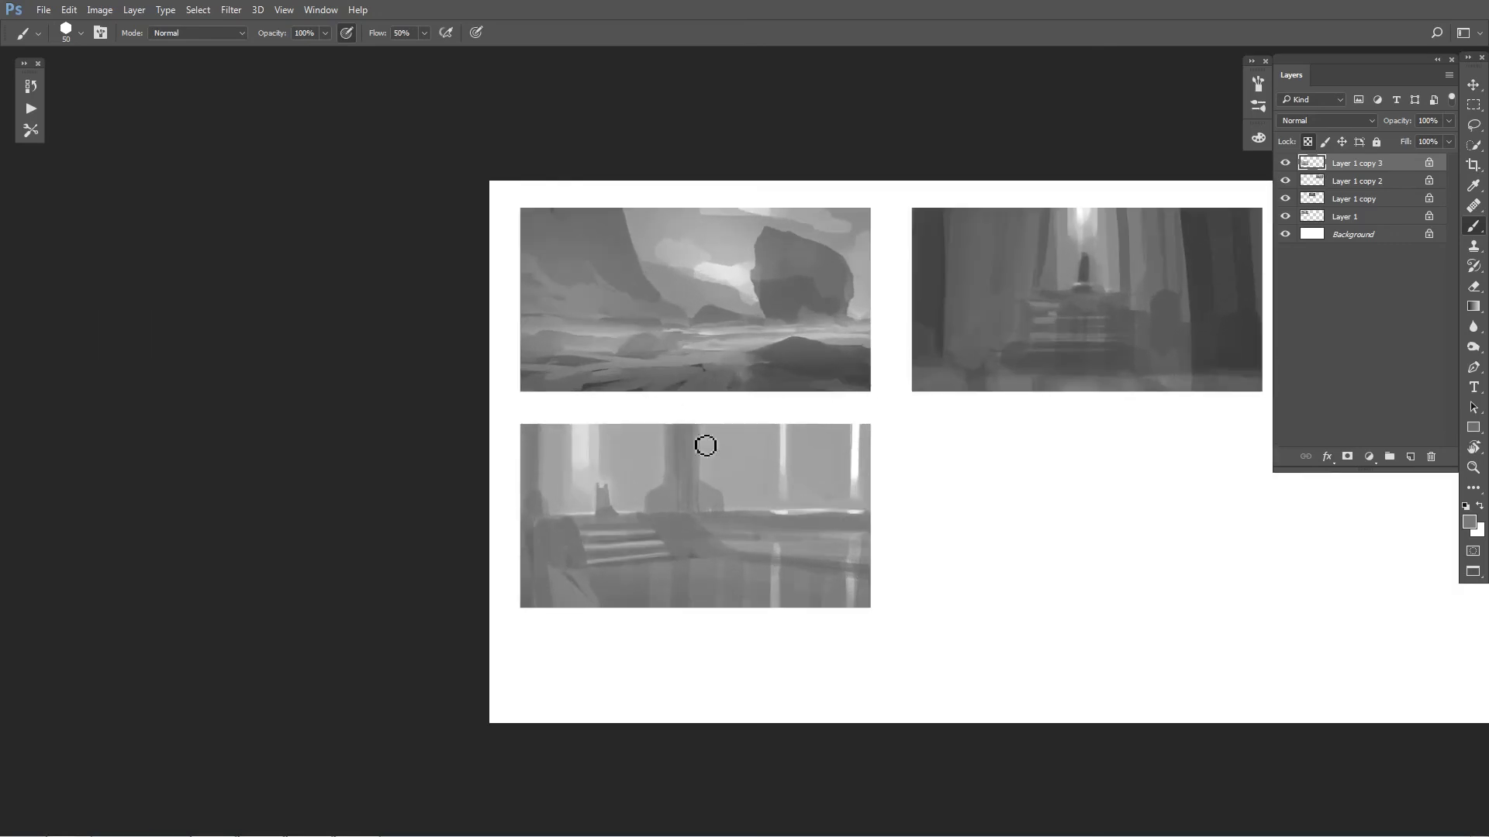
# Step: Highlight the tower's prongs and edges with a small brush in sampled light grey
pyautogui.keyDown('alt'); pyautogui.click(792, 452); pyautogui.keyUp('alt')
pyautogui.press('[')
pyautogui.press('[')
pyautogui.press('[')
pyautogui.press('[')
pyautogui.press(']')
pyautogui.moveTo(605, 492); pyautogui.dragTo(602, 483)
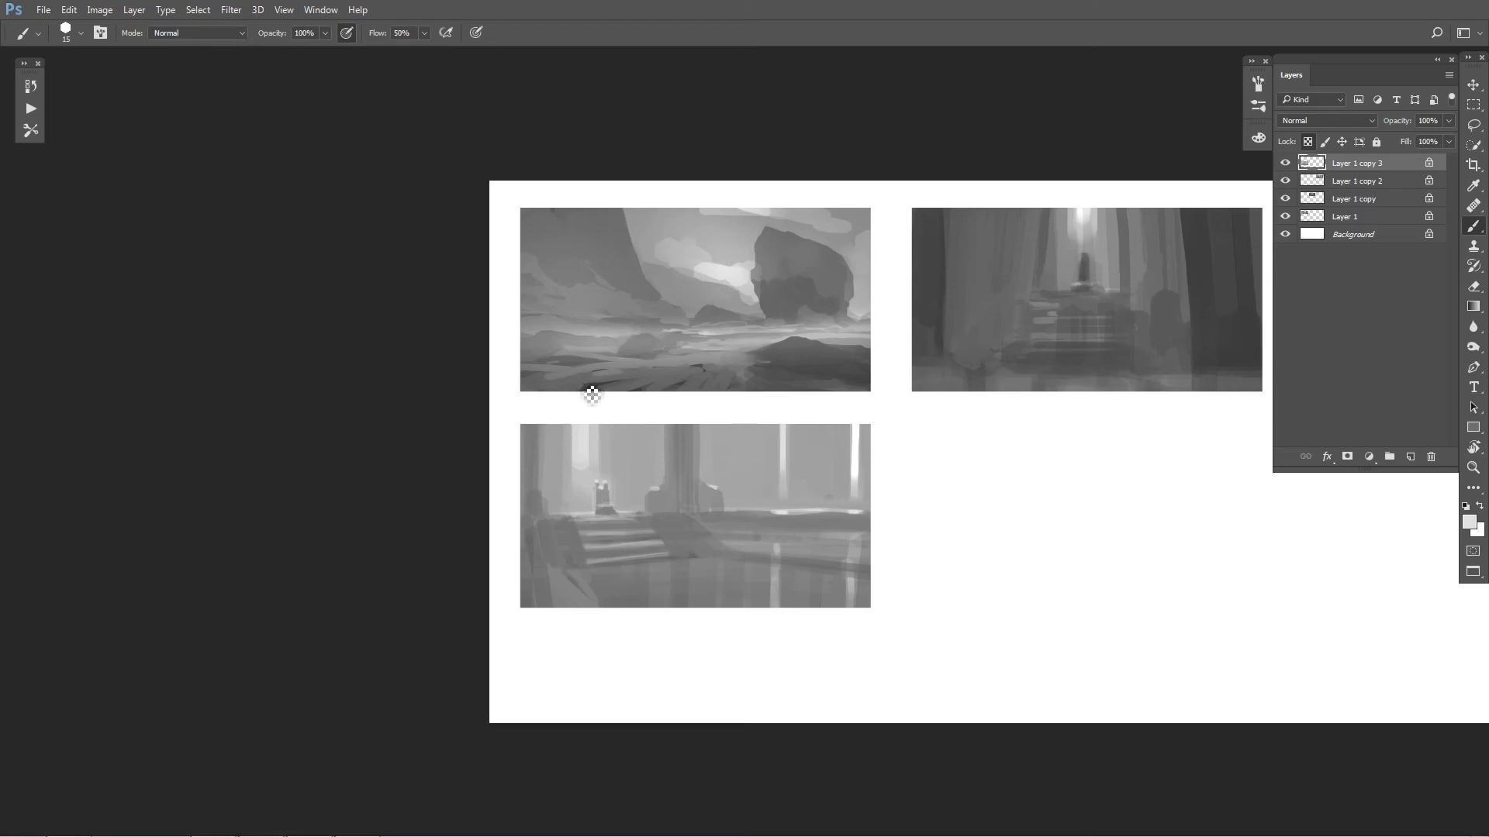
# Step: Shape the wall beside the steps with a larger brush and sampled mid grey
pyautogui.keyDown('alt'); pyautogui.click(560, 538); pyautogui.keyUp('alt')
pyautogui.press(']')
pyautogui.press(']')
pyautogui.press(']')
pyautogui.press(']')
pyautogui.moveTo(556, 546); pyautogui.dragTo(542, 575)
# Step: Reshape the central column's rounded bases into a tapered, stepped silhouette with sampled greys
pyautogui.press(']')
pyautogui.press(']')
pyautogui.press(']')
pyautogui.keyDown('alt'); pyautogui.click(705, 445); pyautogui.keyUp('alt')
pyautogui.keyDown('alt'); pyautogui.click(682, 442); pyautogui.keyUp('alt')
pyautogui.moveTo(690, 437)
pyautogui.mouseDown()
pyautogui.moveTo(694, 491)
pyautogui.moveTo(680, 466)
pyautogui.moveTo(679, 491)
pyautogui.moveTo(698, 505)
pyautogui.moveTo(693, 434)
pyautogui.moveTo(722, 487)
pyautogui.moveTo(710, 521)
pyautogui.moveTo(662, 502)
pyautogui.moveTo(684, 440)
pyautogui.moveTo(700, 498)
pyautogui.moveTo(704, 446)
pyautogui.moveTo(706, 483)
pyautogui.moveTo(704, 465)
pyautogui.moveTo(731, 491)
pyautogui.moveTo(652, 510)
pyautogui.mouseUp()
pyautogui.keyDown('alt'); pyautogui.click(704, 468); pyautogui.keyUp('alt')
pyautogui.keyDown('alt'); pyautogui.click(709, 507); pyautogui.keyUp('alt')
pyautogui.keyDown('alt'); pyautogui.click(712, 519); pyautogui.keyUp('alt')
pyautogui.keyDown('alt'); pyautogui.click(725, 528); pyautogui.keyUp('alt')
pyautogui.keyDown('alt'); pyautogui.click(724, 475); pyautogui.keyUp('alt')
pyautogui.keyDown('alt'); pyautogui.click(692, 489); pyautogui.keyUp('alt')
pyautogui.keyDown('alt'); pyautogui.click(721, 487); pyautogui.keyUp('alt')
pyautogui.keyDown('alt'); pyautogui.click(671, 490); pyautogui.keyUp('alt')
pyautogui.keyDown('alt'); pyautogui.click(662, 494); pyautogui.keyUp('alt')
pyautogui.keyDown('alt'); pyautogui.click(646, 487); pyautogui.keyUp('alt')
pyautogui.keyDown('alt'); pyautogui.click(667, 500); pyautogui.keyUp('alt')
# Step: Raise and reshape the block at the base of the edge column with sampled greys
pyautogui.moveTo(542, 485)
pyautogui.mouseDown()
pyautogui.moveTo(539, 508)
pyautogui.moveTo(557, 516)
pyautogui.moveTo(549, 495)
pyautogui.moveTo(563, 506)
pyautogui.mouseUp()
pyautogui.keyDown('alt'); pyautogui.click(563, 486); pyautogui.keyUp('alt')
pyautogui.keyDown('alt'); pyautogui.click(557, 508); pyautogui.keyUp('alt')
pyautogui.press(']')
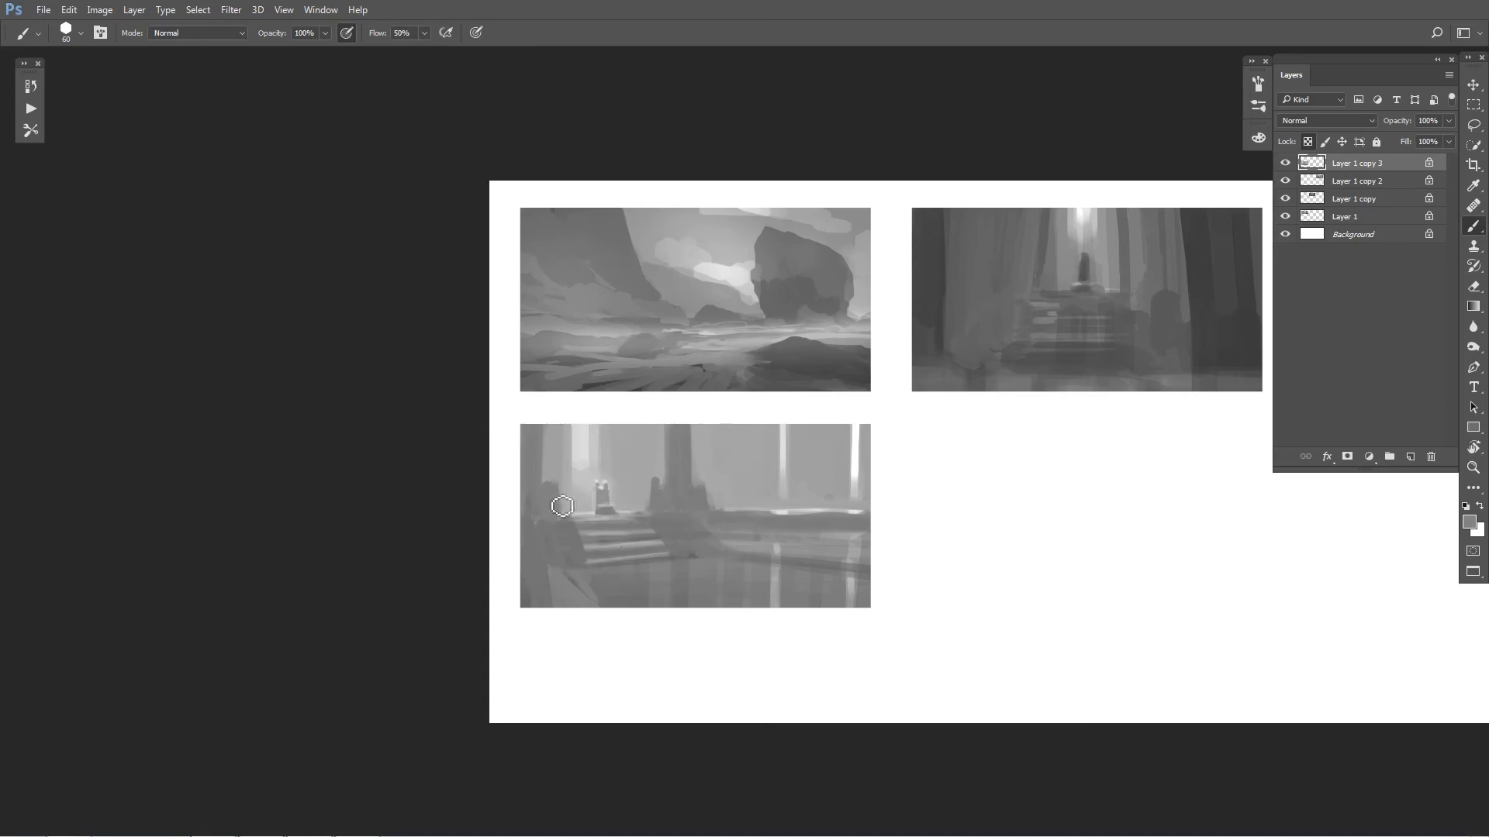
pyautogui.keyDown('alt'); pyautogui.click(560, 469); pyautogui.keyUp('alt')
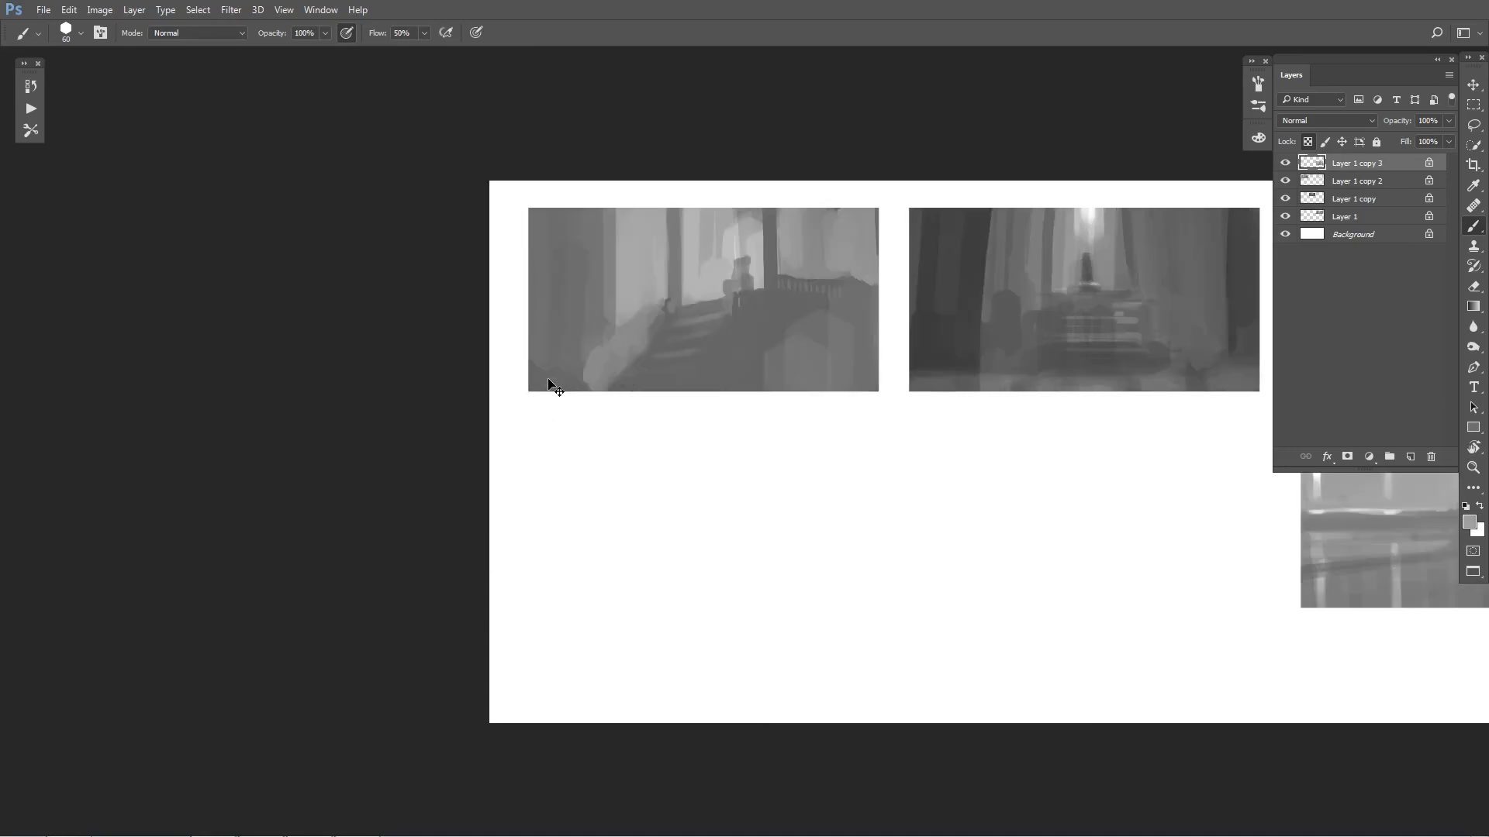
# Step: Taper the central column toward its top and broaden its lower sides with sampled greys
pyautogui.hotkey('ctrl', '-')
pyautogui.hotkey('ctrl', '+')
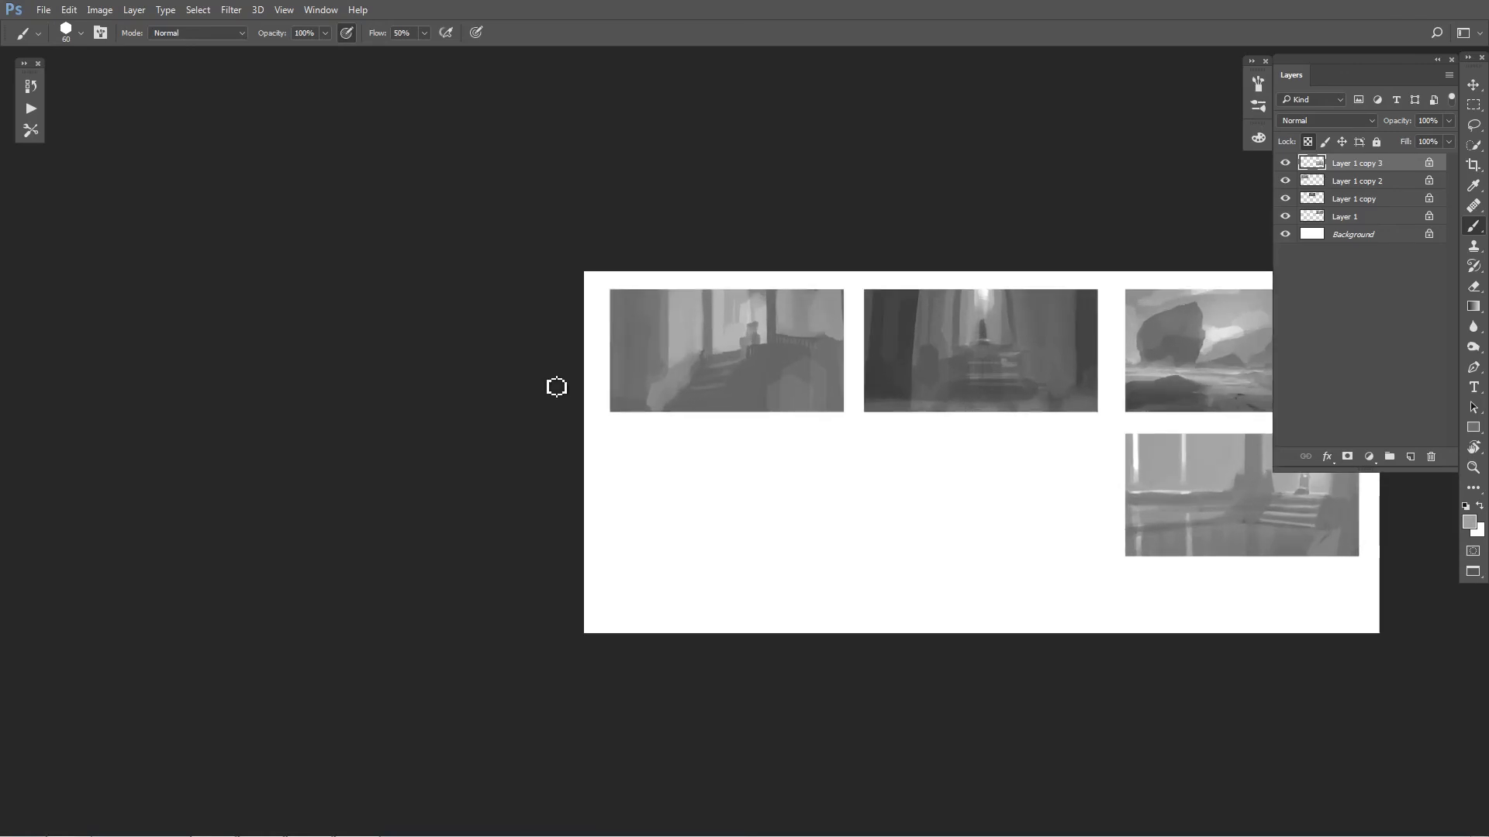
pyautogui.moveTo(784, 570); pyautogui.dragTo(742, 561)
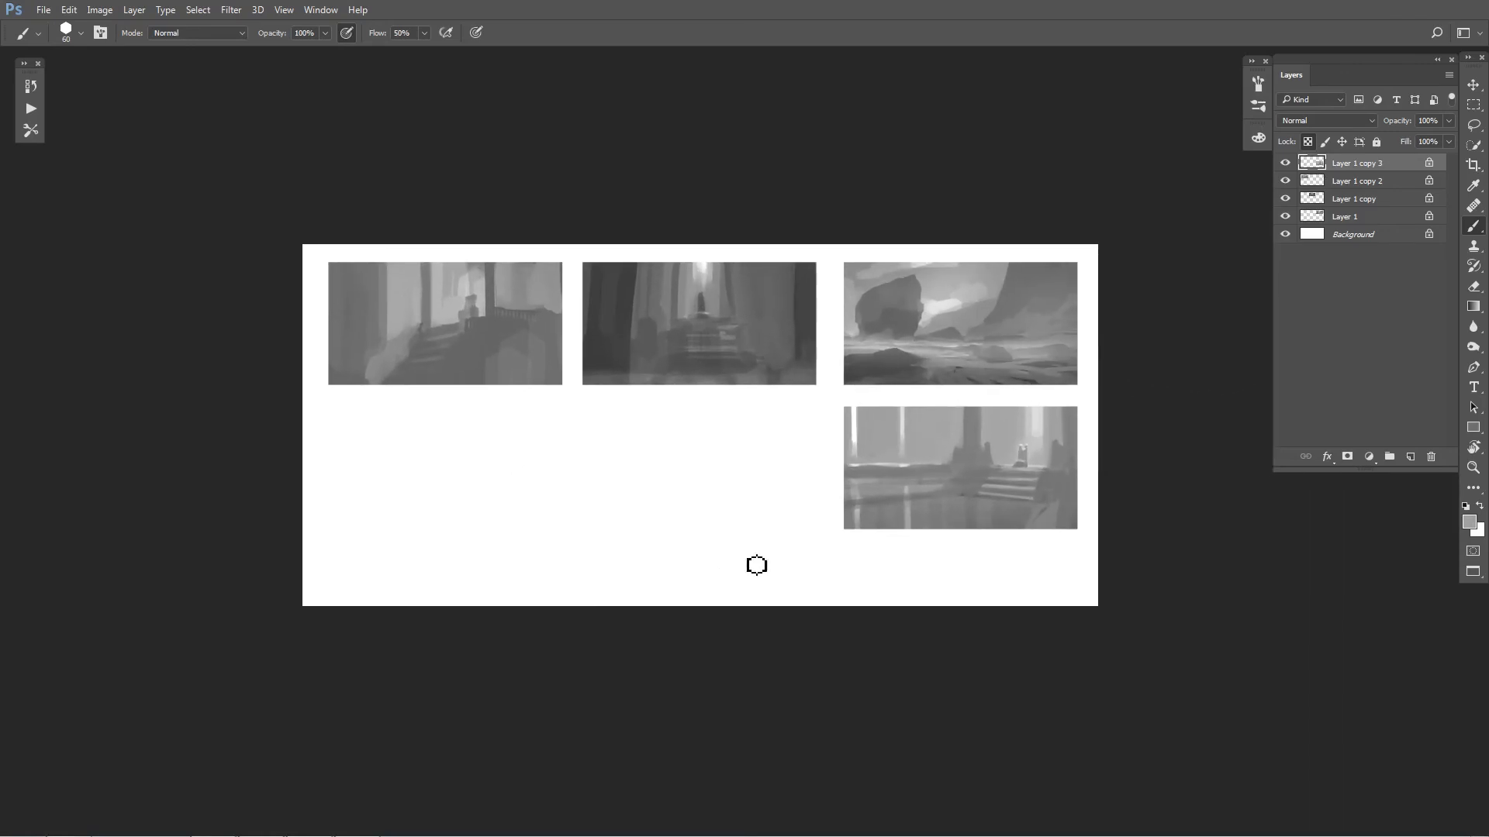
pyautogui.hotkey('ctrl', '+')
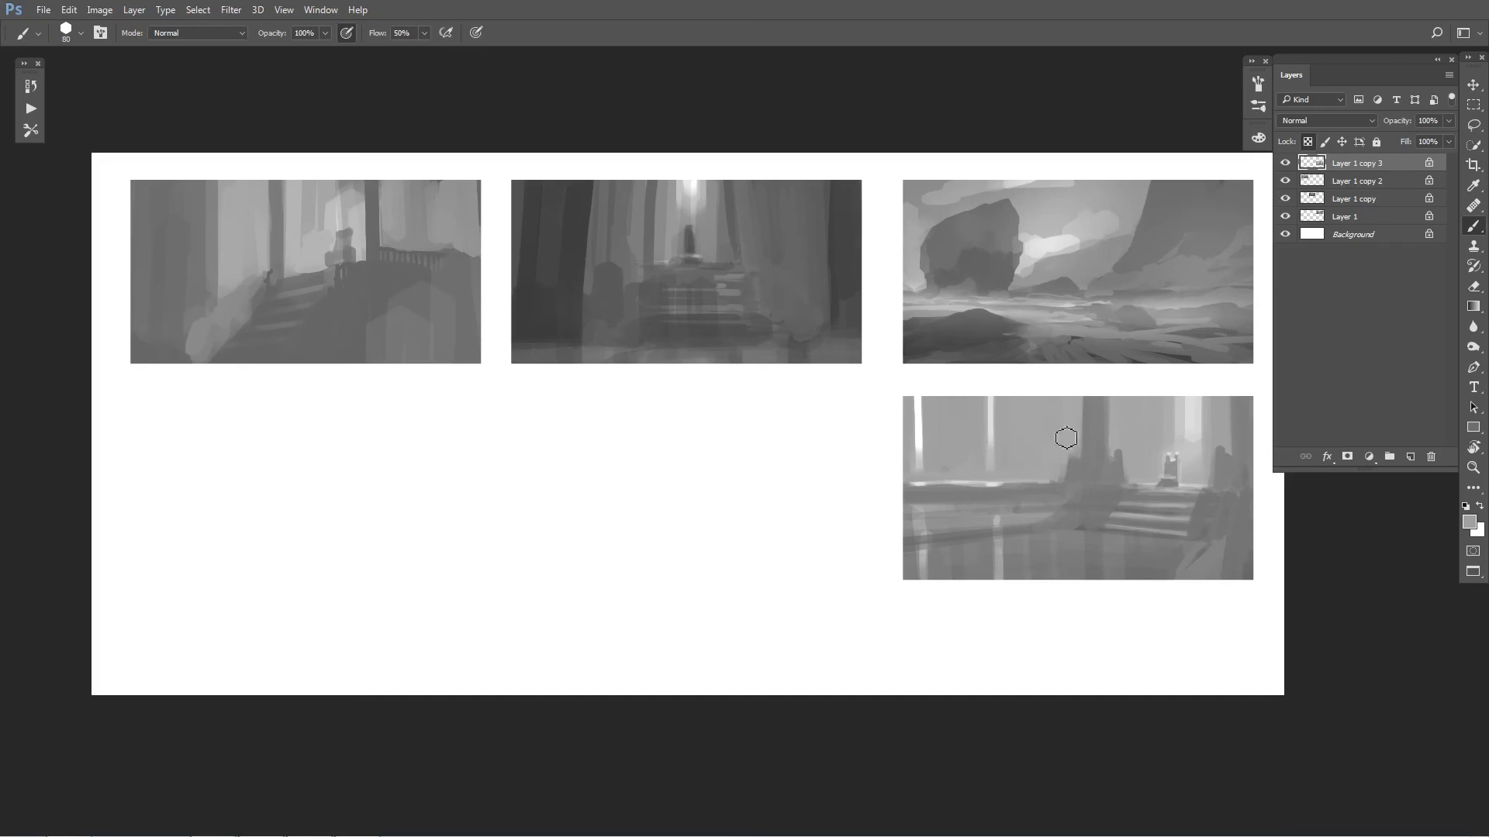
pyautogui.press('[')
pyautogui.keyDown('alt'); pyautogui.click(1121, 418); pyautogui.keyUp('alt')
pyautogui.moveTo(1118, 413)
pyautogui.mouseDown()
pyautogui.moveTo(1050, 488)
pyautogui.moveTo(1048, 422)
pyautogui.moveTo(1018, 487)
pyautogui.mouseUp()
pyautogui.keyDown('alt'); pyautogui.click(1105, 474); pyautogui.keyUp('alt')
pyautogui.keyDown('alt'); pyautogui.click(1100, 466); pyautogui.keyUp('alt')
# Step: Paint a row of small rounded posts along the platform's far edge
pyautogui.press('[')
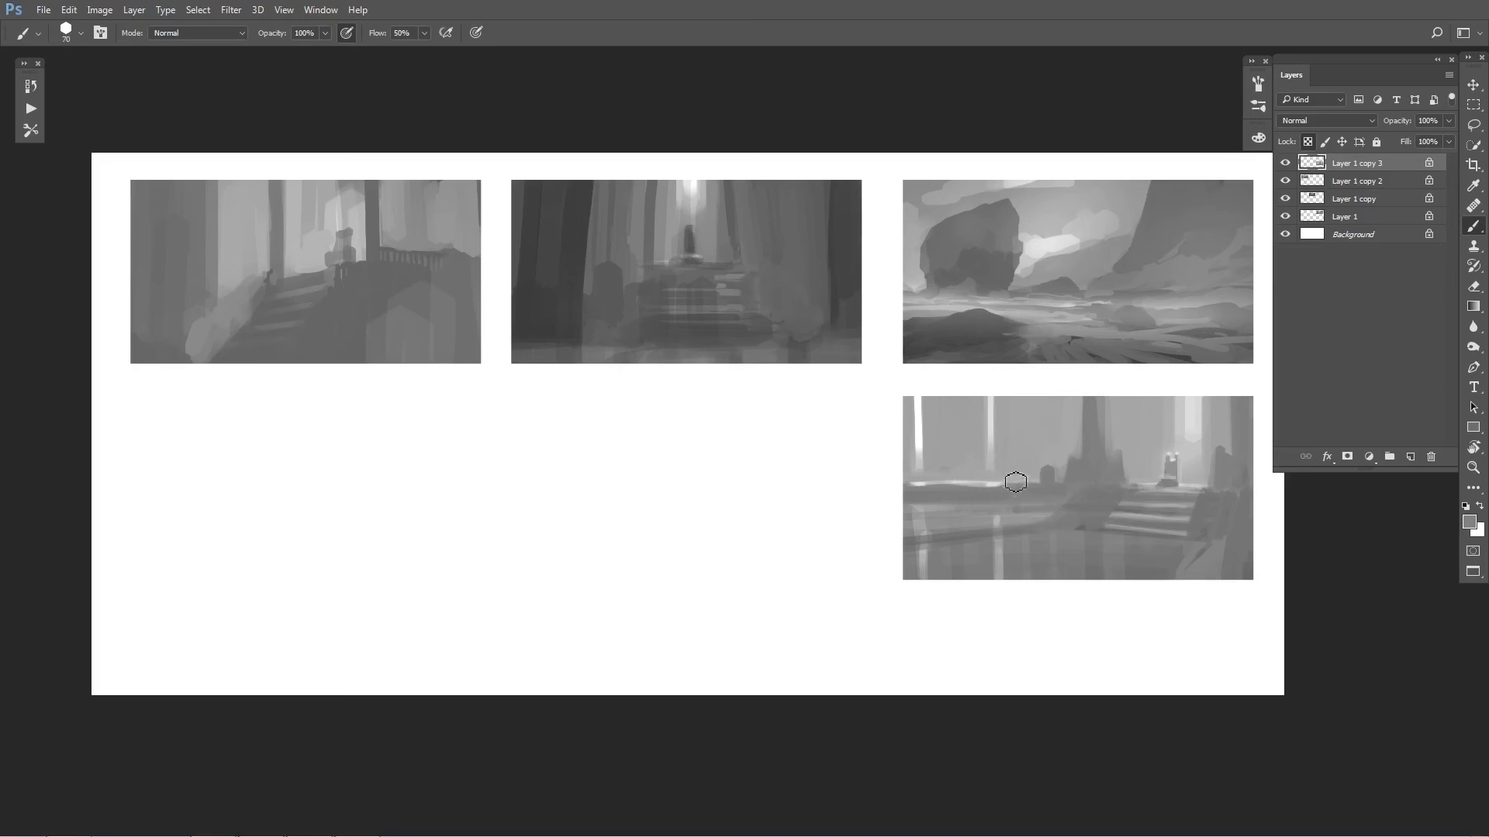
pyautogui.moveTo(952, 476); pyautogui.dragTo(954, 489)
pyautogui.moveTo(974, 473); pyautogui.dragTo(974, 486)
# Step: Flip the canvas back to its original orientation and compare all thumbnails at a smaller scale
pyautogui.hotkey('ctrl', 'h')
pyautogui.hotkey('ctrl', '-')
pyautogui.hotkey('ctrl', '-')
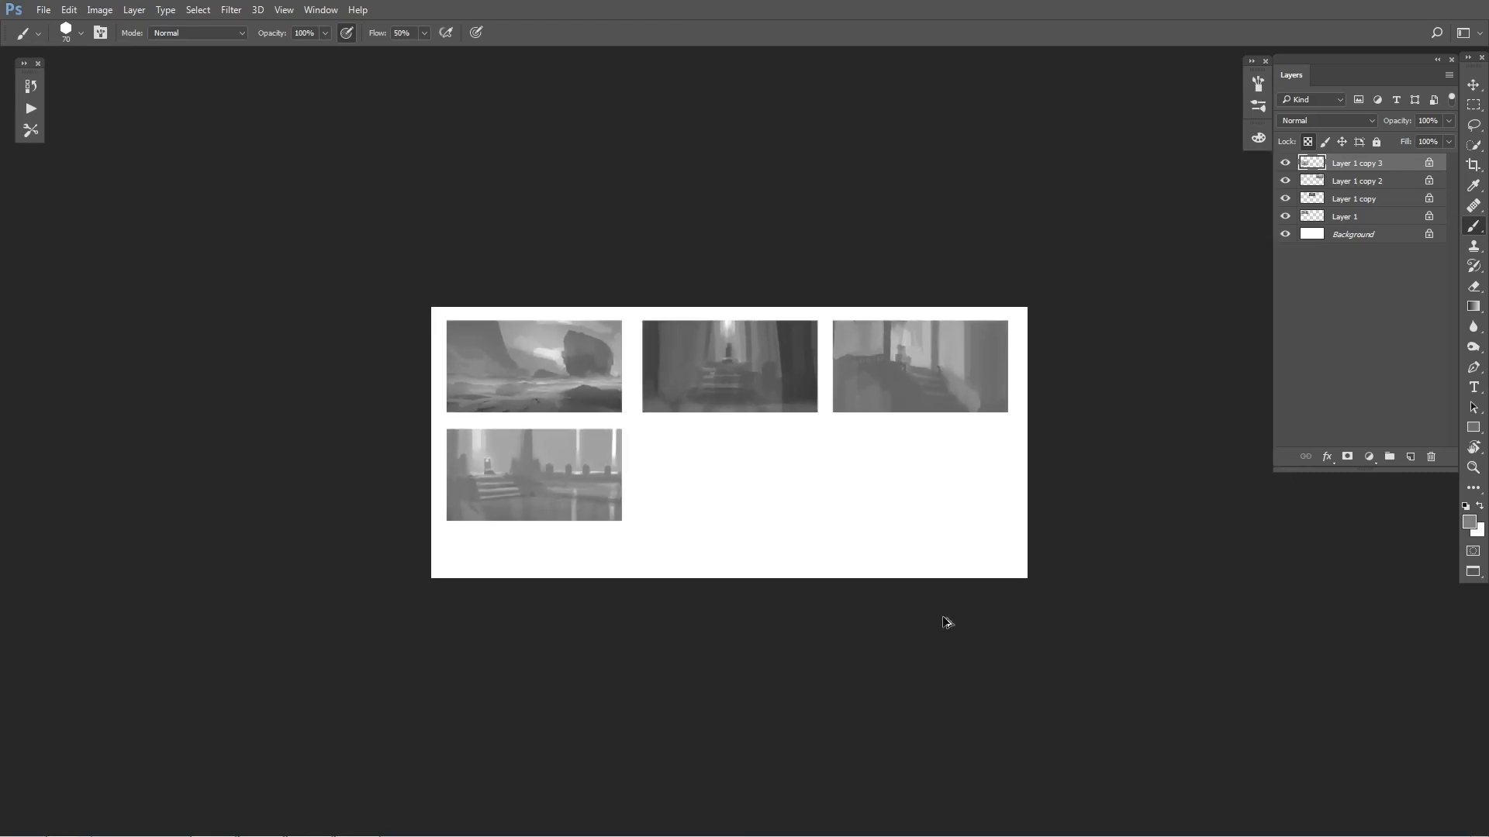
pyautogui.hotkey('ctrl', 'h')
pyautogui.hotkey('ctrl', '+')
pyautogui.hotkey('ctrl', '+')
pyautogui.hotkey('ctrl', 'h')
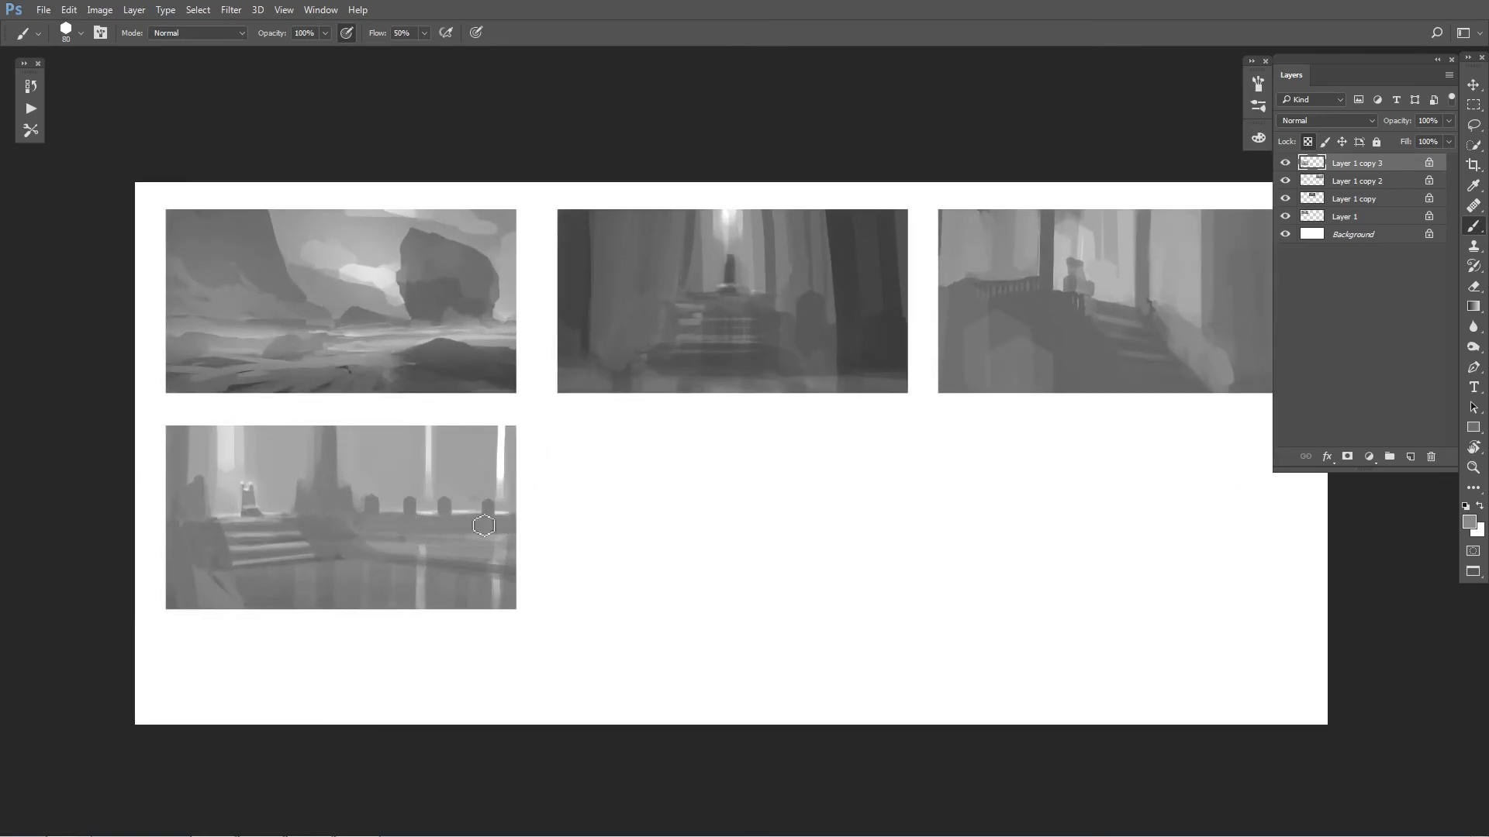
# Step: Highlight the tops and edges of the platform posts with a small brush in white sampled from the bright shaft
pyautogui.keyDown('alt'); pyautogui.click(382, 470); pyautogui.keyUp('alt')
pyautogui.press('[')
pyautogui.press('[')
pyautogui.press('[')
pyautogui.press('[')
pyautogui.keyDown('alt'); pyautogui.click(508, 464); pyautogui.keyUp('alt')
pyautogui.press('[')
pyautogui.press('[')
pyautogui.press('[')
pyautogui.press('[')
pyautogui.press('[')
pyautogui.press('[')
pyautogui.moveTo(490, 500); pyautogui.dragTo(484, 500)
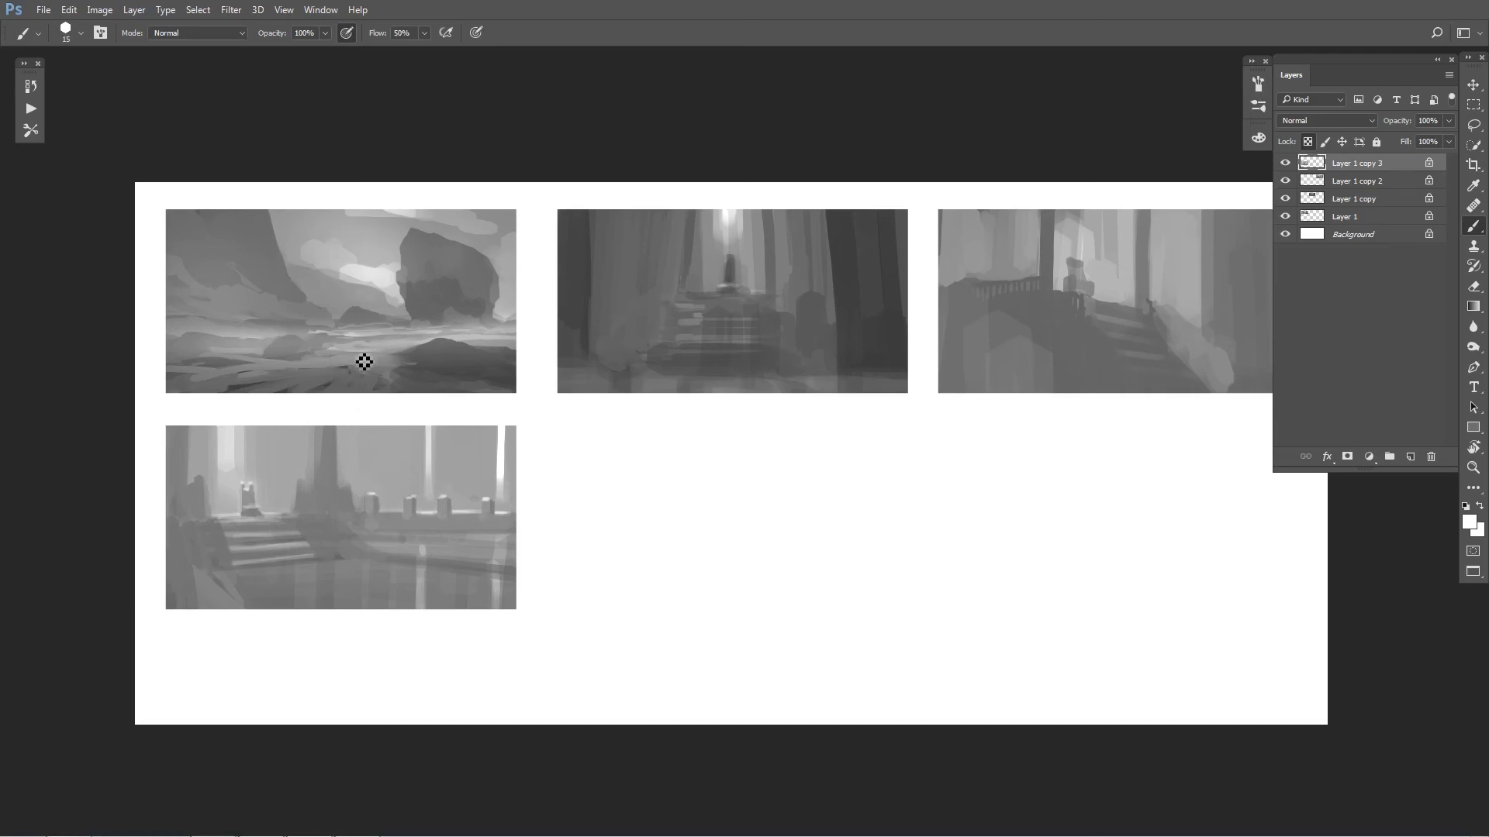
# Step: Compare all thumbnails at a smaller scale with the canvas mirrored, and return the canvas to its original orientation
pyautogui.hotkey('ctrl', '-')
pyautogui.hotkey('ctrl', 'shift', 'h')
pyautogui.hotkey('ctrl', '-')
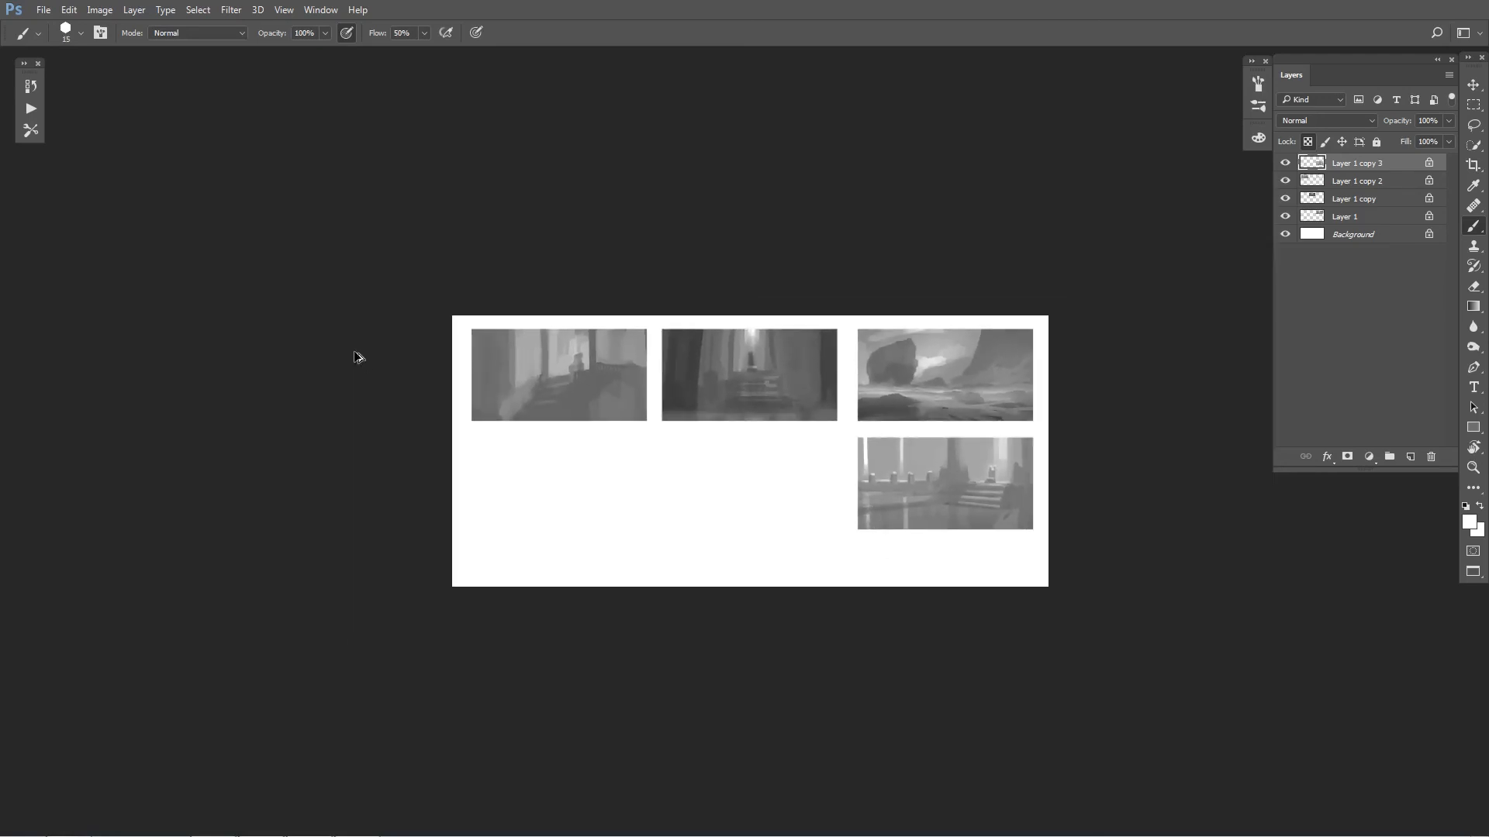
pyautogui.hotkey('ctrl', 'shift', 'h')
pyautogui.hotkey('ctrl', '+')
pyautogui.hotkey('ctrl', '+')
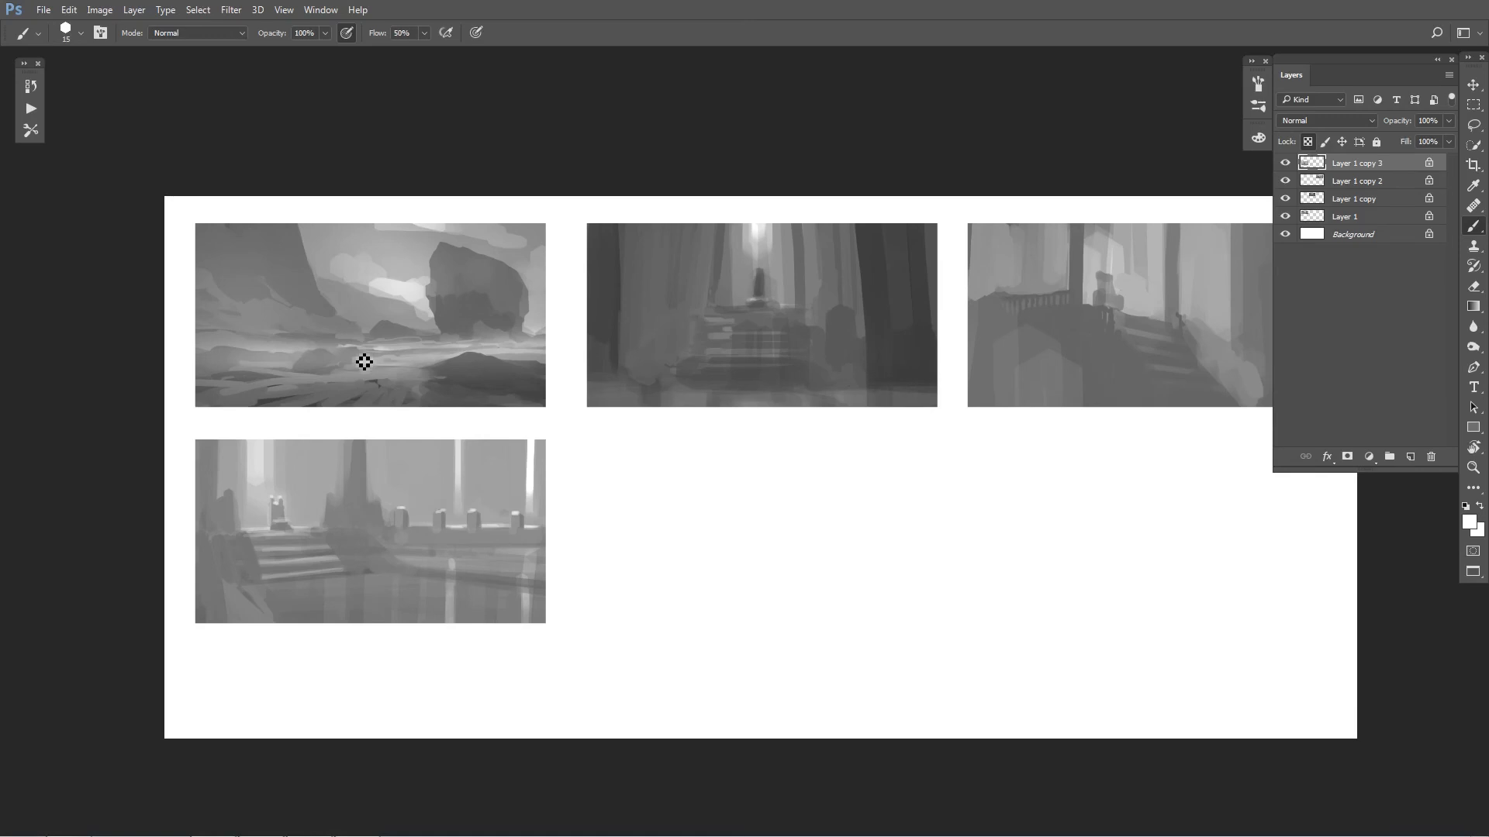
pyautogui.moveTo(399, 579)
pyautogui.mouseDown()
pyautogui.moveTo(515, 556)
pyautogui.moveTo(506, 586)
pyautogui.mouseUp()
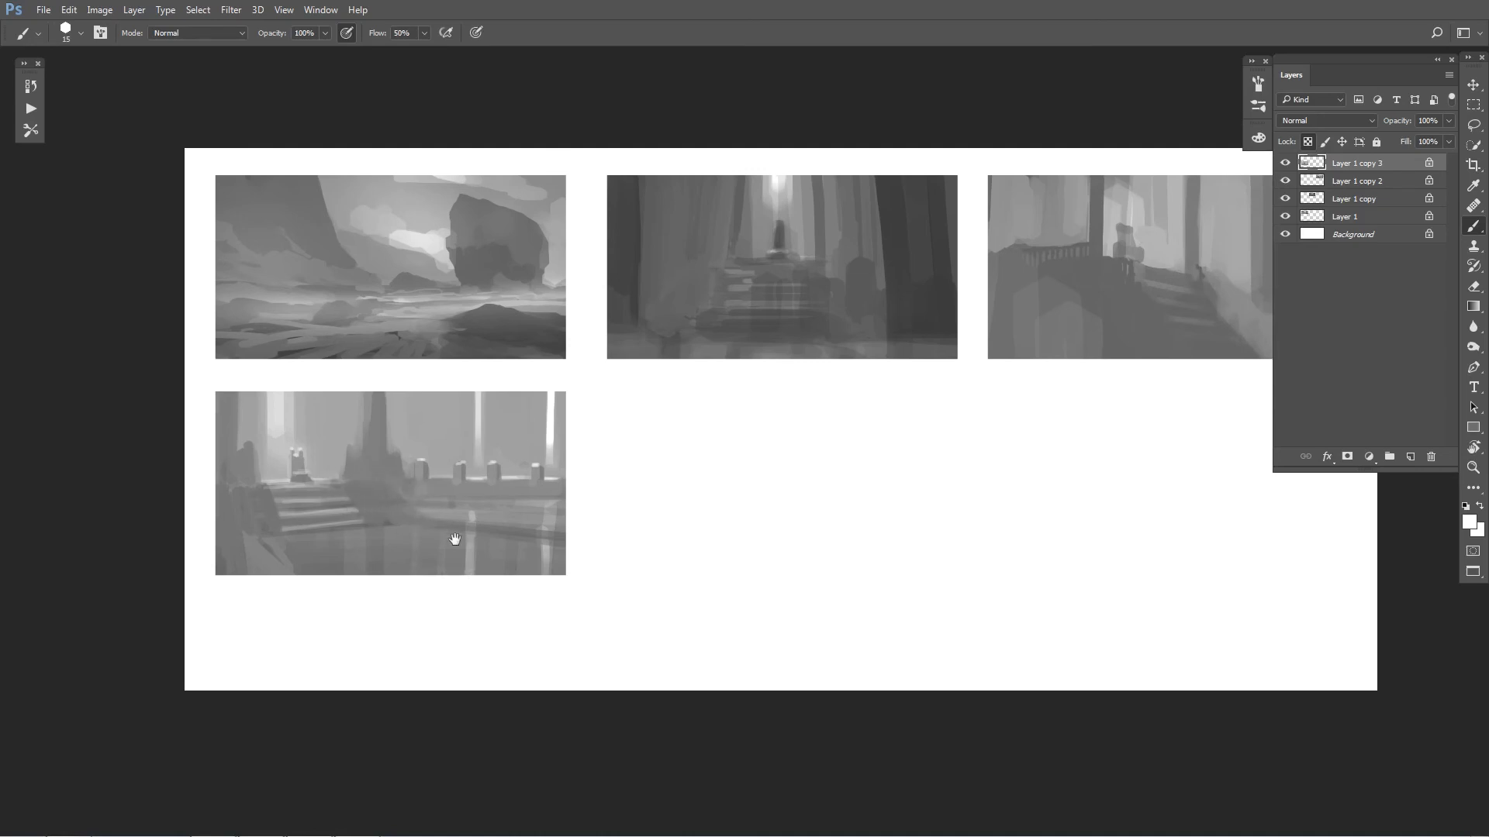
pyautogui.moveTo(455, 539); pyautogui.dragTo(413, 537)
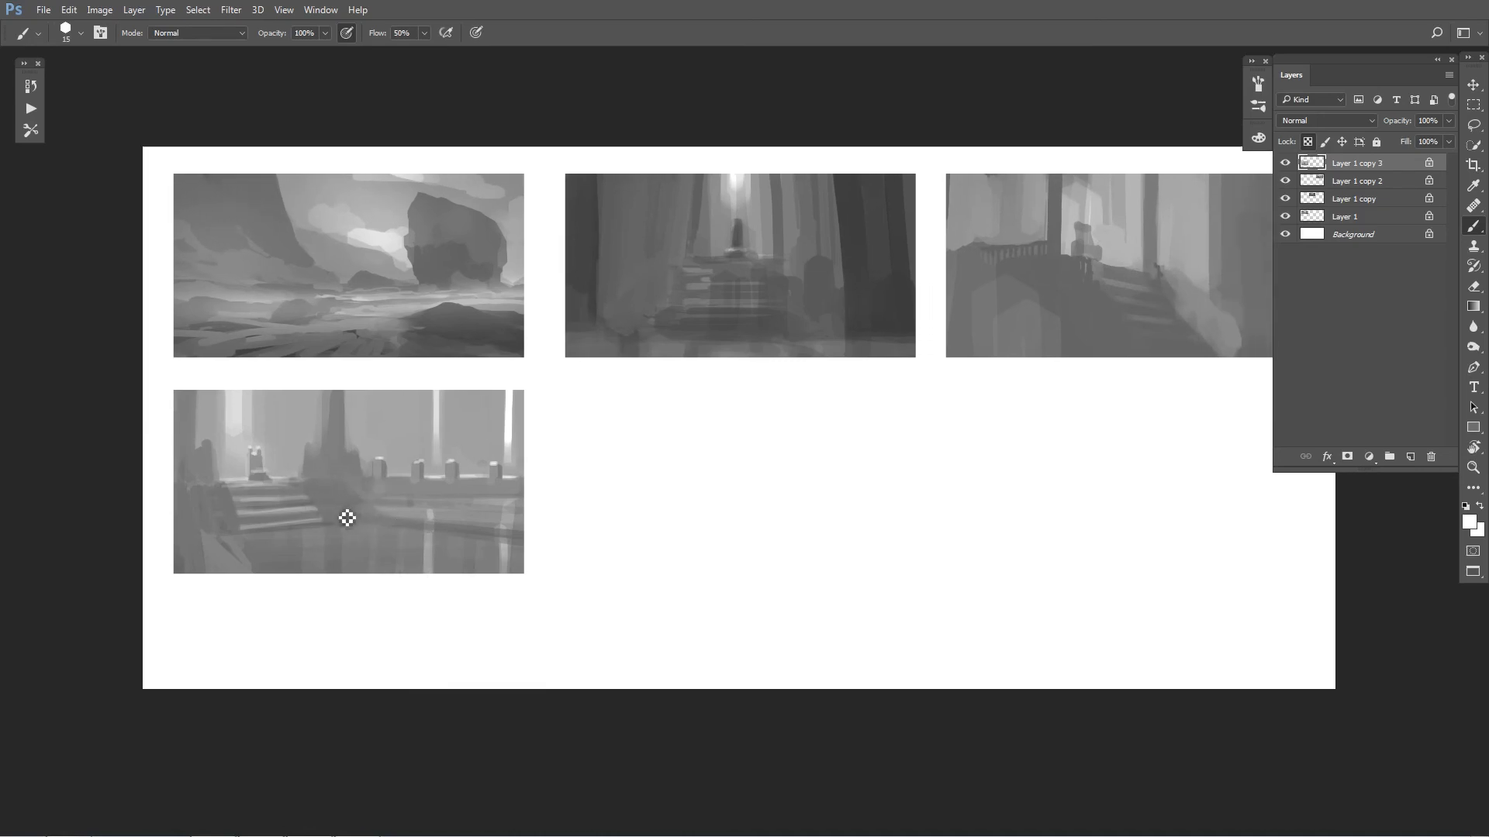
pyautogui.moveTo(440, 538); pyautogui.dragTo(440, 537)
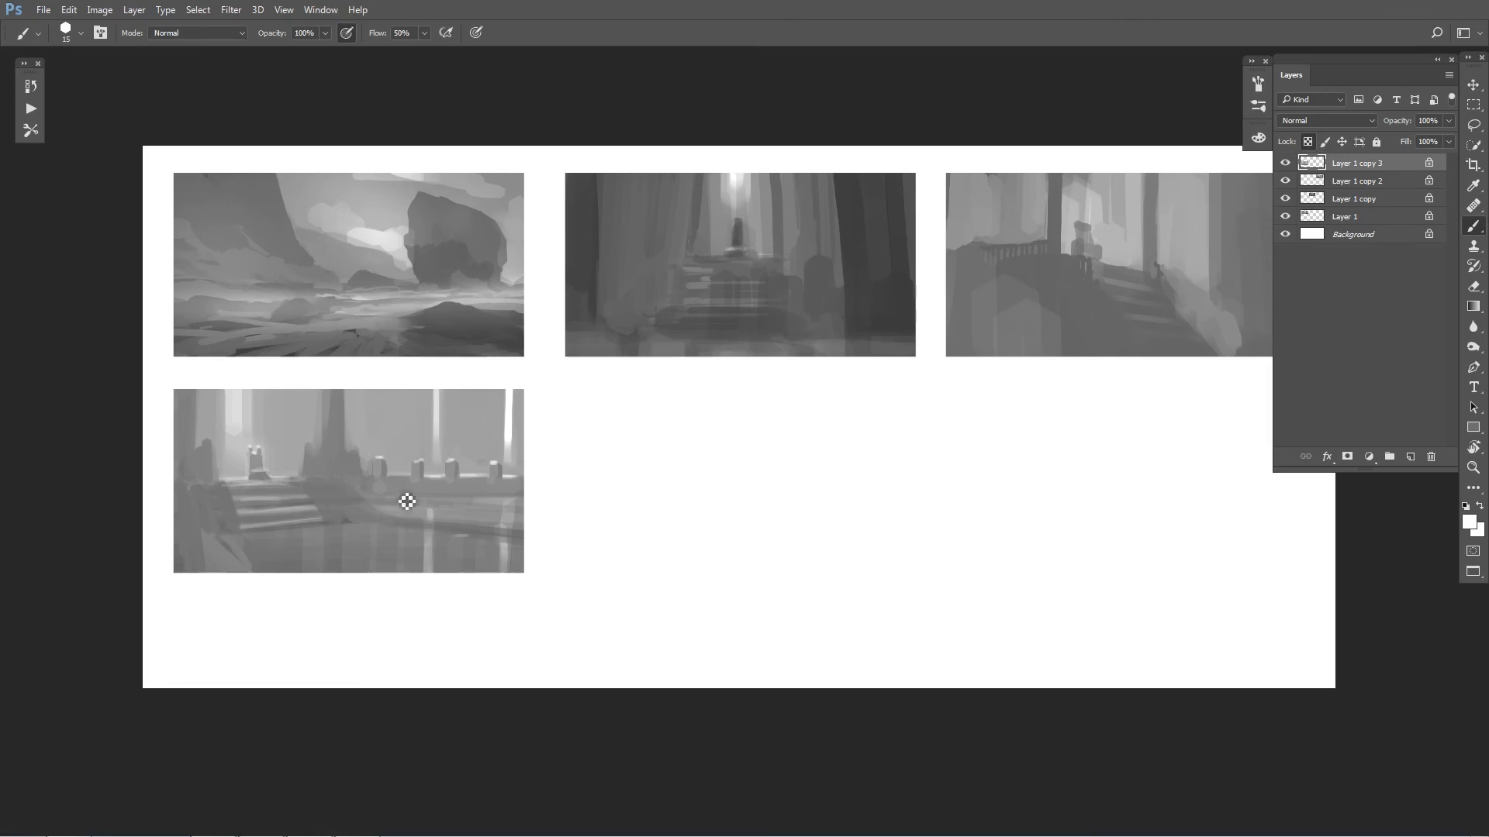
# Step: Duplicate the fourth thumbnail's layer and place the copy beside the original as a fifth thumbnail
pyautogui.click(1284, 164)
pyautogui.click(1285, 164)
pyautogui.hotkey('ctrl', 'j')
pyautogui.press('v')
pyautogui.moveTo(393, 385); pyautogui.dragTo(759, 498)
pyautogui.press('b')
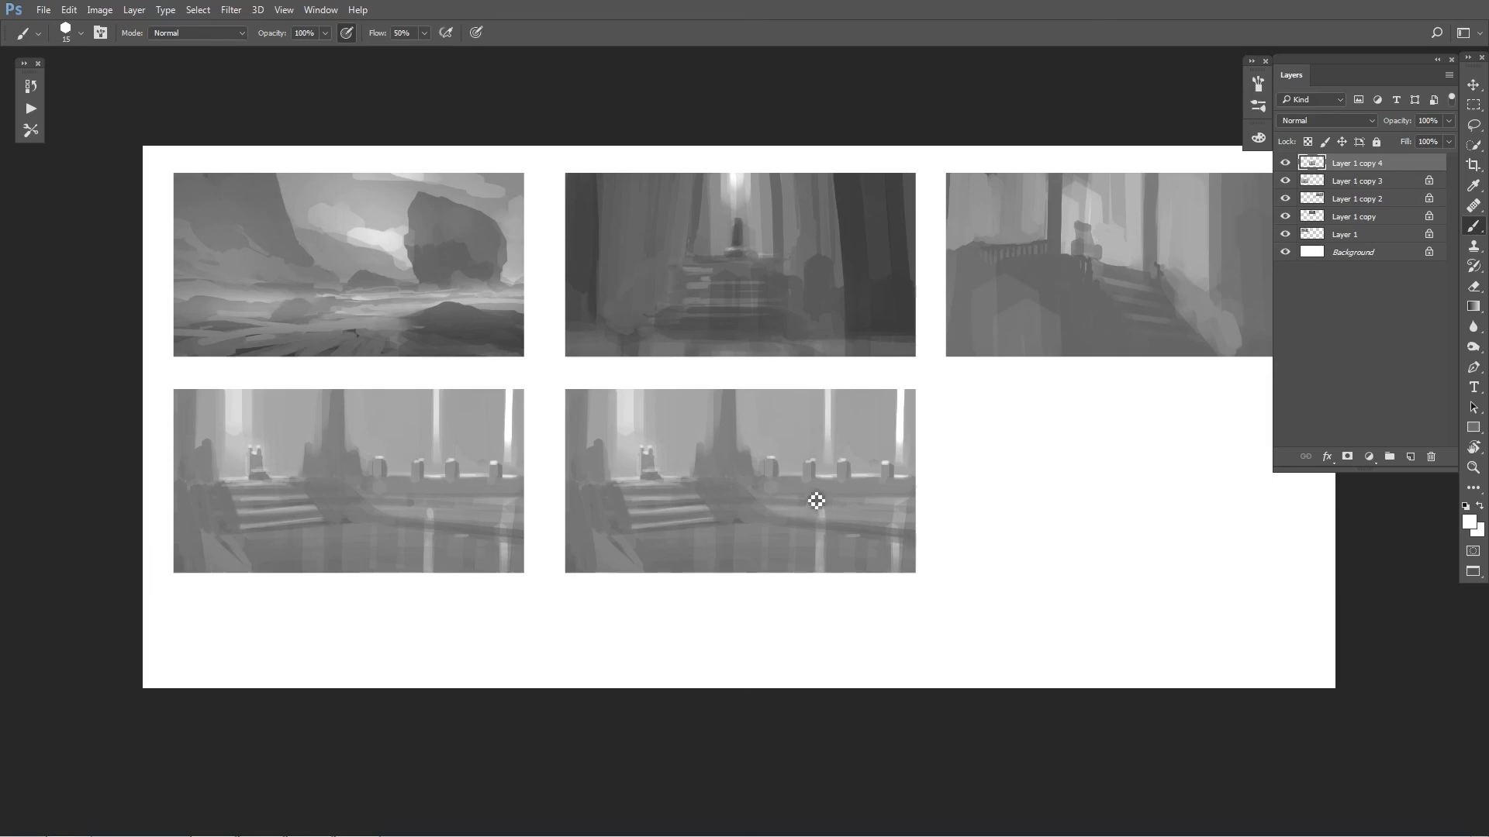
# Step: Lock the copy's transparent pixels and cover it in flat grey sampled from its background with a 600 px brush
pyautogui.keyDown('alt'); pyautogui.click(684, 432); pyautogui.keyUp('alt')
pyautogui.press(']')
pyautogui.press(']')
pyautogui.press(']')
pyautogui.moveTo(827, 415)
pyautogui.mouseDown()
pyautogui.moveTo(833, 504)
pyautogui.moveTo(899, 463)
pyautogui.moveTo(863, 558)
pyautogui.moveTo(712, 535)
pyautogui.mouseUp()
pyautogui.moveTo(727, 412)
pyautogui.mouseDown()
pyautogui.moveTo(610, 468)
pyautogui.moveTo(563, 454)
pyautogui.moveTo(636, 488)
pyautogui.mouseUp()
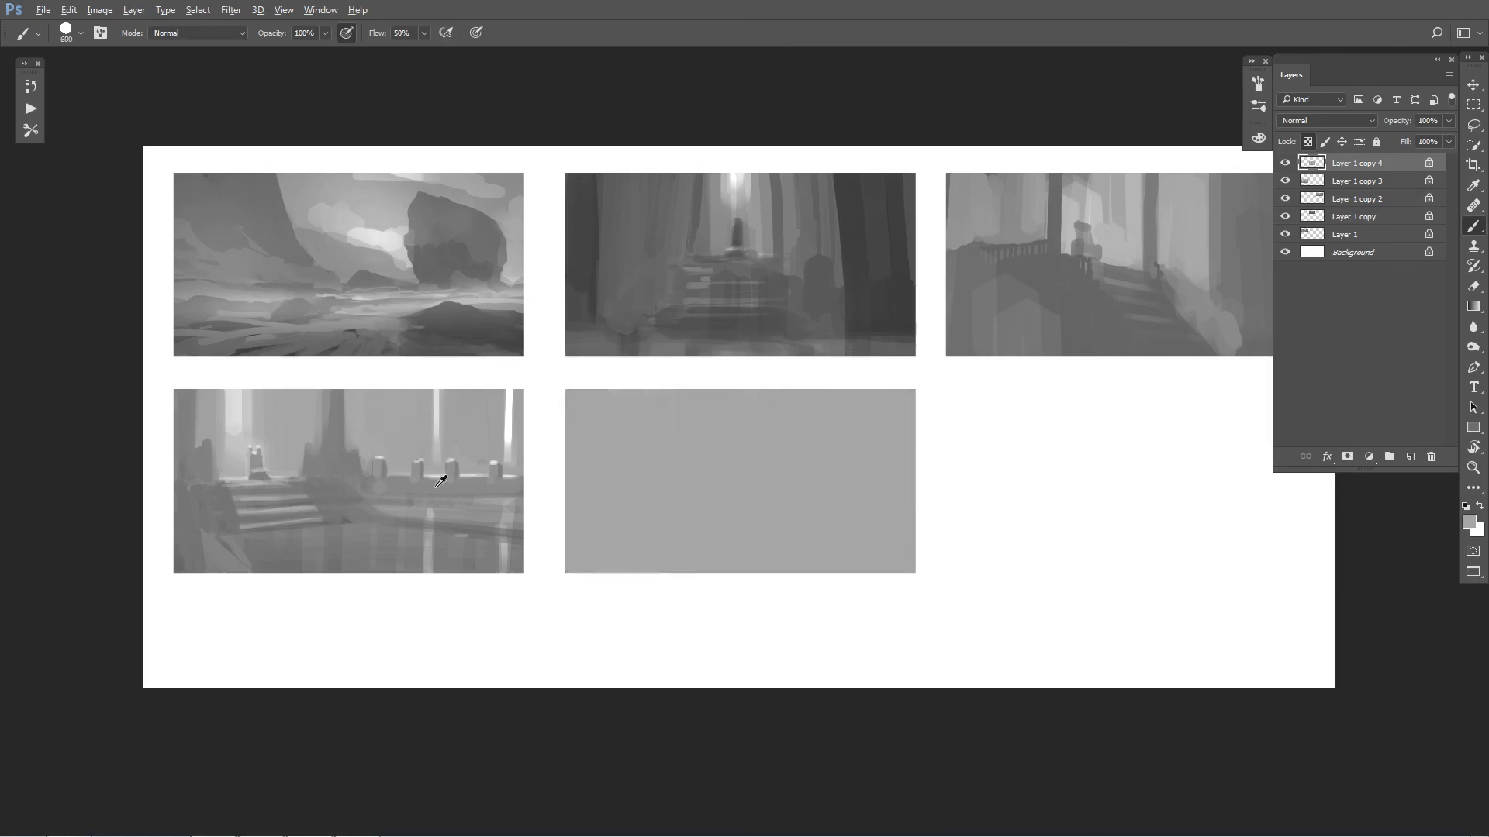
pyautogui.moveTo(567, 453); pyautogui.dragTo(919, 500)
pyautogui.hotkey('ctrl', 'z')
# Step: Block in a small tower silhouette in darker grey near the middle of the fifth thumbnail
pyautogui.press('[')
pyautogui.press('[')
pyautogui.press('[')
pyautogui.press('[')
pyautogui.press('[')
pyautogui.press('[')
pyautogui.press('[')
pyautogui.press('[')
pyautogui.moveTo(685, 472); pyautogui.dragTo(727, 493)
pyautogui.moveTo(689, 428)
pyautogui.mouseDown()
pyautogui.moveTo(695, 479)
pyautogui.moveTo(701, 439)
pyautogui.moveTo(708, 487)
pyautogui.moveTo(725, 483)
pyautogui.moveTo(725, 437)
pyautogui.moveTo(705, 489)
pyautogui.moveTo(740, 495)
pyautogui.moveTo(739, 510)
pyautogui.moveTo(742, 487)
pyautogui.moveTo(738, 509)
pyautogui.moveTo(705, 504)
pyautogui.moveTo(707, 479)
pyautogui.moveTo(707, 514)
pyautogui.moveTo(661, 518)
pyautogui.moveTo(718, 522)
pyautogui.moveTo(729, 508)
pyautogui.moveTo(708, 509)
pyautogui.moveTo(730, 526)
pyautogui.moveTo(649, 488)
pyautogui.moveTo(732, 532)
pyautogui.moveTo(693, 488)
pyautogui.moveTo(698, 509)
pyautogui.moveTo(768, 523)
pyautogui.mouseUp()
# Step: Rough in a wide platform and sloping ground beneath the tower with larger strokes
pyautogui.press(']')
pyautogui.press(']')
pyautogui.press(']')
pyautogui.moveTo(613, 512)
pyautogui.mouseDown()
pyautogui.moveTo(787, 538)
pyautogui.moveTo(787, 552)
pyautogui.moveTo(615, 544)
pyautogui.mouseUp()
pyautogui.press(']')
pyautogui.press(']')
pyautogui.press(']')
pyautogui.press(']')
pyautogui.moveTo(704, 550)
pyautogui.mouseDown()
pyautogui.moveTo(752, 537)
pyautogui.moveTo(786, 571)
pyautogui.moveTo(873, 571)
pyautogui.moveTo(663, 556)
pyautogui.moveTo(632, 522)
pyautogui.mouseUp()
pyautogui.press(']')
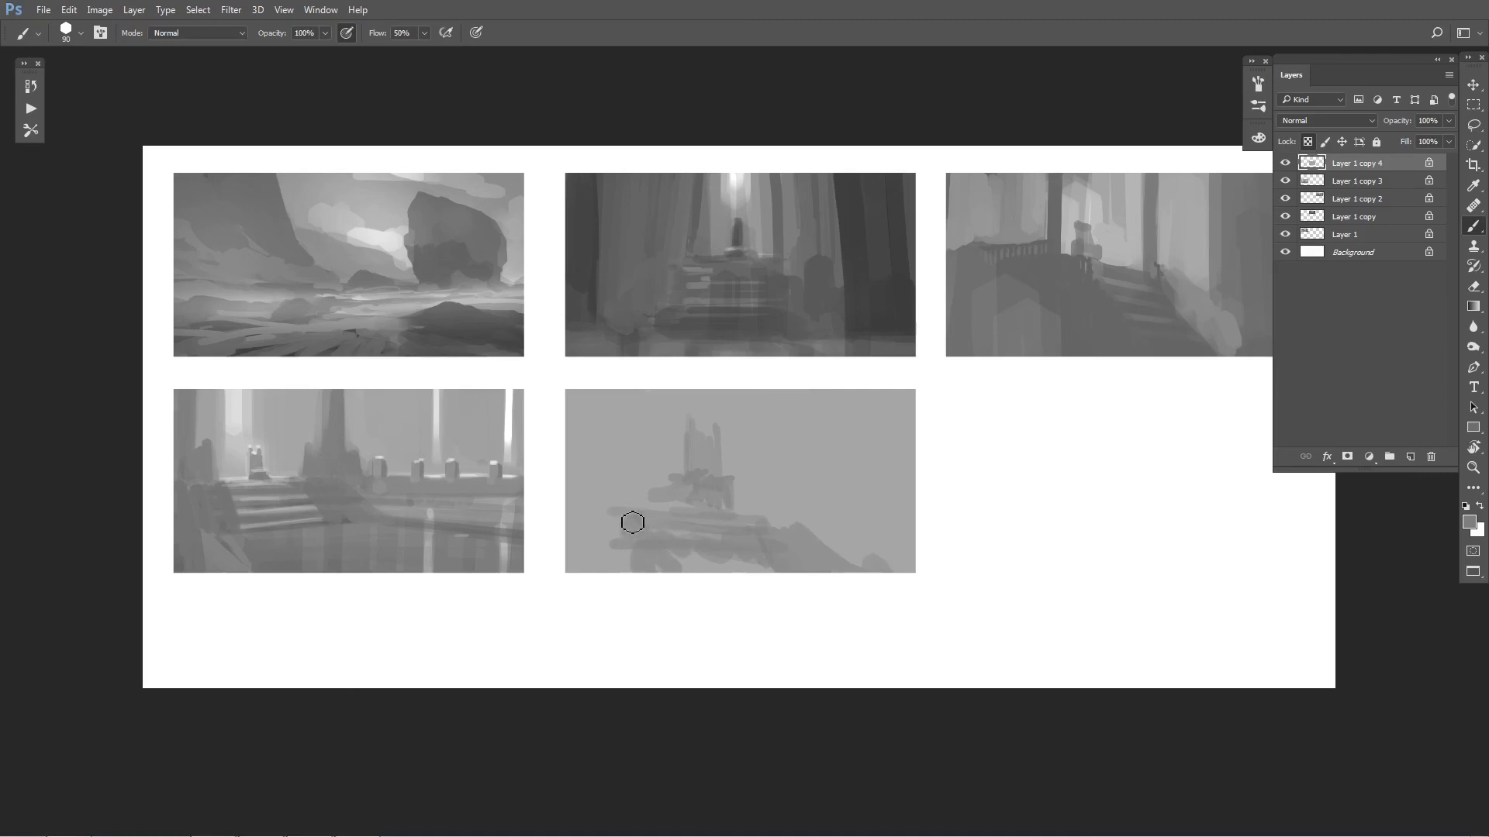
# Step: Fill out the tower's body and base so it joins the platform
pyautogui.press('[')
pyautogui.press('[')
pyautogui.moveTo(700, 442)
pyautogui.mouseDown()
pyautogui.moveTo(721, 474)
pyautogui.moveTo(687, 498)
pyautogui.moveTo(732, 513)
pyautogui.moveTo(689, 512)
pyautogui.mouseUp()
pyautogui.press(']')
pyautogui.press(']')
pyautogui.press(']')
pyautogui.press(']')
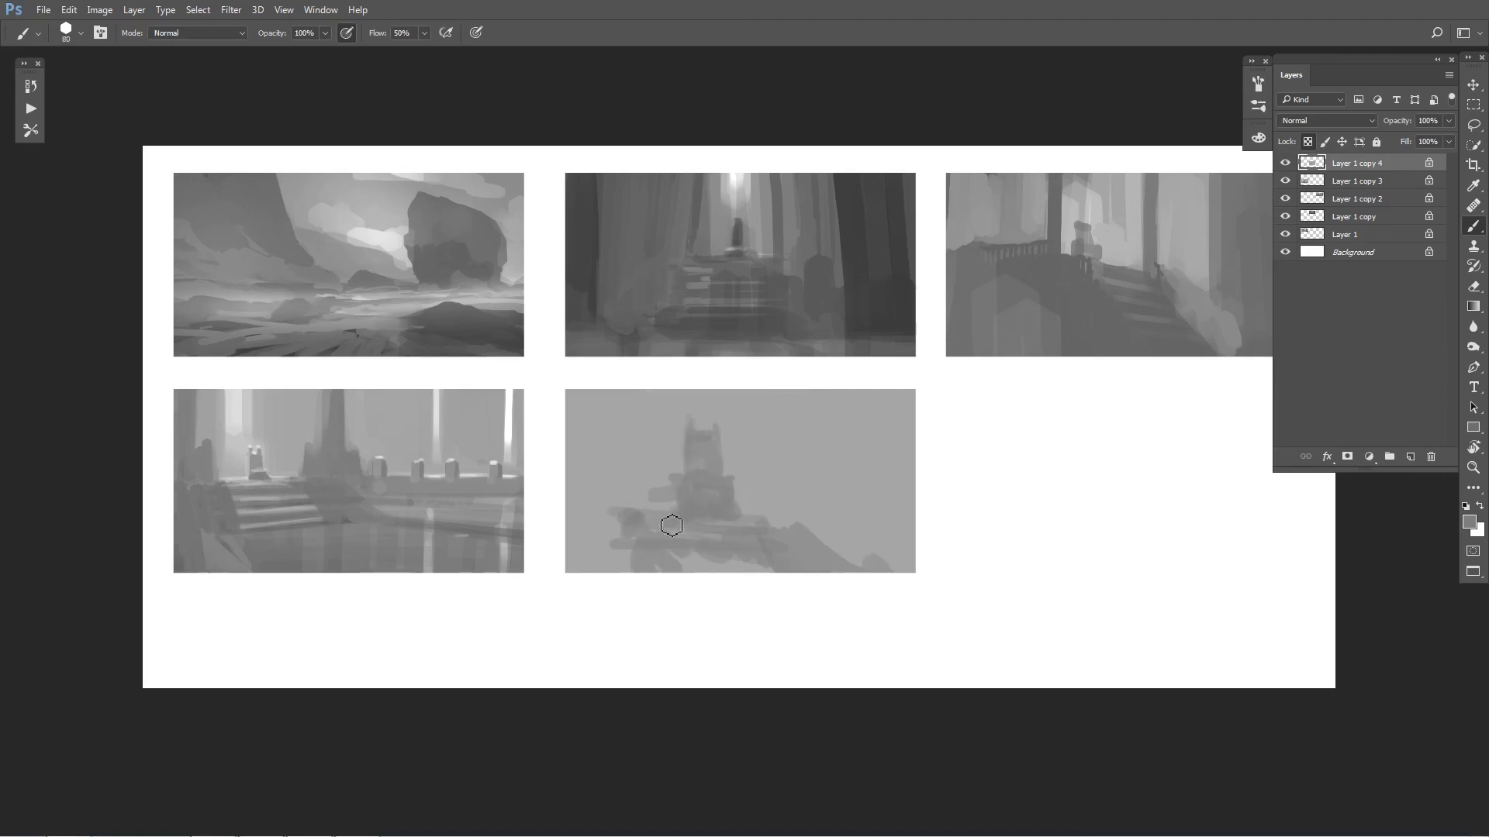
# Step: Paint large dark masses framing both sides of the scene with a big brush and a grey sampled from the boulder landscape
pyautogui.keyDown('alt'); pyautogui.click(590, 263); pyautogui.keyUp('alt')
pyautogui.press(']')
pyautogui.press(']')
pyautogui.press(']')
pyautogui.press(']')
pyautogui.press(']')
pyautogui.press(']')
pyautogui.press(']')
pyautogui.moveTo(583, 402); pyautogui.dragTo(587, 564)
pyautogui.moveTo(601, 432)
pyautogui.mouseDown()
pyautogui.moveTo(650, 552)
pyautogui.moveTo(891, 552)
pyautogui.moveTo(903, 531)
pyautogui.moveTo(884, 403)
pyautogui.moveTo(828, 524)
pyautogui.mouseUp()
# Step: Paint a wide vertical column behind the tower and fainter grey columns beside the side masses
pyautogui.press('[')
pyautogui.press('[')
pyautogui.press('[')
pyautogui.press('[')
pyautogui.press('[')
pyautogui.moveTo(781, 394); pyautogui.dragTo(785, 553)
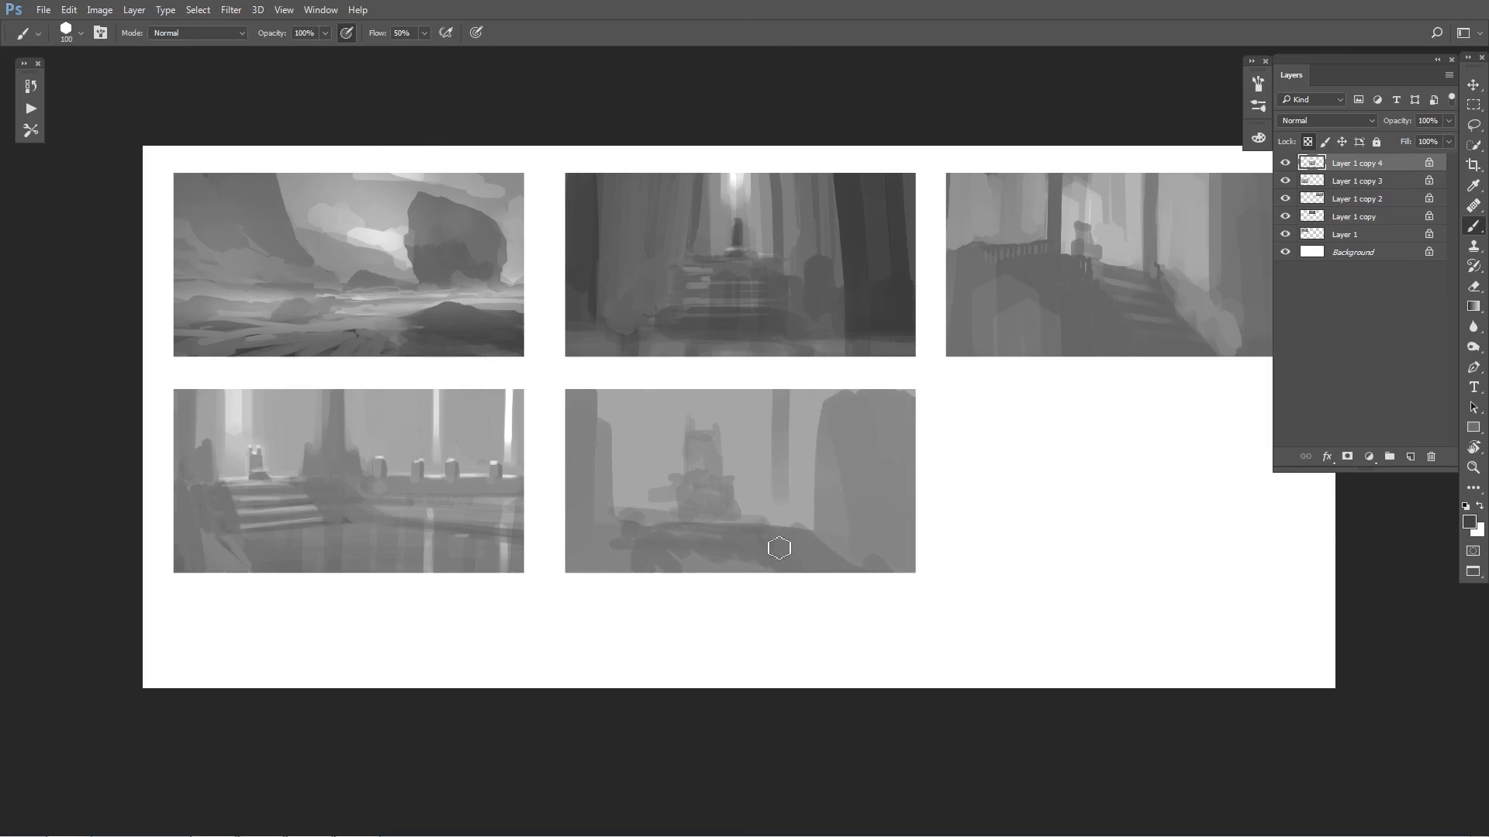
pyautogui.hotkey('ctrl', 'z')
pyautogui.press(']')
pyautogui.press(']')
pyautogui.press(']')
pyautogui.hotkey('ctrl', 'z')
pyautogui.moveTo(794, 391)
pyautogui.mouseDown()
pyautogui.moveTo(797, 540)
pyautogui.moveTo(783, 528)
pyautogui.mouseUp()
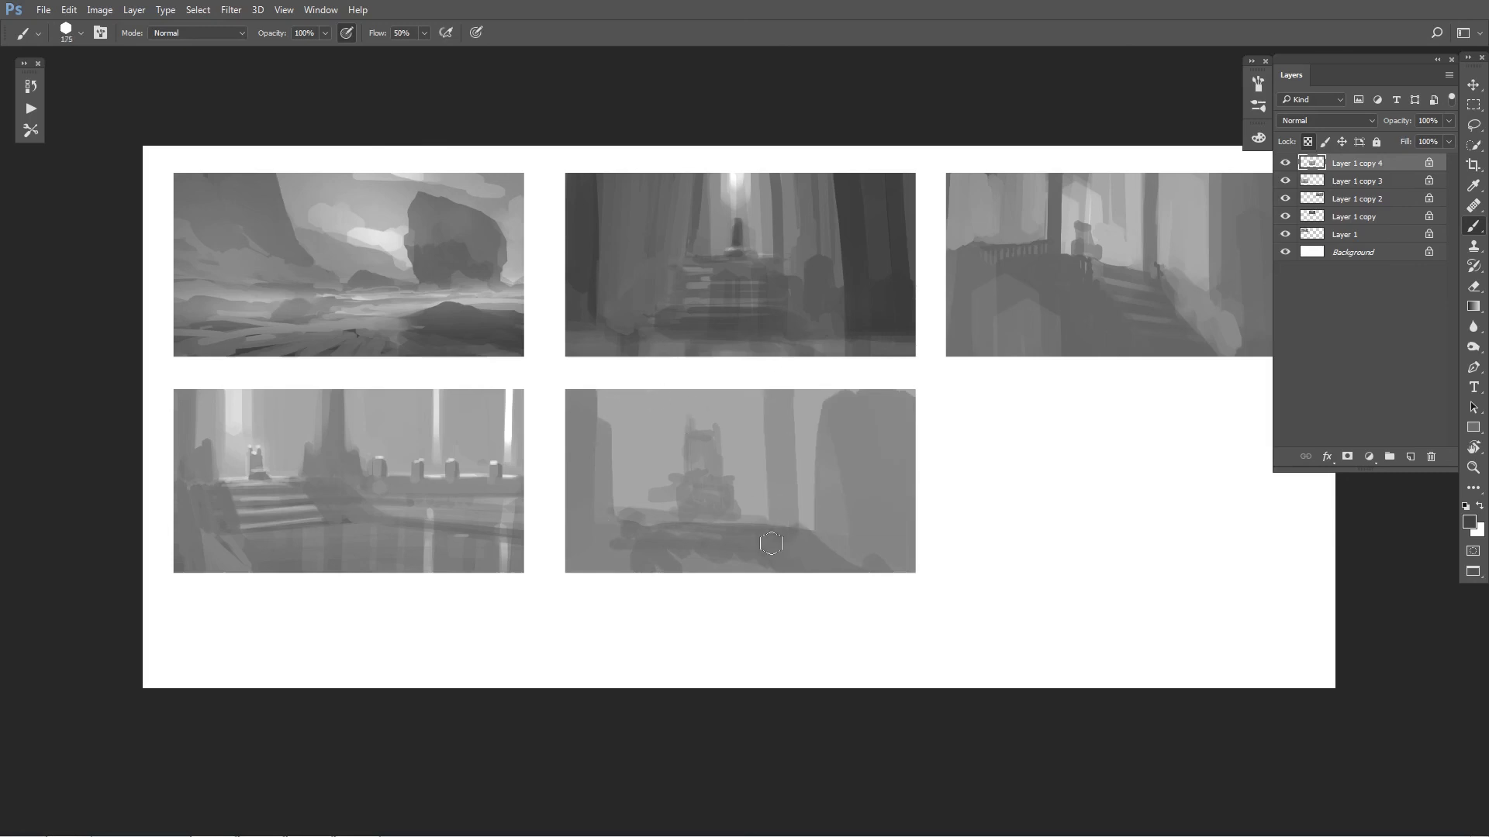
pyautogui.moveTo(612, 394)
pyautogui.mouseDown()
pyautogui.moveTo(615, 508)
pyautogui.moveTo(638, 502)
pyautogui.mouseUp()
pyautogui.moveTo(767, 393); pyautogui.dragTo(770, 512)
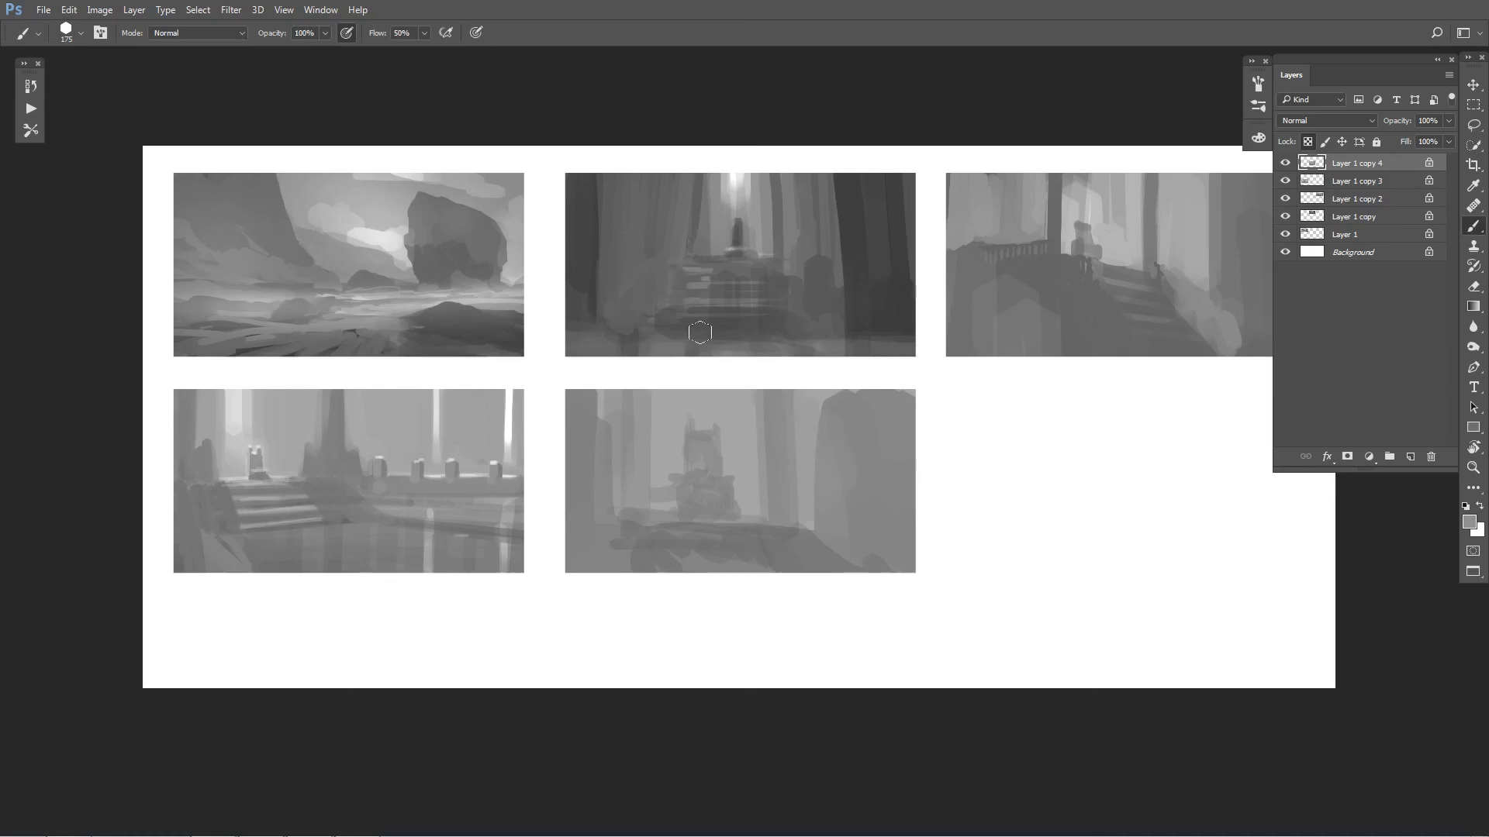
# Step: Flip the canvas horizontally and check the thumbnails at a smaller scale
pyautogui.hotkey('ctrl', 'shift', 'h')
pyautogui.hotkey('ctrl', '-')
pyautogui.hotkey('ctrl', '-')
pyautogui.hotkey('ctrl', '+')
pyautogui.hotkey('ctrl', '+')
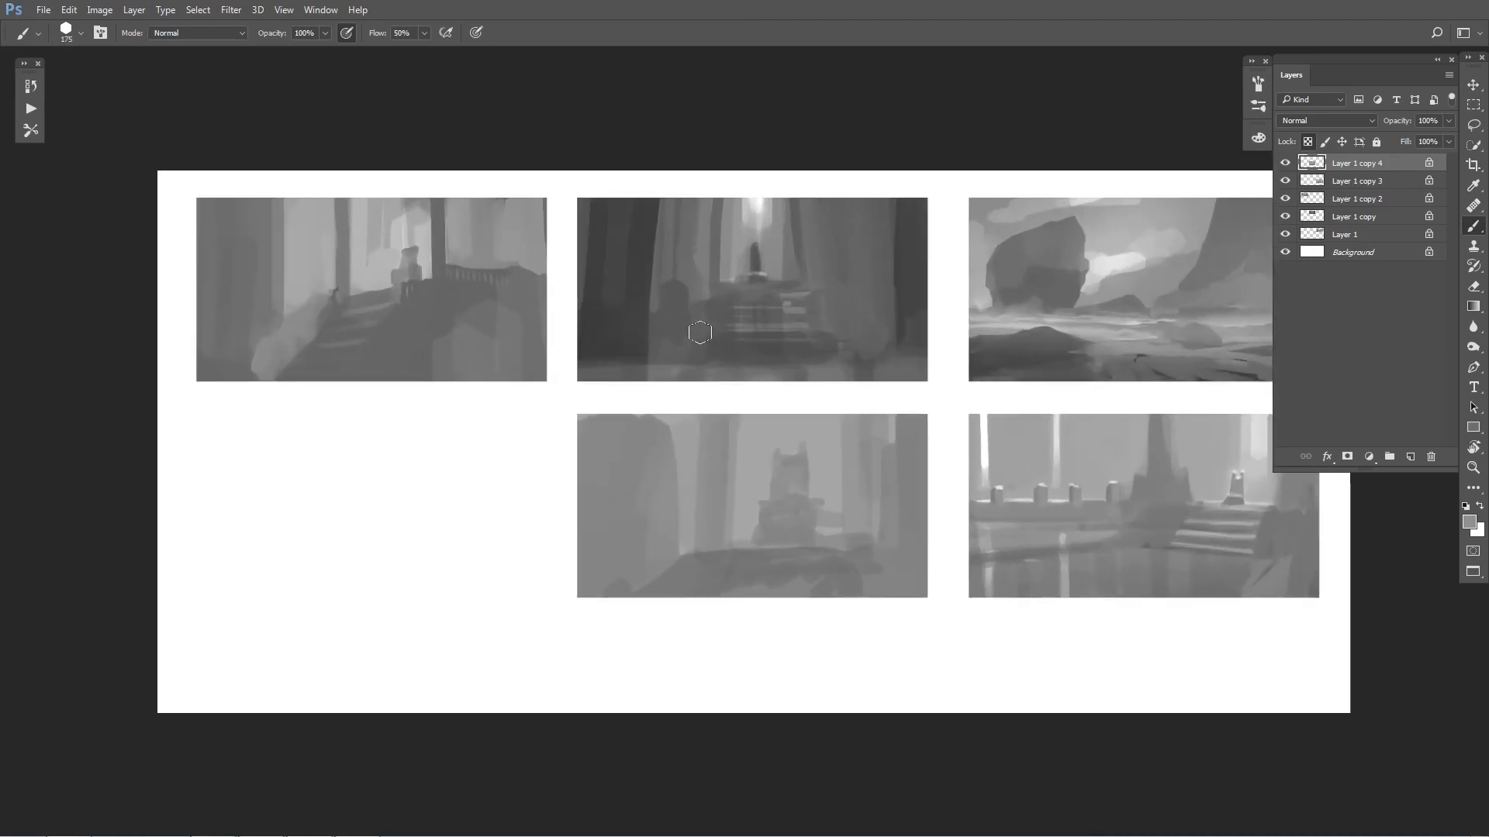
# Step: Paint horizontal step strokes across the platform with a small brush in sampled grey
pyautogui.keyDown('alt'); pyautogui.click(824, 491); pyautogui.keyUp('alt')
pyautogui.press('[')
pyautogui.press('[')
pyautogui.press('[')
pyautogui.press('[')
pyautogui.press('[')
pyautogui.press('[')
pyautogui.press('[')
pyautogui.press('[')
pyautogui.press('[')
pyautogui.press('[')
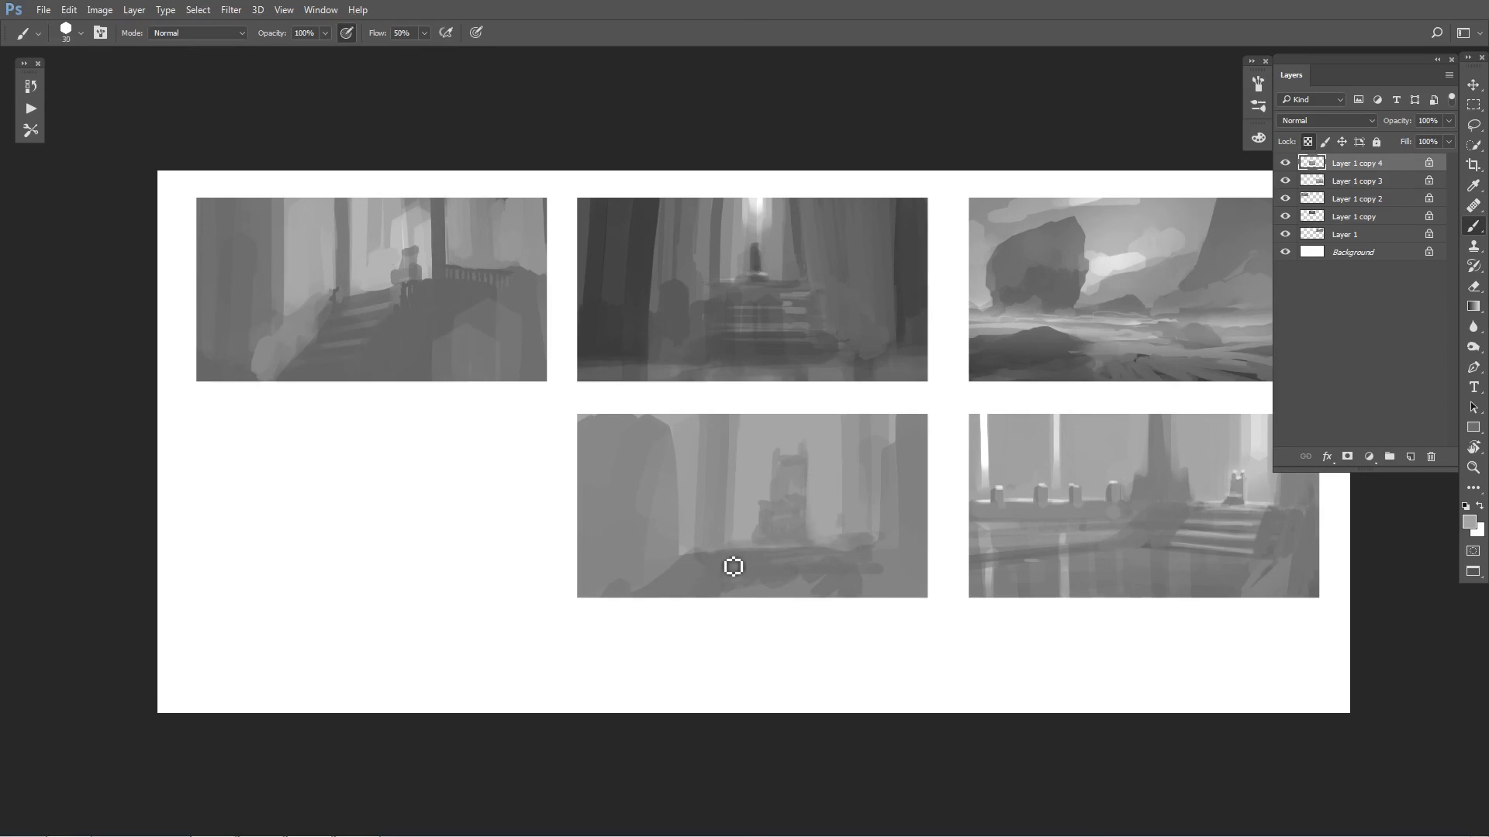
pyautogui.moveTo(695, 574)
pyautogui.mouseDown()
pyautogui.moveTo(833, 573)
pyautogui.moveTo(687, 581)
pyautogui.moveTo(863, 580)
pyautogui.moveTo(684, 589)
pyautogui.moveTo(733, 574)
pyautogui.moveTo(671, 575)
pyautogui.moveTo(786, 555)
pyautogui.moveTo(677, 592)
pyautogui.moveTo(830, 591)
pyautogui.moveTo(585, 592)
pyautogui.mouseUp()
# Step: Set the brush mode to Color Dodge and try a bright stroke beside the tower
pyautogui.press(']')
pyautogui.press(']')
pyautogui.press(']')
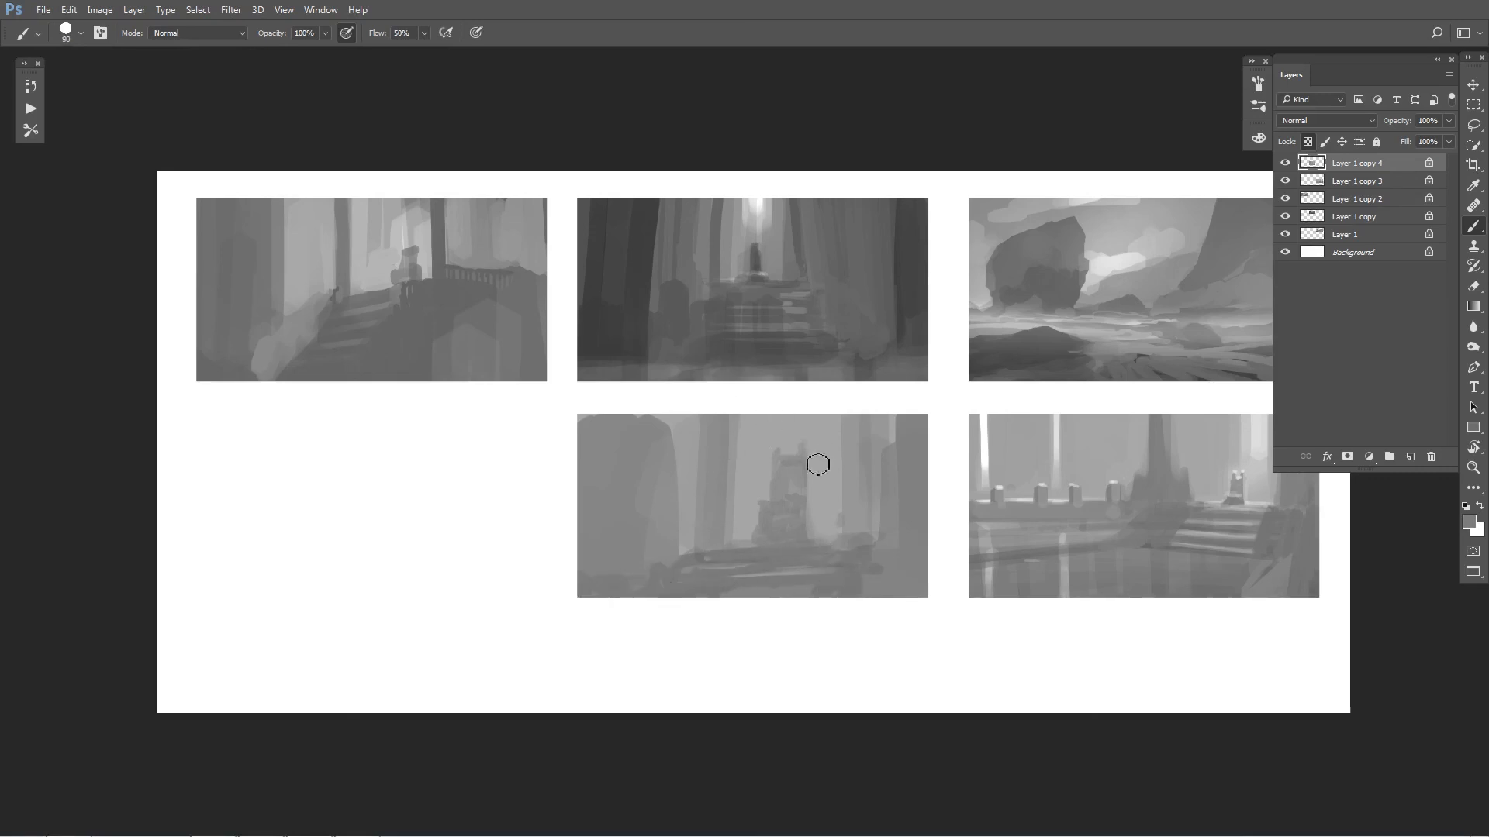
pyautogui.click(195, 32)
pyautogui.click(191, 169)
pyautogui.moveTo(824, 450); pyautogui.dragTo(822, 513)
pyautogui.hotkey('ctrl', 'z')
pyautogui.hotkey('ctrl', 'z')
# Step: Try Color Dodge glow strokes around the tower at different brush sizes and undo them
pyautogui.moveTo(814, 453)
pyautogui.mouseDown()
pyautogui.moveTo(815, 540)
pyautogui.moveTo(815, 484)
pyautogui.moveTo(835, 496)
pyautogui.moveTo(749, 471)
pyautogui.mouseUp()
pyautogui.press('[')
pyautogui.press('[')
pyautogui.press('[')
pyautogui.press(']')
pyautogui.press(']')
pyautogui.press(']')
pyautogui.press(']')
pyautogui.press(']')
pyautogui.moveTo(757, 449)
pyautogui.mouseDown()
pyautogui.moveTo(758, 381)
pyautogui.moveTo(745, 298)
pyautogui.moveTo(739, 380)
pyautogui.moveTo(782, 440)
pyautogui.moveTo(821, 434)
pyautogui.moveTo(806, 356)
pyautogui.moveTo(762, 356)
pyautogui.moveTo(770, 394)
pyautogui.moveTo(820, 420)
pyautogui.moveTo(825, 449)
pyautogui.moveTo(895, 421)
pyautogui.moveTo(892, 466)
pyautogui.moveTo(735, 436)
pyautogui.moveTo(809, 434)
pyautogui.moveTo(817, 473)
pyautogui.moveTo(833, 415)
pyautogui.moveTo(763, 434)
pyautogui.moveTo(796, 434)
pyautogui.mouseUp()
pyautogui.press('[')
pyautogui.press('[')
pyautogui.hotkey('ctrl', 'alt', 'z')
pyautogui.hotkey('ctrl', 'alt', 'z')
pyautogui.hotkey('ctrl', 'alt', 'z')
pyautogui.hotkey('ctrl', 'alt', 'z')
pyautogui.hotkey('ctrl', 'alt', 'z')
pyautogui.hotkey('ctrl', 'alt', 'z')
# Step: Brighten the background beside the tower with vertical Color Dodge light shafts, undoing unwanted strokes
pyautogui.moveTo(759, 483)
pyautogui.mouseDown()
pyautogui.moveTo(756, 524)
pyautogui.moveTo(729, 371)
pyautogui.moveTo(758, 465)
pyautogui.moveTo(687, 428)
pyautogui.mouseUp()
pyautogui.press('[')
pyautogui.hotkey('ctrl', 'alt', 'z')
pyautogui.hotkey('ctrl', 'alt', 'z')
pyautogui.hotkey('ctrl', 'alt', 'z')
pyautogui.press(']')
pyautogui.moveTo(808, 422)
pyautogui.mouseDown()
pyautogui.moveTo(812, 489)
pyautogui.moveTo(818, 471)
pyautogui.mouseUp()
pyautogui.hotkey('ctrl', 'alt', 'z')
pyautogui.hotkey('ctrl', 'alt', 'z')
pyautogui.press('[')
pyautogui.press('[')
pyautogui.moveTo(818, 439); pyautogui.dragTo(825, 509)
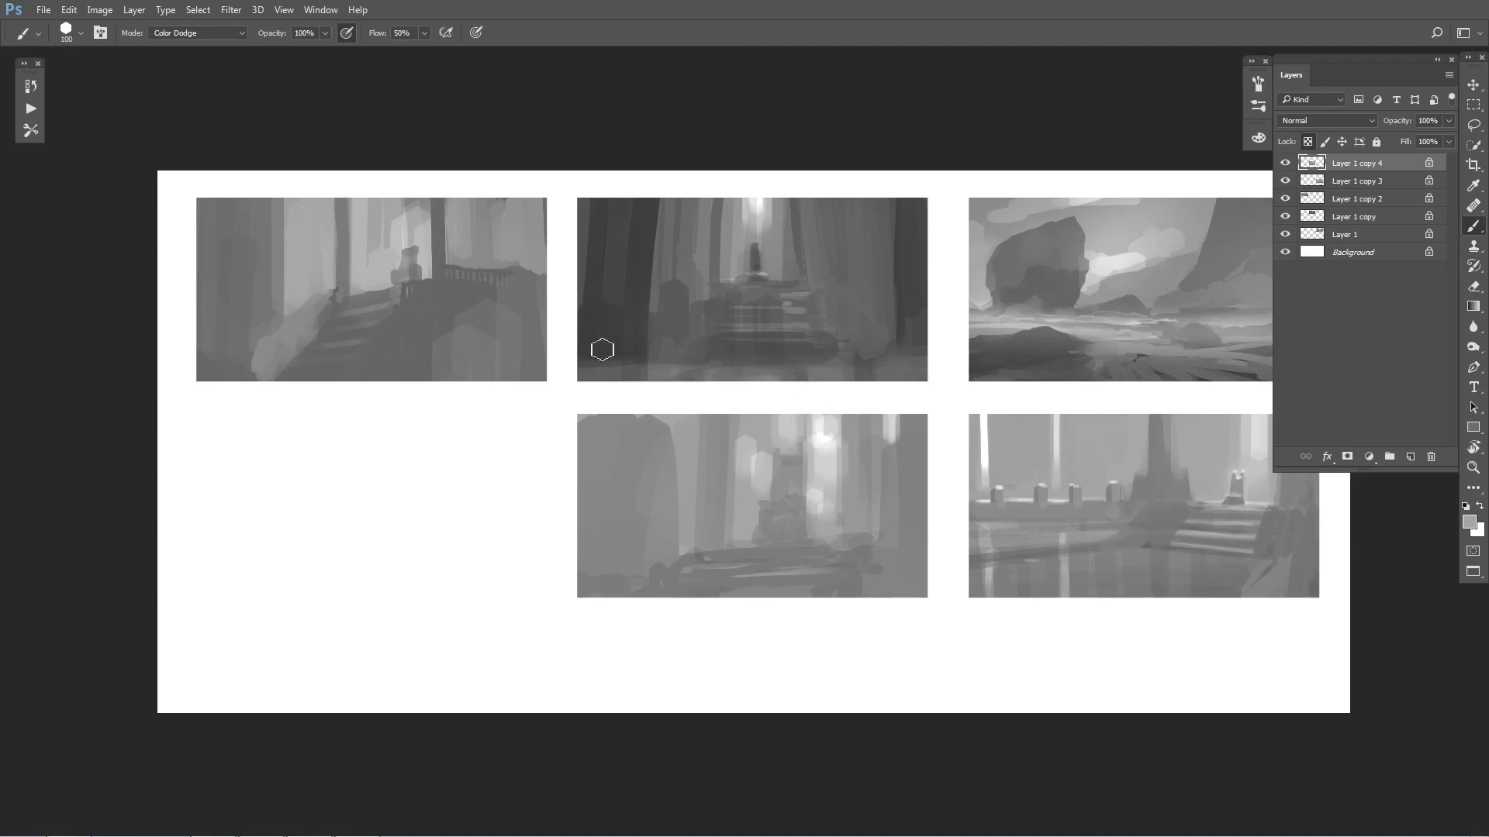
# Step: Set the brush mode back to Normal and reshape the platform's upper edge and steps in sampled grey
pyautogui.click(197, 33)
pyautogui.click(175, 36)
pyautogui.keyDown('alt'); pyautogui.click(745, 530); pyautogui.keyUp('alt')
pyautogui.press('[')
pyautogui.press('[')
pyautogui.press('[')
pyautogui.click(713, 549)
pyautogui.press('[')
pyautogui.moveTo(725, 552)
pyautogui.mouseDown()
pyautogui.moveTo(846, 536)
pyautogui.moveTo(733, 548)
pyautogui.moveTo(793, 531)
pyautogui.moveTo(741, 535)
pyautogui.moveTo(731, 547)
pyautogui.moveTo(832, 536)
pyautogui.moveTo(725, 549)
pyautogui.moveTo(859, 536)
pyautogui.moveTo(723, 557)
pyautogui.moveTo(862, 538)
pyautogui.mouseUp()
pyautogui.press('[')
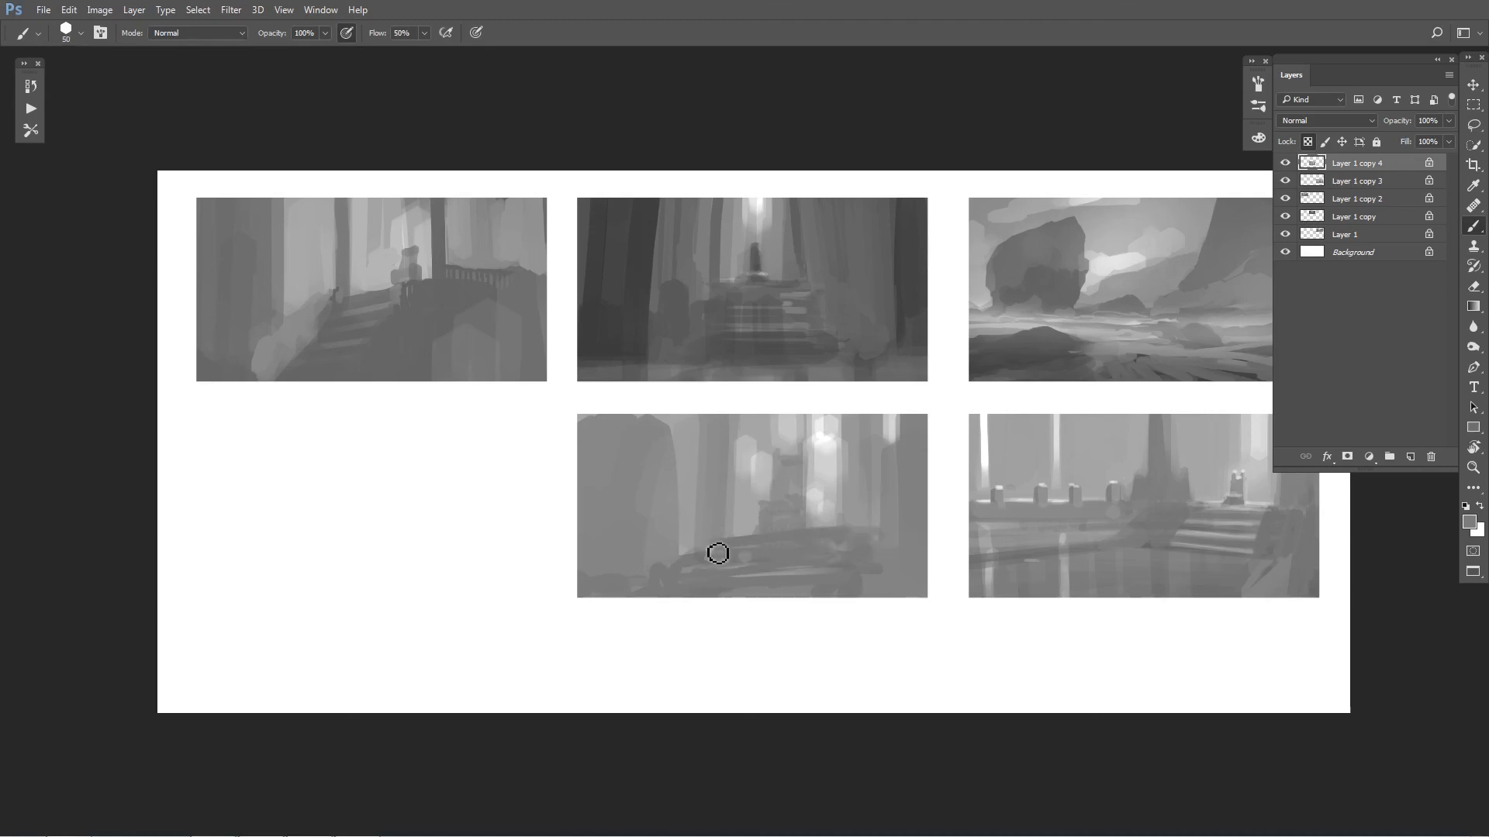
pyautogui.moveTo(718, 552); pyautogui.dragTo(712, 565)
# Step: Redefine the tower's silhouette by repainting its body in dark grey and trimming its top with sampled light grey
pyautogui.keyDown('alt'); pyautogui.click(802, 532); pyautogui.keyUp('alt')
pyautogui.moveTo(778, 522)
pyautogui.mouseDown()
pyautogui.moveTo(768, 535)
pyautogui.moveTo(803, 515)
pyautogui.moveTo(780, 531)
pyautogui.moveTo(794, 476)
pyautogui.moveTo(804, 517)
pyautogui.mouseUp()
pyautogui.press('[')
pyautogui.keyDown('alt'); pyautogui.click(765, 471); pyautogui.keyUp('alt')
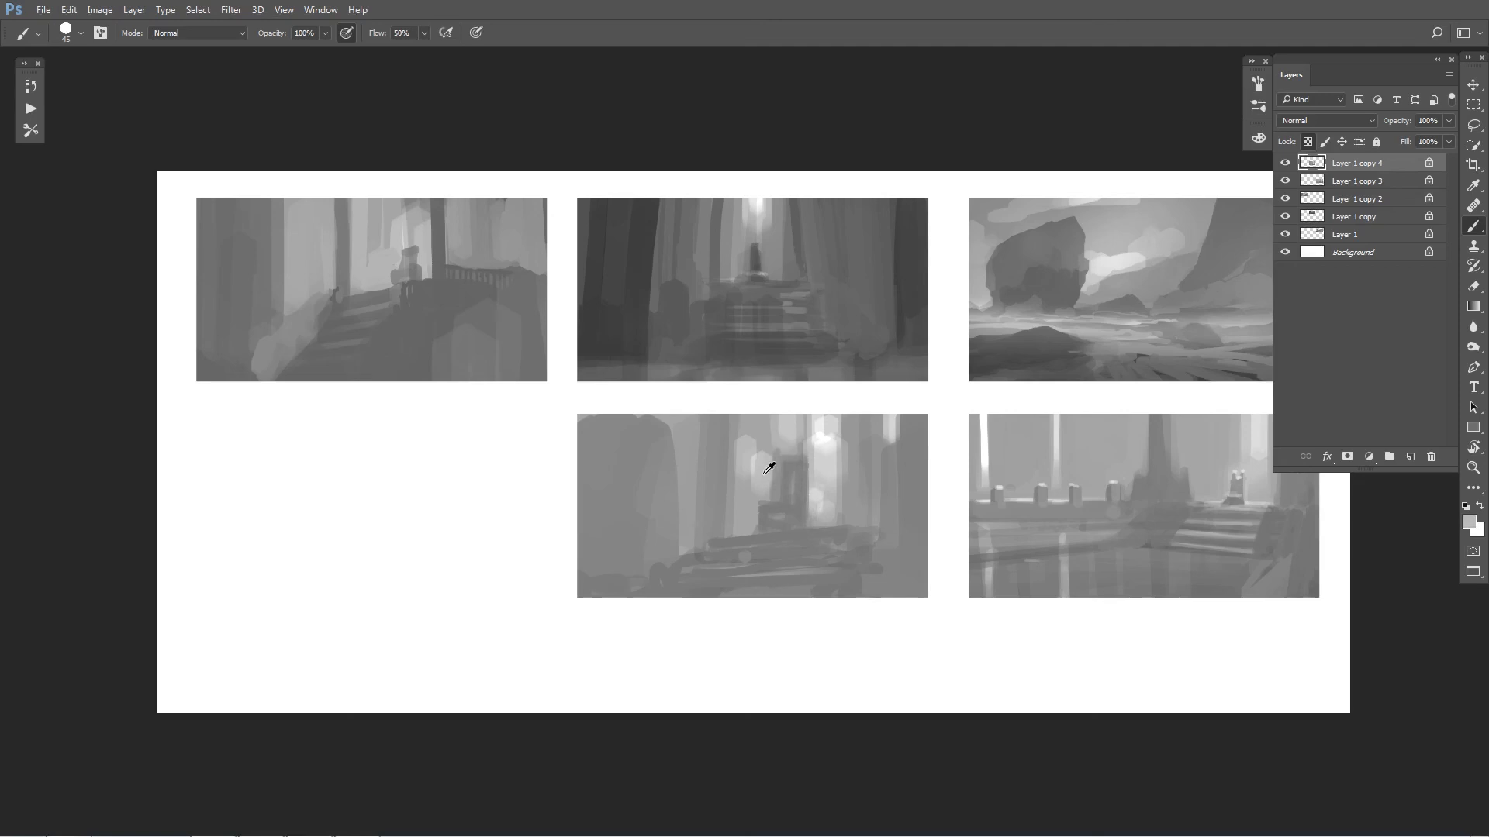
pyautogui.moveTo(781, 465)
pyautogui.mouseDown()
pyautogui.moveTo(794, 472)
pyautogui.moveTo(811, 449)
pyautogui.moveTo(788, 462)
pyautogui.moveTo(822, 465)
pyautogui.mouseUp()
pyautogui.keyDown('alt'); pyautogui.click(801, 478); pyautogui.keyUp('alt')
pyautogui.keyDown('alt'); pyautogui.click(788, 461); pyautogui.keyUp('alt')
pyautogui.keyDown('alt'); pyautogui.click(800, 518); pyautogui.keyUp('alt')
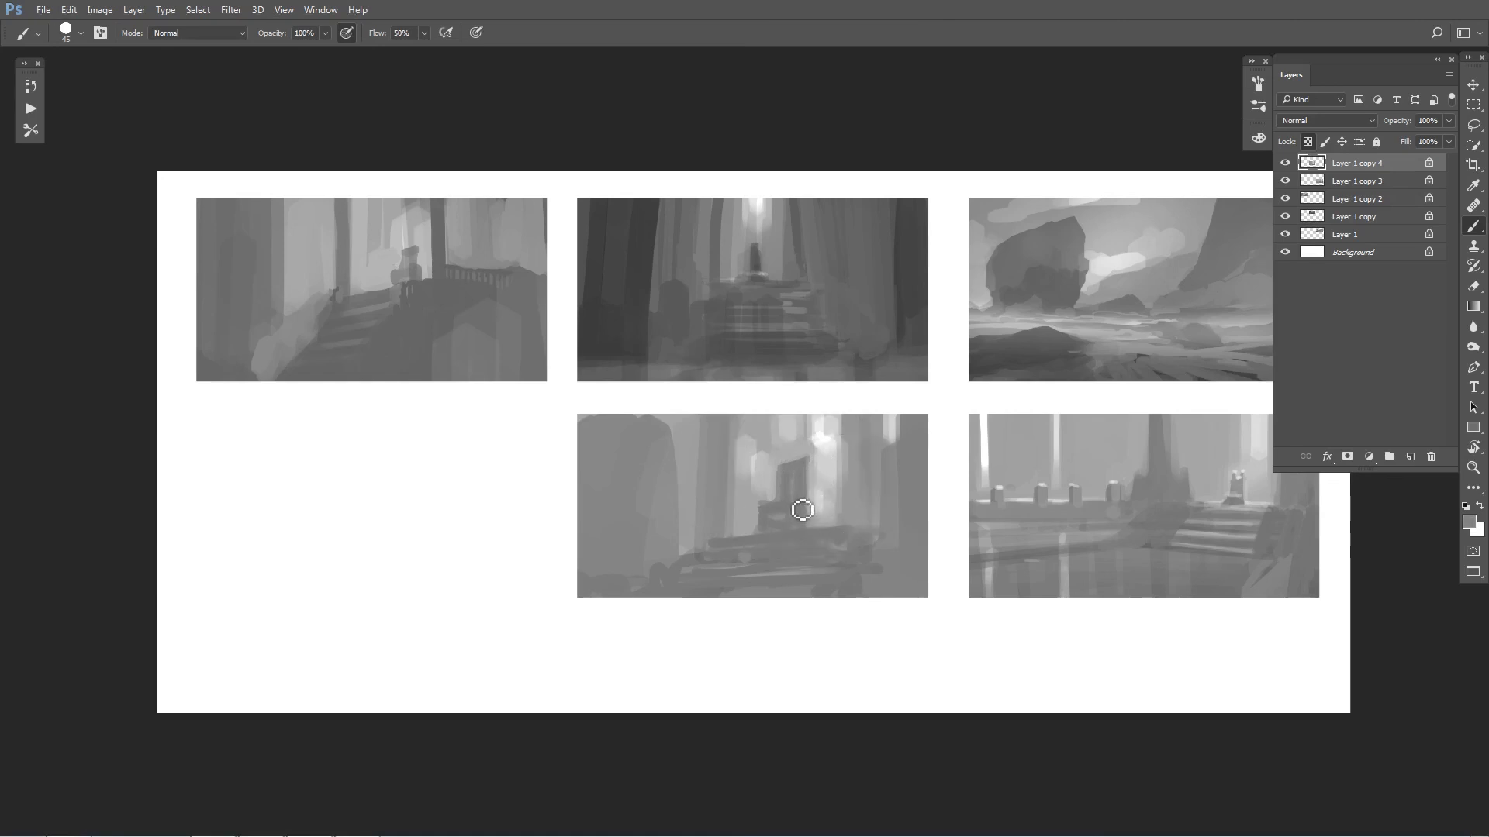
pyautogui.moveTo(801, 455); pyautogui.dragTo(768, 516)
# Step: Paint a vertical stroke next to the bright shaft with light grey sampled from the glow
pyautogui.keyDown('alt'); pyautogui.click(810, 428); pyautogui.keyUp('alt')
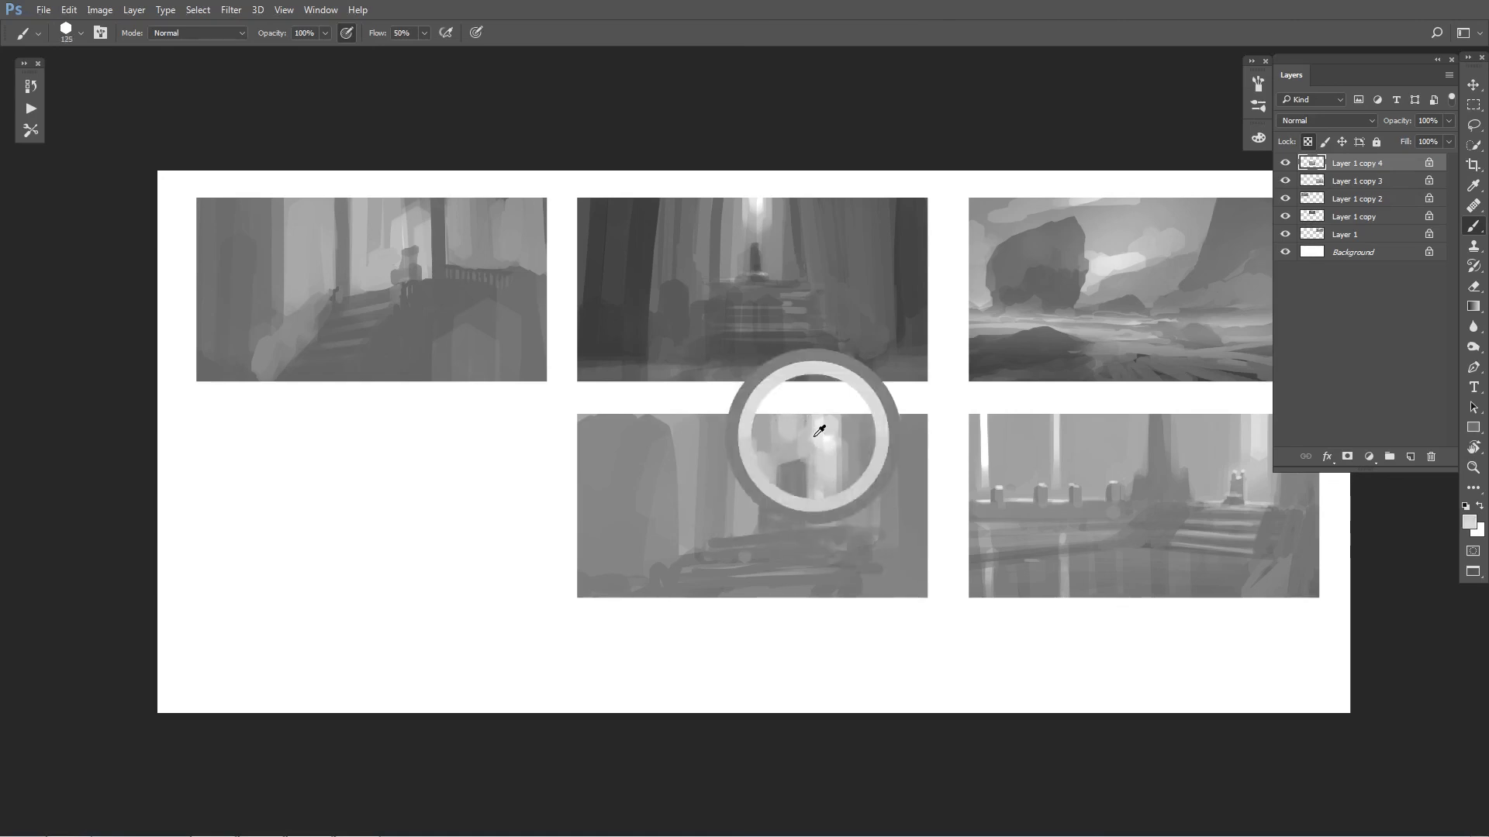
pyautogui.press('[')
pyautogui.moveTo(860, 423); pyautogui.dragTo(852, 465)
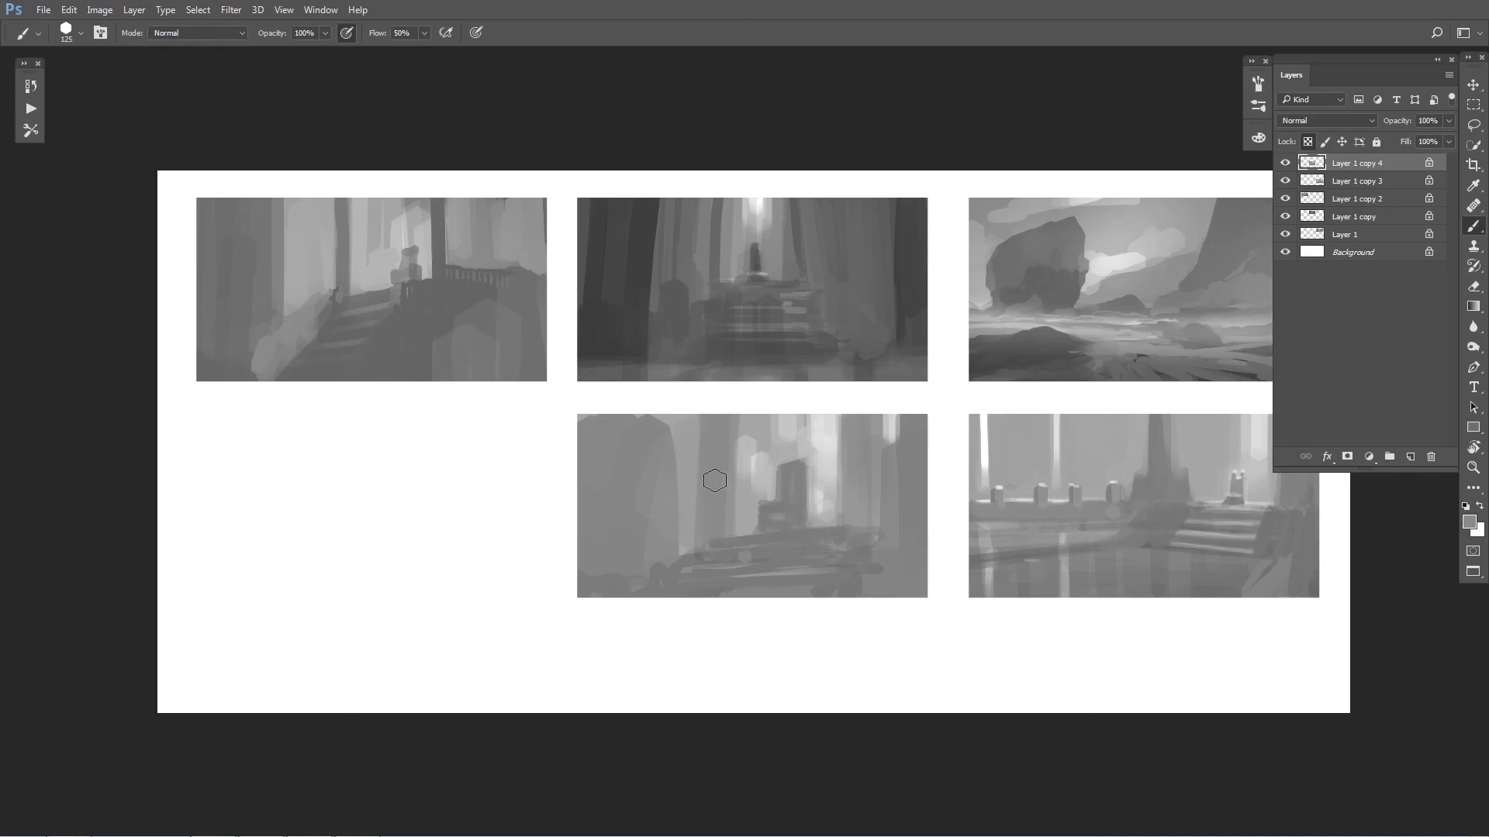
# Step: Rework the base of the fifth thumbnail's tower with a smaller brush and grey sampled beside it
pyautogui.press('[')
pyautogui.press('[')
pyautogui.keyDown('alt'); pyautogui.click(754, 507); pyautogui.keyUp('alt')
pyautogui.moveTo(766, 520)
pyautogui.mouseDown()
pyautogui.moveTo(794, 490)
pyautogui.moveTo(803, 507)
pyautogui.moveTo(784, 459)
pyautogui.moveTo(808, 459)
pyautogui.moveTo(819, 515)
pyautogui.mouseUp()
pyautogui.keyDown('alt'); pyautogui.click(771, 515); pyautogui.keyUp('alt')
pyautogui.keyDown('alt'); pyautogui.click(790, 491); pyautogui.keyUp('alt')
# Step: Paint across the tower's upper part with grey sampled around its top to refine the silhouette
pyautogui.keyDown('alt'); pyautogui.click(782, 455); pyautogui.keyUp('alt')
pyautogui.keyDown('alt'); pyautogui.click(806, 453); pyautogui.keyUp('alt')
pyautogui.moveTo(813, 460)
pyautogui.mouseDown()
pyautogui.moveTo(809, 515)
pyautogui.moveTo(757, 471)
pyautogui.mouseUp()
pyautogui.keyDown('alt'); pyautogui.click(826, 515); pyautogui.keyUp('alt')
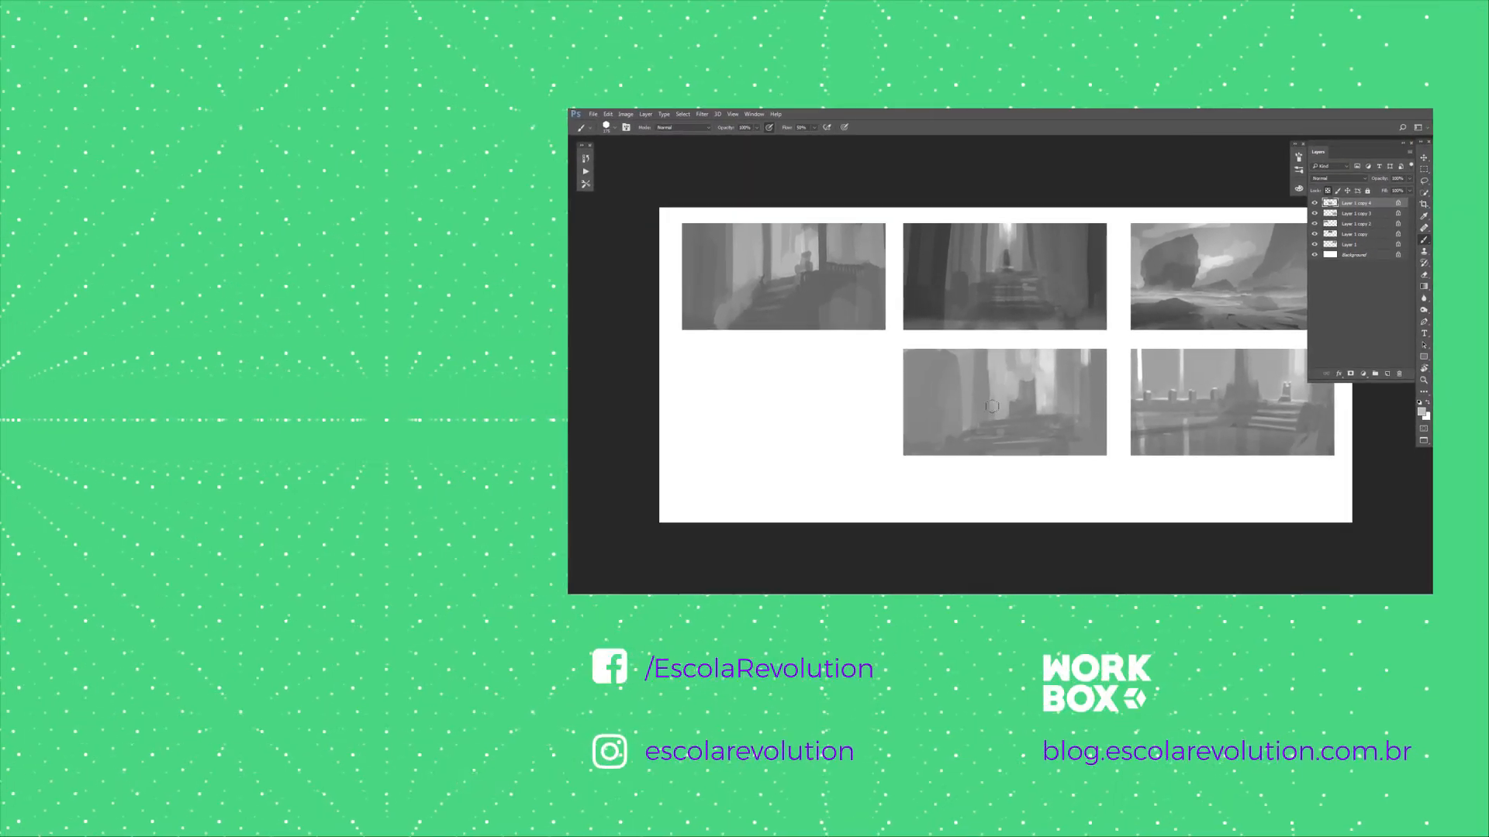
# Step: Brush sampled grey into the background between the tower and the dark column on its left
pyautogui.moveTo(992, 407)
pyautogui.mouseDown()
pyautogui.moveTo(1009, 355)
pyautogui.moveTo(970, 369)
pyautogui.moveTo(968, 392)
pyautogui.mouseUp()
pyautogui.keyDown('alt'); pyautogui.click(982, 374); pyautogui.keyUp('alt')
pyautogui.keyDown('alt'); pyautogui.click(980, 395); pyautogui.keyUp('alt')
pyautogui.keyDown('alt'); pyautogui.click(992, 384); pyautogui.keyUp('alt')
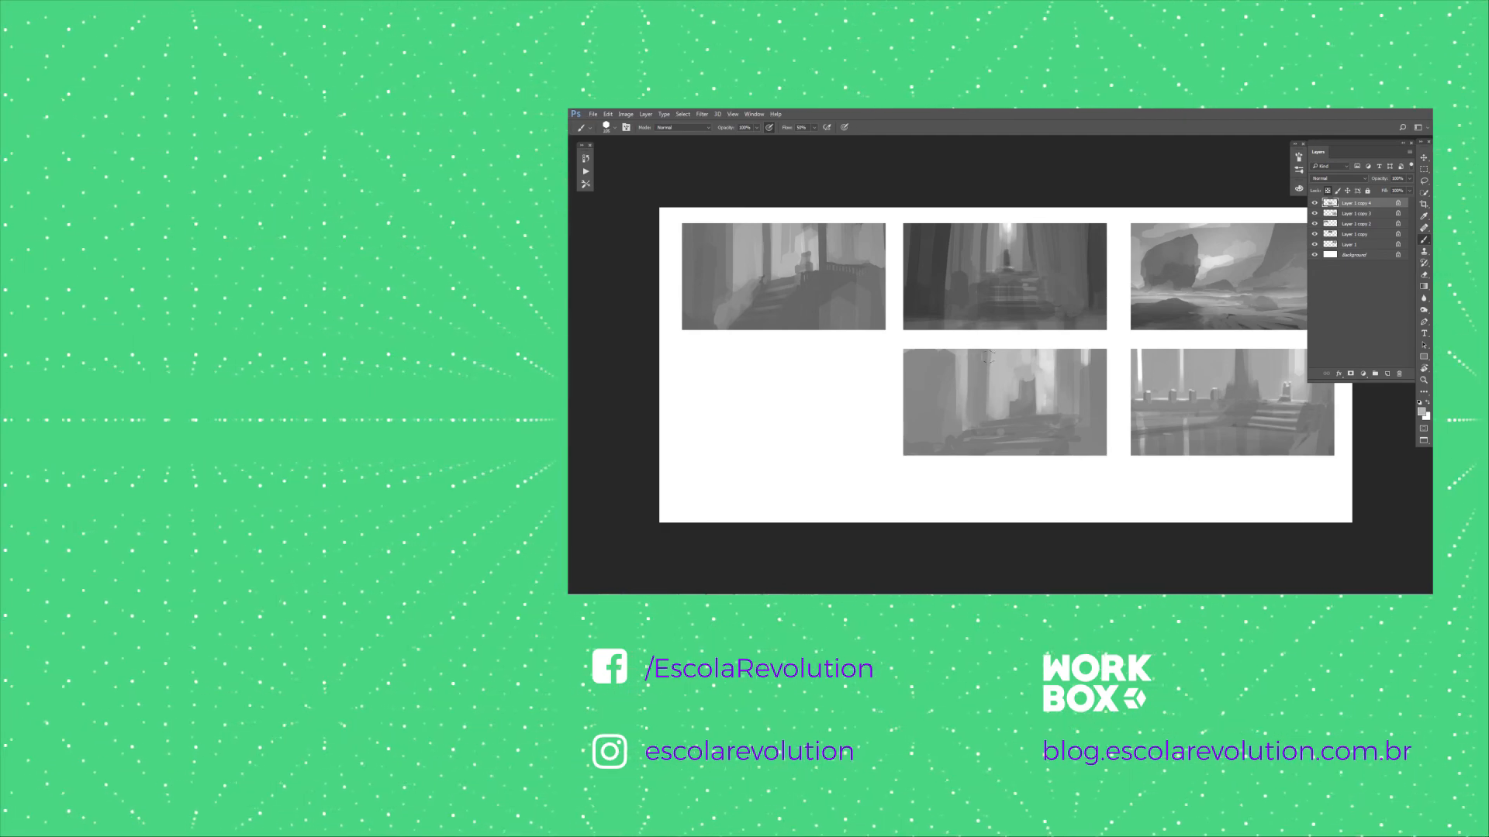